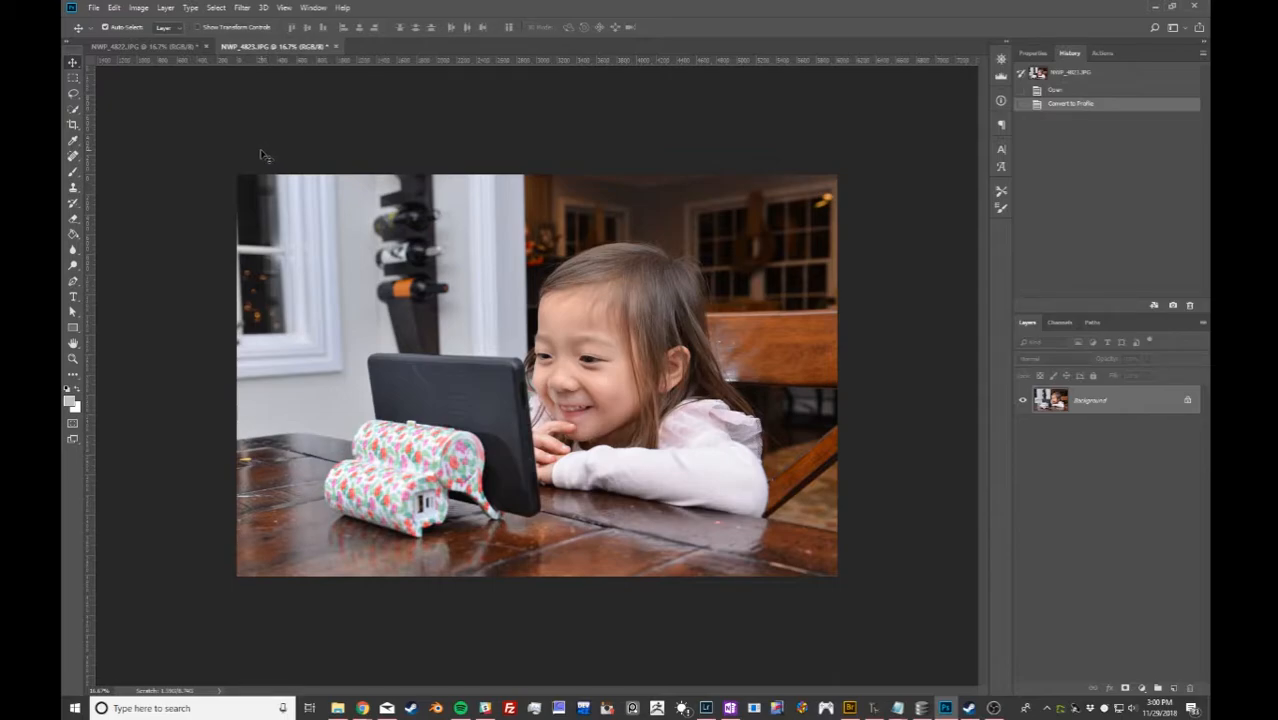
Examine the photo up close, checking the girl's face and hair, the tablet and the blurred background.
key("ctrl+plus")
key("ctrl+plus")
key("ctrl+plus")
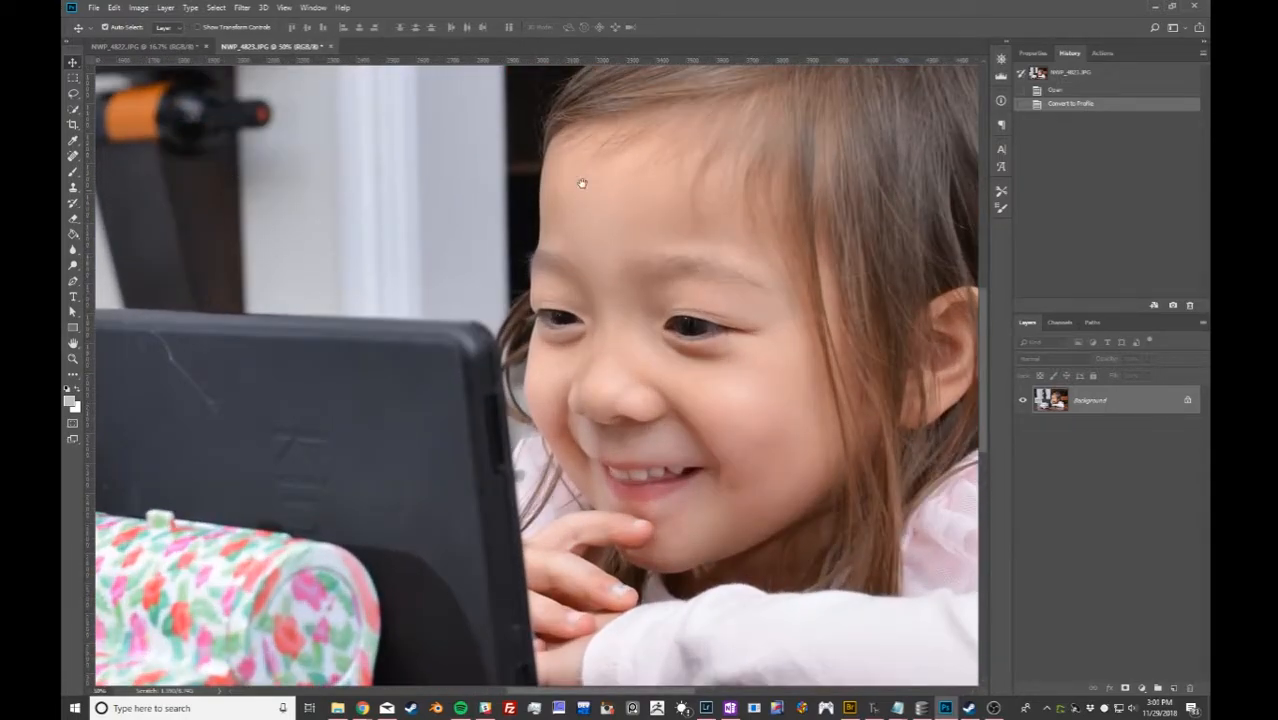
left_click_drag(565, 191, 87, 470)
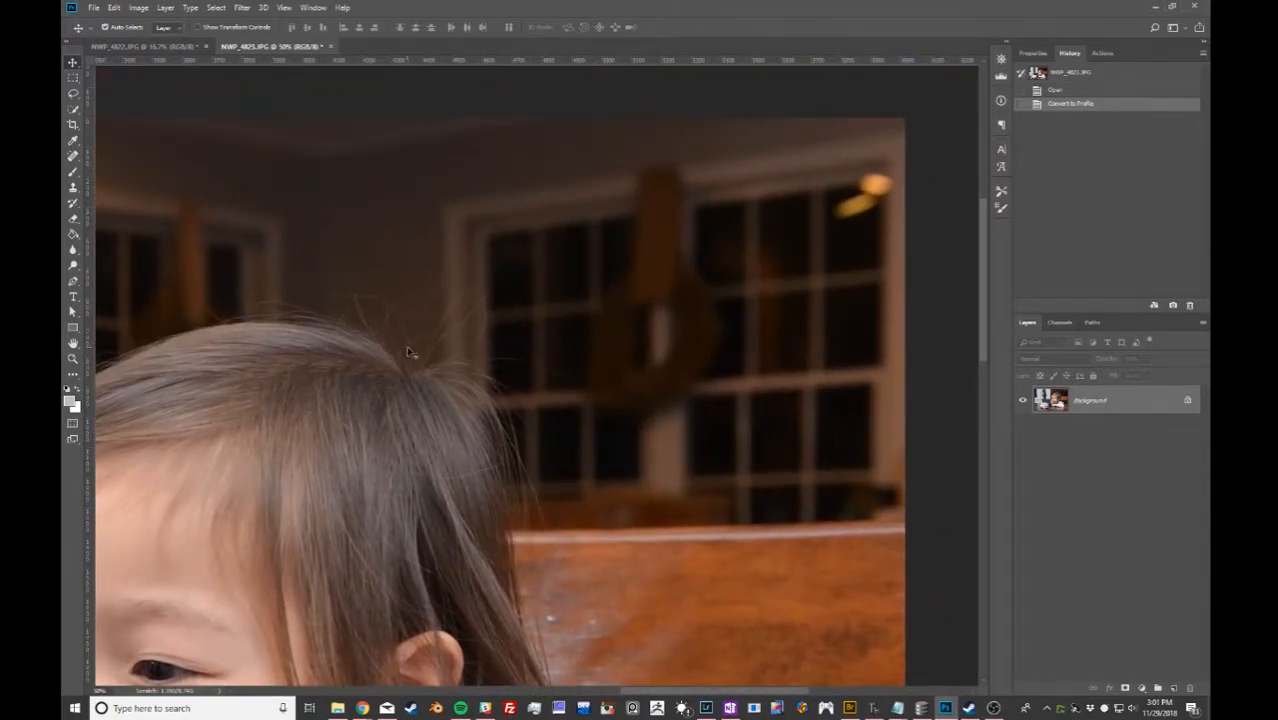
left_click_drag(339, 442, 870, 194)
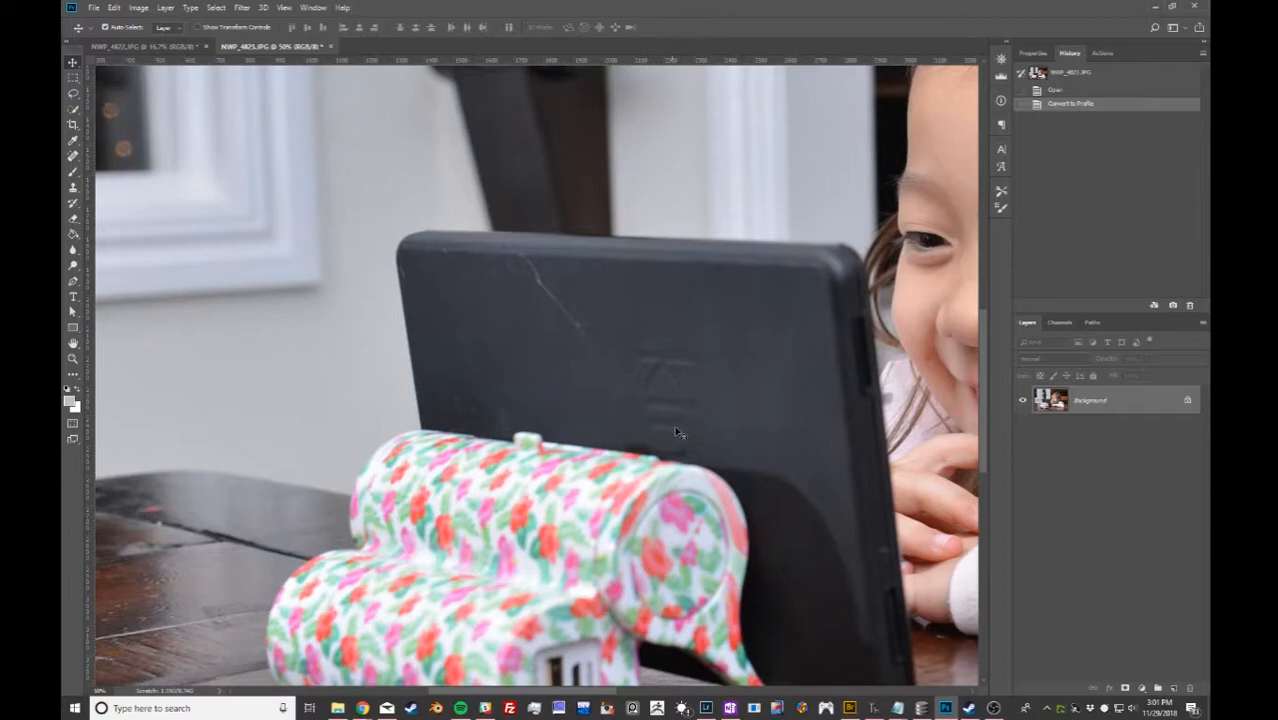
left_click_drag(434, 518, 703, 424)
left_click_drag(785, 491, 571, 548)
left_click_drag(531, 302, 499, 633)
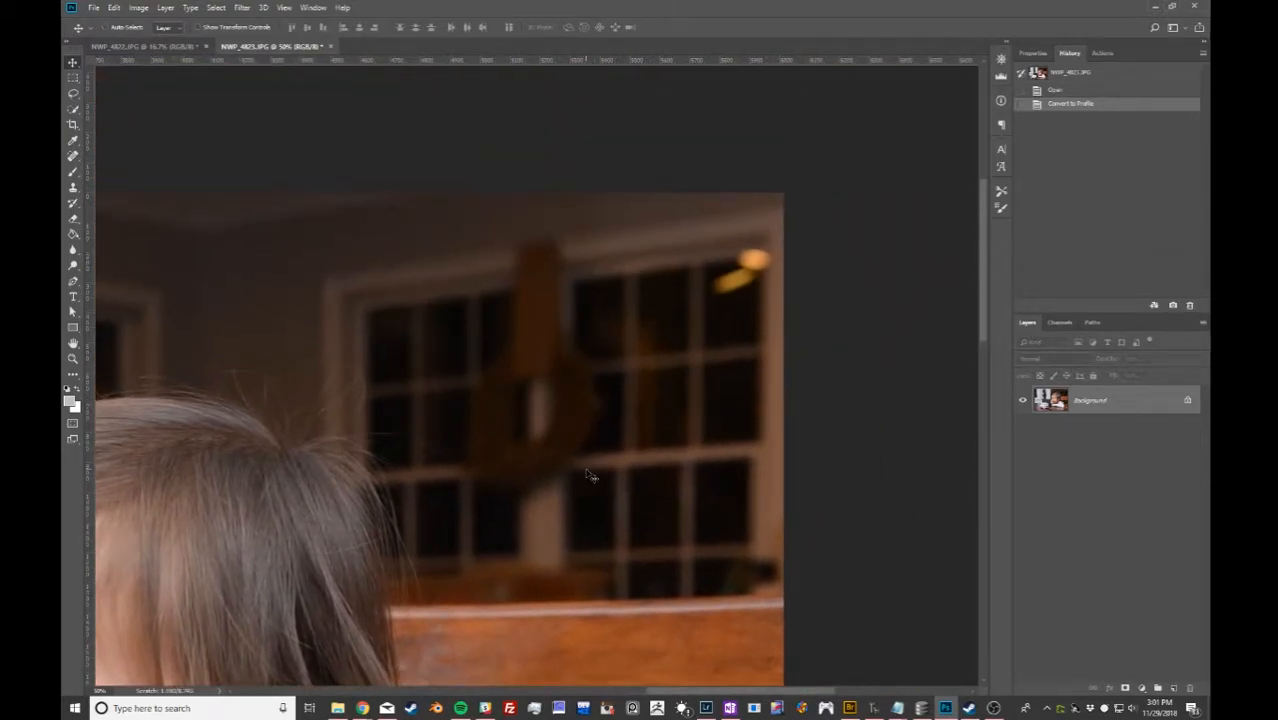
key("ctrl+minus")
key("ctrl+minus")
key("ctrl+minus")
key("ctrl+minus")
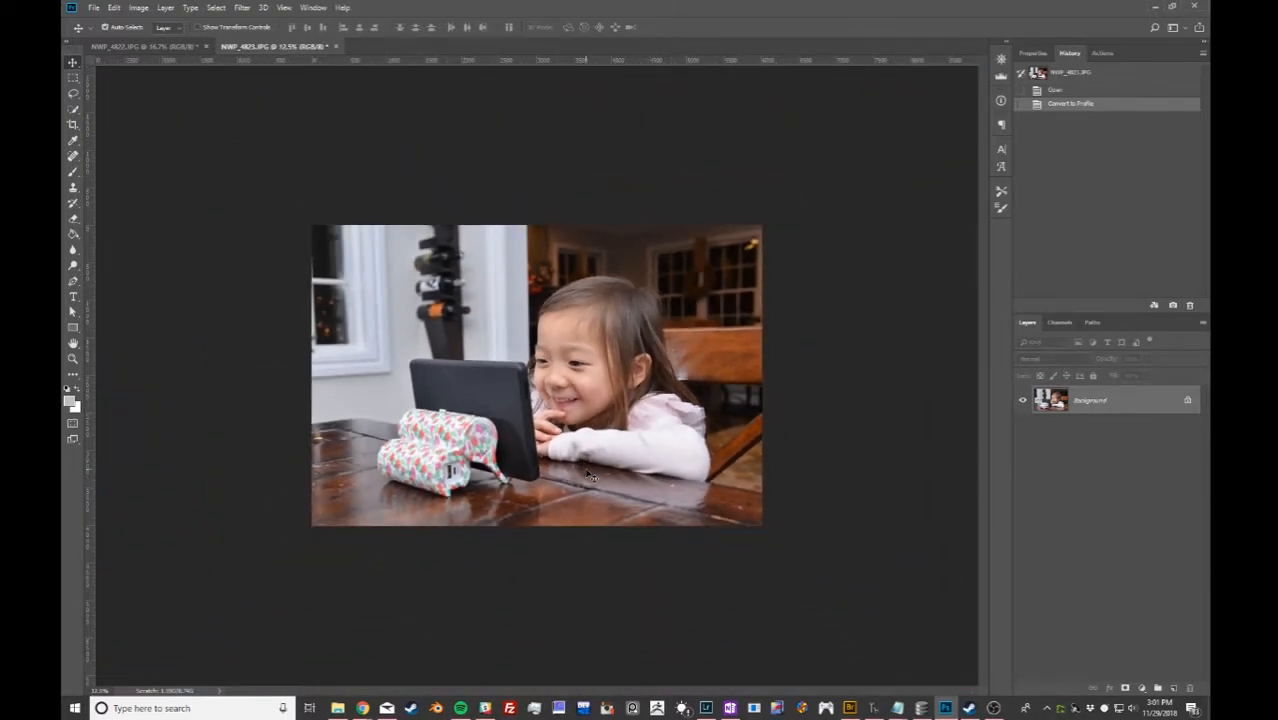
key("ctrl+plus")
key("ctrl+plus")
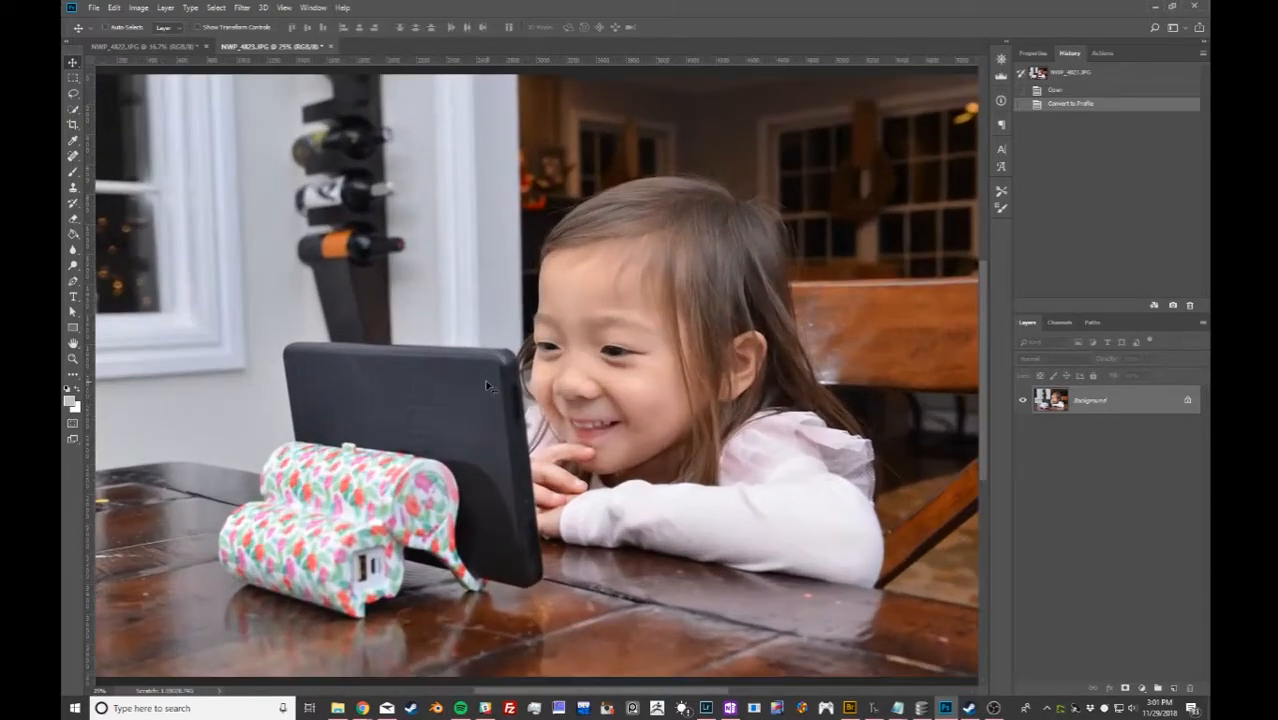
key("ctrl+plus")
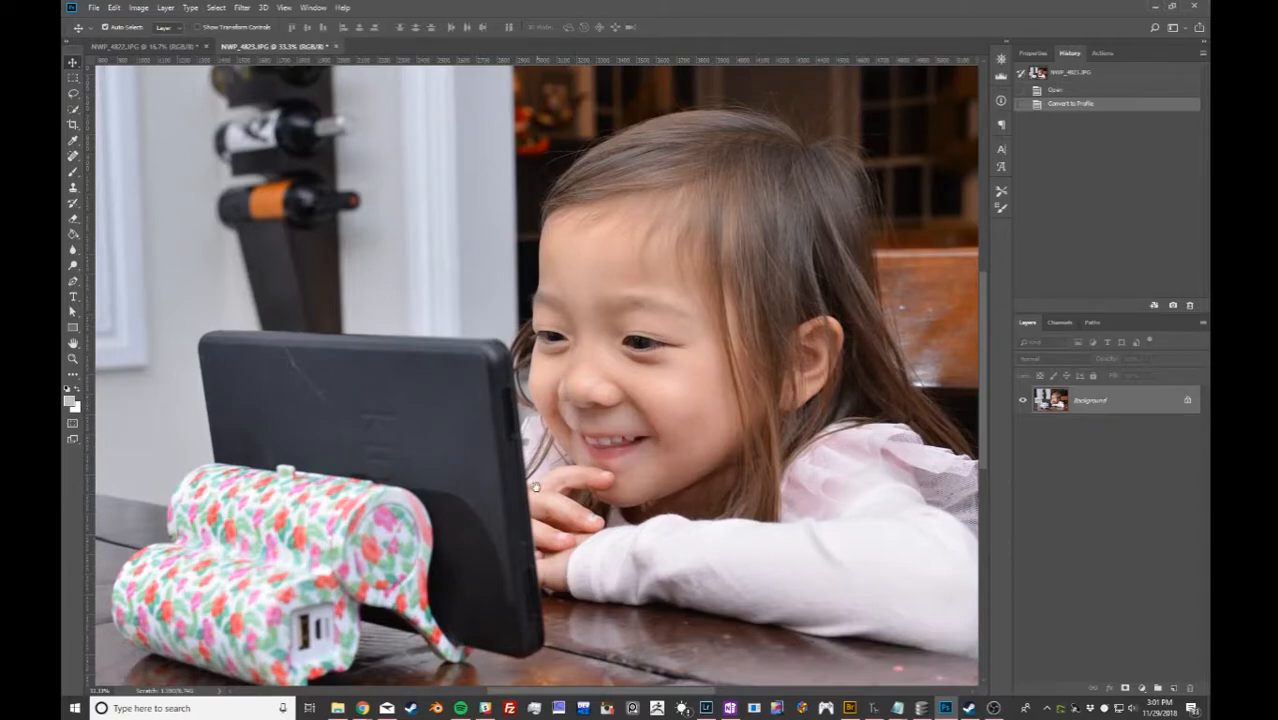
left_click_drag(420, 377, 562, 558)
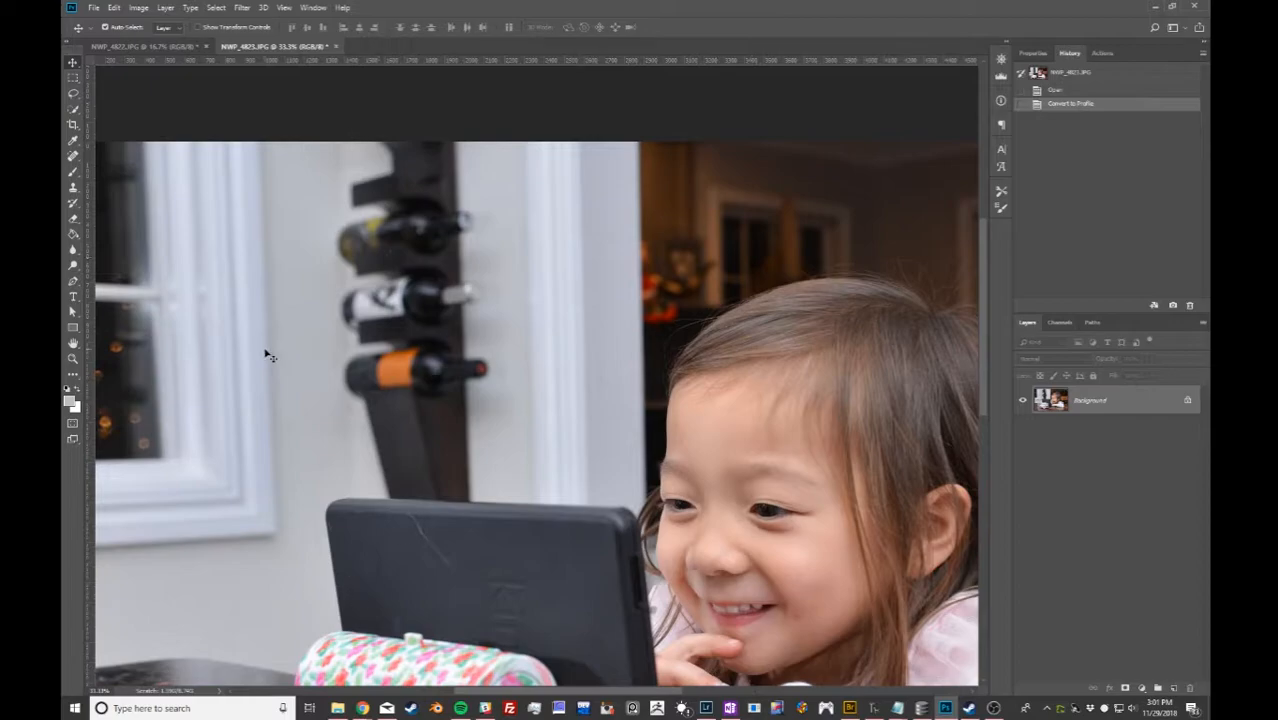
key("ctrl+minus")
key("ctrl+minus")
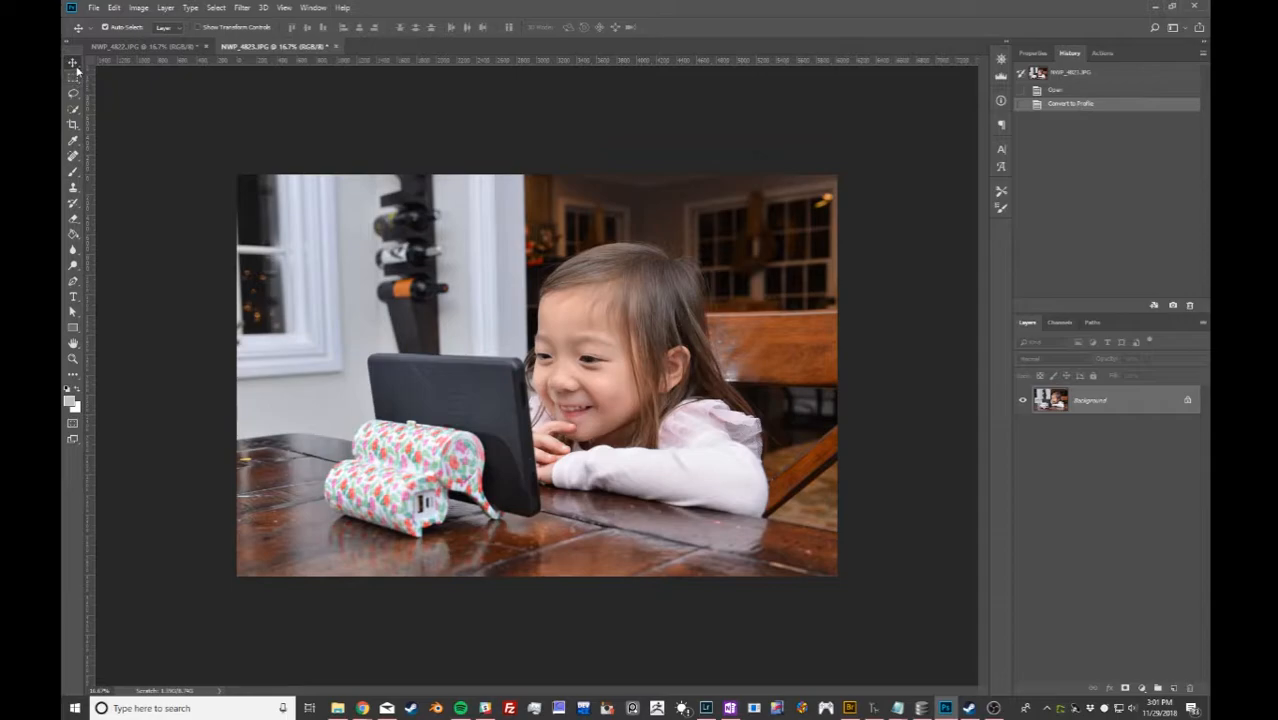
left_click(606, 403)
left_click(733, 289)
Try several rectangular marquee selections over the tablet, the wine rack and the girl's face, and deselect them.
left_click(74, 78)
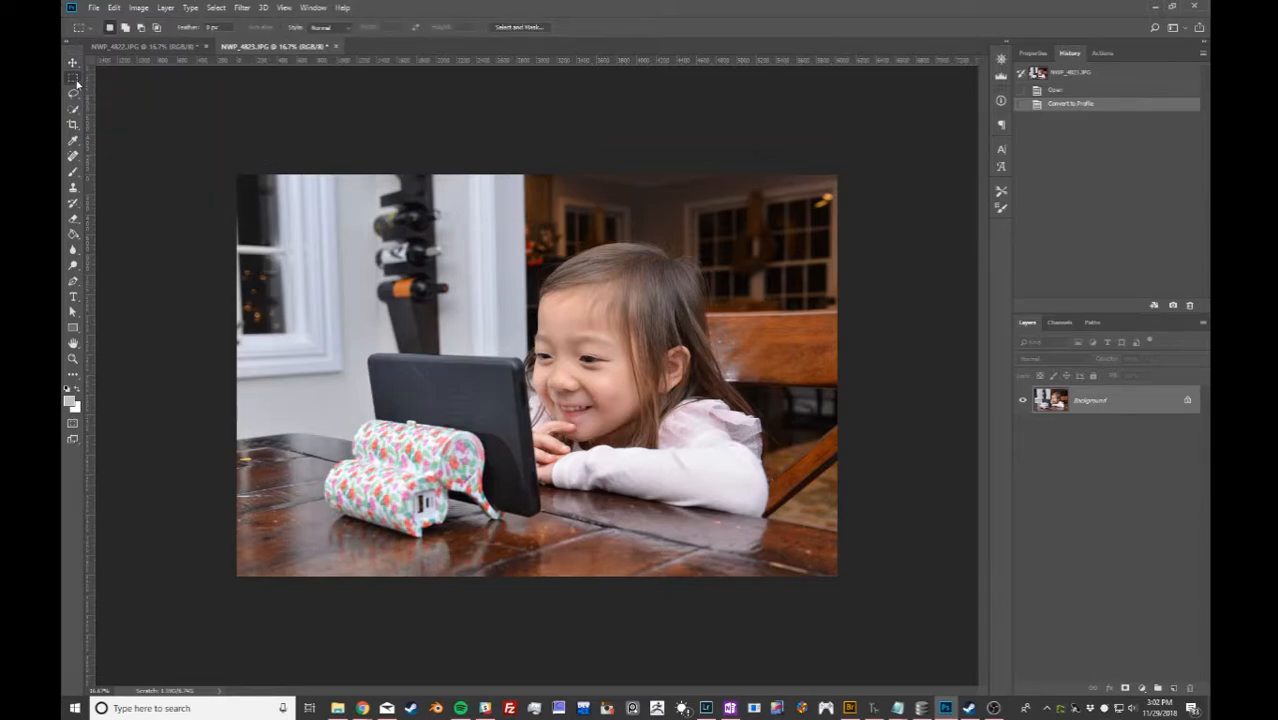
left_click_drag(308, 244, 621, 492)
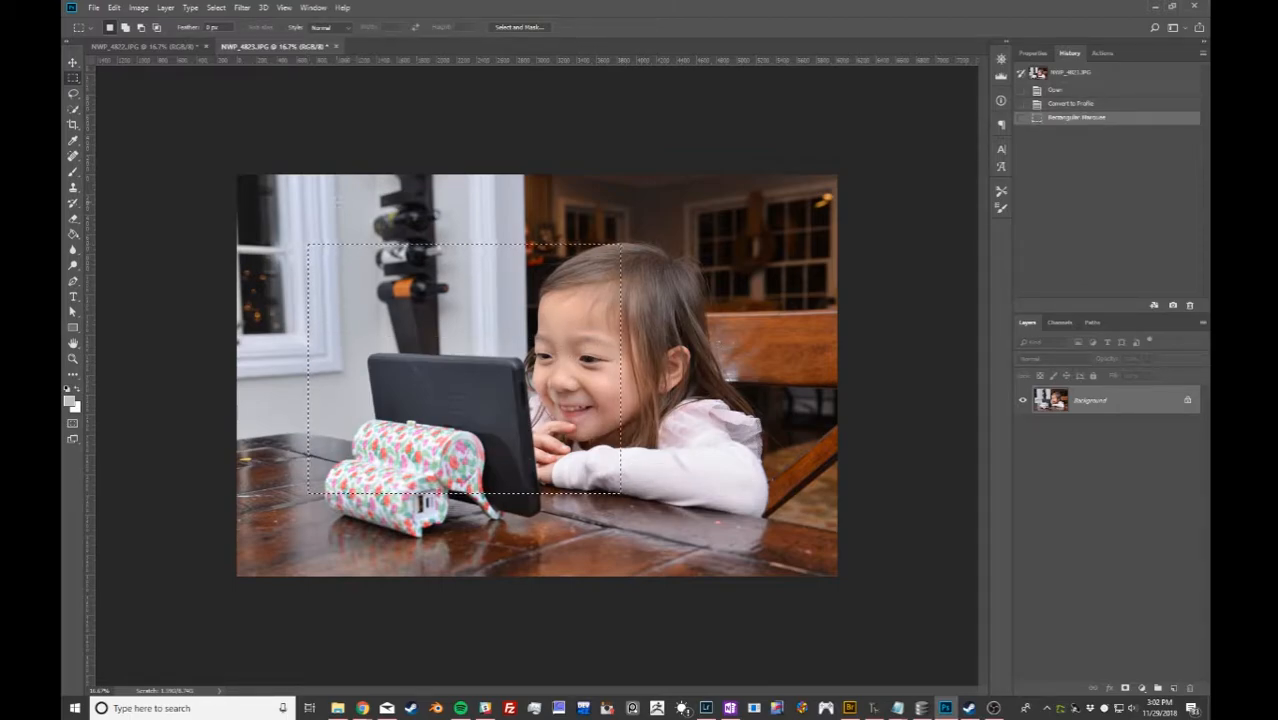
key("ctrl+d")
left_click_drag(370, 352, 557, 438)
left_click_drag(566, 296, 799, 295)
left_click_drag(528, 219, 685, 349)
left_click(421, 215)
mouse_move(378, 225)
left_mouse_down()
mouse_move(478, 281)
mouse_move(582, 403)
left_mouse_up()
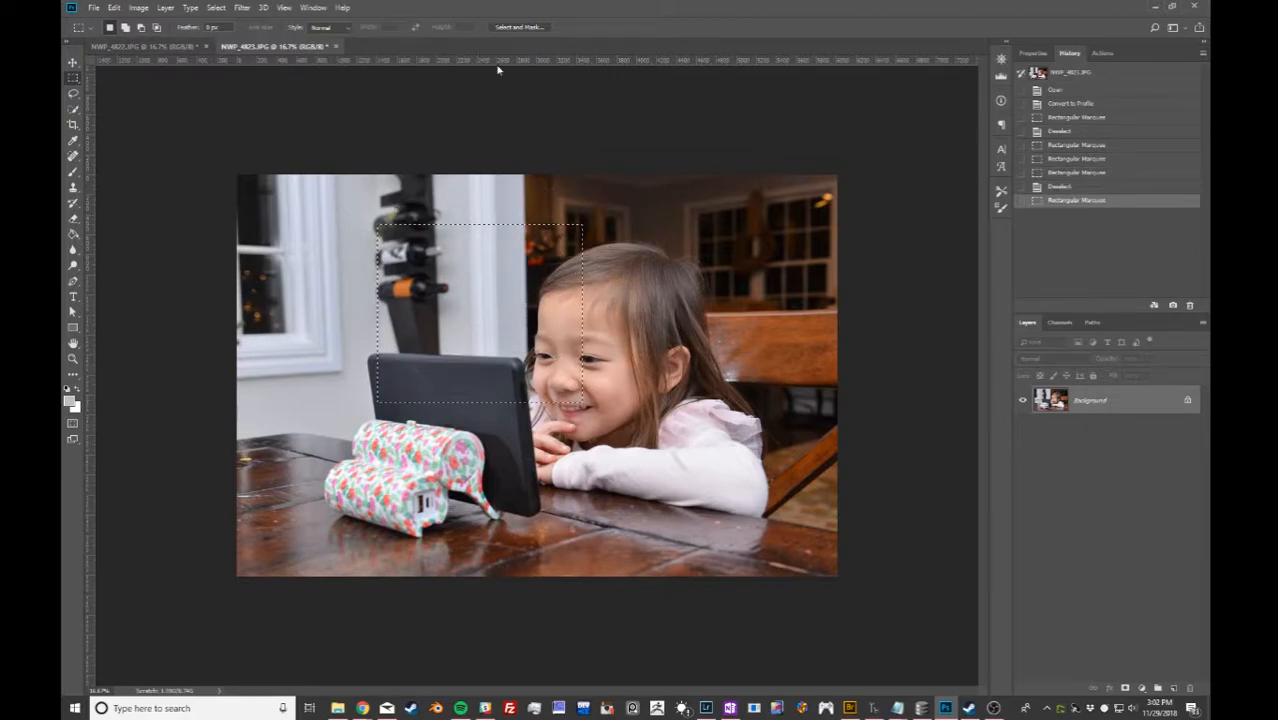
key("ctrl+d")
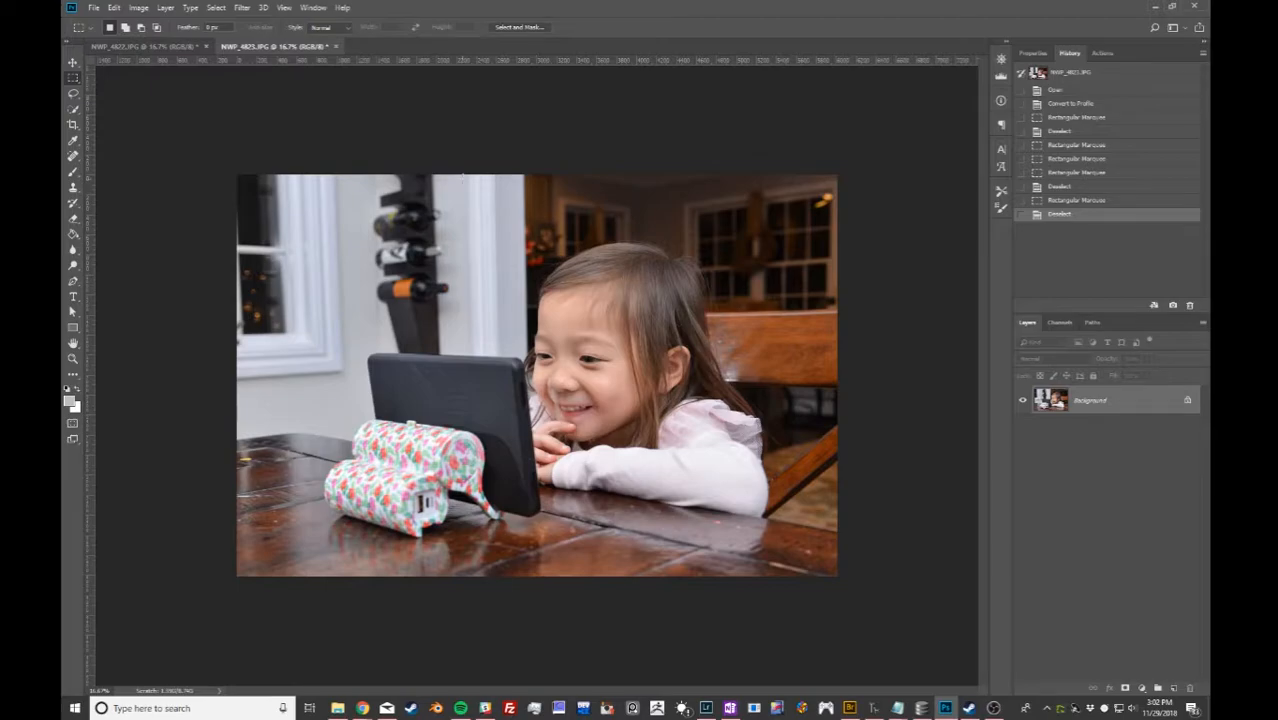
Marquee-select a rectangle from the photo's upper edge to the girl's forehead and brush blue (RGB 54, 54, 187) inside it.
left_click_drag(466, 174, 586, 338)
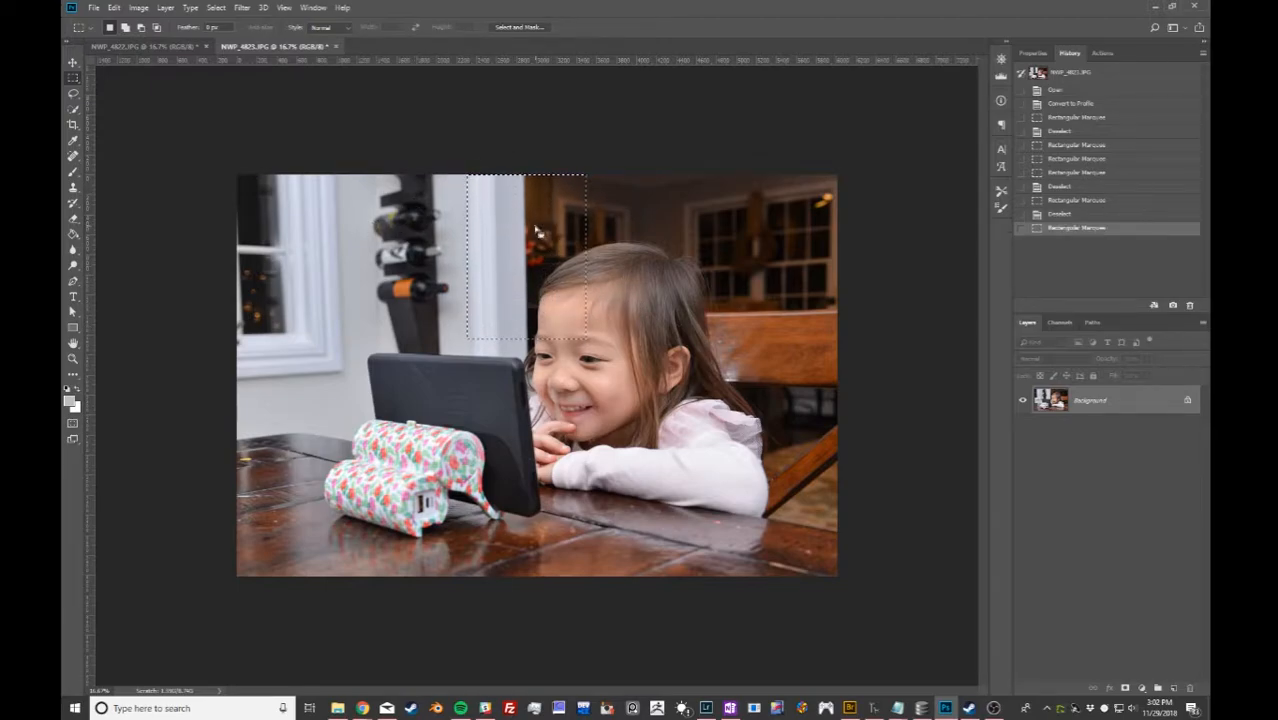
left_click(72, 172)
left_click(69, 400)
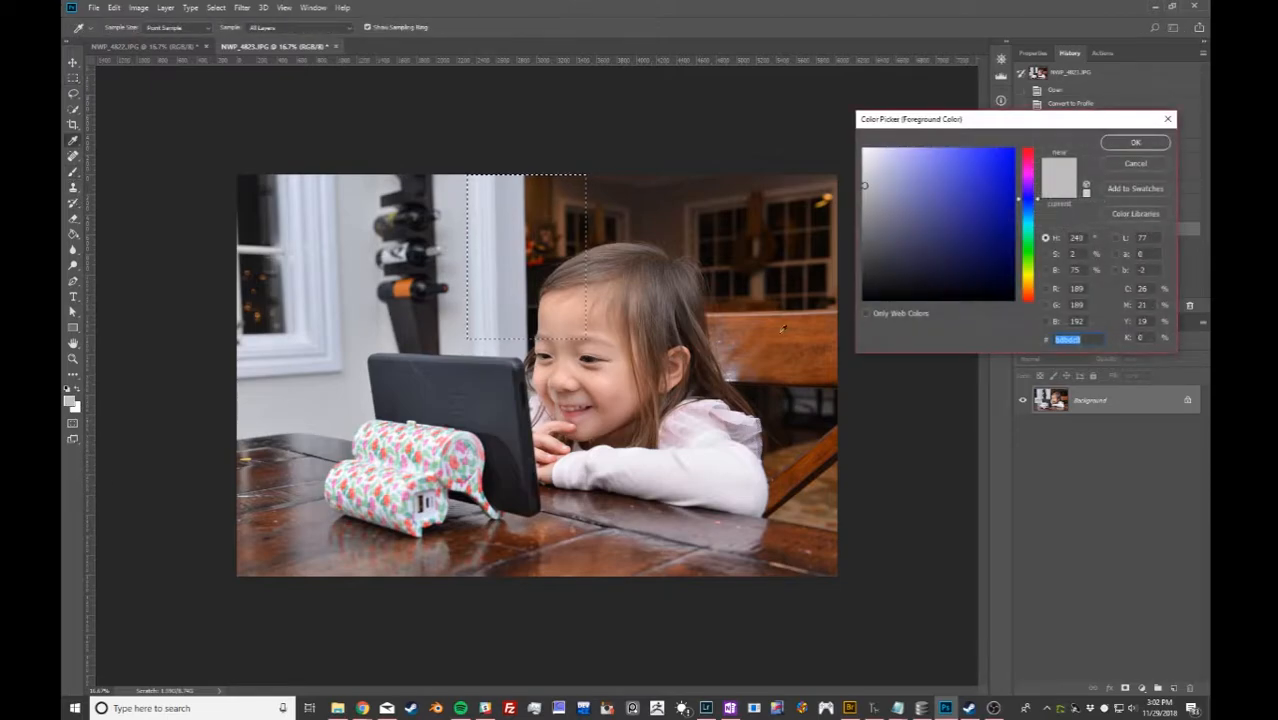
left_click(969, 189)
left_click(1135, 146)
left_click(482, 243)
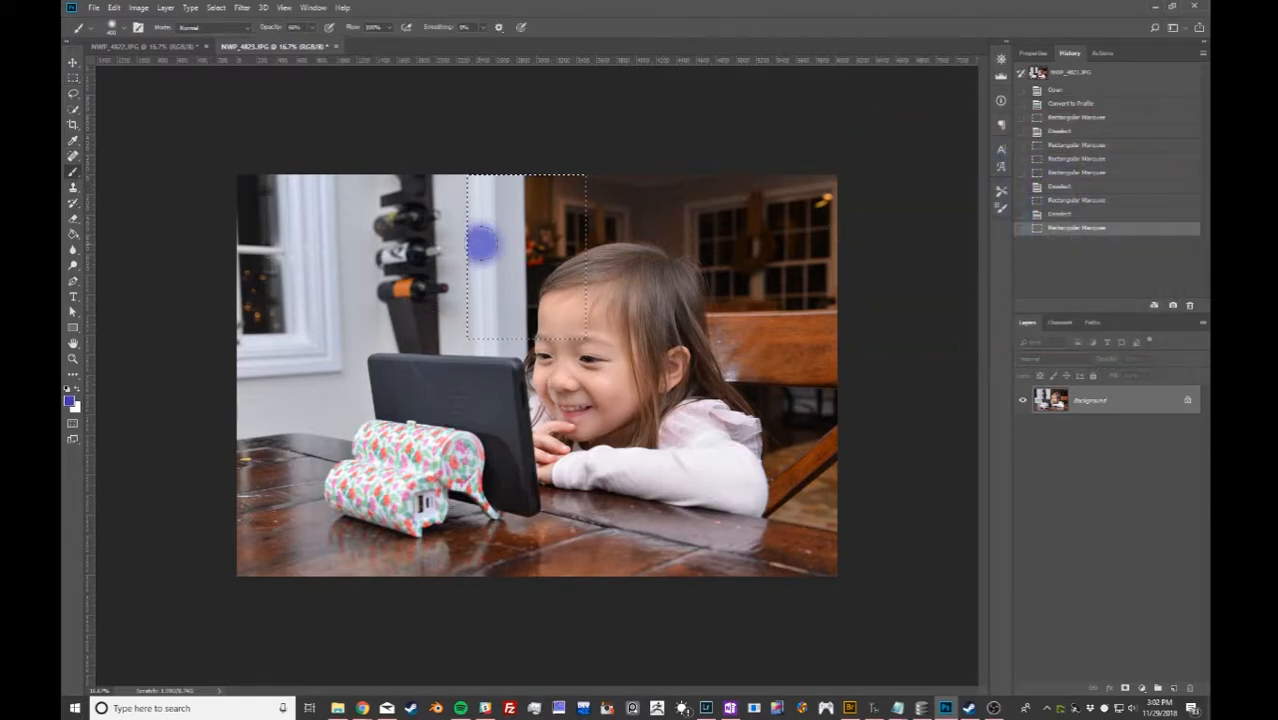
mouse_move(485, 240)
left_mouse_down()
mouse_move(495, 330)
mouse_move(507, 190)
left_mouse_up()
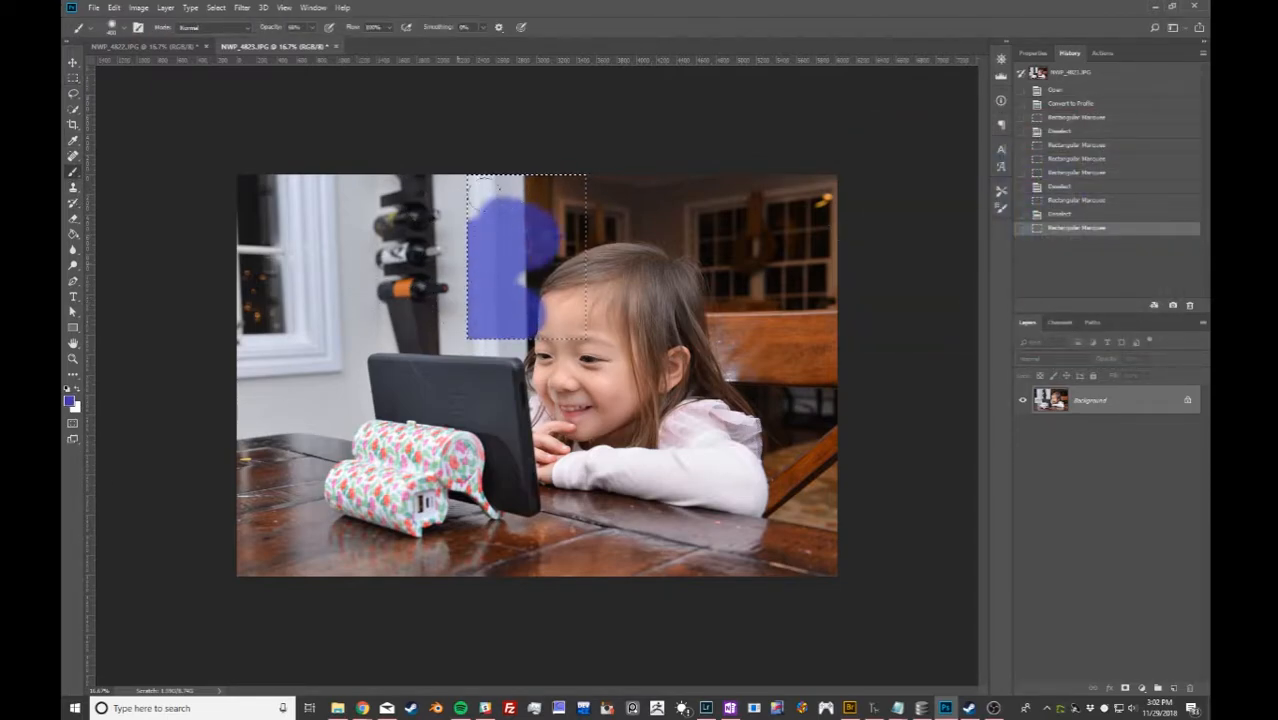
Invert the rectangular selection so everything outside the blue-painted area is selected.
left_click(72, 63)
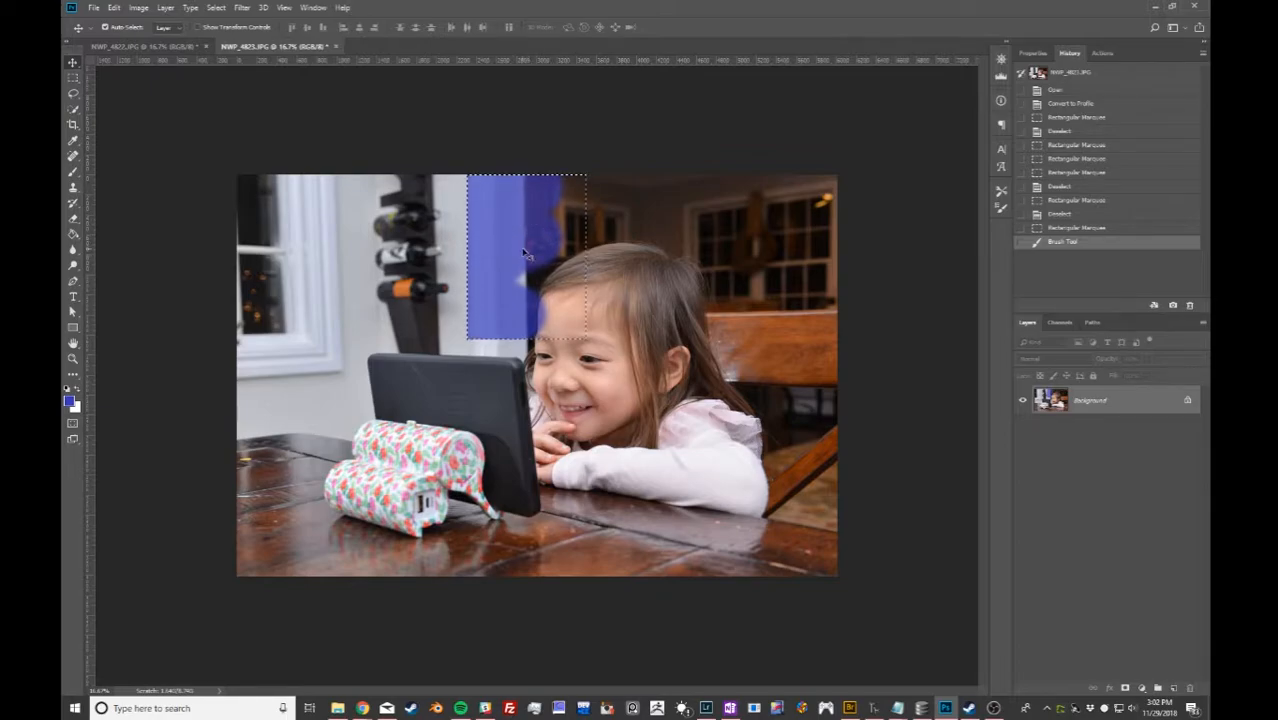
left_click(218, 8)
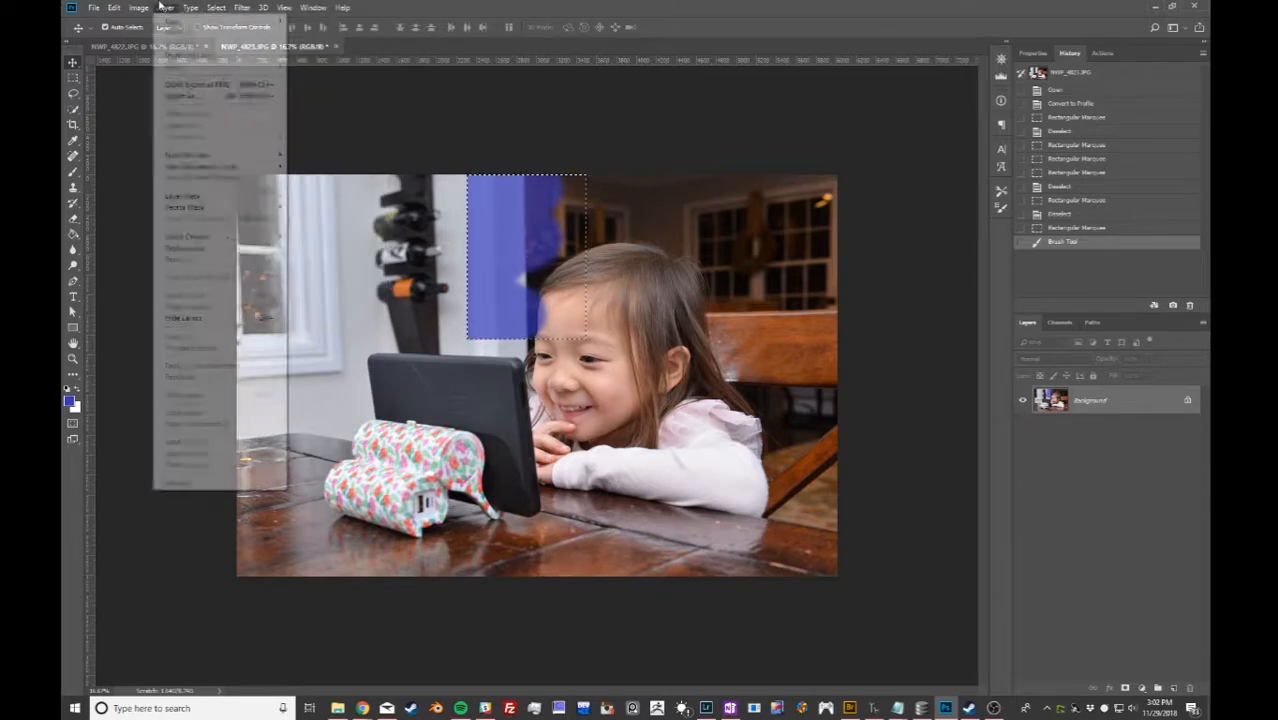
left_click(213, 8)
left_click(213, 8)
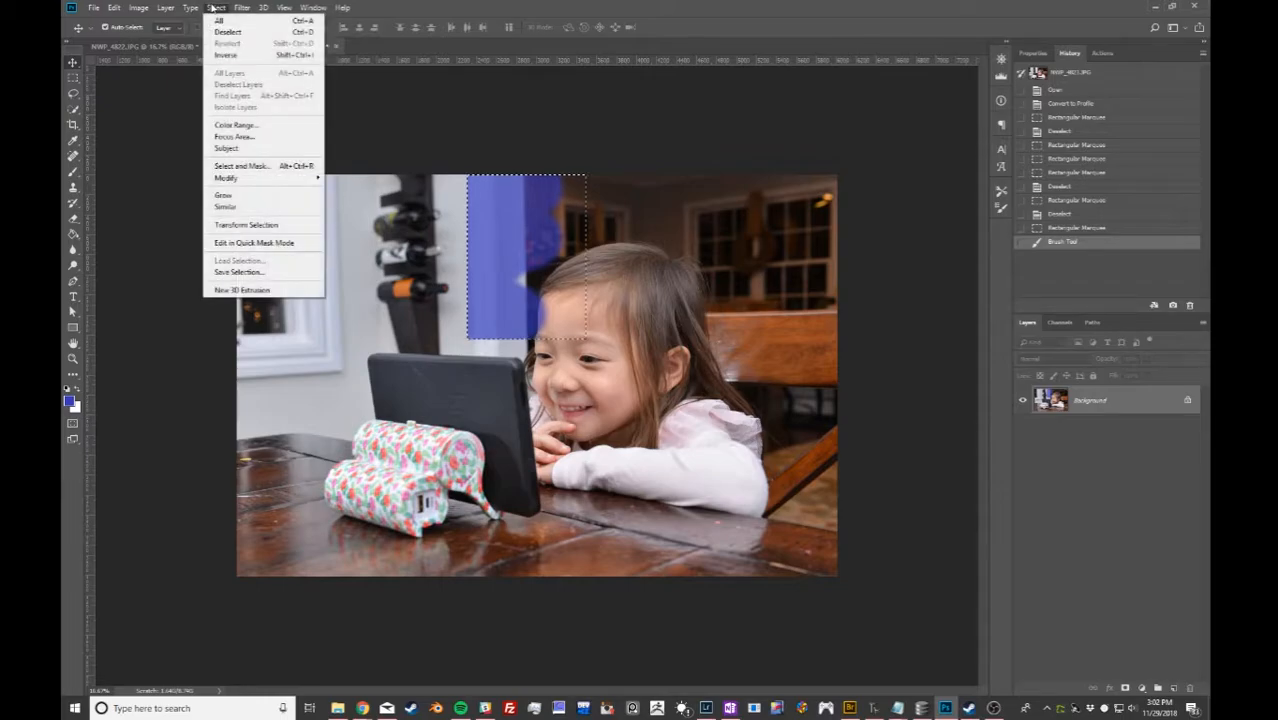
left_click(228, 55)
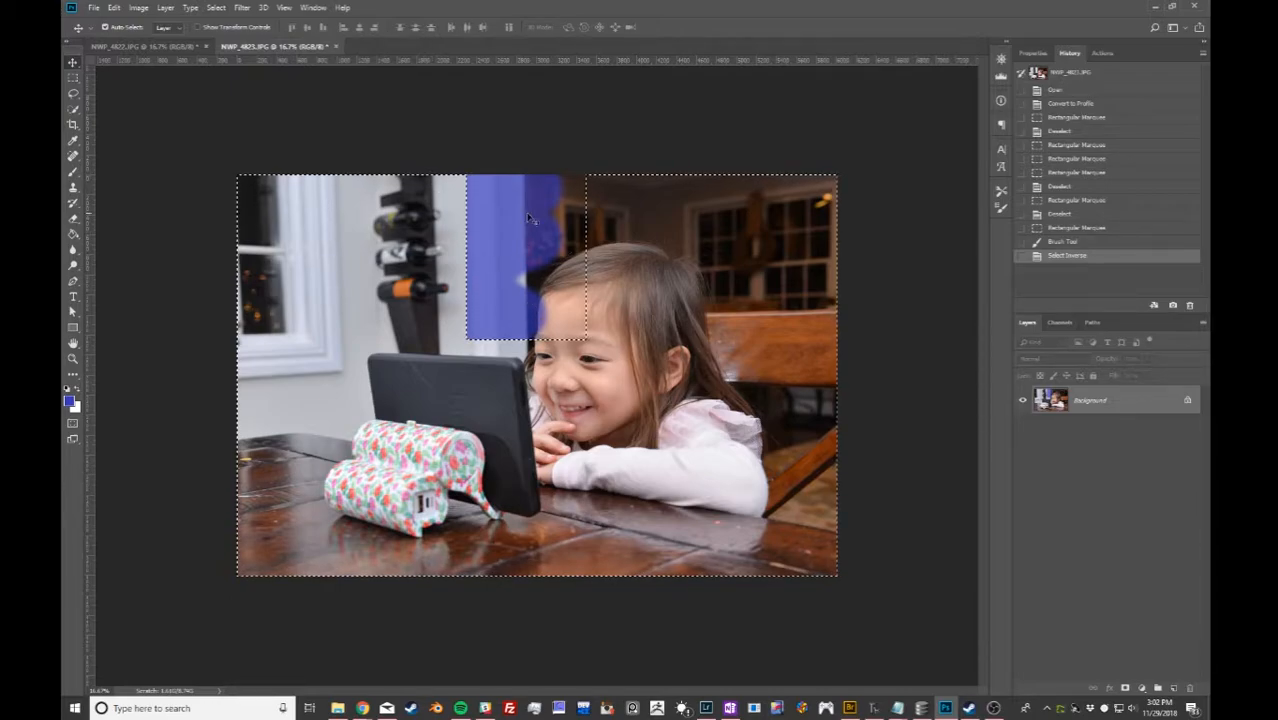
Set the foreground colour to yellow-green and brush several strokes across the upper half of the photo, over the inverted selection.
left_click(73, 173)
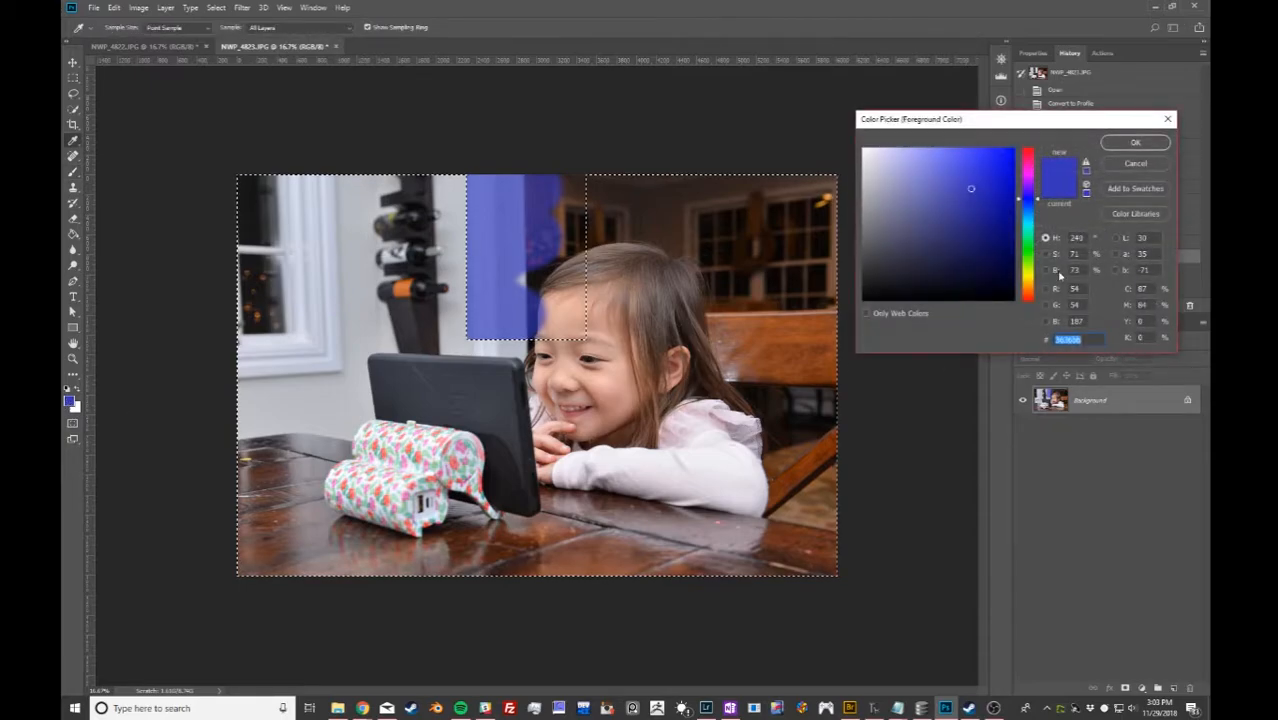
left_click(1030, 260)
left_click(1135, 142)
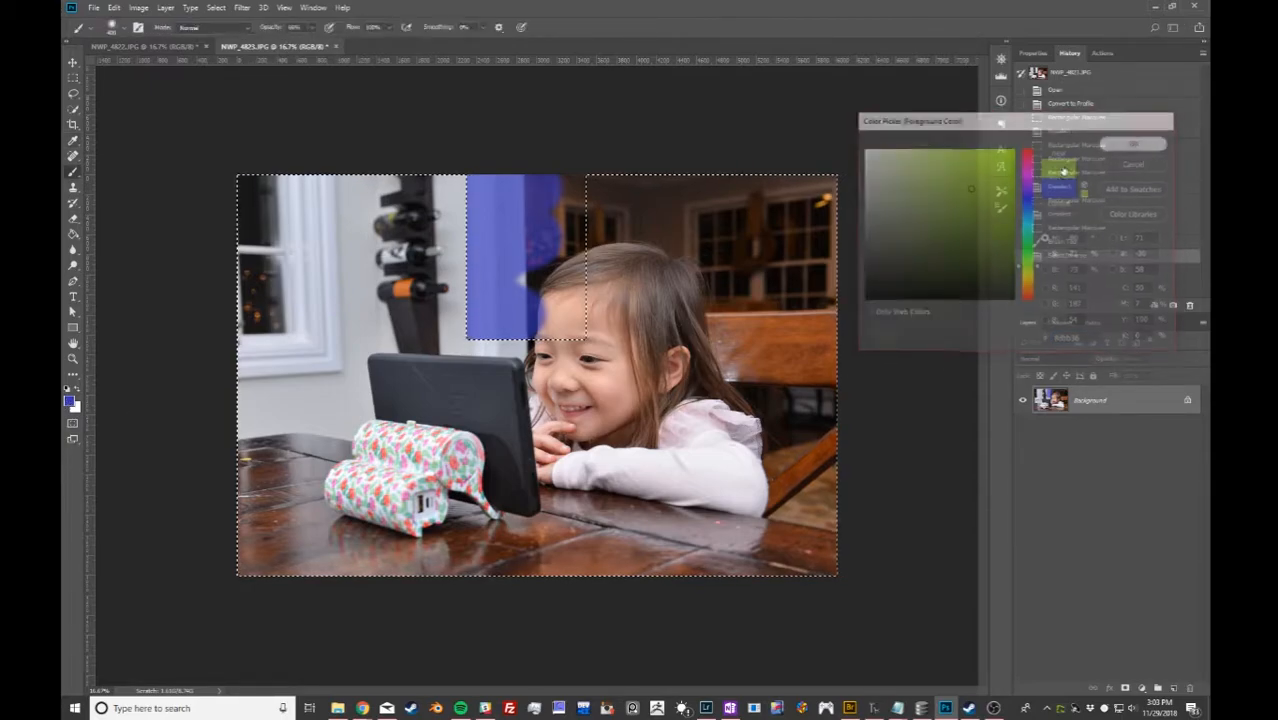
left_click_drag(350, 262, 528, 223)
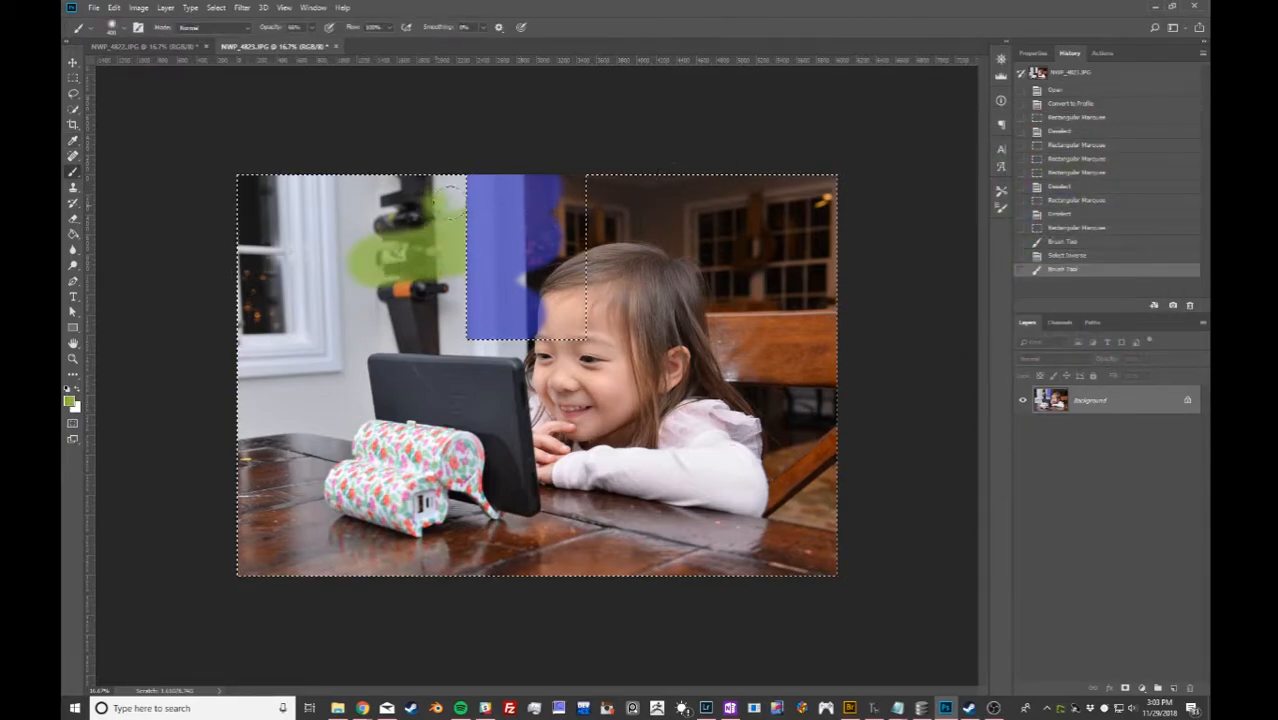
left_click_drag(673, 188, 434, 202)
left_click_drag(412, 318, 640, 308)
left_click_drag(818, 279, 450, 322)
left_click_drag(375, 334, 708, 246)
Revert the photo to its original snapshot in the history, discarding the selections and paint strokes.
key("v")
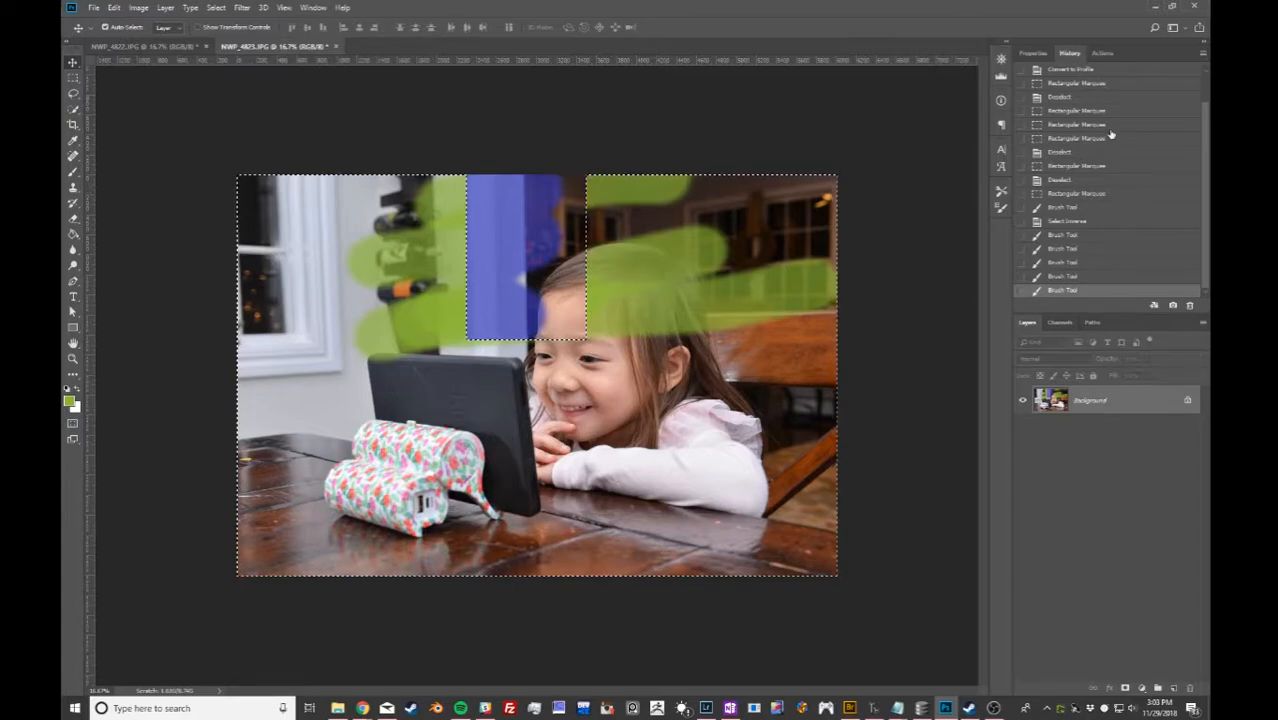
scroll(1107, 150, "up", 3)
left_click(1060, 75)
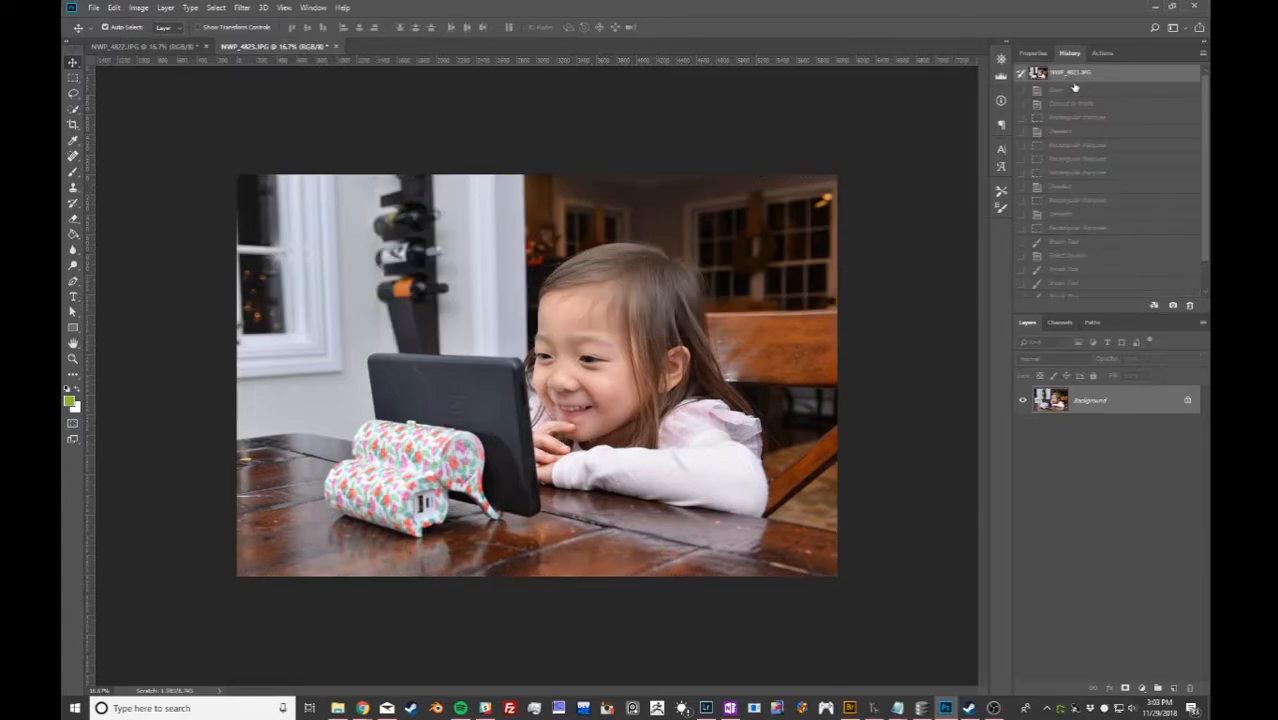
Try freehand Lasso selections around the girl's head, the wine rack with the tablet, and the ear and mouth, clearing them.
left_click(72, 93)
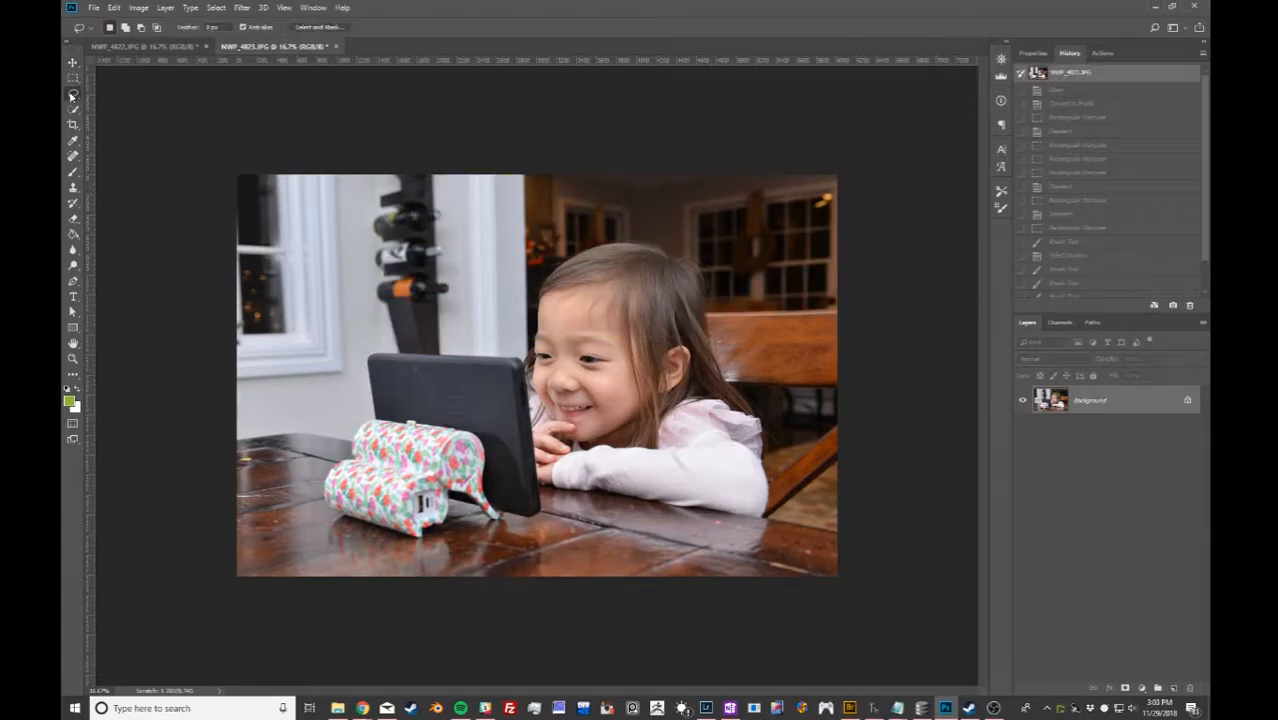
right_click(72, 94)
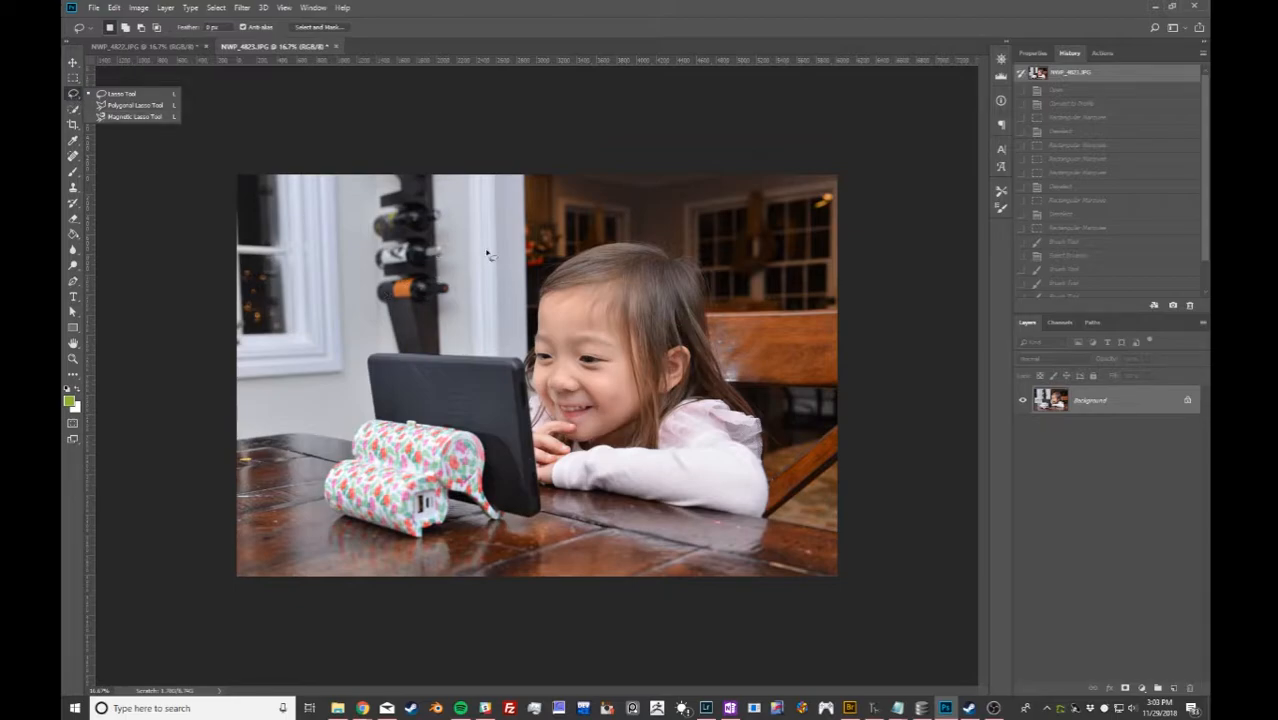
mouse_move(545, 238)
left_mouse_down()
mouse_move(475, 246)
mouse_move(568, 335)
left_mouse_up()
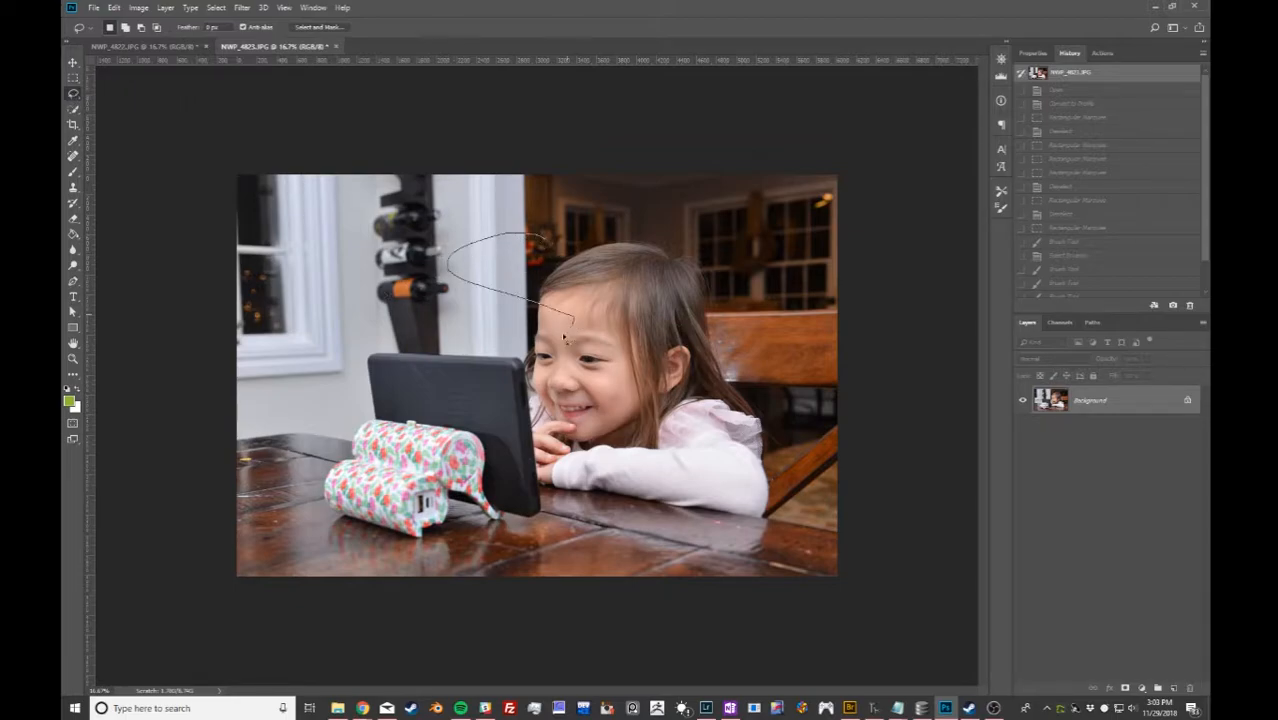
mouse_move(706, 366)
left_mouse_down()
mouse_move(629, 283)
mouse_move(652, 240)
mouse_move(625, 232)
mouse_move(563, 283)
mouse_move(545, 238)
left_mouse_up()
mouse_move(398, 257)
left_mouse_down()
mouse_move(357, 259)
mouse_move(365, 440)
mouse_move(562, 390)
mouse_move(420, 365)
mouse_move(425, 263)
mouse_move(410, 258)
left_mouse_up()
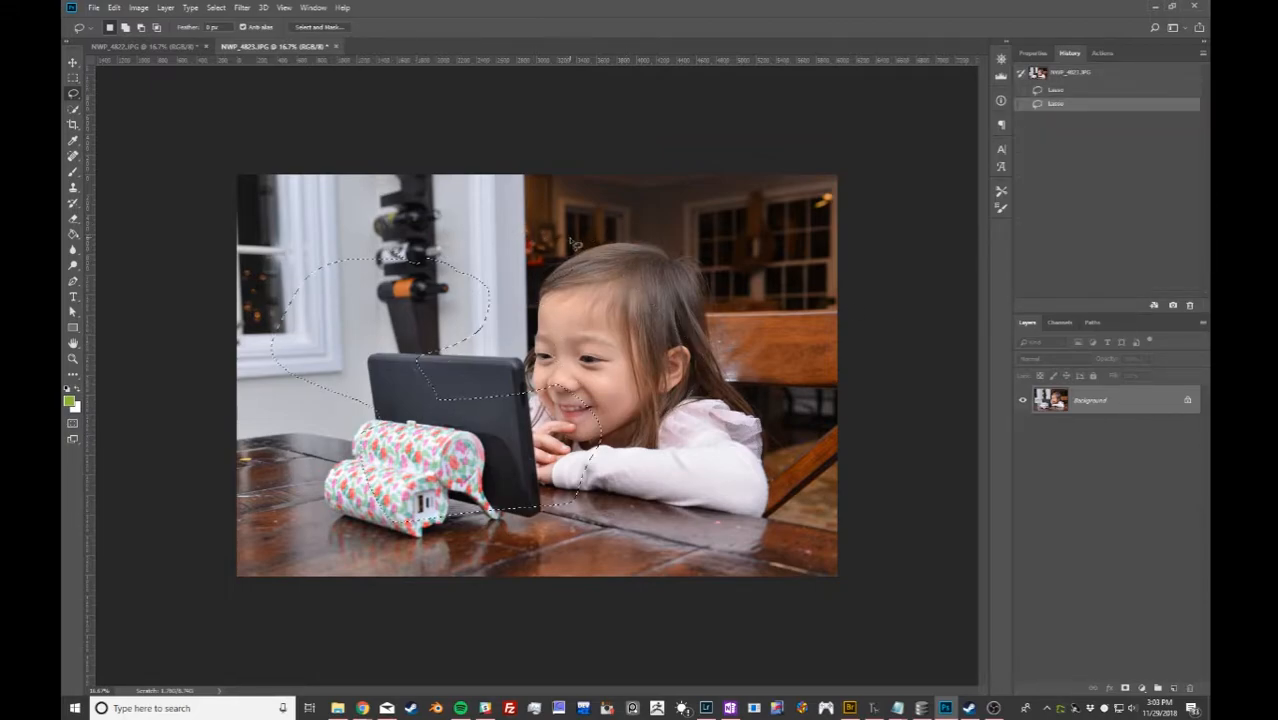
mouse_move(607, 236)
left_mouse_down()
mouse_move(684, 400)
mouse_move(798, 452)
mouse_move(752, 292)
mouse_move(705, 258)
left_mouse_up()
key("ctrl+d")
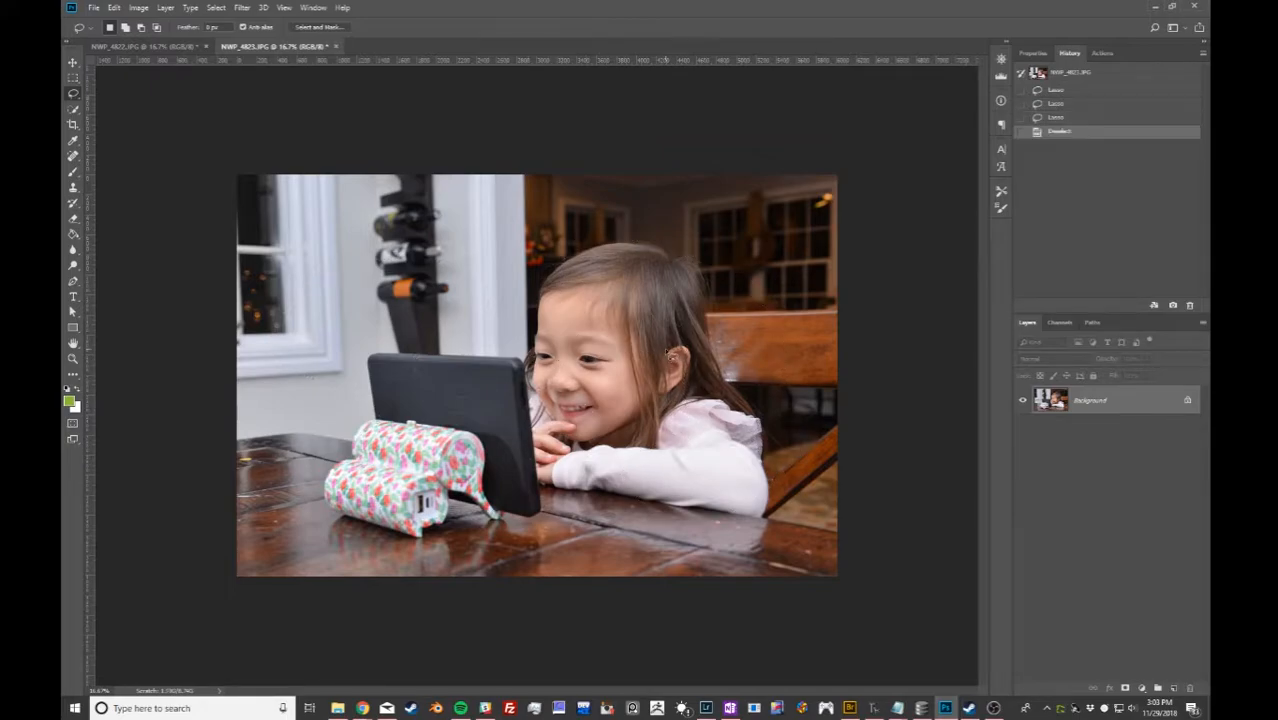
mouse_move(697, 362)
left_mouse_down()
mouse_move(666, 399)
mouse_move(665, 360)
left_mouse_up()
left_click_drag(587, 412, 590, 410)
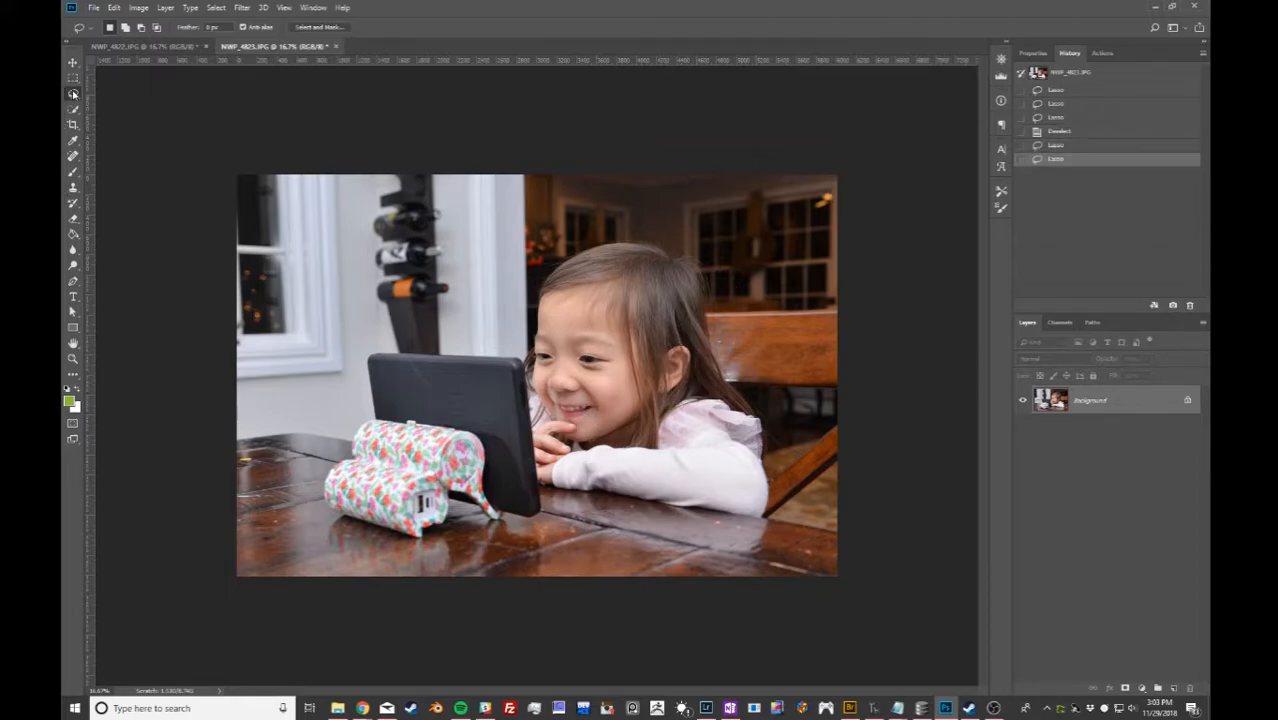
right_click(73, 94)
left_click(73, 94)
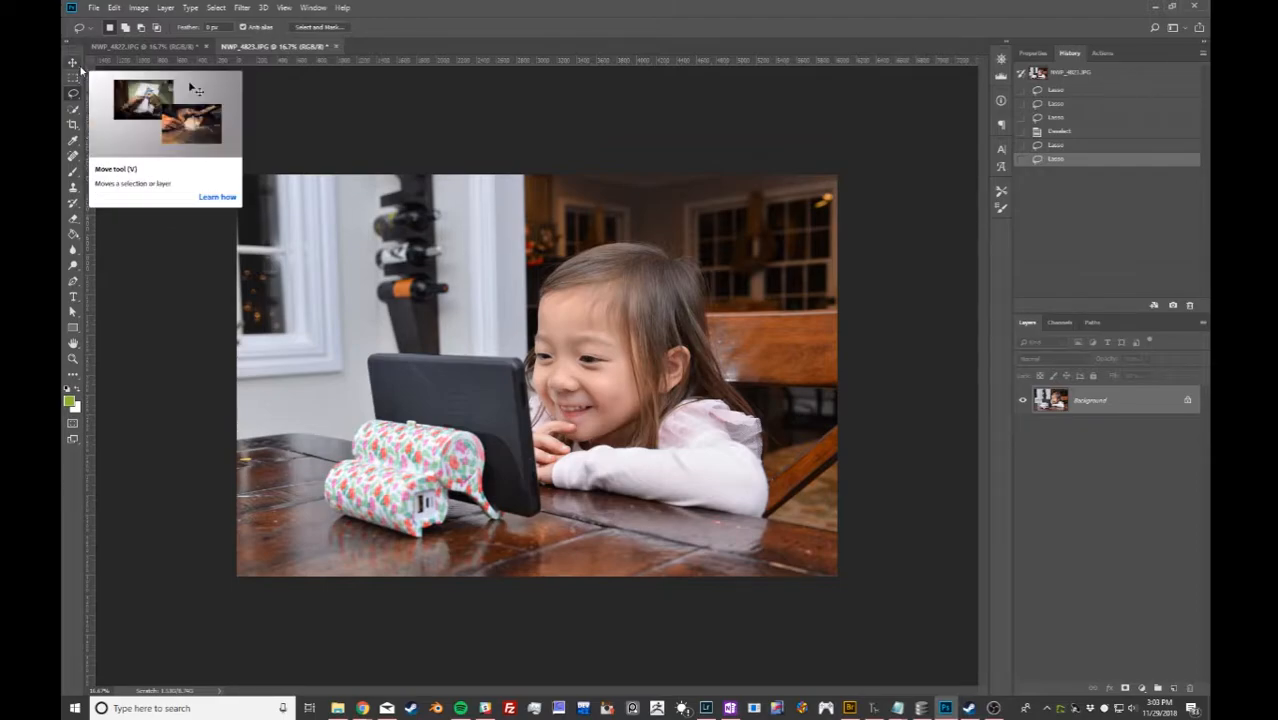
left_click(79, 68)
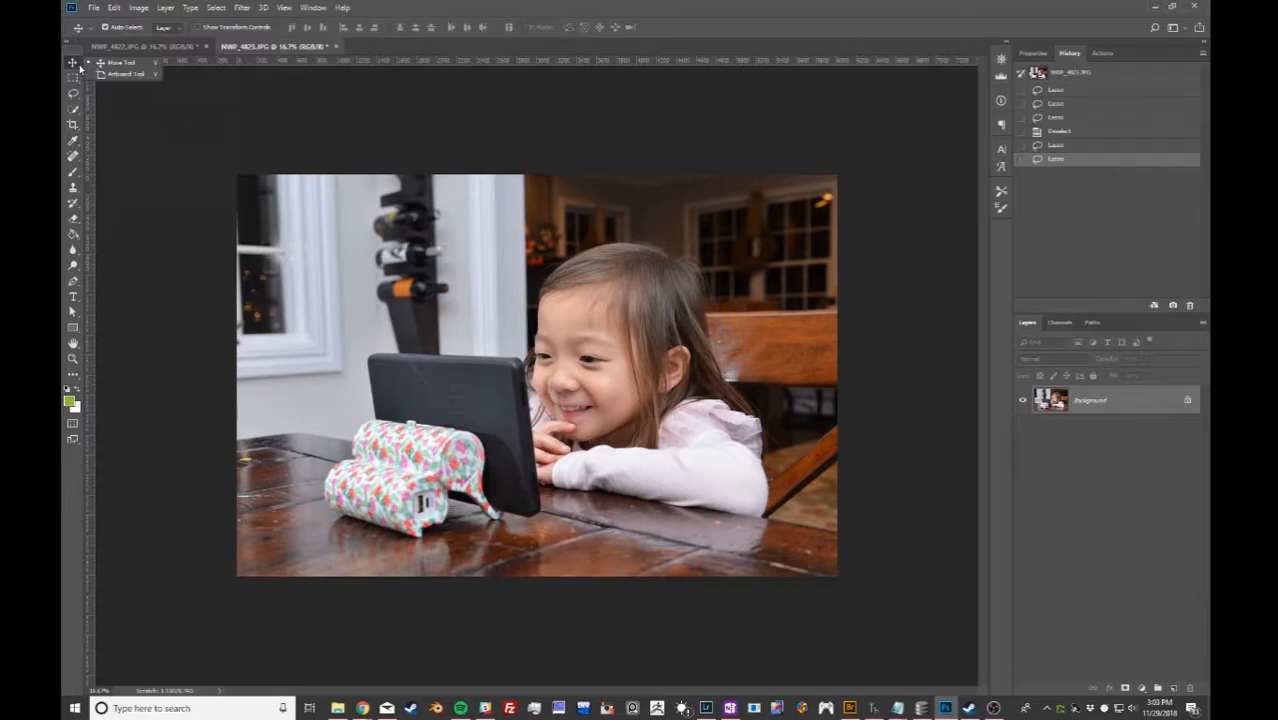
left_click(79, 70)
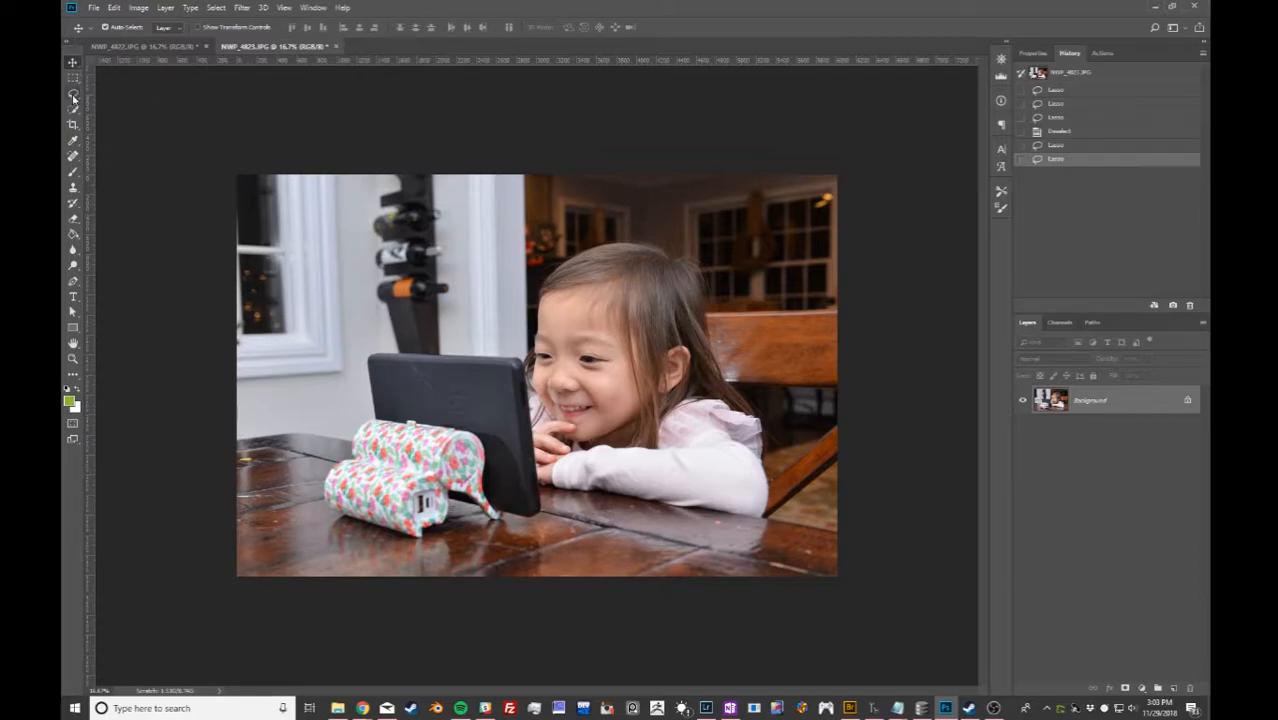
Try several Elliptical Marquee selections across the tablet, the wine rack and the girl's face, clearing and redrawing them.
left_click(73, 84)
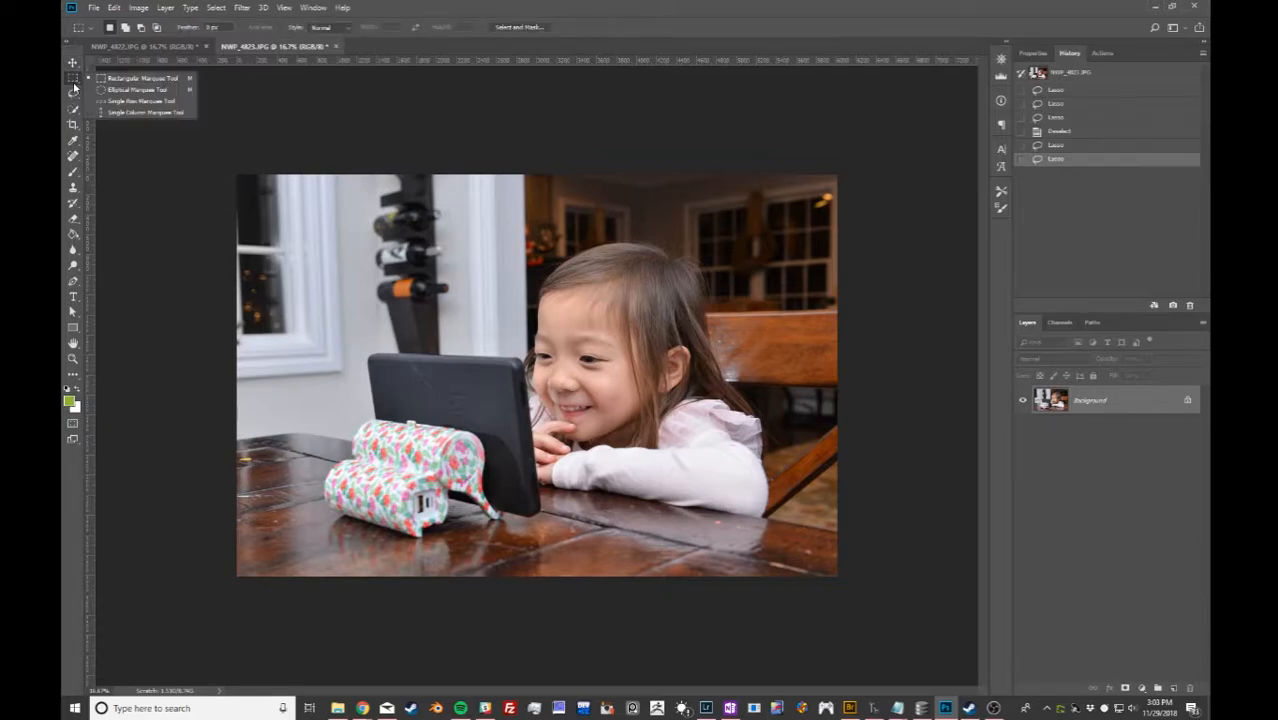
left_click(72, 63)
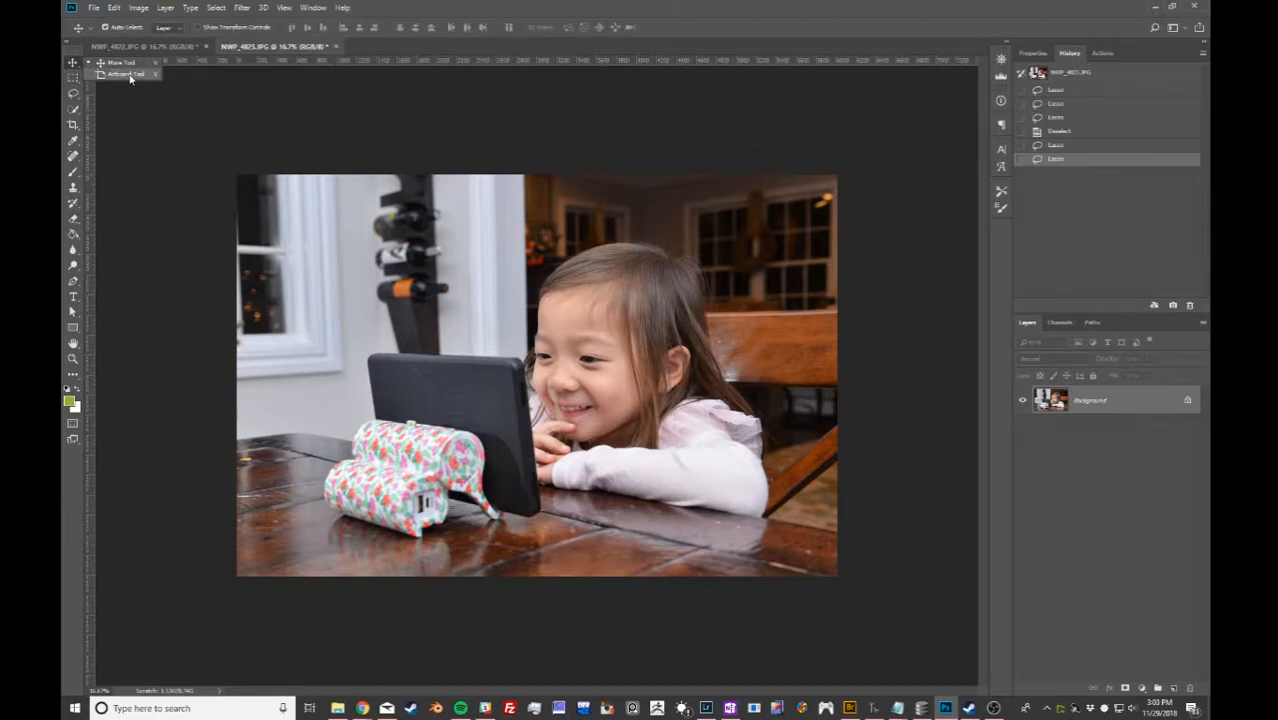
left_click(72, 79)
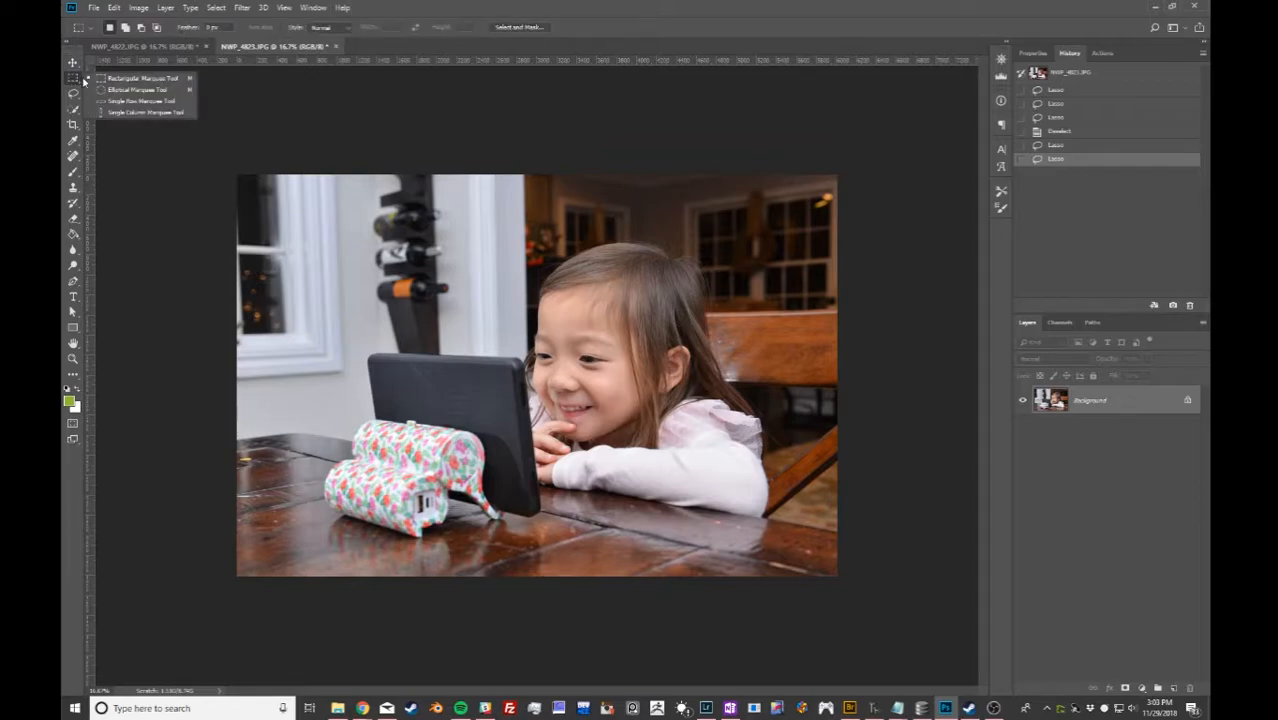
left_click(137, 89)
mouse_move(431, 281)
left_mouse_down()
mouse_move(555, 365)
mouse_move(682, 487)
left_mouse_up()
mouse_move(290, 280)
left_mouse_down()
mouse_move(570, 370)
mouse_move(600, 445)
left_mouse_up()
mouse_move(454, 217)
left_mouse_down()
mouse_move(555, 468)
mouse_move(649, 444)
left_mouse_up()
left_click(460, 294)
left_click_drag(506, 322, 546, 342)
left_click(463, 337)
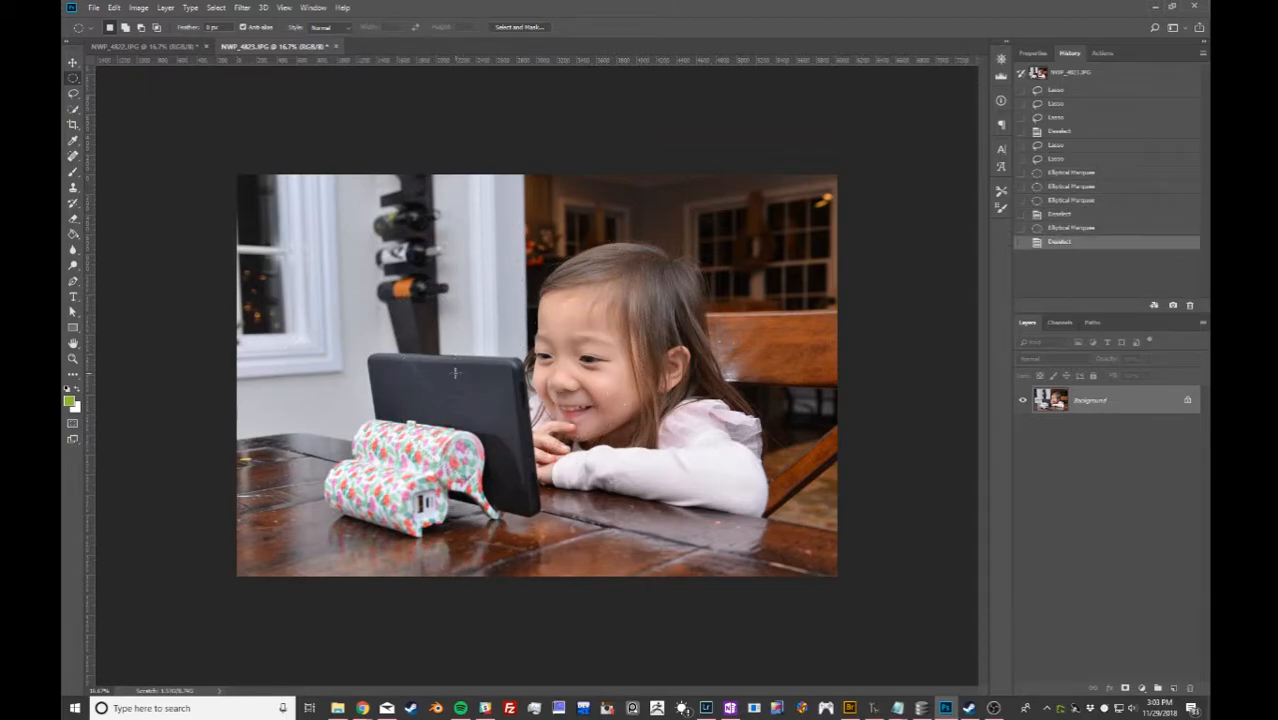
left_click_drag(410, 232, 682, 500)
left_click_drag(325, 293, 636, 412)
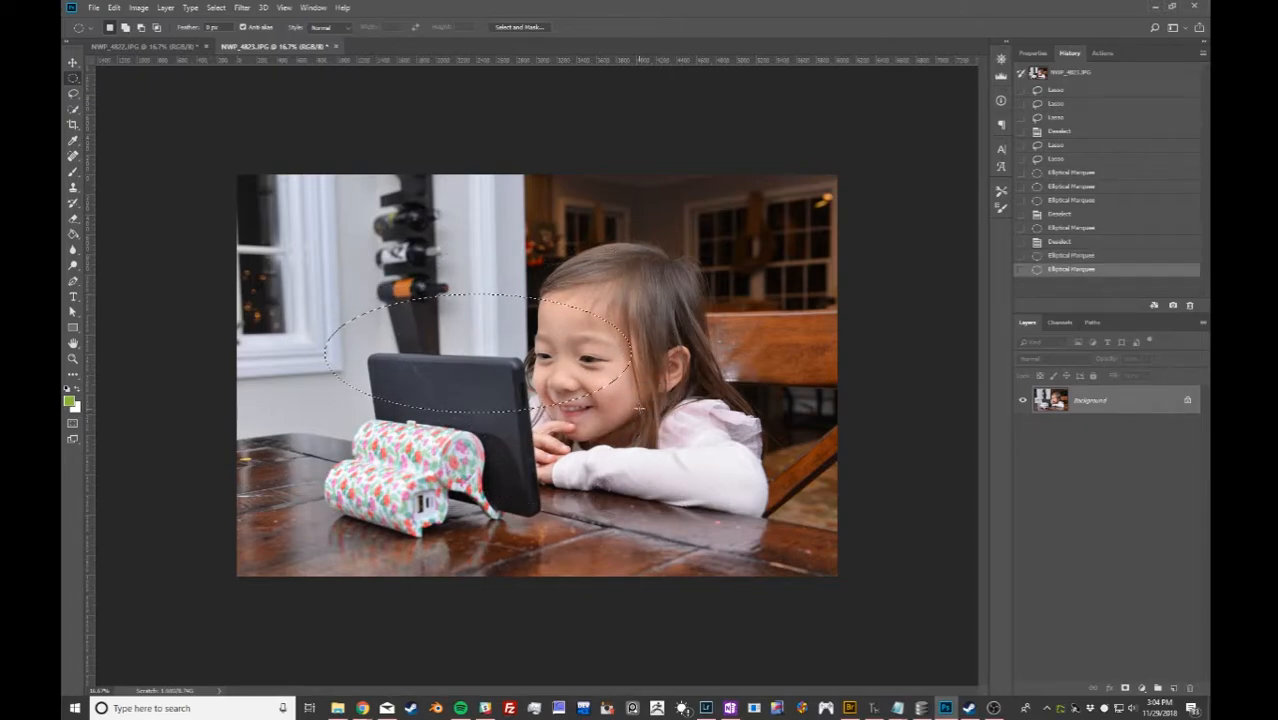
Select the entire photo canvas and clear the selection, repeating both once.
key("ctrl+a")
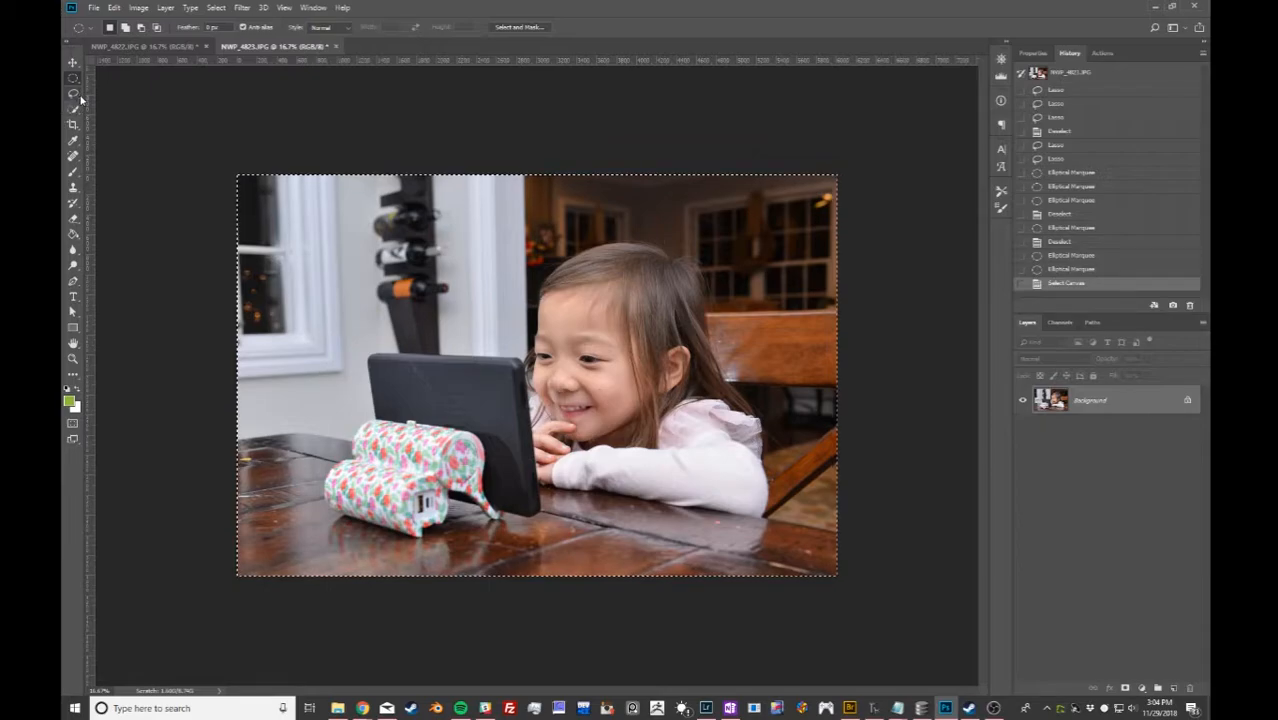
key("ctrl+a")
key("ctrl+a")
key("ctrl+a")
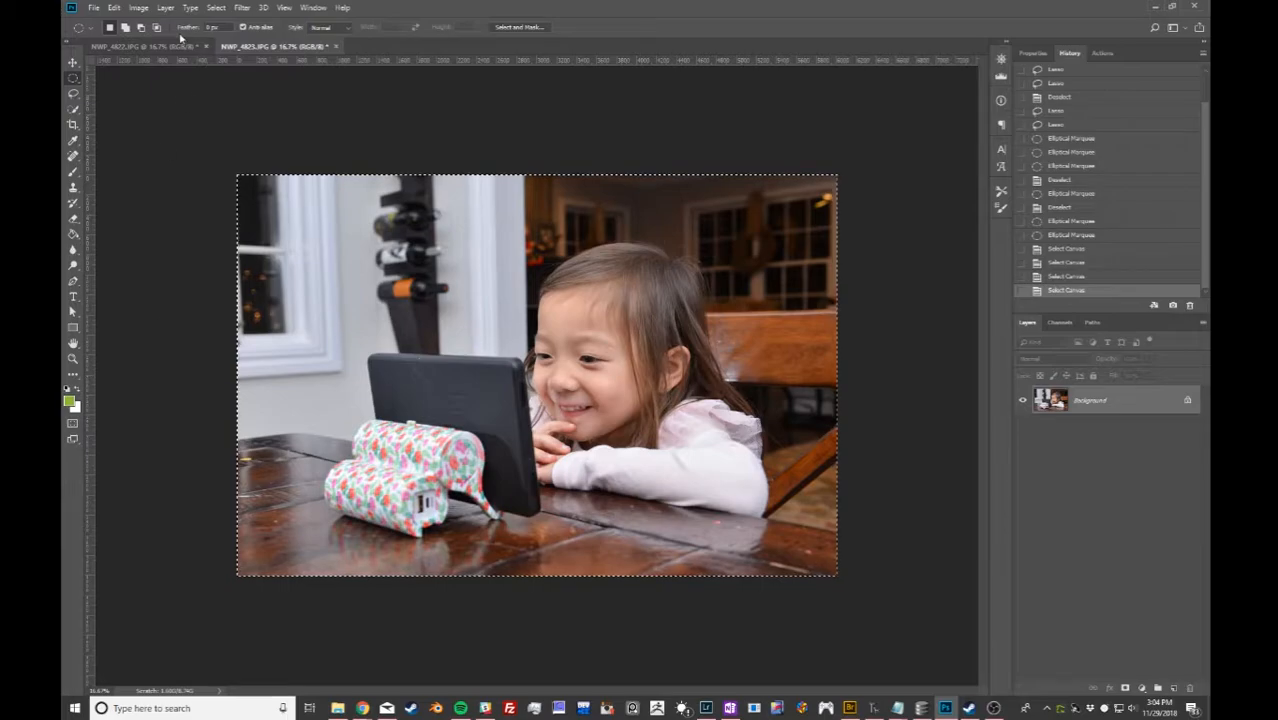
left_click(218, 7)
mouse_move(183, 7)
left_click(215, 6)
left_click(73, 66)
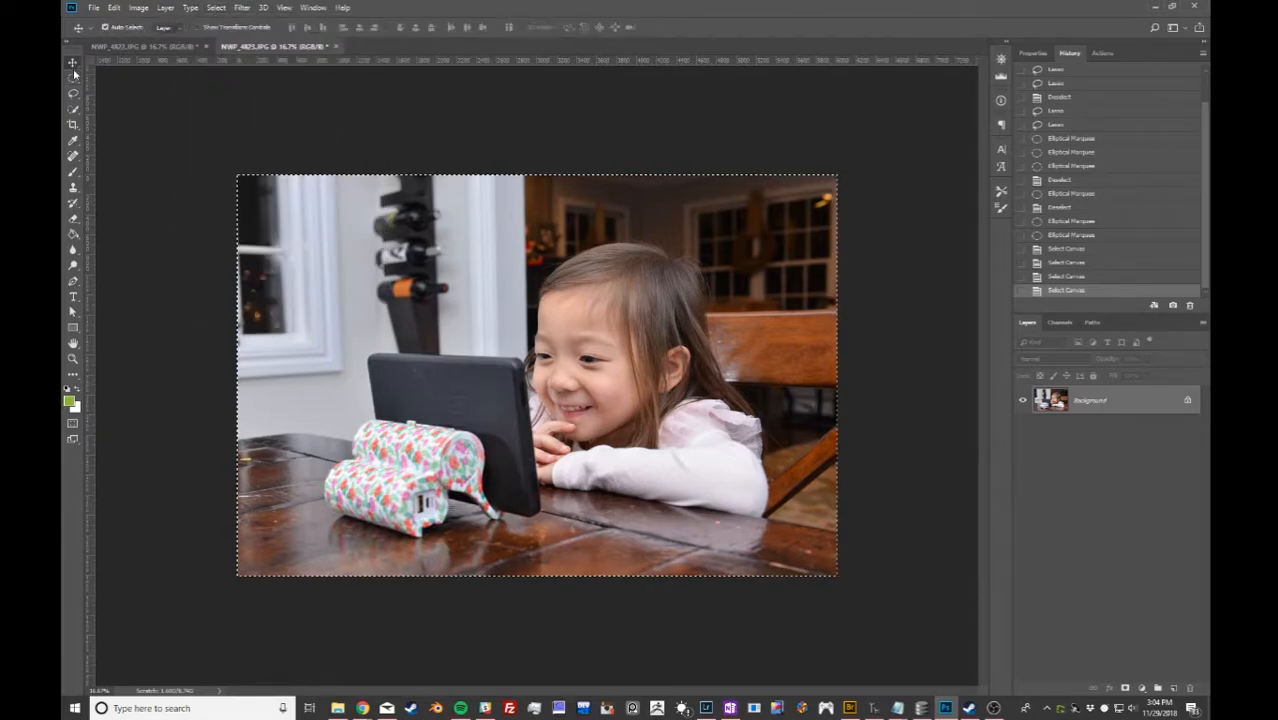
key("ctrl+d")
key("ctrl+a")
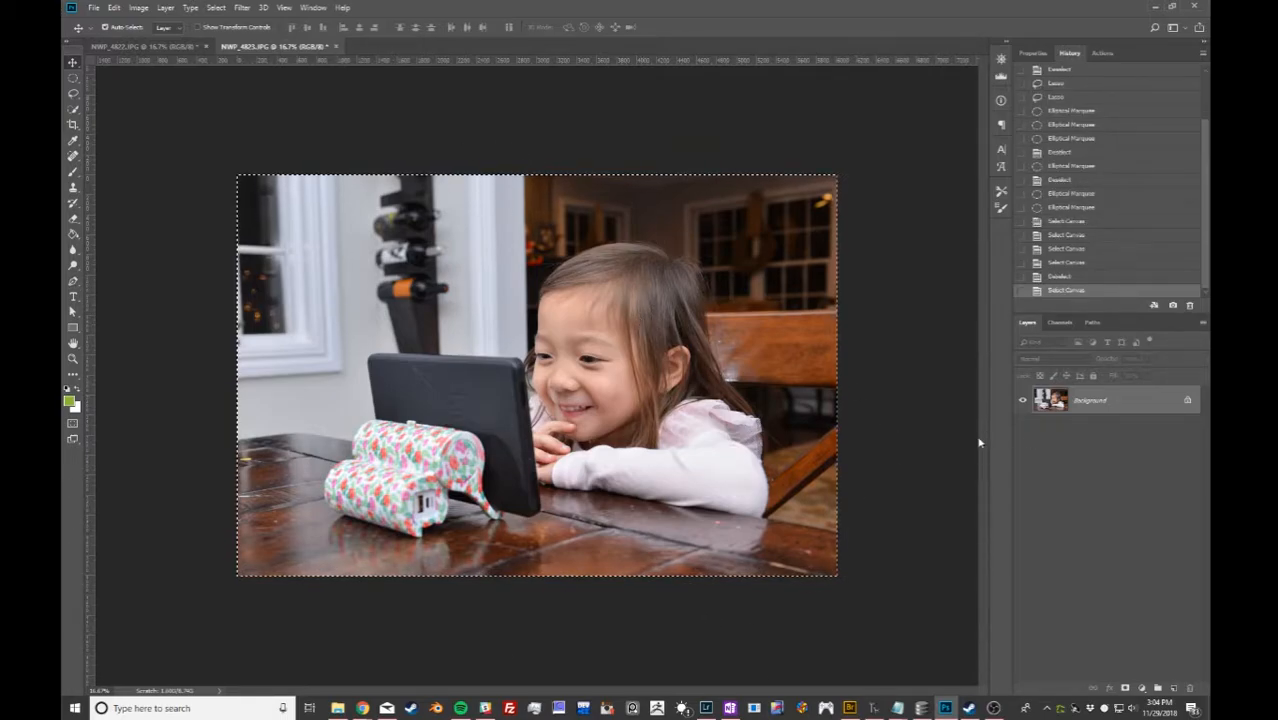
key("ctrl+d")
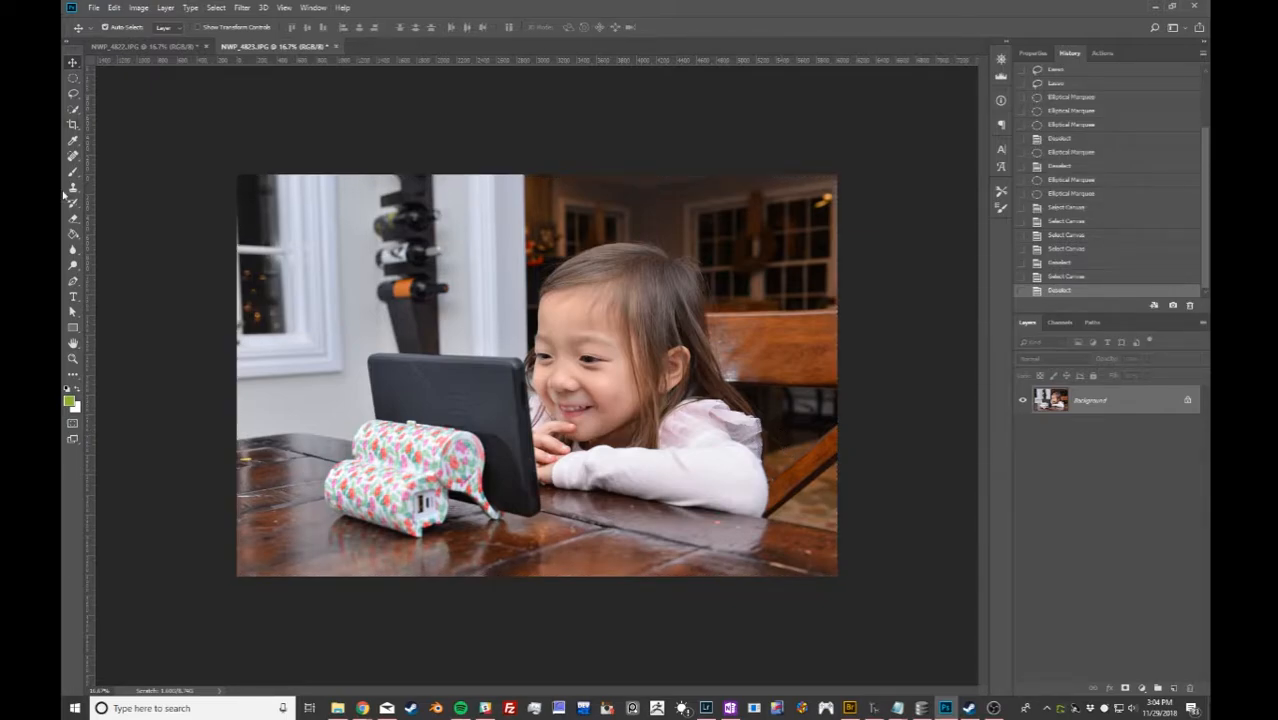
Outline the upper part of the tablet with the Polygonal Lasso, following its edges and closing the shape diagonally across its back.
left_click(73, 94)
left_click(73, 94)
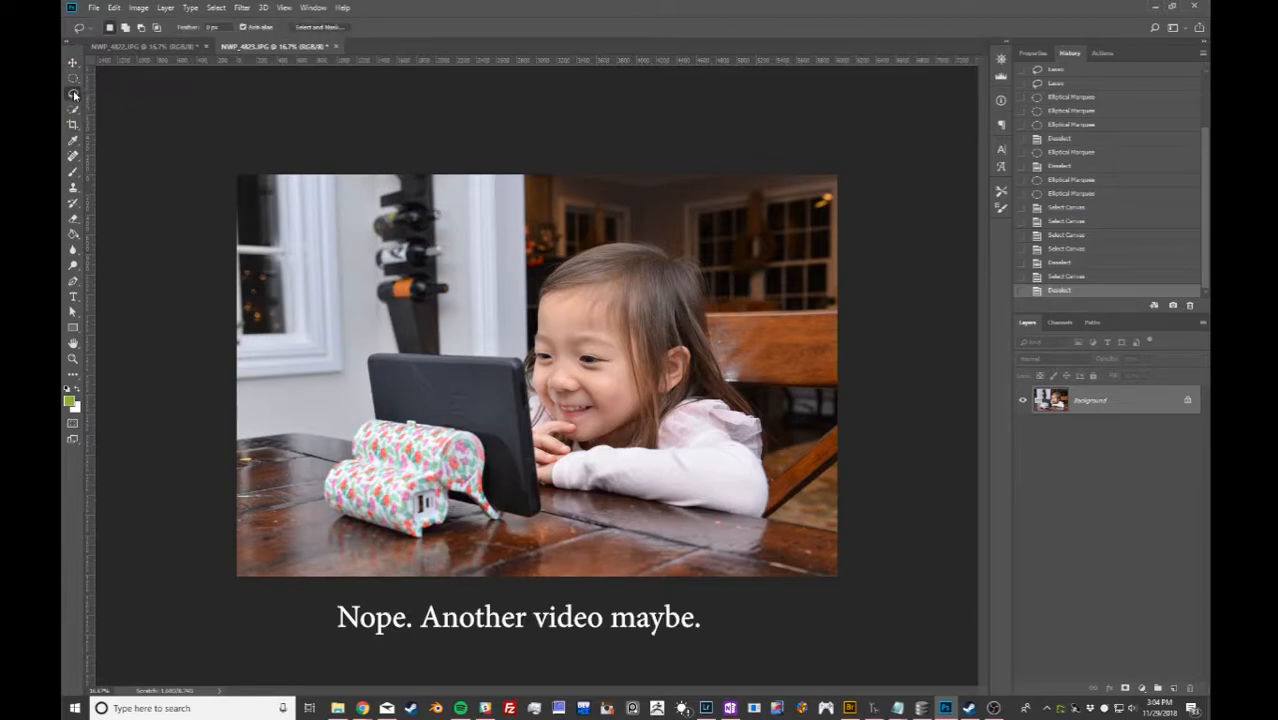
right_click(73, 99)
left_click(120, 106)
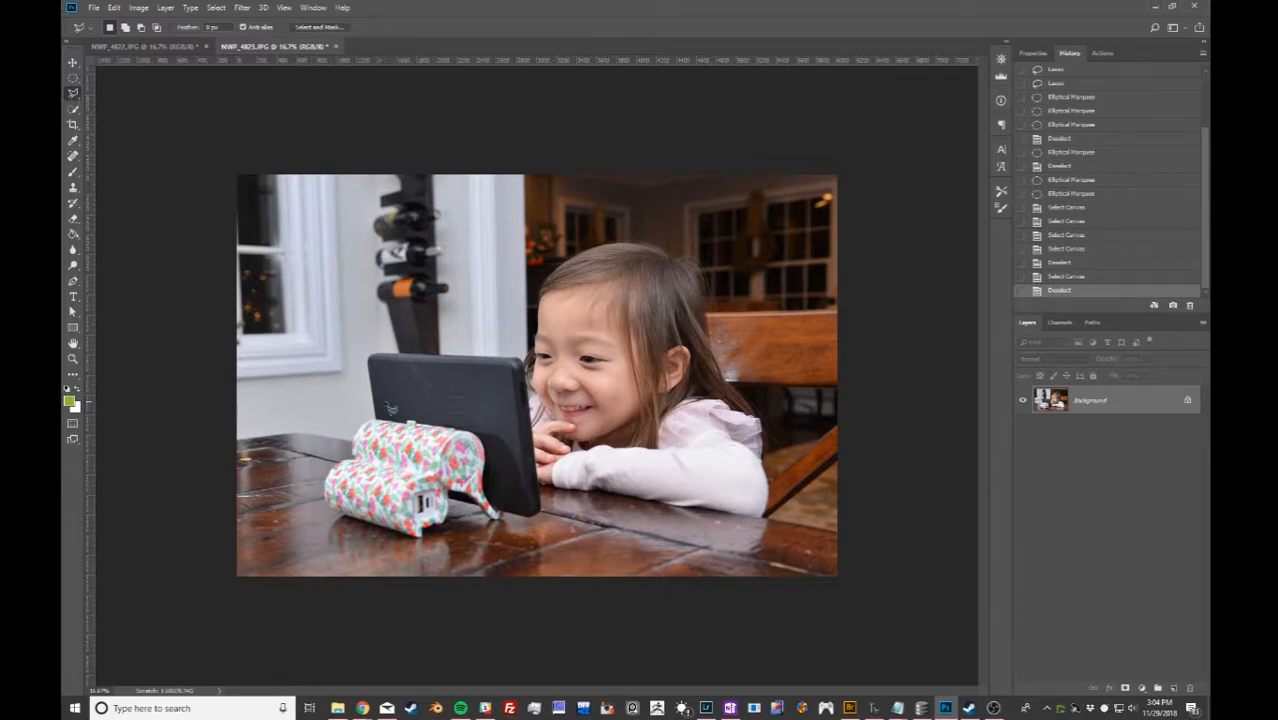
key("ctrl+plus")
key("ctrl+plus")
key("ctrl+plus")
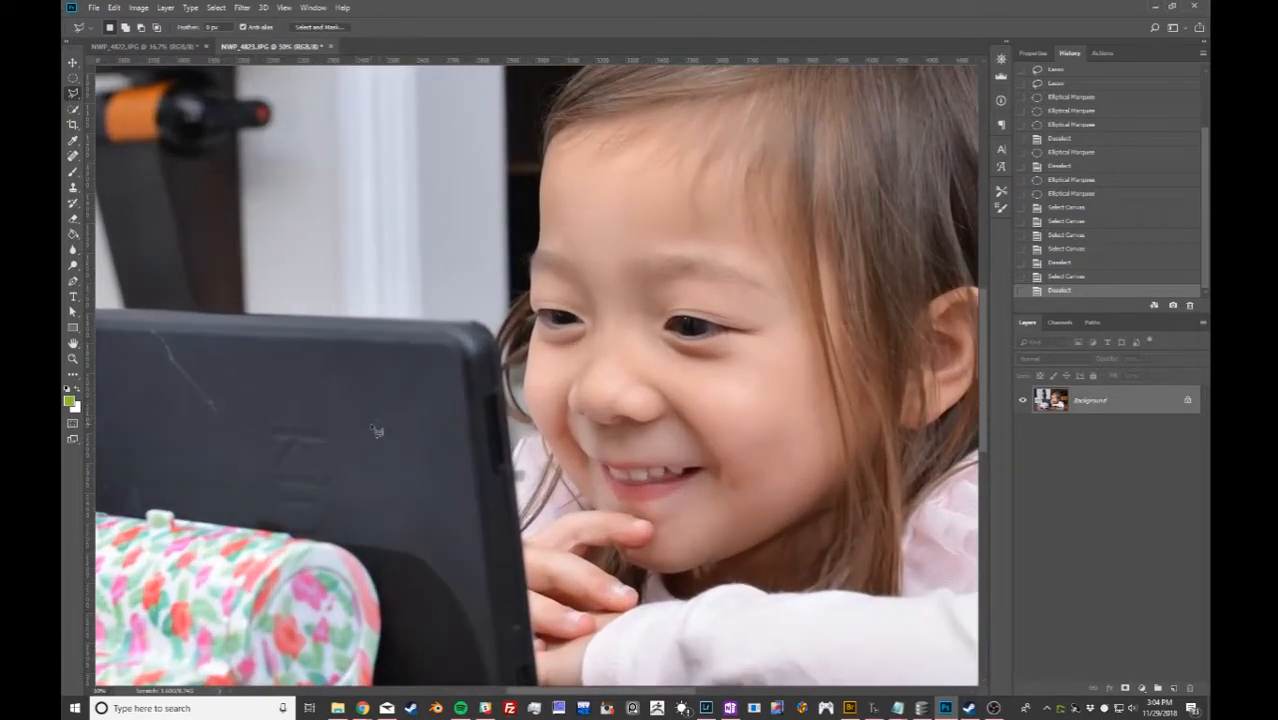
mouse_move(262, 441)
left_mouse_down()
mouse_move(784, 371)
mouse_move(708, 391)
left_mouse_up()
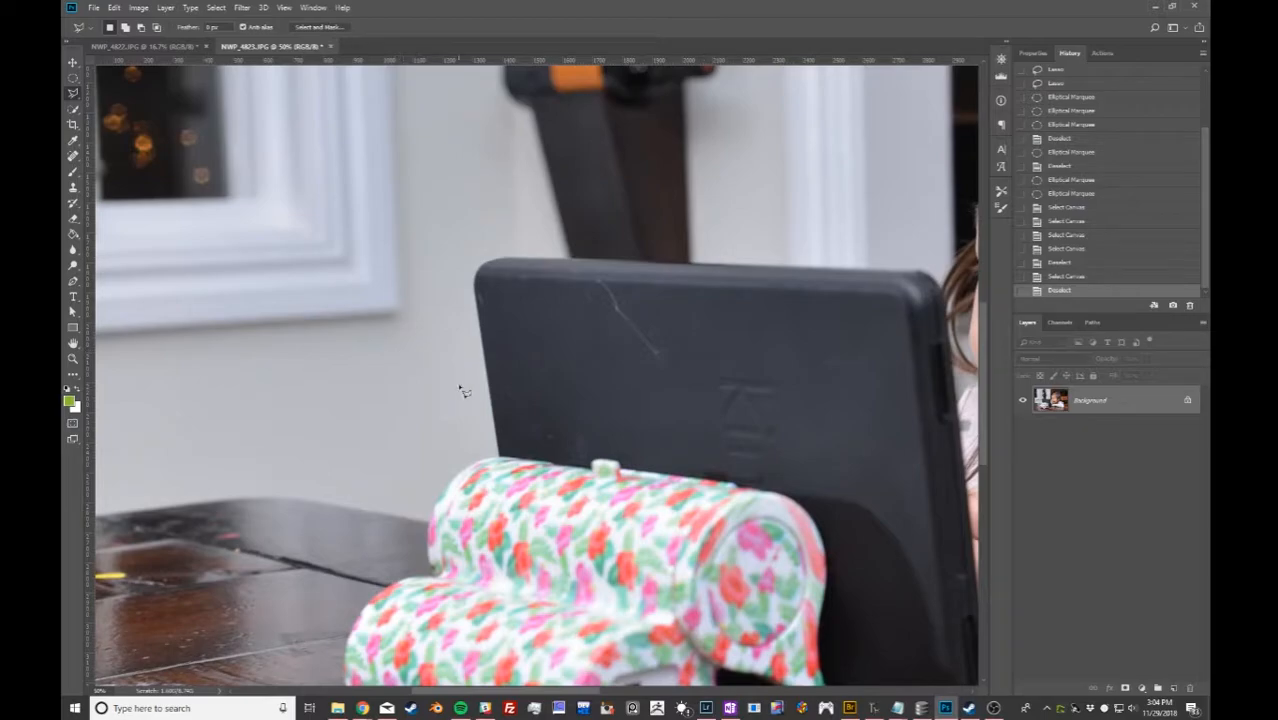
left_click(501, 459)
left_click(478, 268)
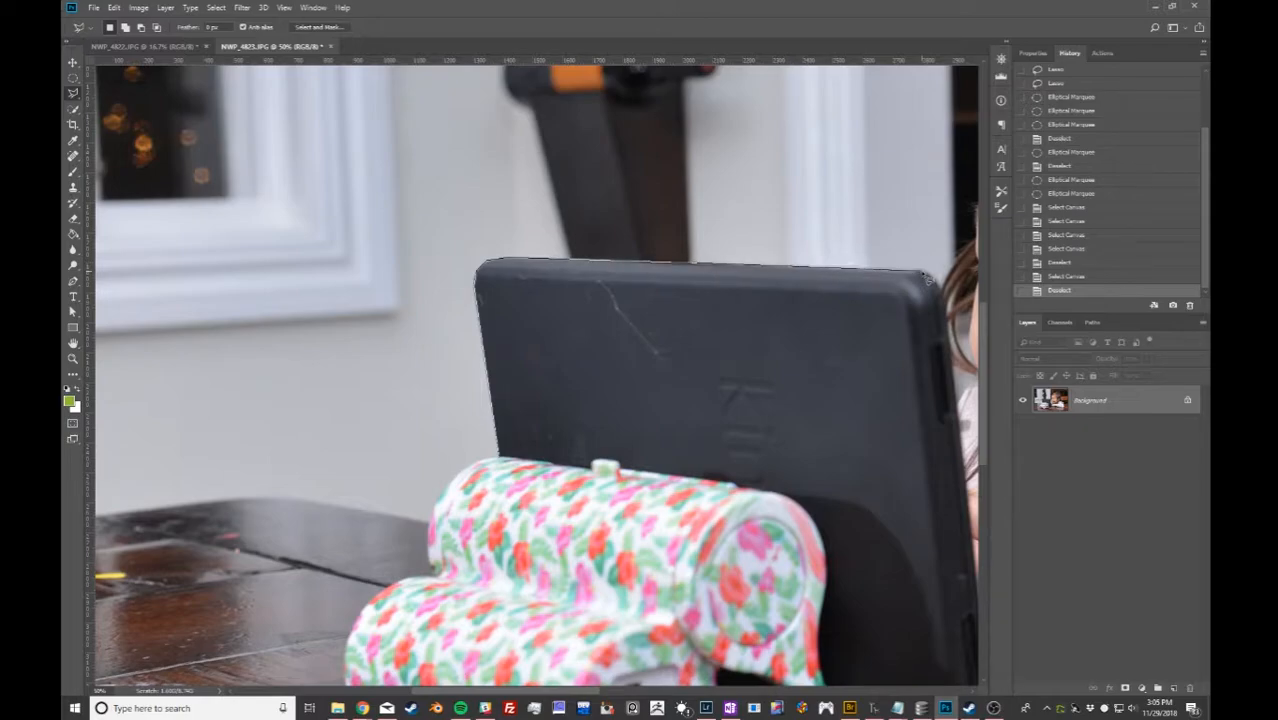
left_click(940, 291)
left_click(947, 325)
left_click(502, 458)
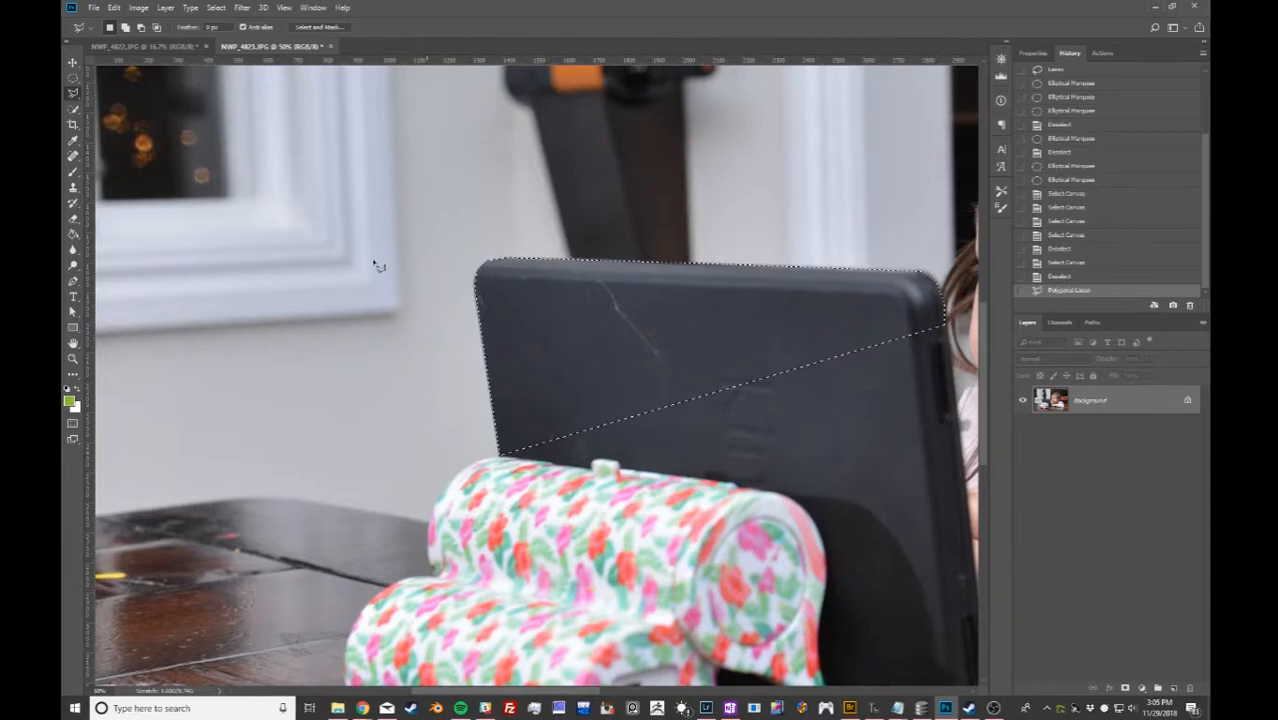
Examine the polygonal selection's edge along the tablet's upper corner and clear the selection.
left_click_drag(656, 268, 560, 320)
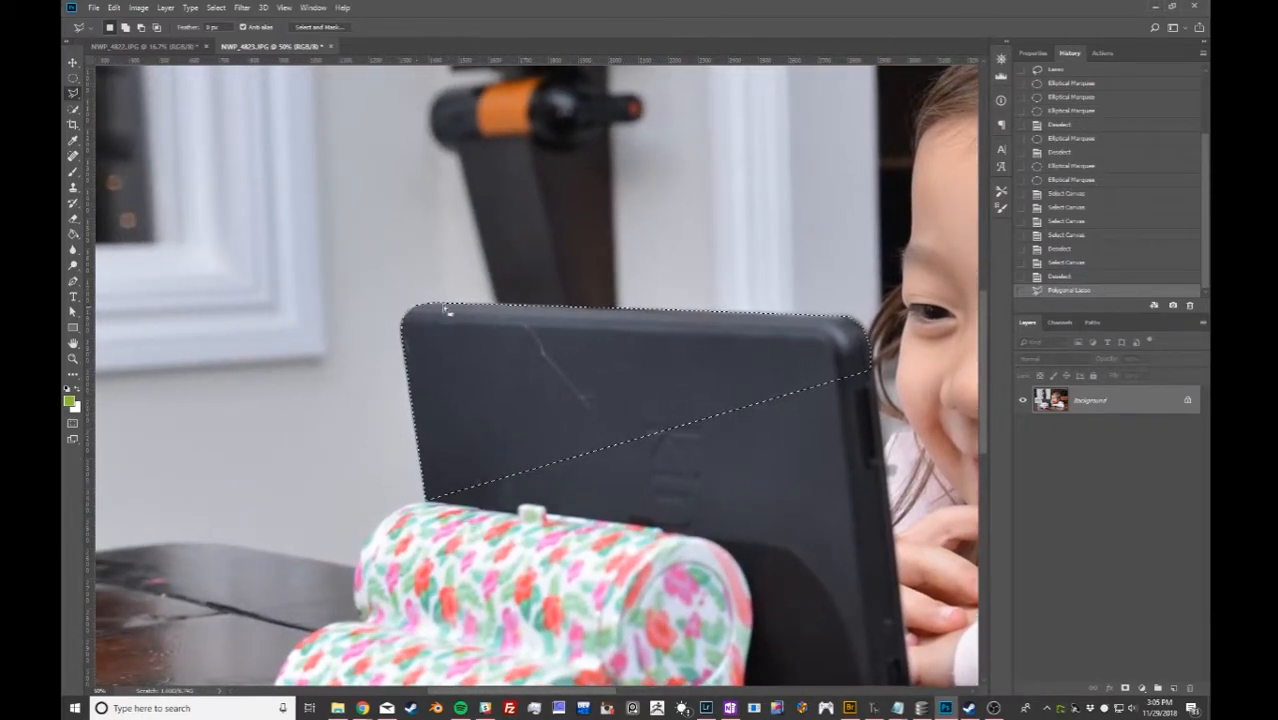
scroll(435, 316, "up", 5)
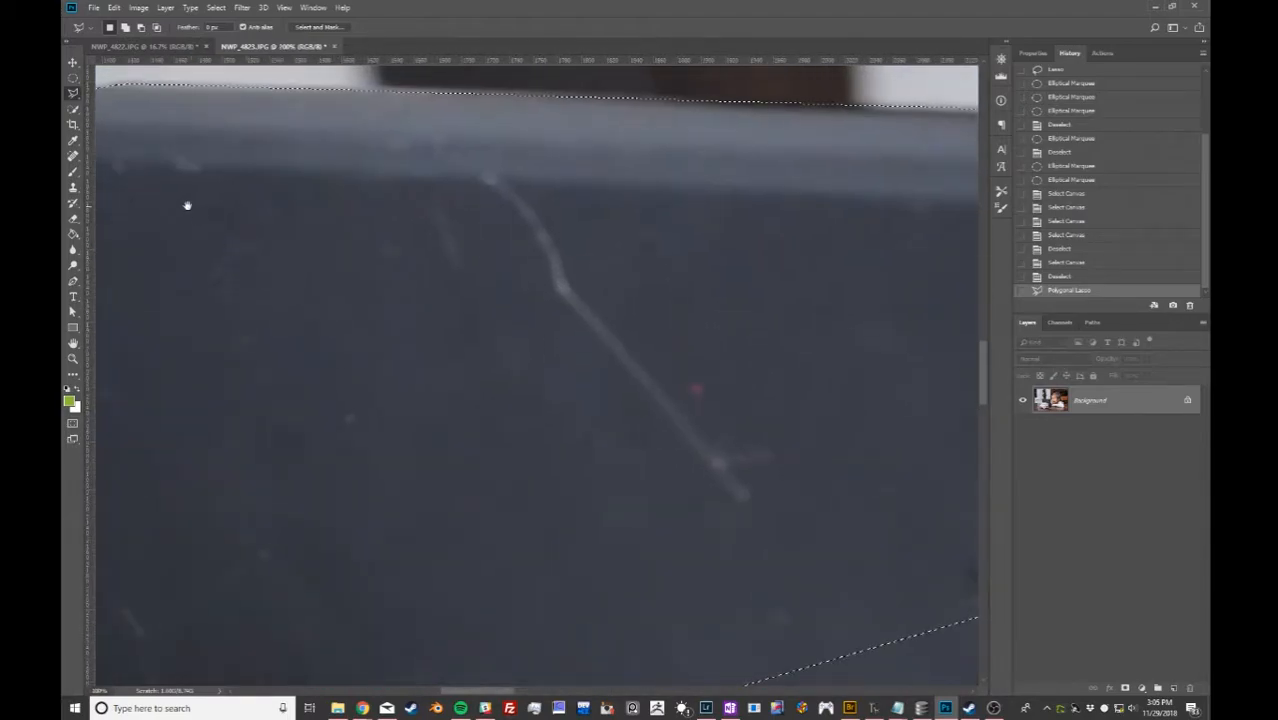
left_click_drag(189, 208, 562, 340)
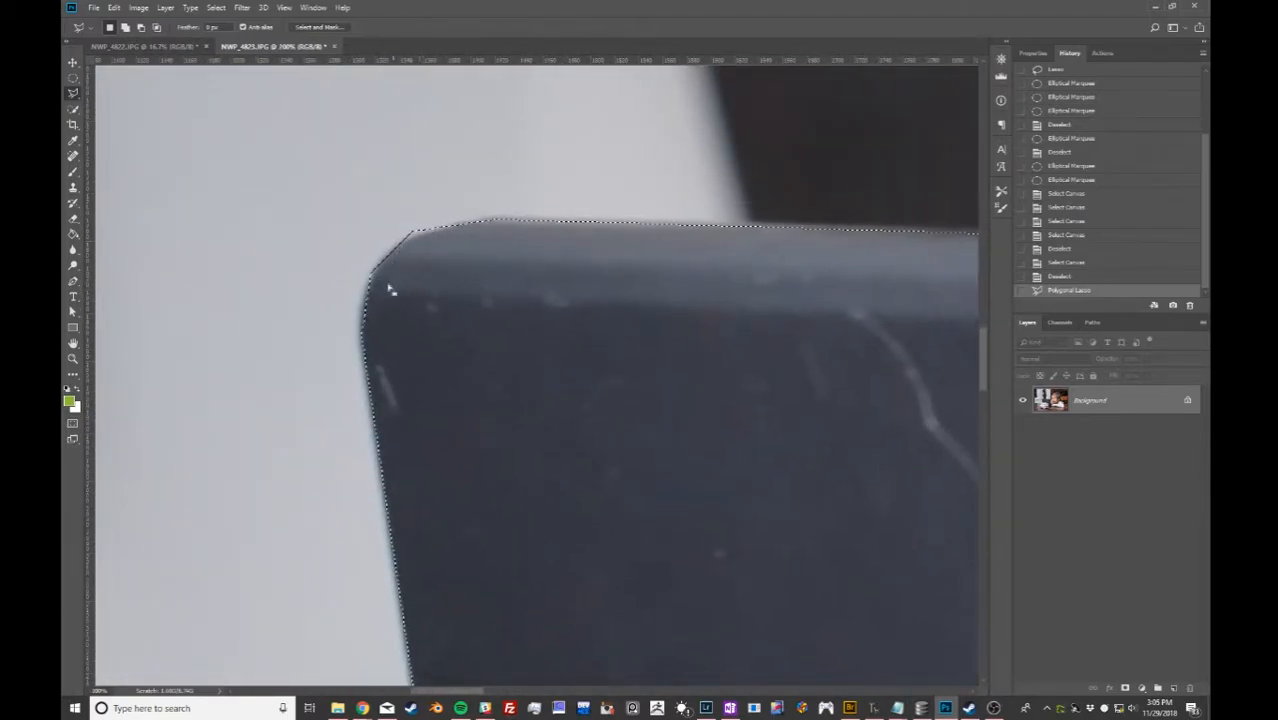
key("ctrl+0")
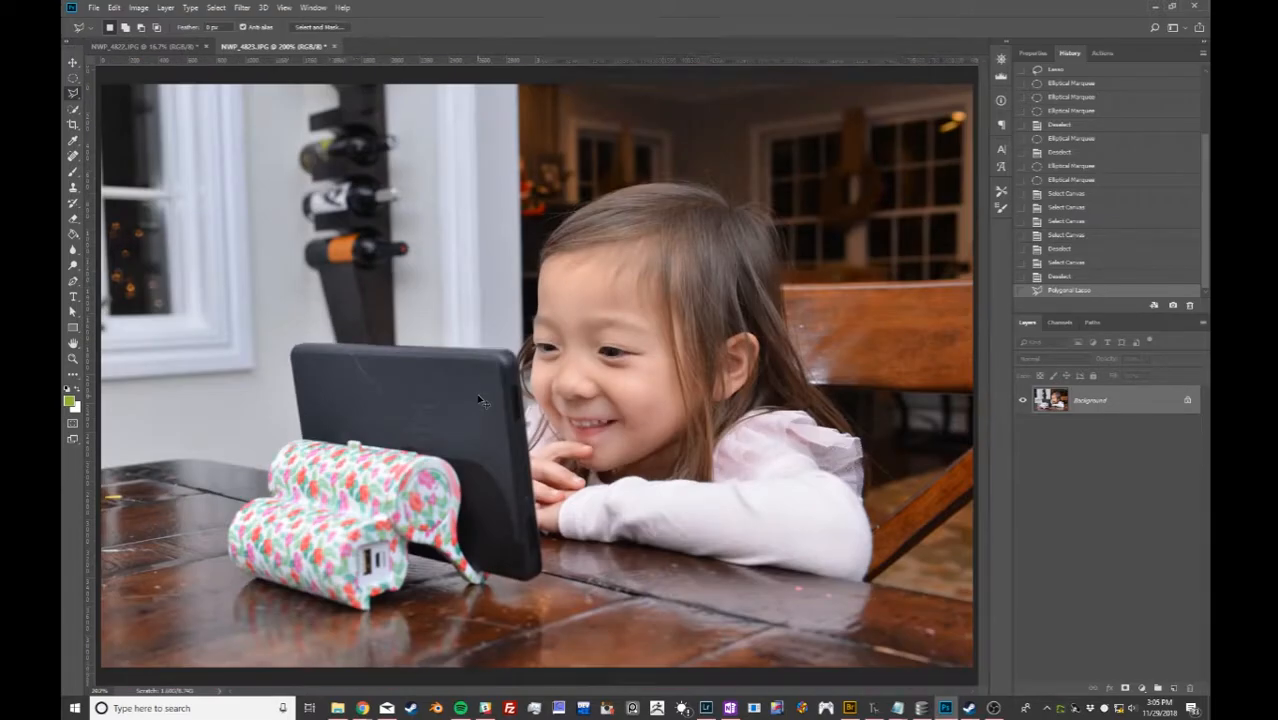
key("ctrl+minus")
key("ctrl+d")
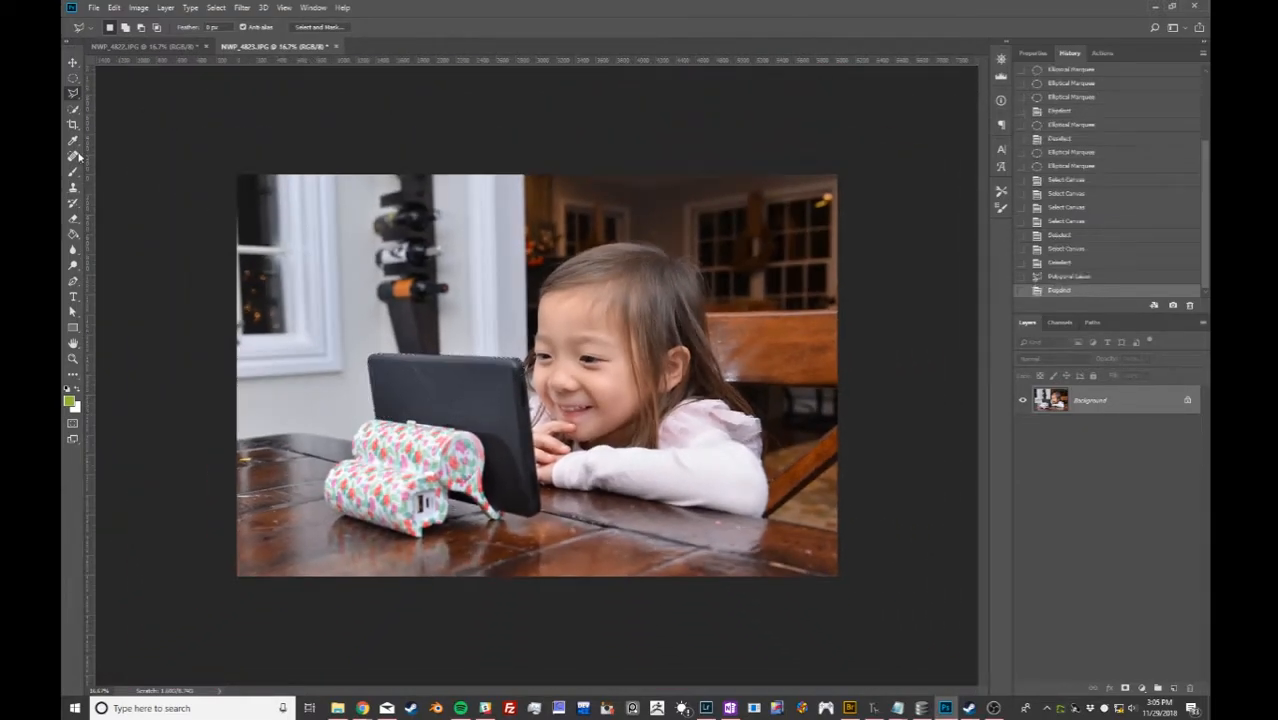
Try a Magnetic Lasso trace along the tablet's side and upper edge and around the wine rack's base, and deselect it.
right_click(74, 93)
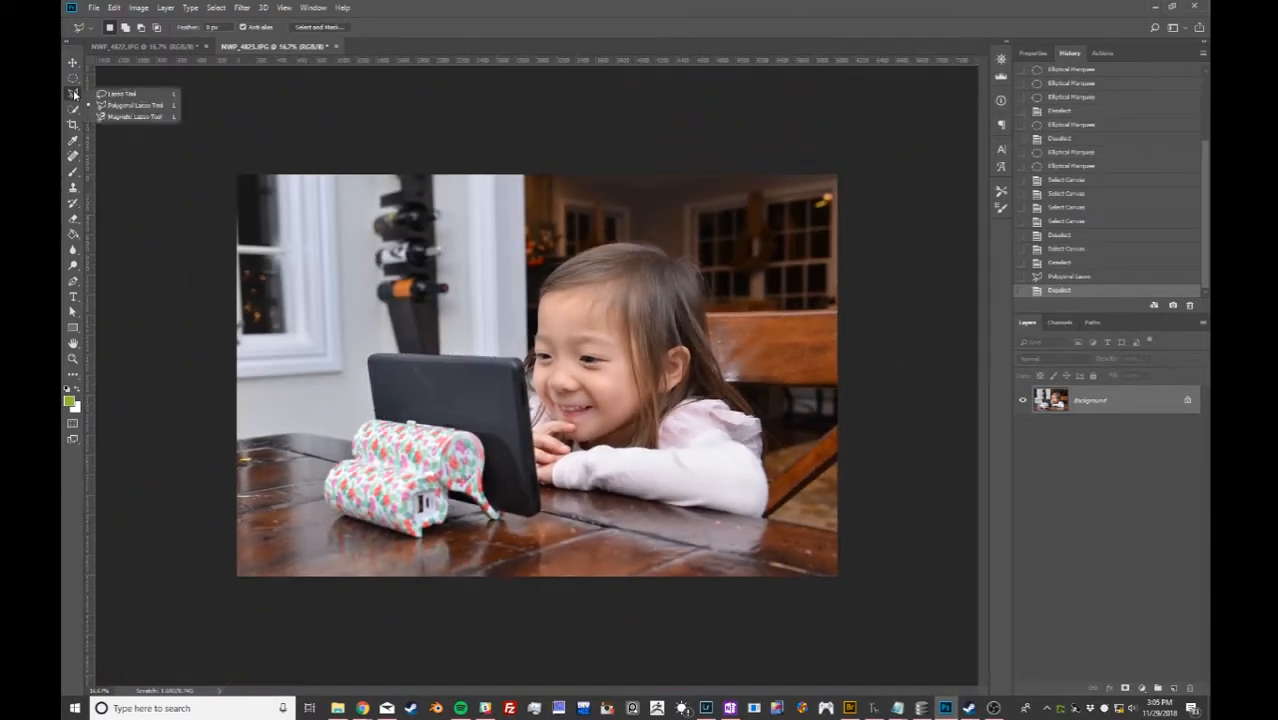
left_click(120, 117)
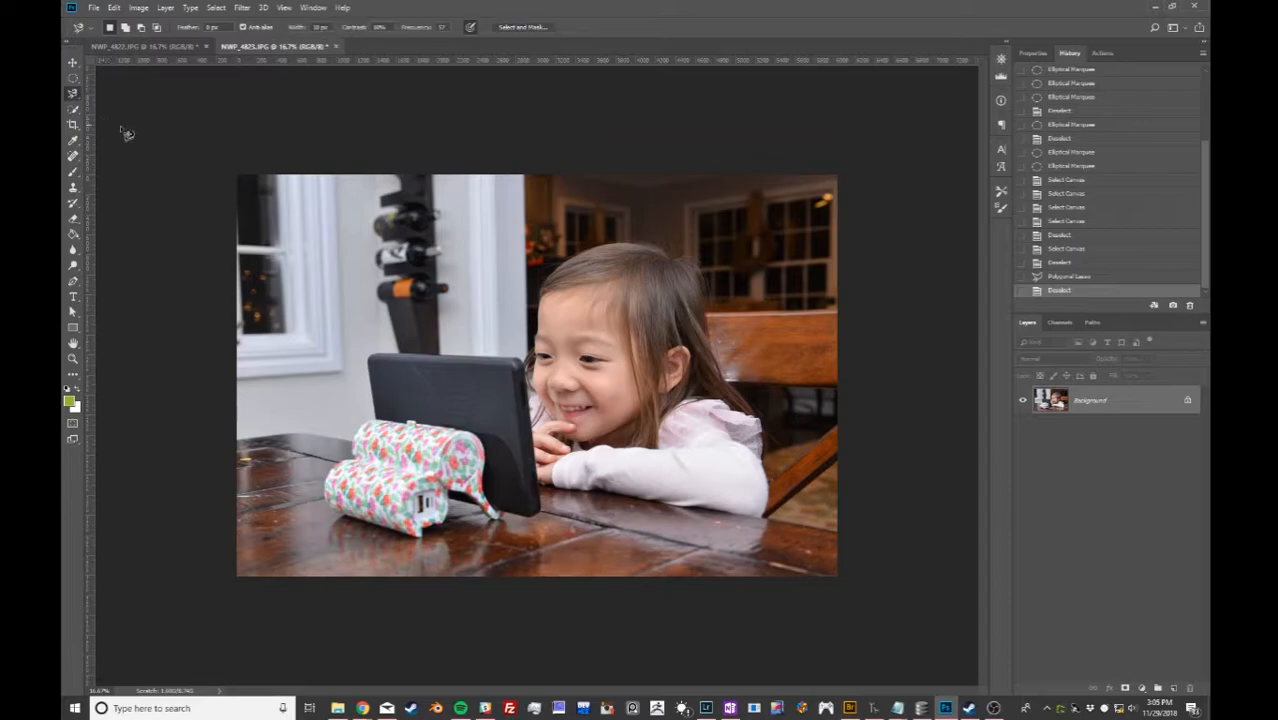
scroll(433, 364, "up", 3)
scroll(433, 364, "left", 3)
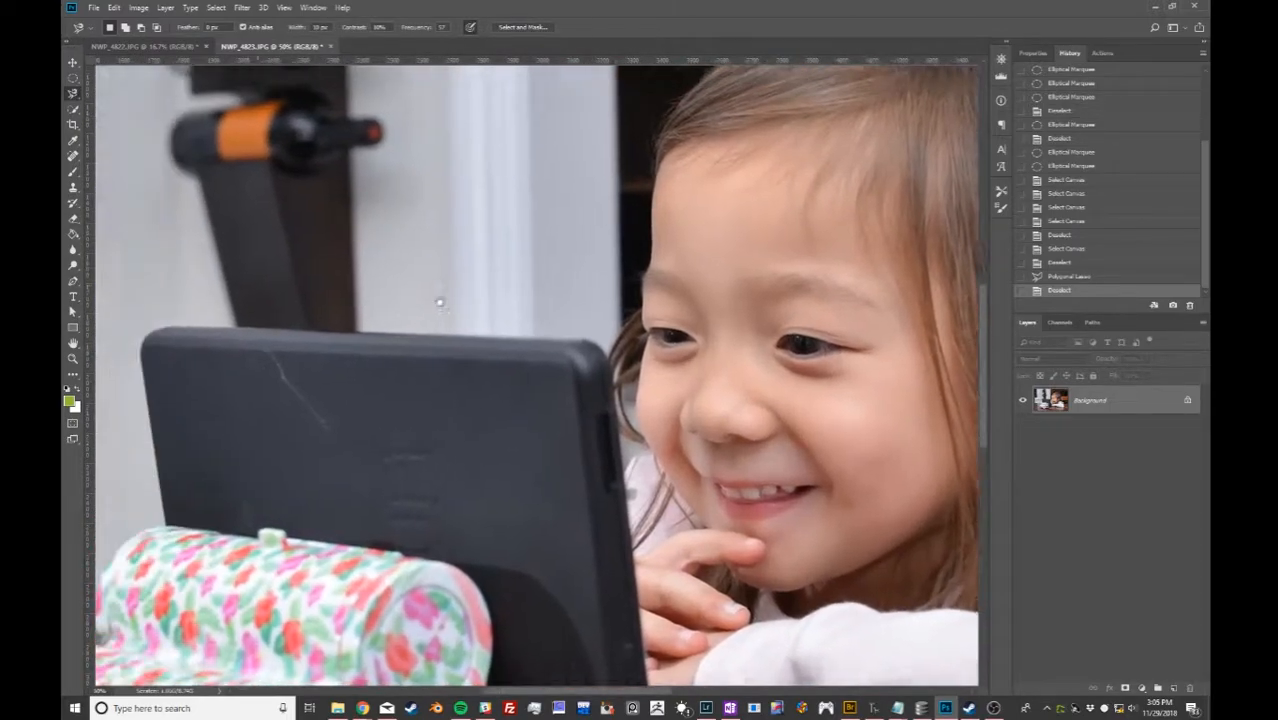
left_click(362, 523)
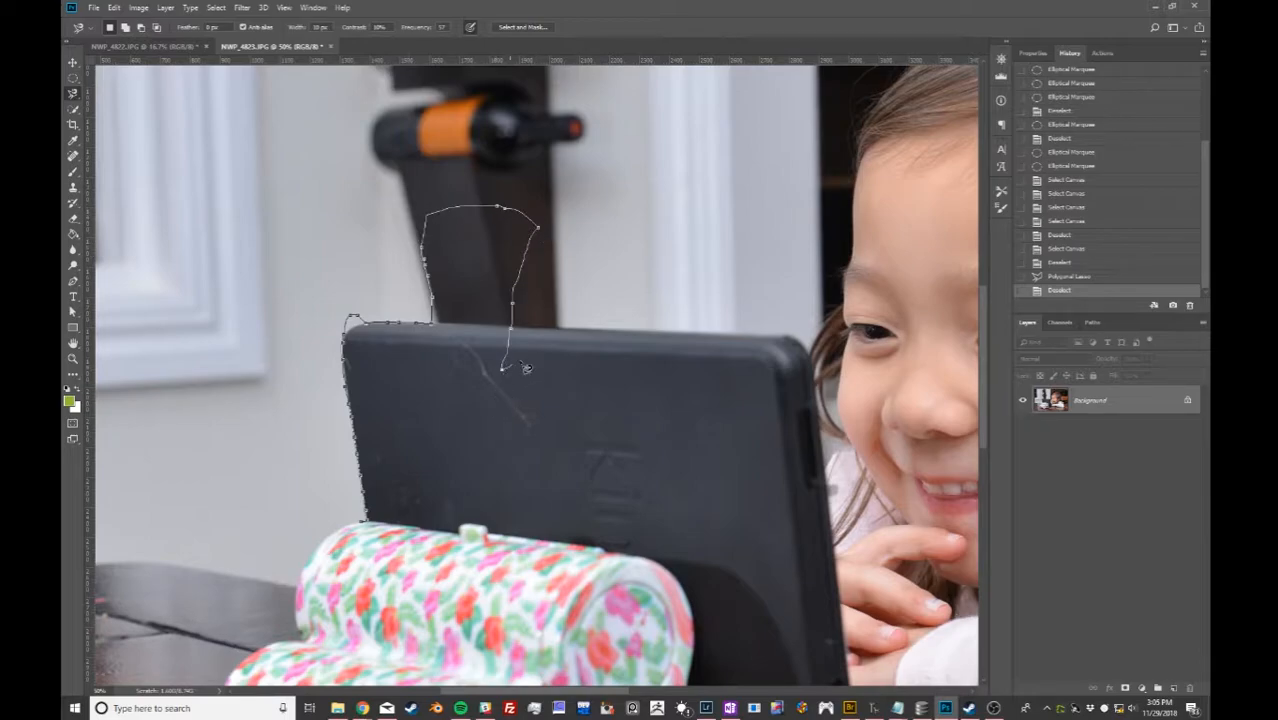
key("Return")
left_click(72, 62)
key("ctrl+d")
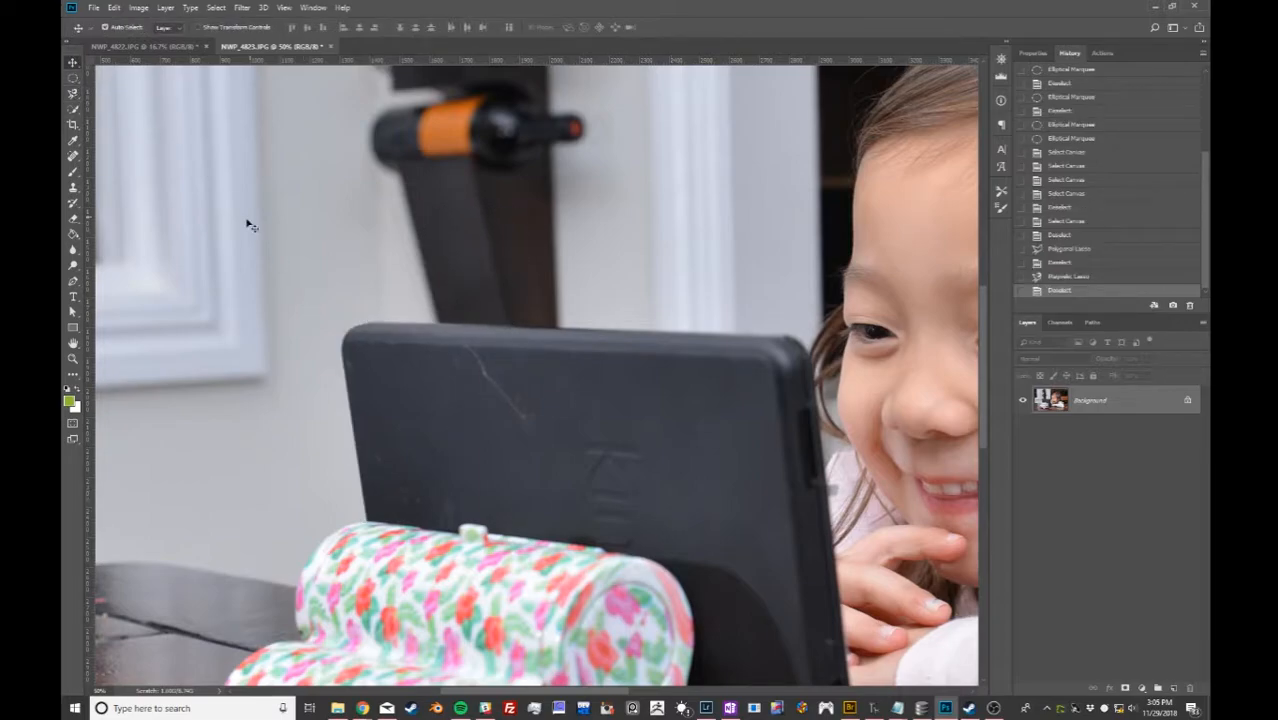
Select the black tablet with the Quick Selection tool, adding the dark gap between the floral stand's legs.
left_click(72, 114)
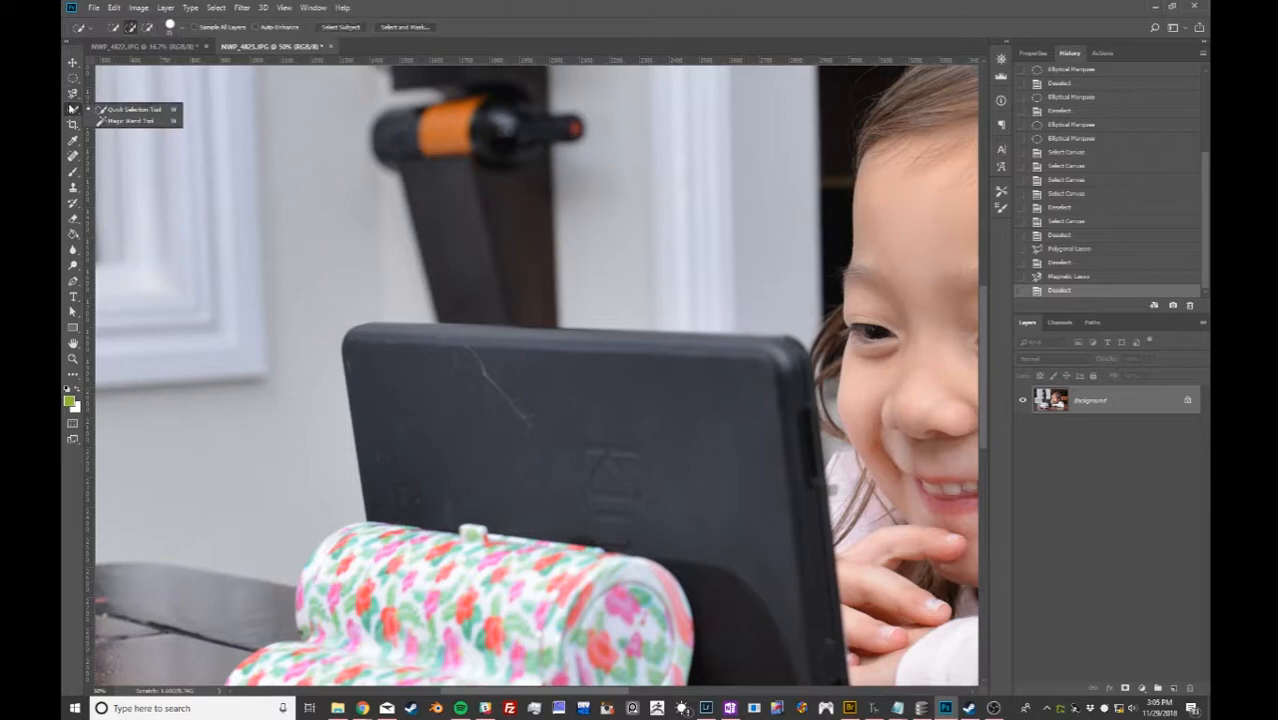
left_click(76, 114)
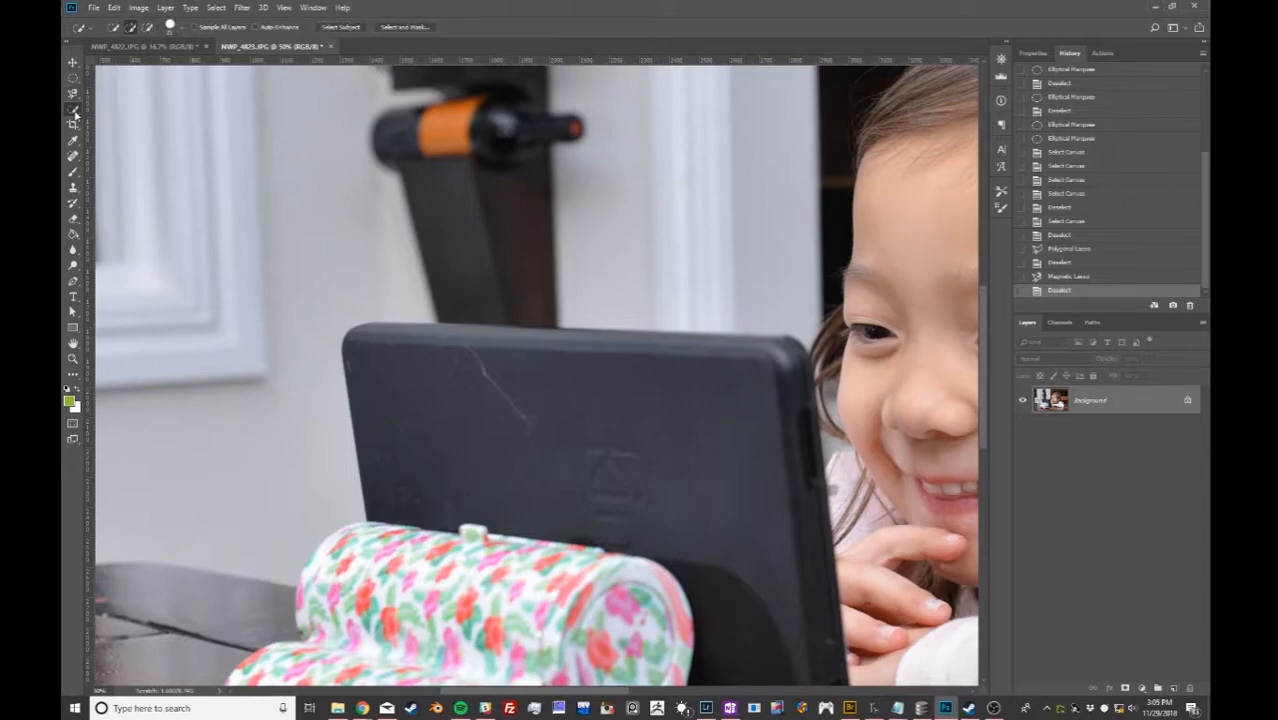
mouse_move(445, 508)
left_mouse_down()
mouse_move(445, 482)
mouse_move(551, 385)
left_mouse_up()
mouse_move(807, 426)
left_mouse_down()
mouse_move(503, 431)
mouse_move(523, 331)
left_mouse_up()
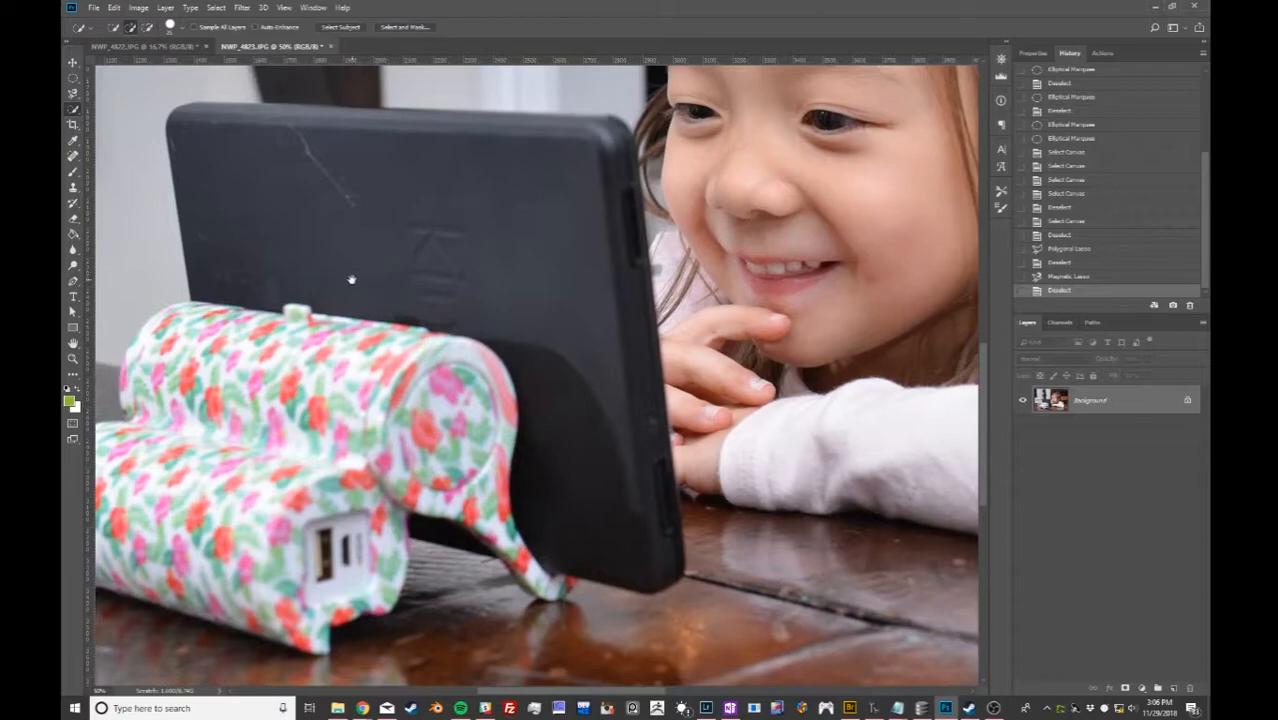
left_click_drag(351, 280, 429, 308)
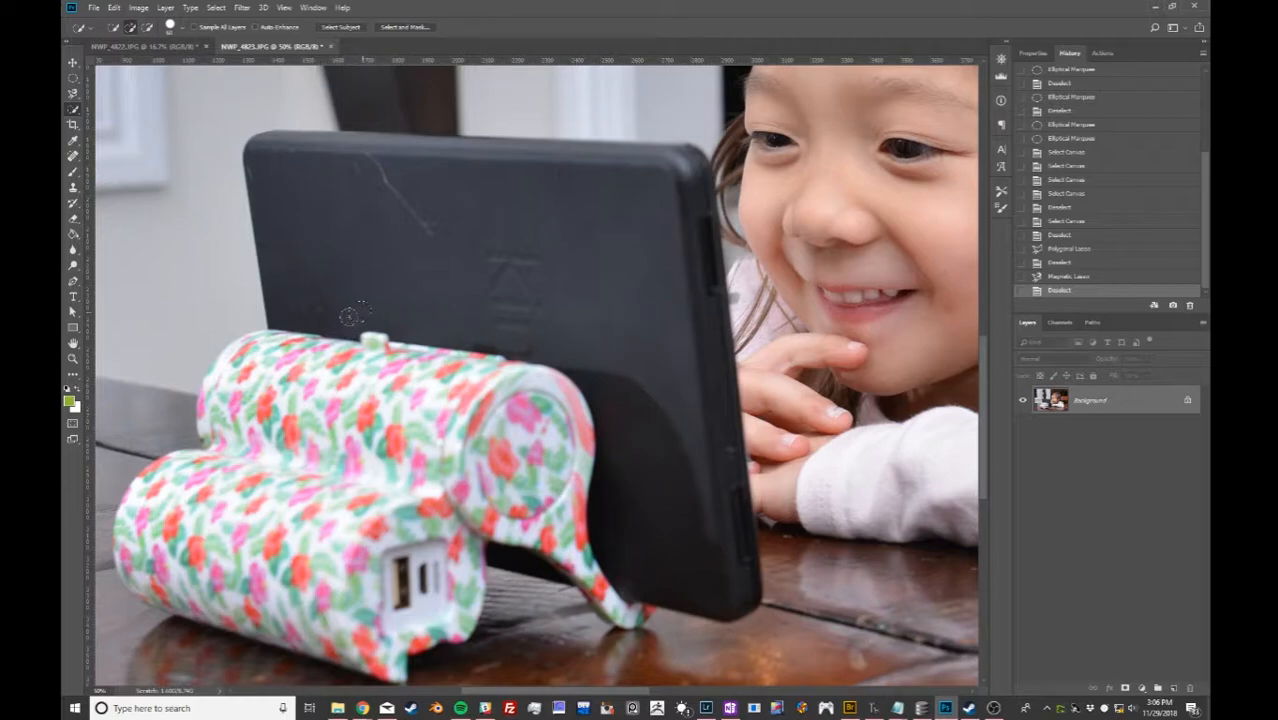
left_click_drag(296, 293, 399, 235)
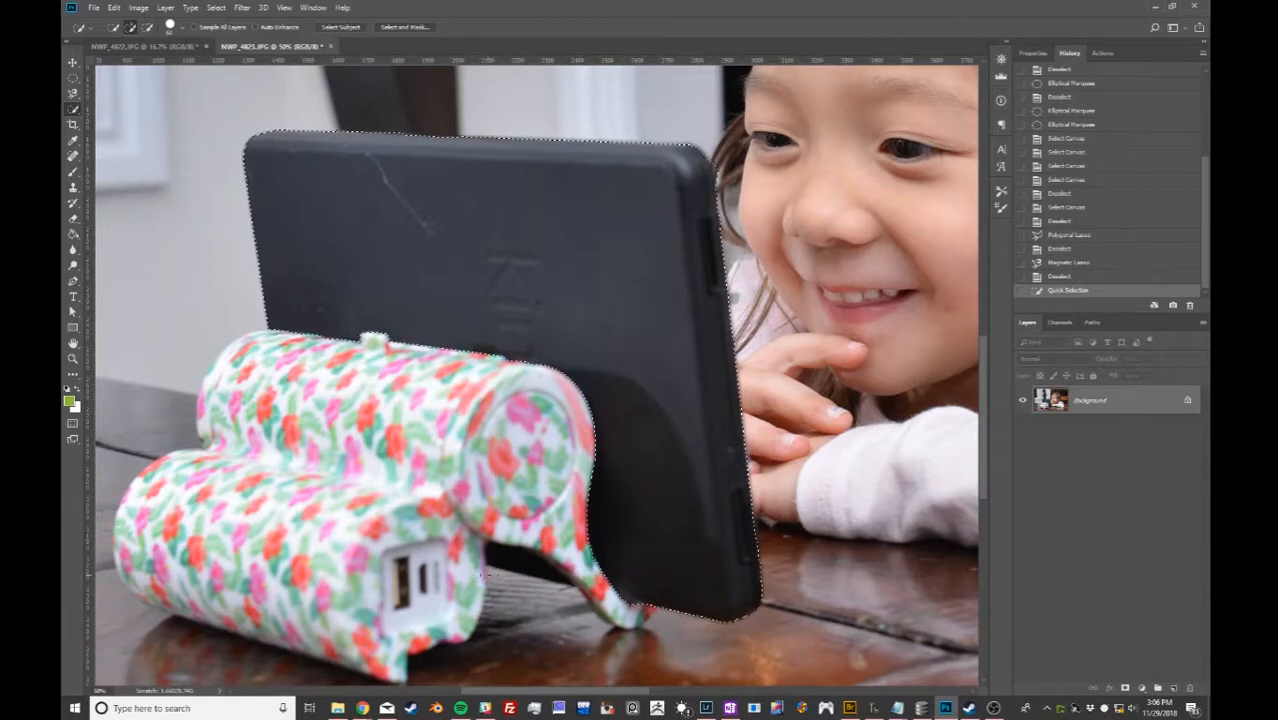
left_click(510, 565)
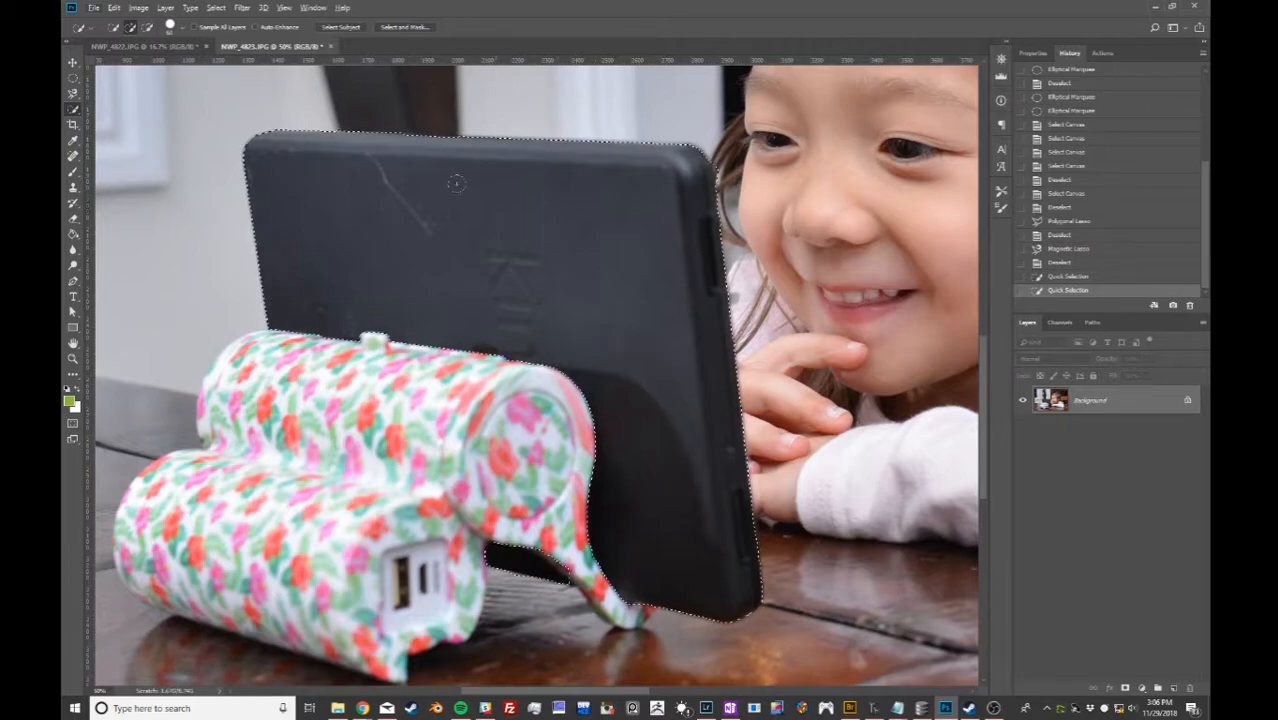
Extend the quick selection from the tablet up over the wine rack and its bottles to the photo's upper edge.
left_click_drag(396, 290, 505, 547)
left_click(492, 262)
left_click_drag(477, 249, 507, 495)
left_click(520, 298)
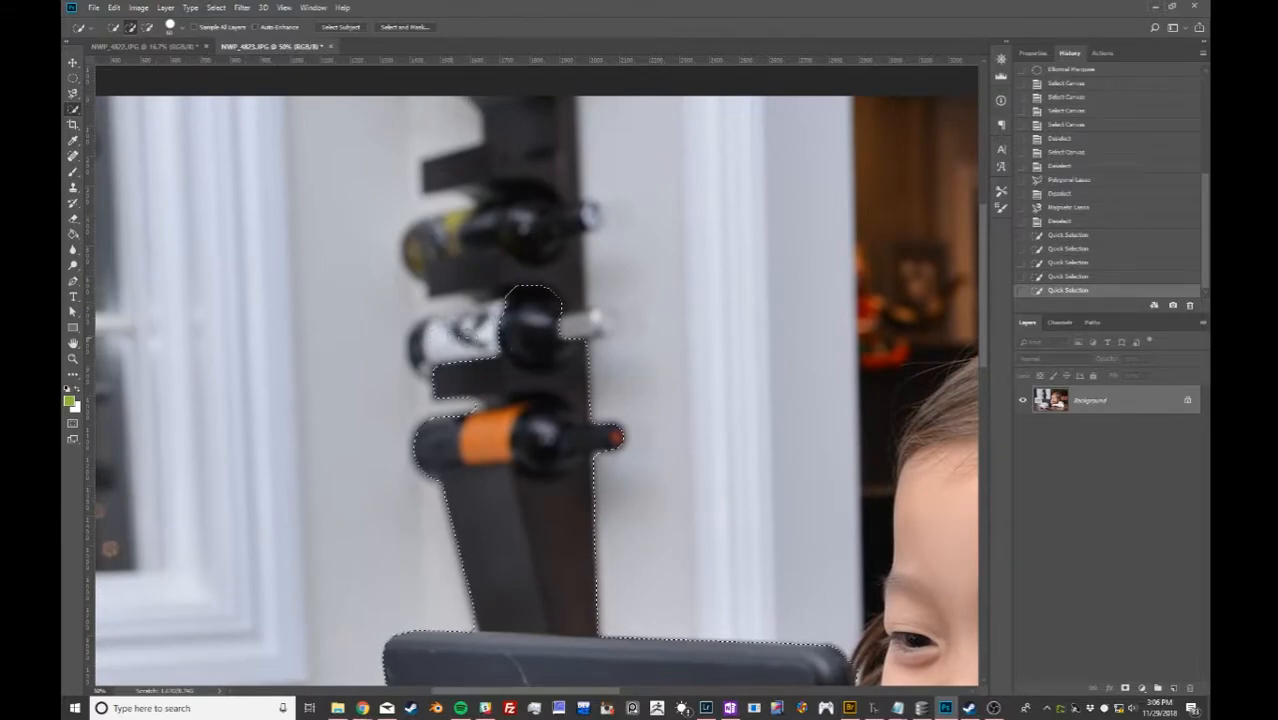
left_click(479, 334)
left_click_drag(475, 330, 533, 318)
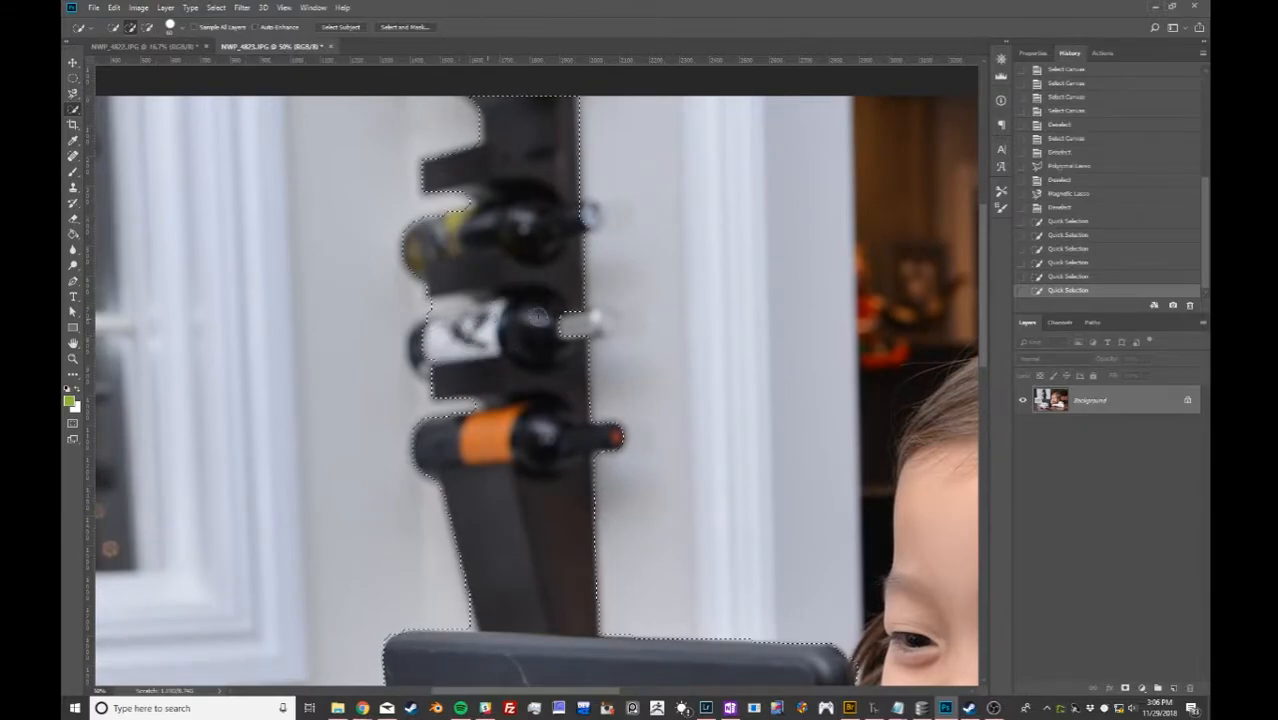
left_click(500, 368)
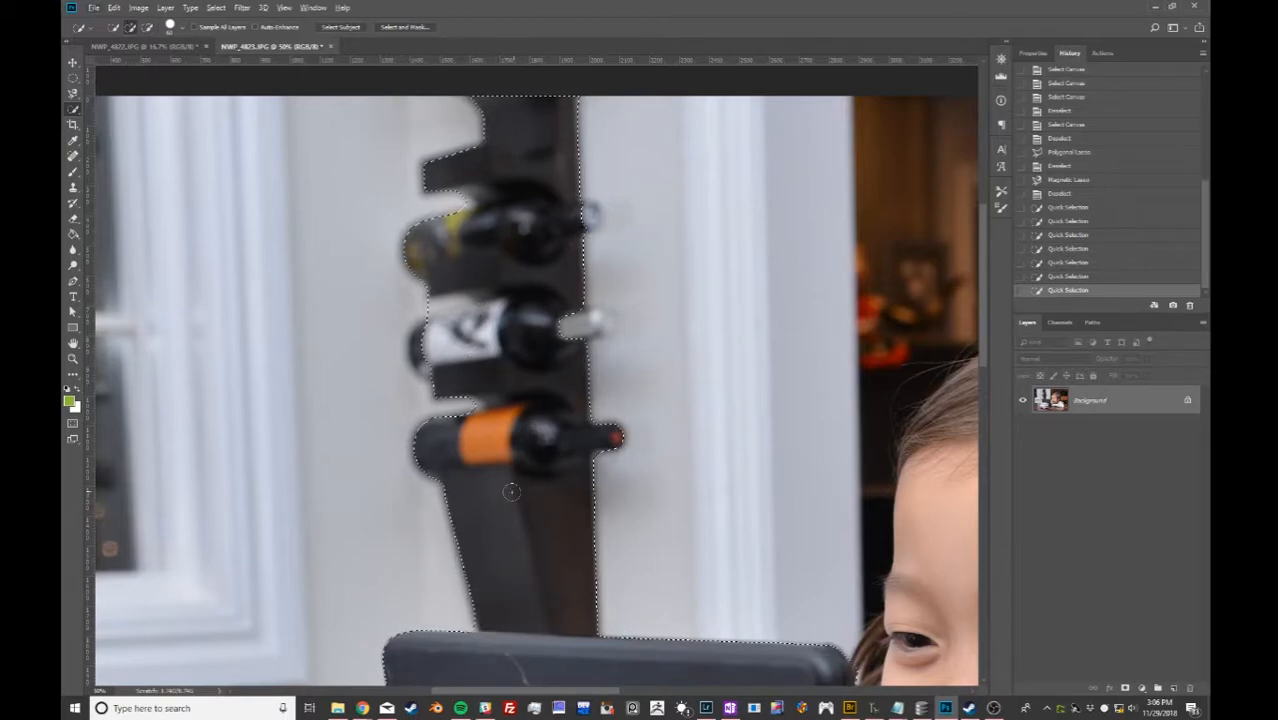
Enlarge the Quick Selection brush, try subtracting the area beside the wine rack's base, and undo that subtraction.
left_click_drag(513, 488, 599, 428)
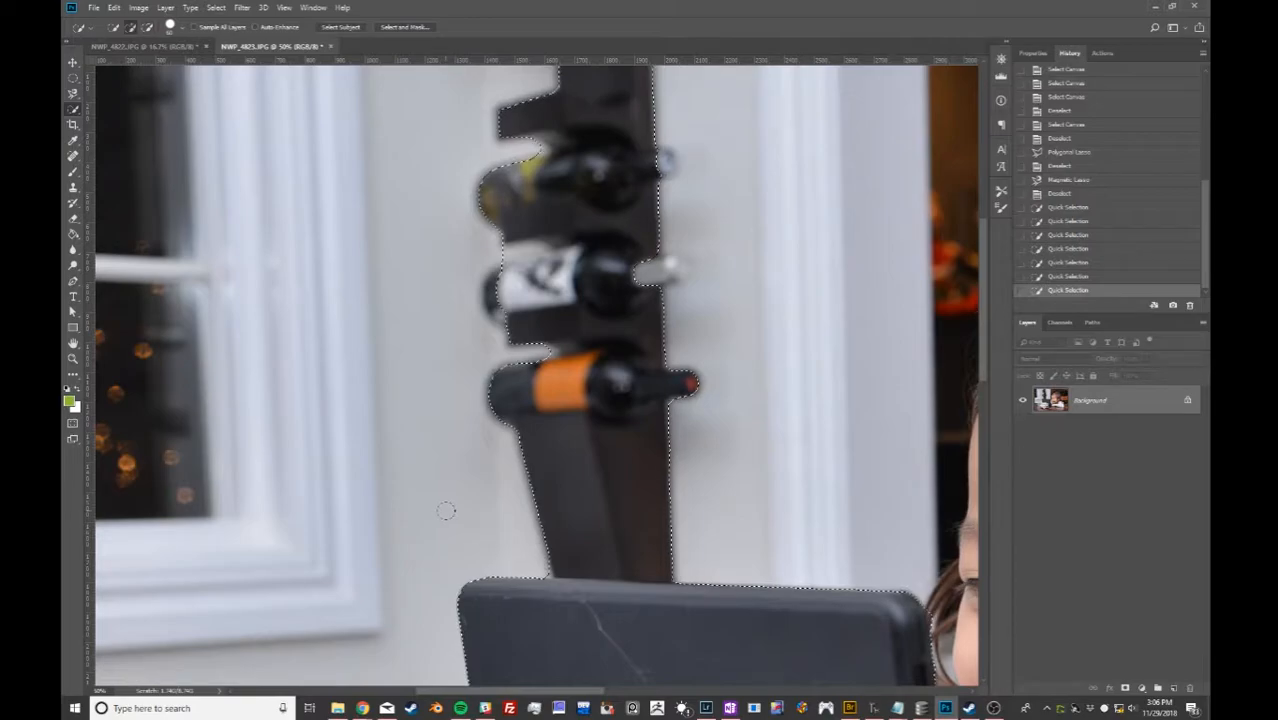
key("bracketright")
key("bracketright")
key("bracketright")
key("bracketright")
key("bracketright")
key("bracketright")
key("bracketright")
key("bracketright")
left_click(449, 505, "alt")
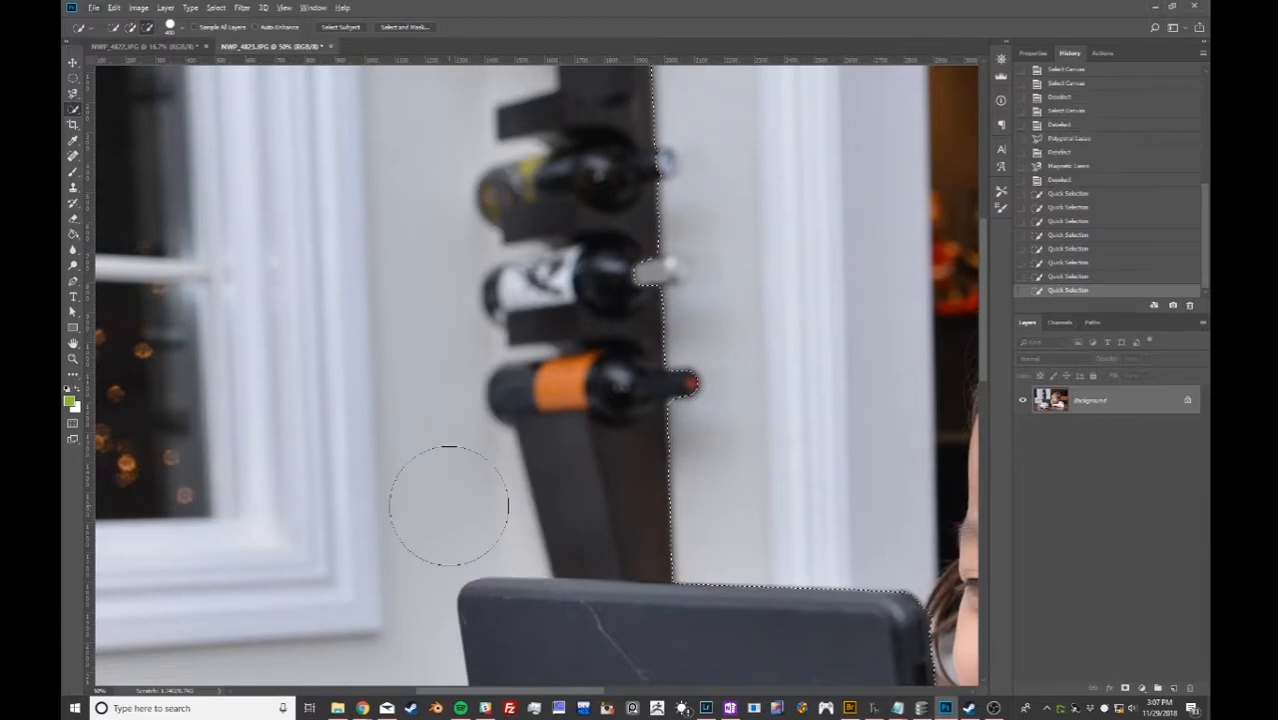
key("ctrl+z")
key("alt+space")
key("Escape")
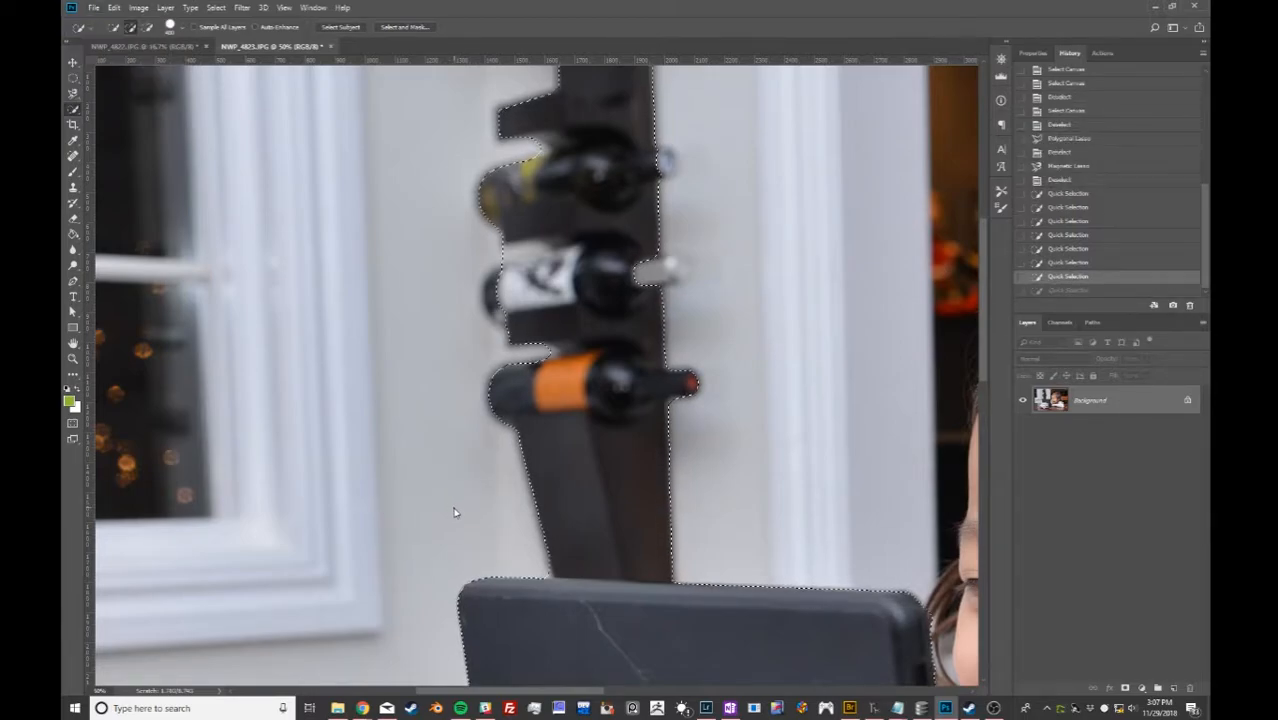
Subtract the wine rack and its bottles from the quick selection, keeping only the tablet selected.
key("alt")
mouse_move(471, 500)
left_mouse_down()
mouse_move(647, 493)
mouse_move(705, 510)
left_mouse_up()
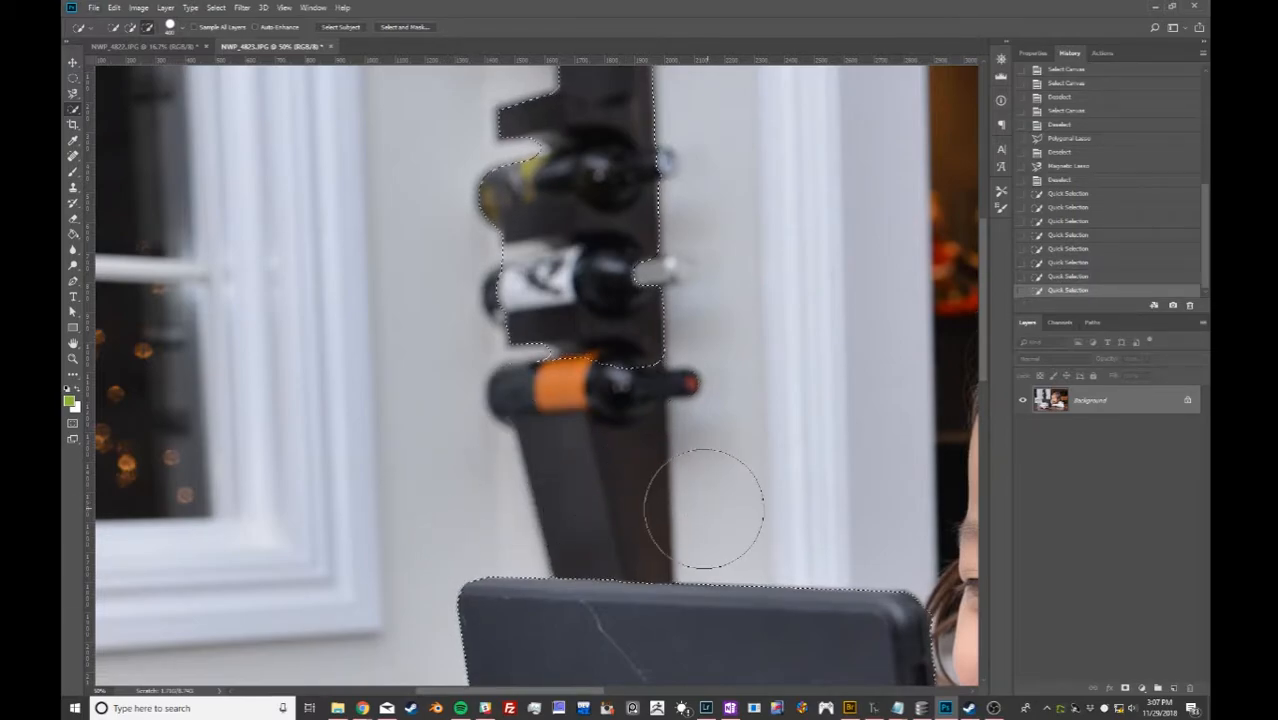
mouse_move(617, 354)
left_mouse_down()
mouse_move(570, 325)
mouse_move(525, 188)
mouse_move(640, 298)
mouse_move(645, 241)
left_mouse_up()
scroll(571, 543, "down", 5)
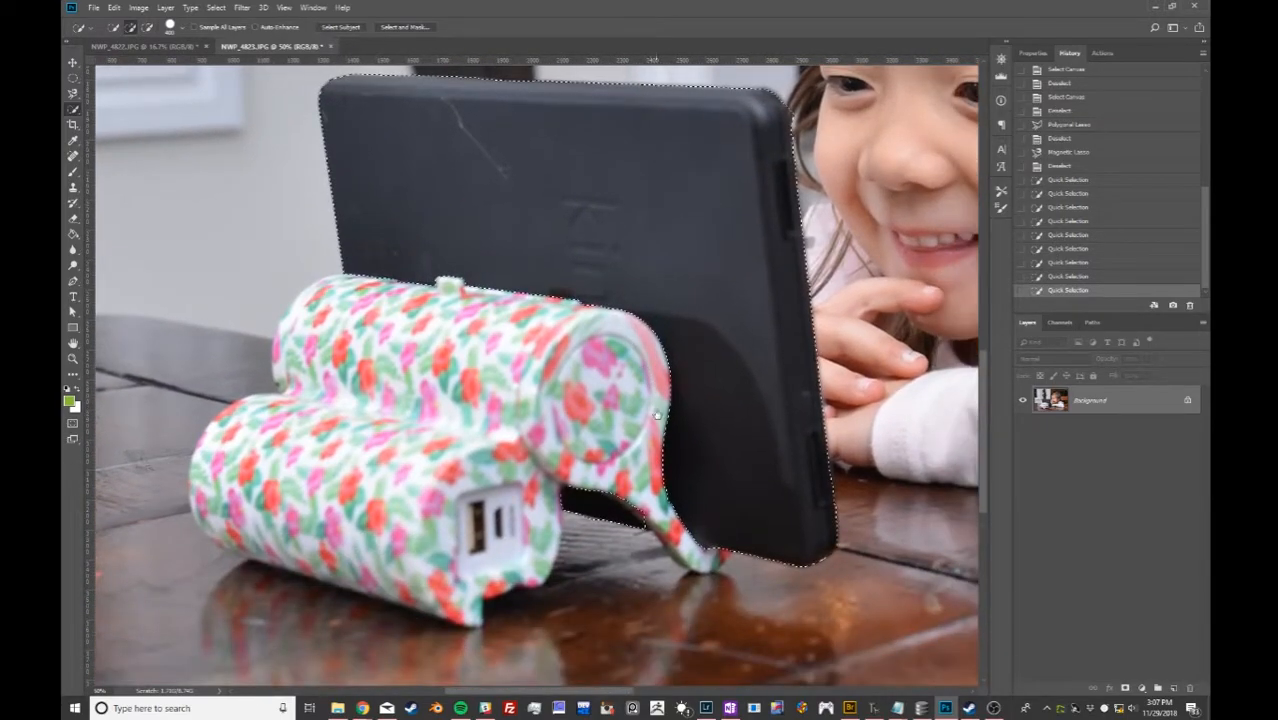
Switch to the Rectangular Marquee tool and clear the tablet selection.
right_click(73, 112)
left_click(74, 113)
left_click(74, 95)
left_click(75, 82)
right_click(74, 82)
left_click(120, 78)
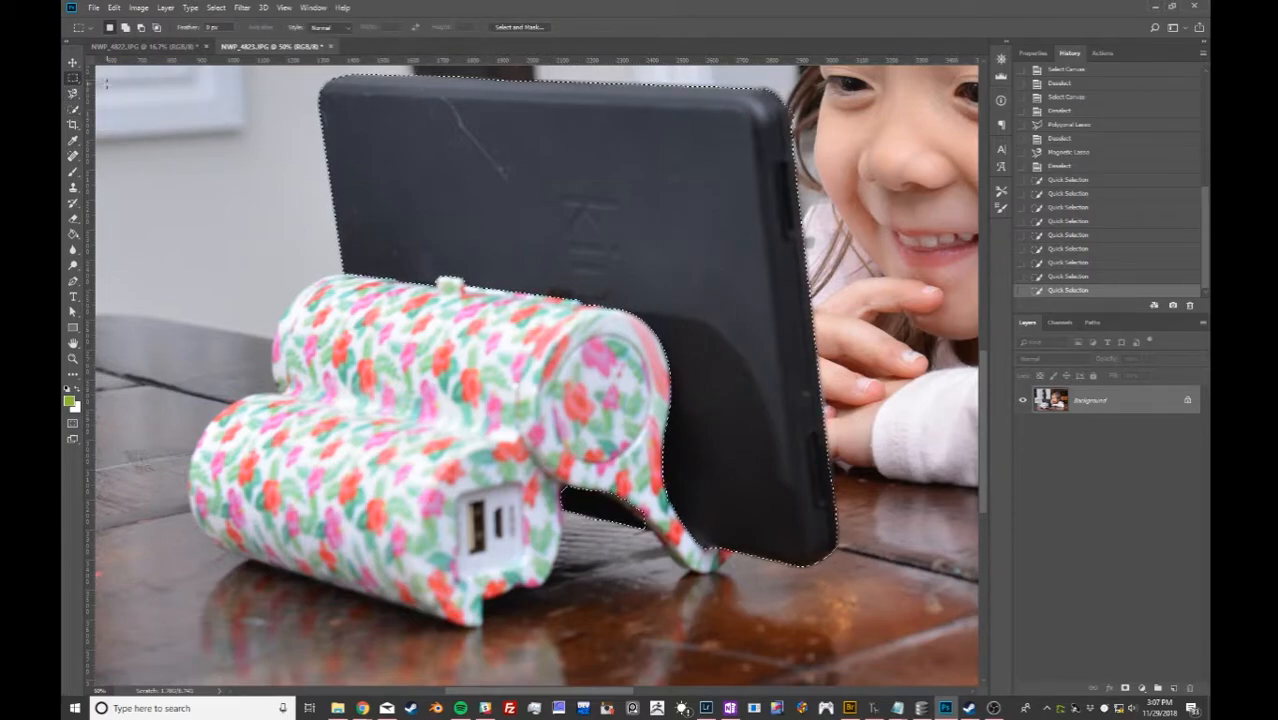
left_click_drag(379, 198, 476, 567)
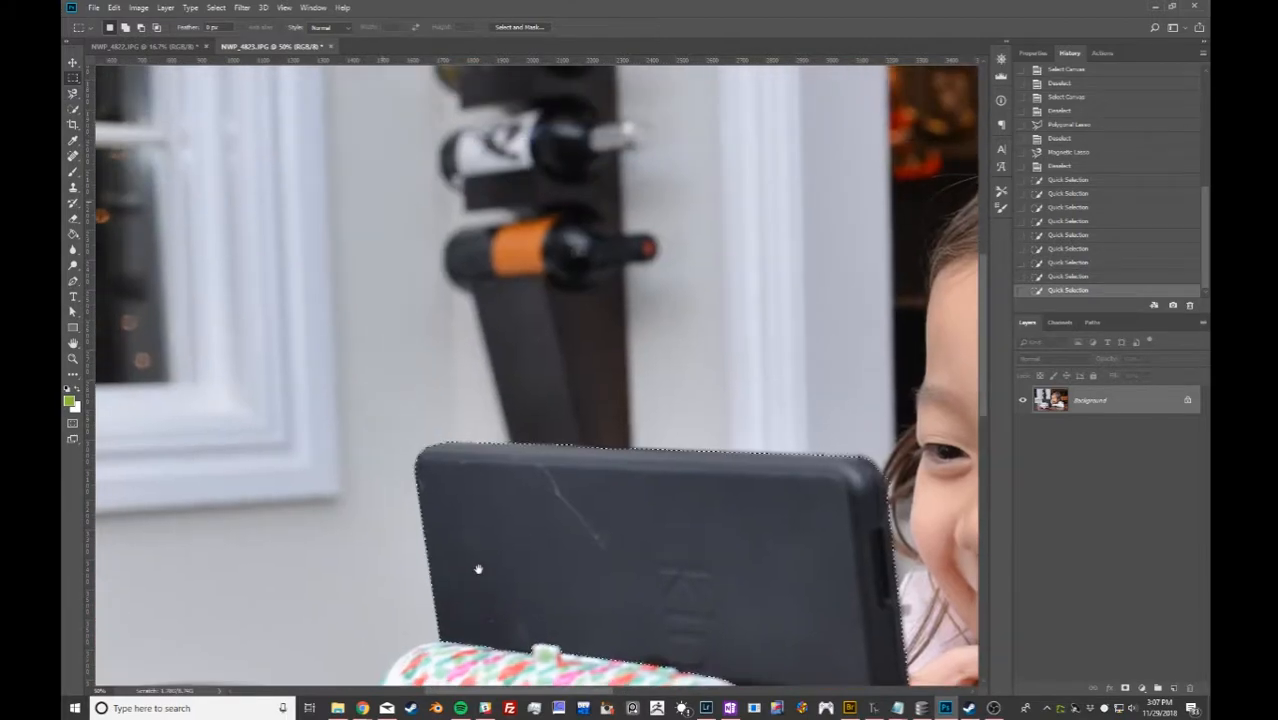
key("ctrl+d")
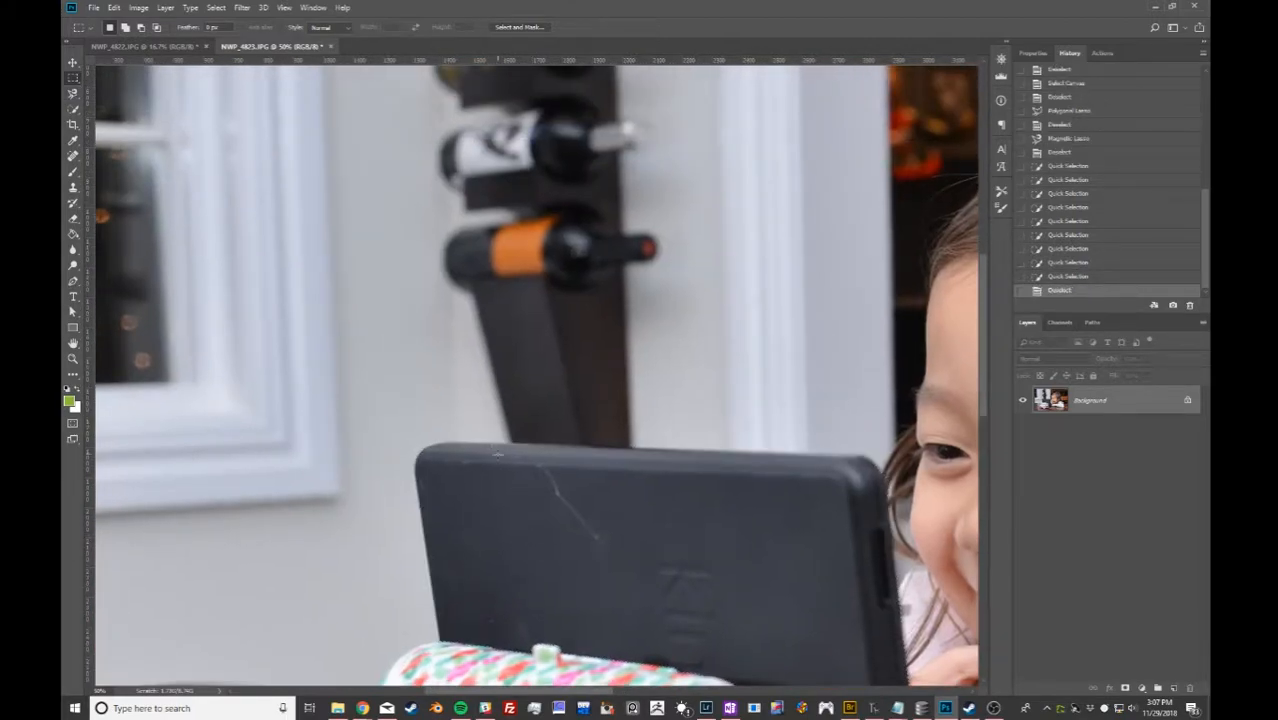
mouse_move(411, 436)
left_mouse_down()
mouse_move(521, 441)
mouse_move(840, 536)
left_mouse_up()
mouse_move(837, 532)
left_mouse_down()
mouse_move(795, 515)
mouse_move(903, 639)
left_mouse_up()
key("ctrl+d")
Draw a rectangular marquee over most of the tablet's back, then try a replacement marquee on the wall and undo it.
left_click_drag(420, 448, 782, 610)
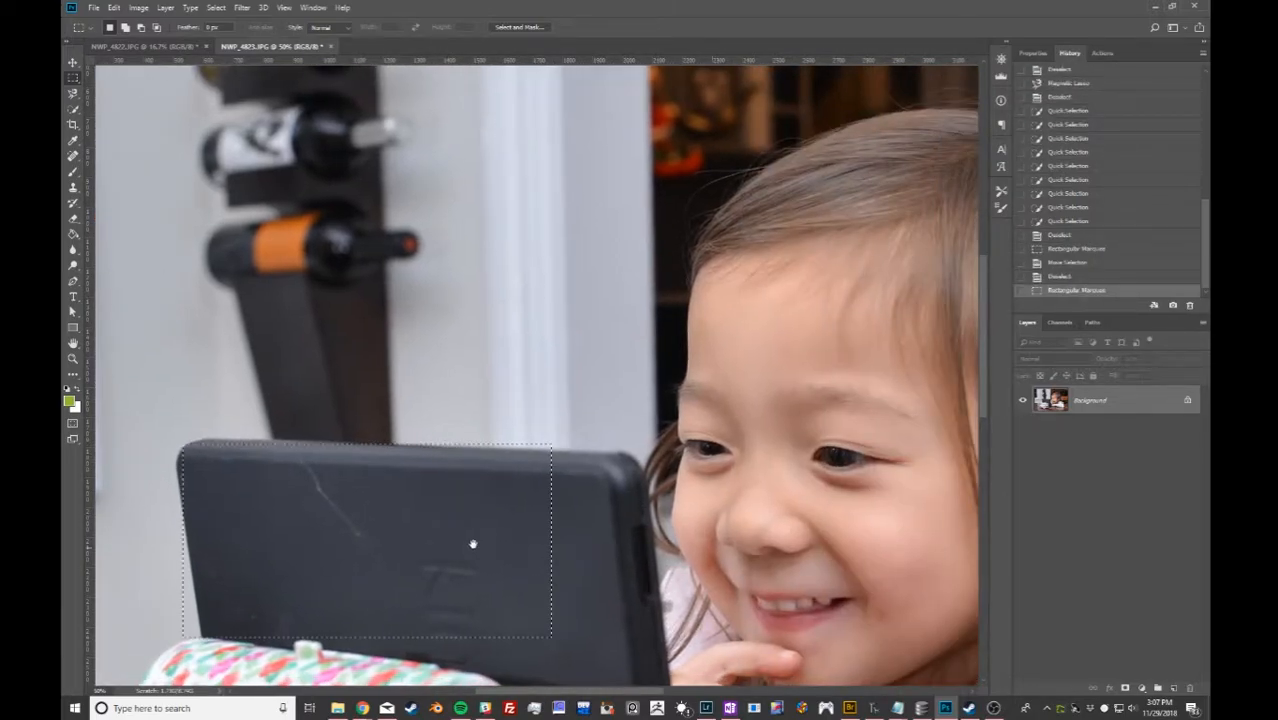
left_click_drag(711, 547, 471, 537)
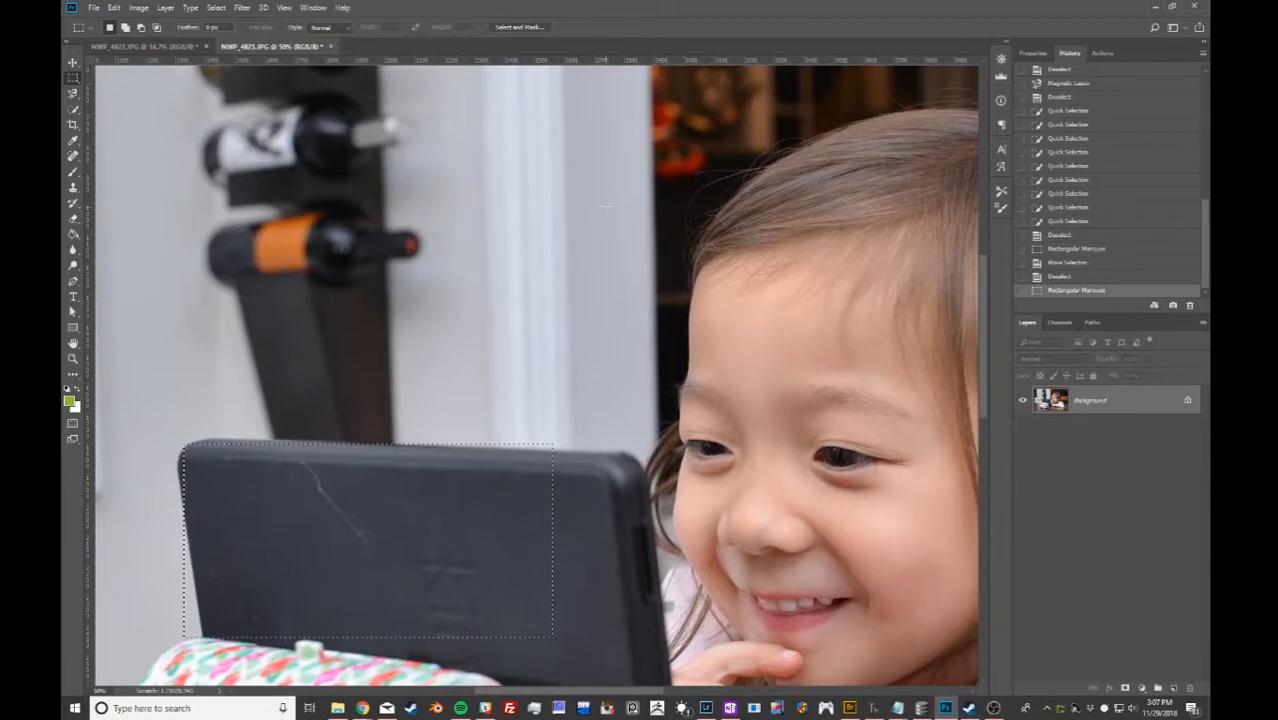
left_click_drag(501, 172, 675, 373)
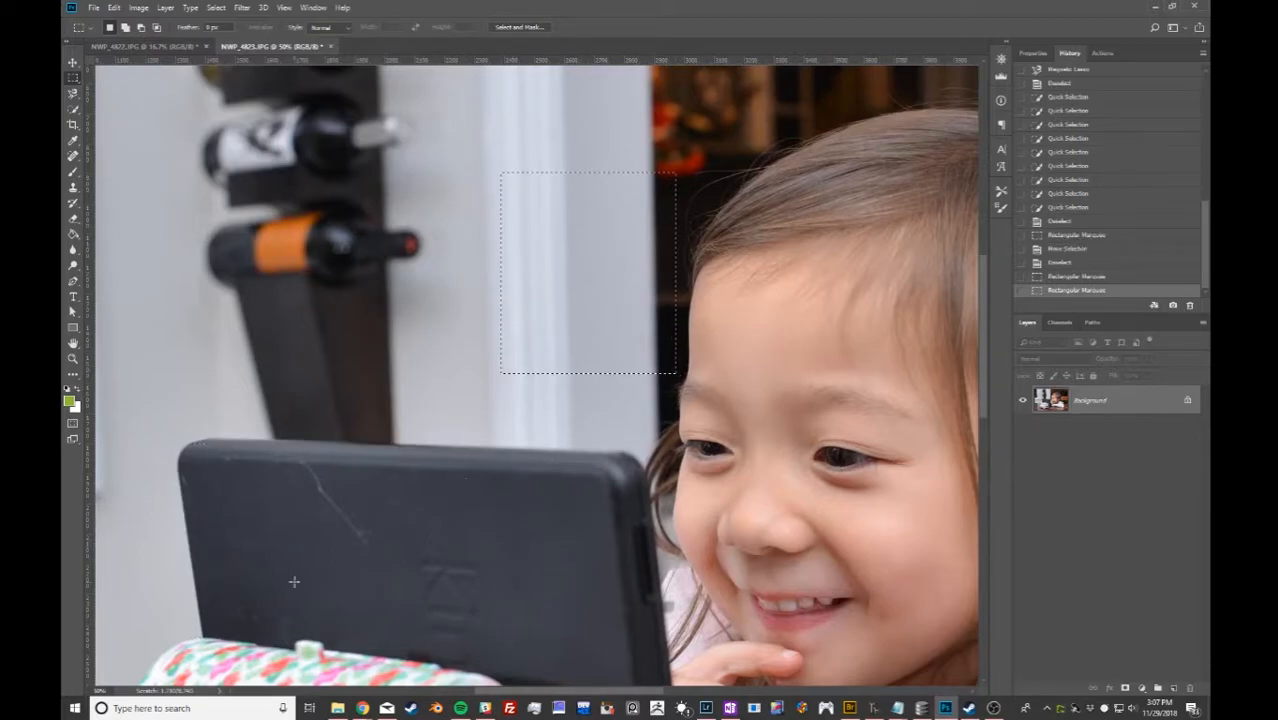
key("ctrl+z")
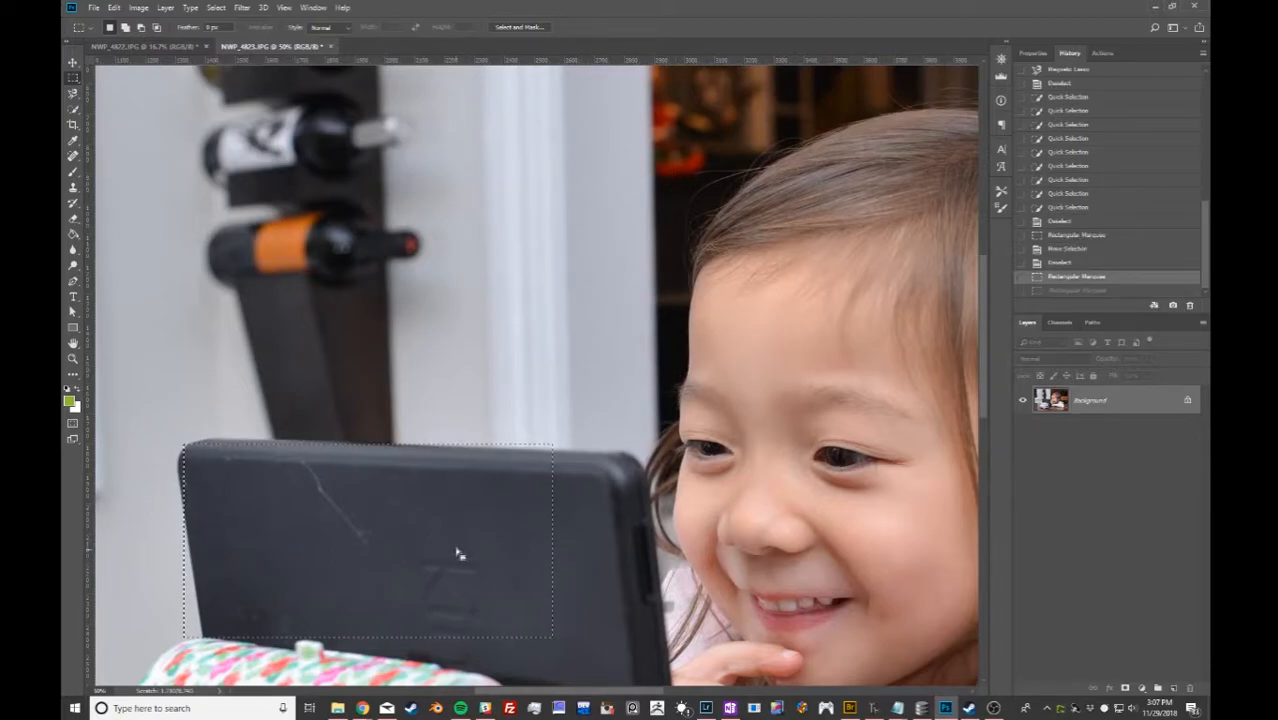
left_click_drag(342, 542, 442, 528)
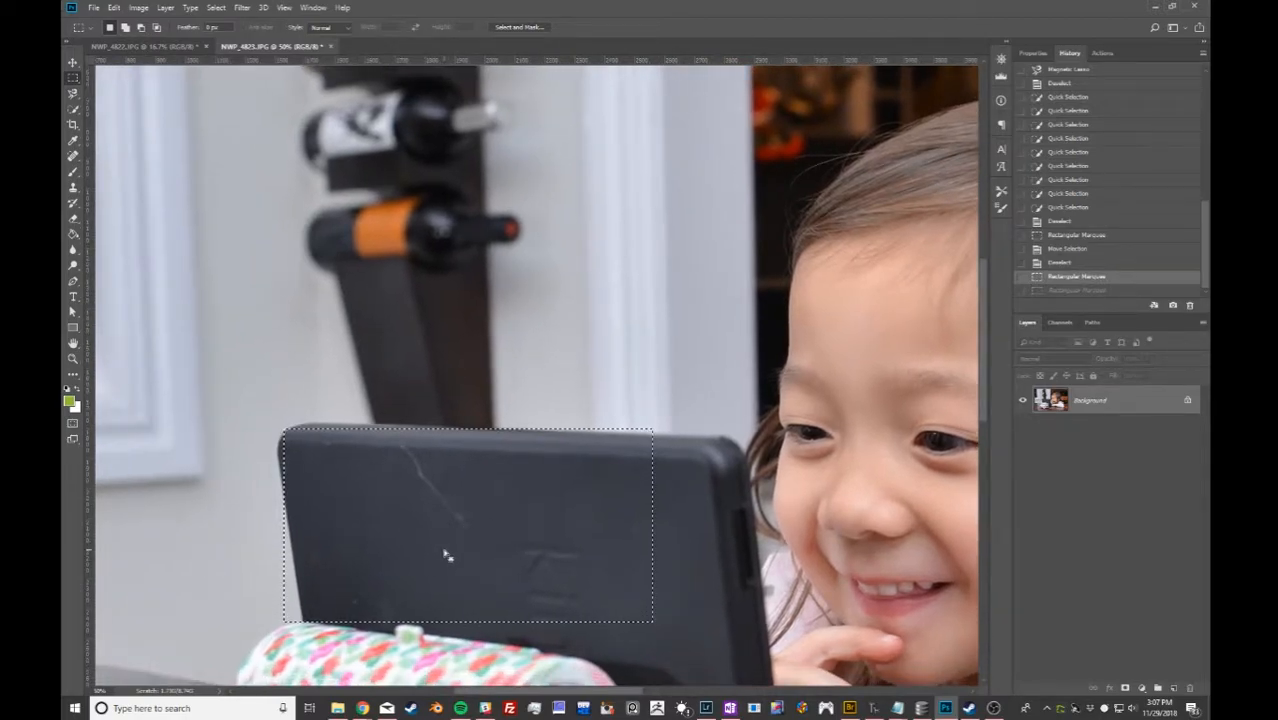
Add a rectangle over the white door frame beside the girl's hair, then subtract a tall rectangle overlapping both selected areas.
key("shift")
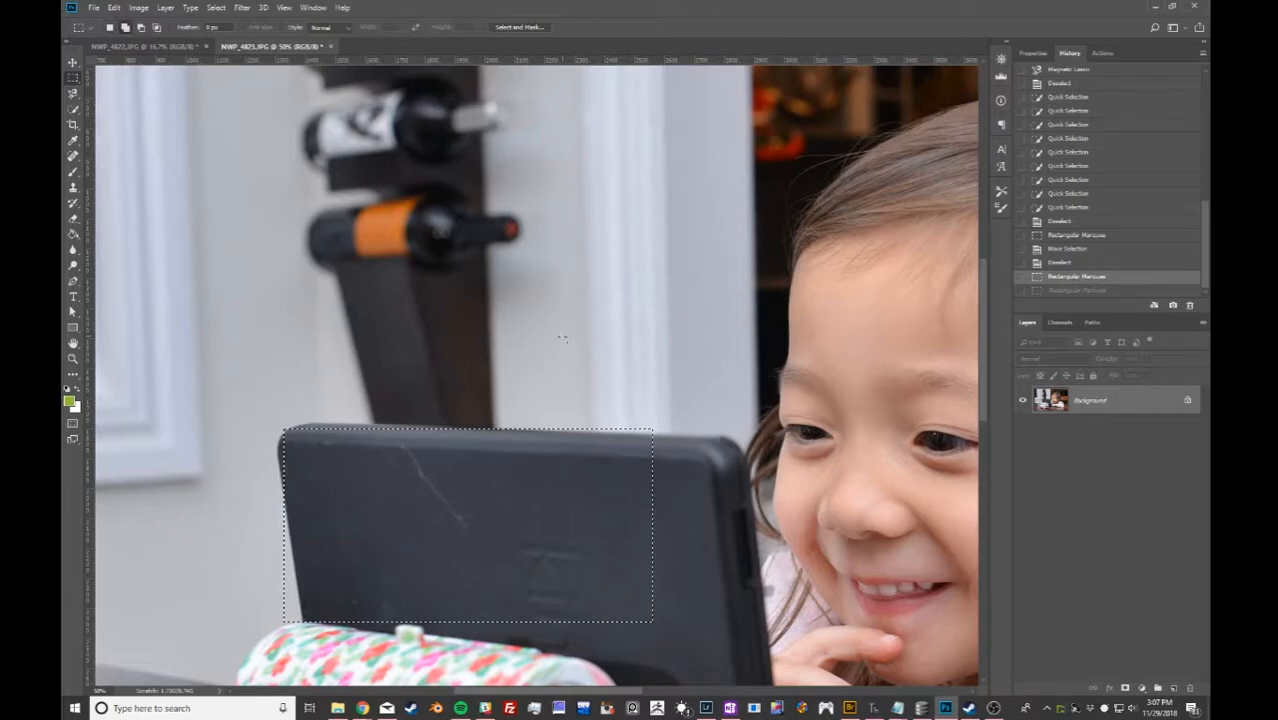
left_click_drag(563, 206, 771, 325)
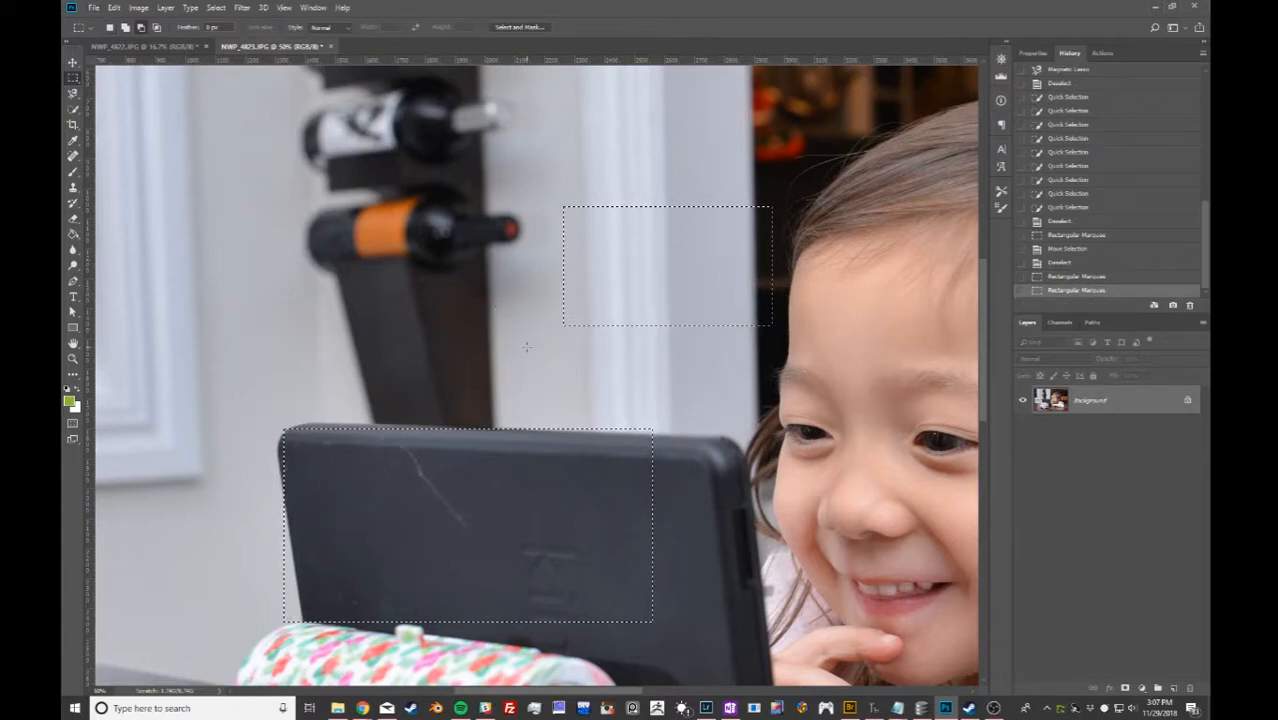
left_click_drag(487, 270, 675, 591)
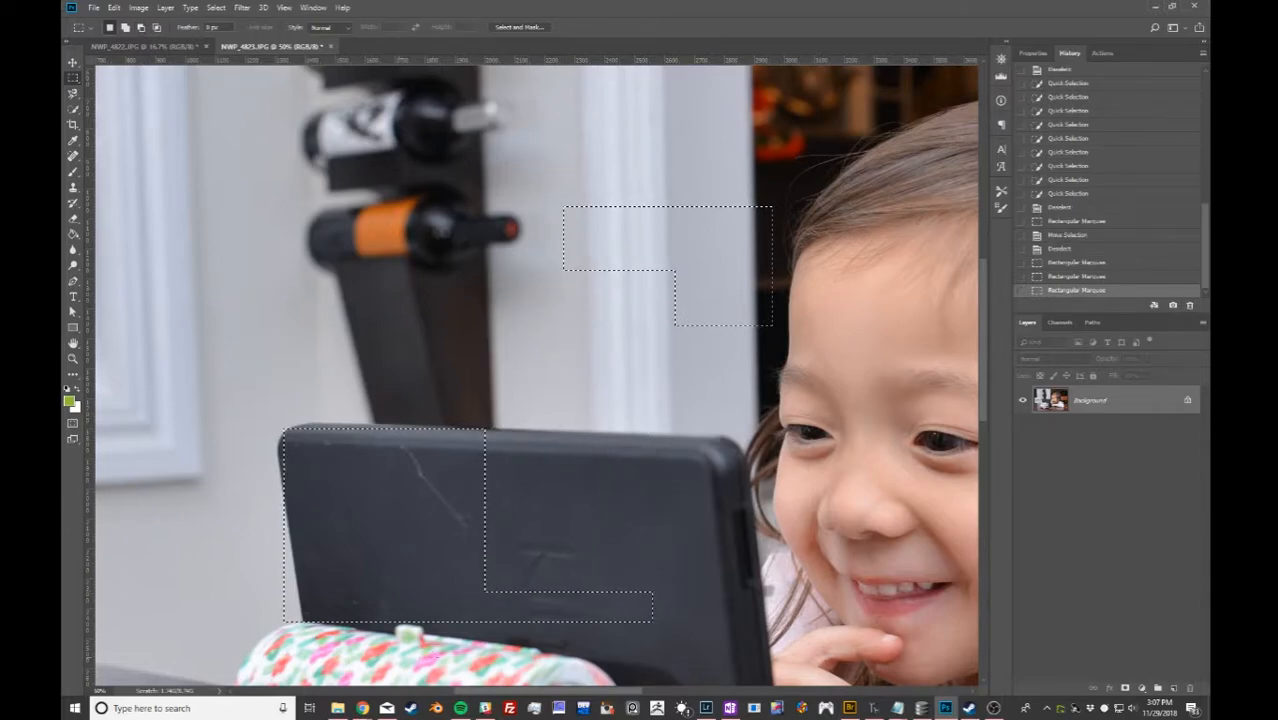
Clear the combined rectangular selections from the photo.
left_click(72, 62)
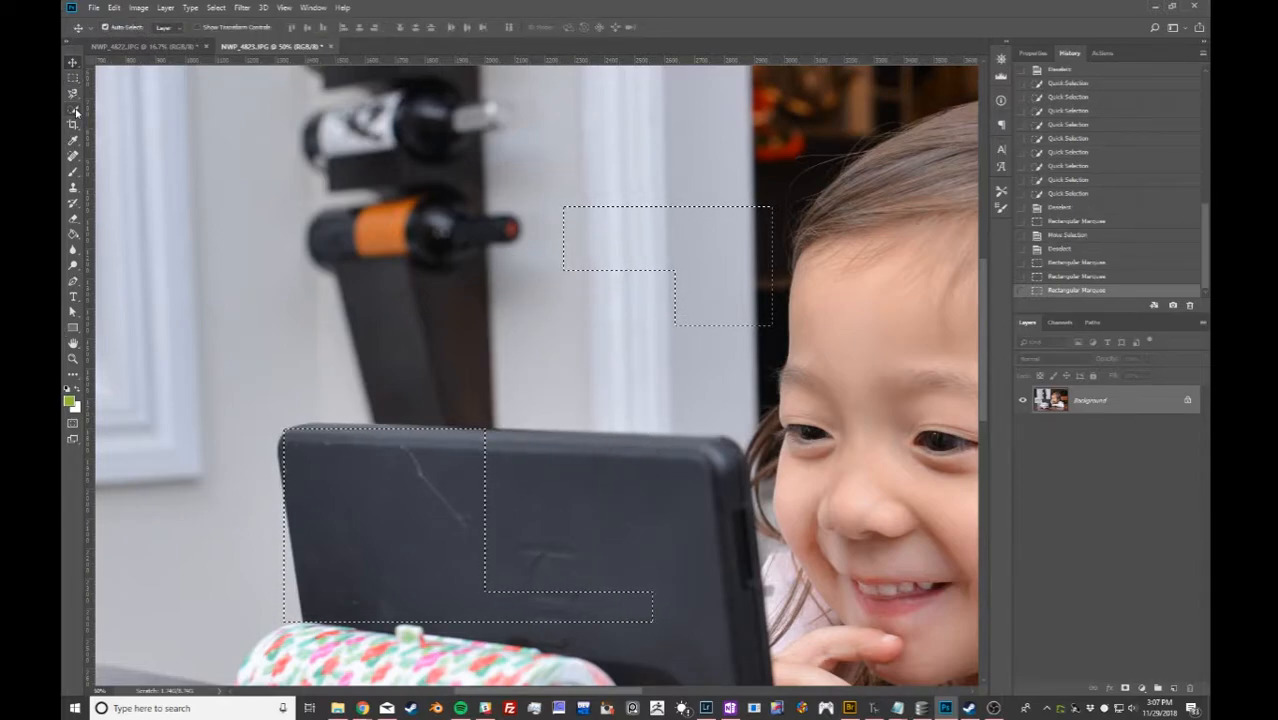
left_click(72, 109)
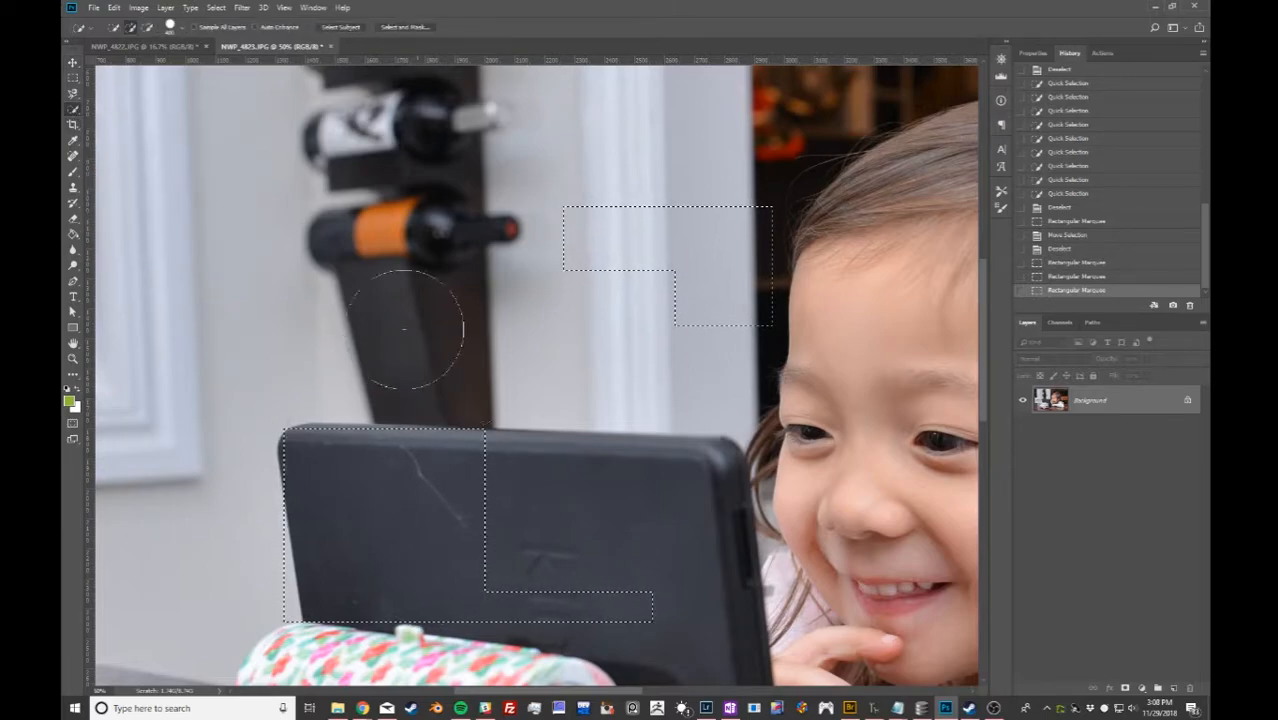
key("v")
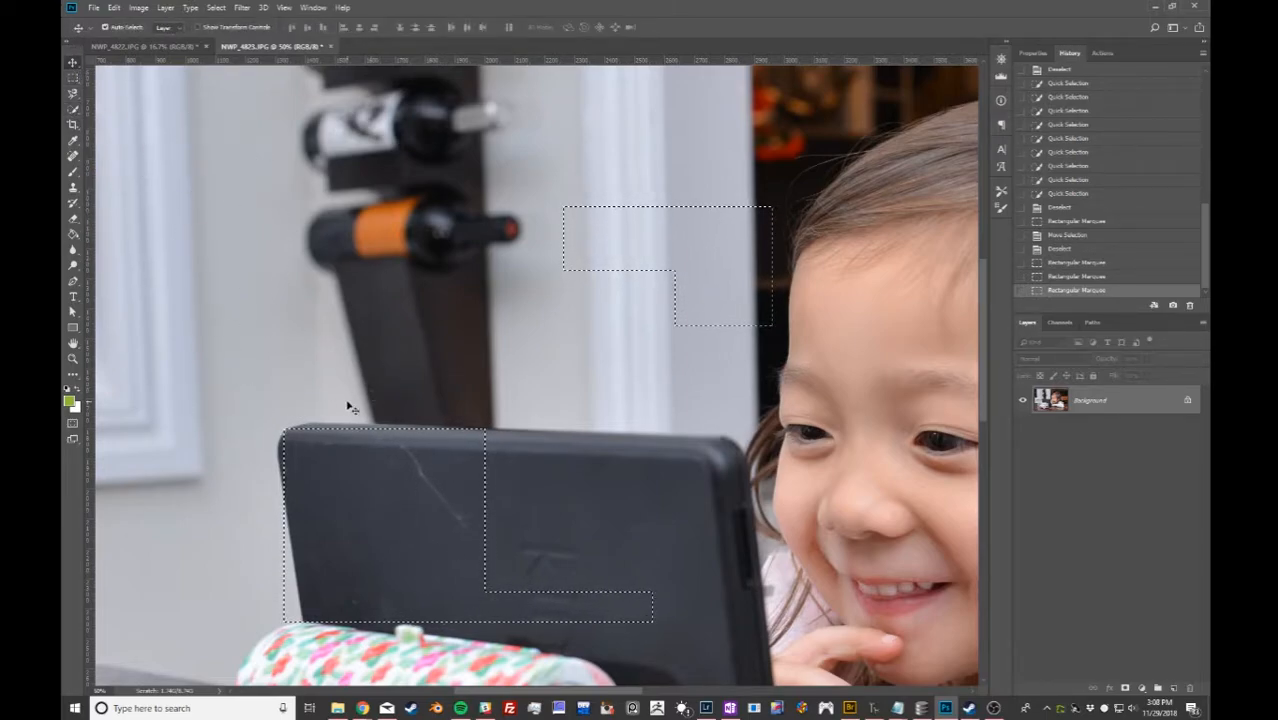
key("ctrl+d")
Select the orange wood of the chair back behind the girl with the Magic Wand tool.
left_click(71, 112)
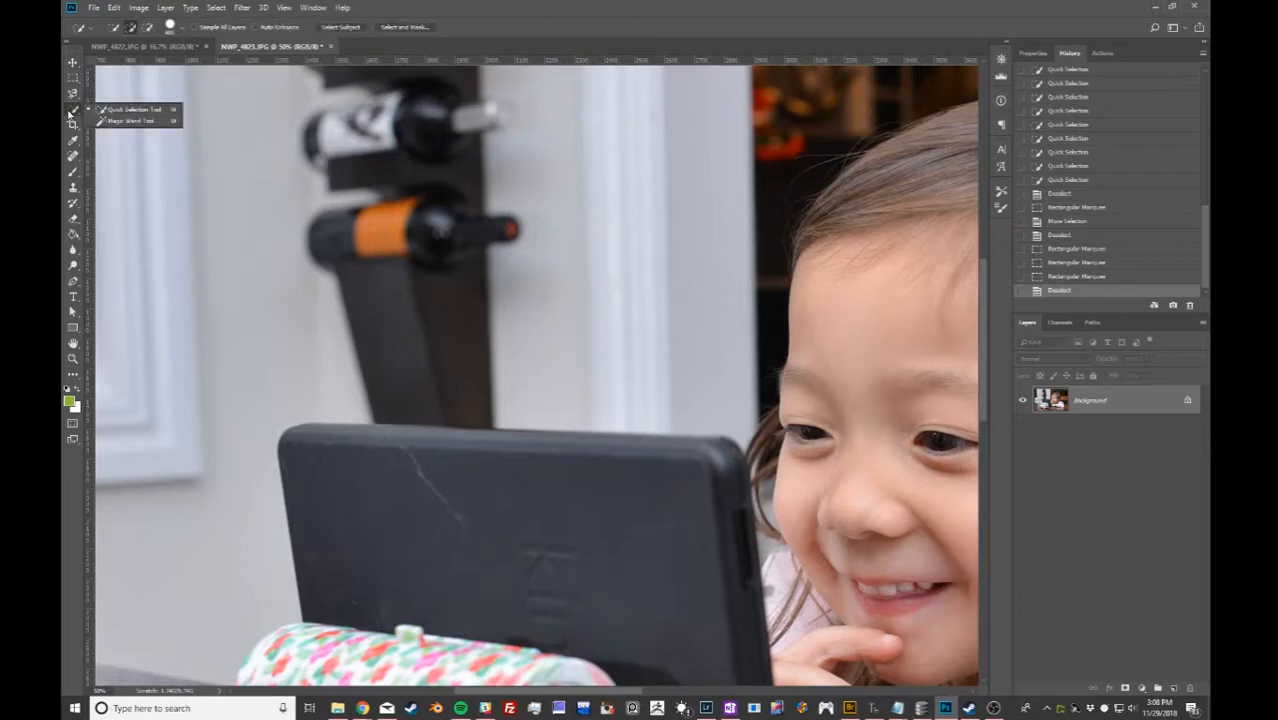
left_click(125, 120)
left_click_drag(541, 354, 347, 310)
left_click_drag(451, 320, 397, 531)
left_click_drag(338, 462, 180, 479)
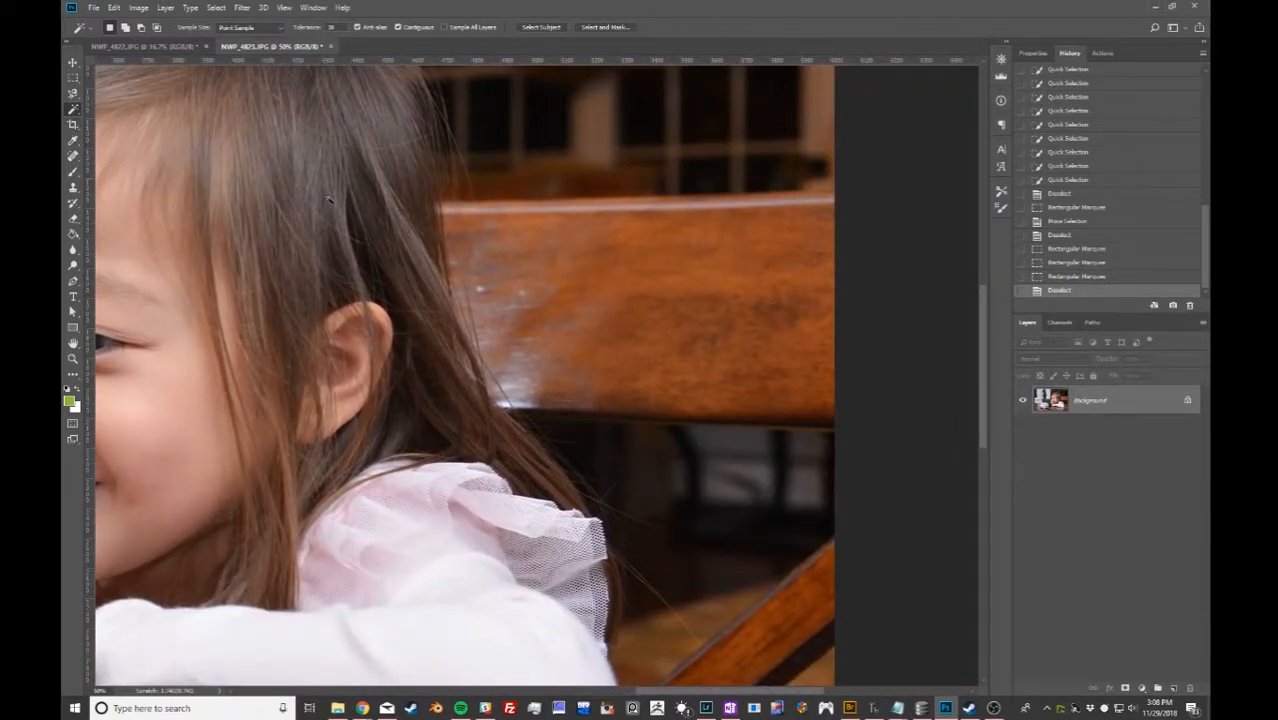
left_click(760, 236)
left_click(736, 243, "shift")
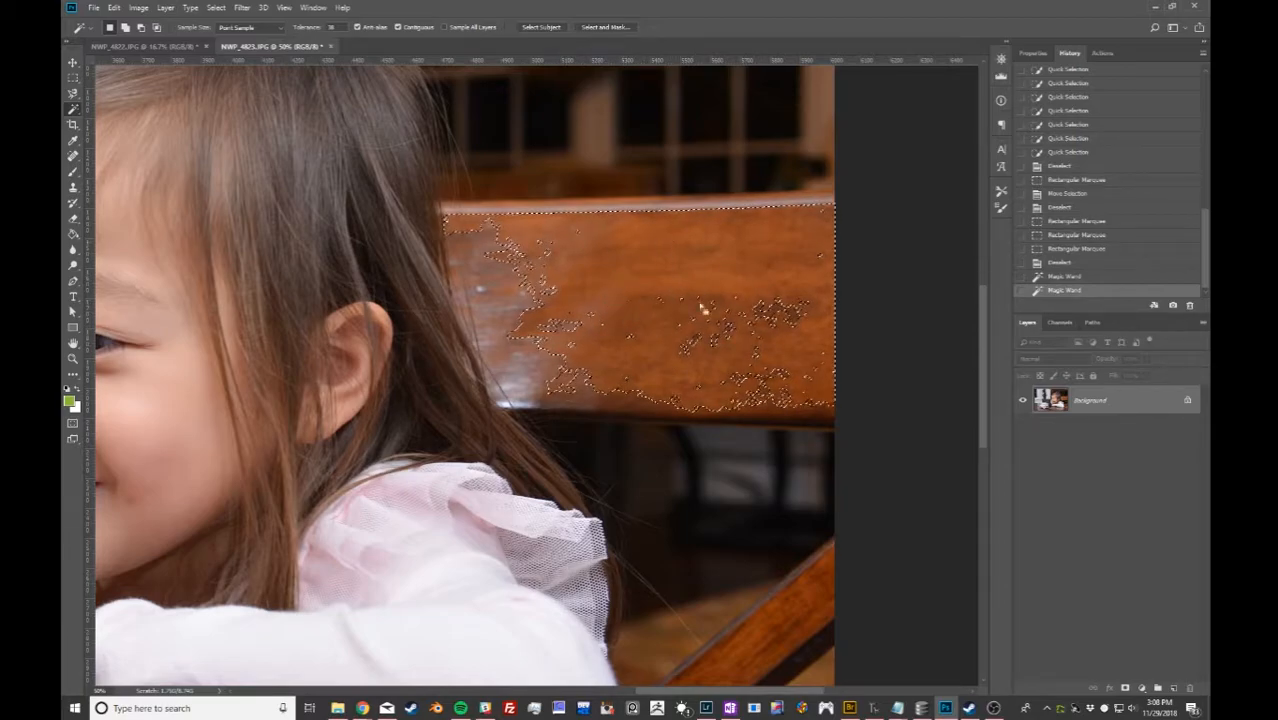
Clear the selection, lower the Magic Wand tolerance to 2, and sample several spots on the chair back's wood.
left_click(310, 28)
type("20")
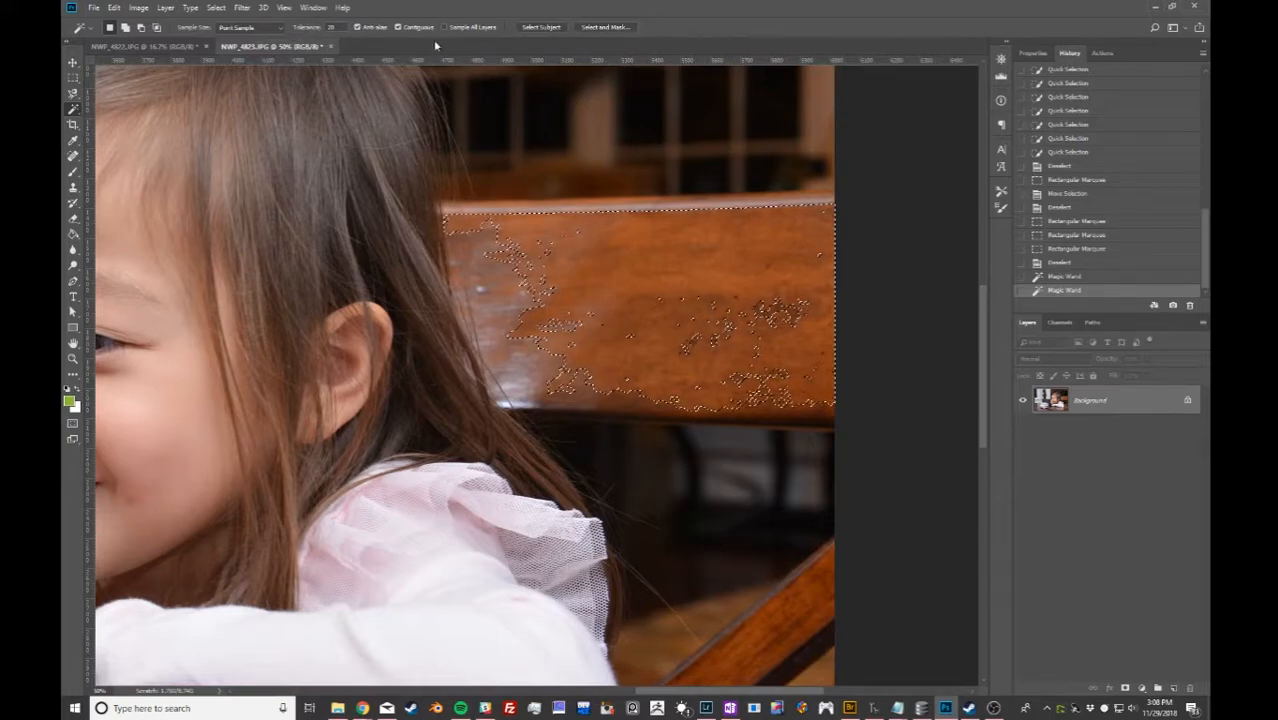
left_click_drag(313, 30, 296, 30)
key("ctrl+d")
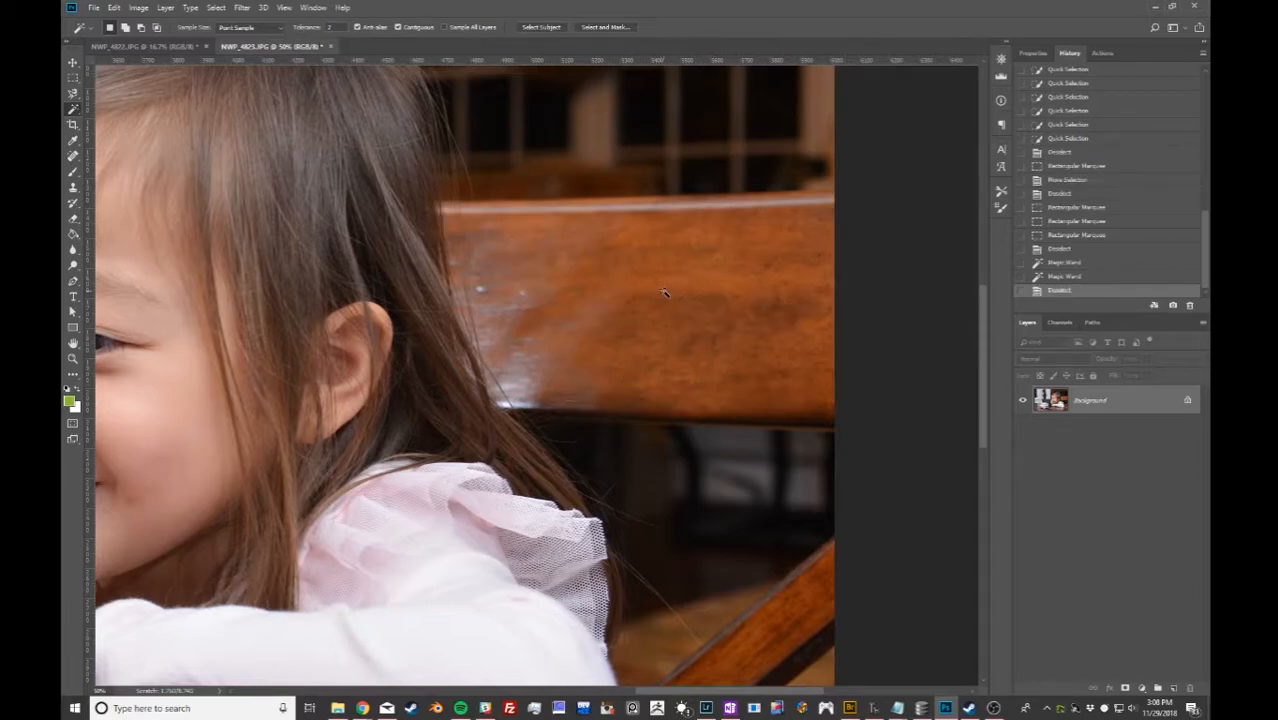
left_click(665, 293)
left_click(693, 288)
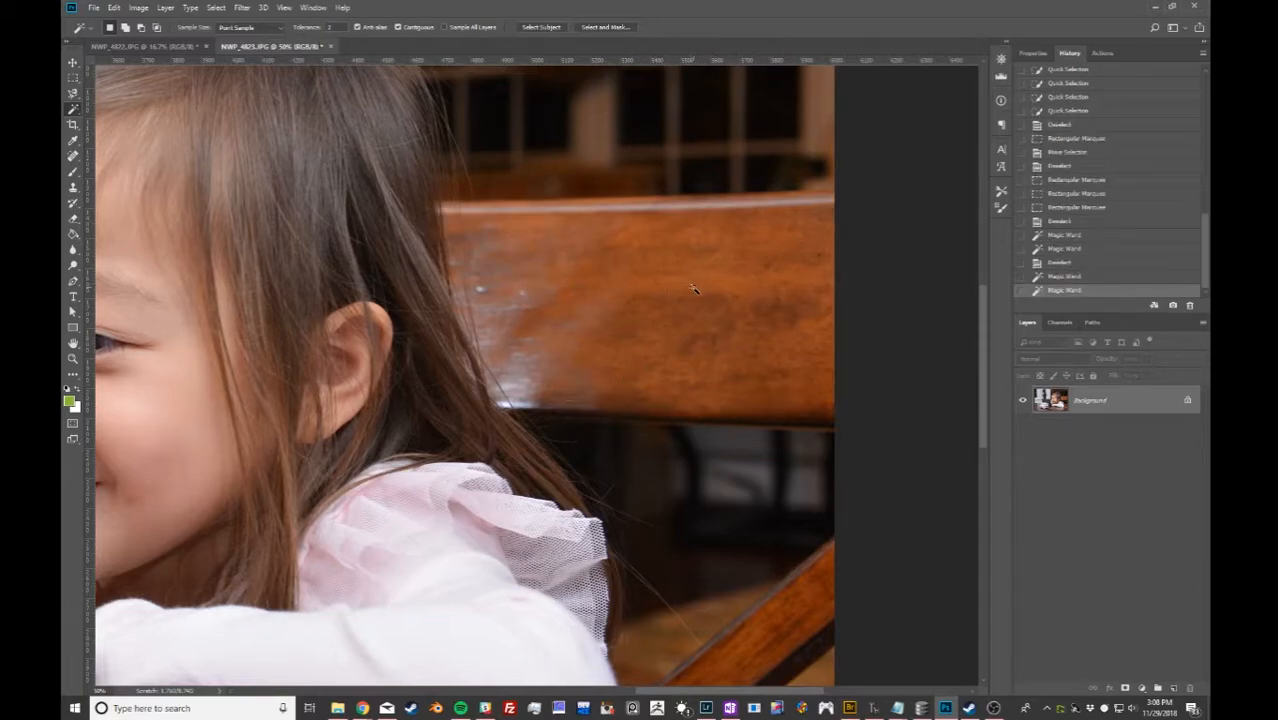
left_click(701, 287)
left_click(690, 289)
left_click(668, 290)
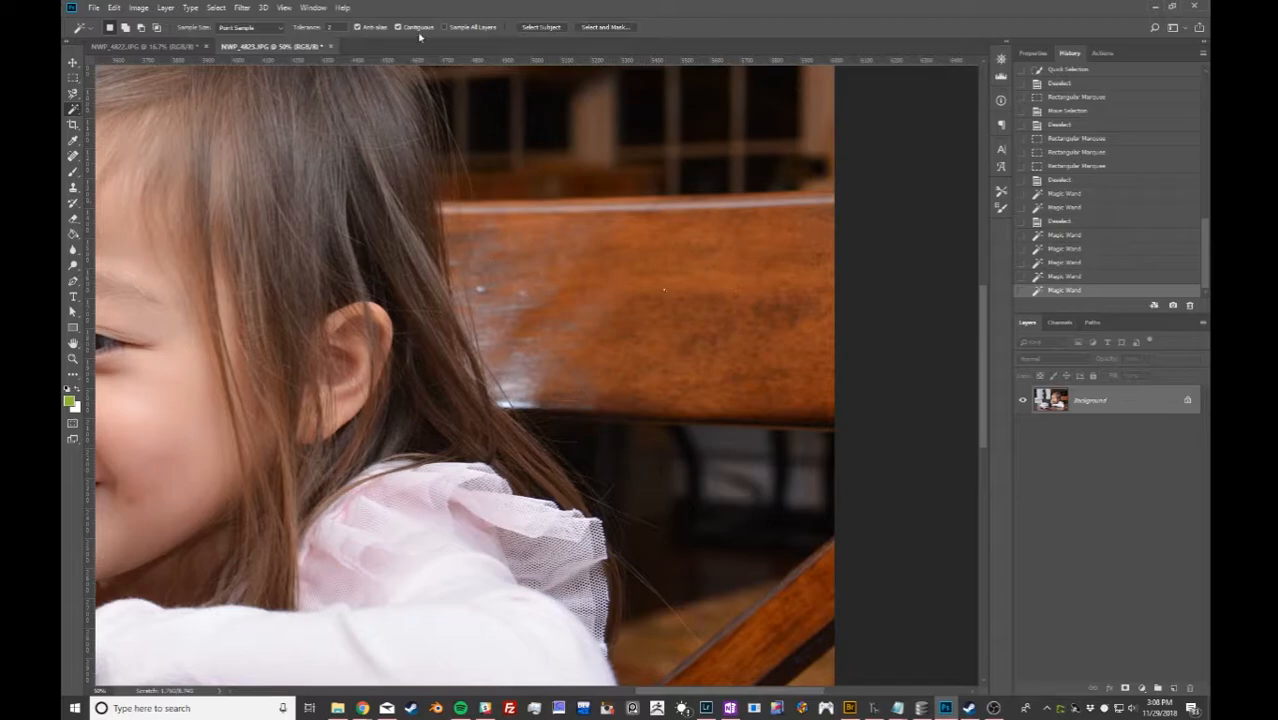
Select the chair back's wood at Magic Wand tolerance 47, then clear it and reselect with a higher tolerance.
left_click(319, 29)
left_click(649, 283)
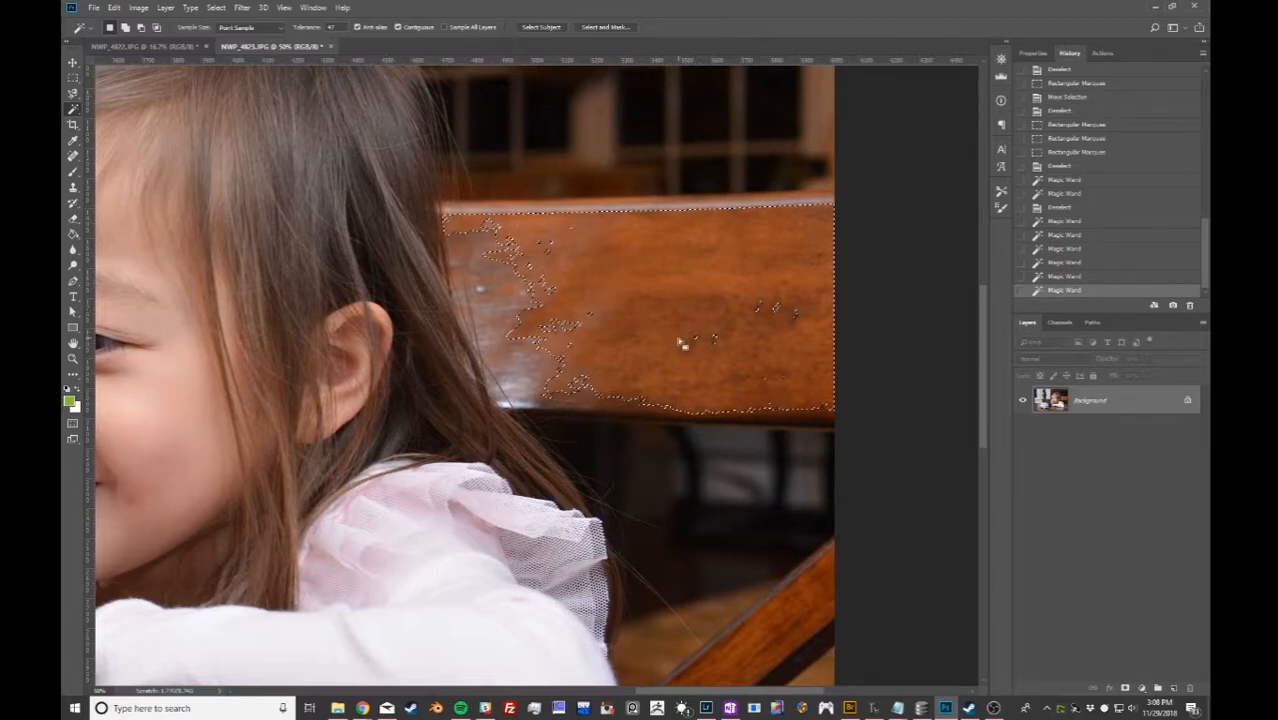
key("ctrl+d")
left_click_drag(300, 29, 313, 28)
left_click(743, 326)
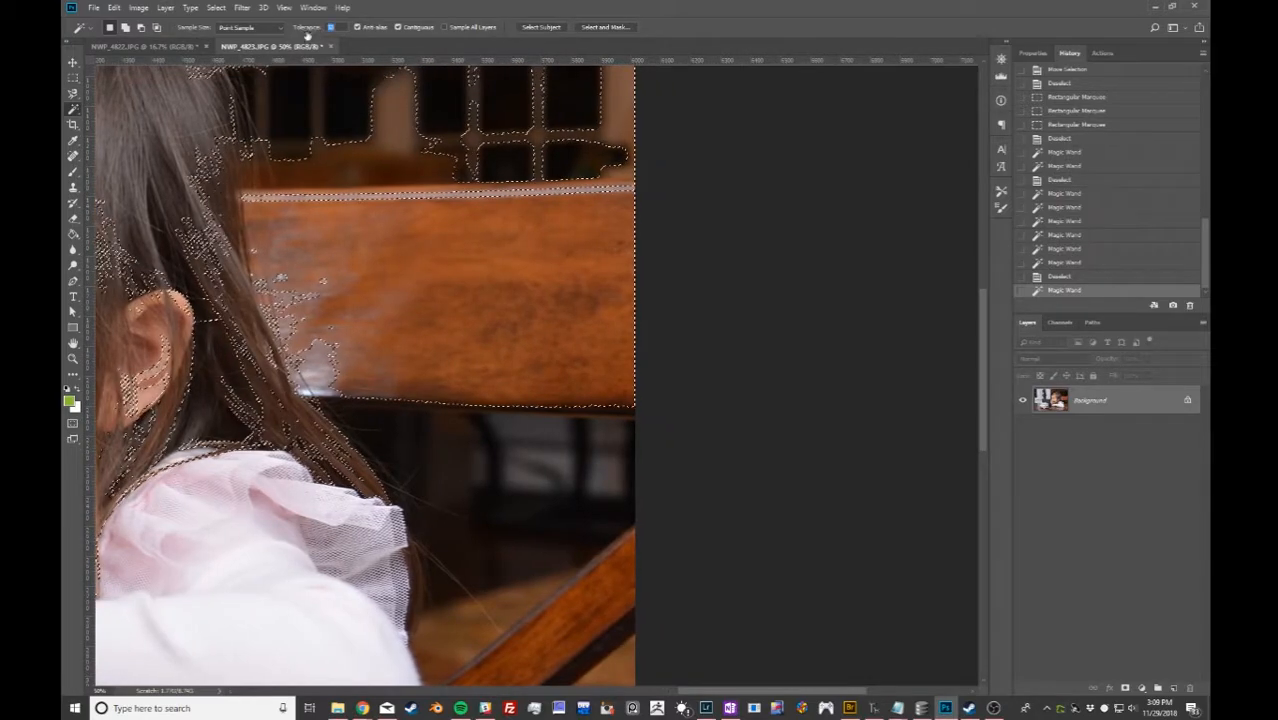
Clear the oversized selection, set the tolerance to 40, try the Magic Wand on the chair back again, and deselect.
key("ctrl+d")
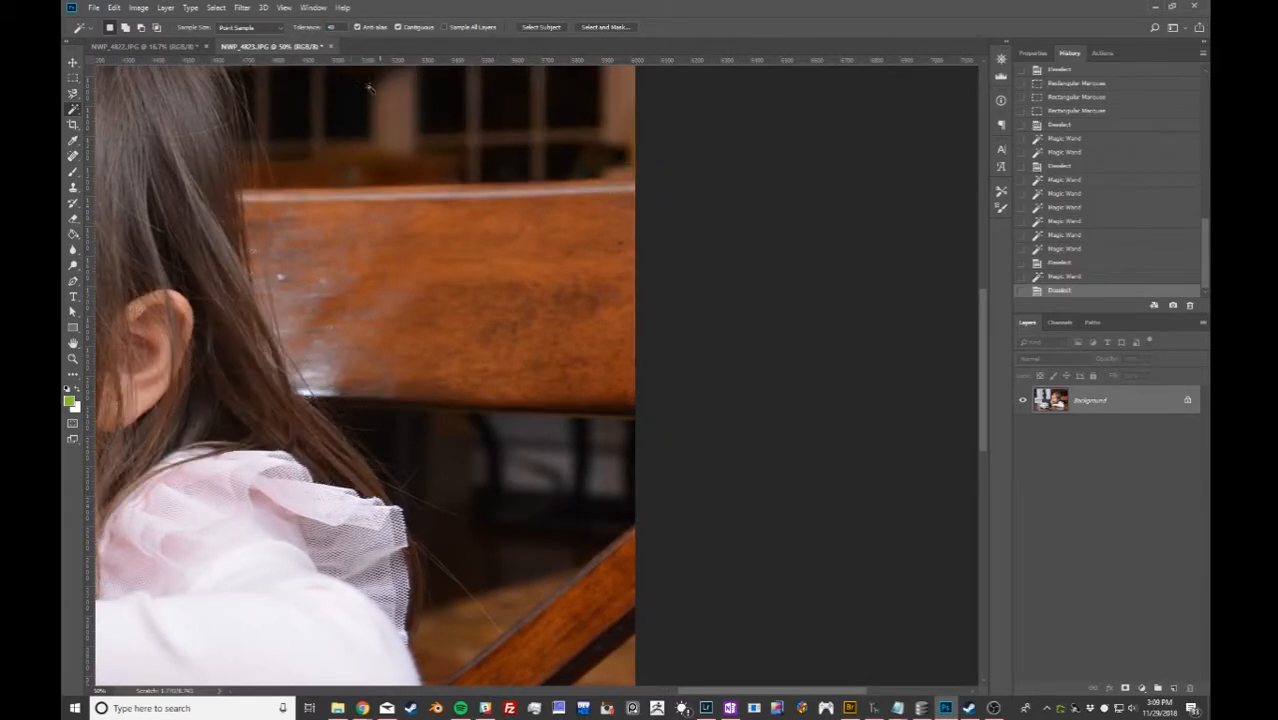
scroll(385, 224, "left", 3)
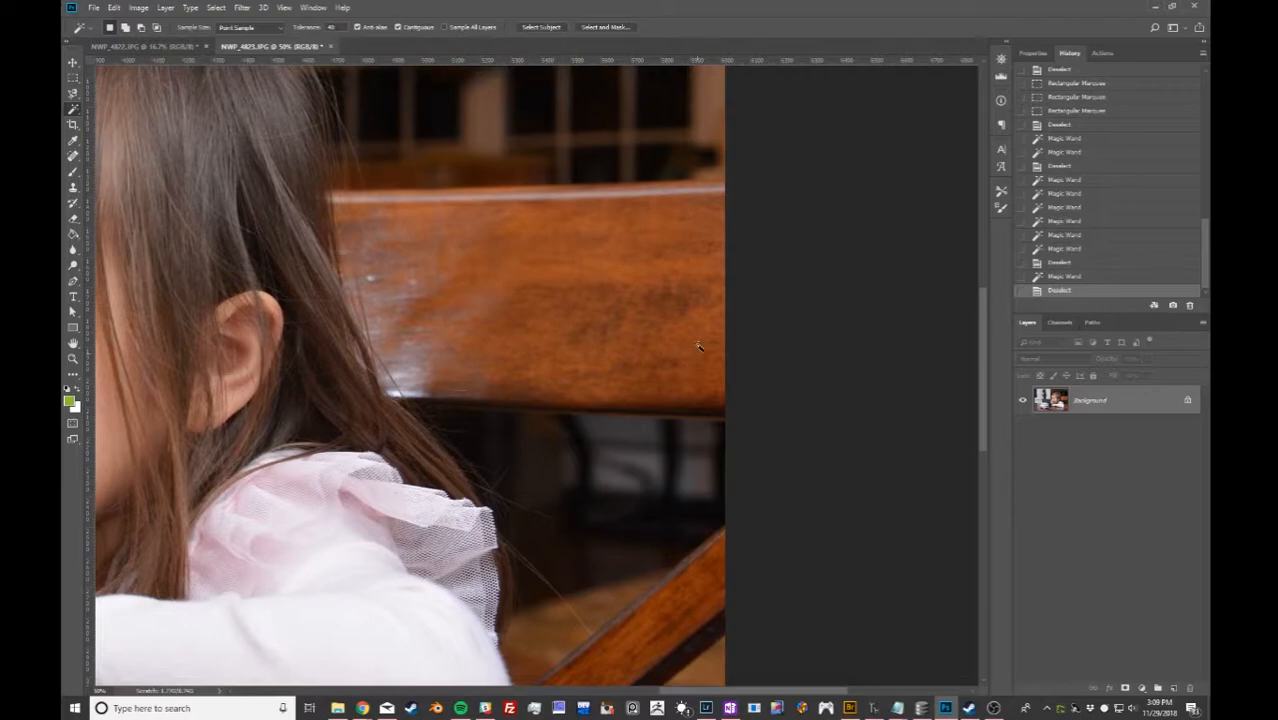
left_click(574, 255)
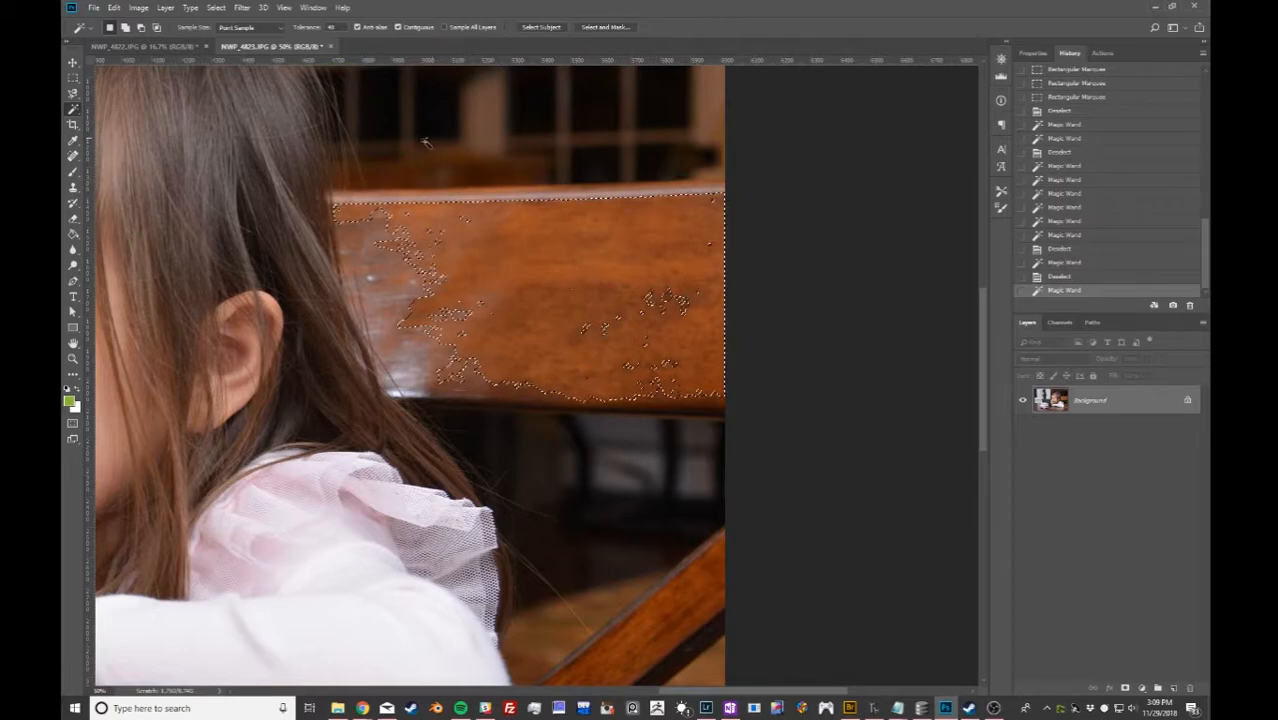
key("ctrl+d")
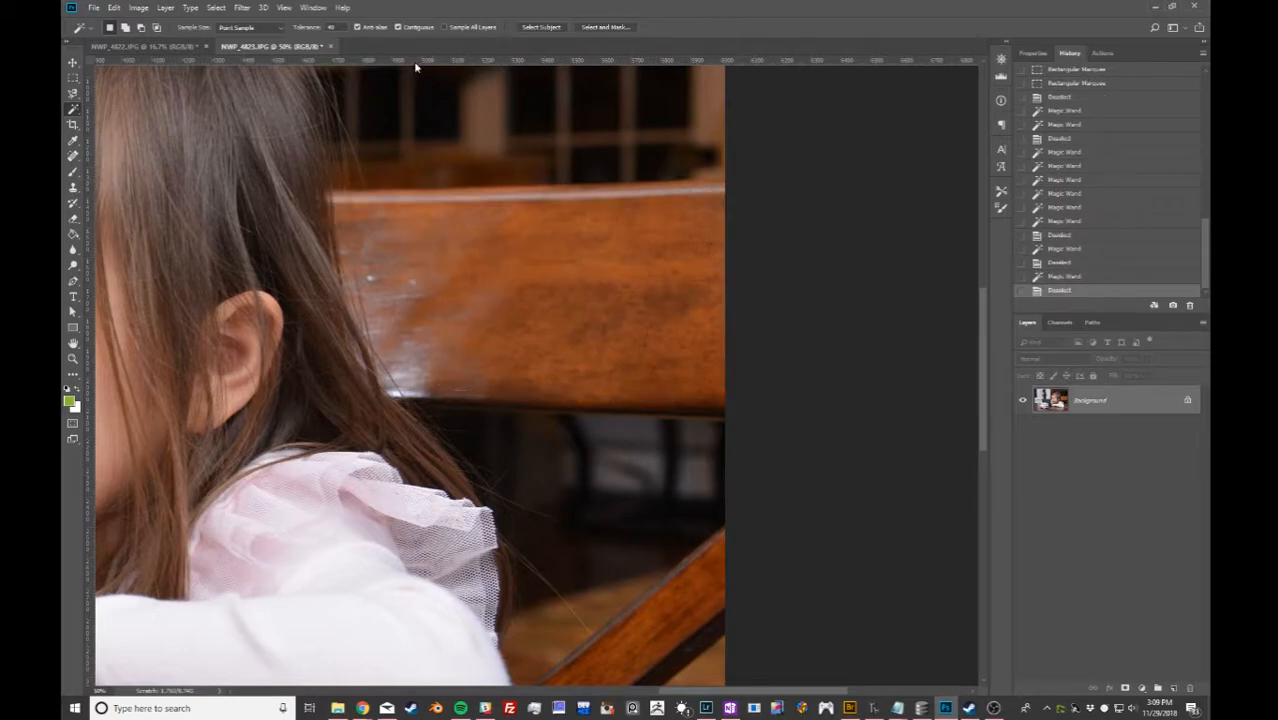
Turn off Contiguous, select the chair wood's colour across the whole photo with the Magic Wand, and inspect the scattered areas.
left_click(574, 285)
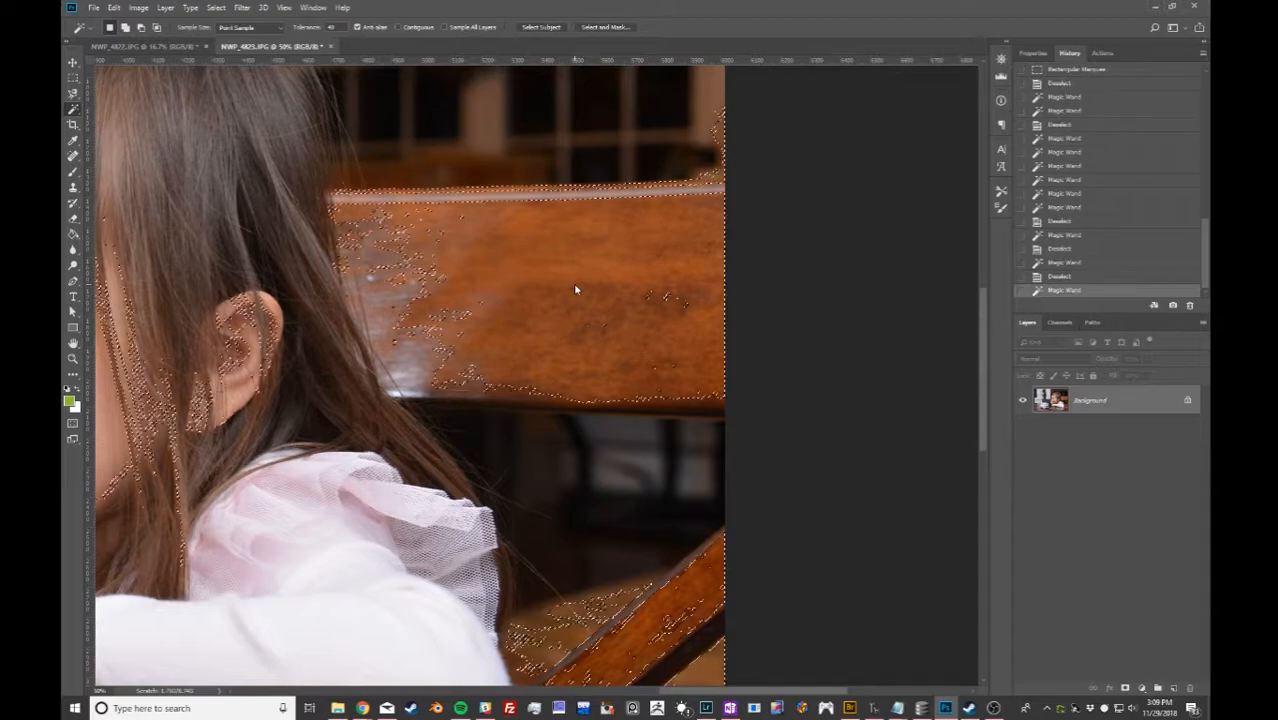
left_click_drag(295, 464, 442, 433)
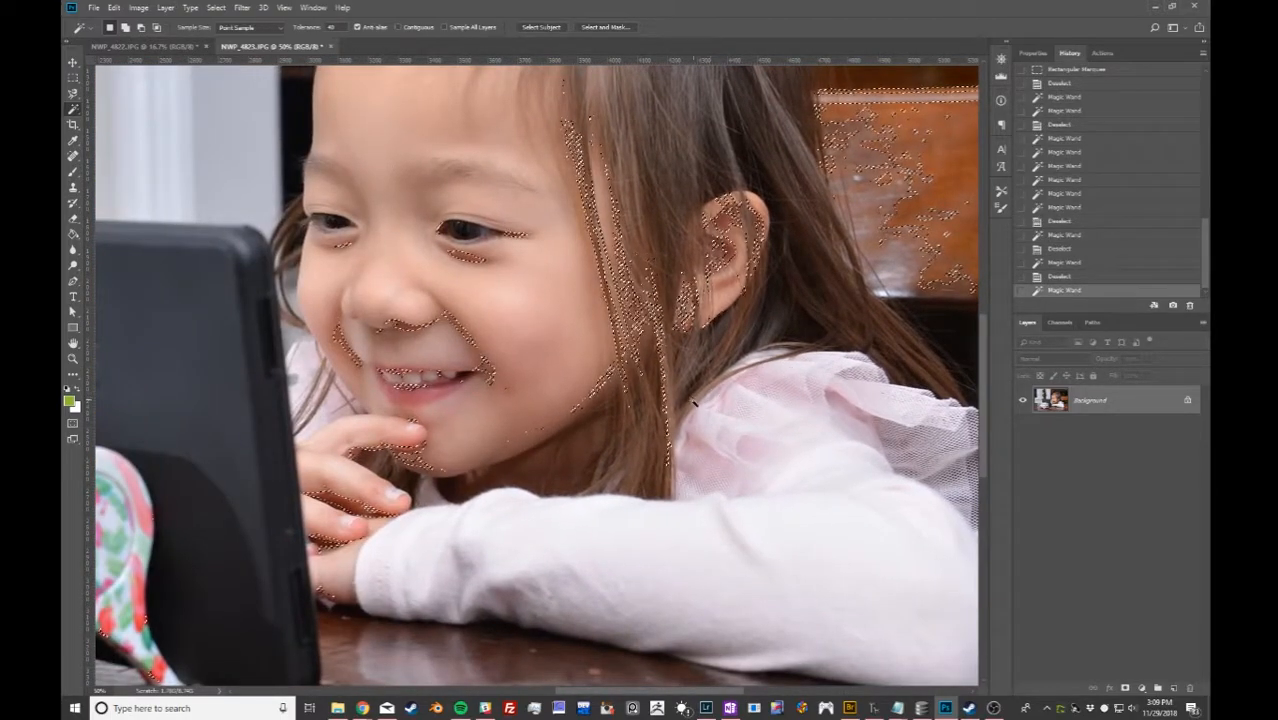
scroll(686, 436, "down", 3)
scroll(686, 436, "down", 1)
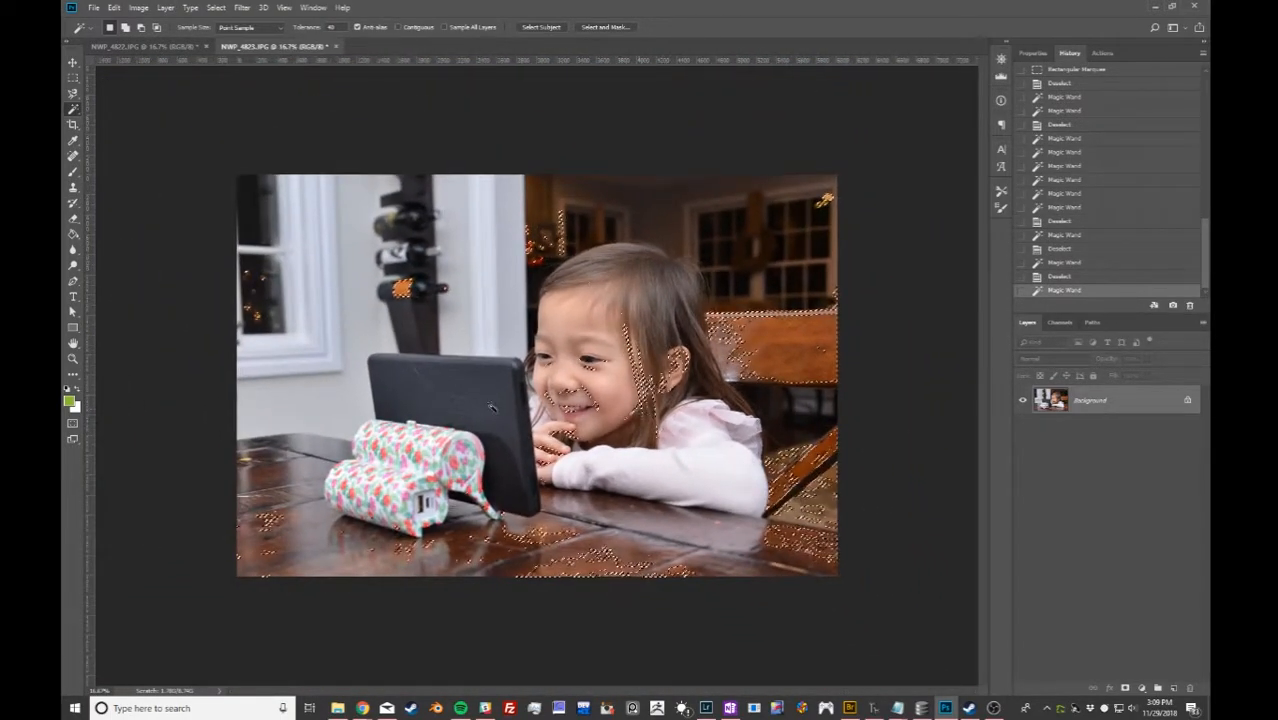
Clear the selection, turn Contiguous back on, and select the light wall beside the window with the Magic Wand, then deselect.
key("ctrl+d")
left_click(398, 27)
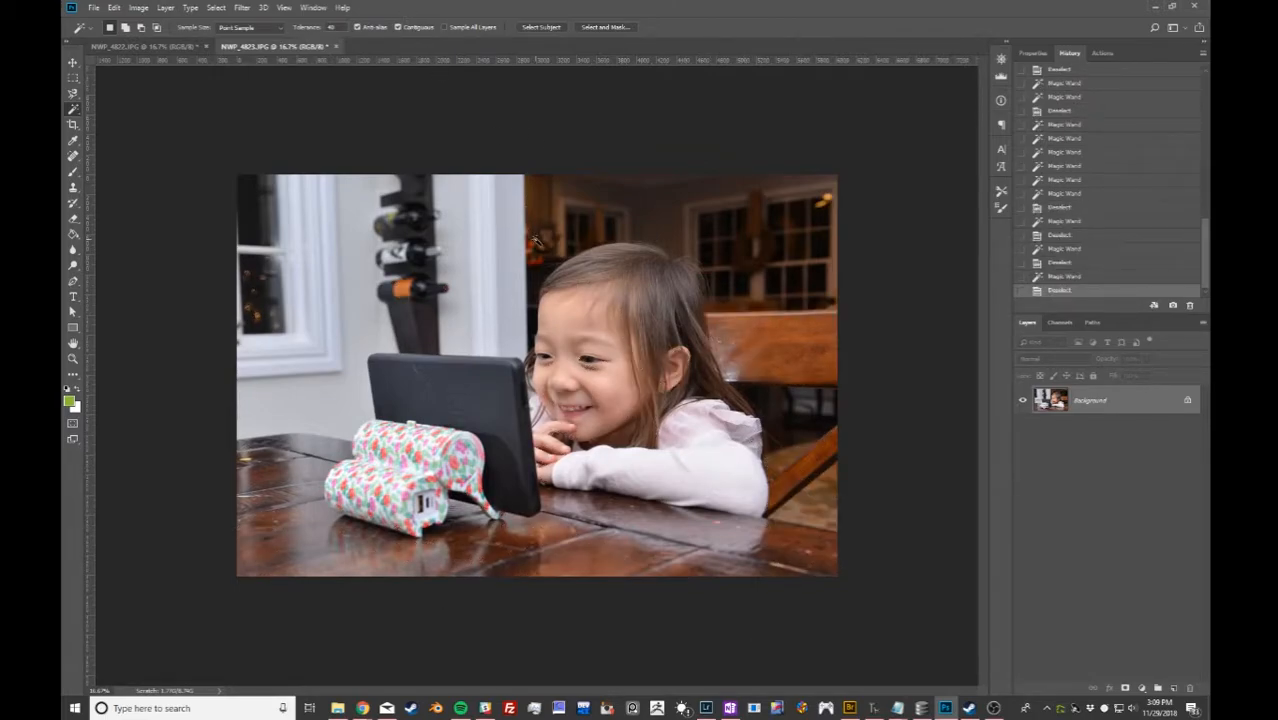
left_click(363, 327)
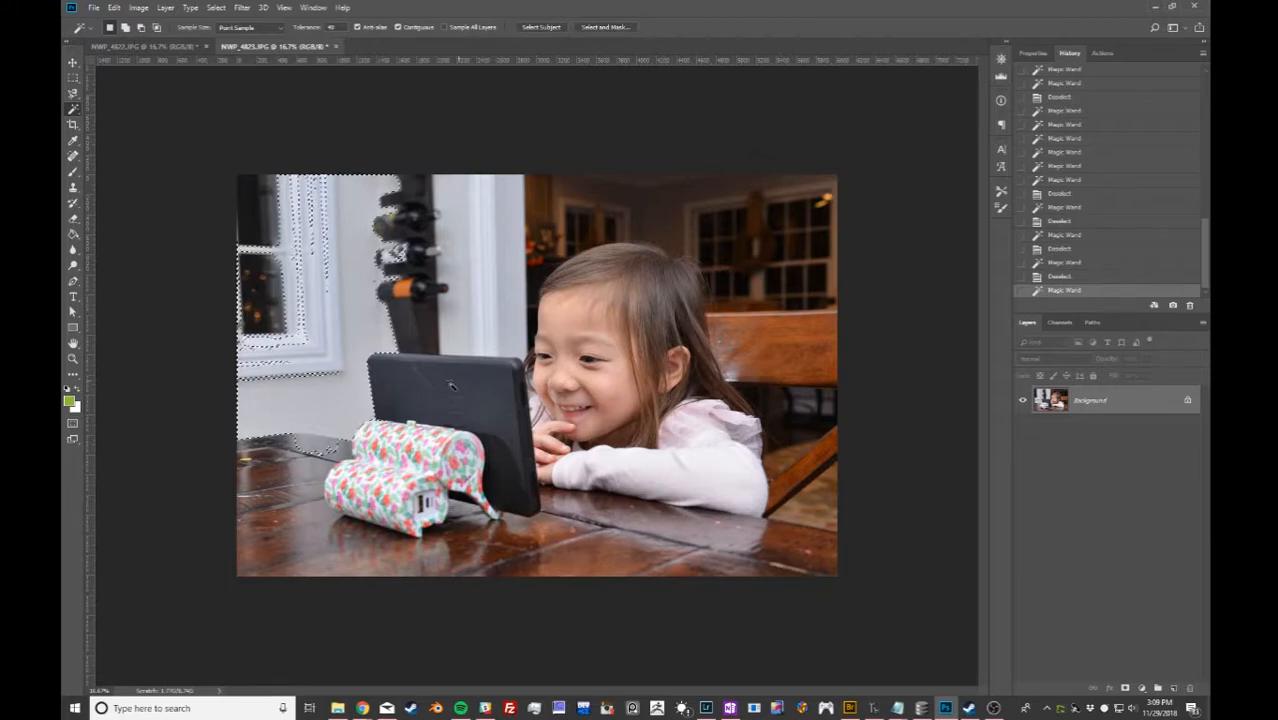
key("ctrl+d")
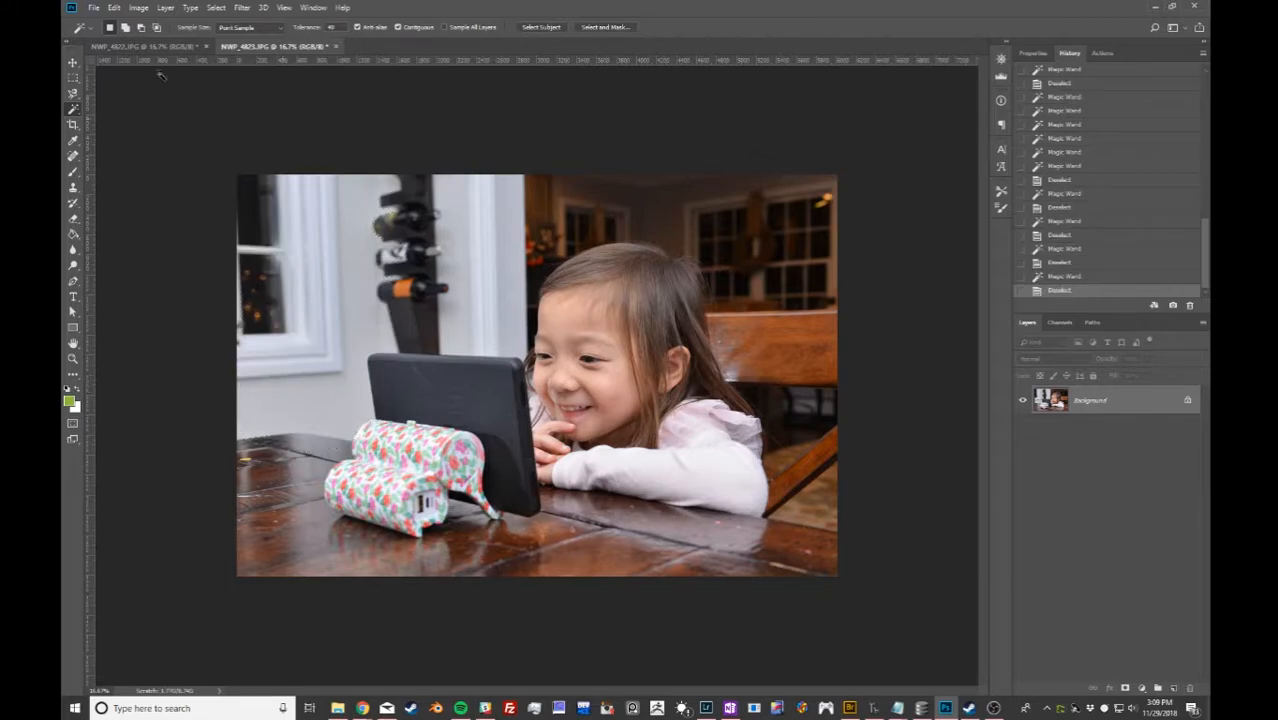
Start cropping the photo with the 2:3 (4:6) ratio and swap the frame's orientation to landscape and back to portrait.
left_click(79, 128)
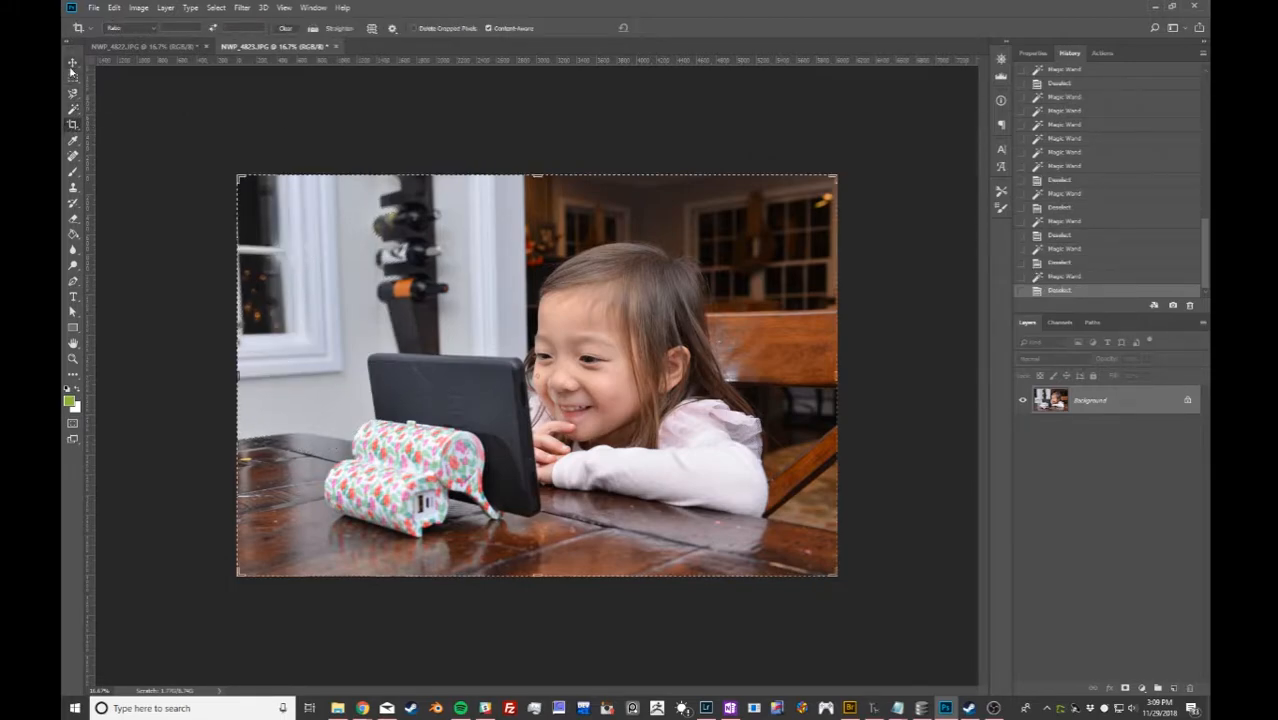
right_click(73, 127)
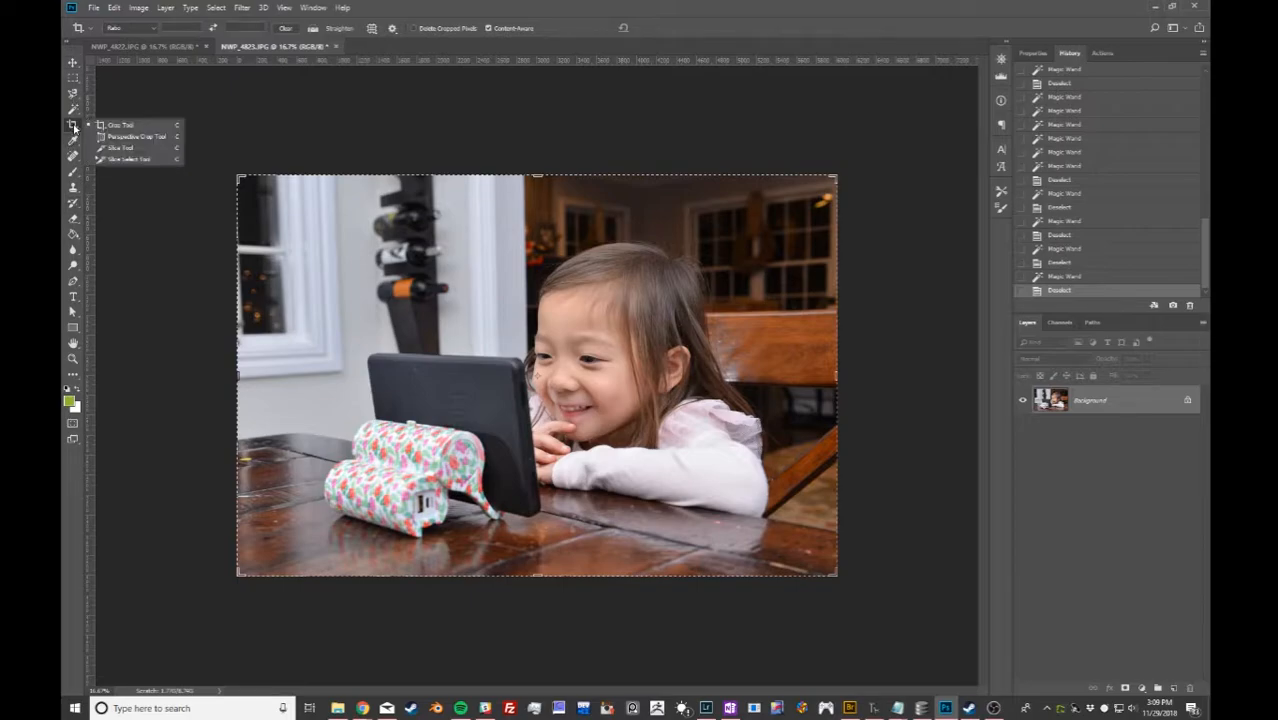
left_click(74, 127)
mouse_move(236, 377)
left_mouse_down()
mouse_move(385, 377)
mouse_move(229, 377)
left_mouse_up()
left_click(152, 28)
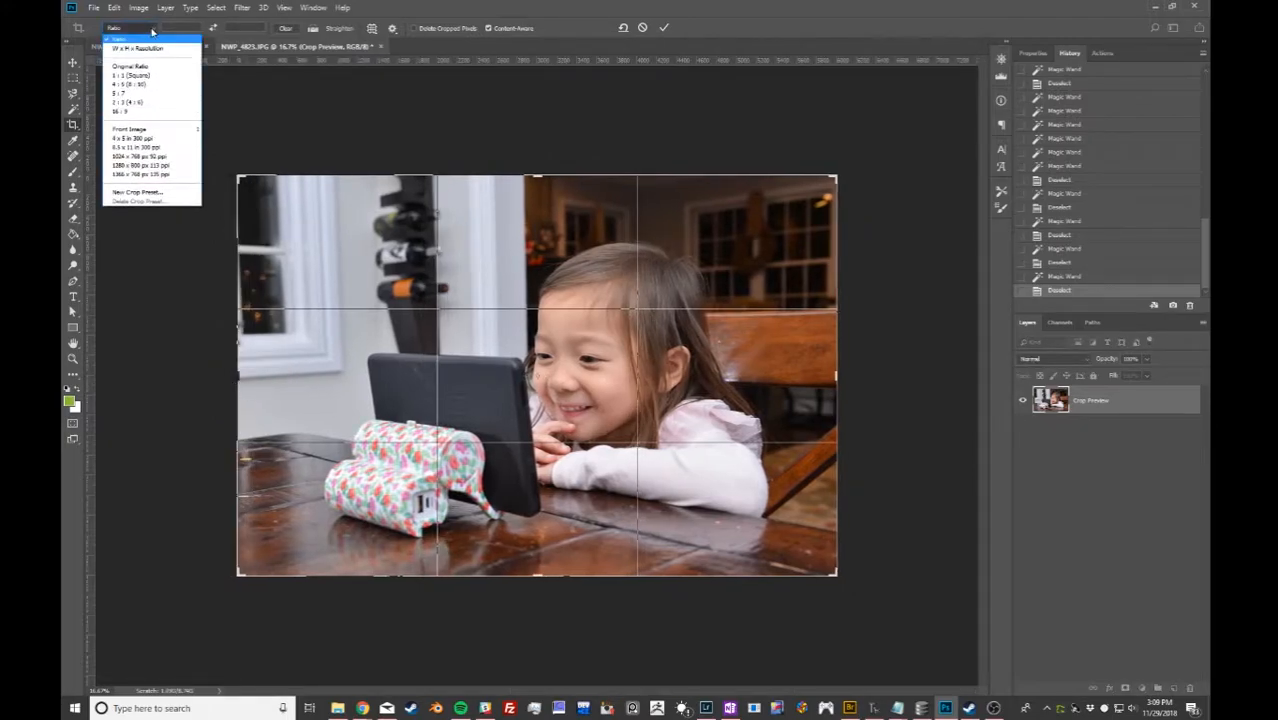
left_click(158, 102)
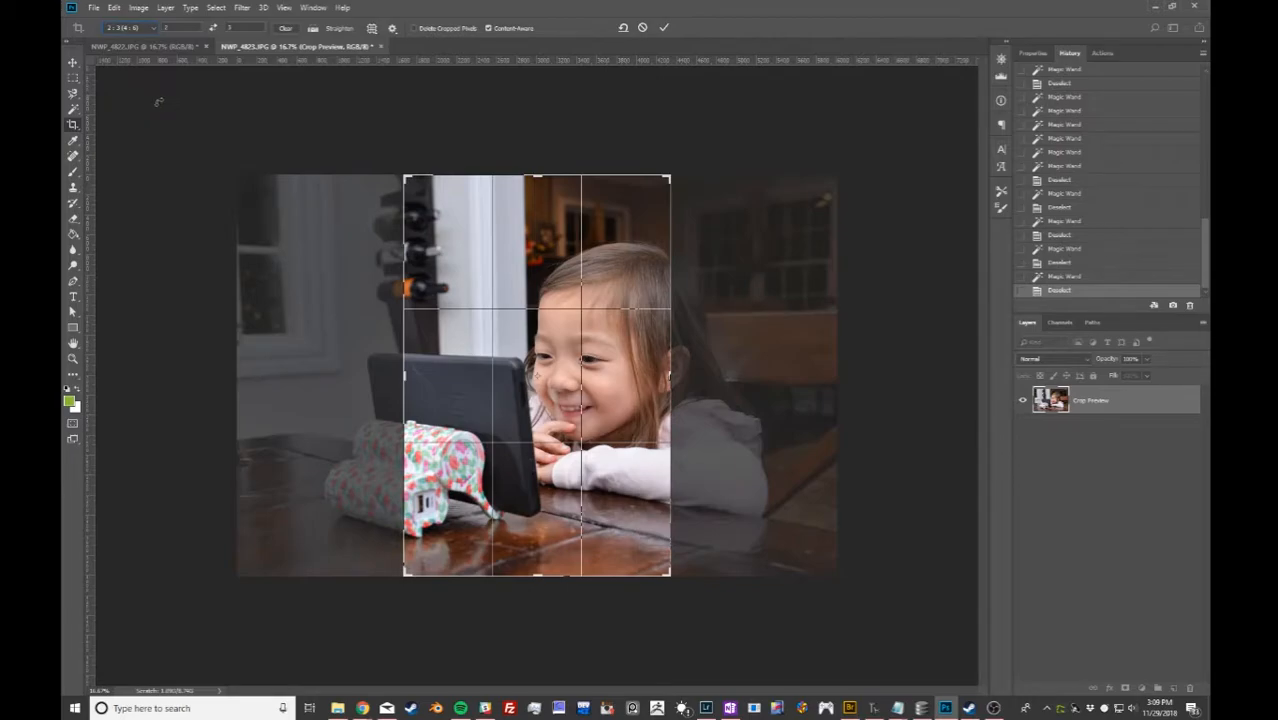
left_click(212, 28)
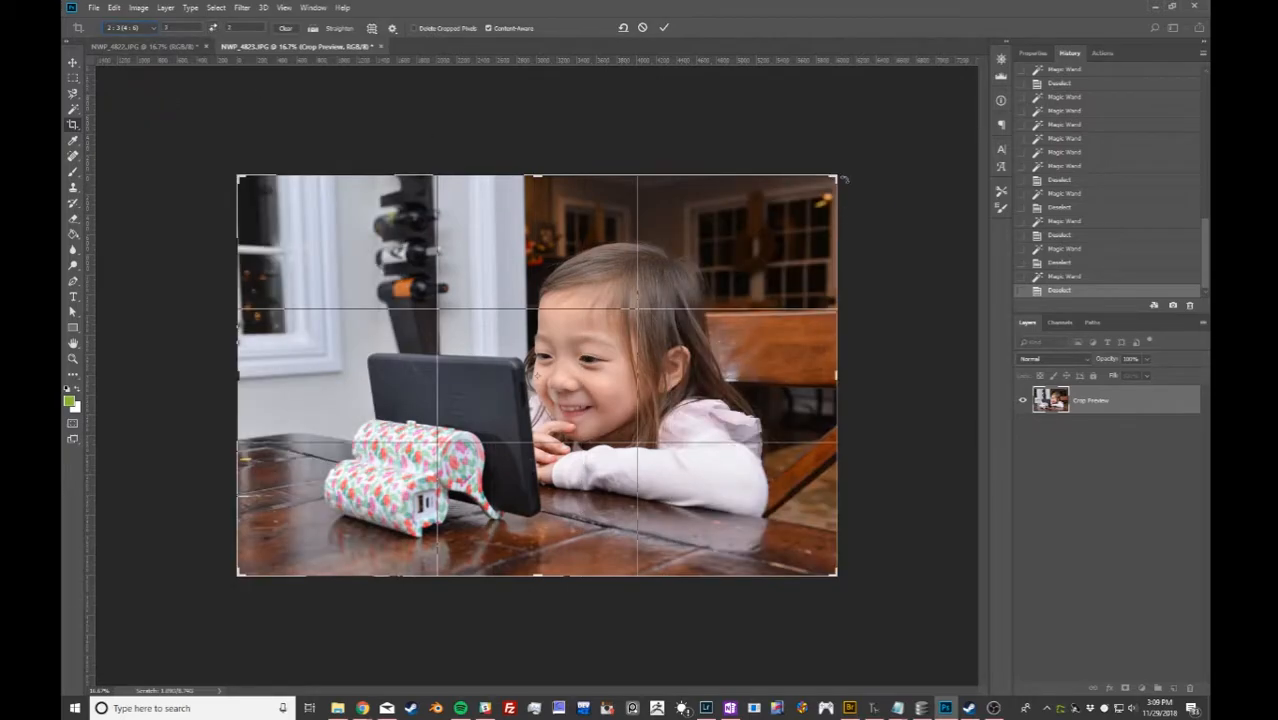
mouse_move(835, 178)
left_mouse_down()
mouse_move(847, 183)
mouse_move(810, 240)
mouse_move(921, 185)
mouse_move(845, 198)
left_mouse_up()
left_click(214, 29)
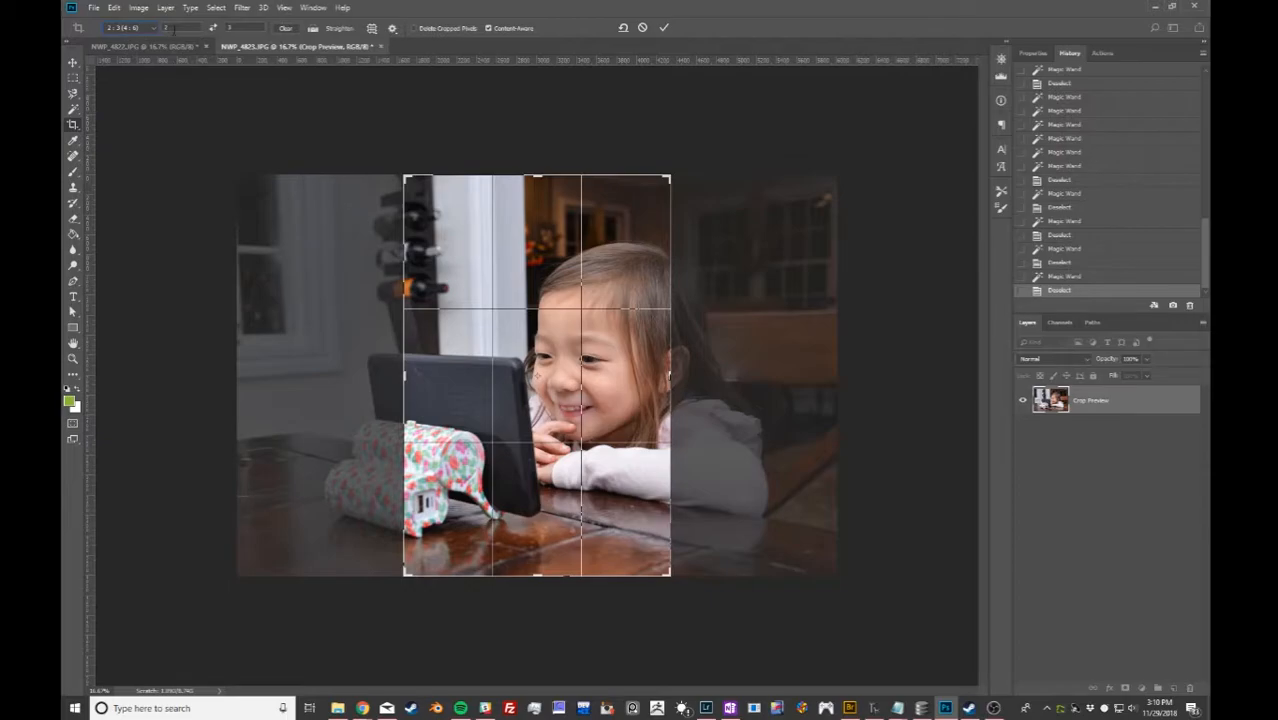
Clear the crop ratio and crop the photo to a smaller portrait frame around the girl's face.
left_click(286, 29)
left_click_drag(404, 177, 414, 215)
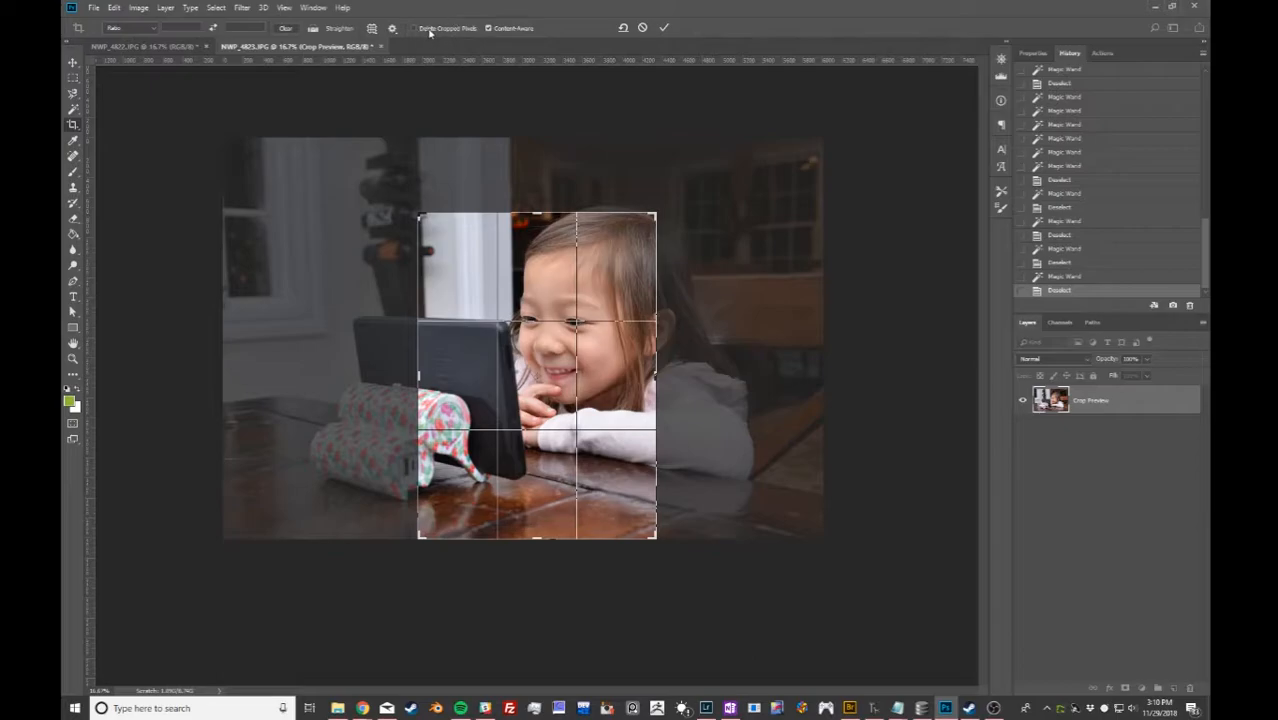
left_click_drag(586, 341, 589, 379)
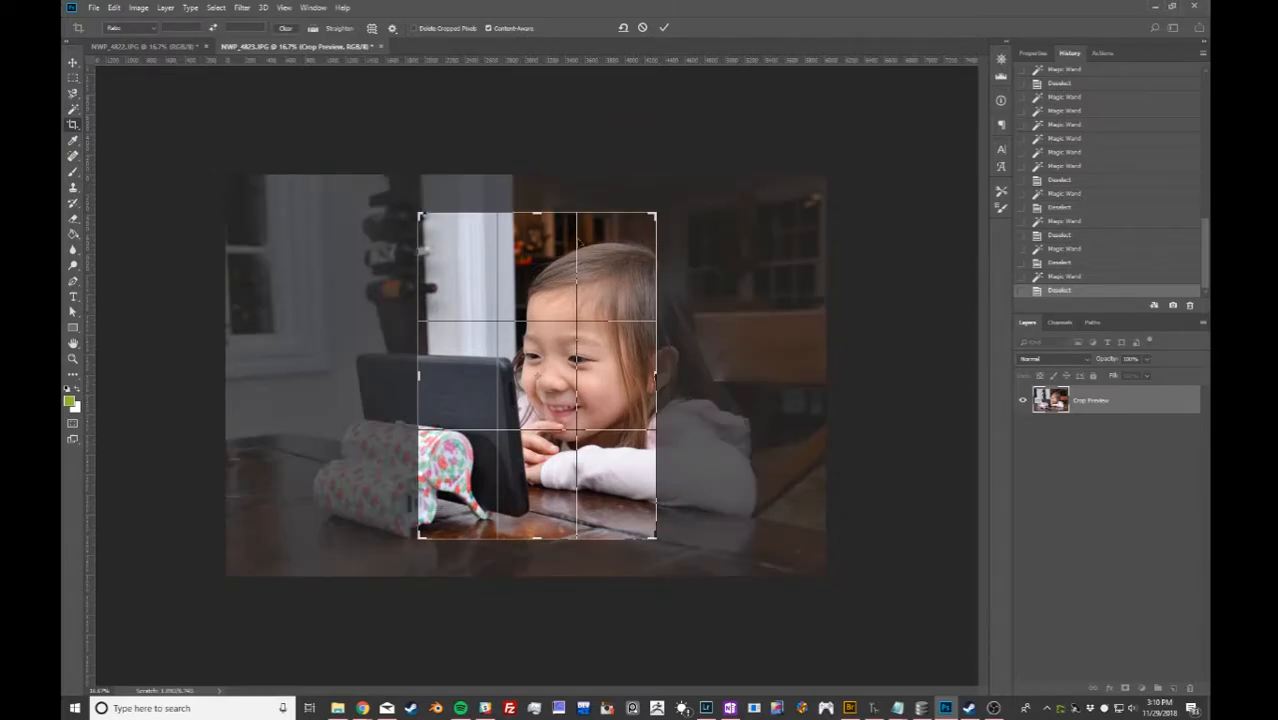
left_click(666, 27)
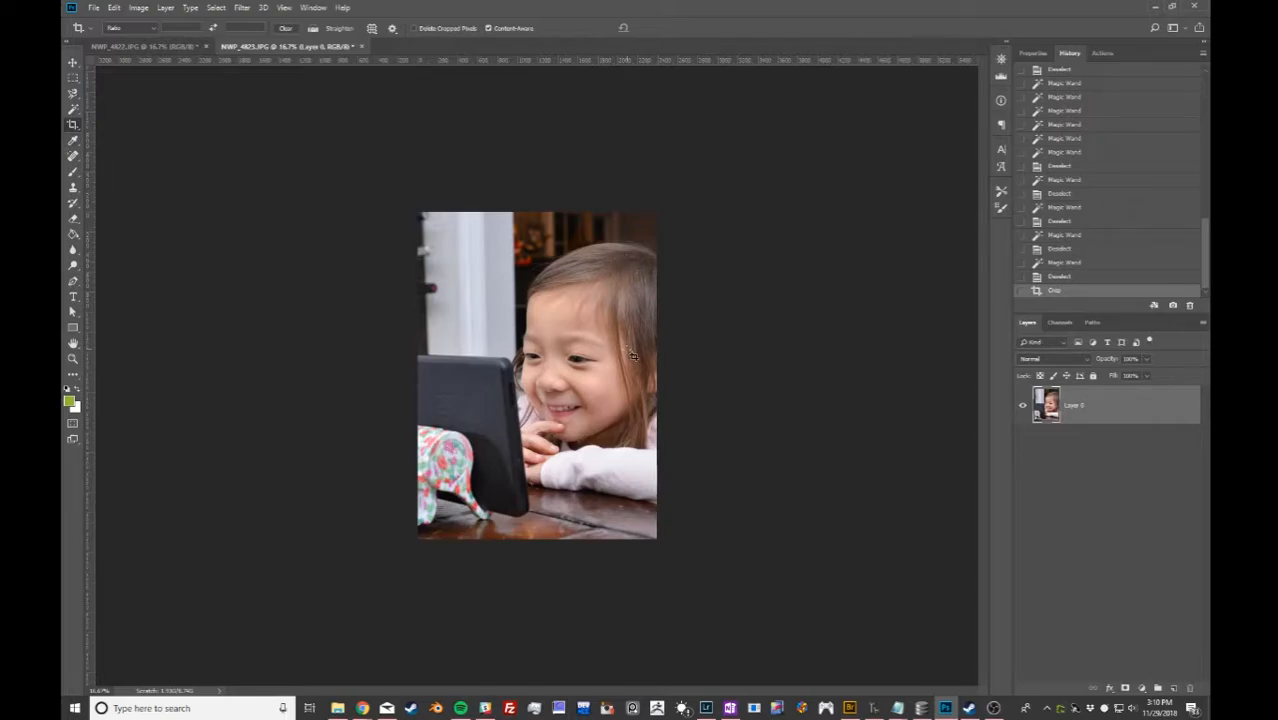
Reopen the crop, widen its frame on both sides with Content-Aware on and apply it, then undo both crops.
left_click(580, 356)
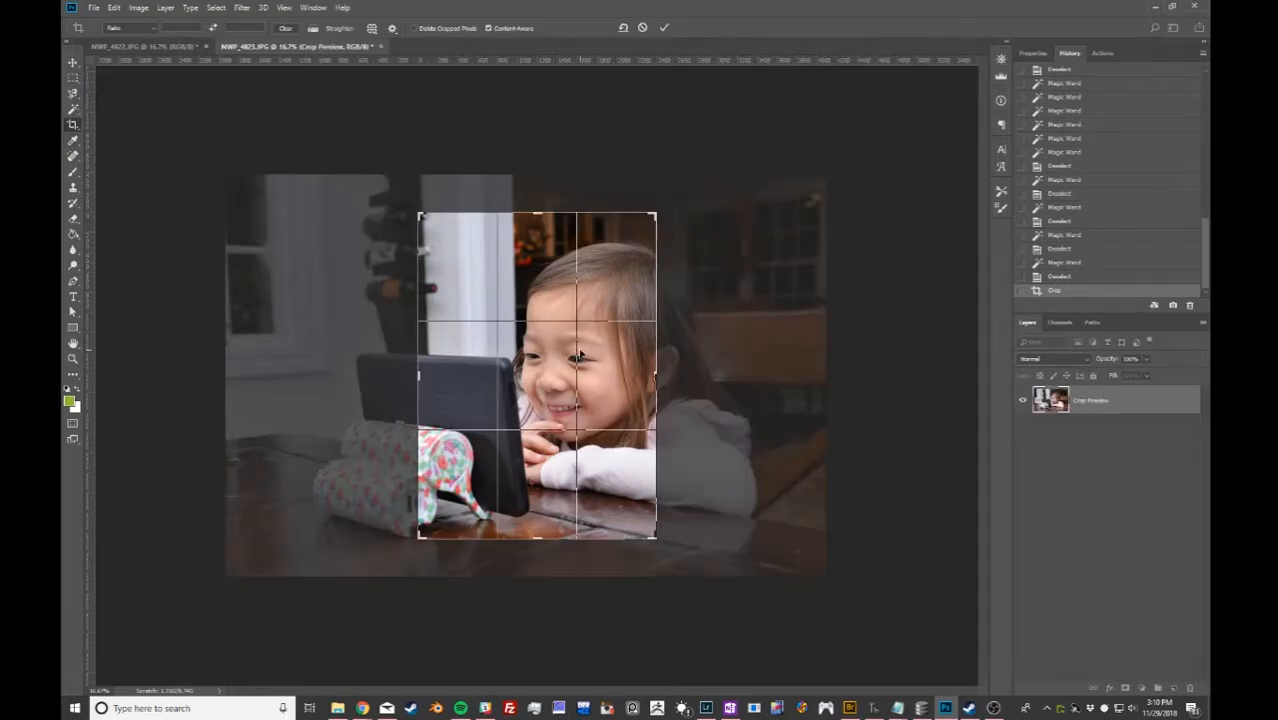
left_click_drag(418, 376, 325, 377)
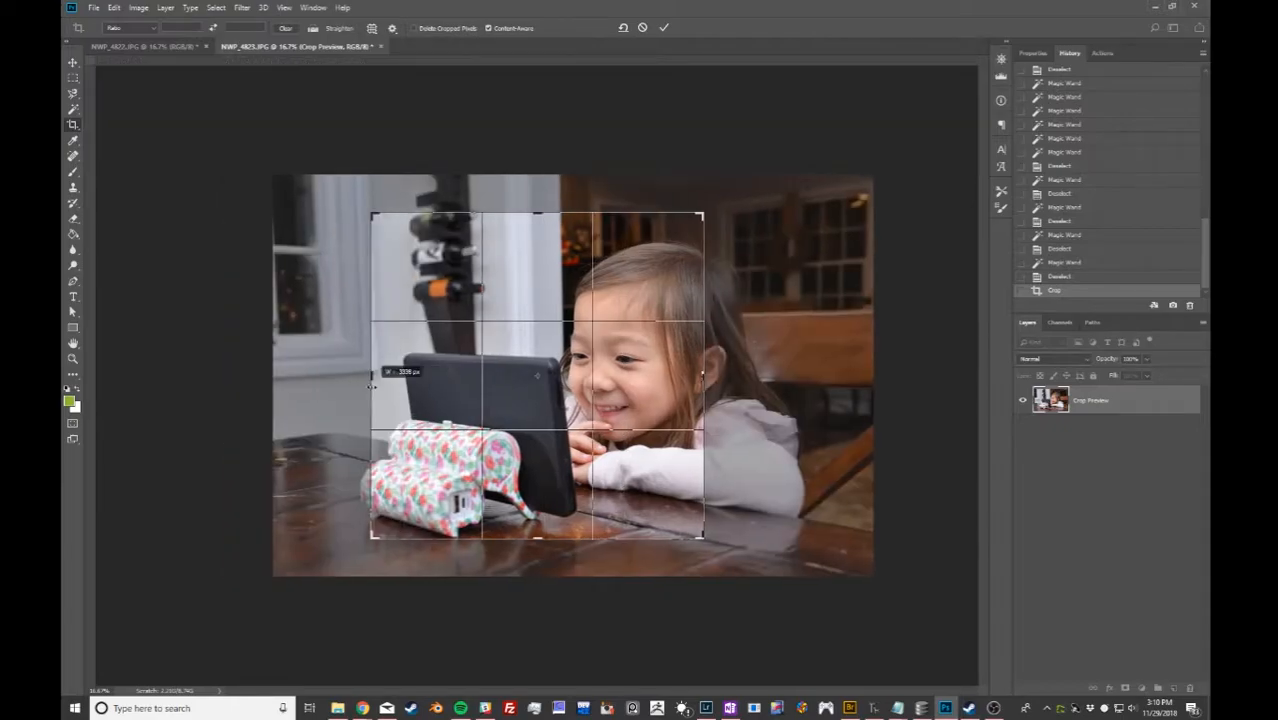
left_click_drag(697, 376, 790, 382)
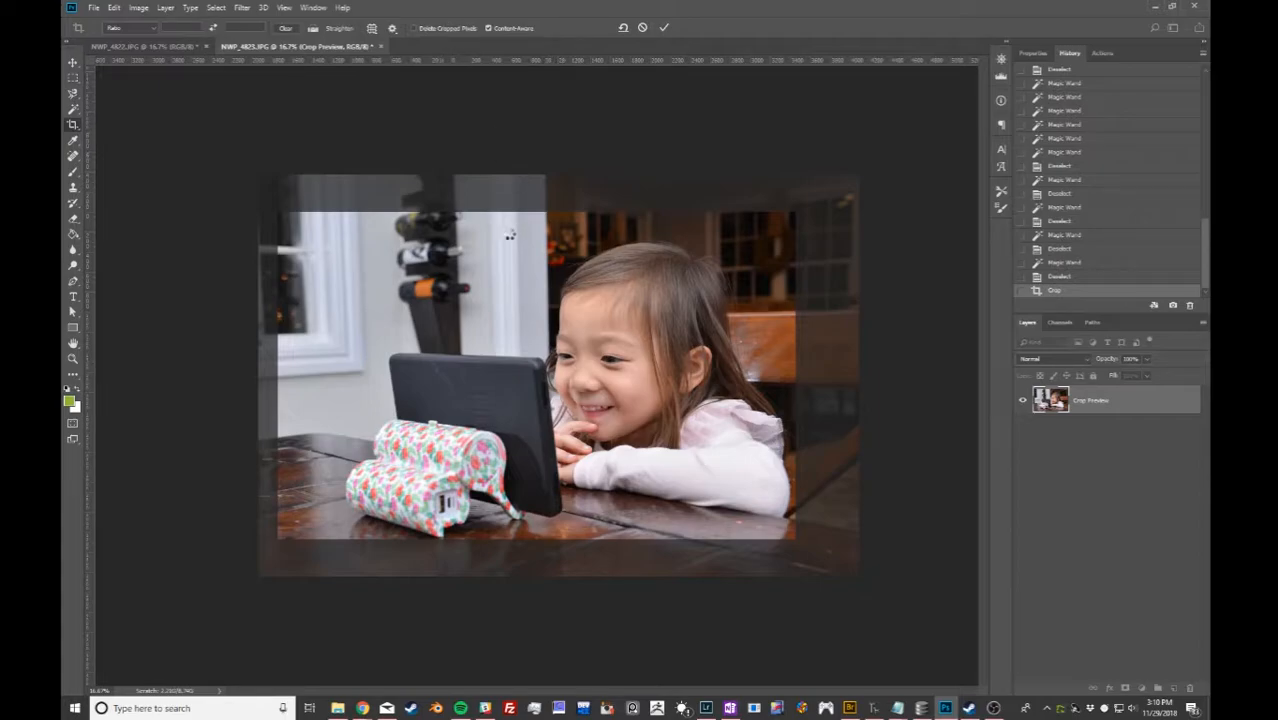
key("Return")
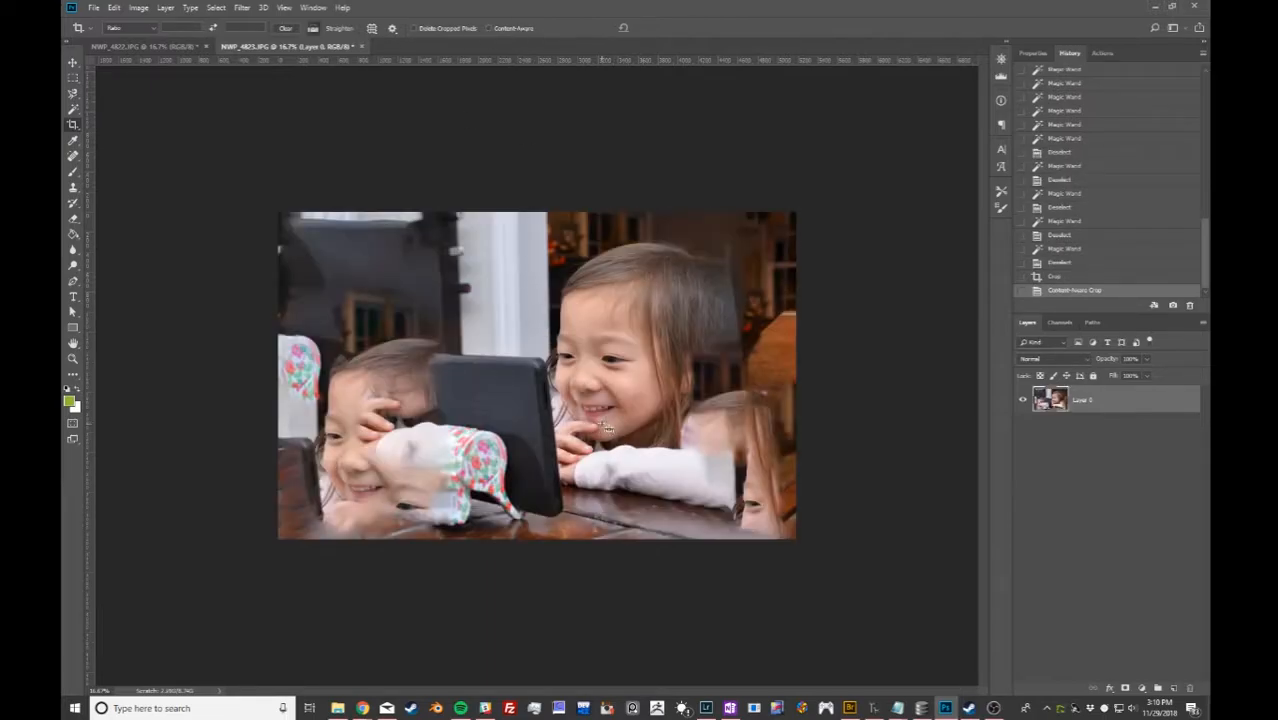
key("ctrl+z")
key("ctrl+z")
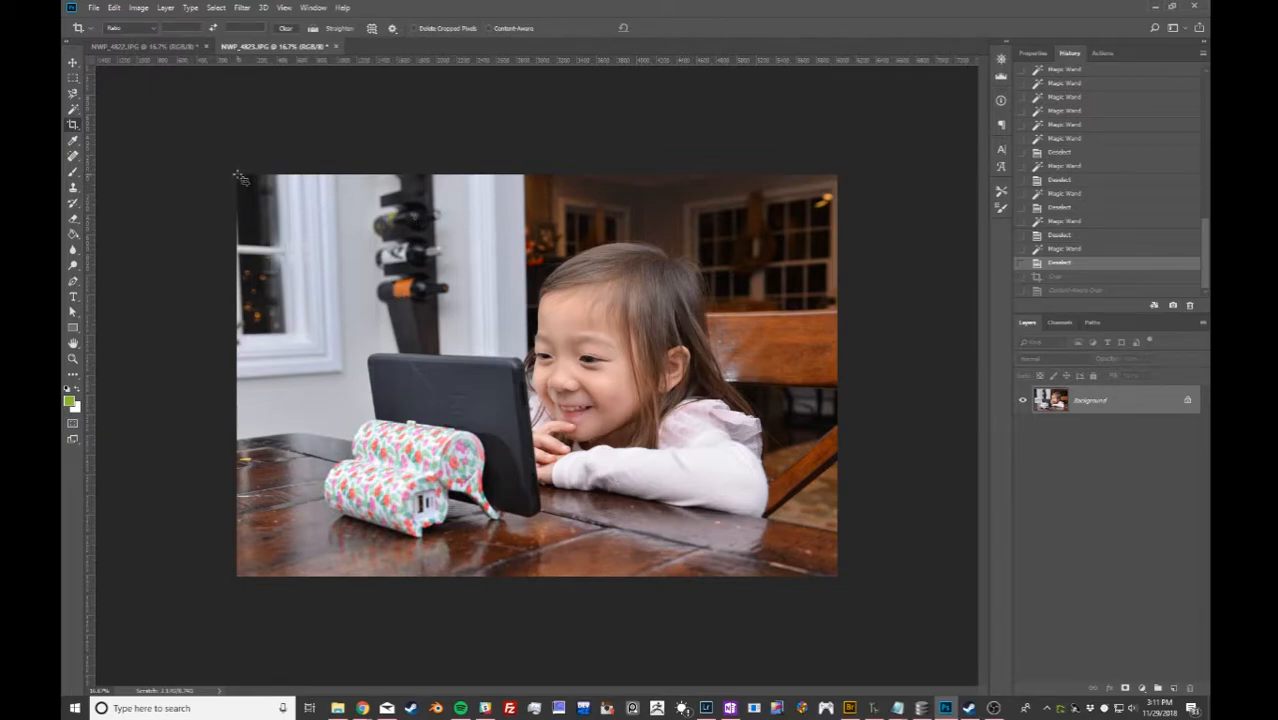
Rotate the photo slightly clockwise within the crop frame, adjust the frame's corner, and apply the crop with Content-Aware on.
left_click(272, 200)
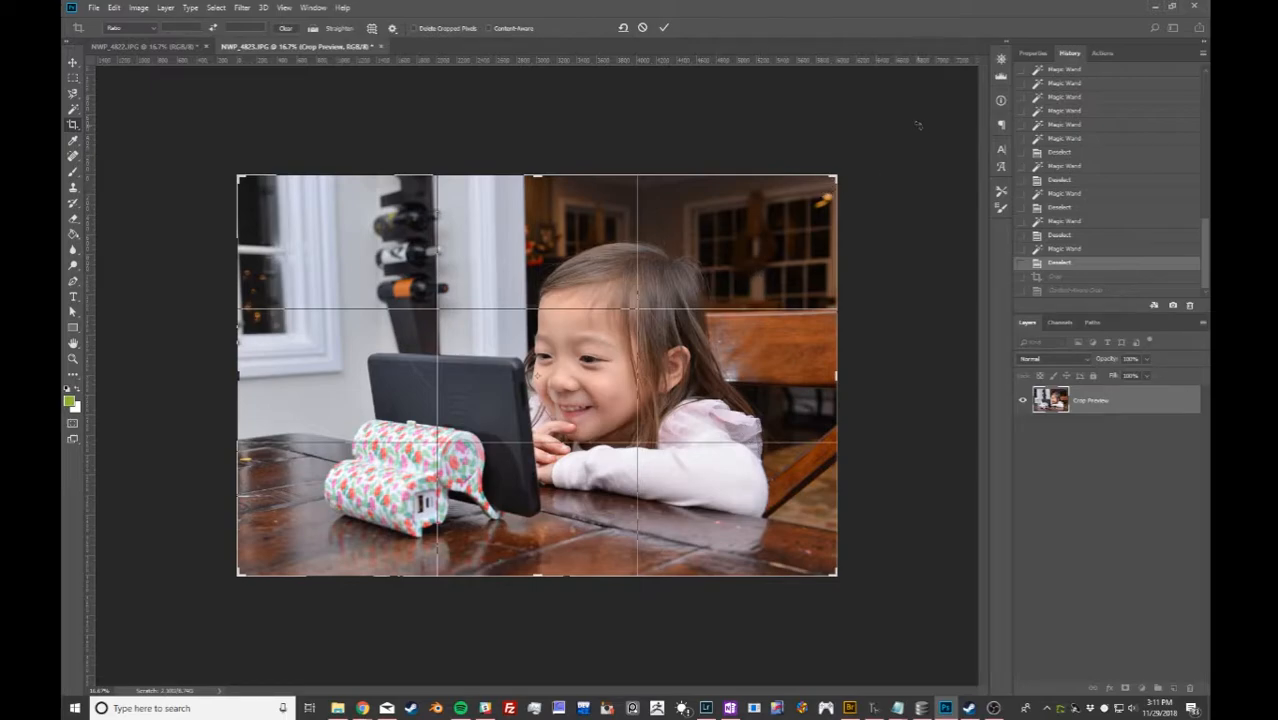
left_click_drag(867, 164, 873, 188)
left_click_drag(261, 561, 244, 571)
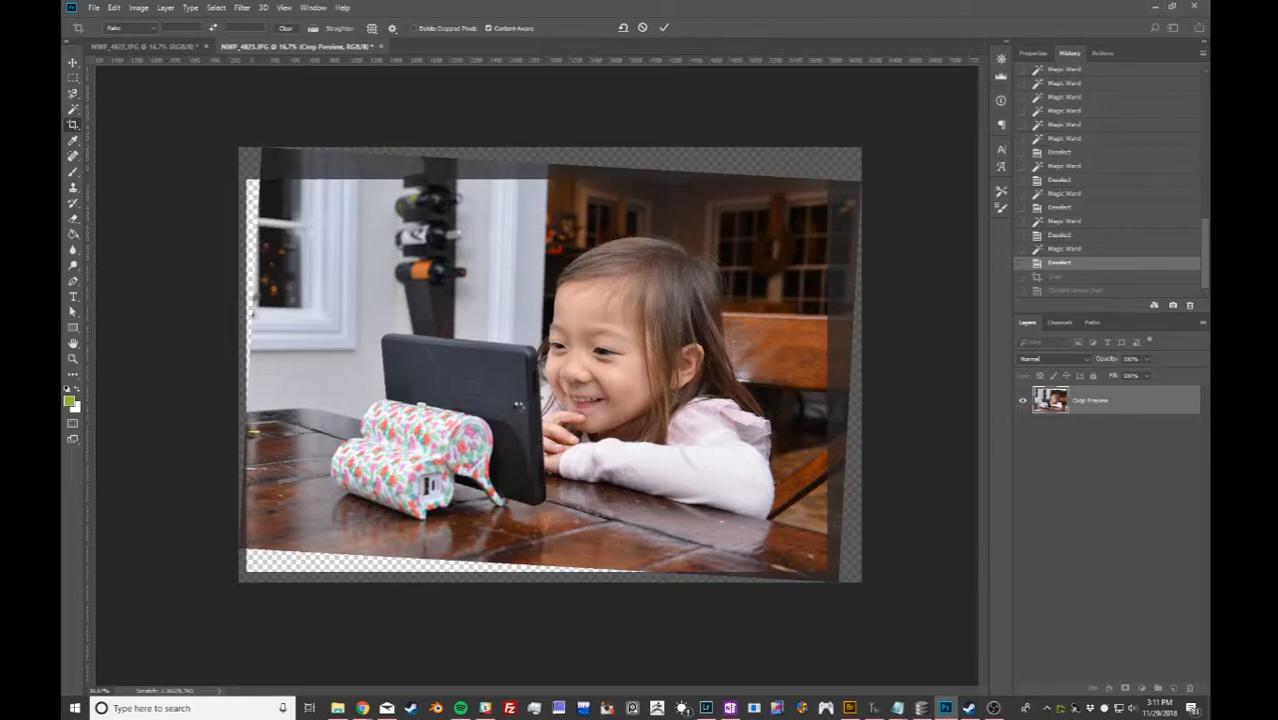
key("Return")
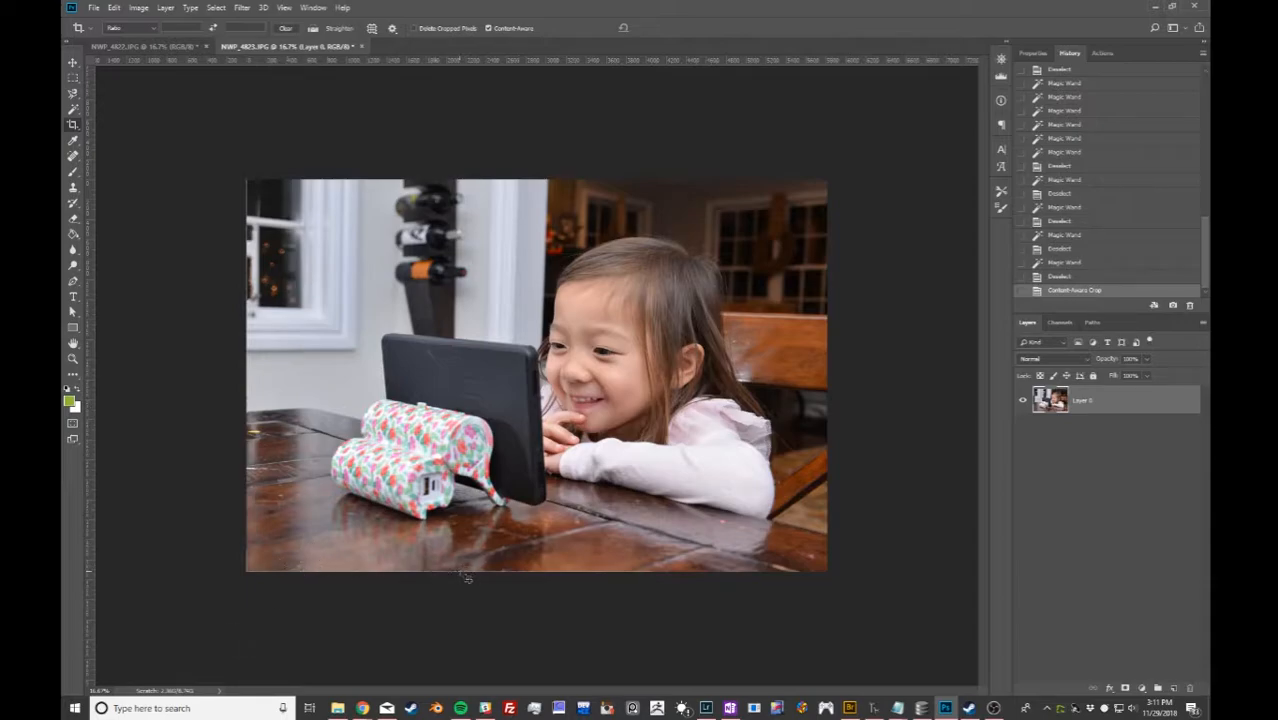
Switch to the Move tool and revert the photo to its opening history snapshot, NWP_4823.JPG.
left_click(72, 62)
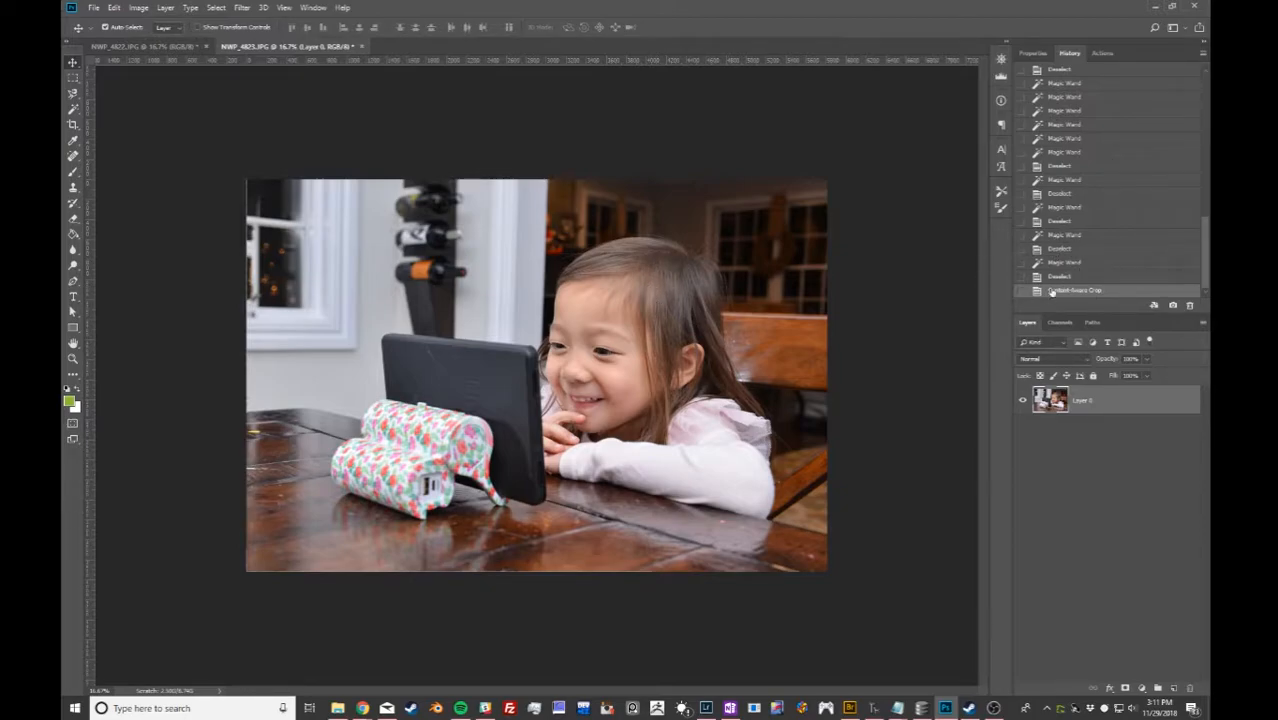
scroll(1081, 236, "up", 10)
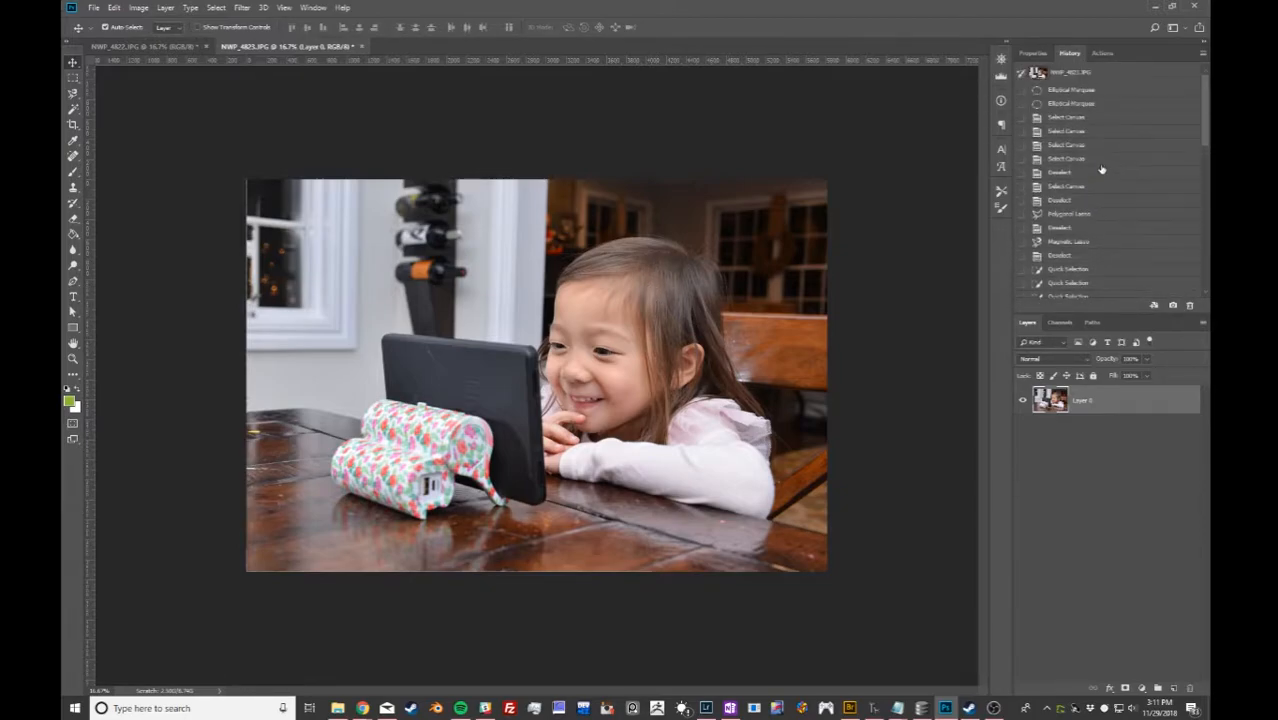
left_click(1080, 73)
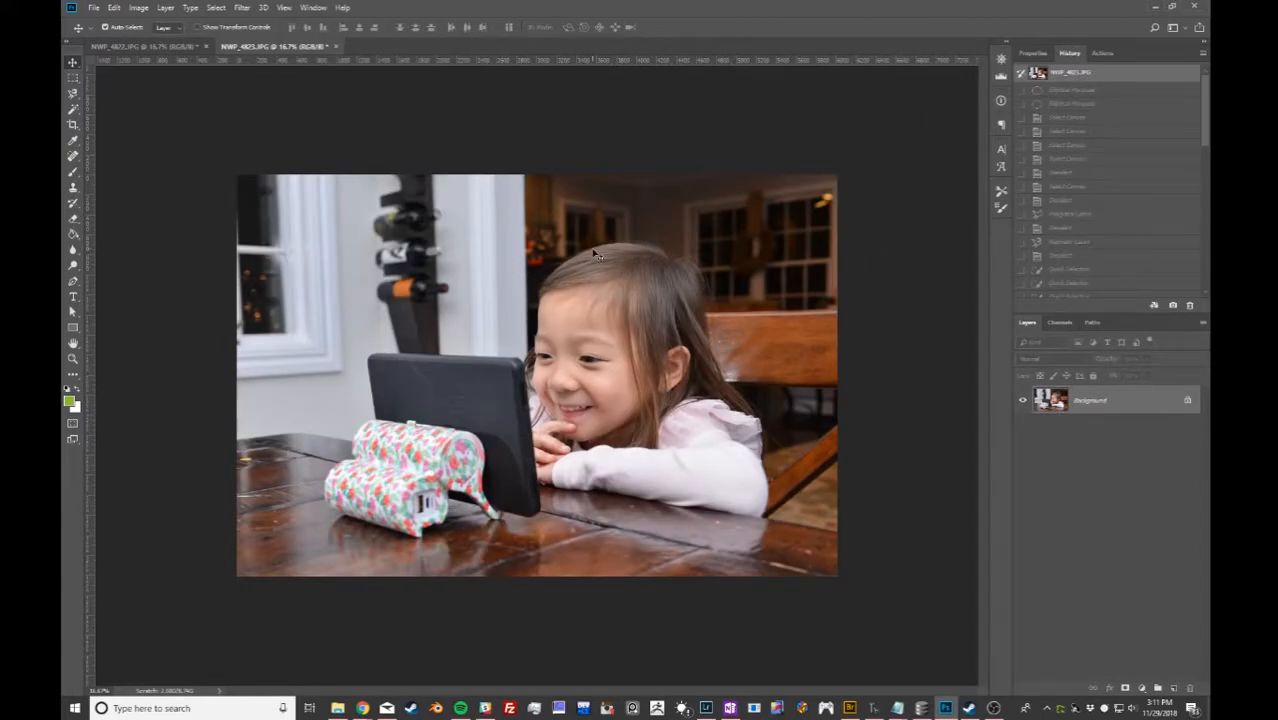
left_click(72, 125)
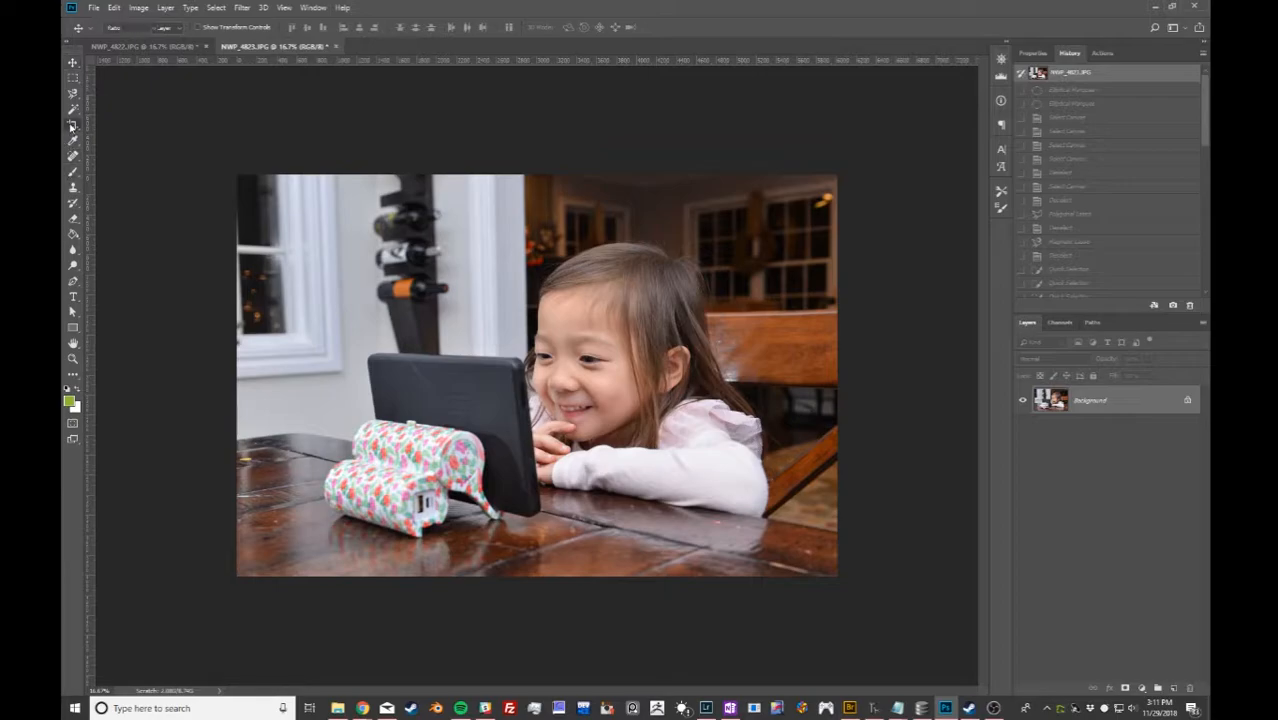
left_click(72, 125)
left_click(72, 125)
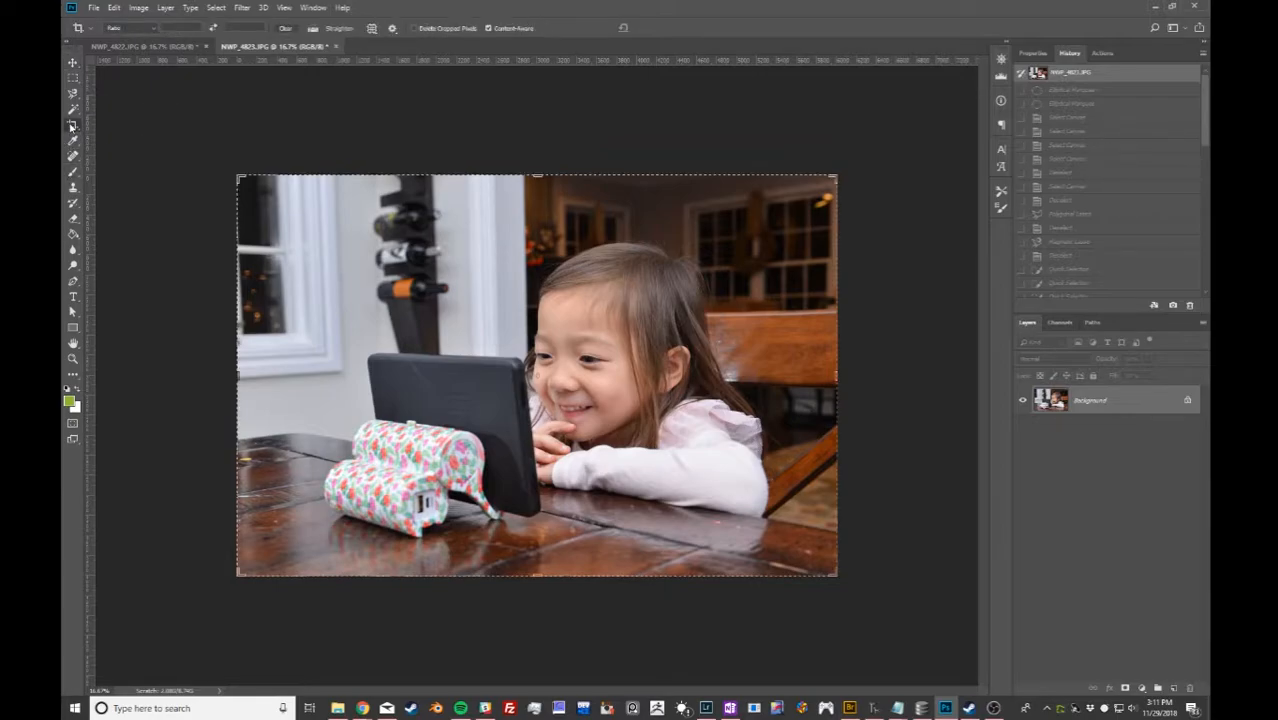
left_click(72, 64)
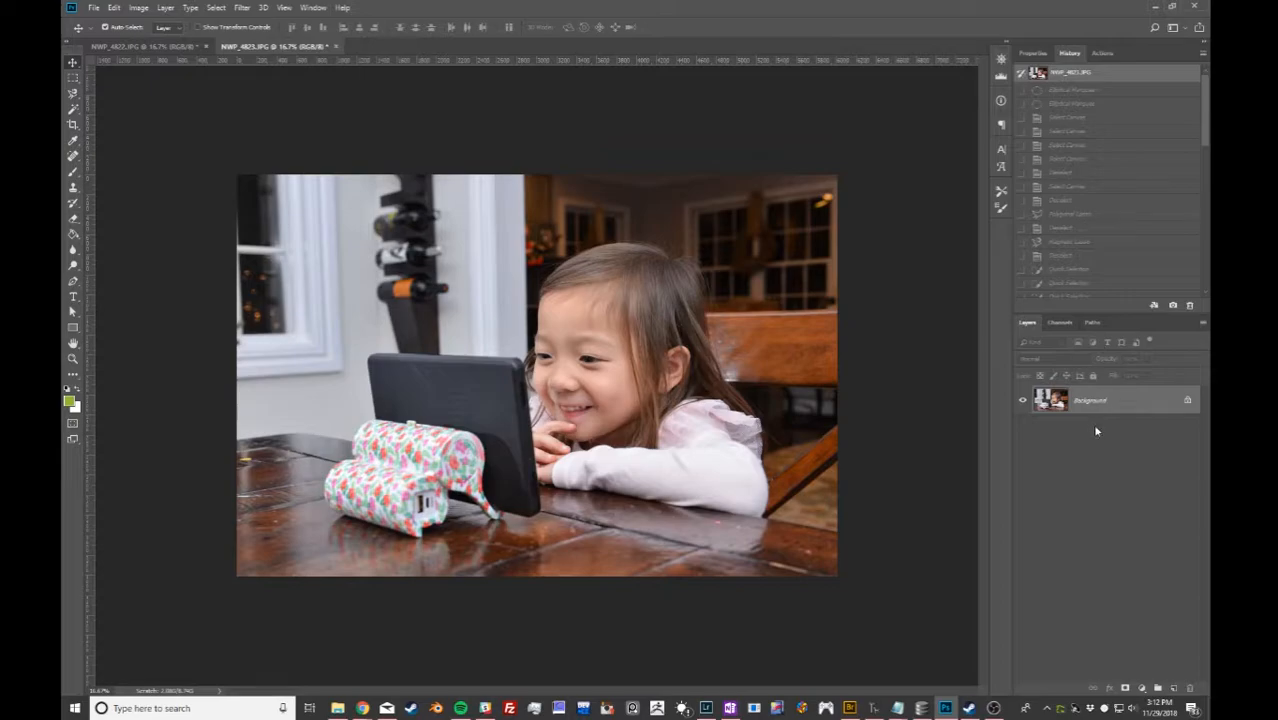
Expand and collapse both docked panel columns to show their full and icon-only views.
left_click(1006, 44)
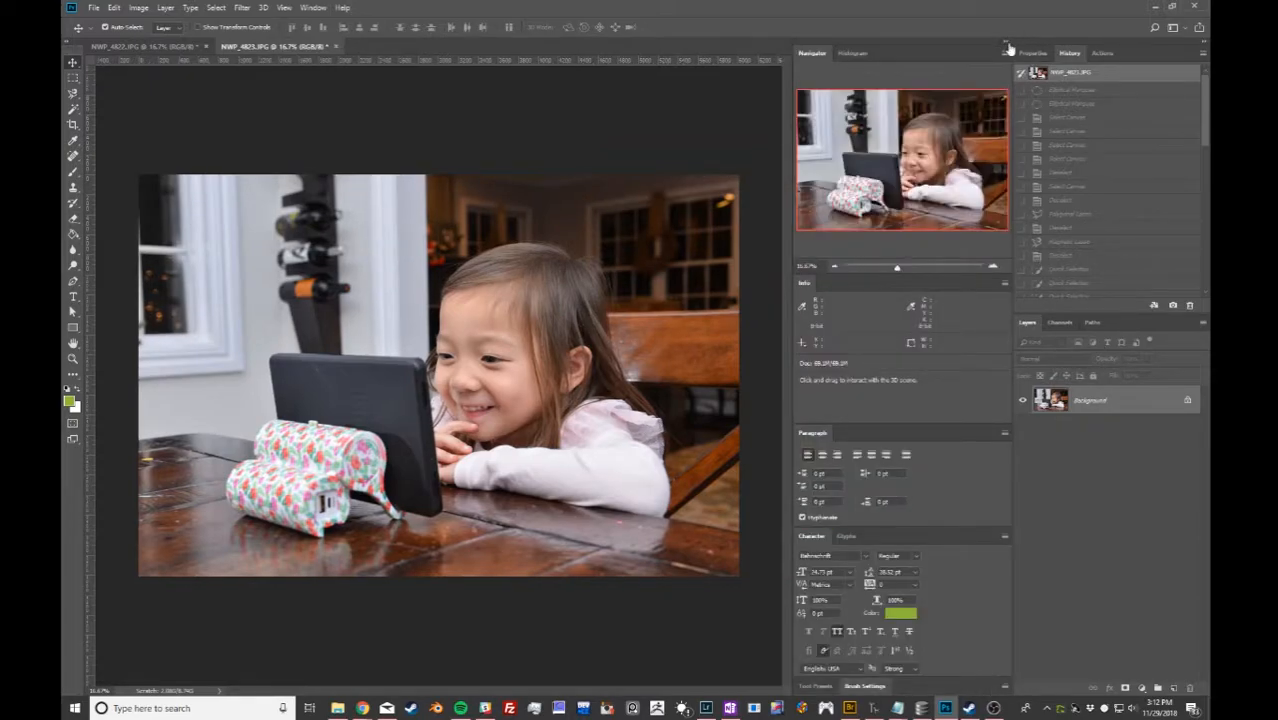
left_click(1006, 44)
left_click(1205, 40)
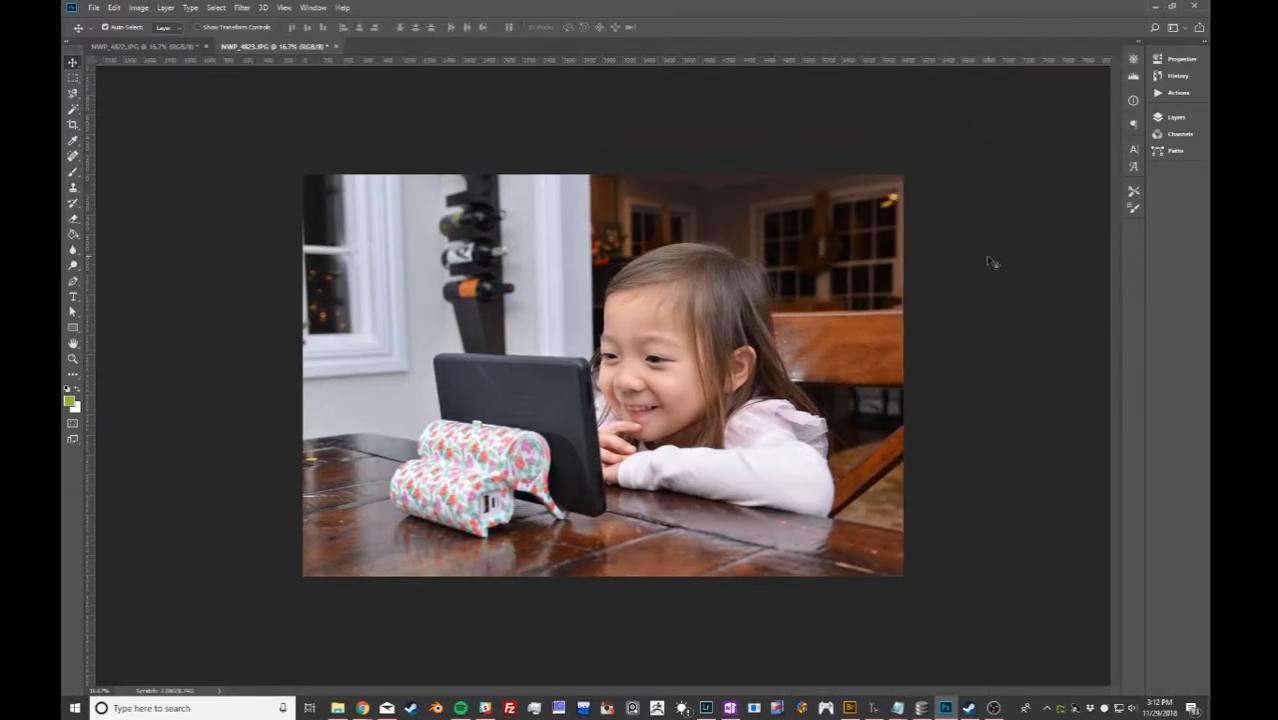
left_click(1202, 44)
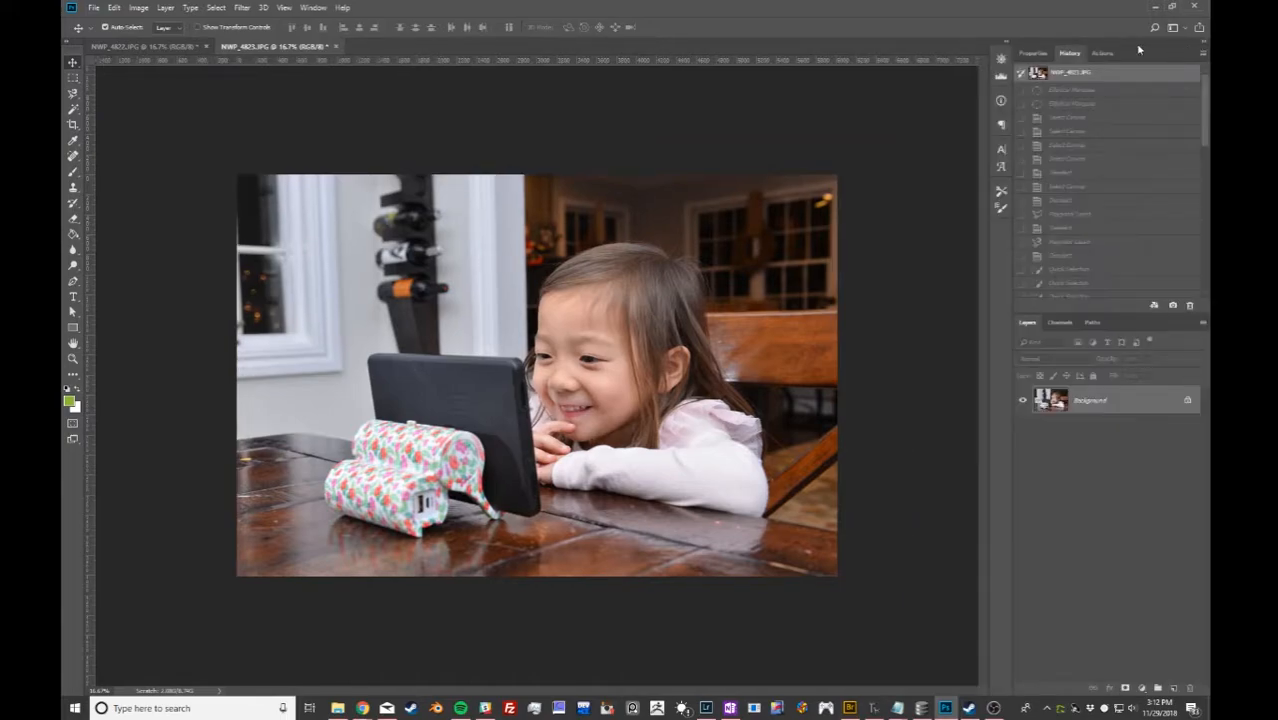
left_click(1007, 45)
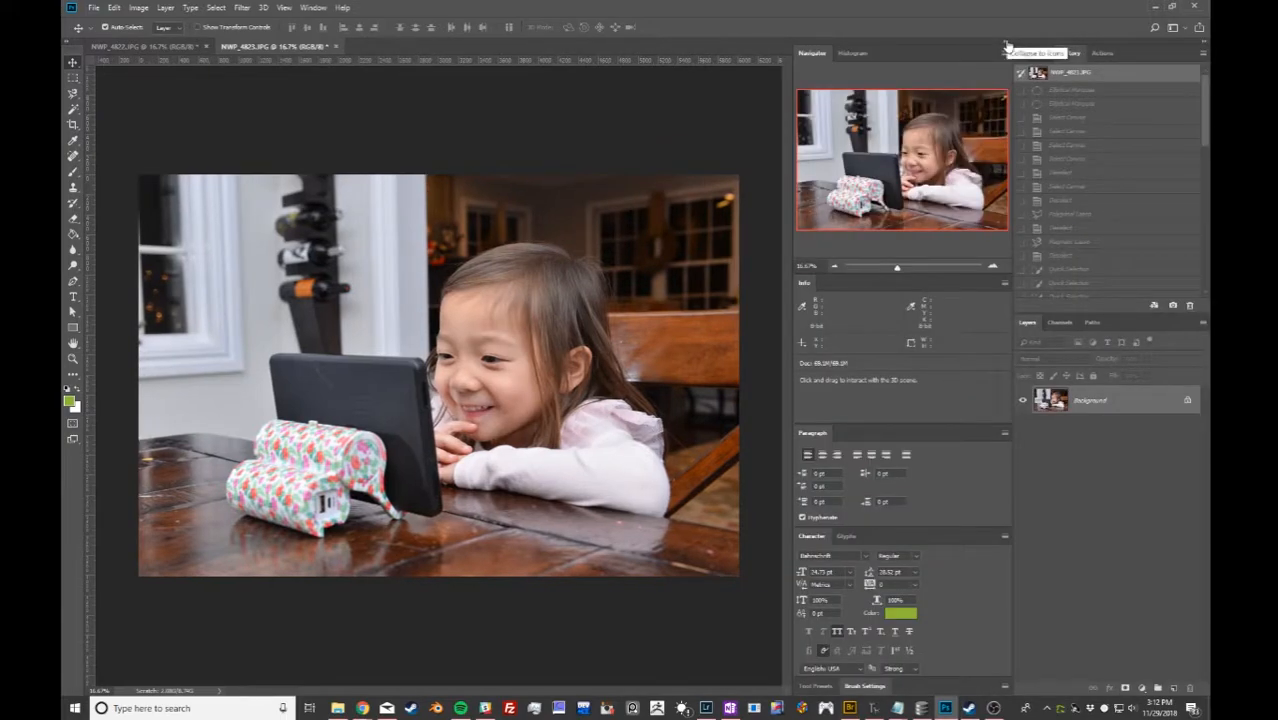
left_click(1007, 46)
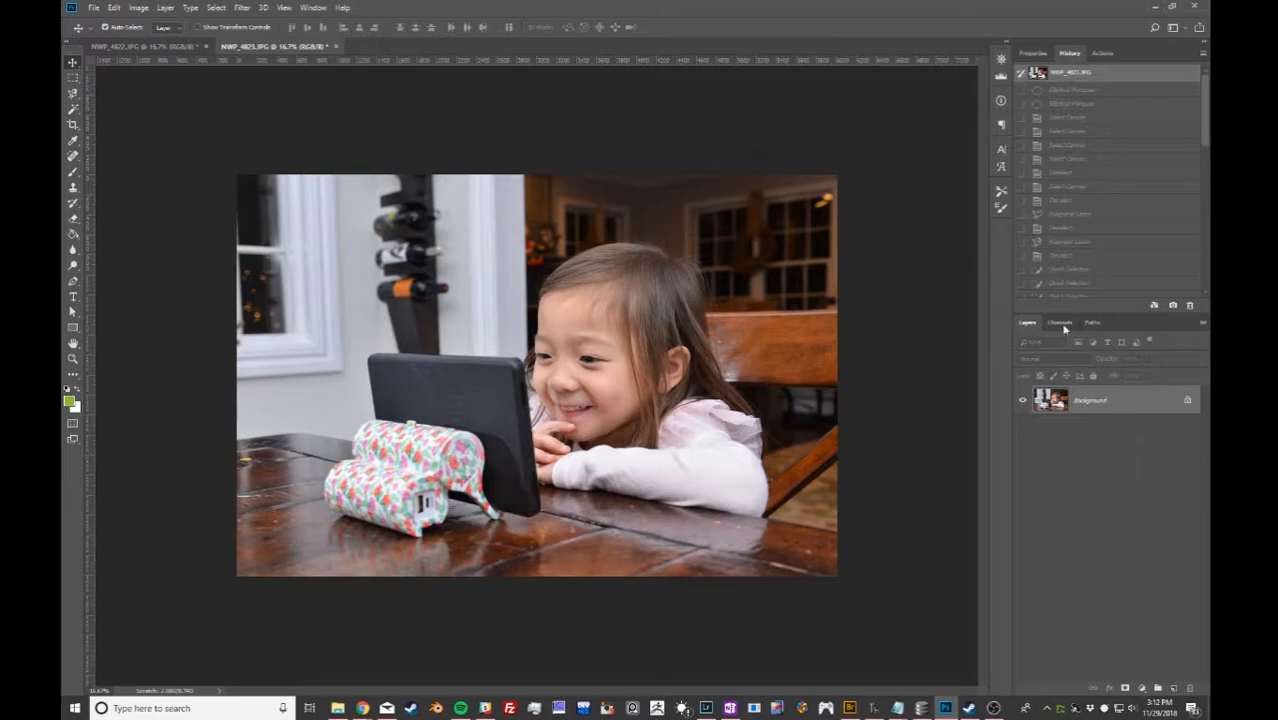
View the Properties, History and Actions panels, return to History, and look over the list of available panels.
left_click(1035, 53)
left_click(1069, 53)
left_click(1103, 53)
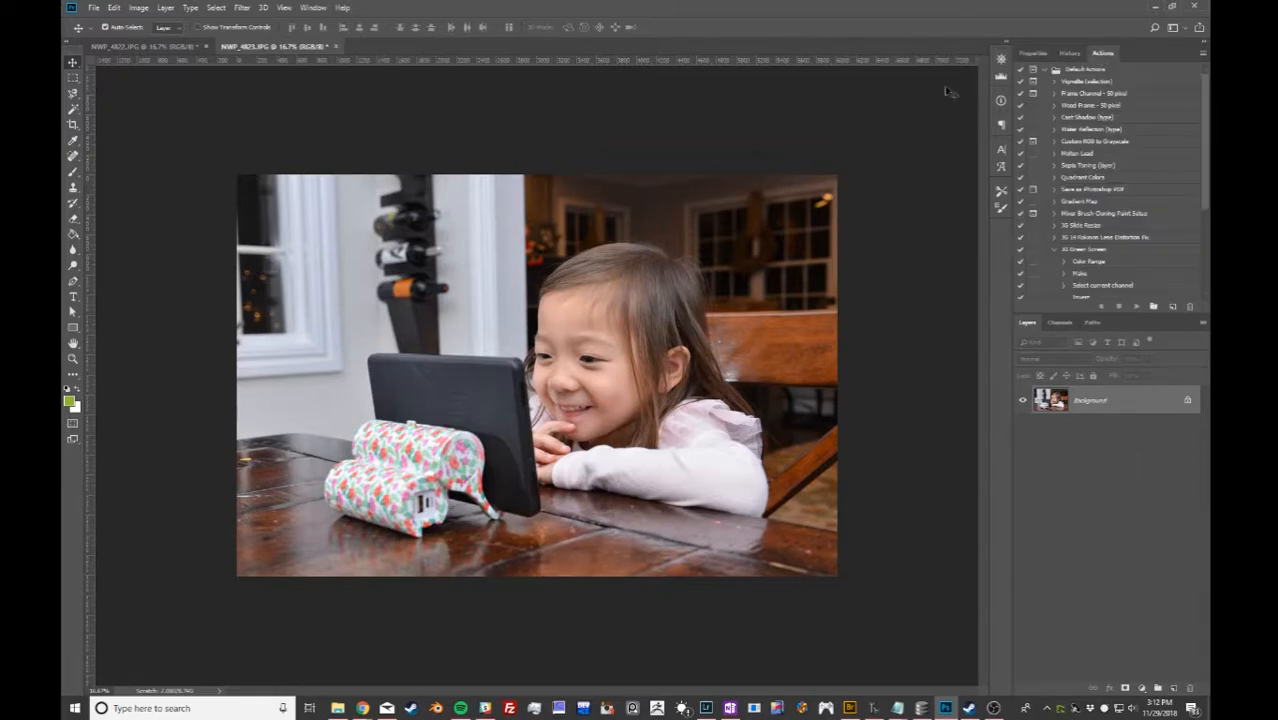
left_click(1068, 53)
left_click(313, 7)
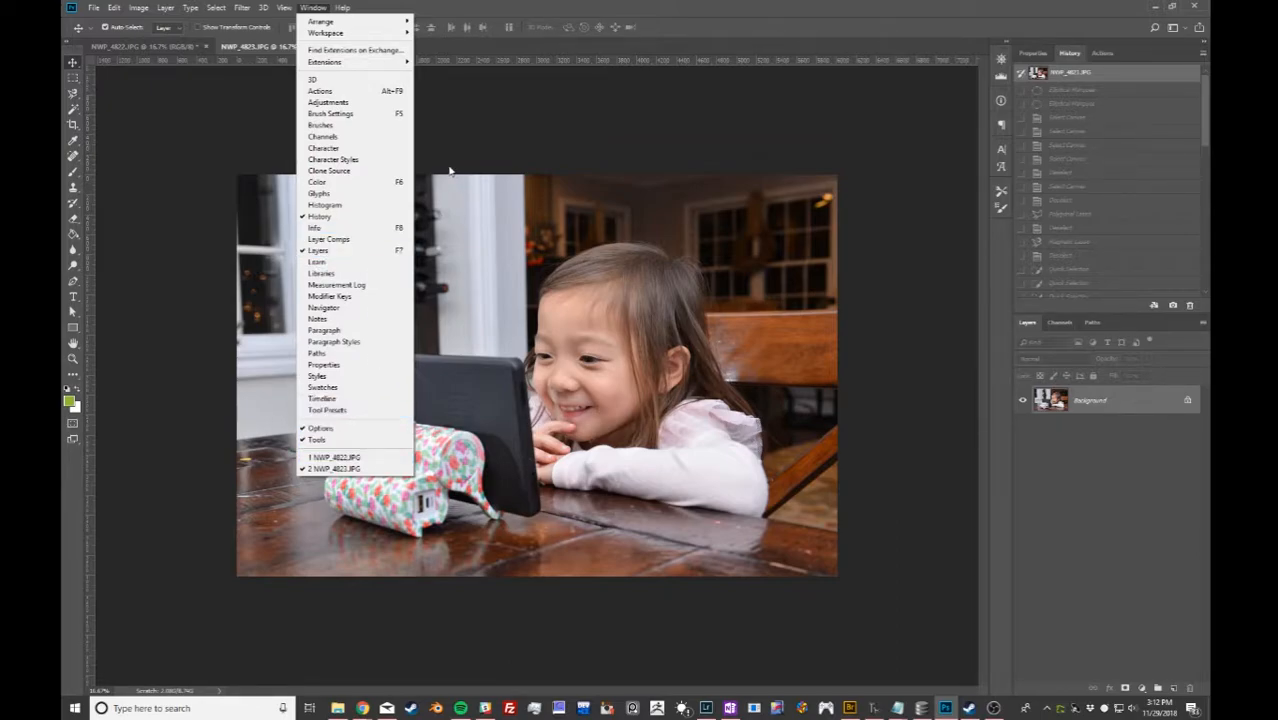
left_click(607, 110)
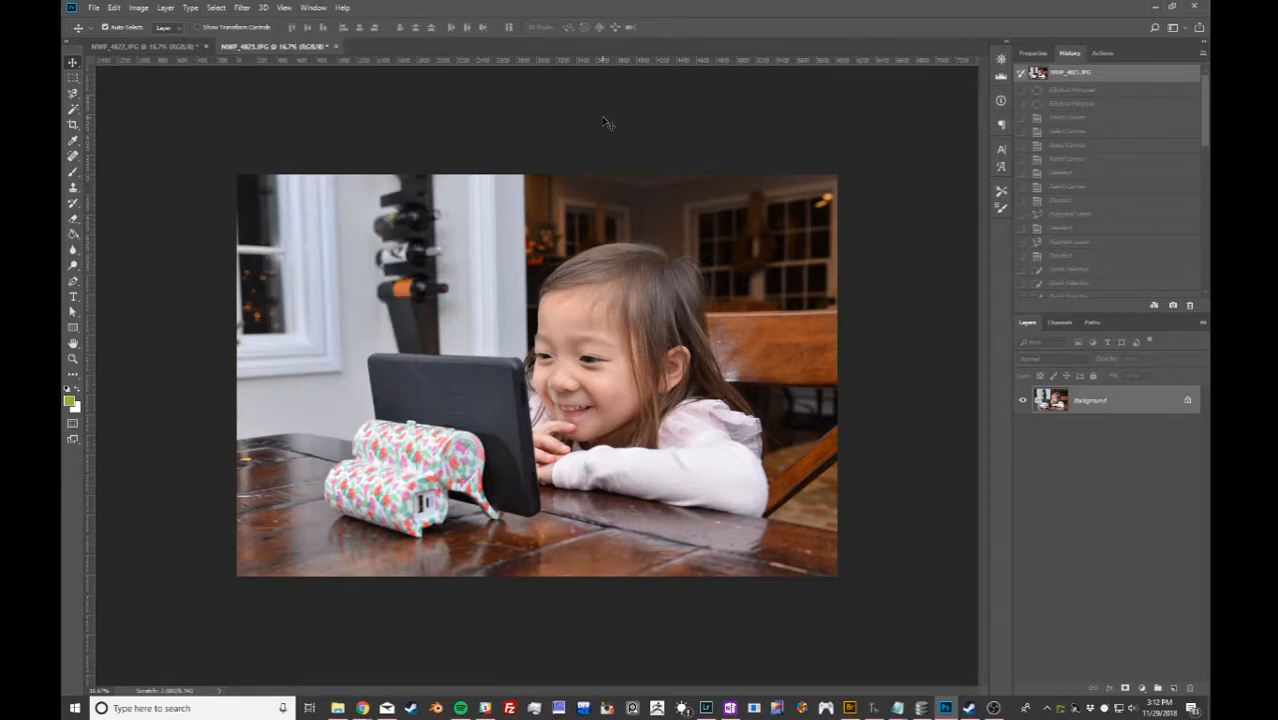
Step through the early history states from the Elliptical Marquee and Select Canvas entries to the first Quick Selection, ending on the first Elliptical Marquee.
left_click(1077, 105)
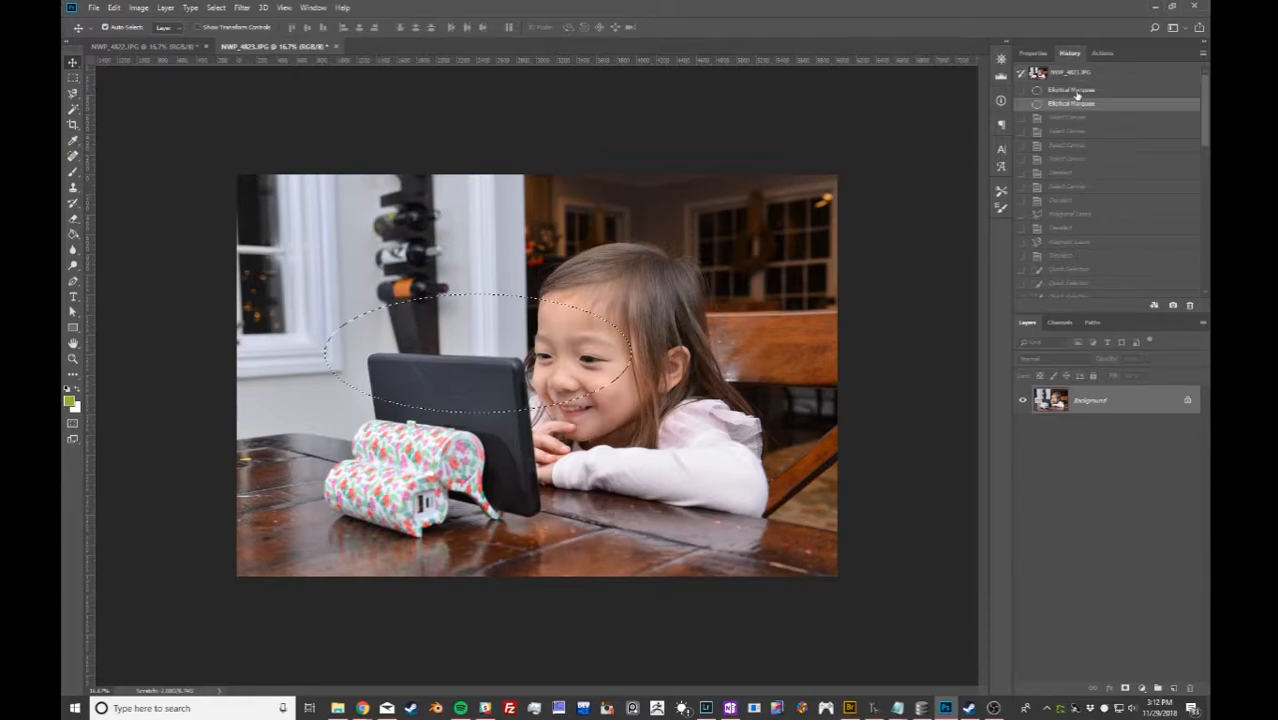
left_click(1072, 90)
left_click(1077, 145)
left_click(1088, 187)
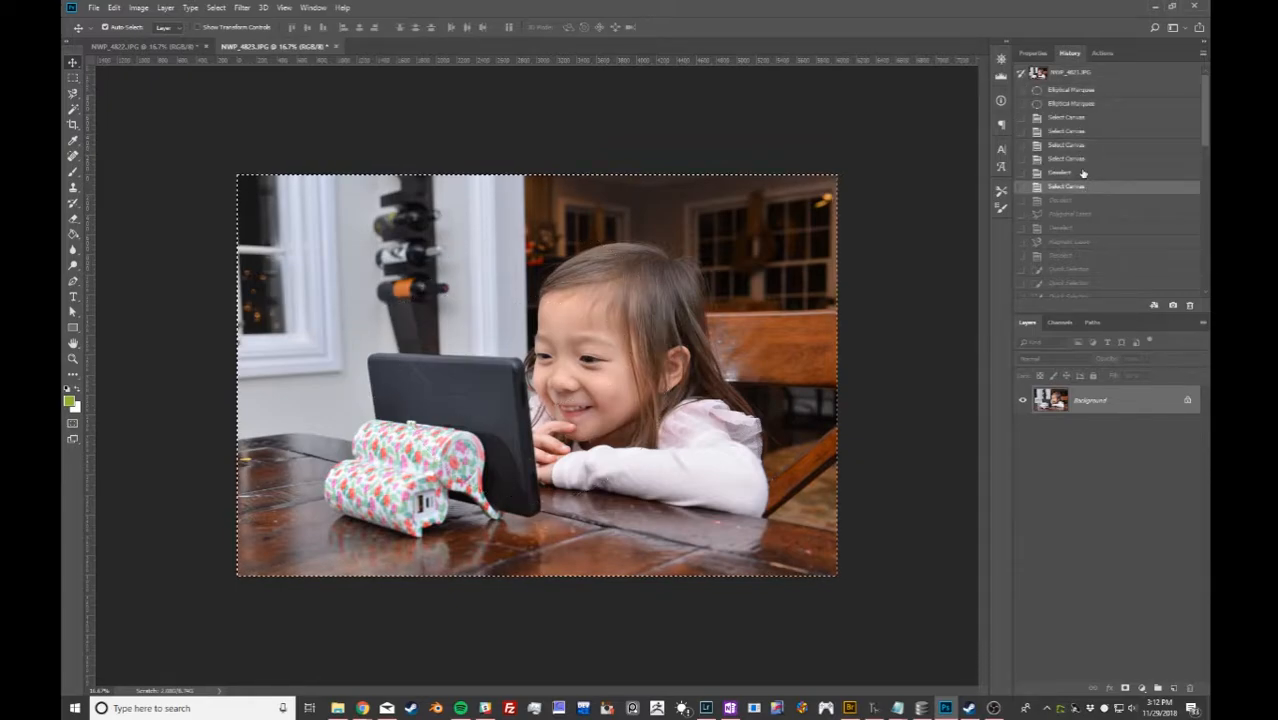
left_click(1084, 242)
left_click(1094, 257)
scroll(1086, 216, "down", 3)
left_click(1084, 218)
scroll(1086, 247, "up", 3)
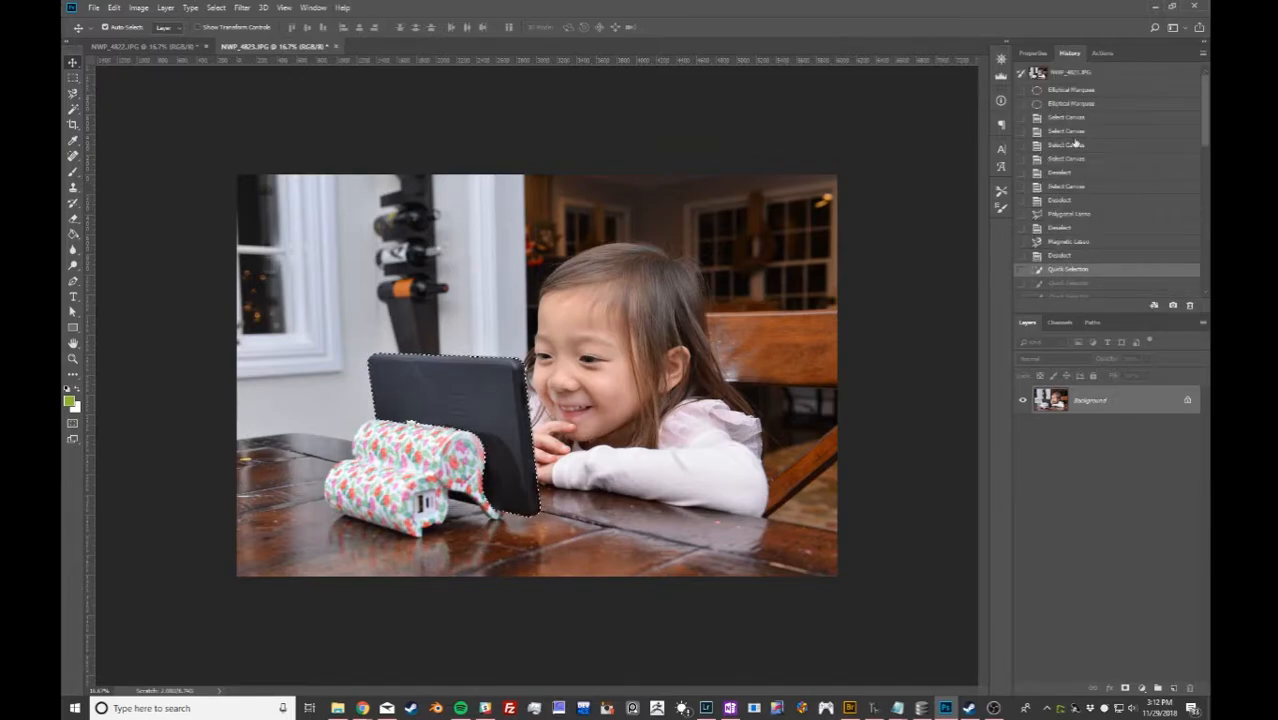
left_click(1068, 90)
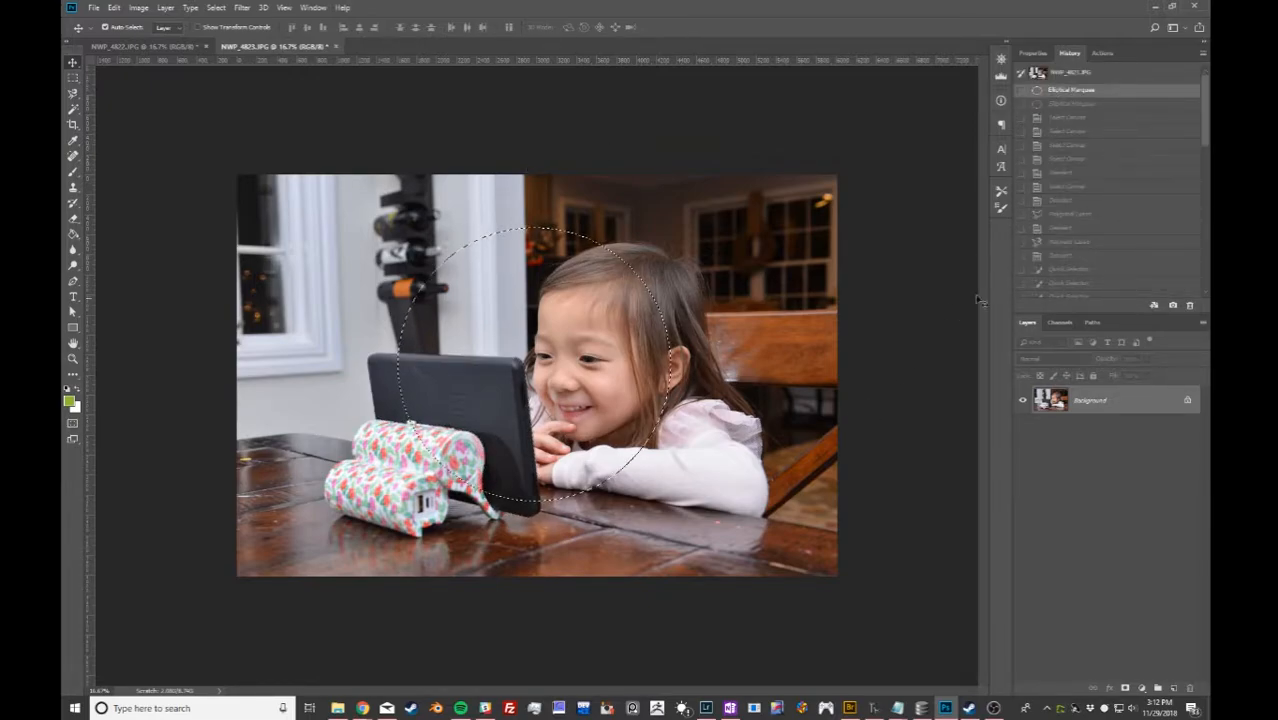
Browse the Magic Wand and Rectangular Marquee states further down the history to review those selections on the photo.
scroll(1090, 245, "down", 10)
left_click(1080, 268)
left_click(1089, 298)
left_click(1089, 240)
left_click(1090, 192)
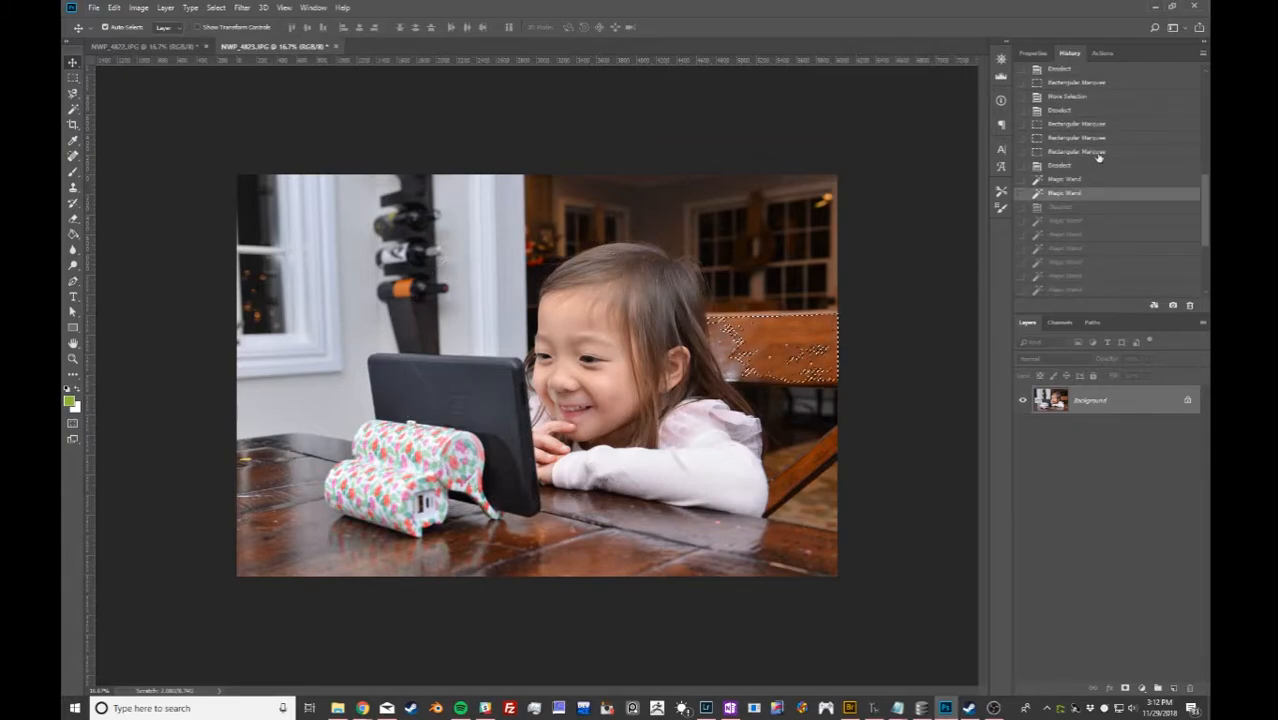
left_click(1093, 152)
scroll(1090, 200, "up", 3)
left_click(1090, 194)
Compare the photo at the final Content-Aware Crop history state with the Deselect state just before it.
left_click_drag(1205, 185, 1208, 302)
left_click(1098, 290)
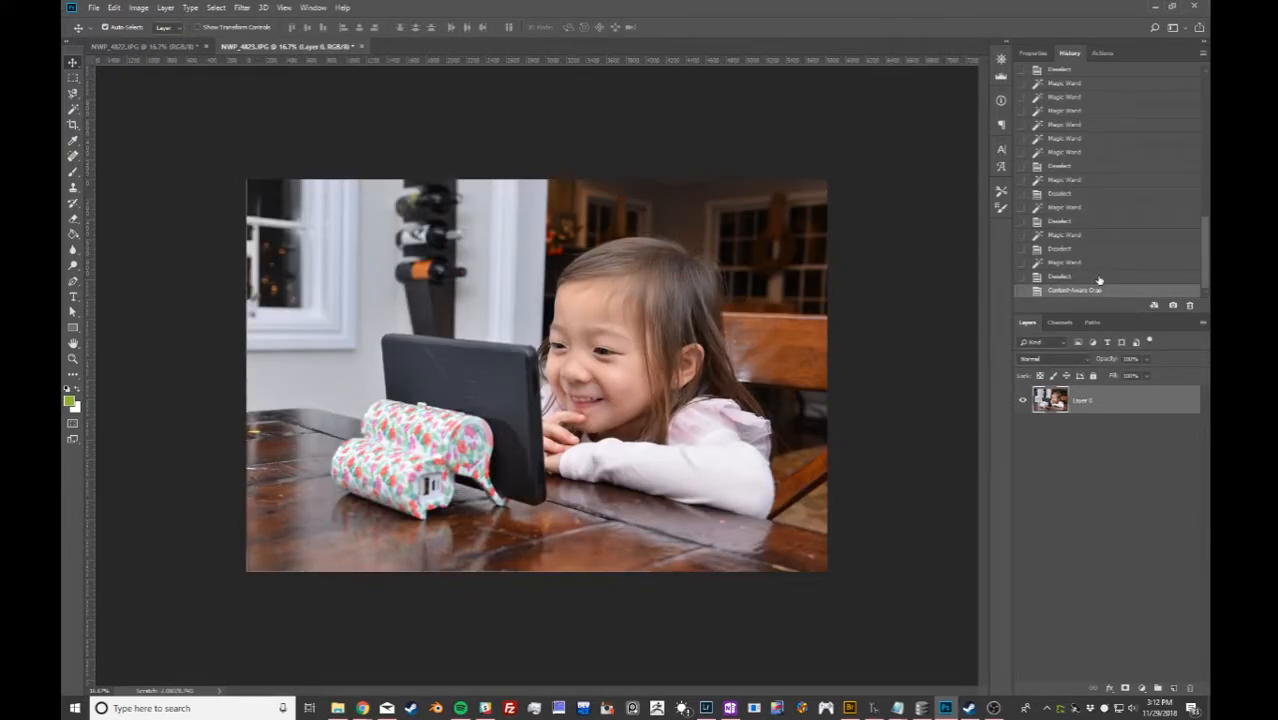
left_click(1098, 277)
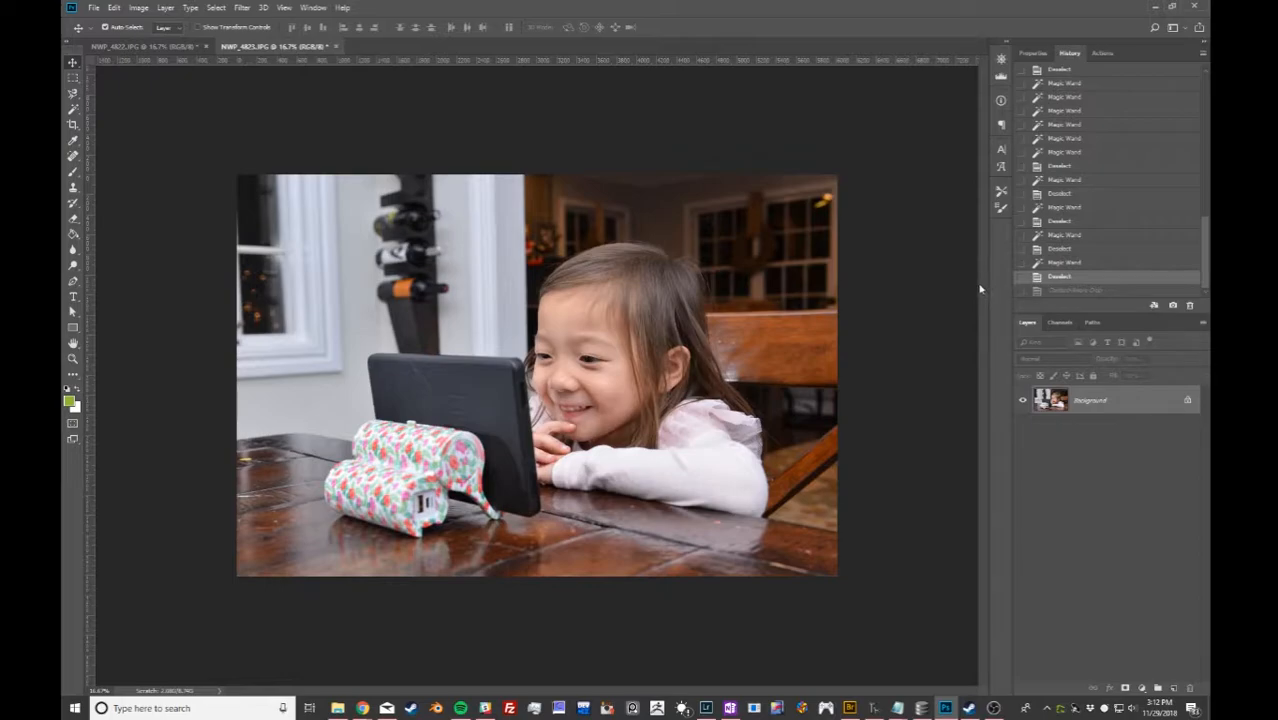
Go back to the last Magic Wand state before the crop and deselect its selection with the Move tool active.
left_click(1116, 265)
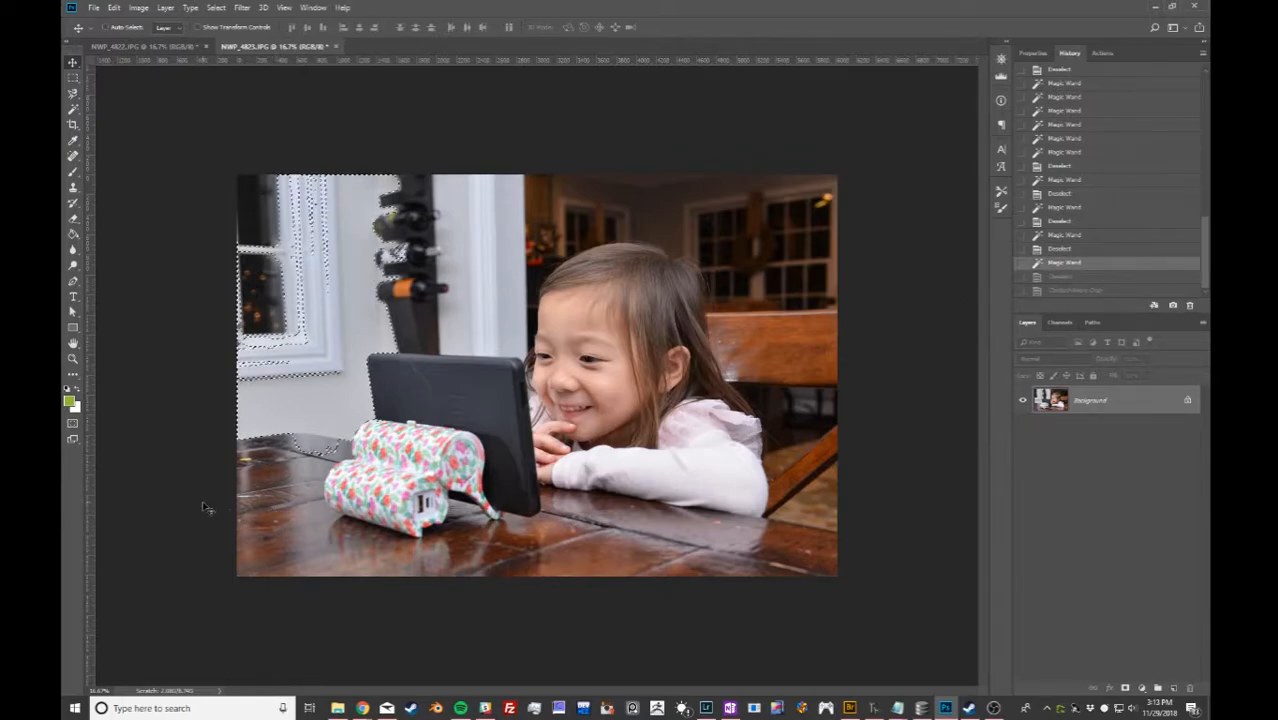
left_click(72, 155)
left_click(72, 62)
key("ctrl+d")
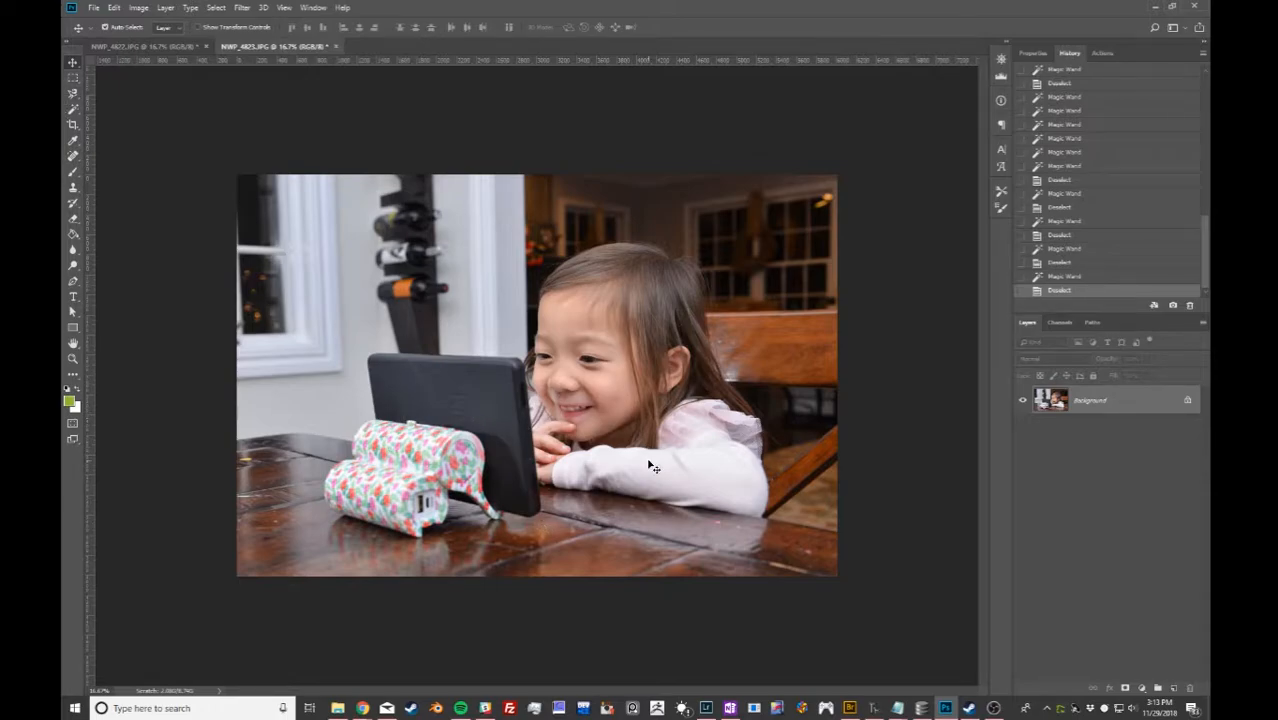
key("ctrl")
left_click(1068, 291)
Step backward through several history states, move up to an earlier Deselect state, and return to the latest Deselect state.
left_click(93, 7)
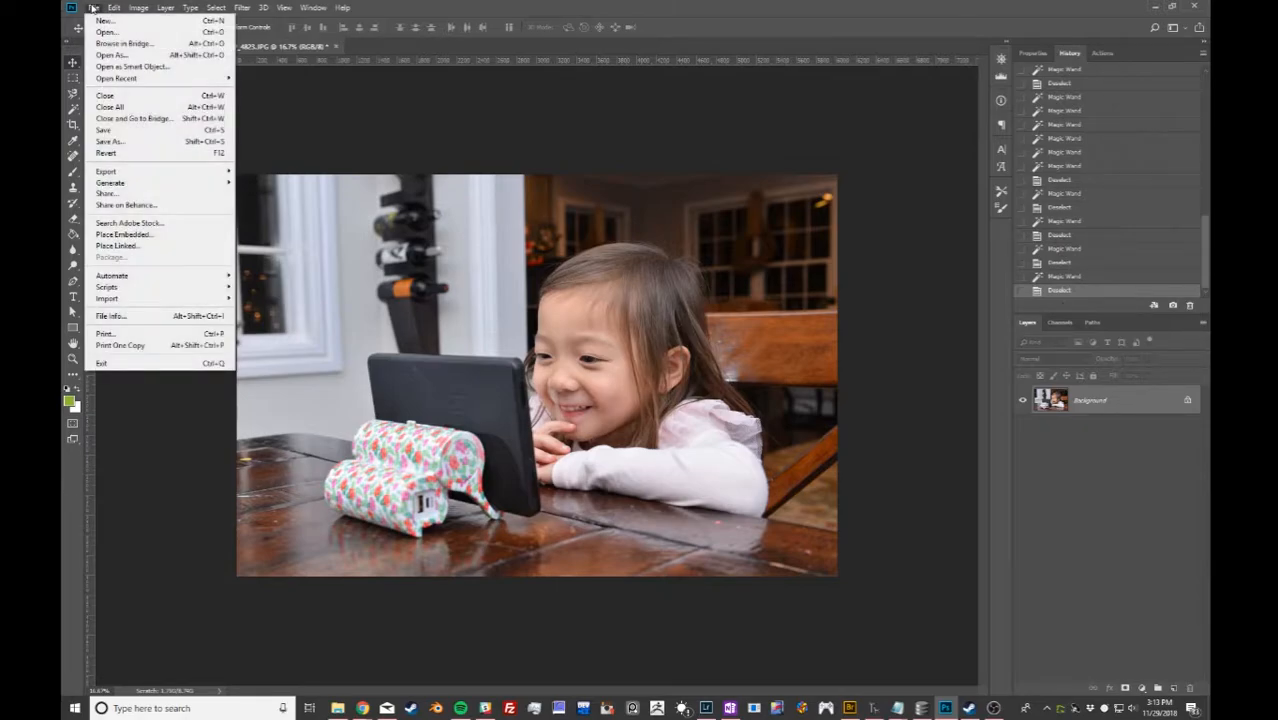
left_click(99, 7)
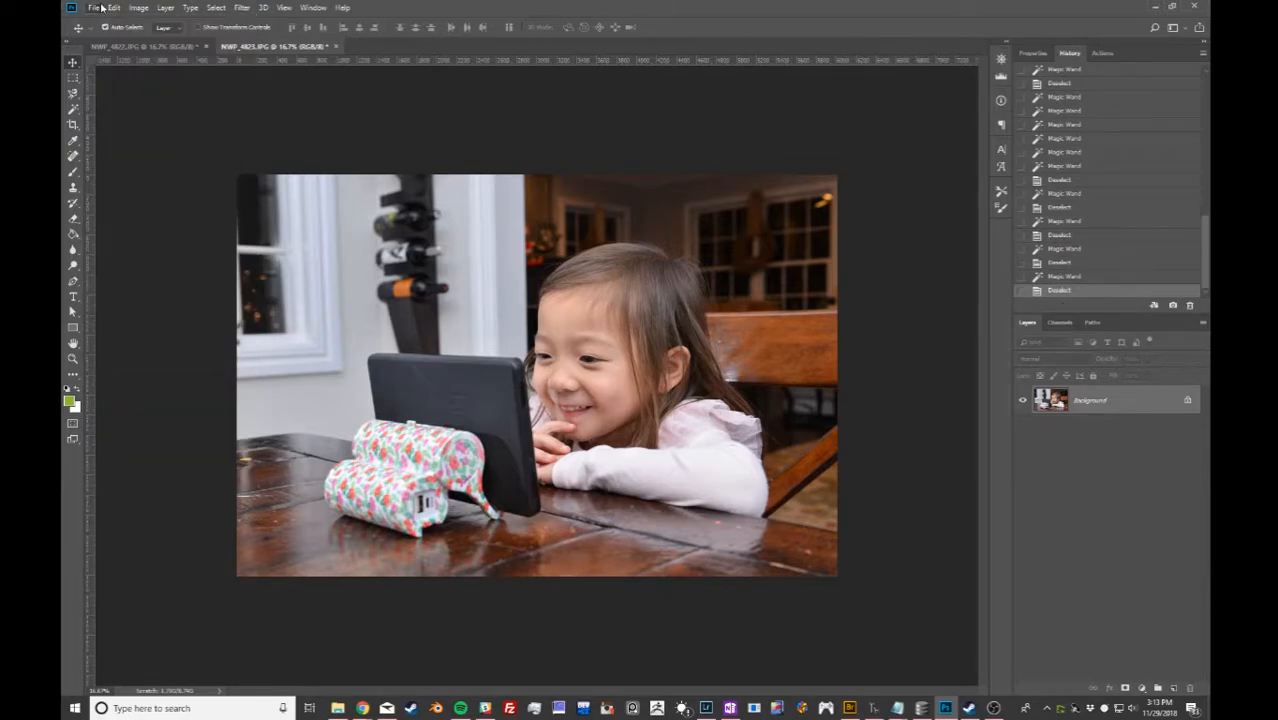
key("ctrl+alt+z")
key("ctrl+alt+z")
key("ctrl+alt+z")
key("ctrl+alt+z")
key("ctrl+alt+z")
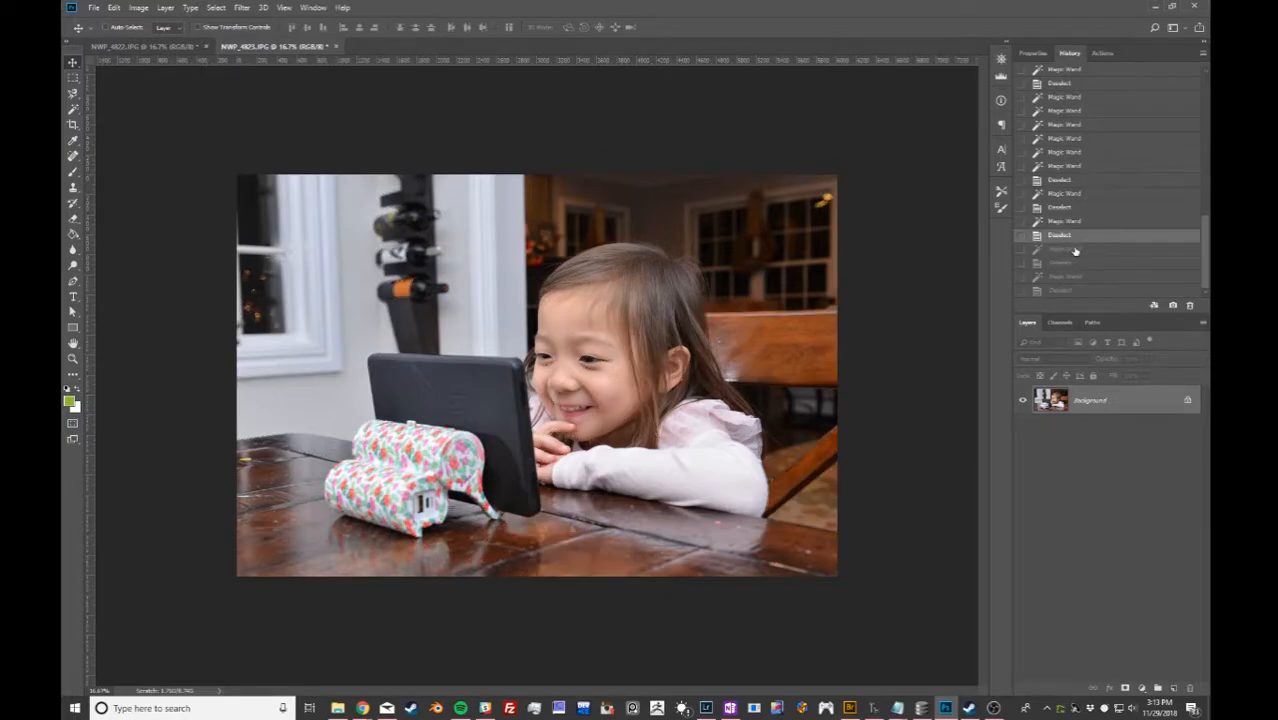
left_click_drag(1082, 220, 1086, 84)
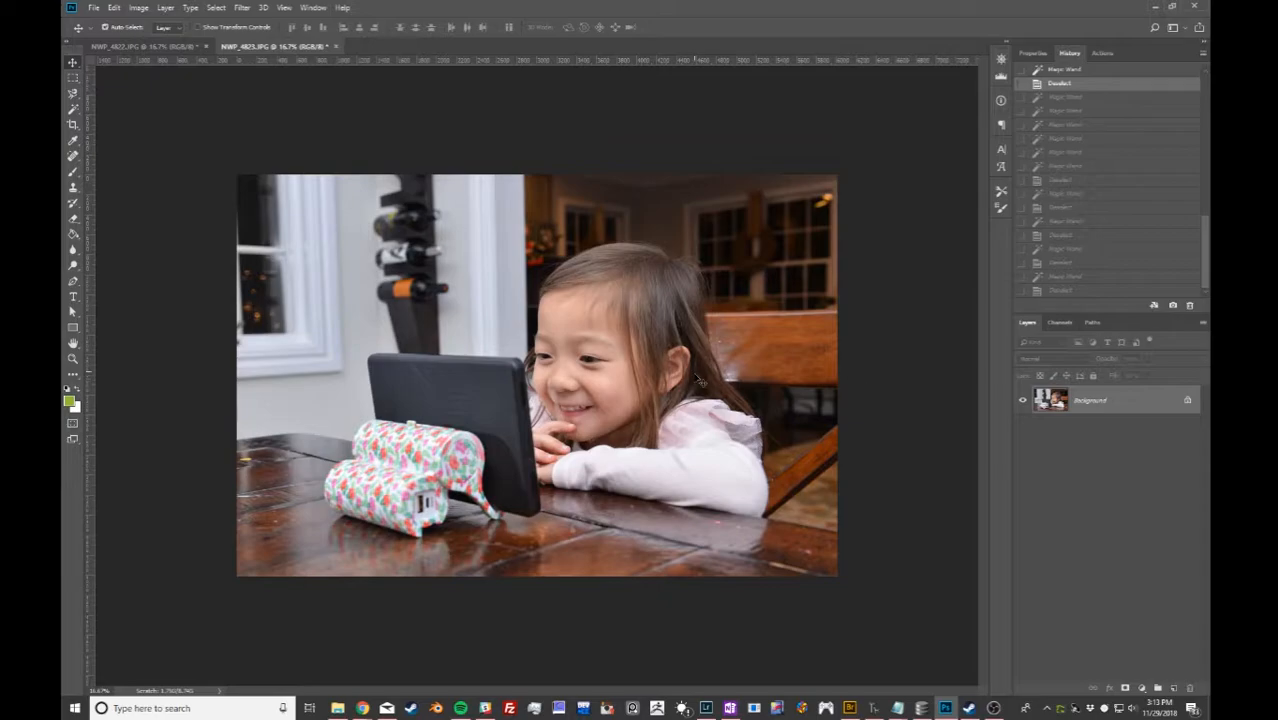
left_click(1092, 293)
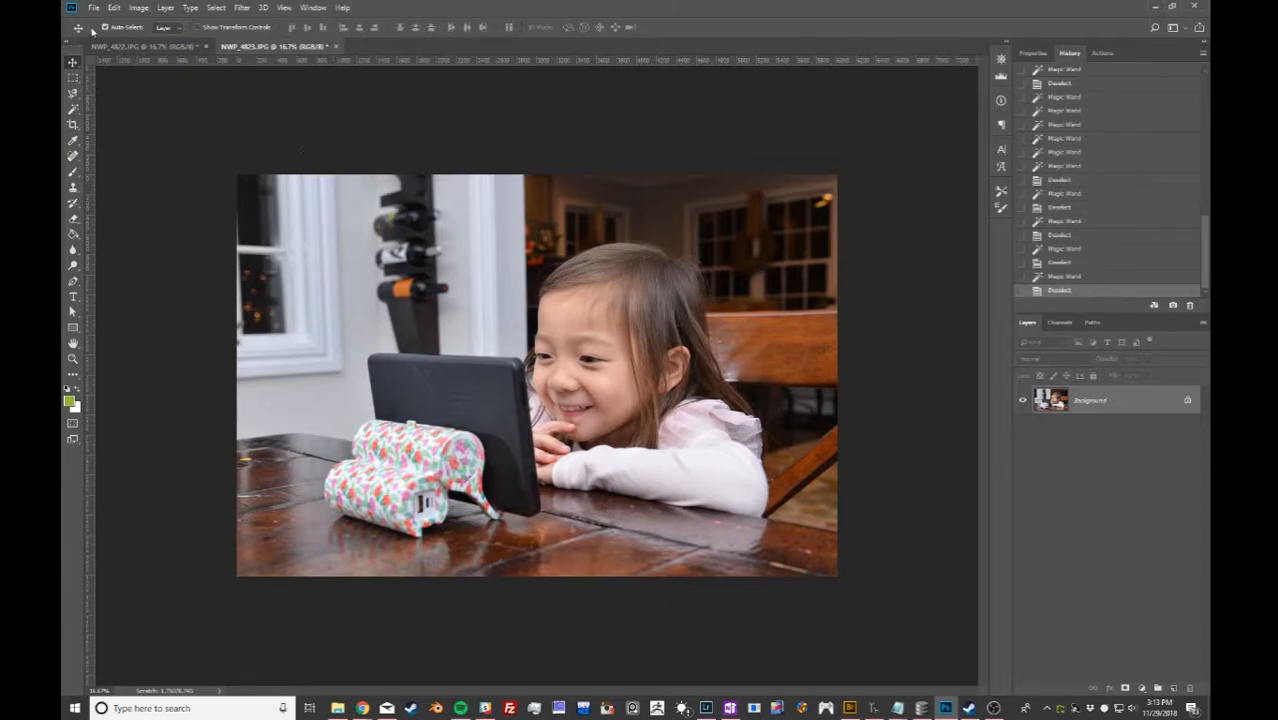
Bring up the keyboard shortcut settings, expand the Edit commands, and inspect the Undo/Redo shortcut.
left_click(94, 8)
mouse_move(113, 8)
left_click(113, 8)
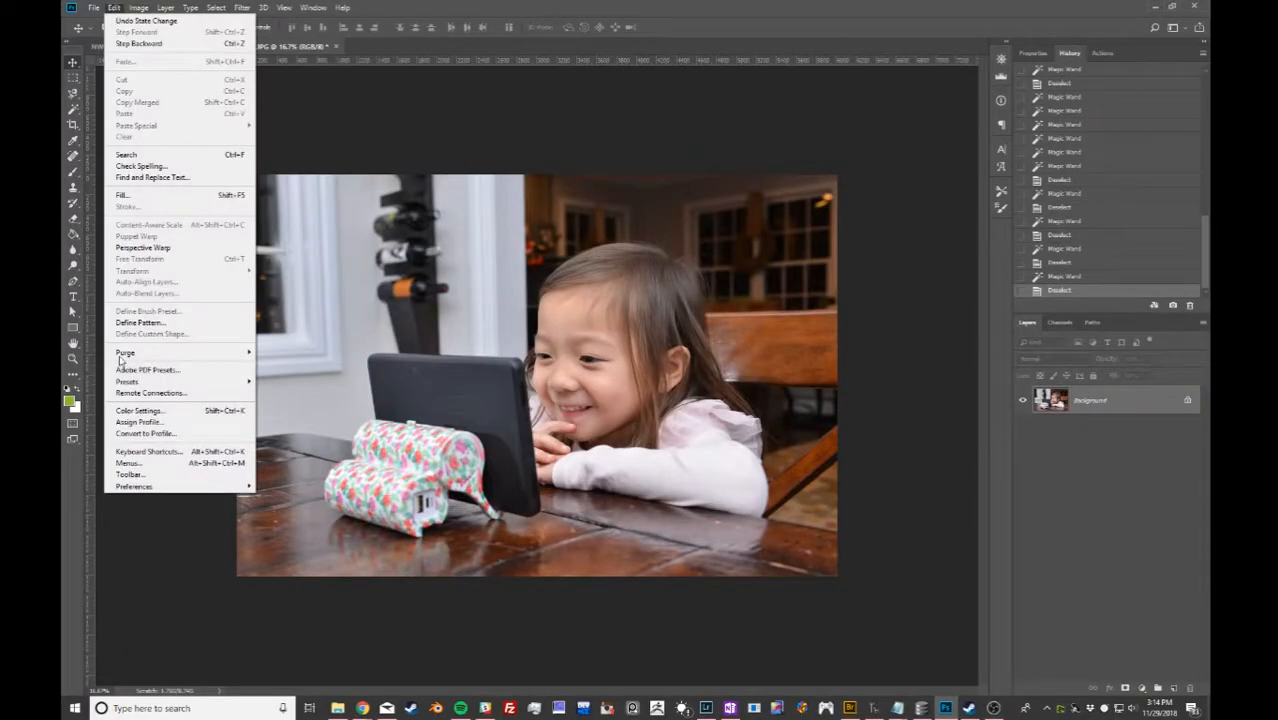
left_click(171, 451)
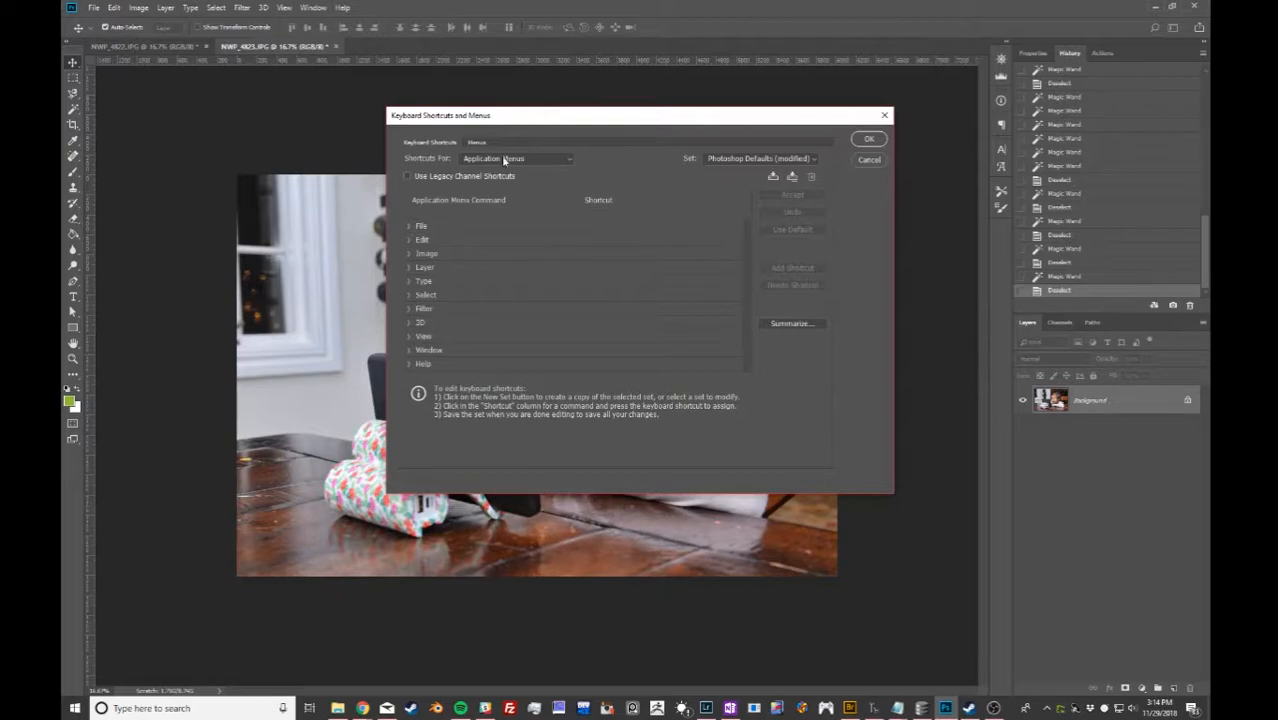
left_click(409, 240)
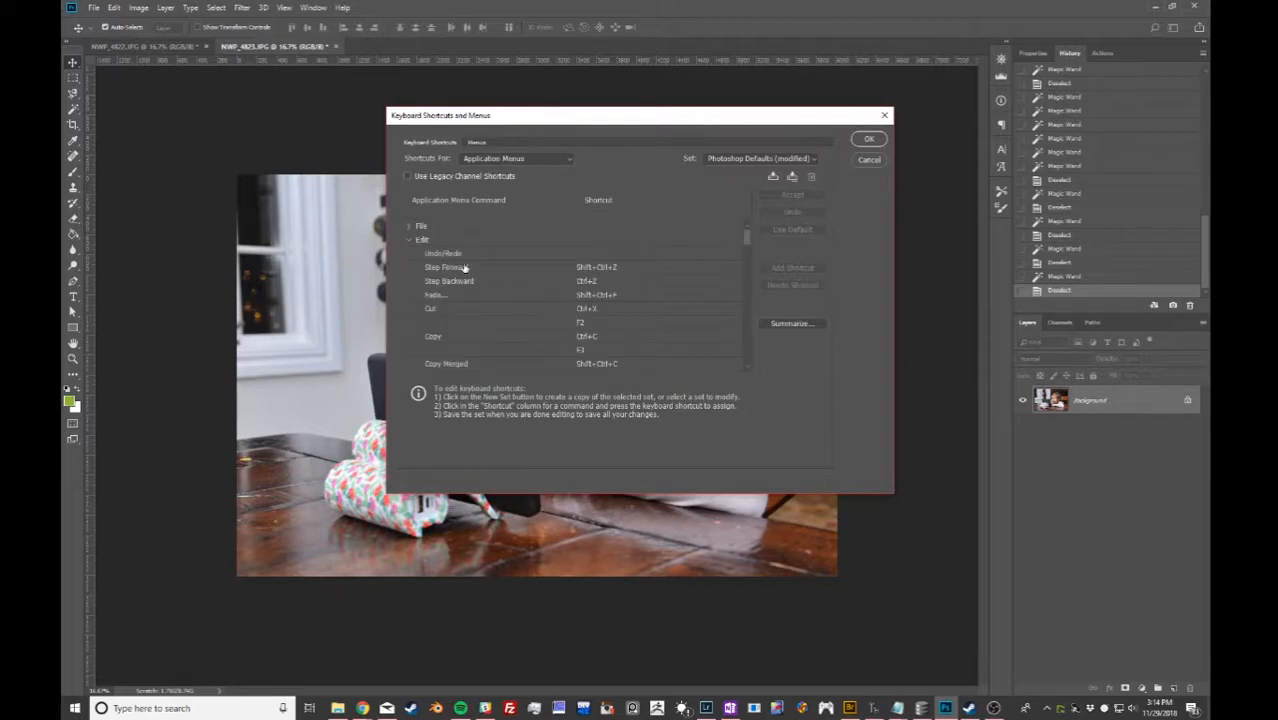
left_click(449, 255)
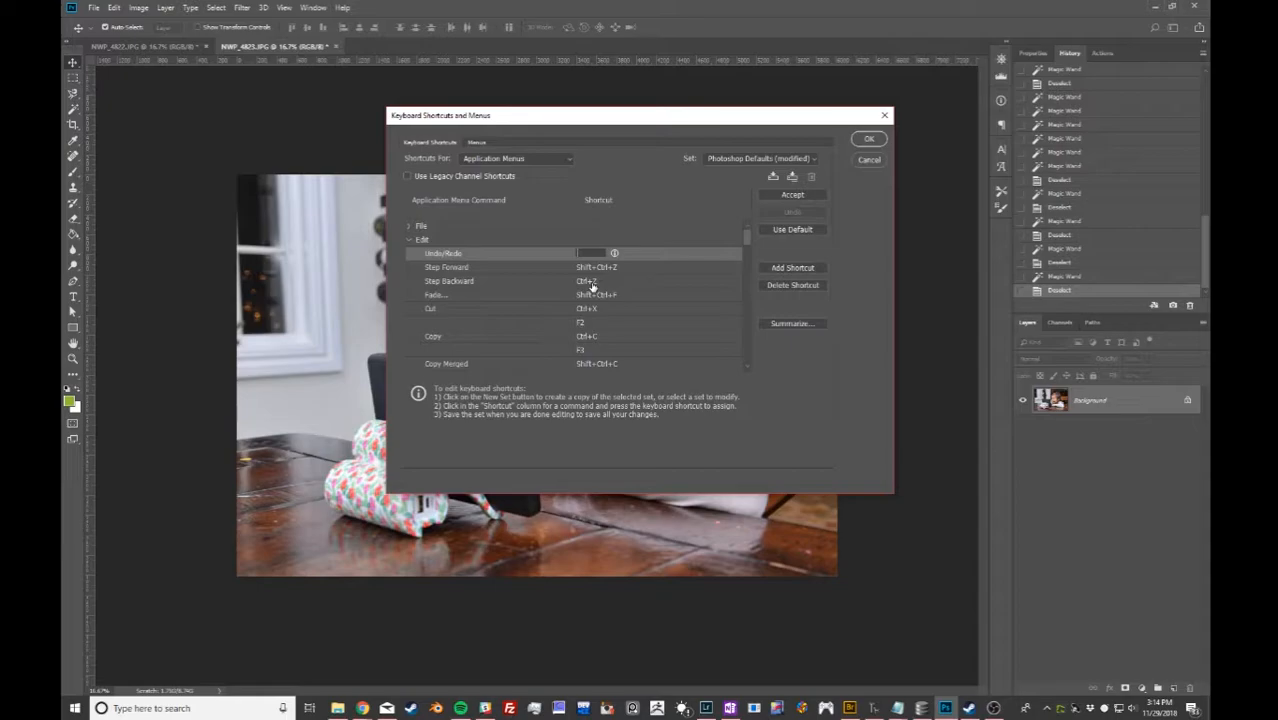
Inspect the shortcuts for Step Backward and Step Forward, and leave the shortcut settings without saving.
left_click(460, 282)
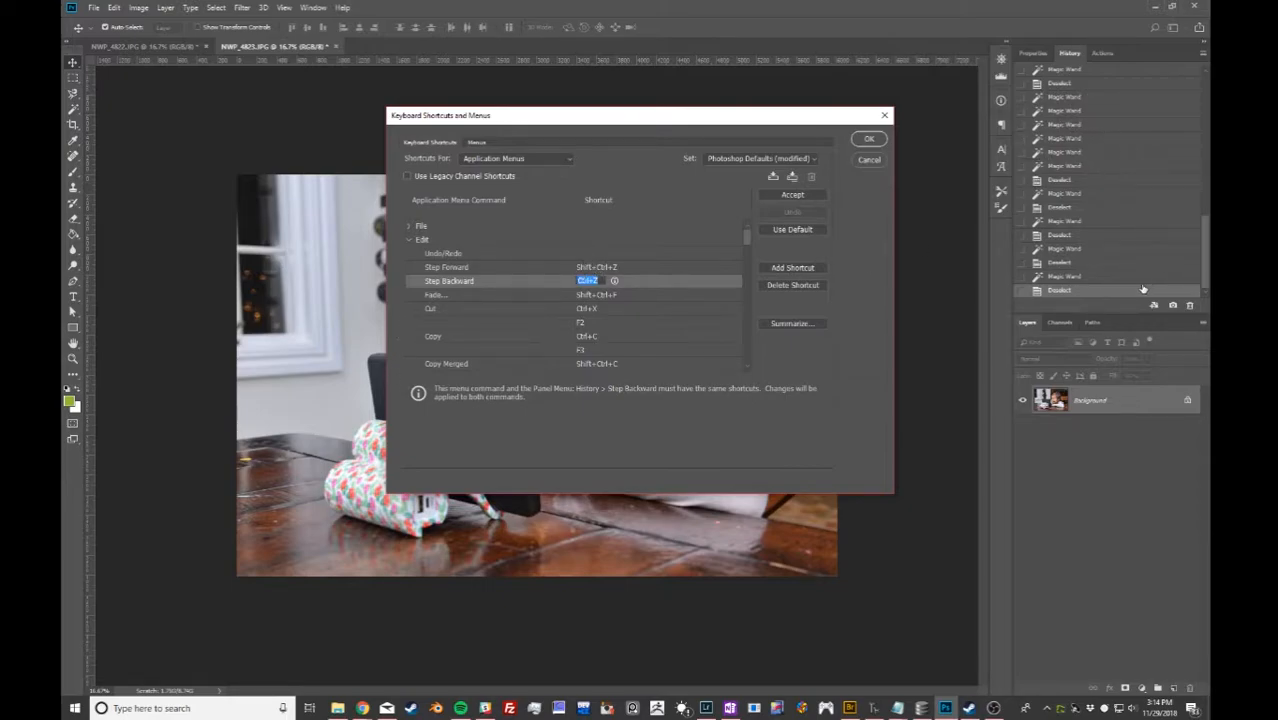
left_click(554, 268)
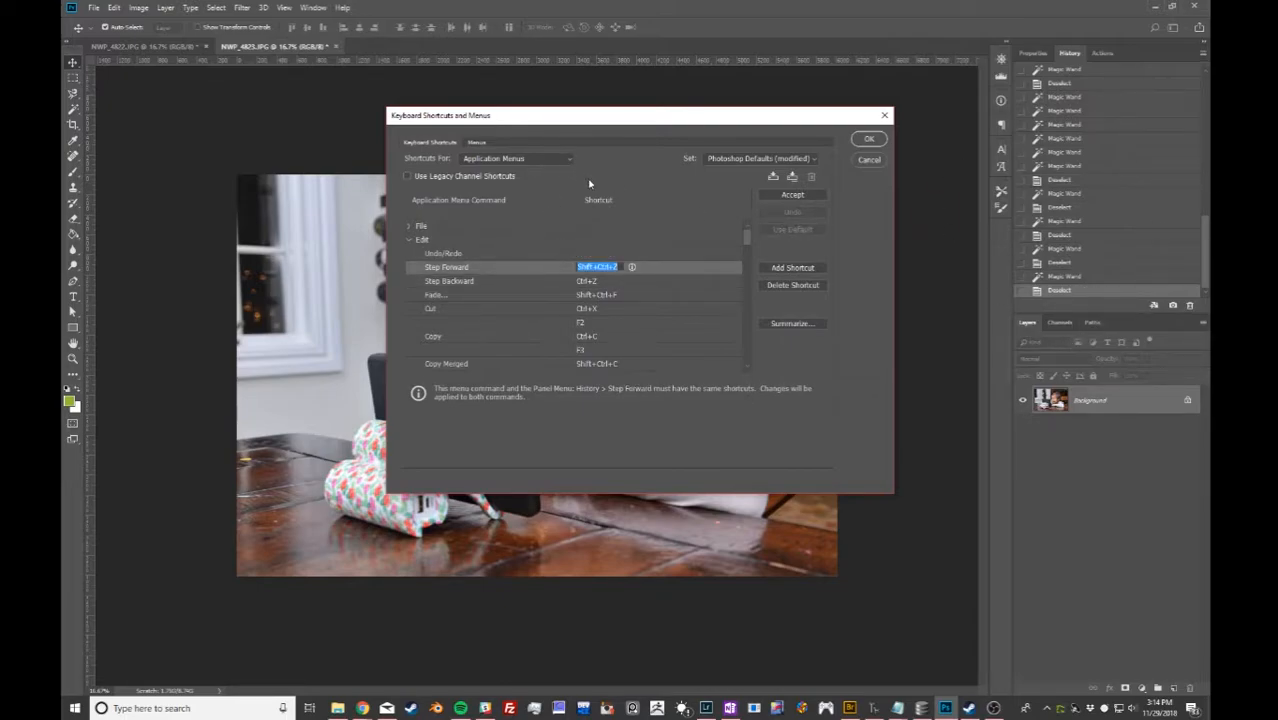
left_click(546, 283)
left_click(547, 272)
left_click(870, 165)
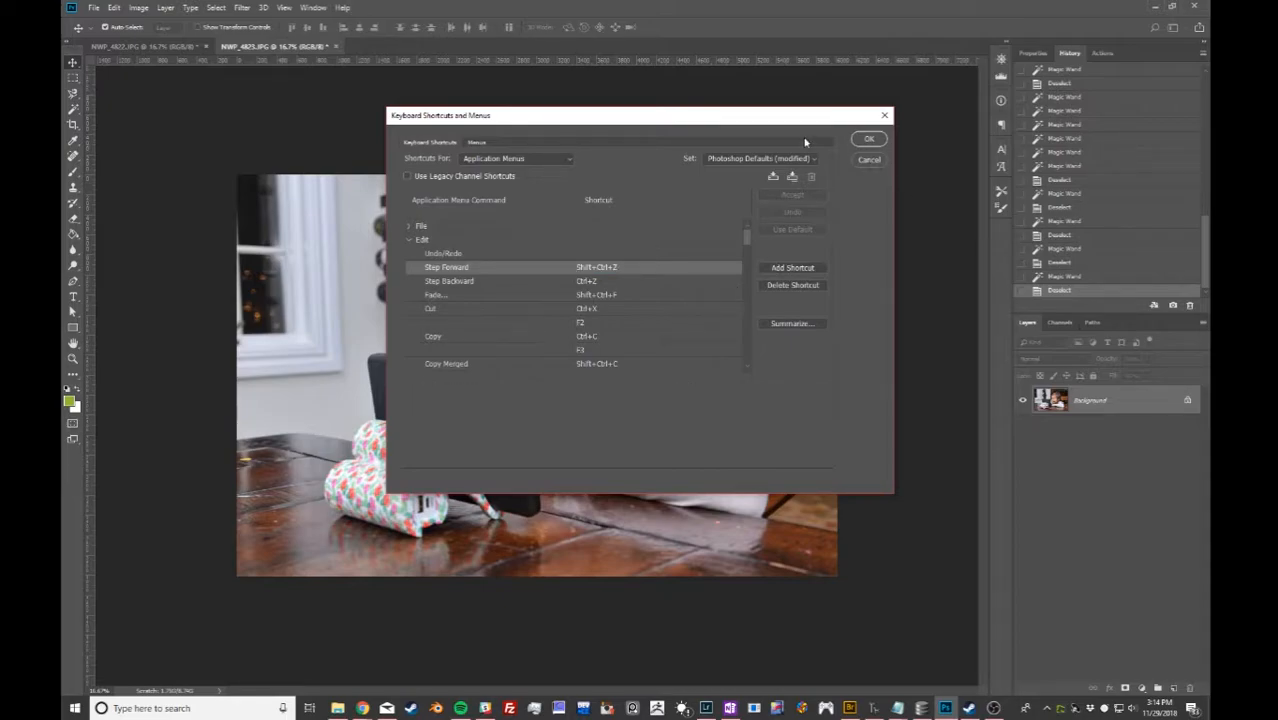
left_click(868, 161)
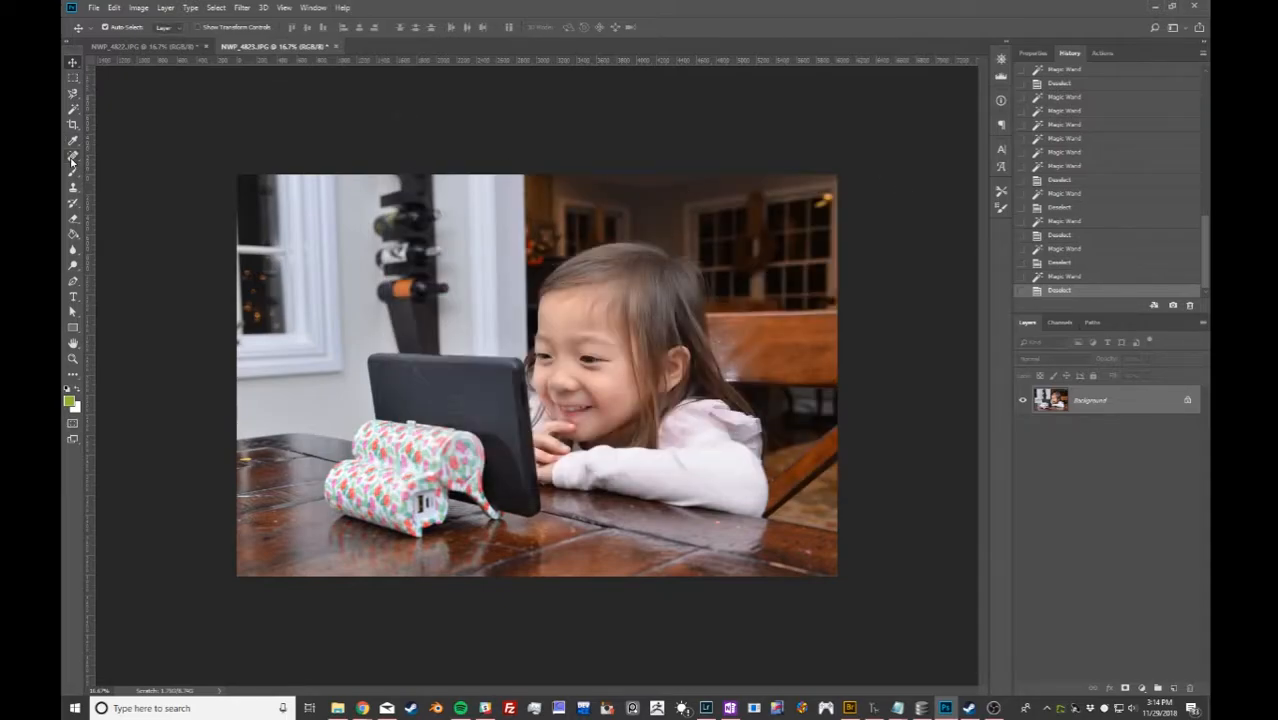
Look over the Crop tool's variants, activate the Eyedropper tool, and look over its variants.
left_click(72, 124)
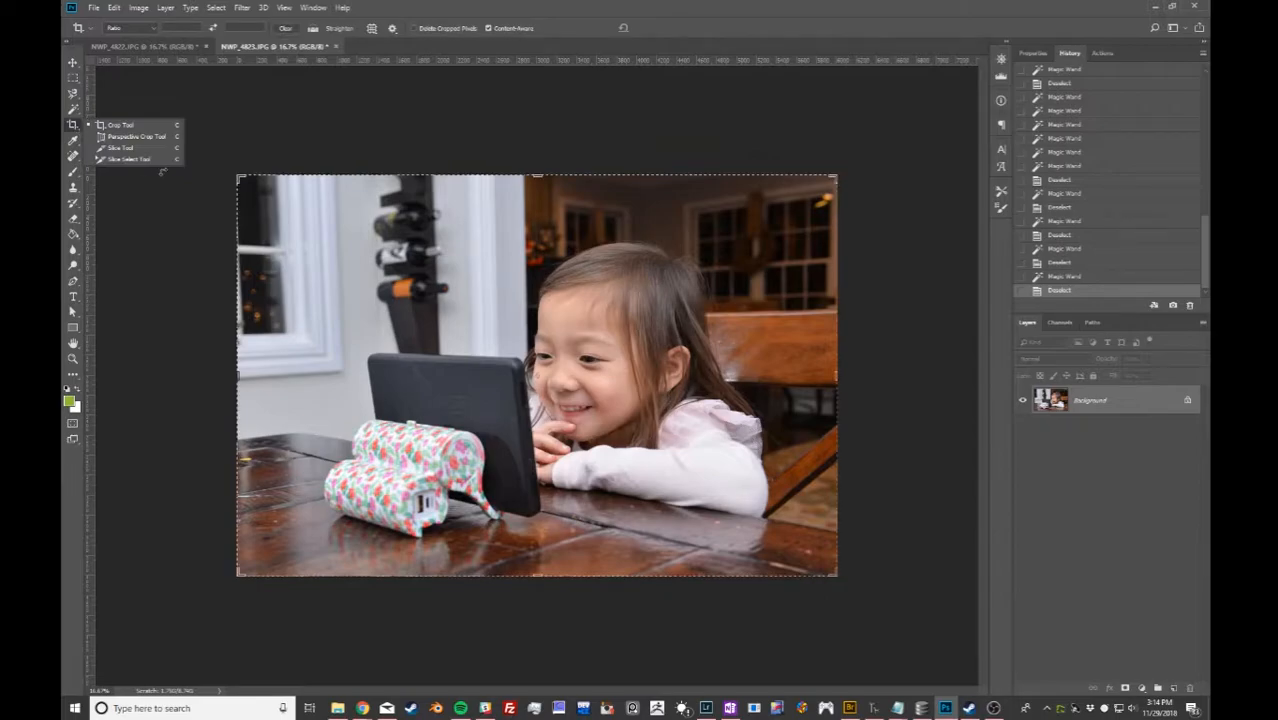
left_click(73, 142)
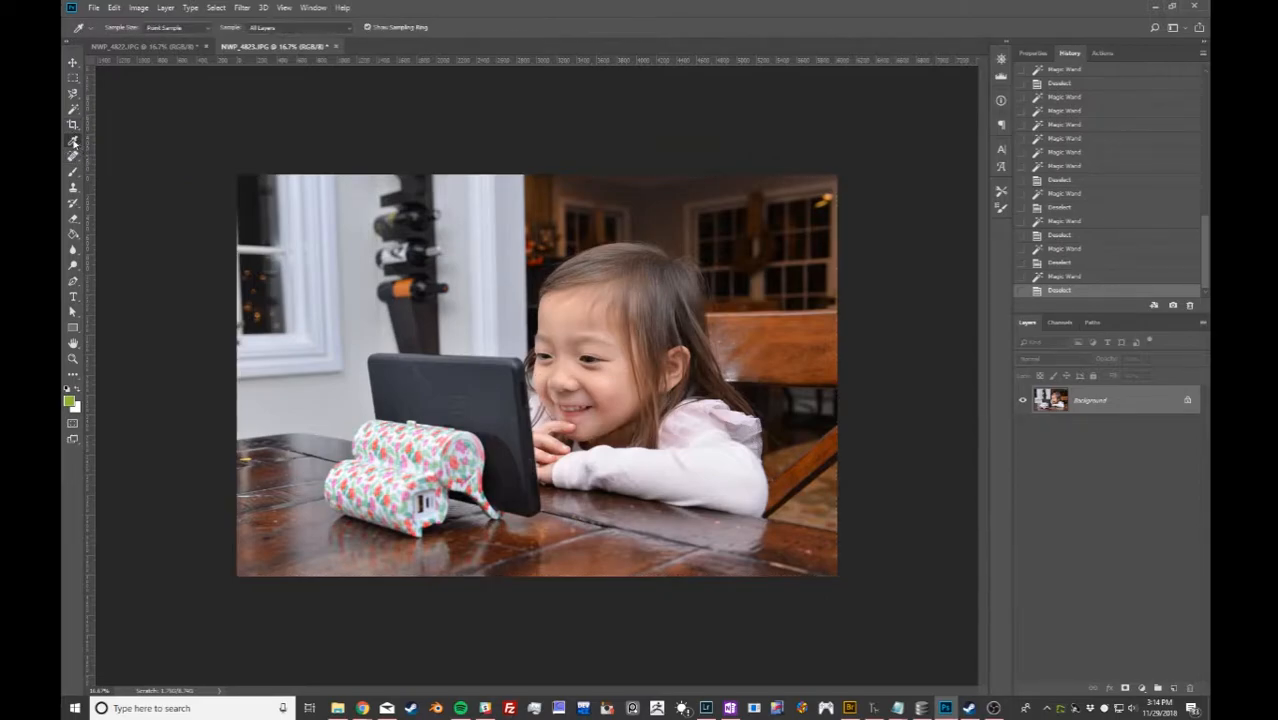
left_click(73, 143)
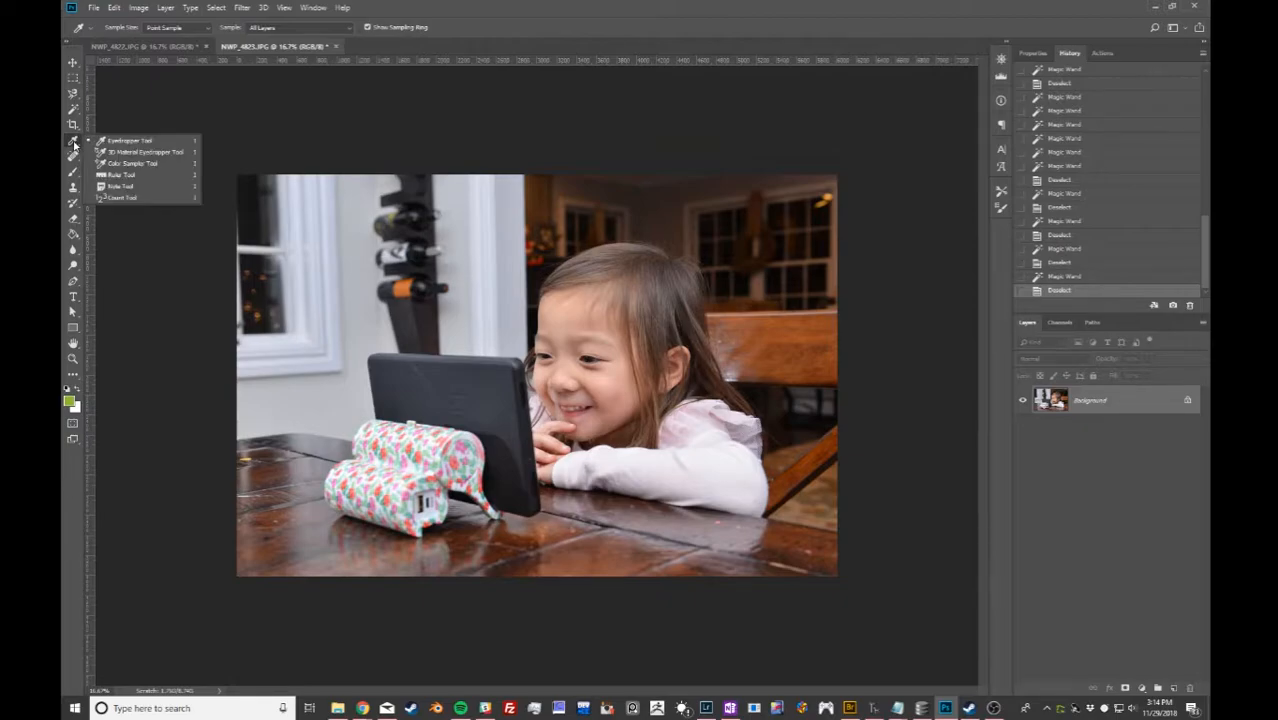
left_click(73, 143)
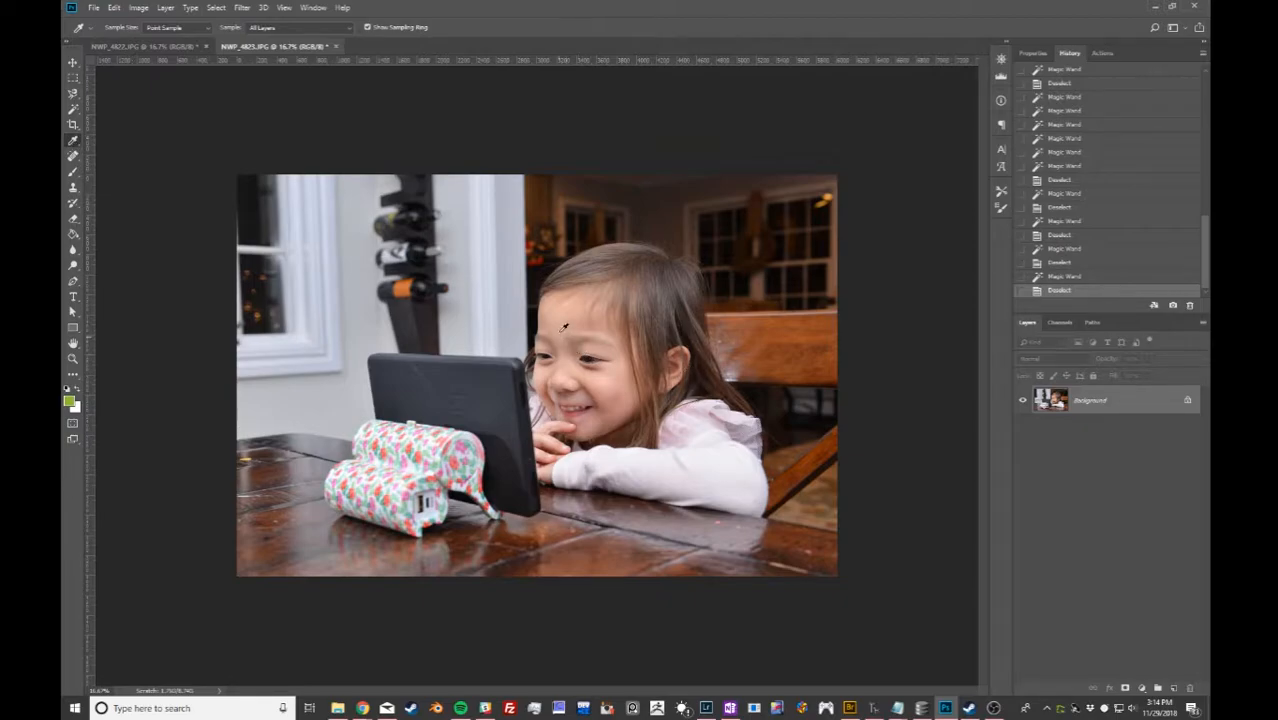
Sample the orange on the wine rack bottle as foreground colour and the rack's dark tone as background colour, and check the background colour.
left_click_drag(570, 326, 513, 317)
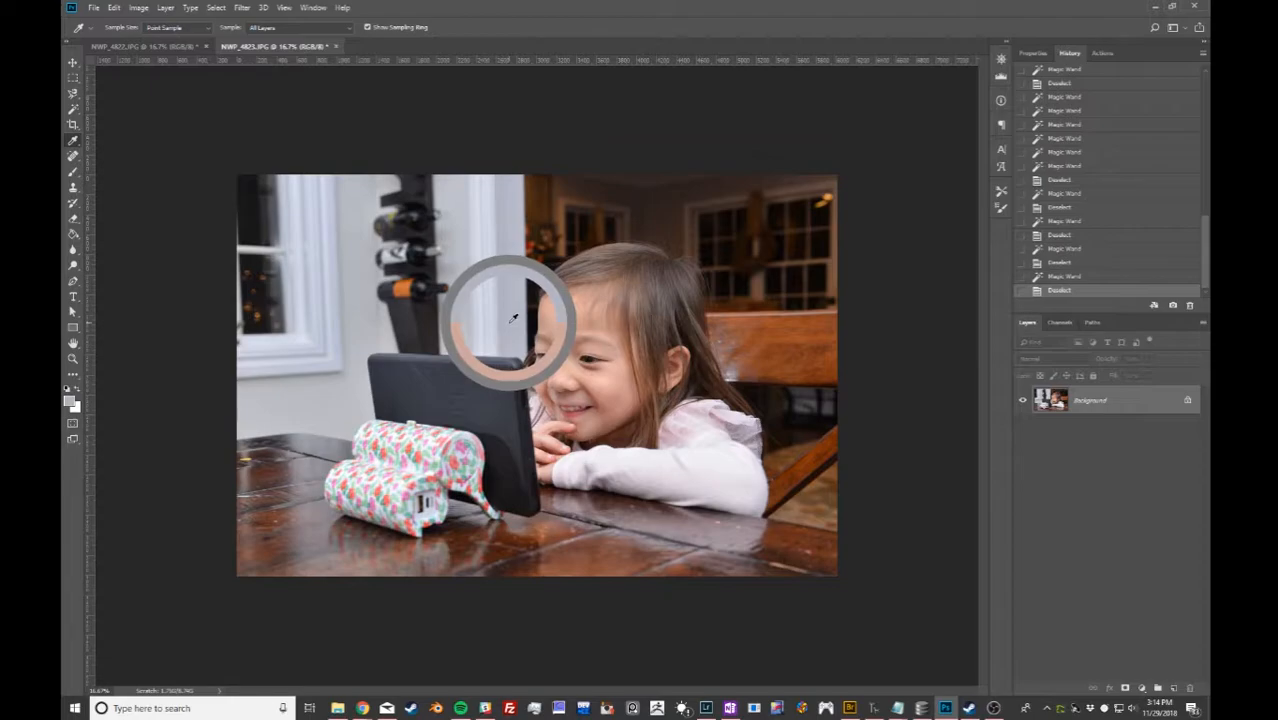
left_click_drag(513, 317, 409, 285)
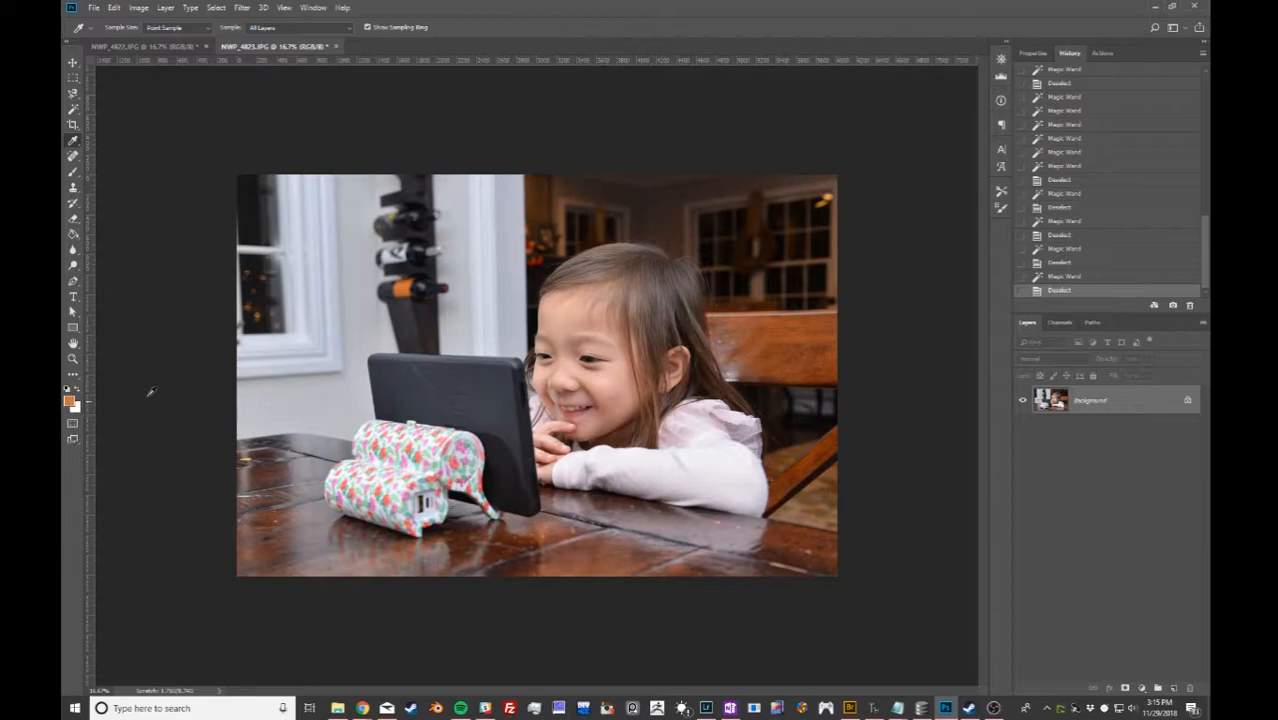
left_click(413, 316)
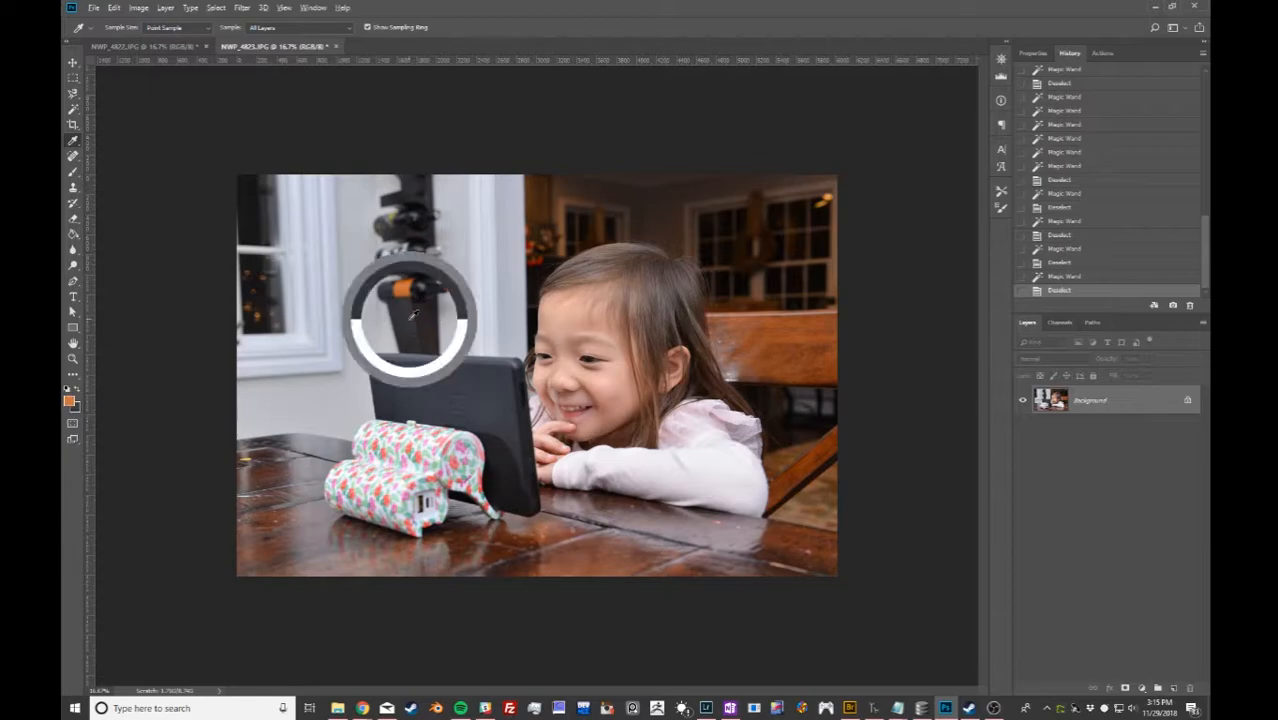
left_click(77, 409)
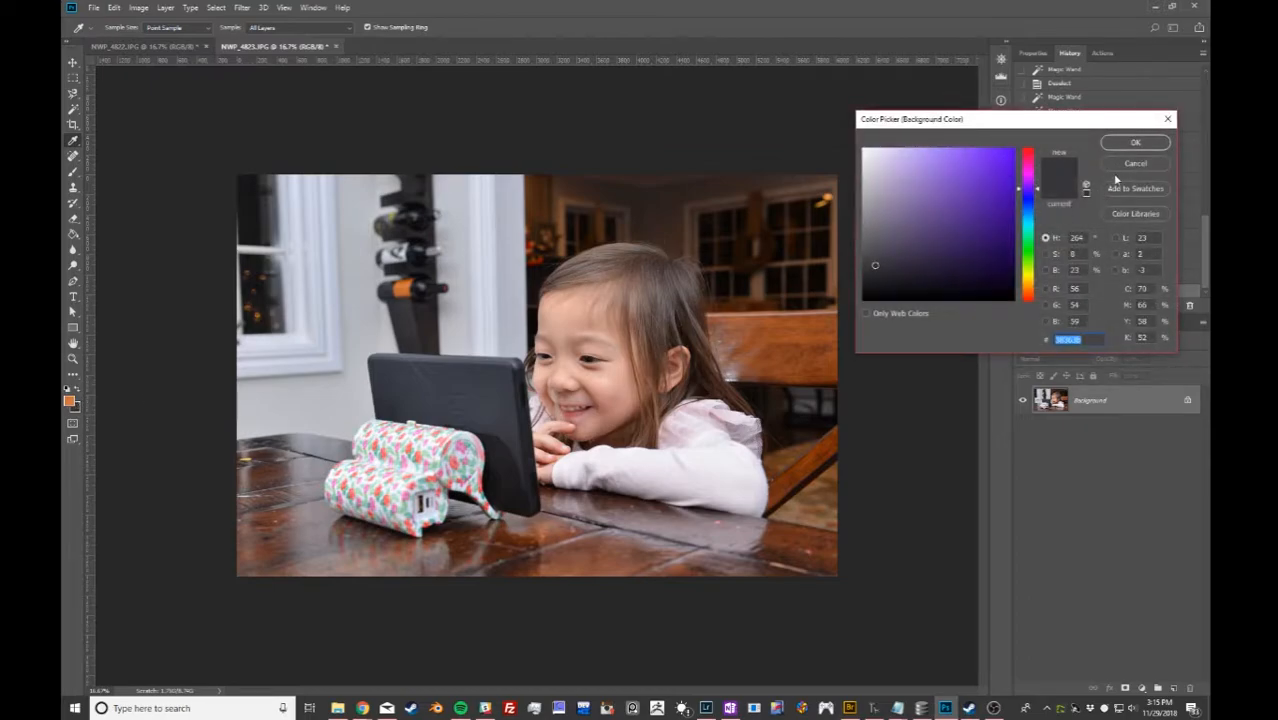
left_click(1135, 164)
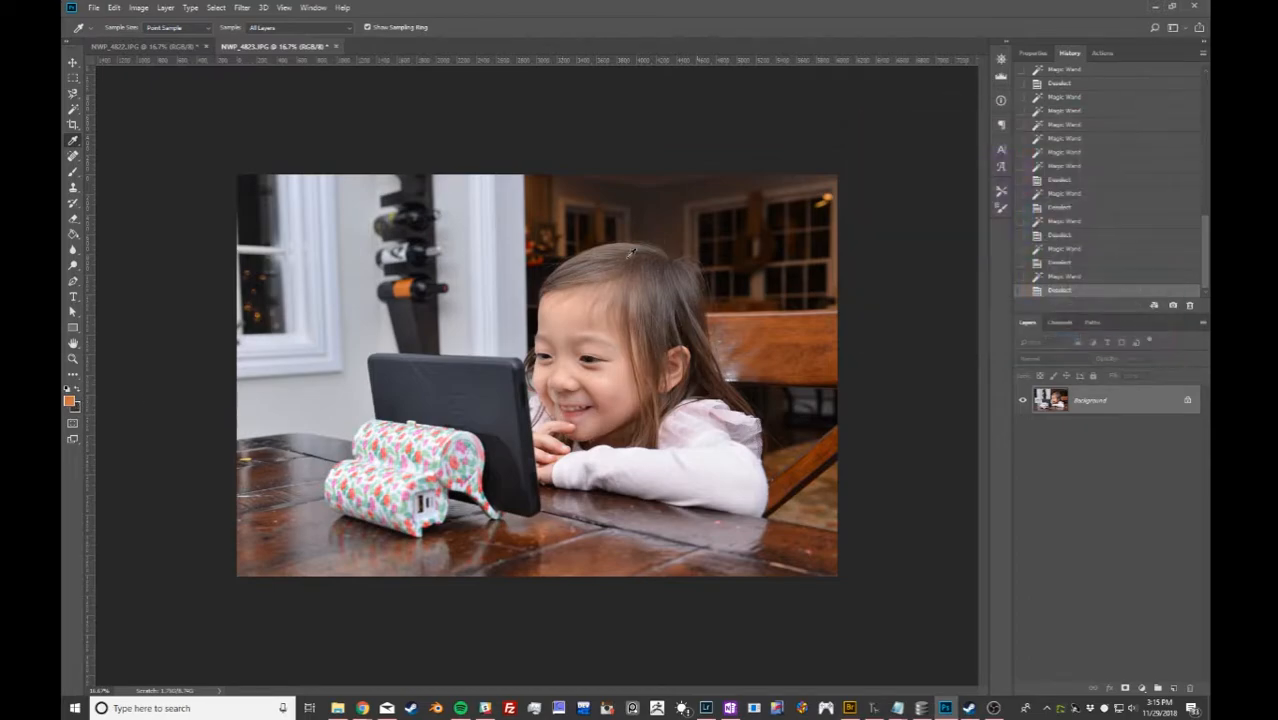
left_click(77, 391)
left_click(79, 392)
Paint an orange Brush stroke over the wine rack and wall, and a second in green sampled from the floral tablet stand.
right_click(75, 150)
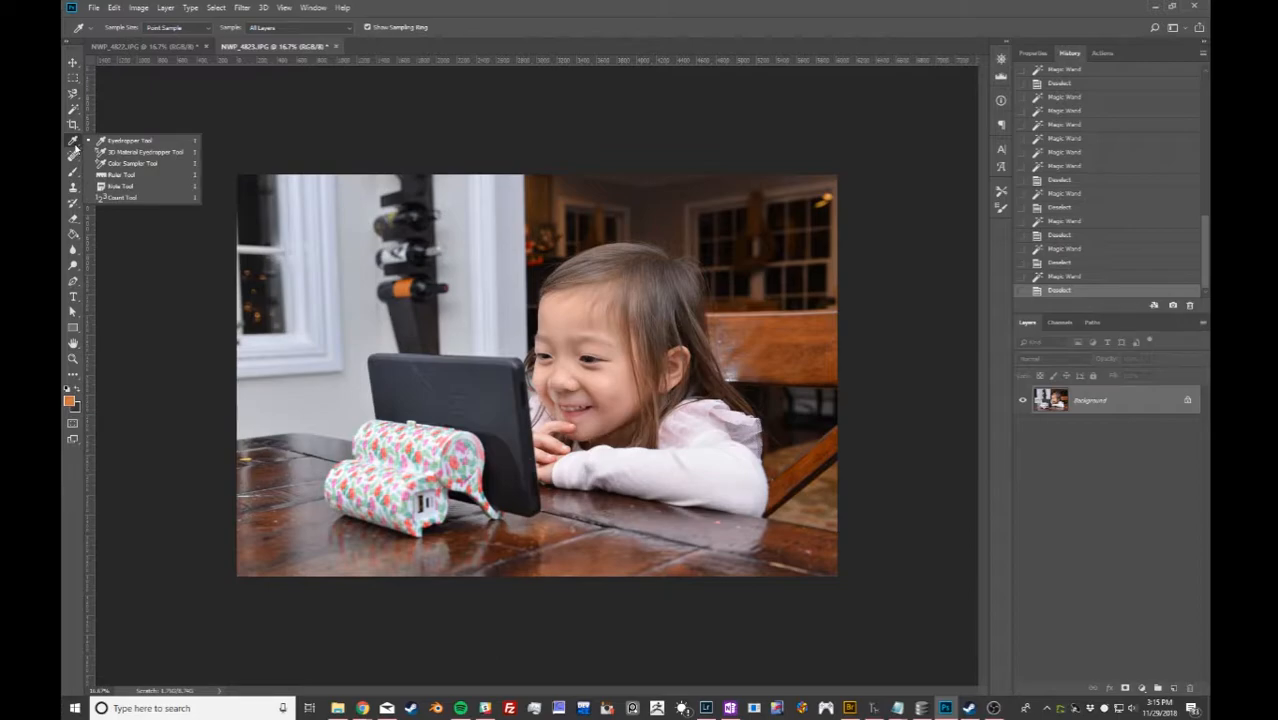
left_click(76, 149)
left_click(73, 172)
mouse_move(341, 311)
left_mouse_down()
mouse_move(350, 340)
mouse_move(530, 300)
mouse_move(565, 235)
left_mouse_up()
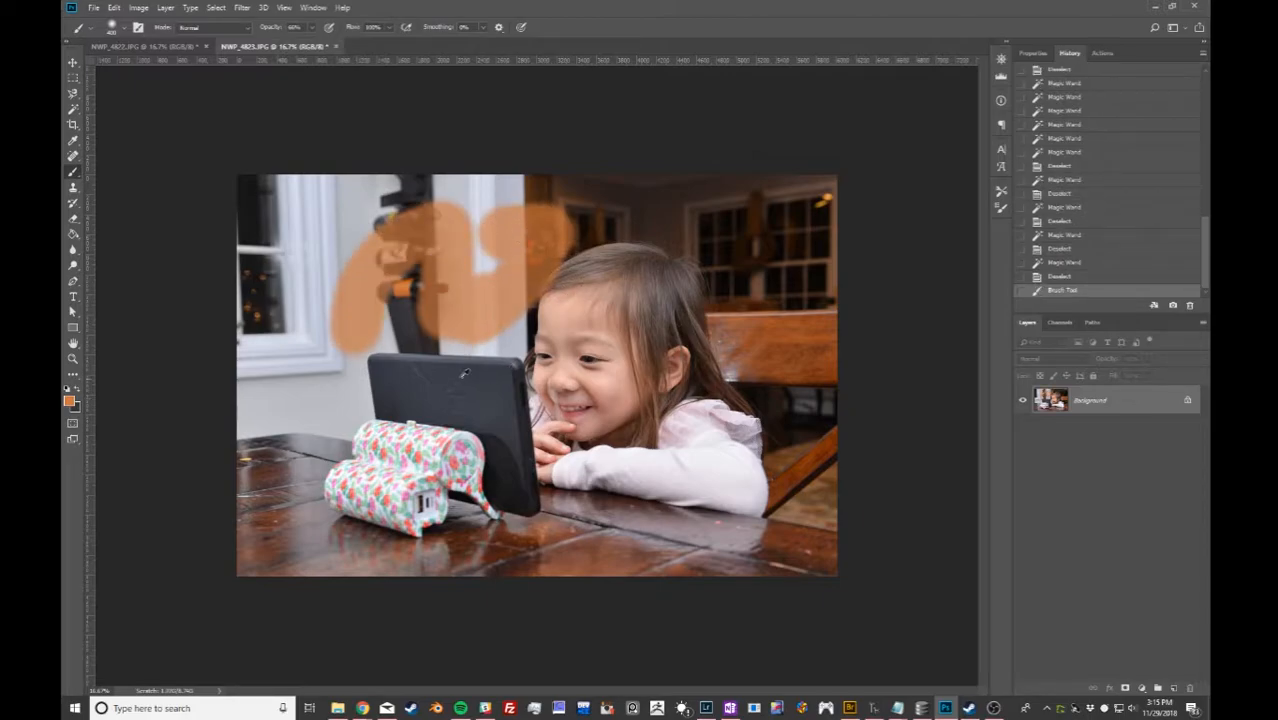
left_click(428, 454, "alt")
mouse_move(447, 358)
left_mouse_down()
mouse_move(513, 345)
mouse_move(595, 235)
mouse_move(528, 205)
left_mouse_up()
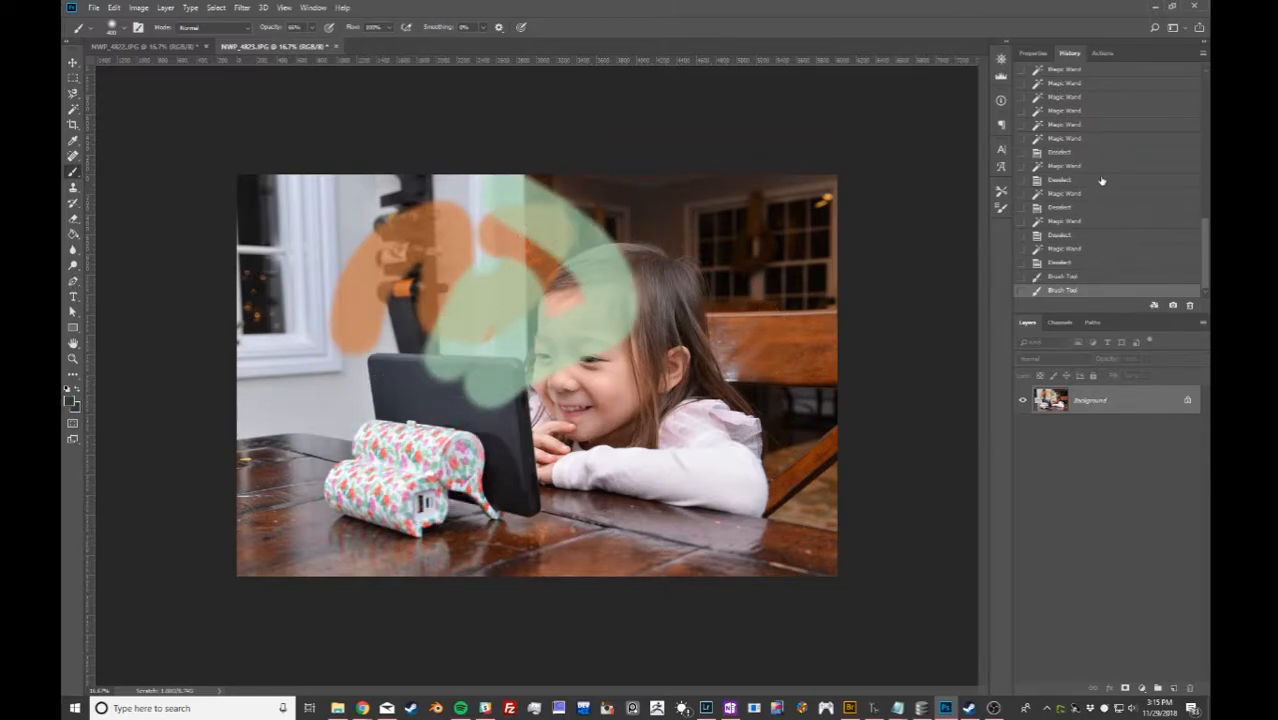
Return to an earlier Deselect history state from before the two brush strokes.
left_click(1084, 206)
scroll(1085, 202, "up", 10)
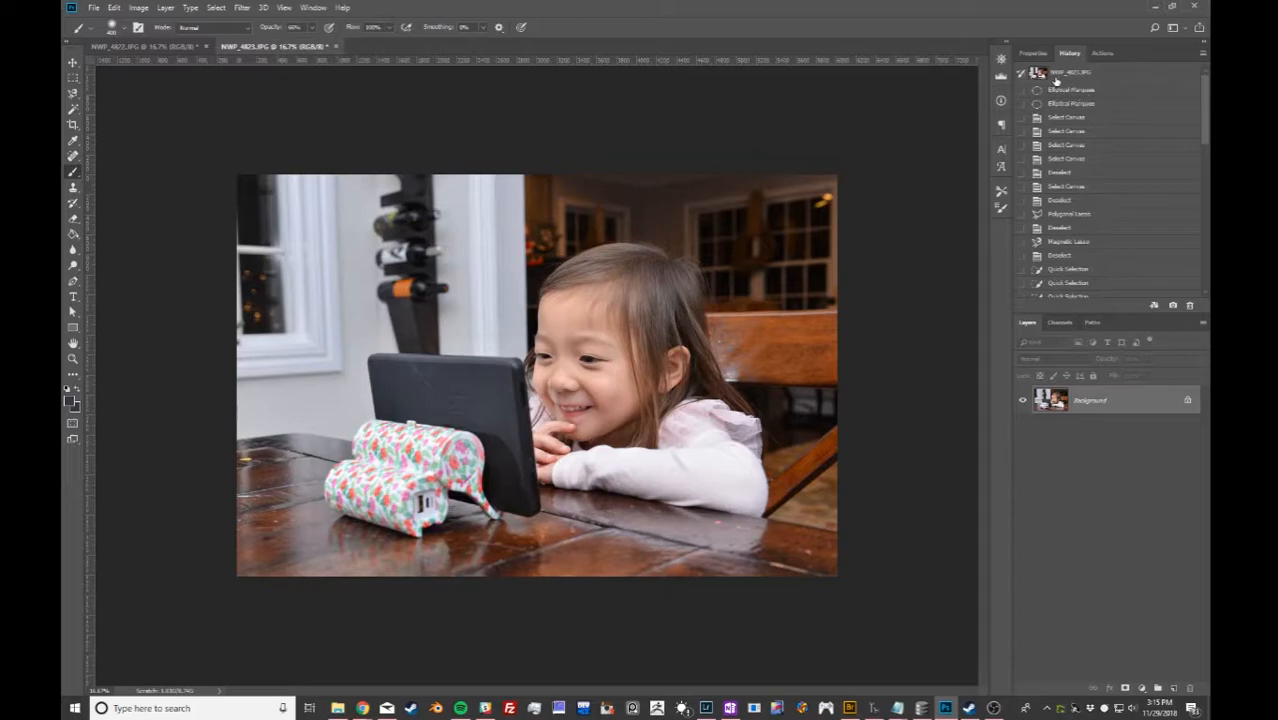
Return to the photo's opening history snapshot, and go forward to the first Elliptical Marquee state.
left_click(1068, 74)
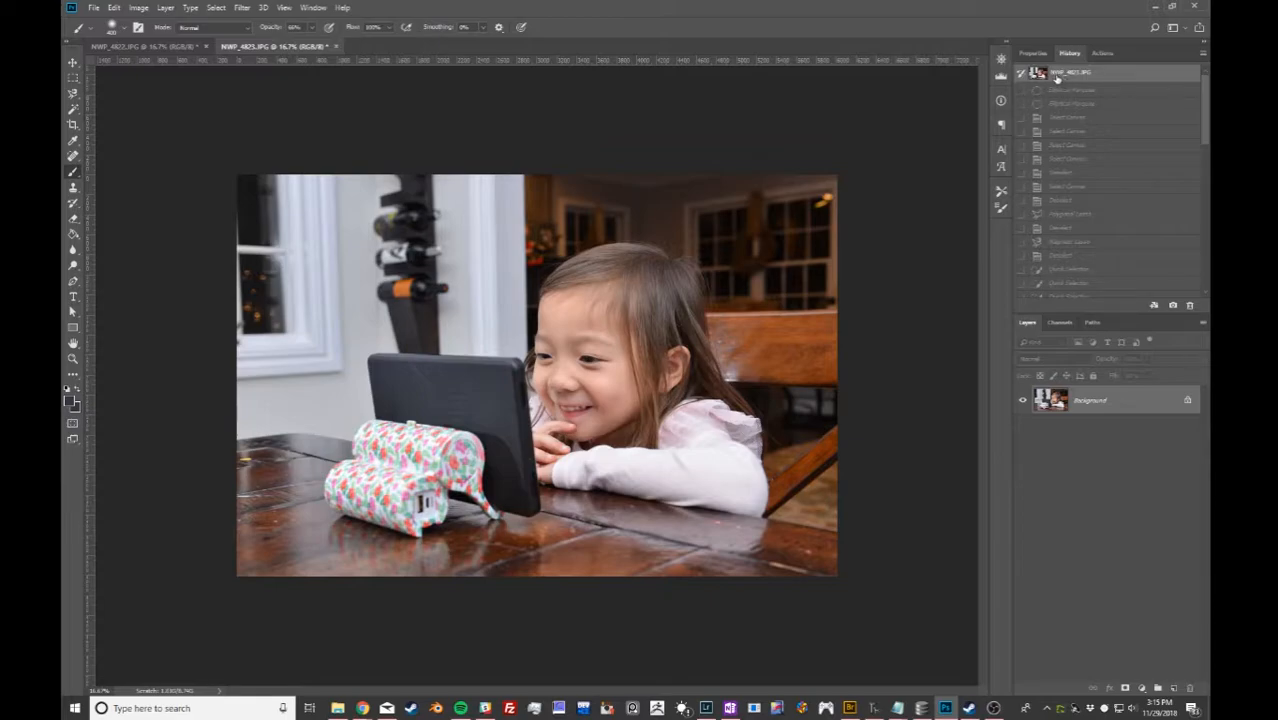
left_click(1078, 91)
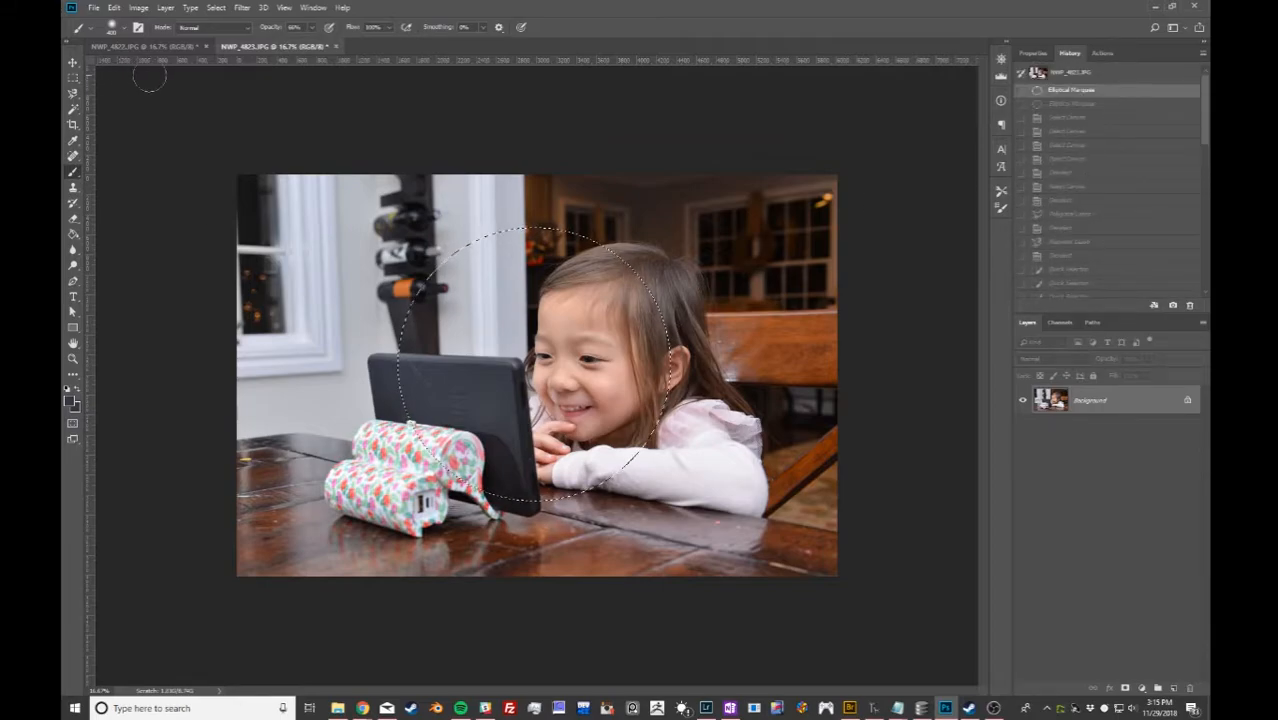
Deselect the elliptical selection and undo it, and paint a Brush stroke across the tablet and face inside the selection and undo it.
key("ctrl+d")
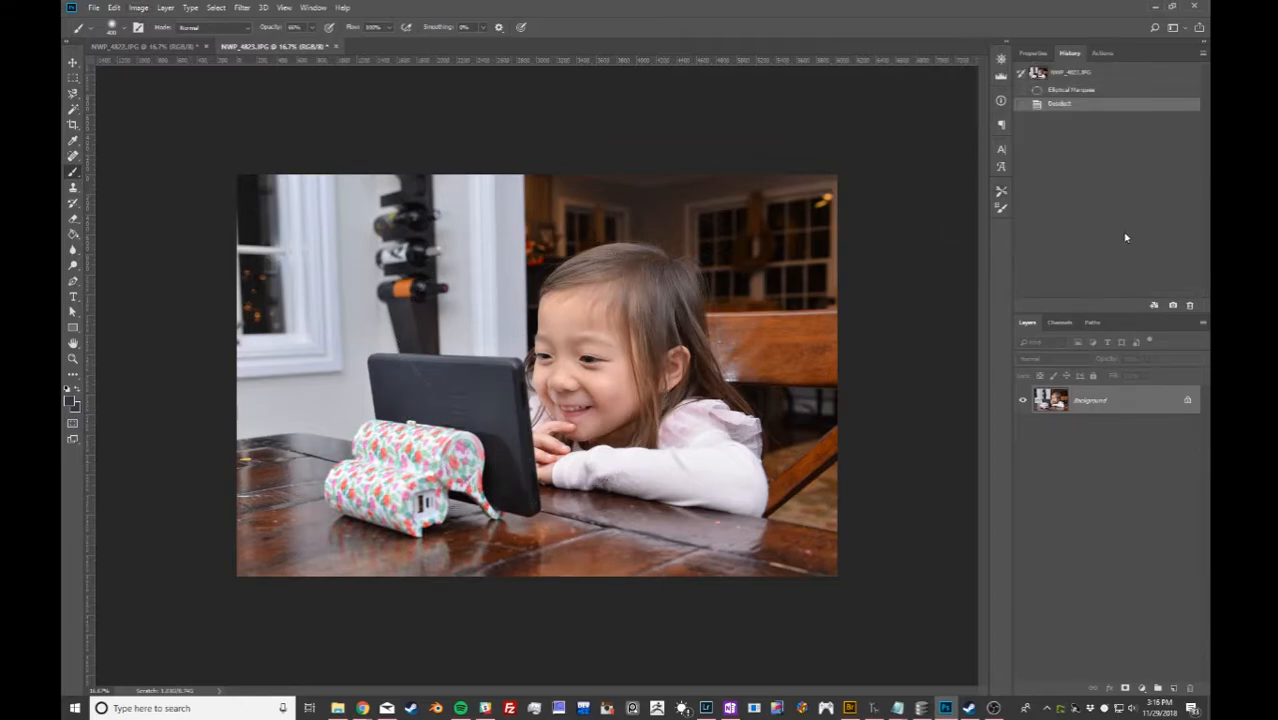
key("ctrl+z")
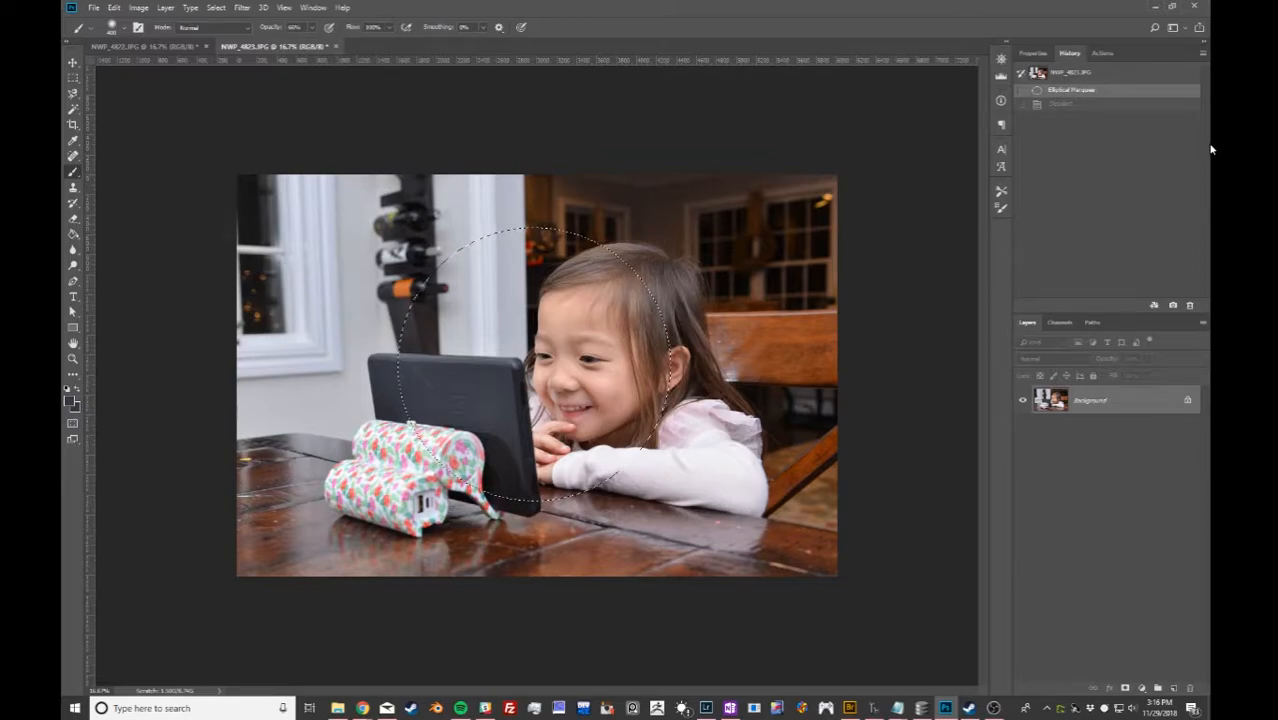
mouse_move(418, 307)
left_mouse_down()
mouse_move(556, 258)
mouse_move(590, 386)
left_mouse_up()
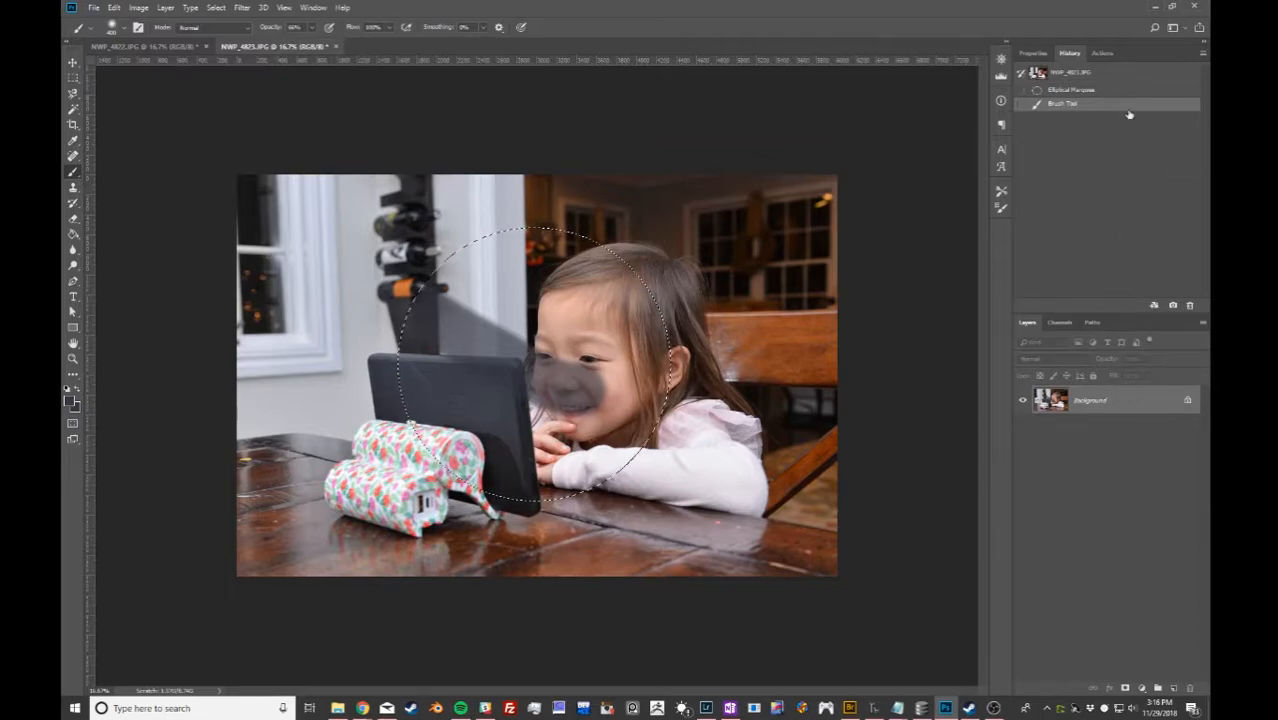
key("ctrl+z")
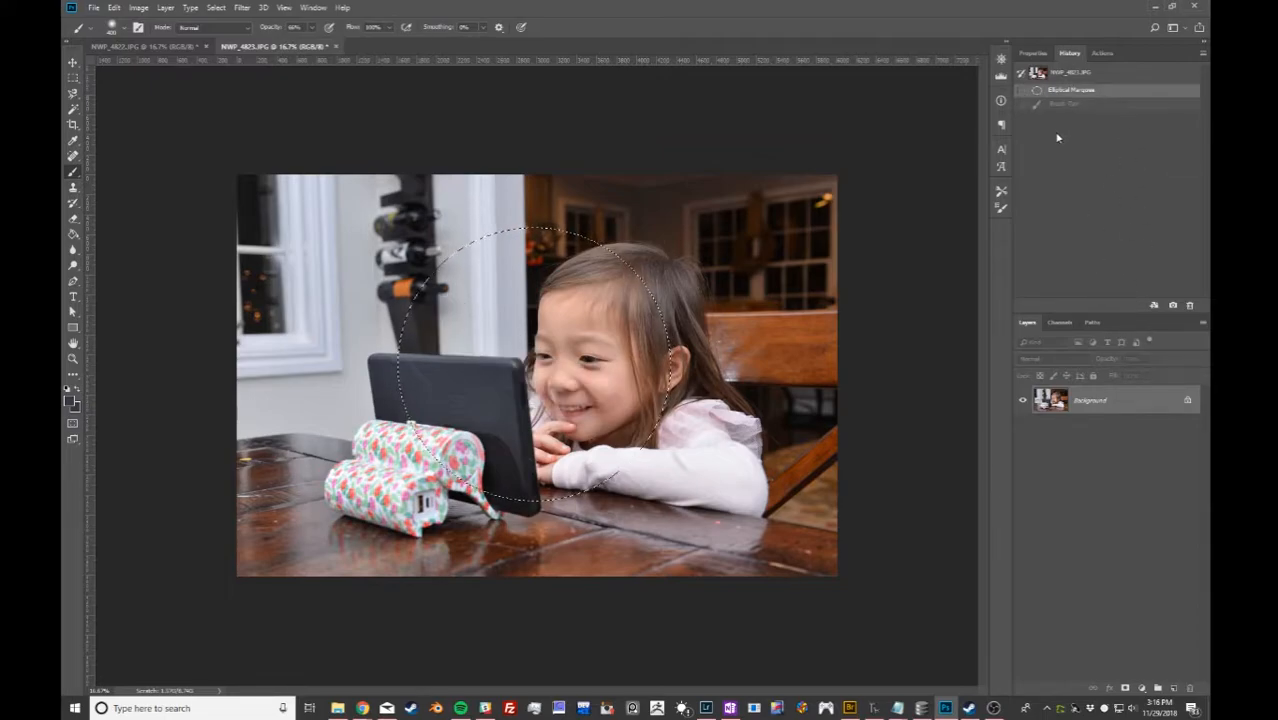
Dock the detached tool options bar back above the document and activate the Move tool.
key("f")
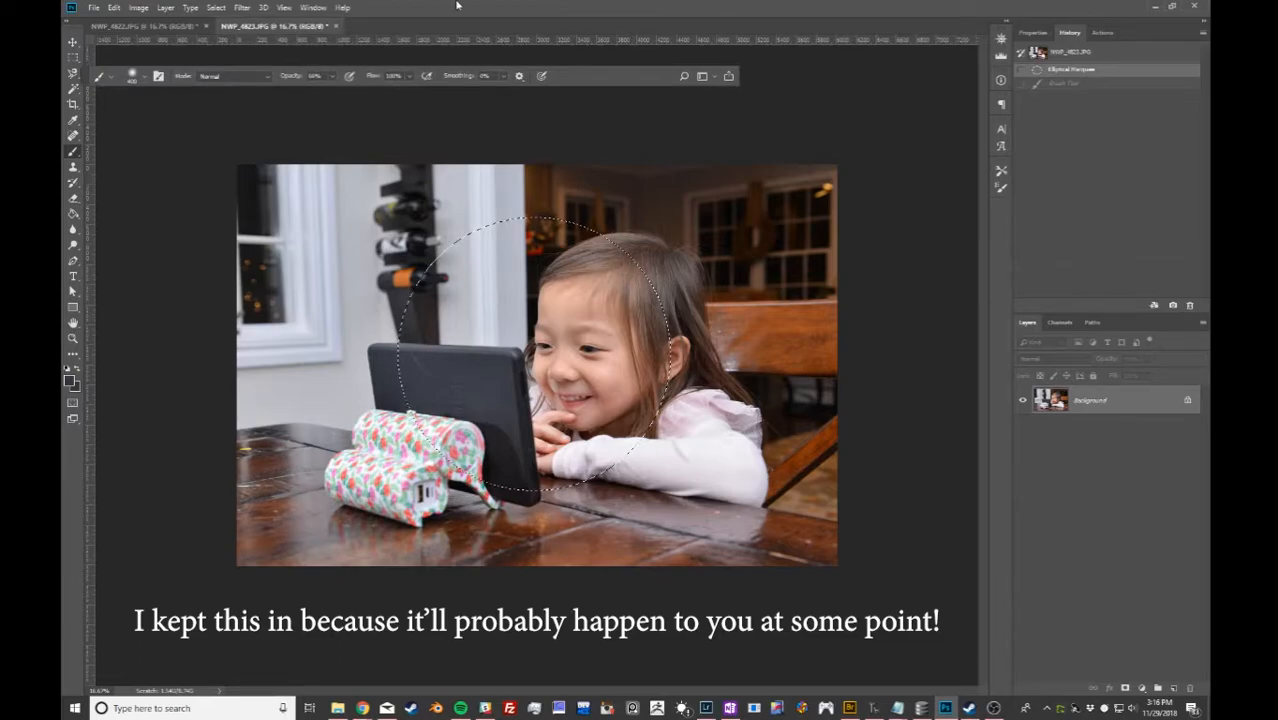
left_click(309, 7)
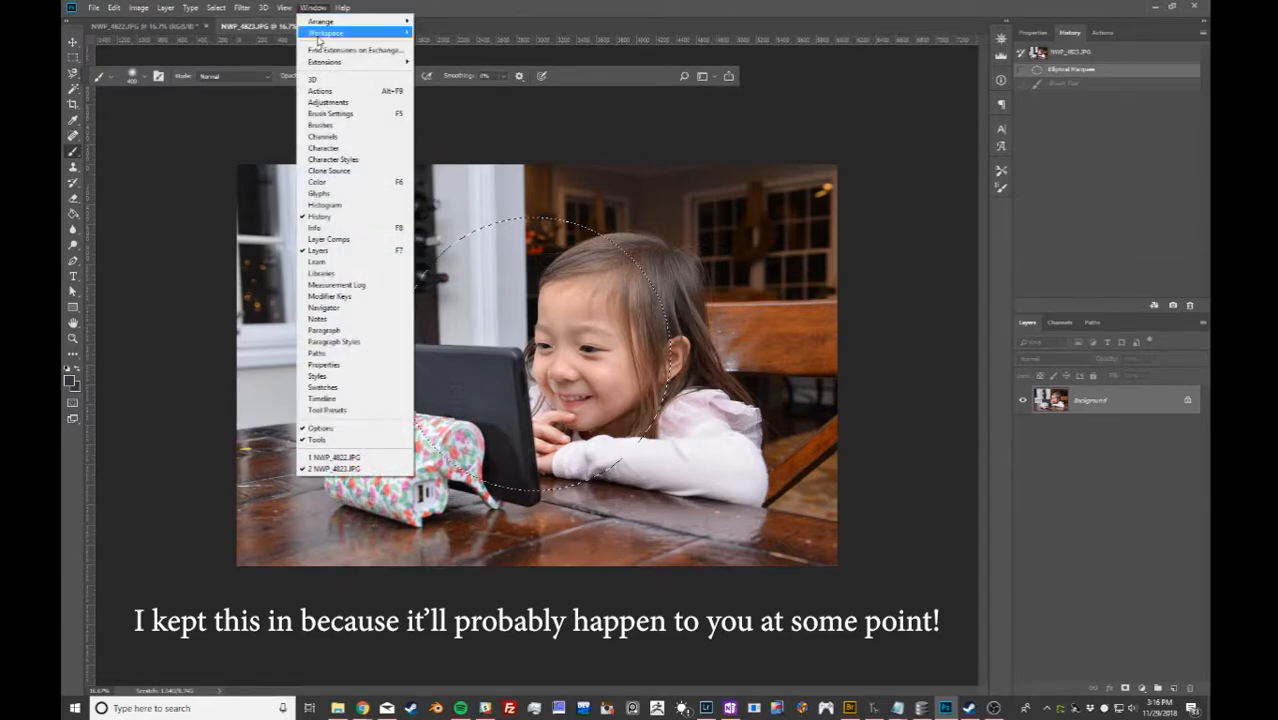
mouse_move(340, 33)
left_click(457, 62)
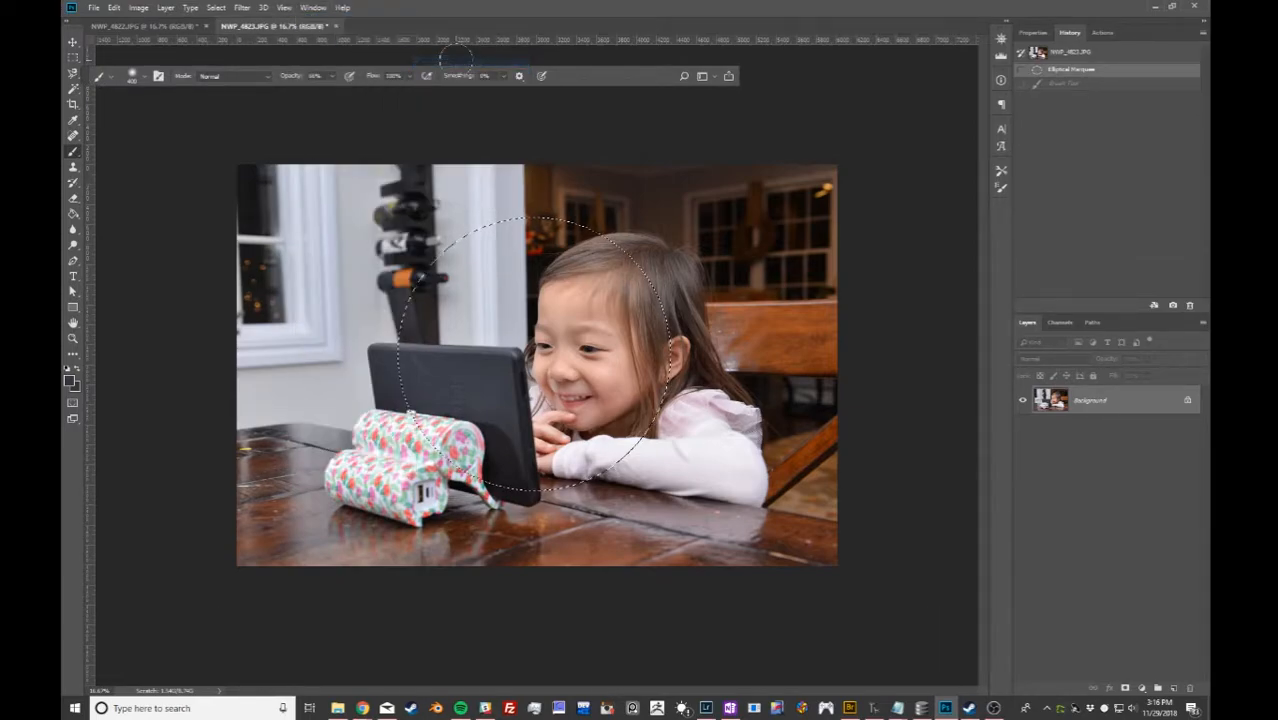
left_click(314, 7)
left_click(314, 7)
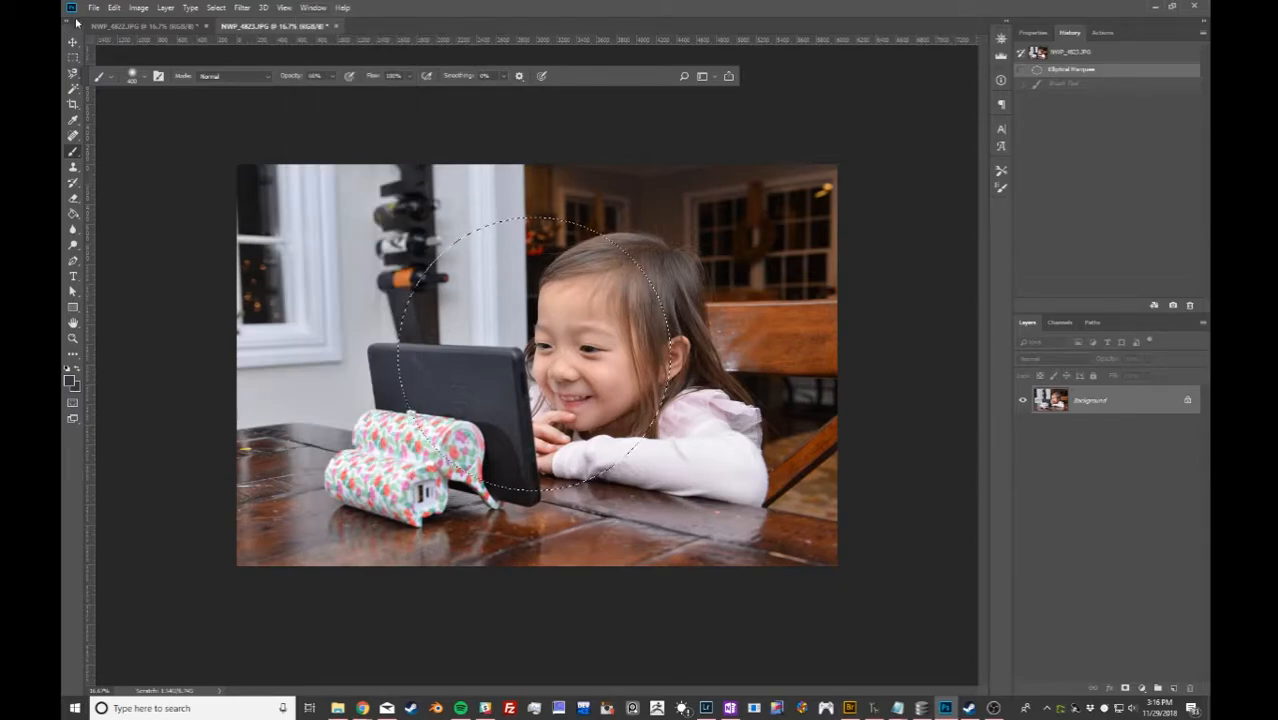
left_click_drag(88, 77, 109, 27)
key("v")
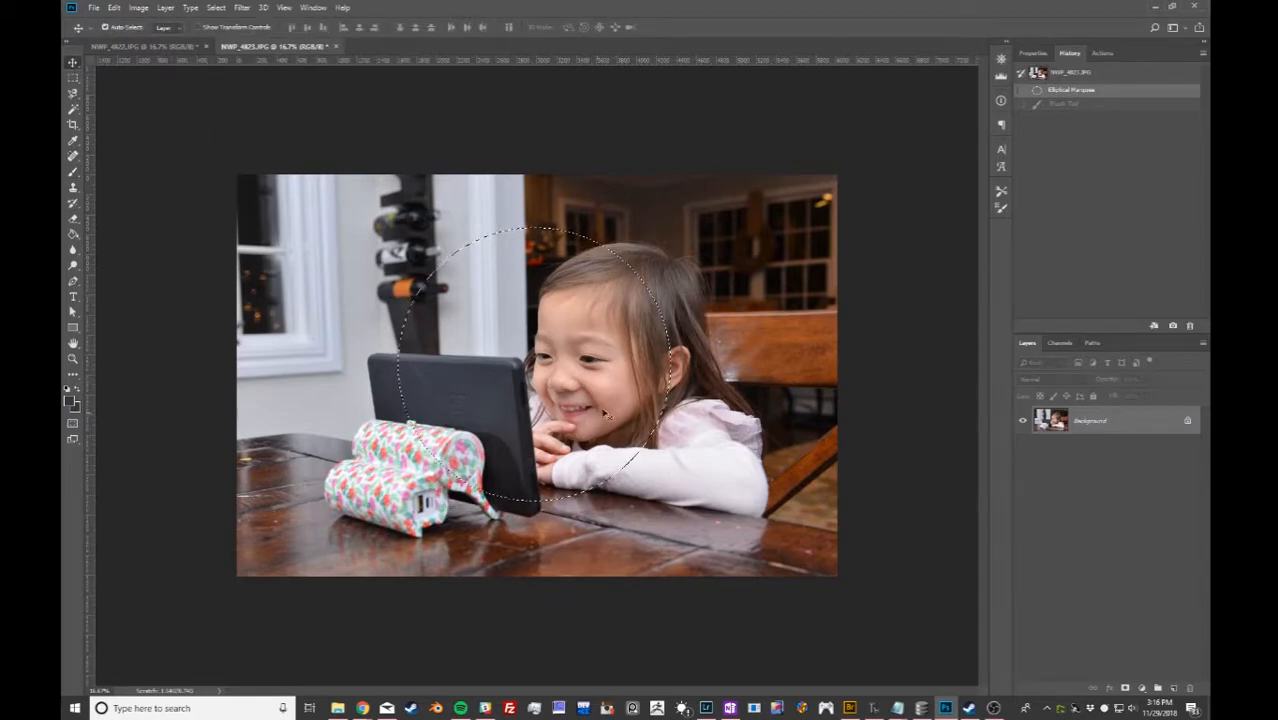
Clear the elliptical selection and activate the Spot Healing Brush tool from the healing tool group.
key("ctrl+d")
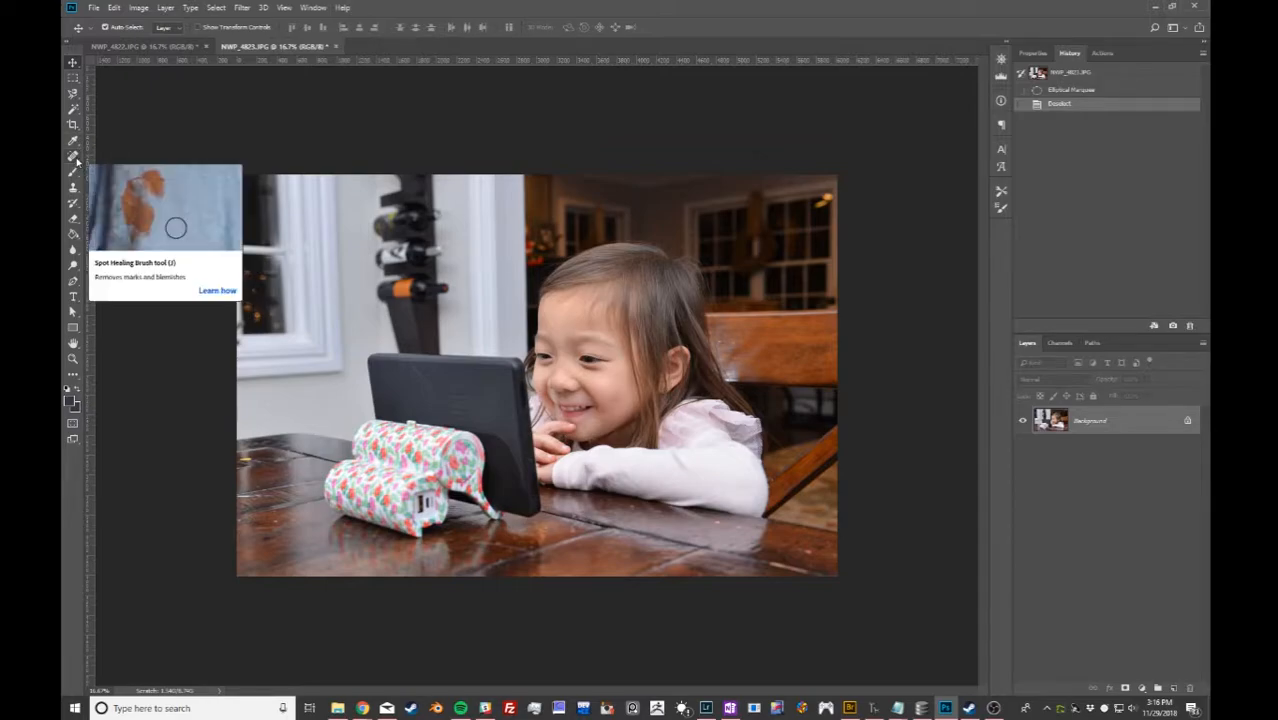
left_click(77, 164)
left_click(72, 164)
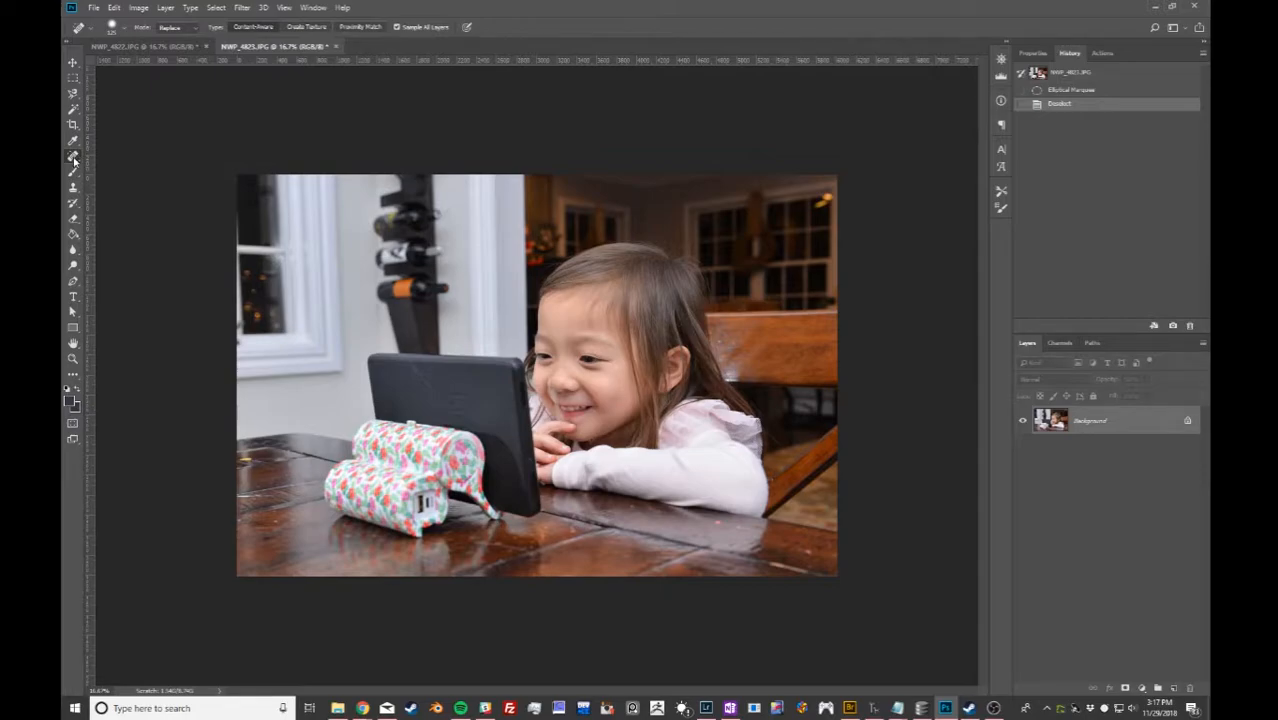
left_click(74, 158)
left_click(76, 162)
key("ctrl+plus")
key("ctrl+plus")
key("ctrl+plus")
key("ctrl+plus")
key("ctrl+plus")
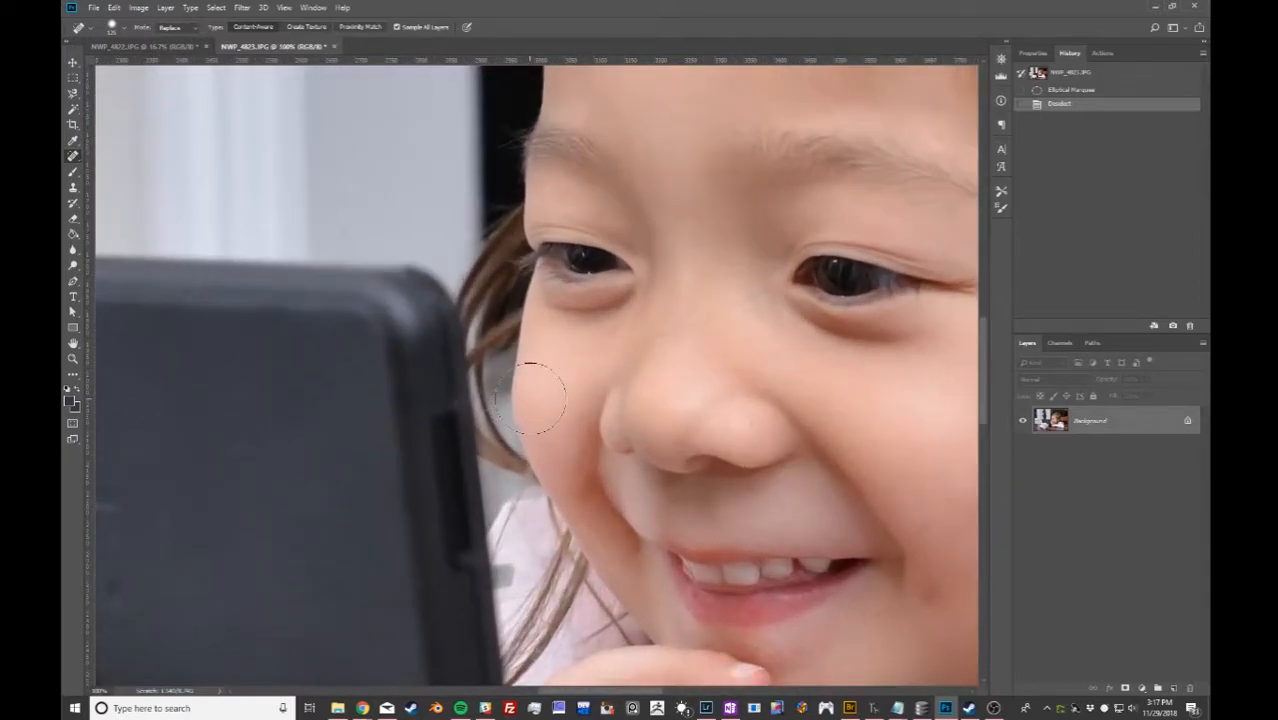
left_click_drag(705, 348, 504, 321)
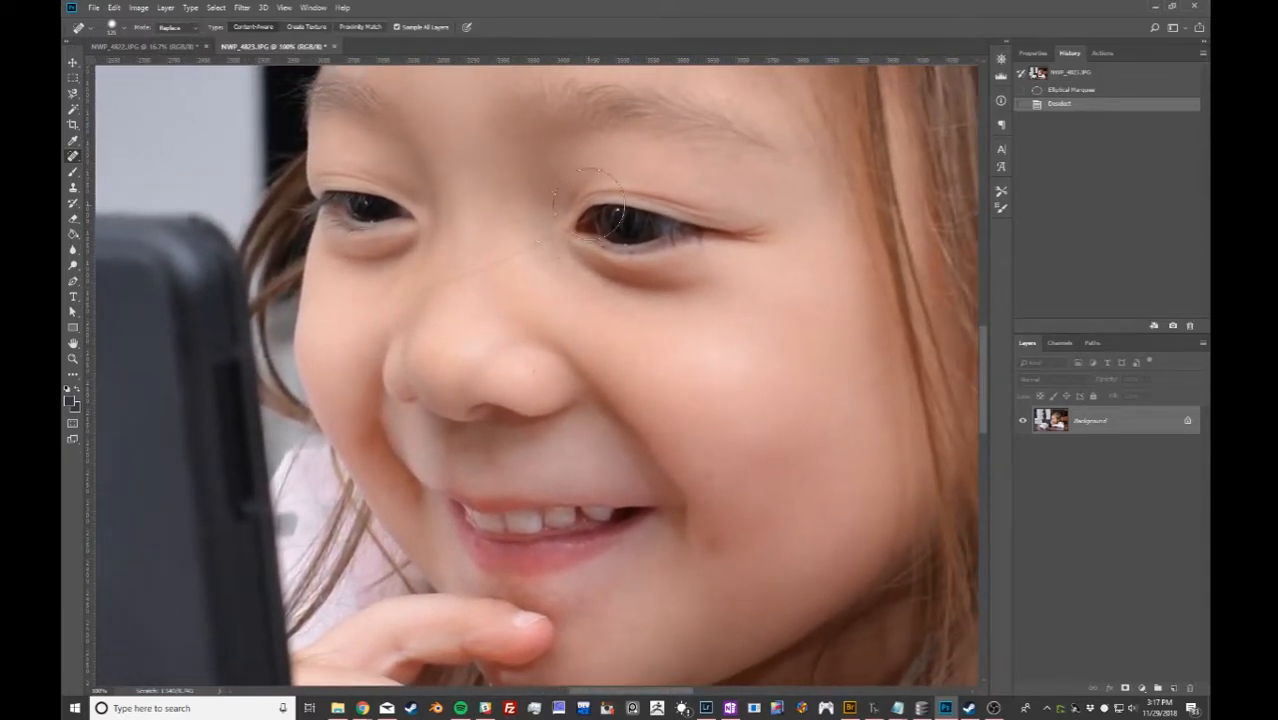
right_click(72, 157)
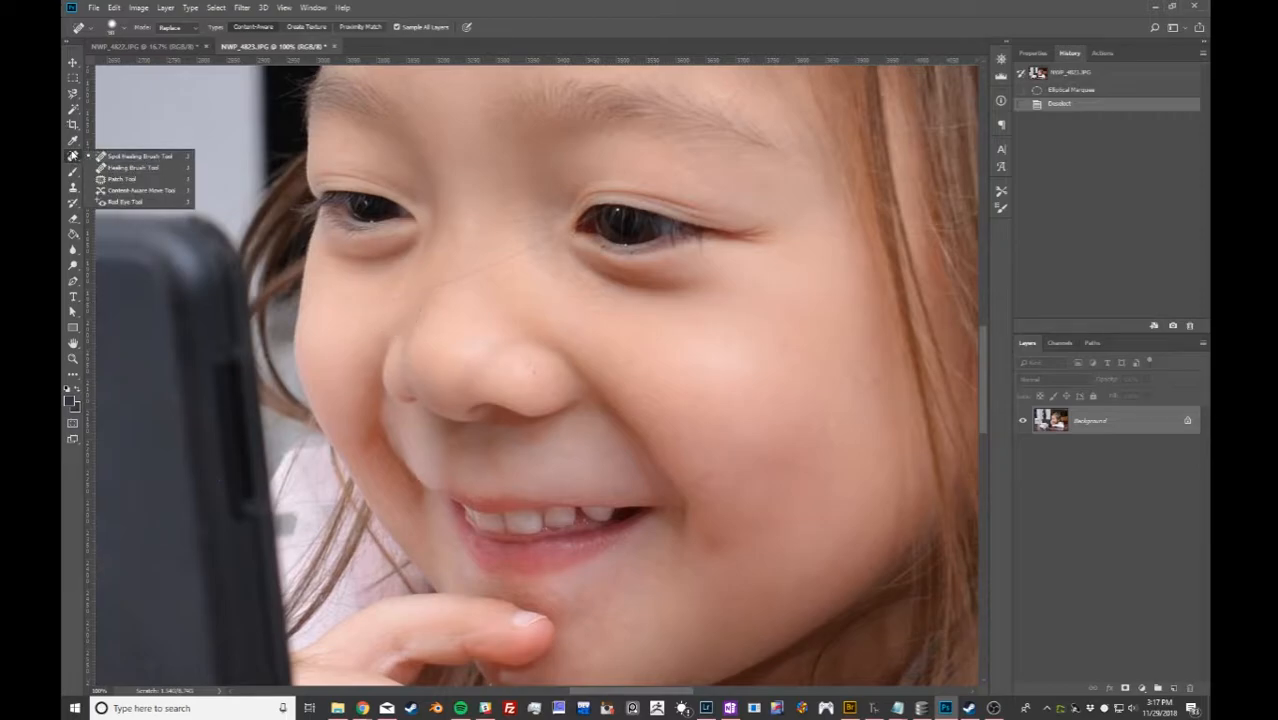
left_click(132, 157)
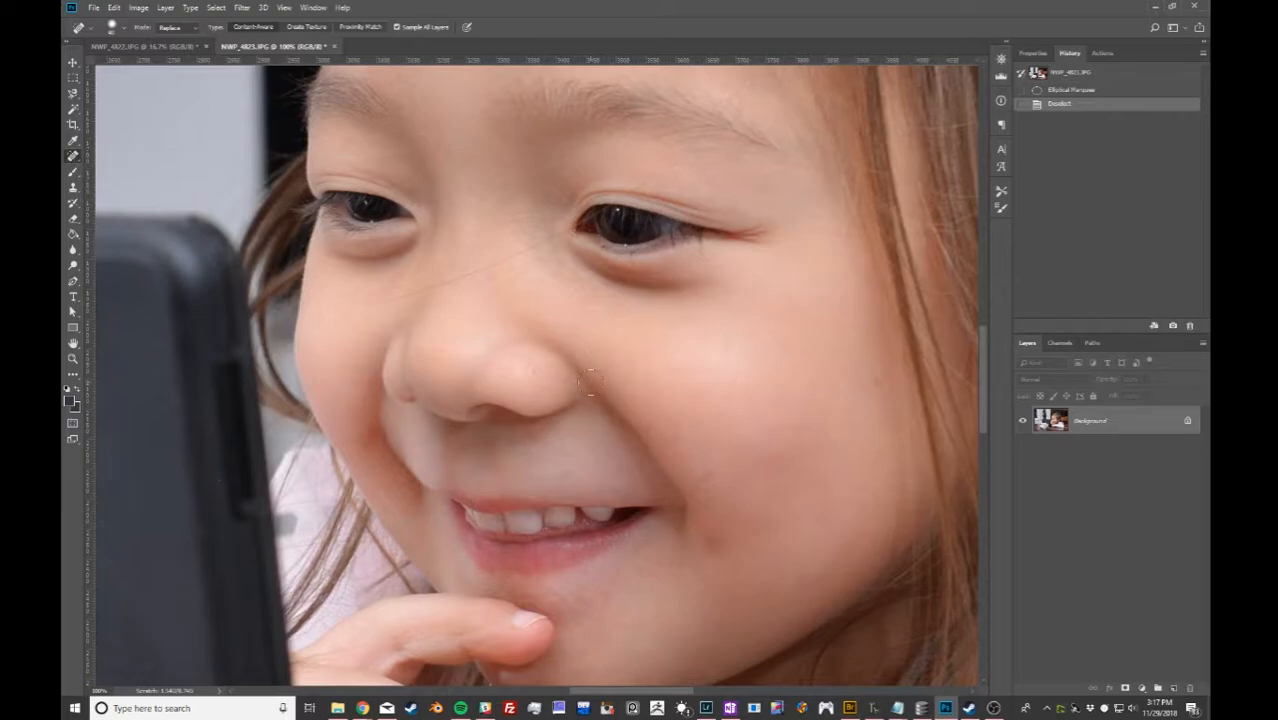
Heal the small blemishes on the girl's cheek and nose and the fine hair across the bridge of her nose.
scroll(597, 391, "up", 3)
scroll(597, 391, "right", 3)
left_click_drag(342, 381, 397, 165)
mouse_move(598, 371)
left_mouse_down()
mouse_move(628, 265)
mouse_move(602, 394)
left_mouse_up()
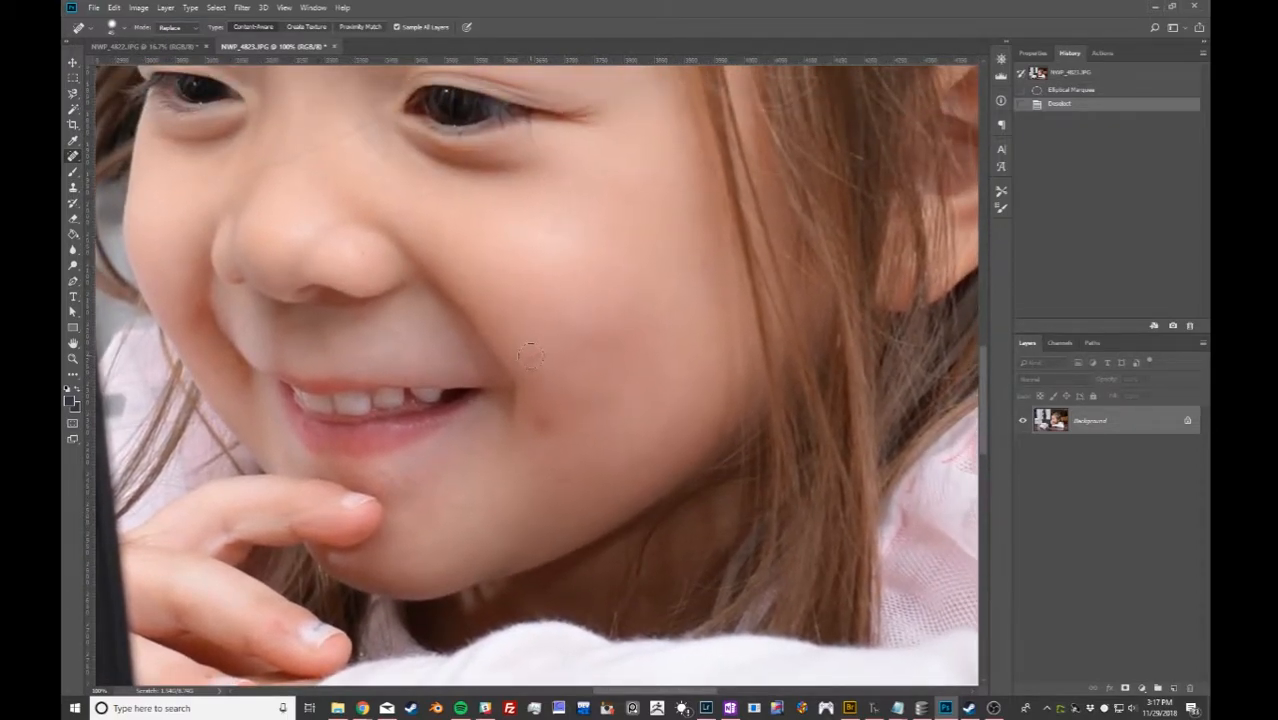
left_click(530, 353)
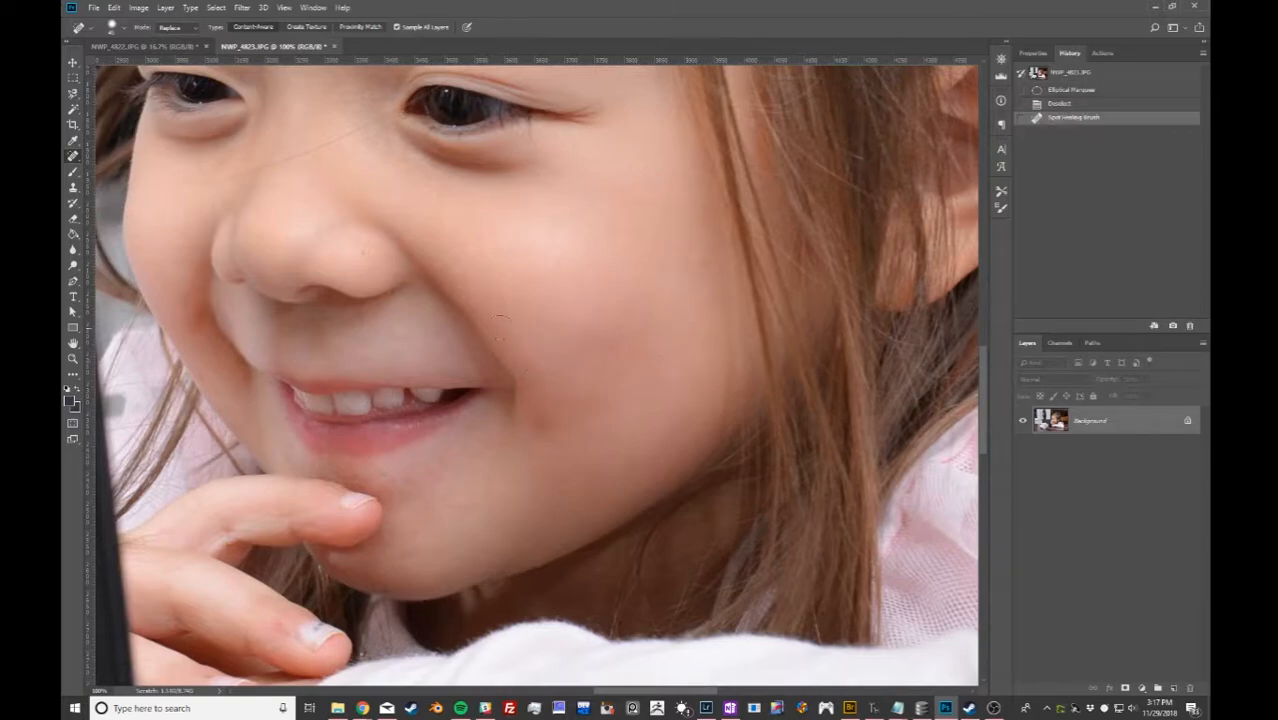
left_click(359, 254)
mouse_move(415, 227)
left_mouse_down()
mouse_move(485, 251)
mouse_move(539, 300)
mouse_move(511, 303)
mouse_move(506, 331)
left_mouse_up()
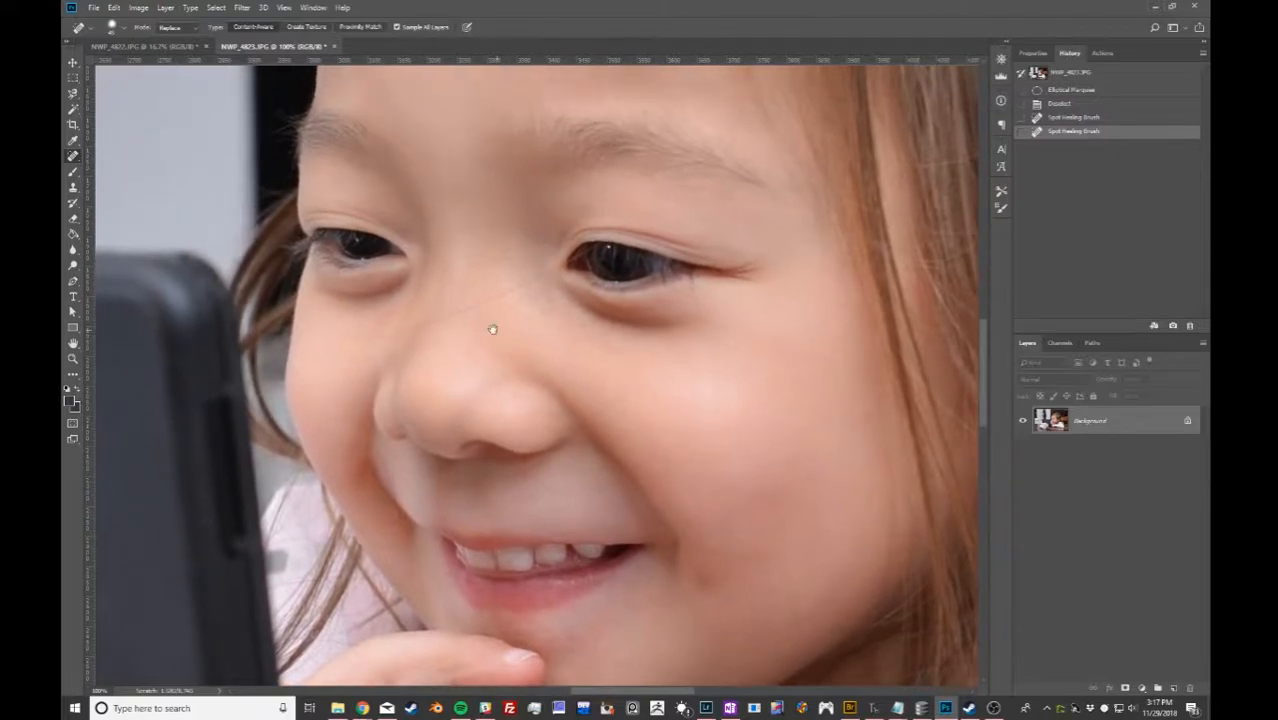
left_click_drag(363, 335, 556, 270)
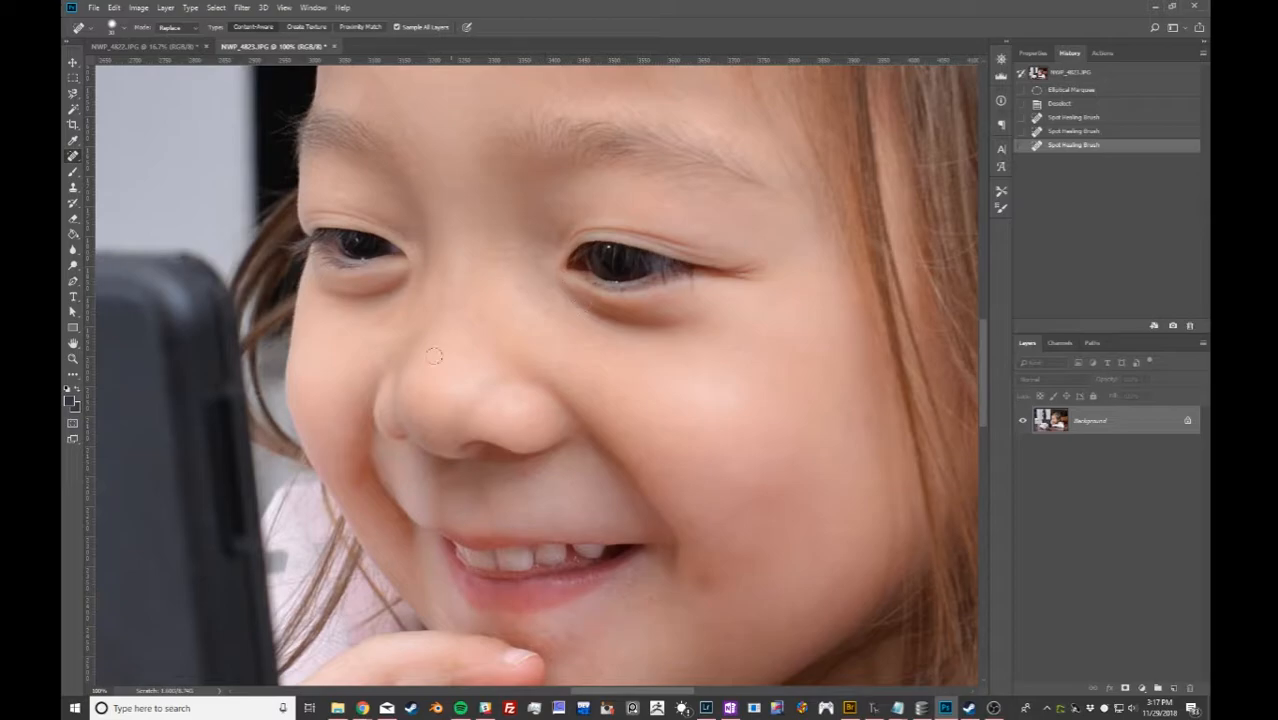
Try Spot Healing Brush strokes along the girl's upper eyelid and undo them.
mouse_move(566, 262)
left_mouse_down()
mouse_move(610, 224)
mouse_move(640, 229)
left_mouse_up()
key("ctrl+z")
mouse_move(576, 260)
left_mouse_down()
mouse_move(624, 239)
mouse_move(578, 256)
mouse_move(615, 247)
mouse_move(630, 216)
left_mouse_up()
key("ctrl+z")
key("ctrl+z")
key("ctrl+z")
Heal the small marks on the girl's forehead above the eyebrows with the Spot Healing Brush.
left_click_drag(718, 186, 598, 376)
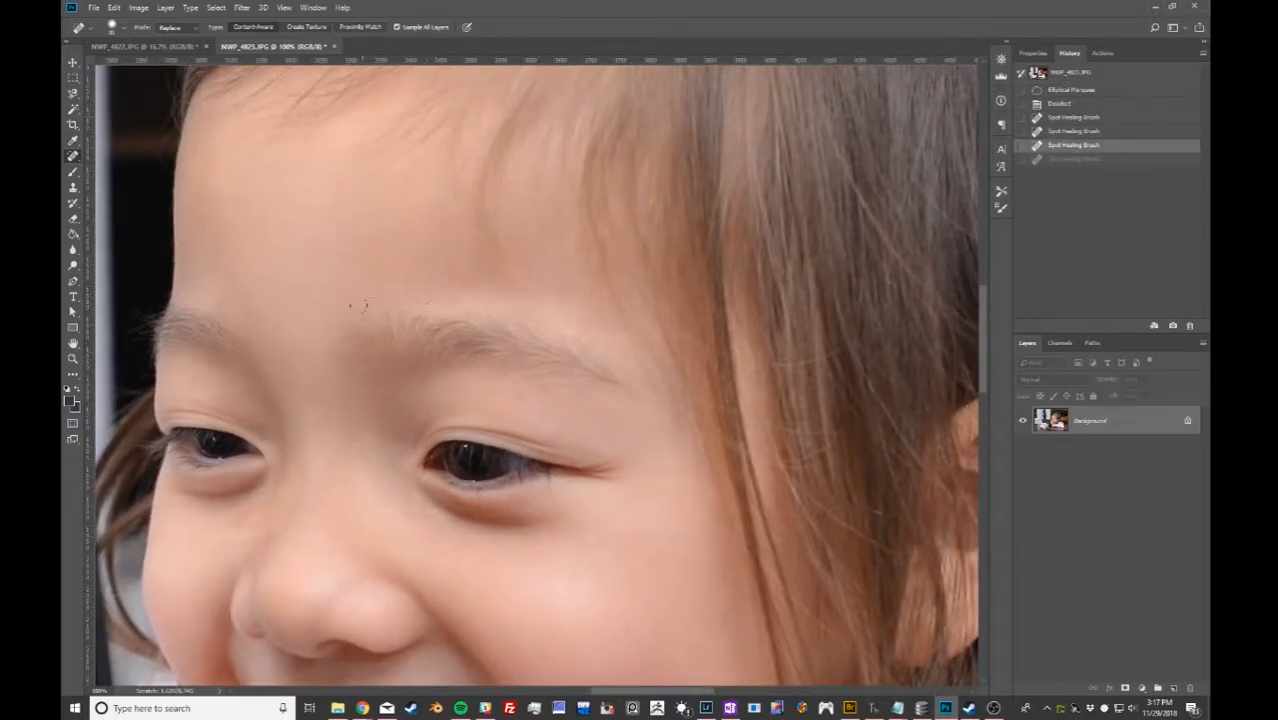
mouse_move(312, 283)
left_mouse_down()
mouse_move(365, 260)
mouse_move(418, 212)
left_mouse_up()
left_click_drag(366, 290, 535, 186)
Remove the embossed lettering from the back of the tablet with Spot Healing Brush strokes over each character.
left_click_drag(515, 470, 865, 340)
mouse_move(417, 447)
left_mouse_down()
mouse_move(602, 479)
mouse_move(476, 422)
left_mouse_up()
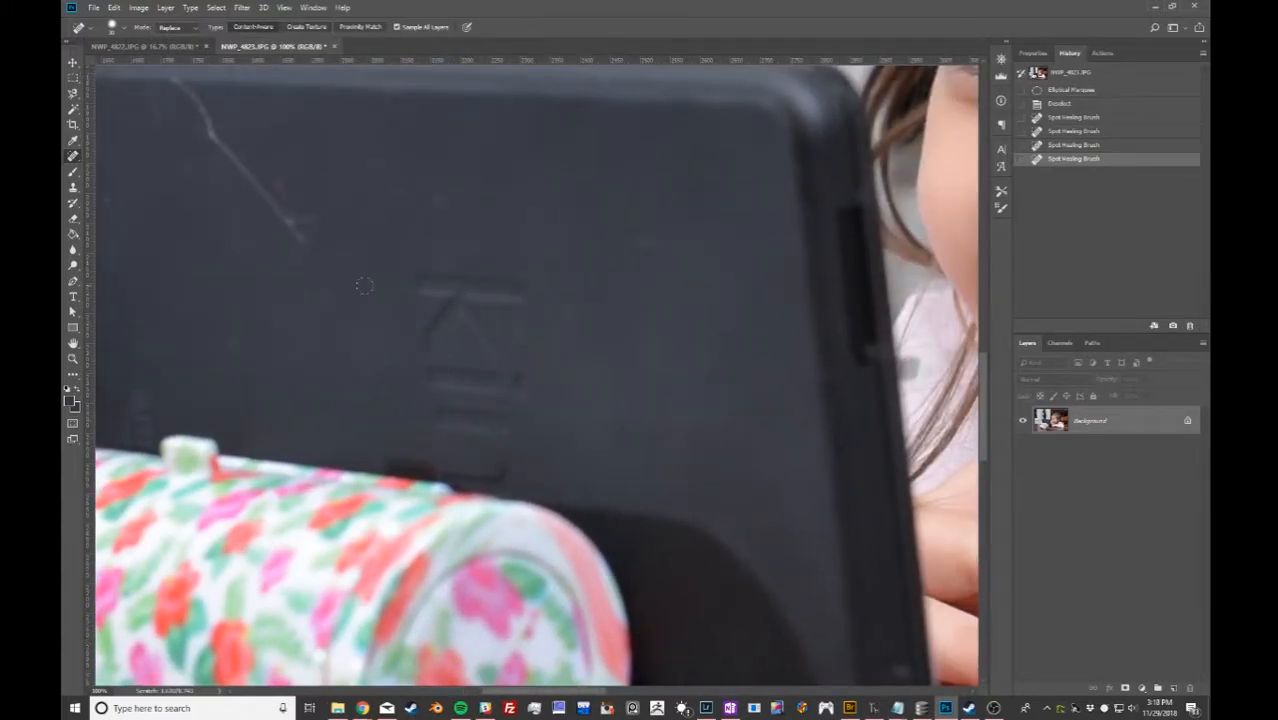
left_click_drag(420, 278, 500, 280)
left_click_drag(437, 328, 540, 332)
left_click_drag(430, 300, 502, 300)
left_click_drag(410, 372, 515, 374)
left_click_drag(420, 425, 492, 428)
left_click_drag(445, 460, 487, 457)
Heal the long scratch and remaining marks on the tablet's back with a larger Spot Healing Brush, and undo the last stroke.
left_click_drag(350, 315, 595, 440)
left_click_drag(520, 350, 446, 233)
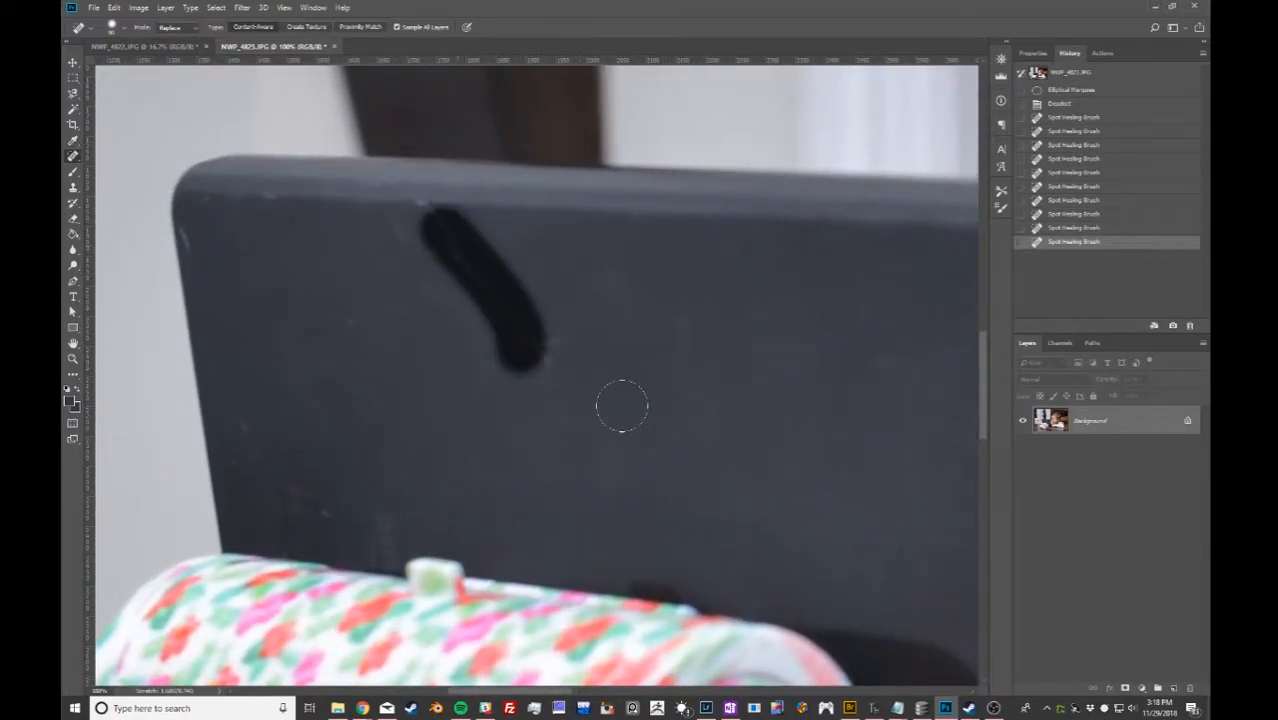
left_click(74, 158)
left_click(74, 160)
left_click(74, 158)
left_click(128, 155)
left_click(422, 359)
left_click_drag(545, 447, 664, 414)
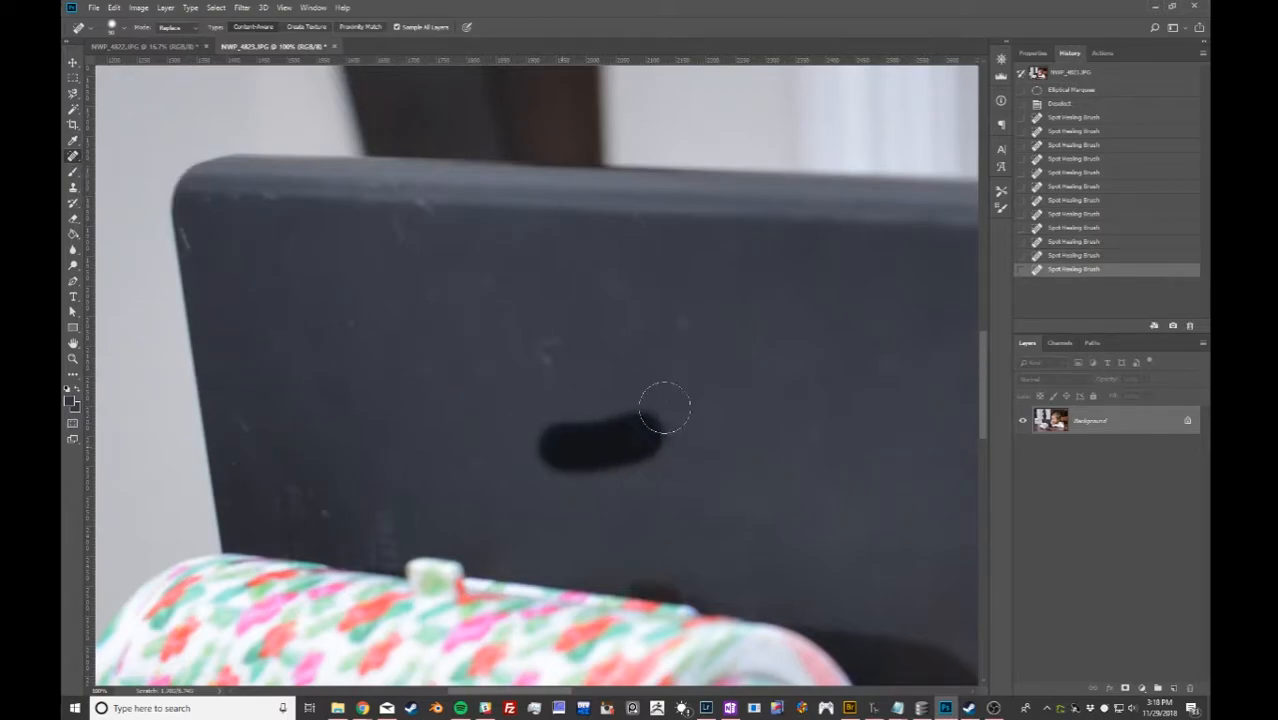
mouse_move(542, 462)
left_mouse_down()
mouse_move(520, 434)
mouse_move(567, 483)
mouse_move(535, 476)
mouse_move(550, 455)
mouse_move(540, 450)
mouse_move(512, 457)
mouse_move(516, 446)
mouse_move(499, 468)
mouse_move(572, 486)
left_mouse_up()
key("ctrl+z")
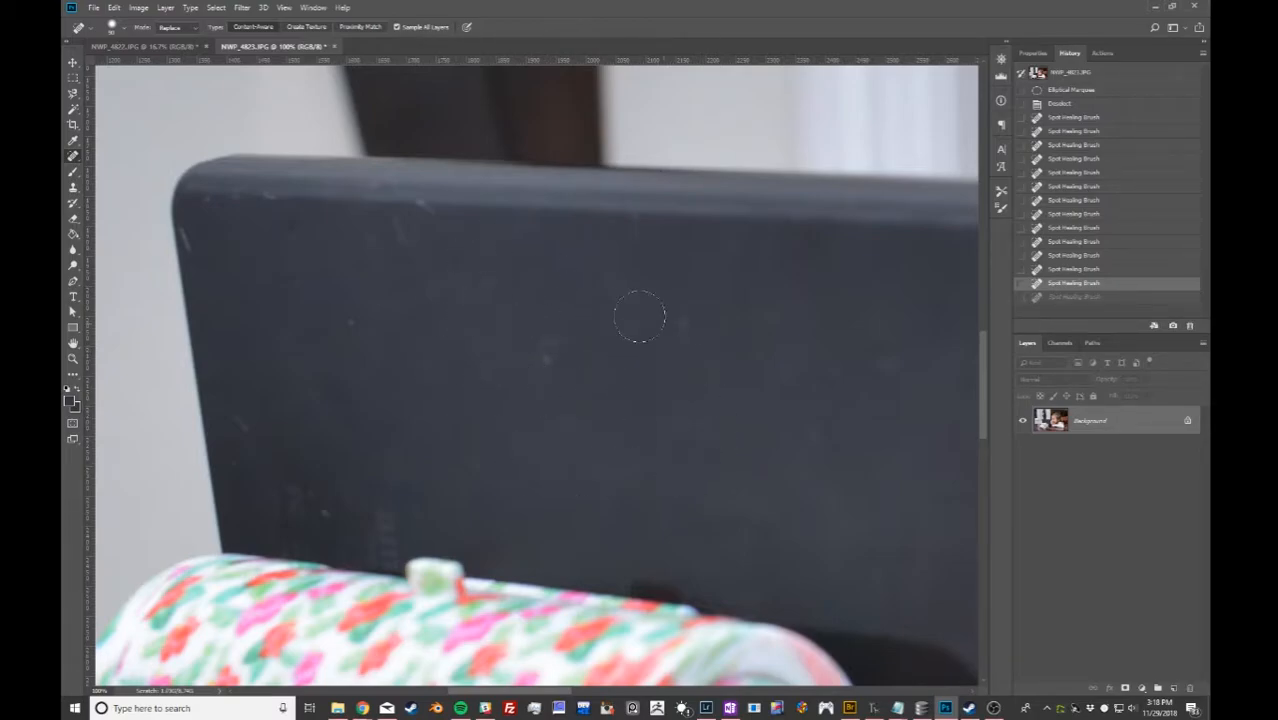
Switch from the Spot Healing Brush to the Healing Brush tool.
right_click(77, 158)
left_click(110, 167)
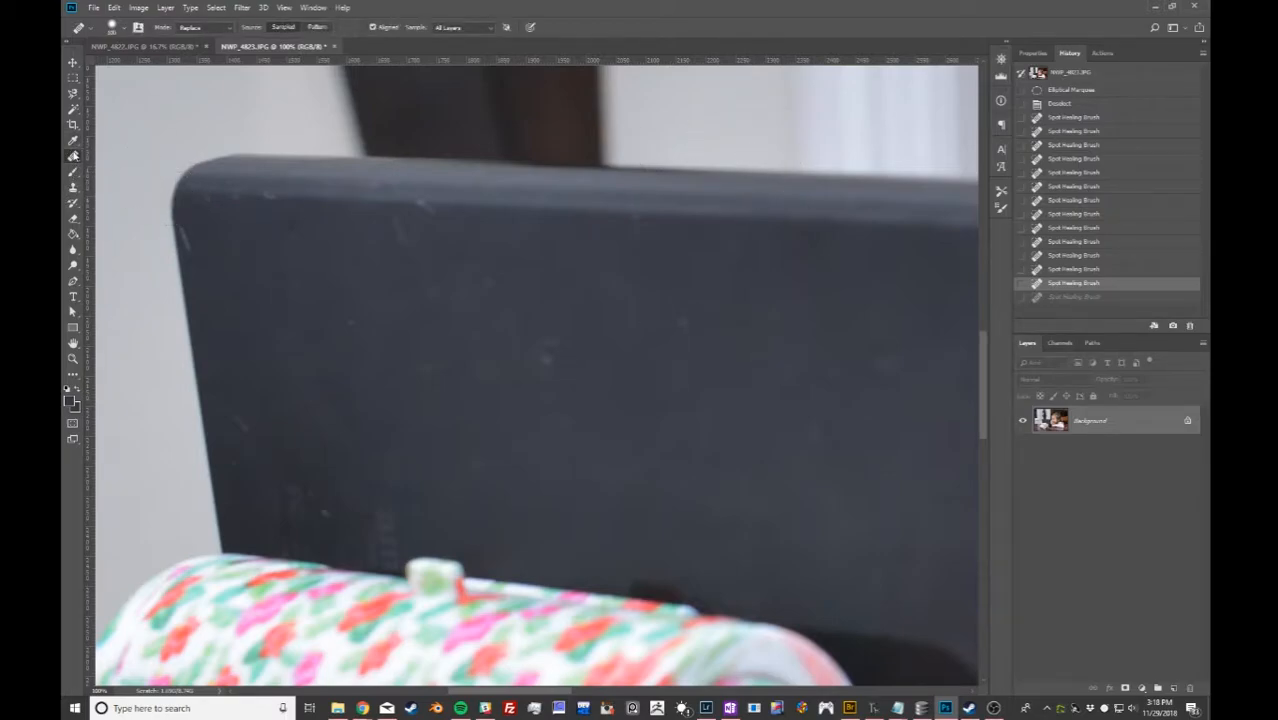
right_click(73, 156)
left_click(112, 167)
Sample the floral tablet stand, paint its pattern onto the tablet's back with the Healing Brush, and undo the strokes.
mouse_move(683, 431)
left_mouse_down()
mouse_move(630, 442)
mouse_move(702, 389)
left_mouse_up()
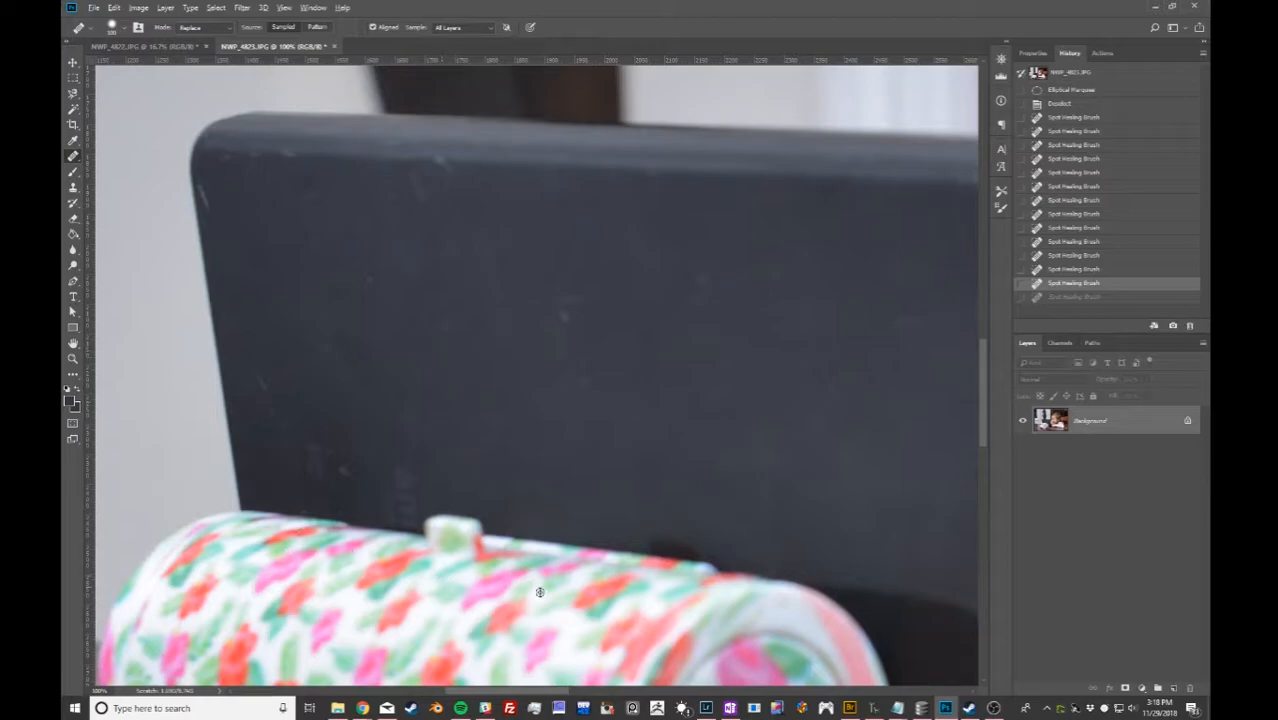
left_click(288, 602, "alt")
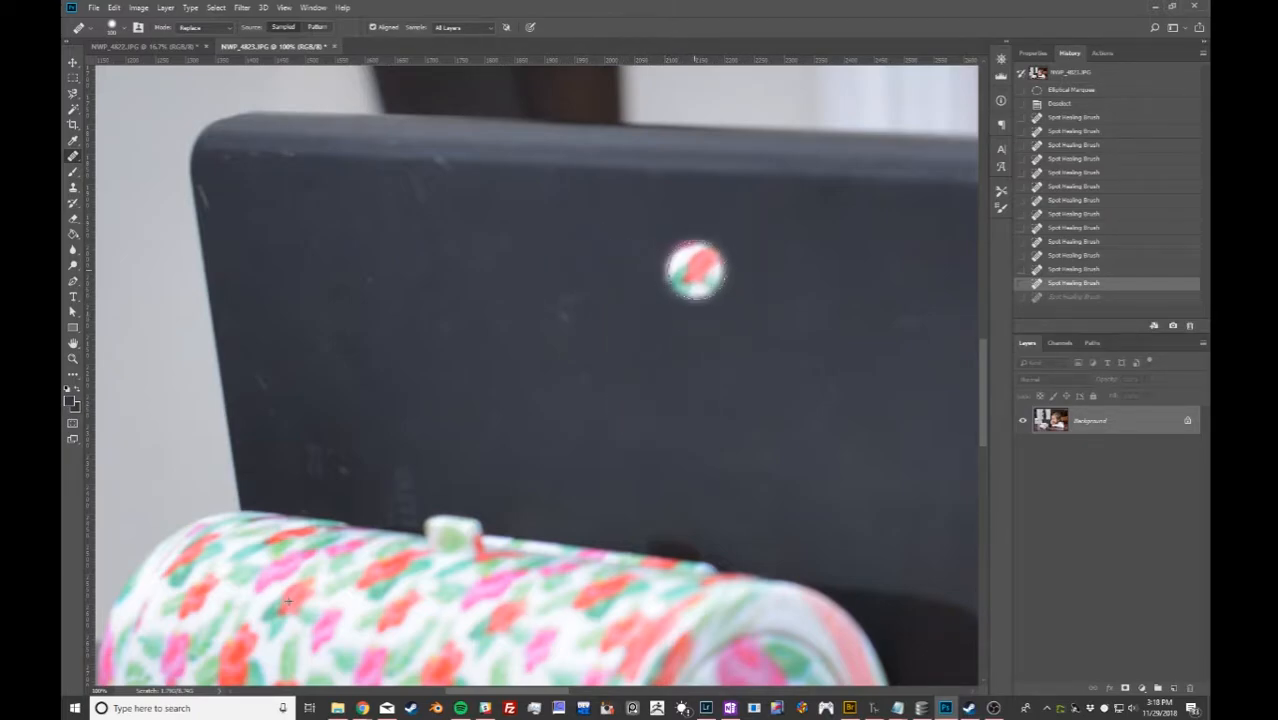
left_click(697, 270)
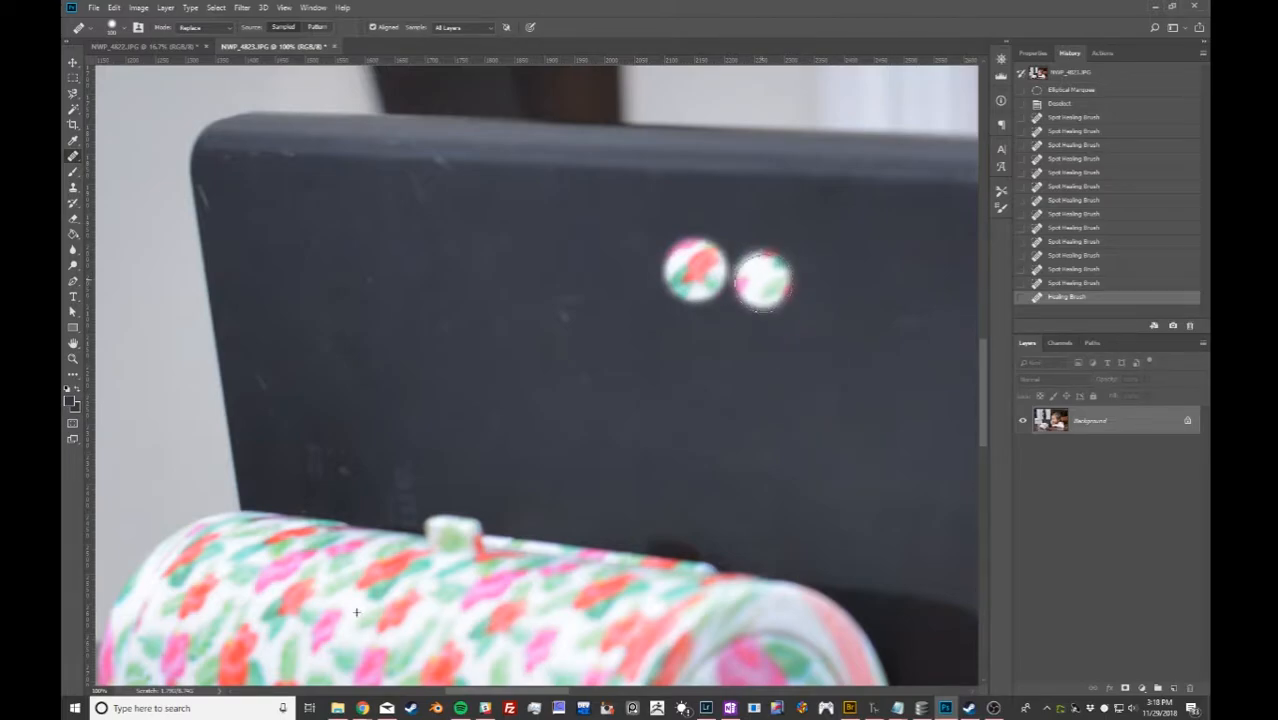
left_click_drag(763, 274, 800, 350)
key("ctrl+z")
key("ctrl+z")
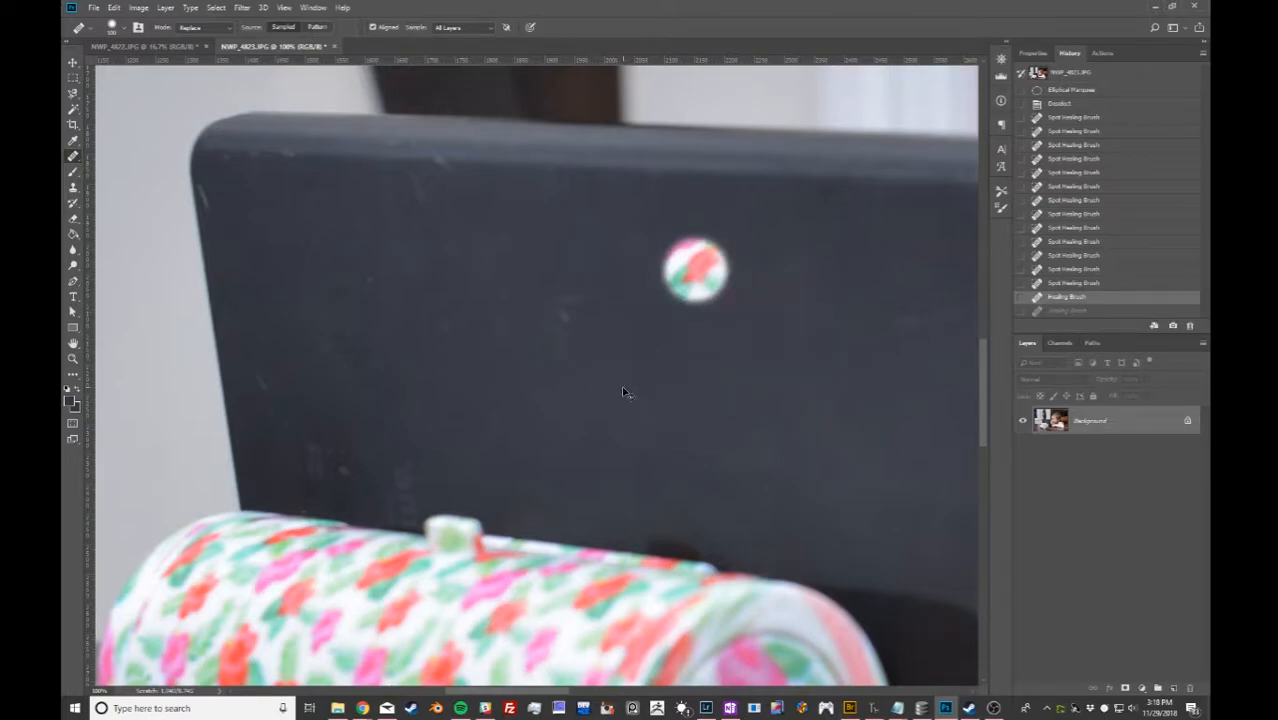
Sample the girl's hair, paint it across her forehead above the eyebrows with the Healing Brush, and undo the painting.
left_click_drag(727, 289, 294, 512)
left_click_drag(723, 323, 273, 407)
mouse_move(802, 235)
left_mouse_down()
mouse_move(513, 428)
mouse_move(365, 485)
left_mouse_up()
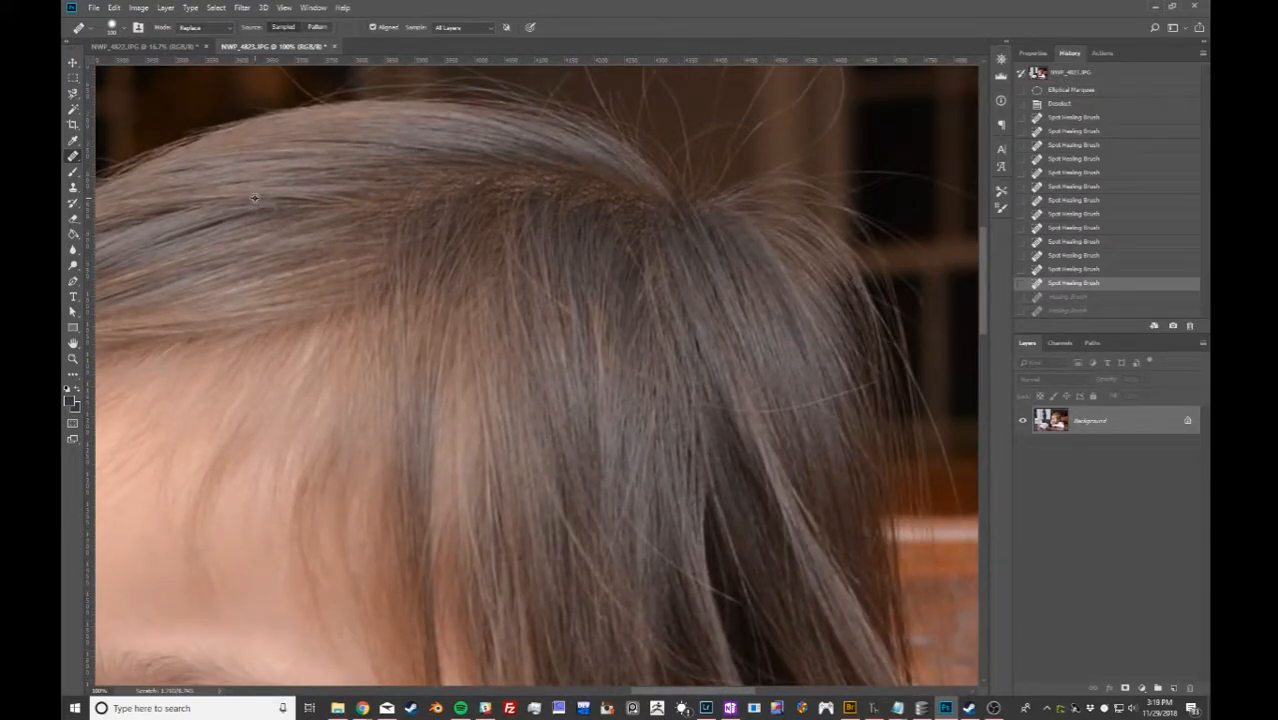
left_click_drag(195, 467, 531, 228)
left_click_drag(294, 365, 455, 350)
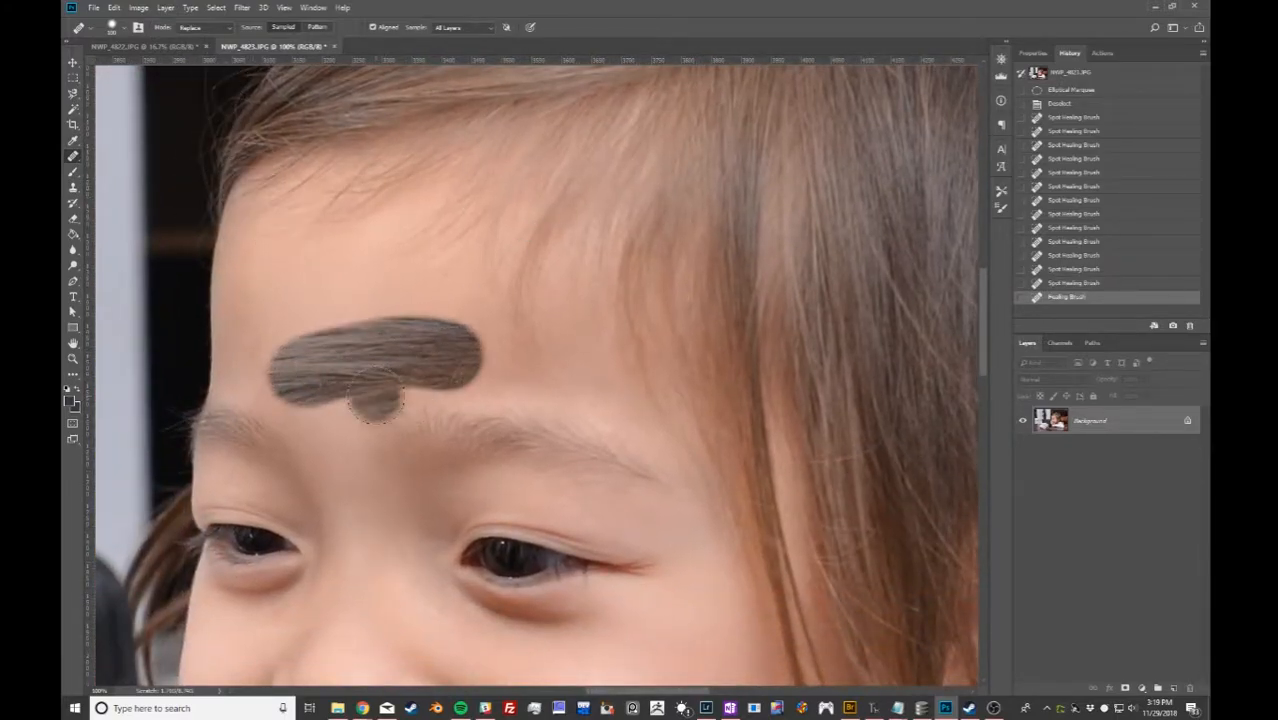
key("ctrl+z")
Set the Healing Brush mode to Normal.
left_click(205, 27)
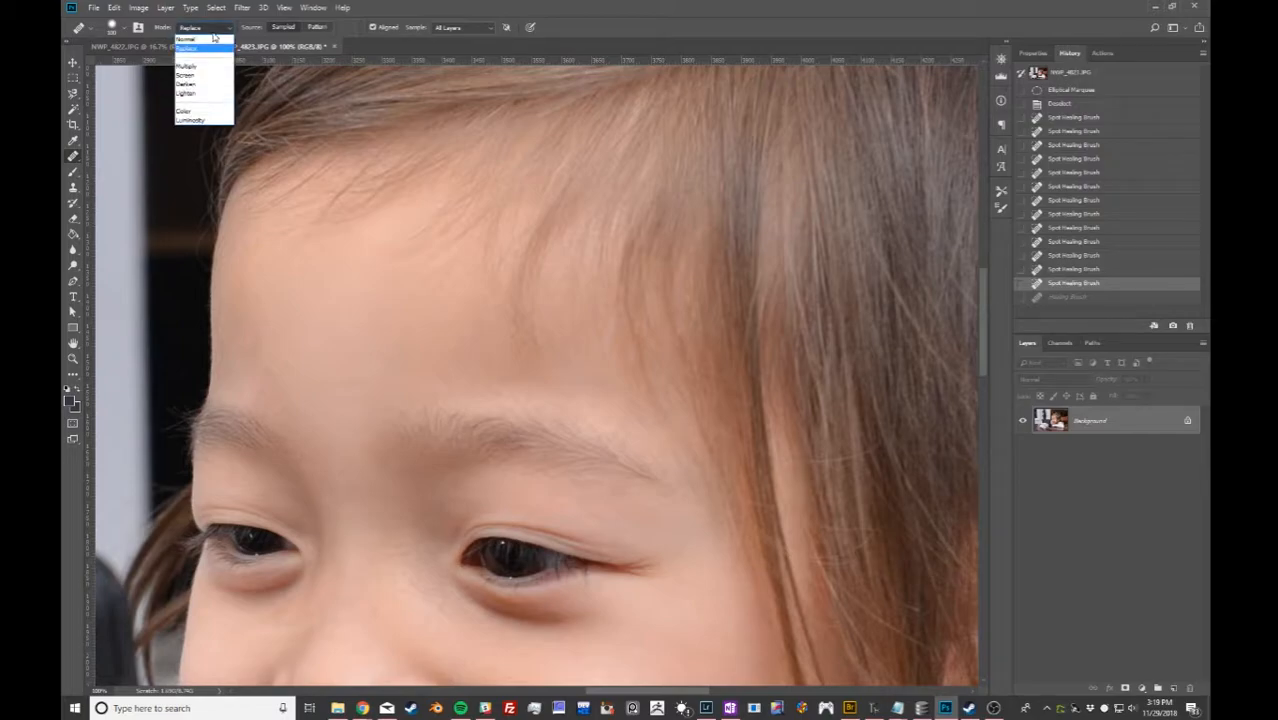
left_click(208, 40)
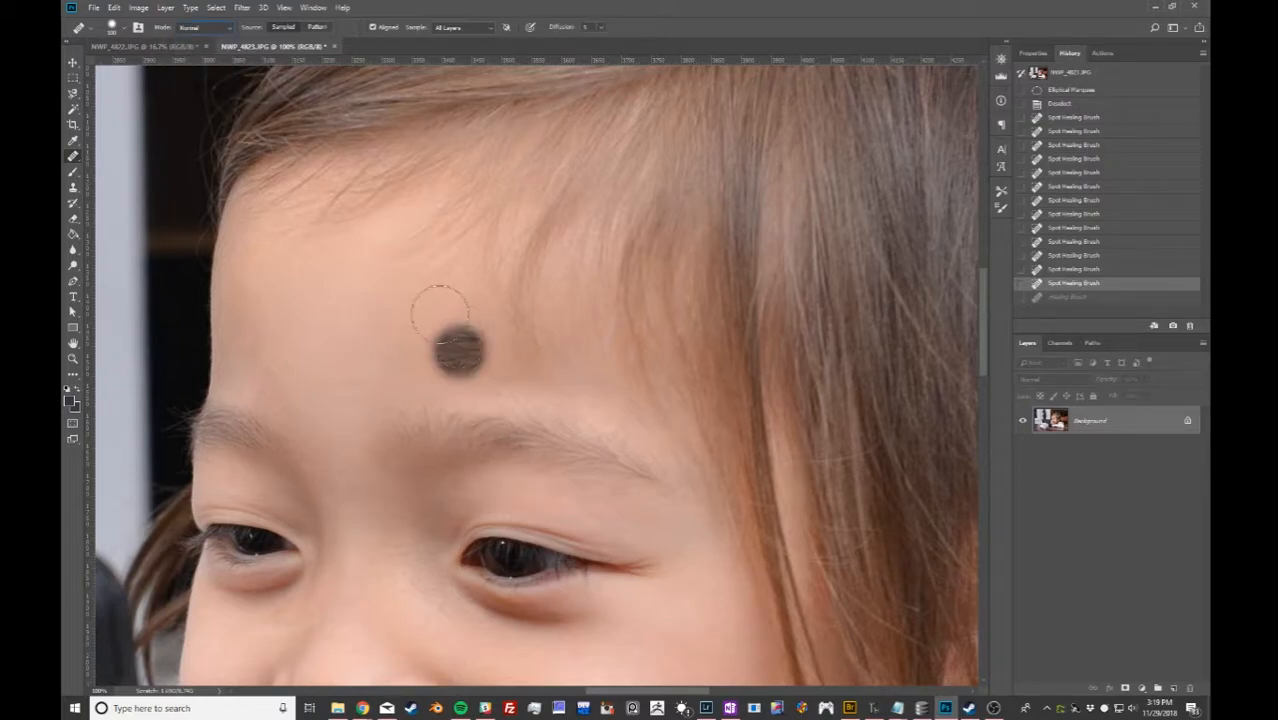
Paint the sampled hair across the forehead with the Healing Brush in Normal mode, and undo the stroke.
left_click_drag(279, 367, 440, 360)
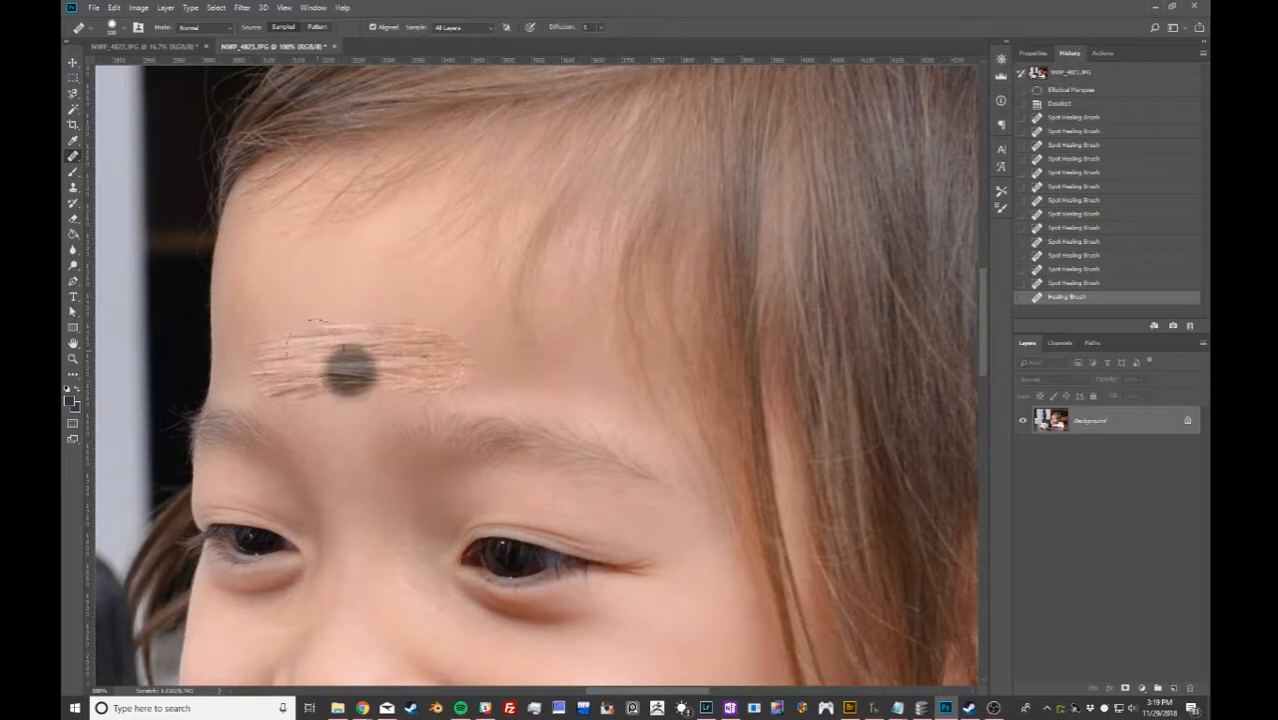
key("ctrl+z")
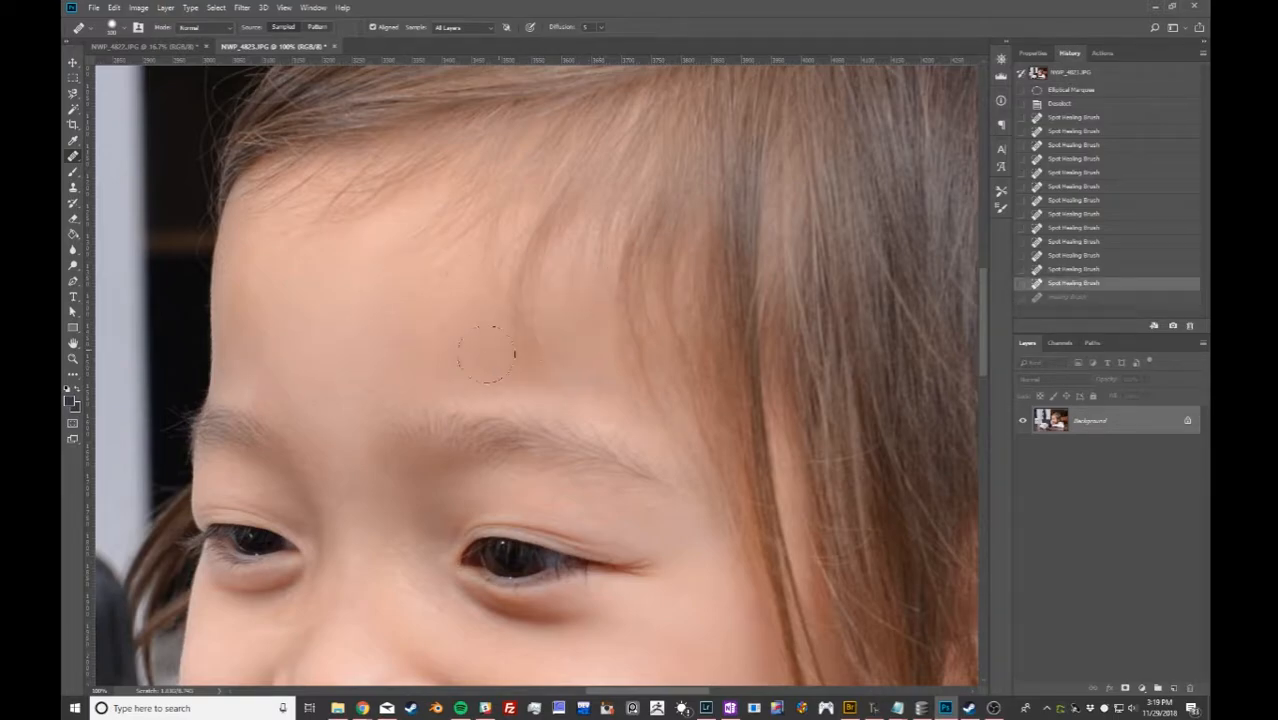
Sample the floral tablet stand, paint its pattern across the tablet's back in Normal mode, and undo the stroke.
scroll(600, 380, "down", 10)
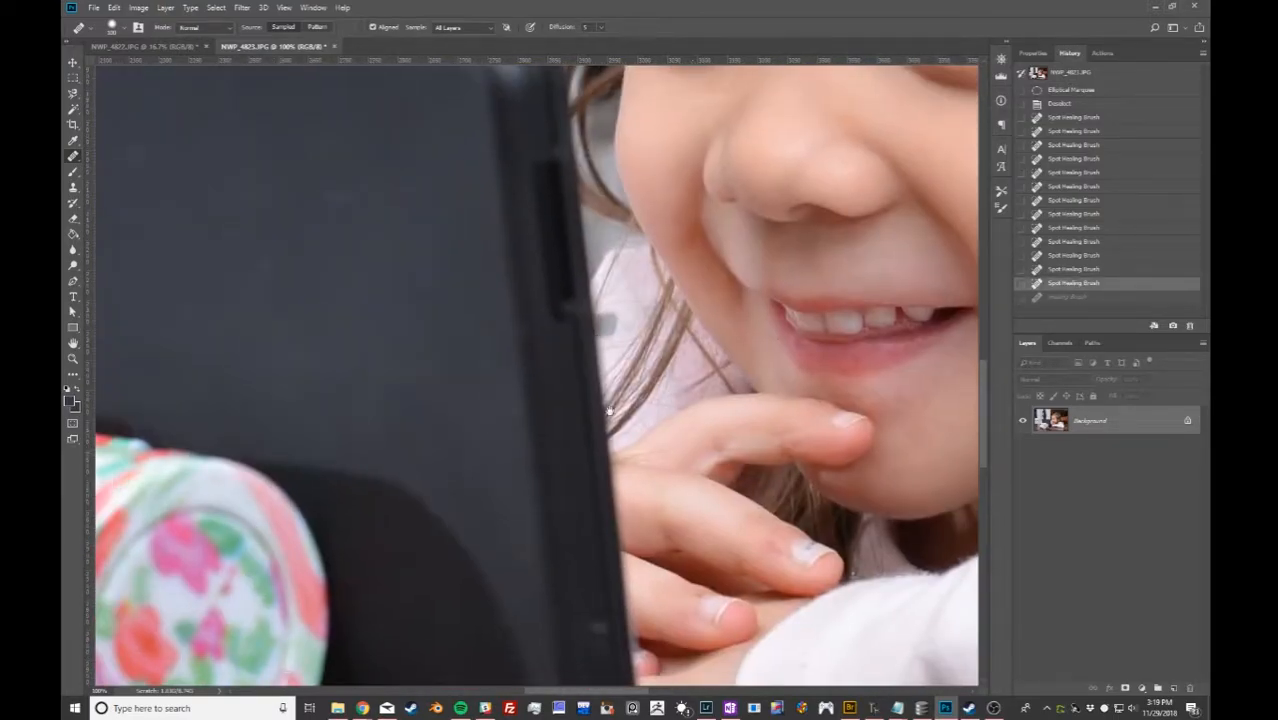
left_click_drag(610, 411, 930, 392)
left_click_drag(365, 400, 762, 479)
left_click_drag(437, 294, 471, 441)
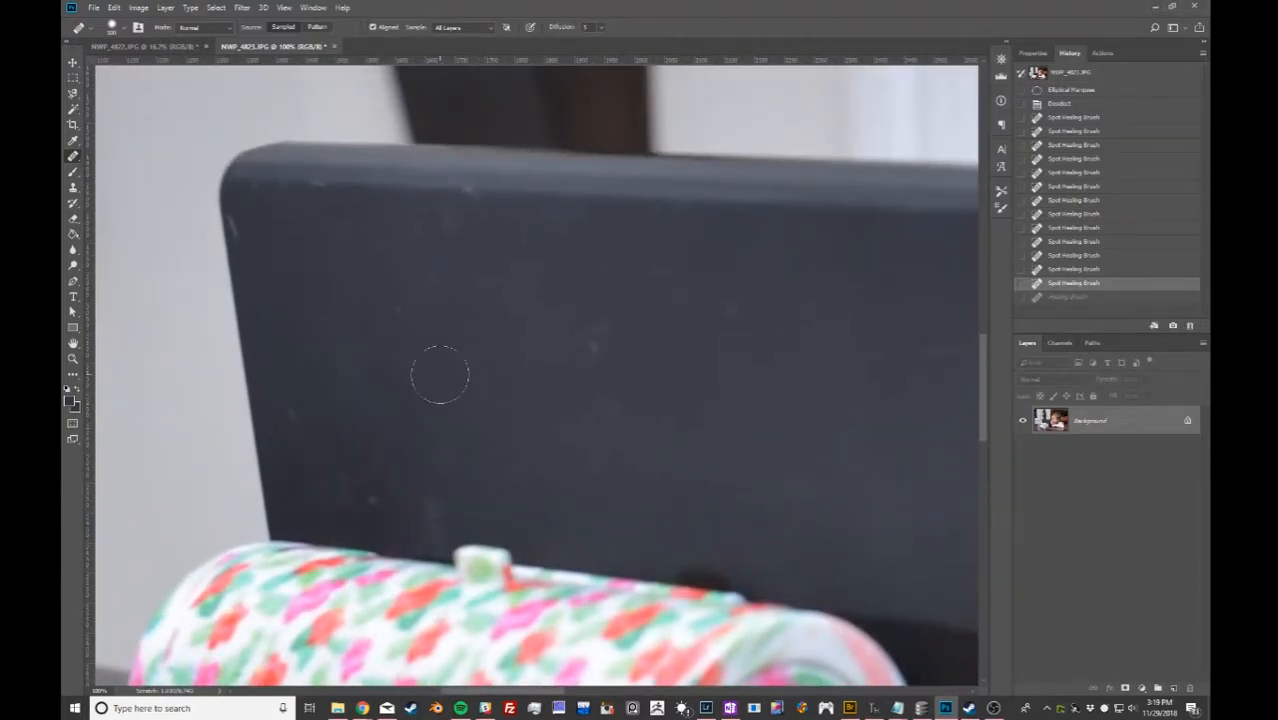
left_click(322, 632, "alt")
mouse_move(456, 322)
left_mouse_down()
mouse_move(584, 330)
mouse_move(658, 352)
left_mouse_up()
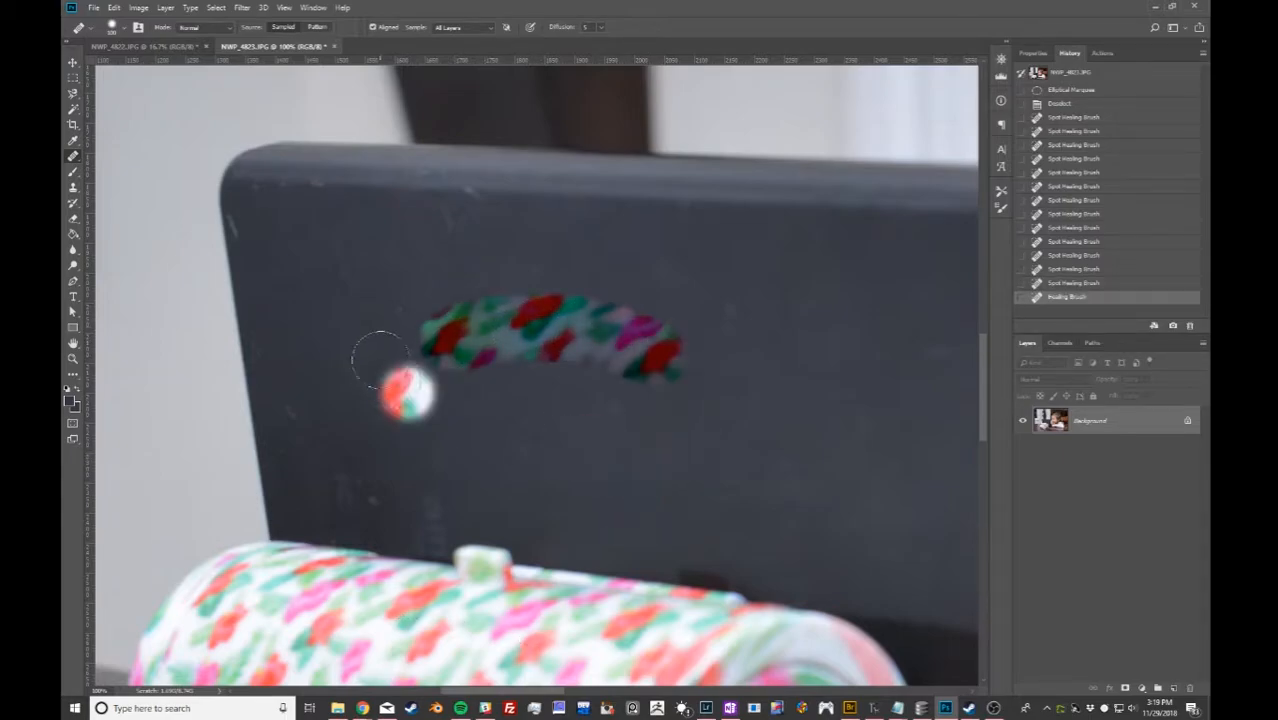
key("ctrl+z")
Review the healing tool group and the Healing Brush's blending modes over the whole photo, keeping the mode at Normal.
key("ctrl+minus")
key("ctrl+minus")
key("ctrl+minus")
key("ctrl+minus")
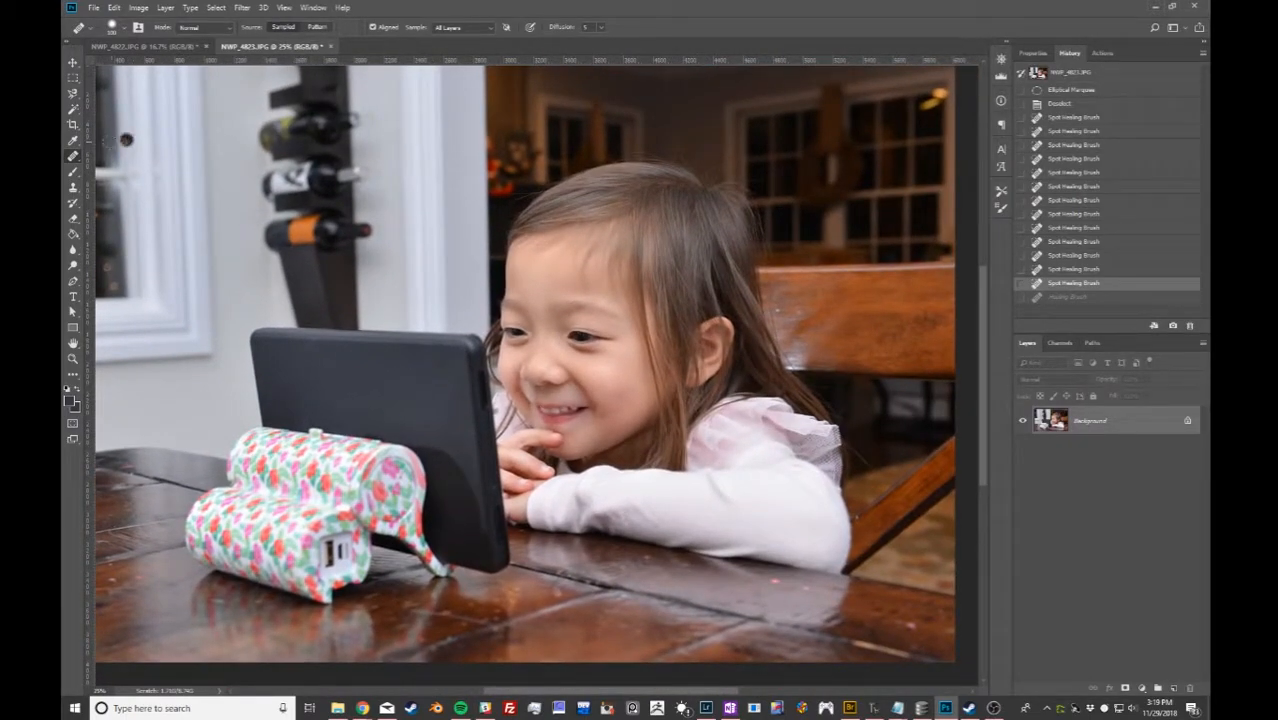
right_click(73, 157)
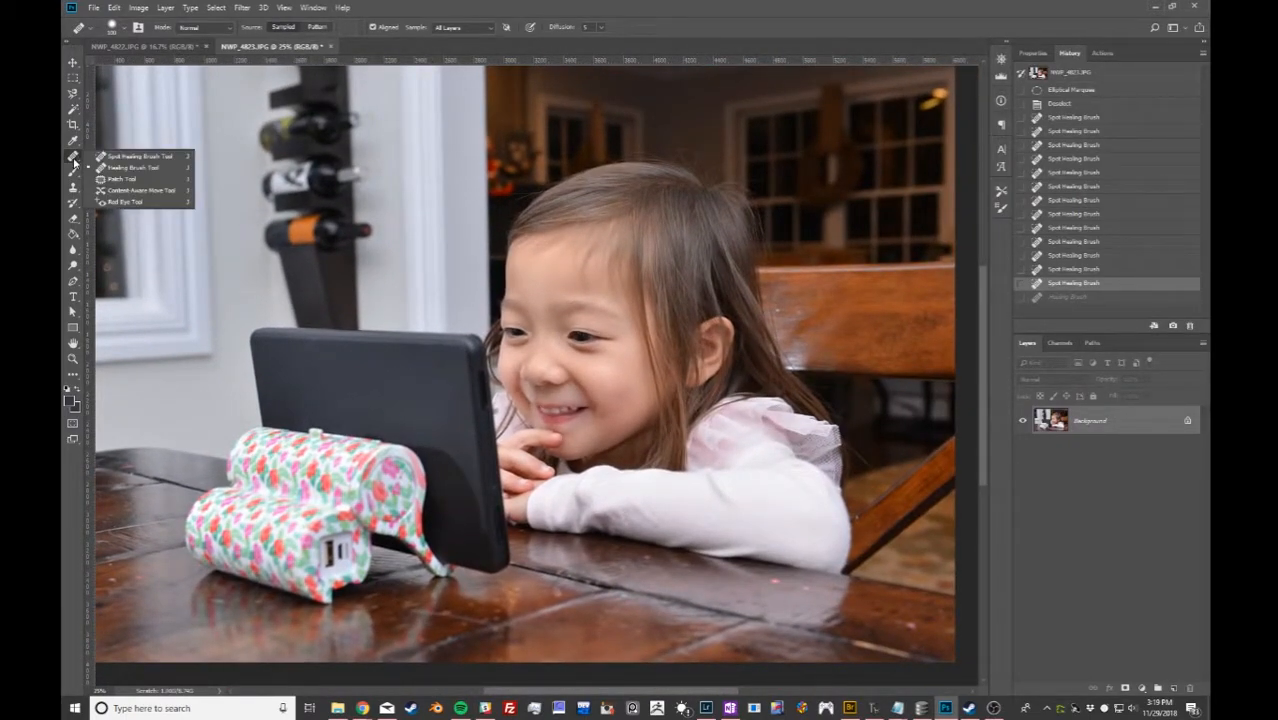
left_click(73, 157)
left_click(234, 29)
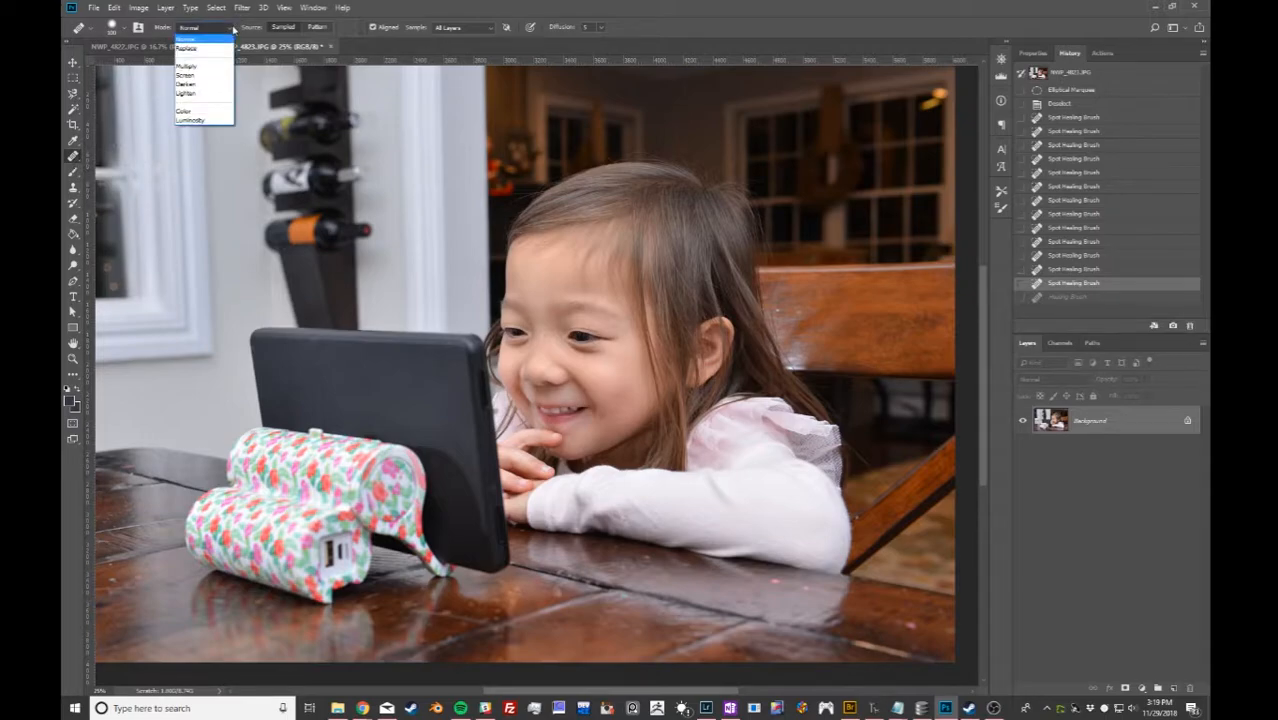
left_click(234, 29)
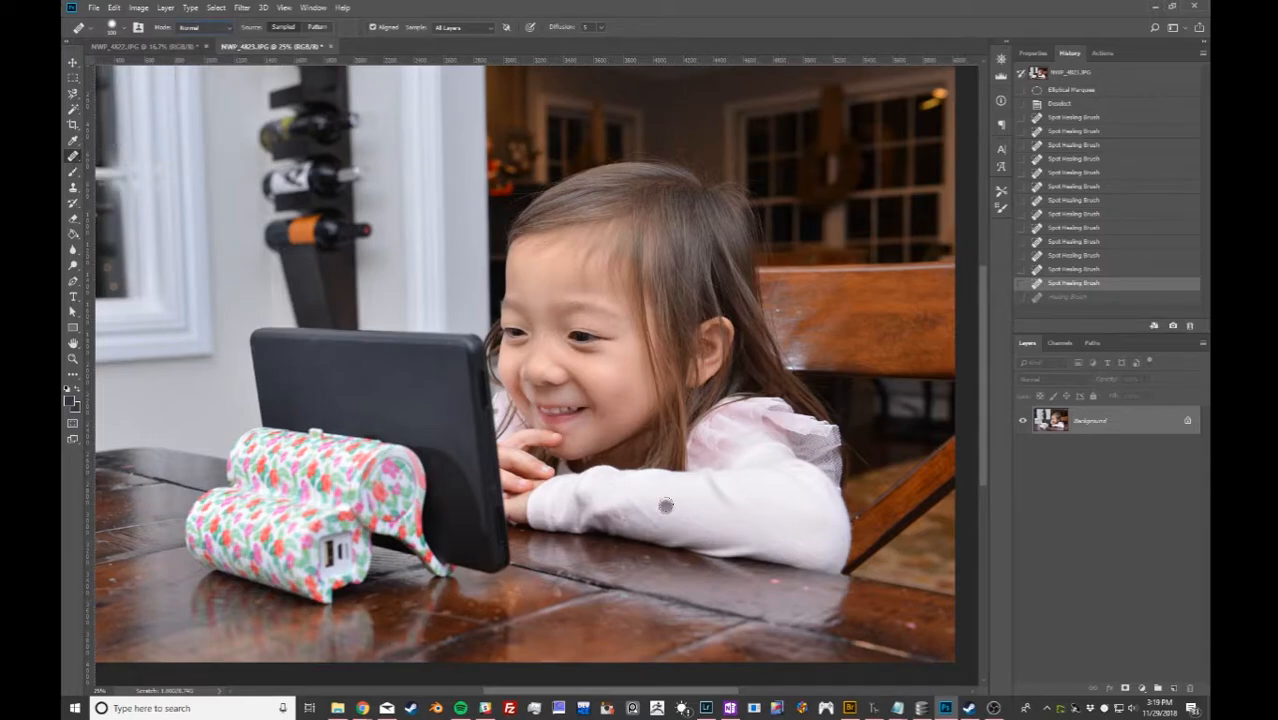
left_click(205, 29)
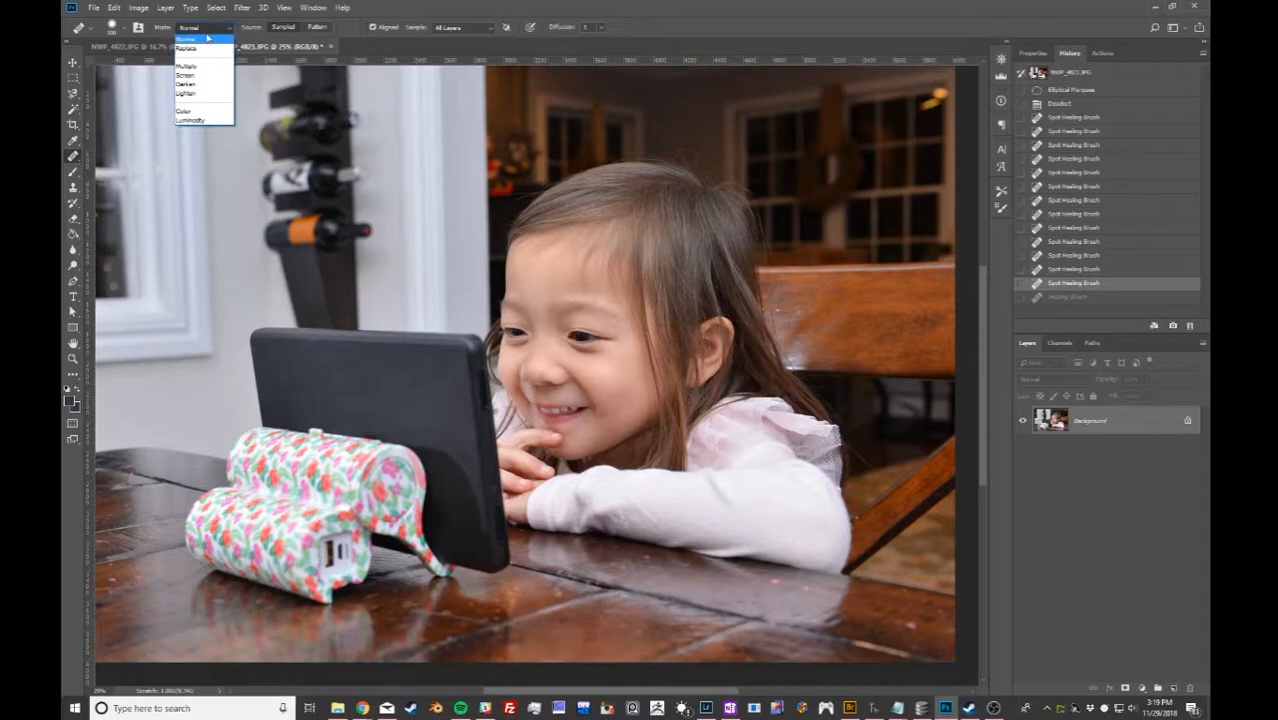
left_click(201, 37)
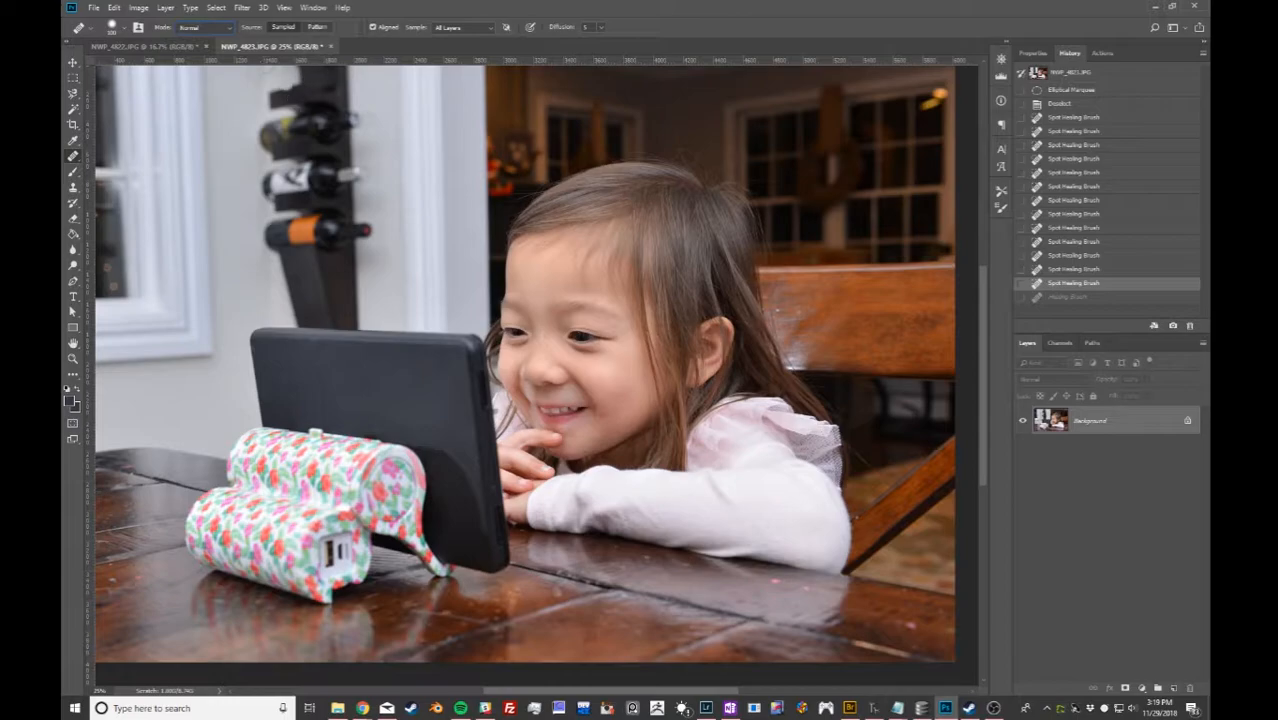
Switch to the Patch tool after a brief look at the Brush tool.
left_click(72, 174)
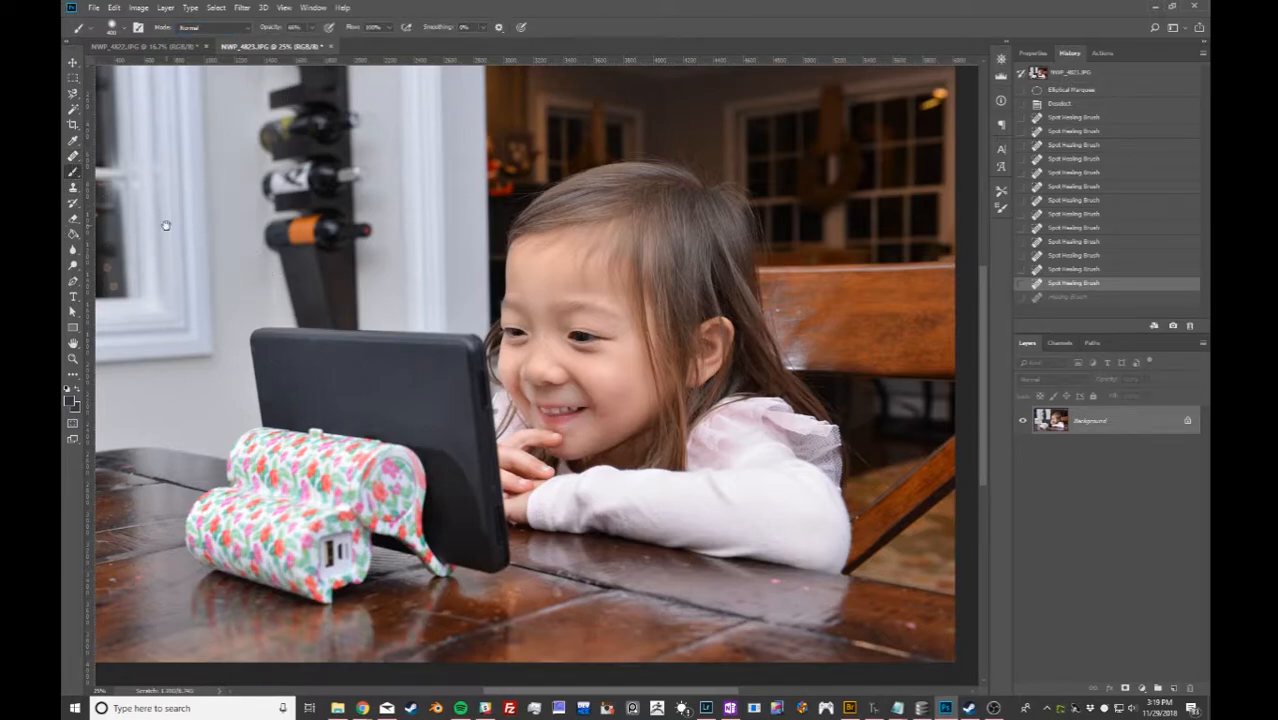
right_click(72, 174)
left_click(72, 174)
left_click(73, 157)
right_click(73, 157)
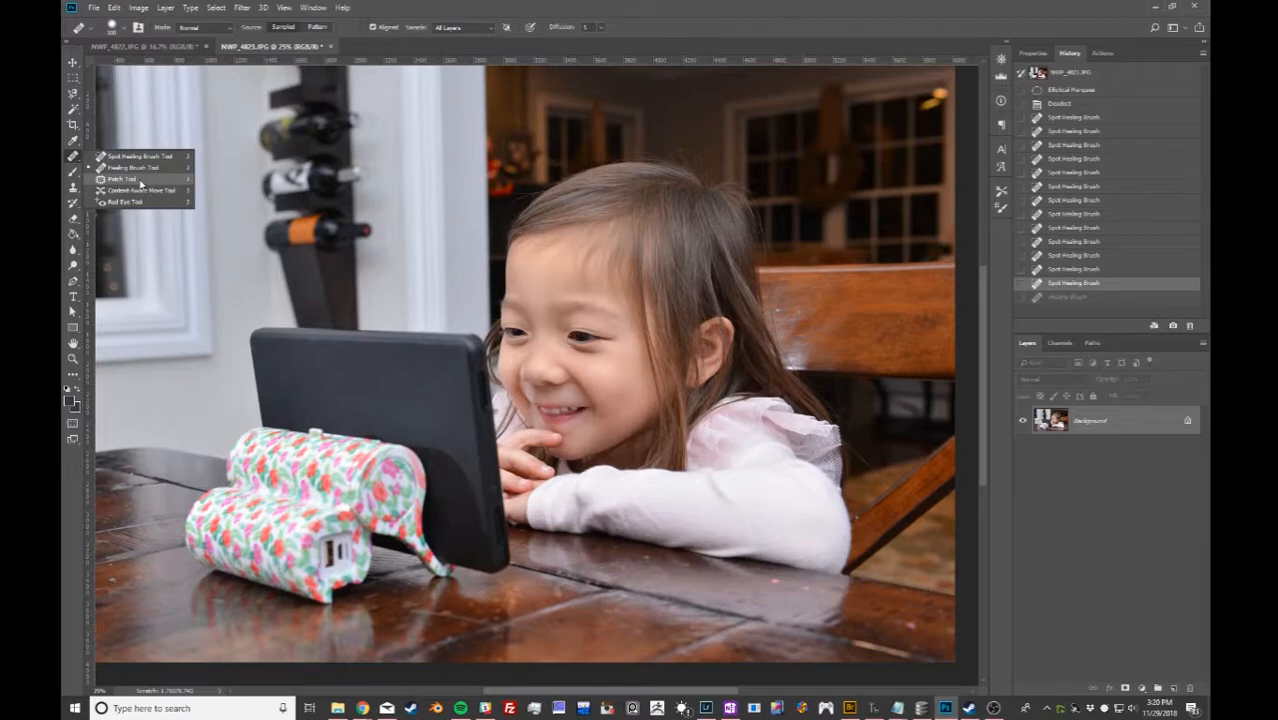
left_click(130, 179)
key("p")
key("ctrl+plus")
key("ctrl+plus")
key("ctrl+plus")
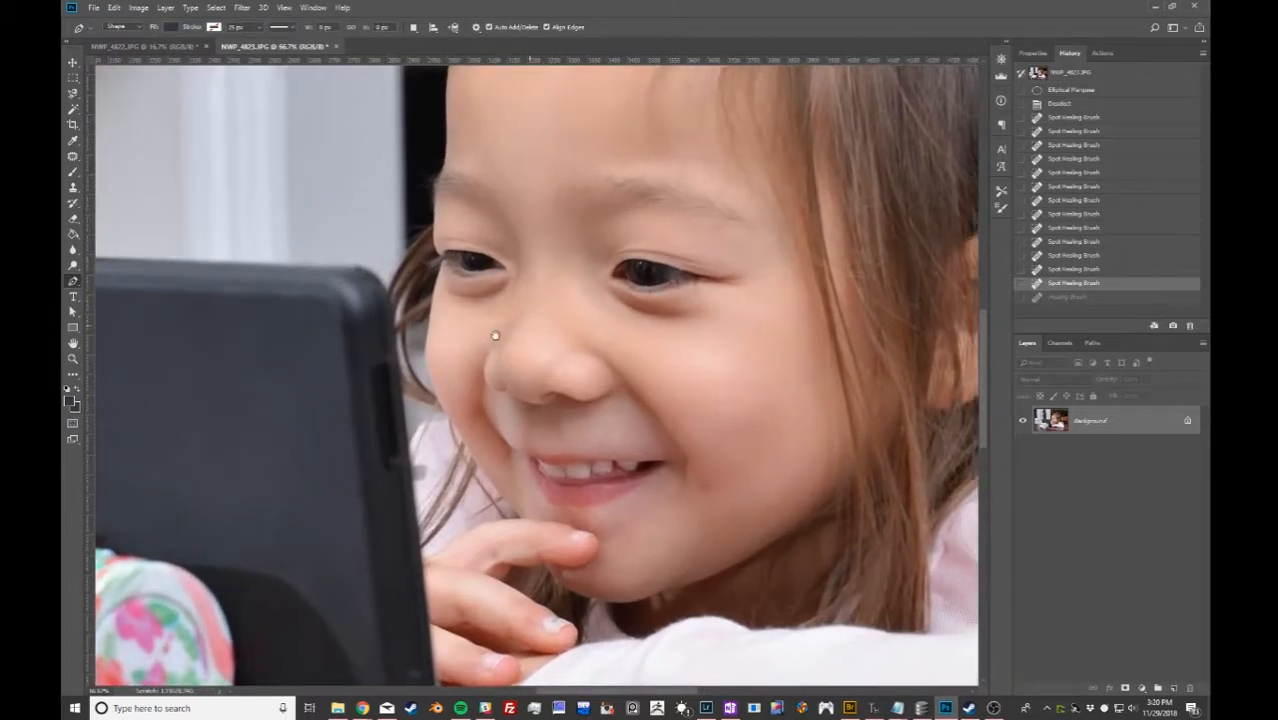
left_click_drag(494, 336, 305, 400)
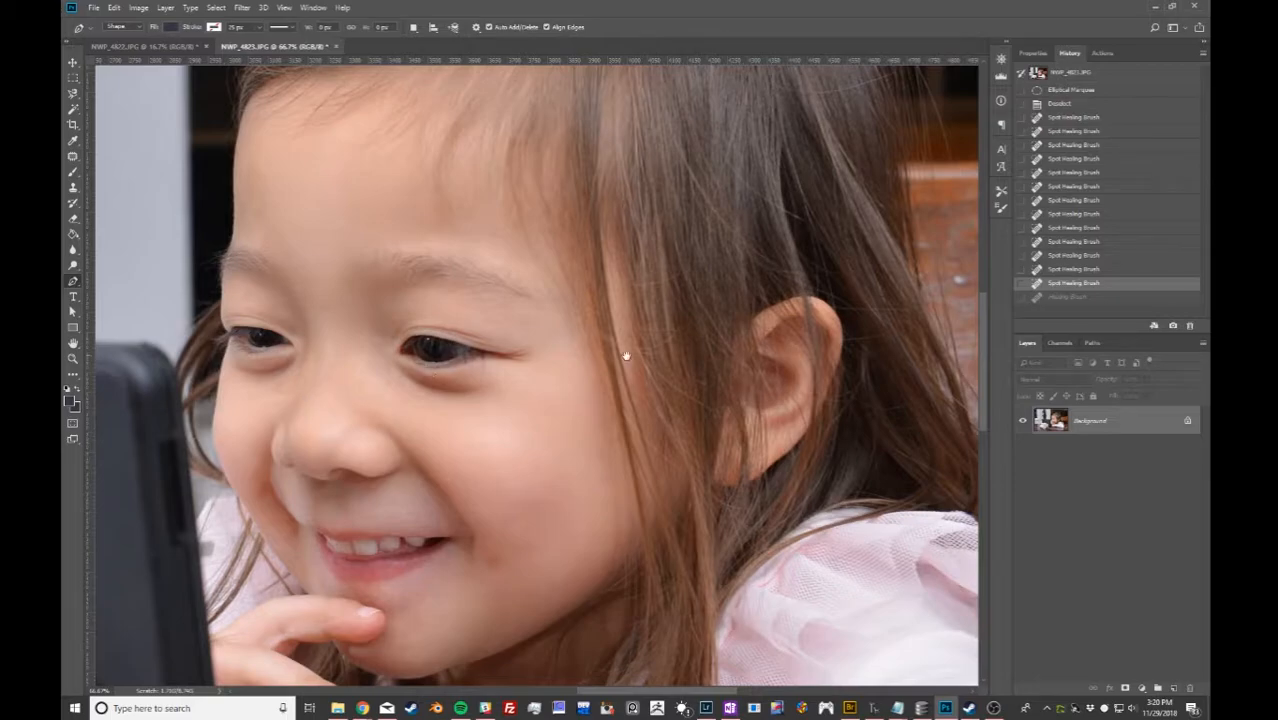
left_click_drag(407, 311, 395, 320)
left_click(383, 336)
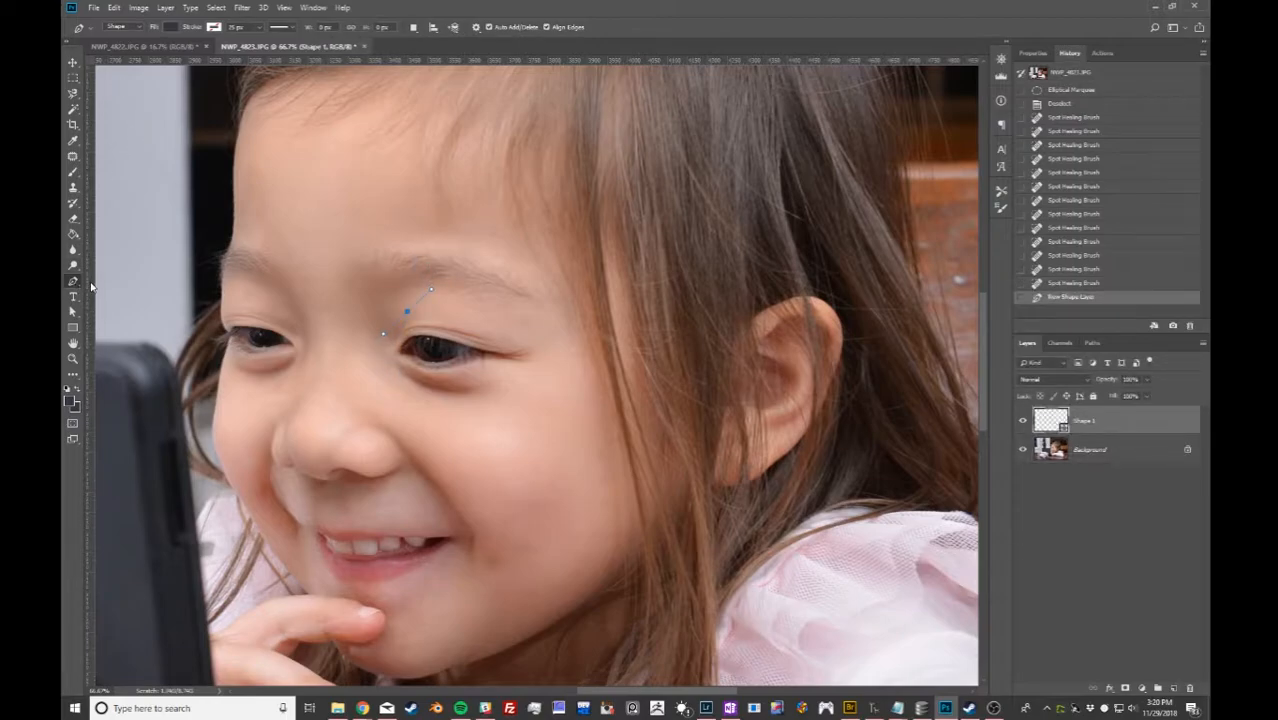
key("ctrl+z")
Outline the girl's eye nearest her ear with the Patch tool, replace it with forehead skin, and deselect.
left_click(72, 155)
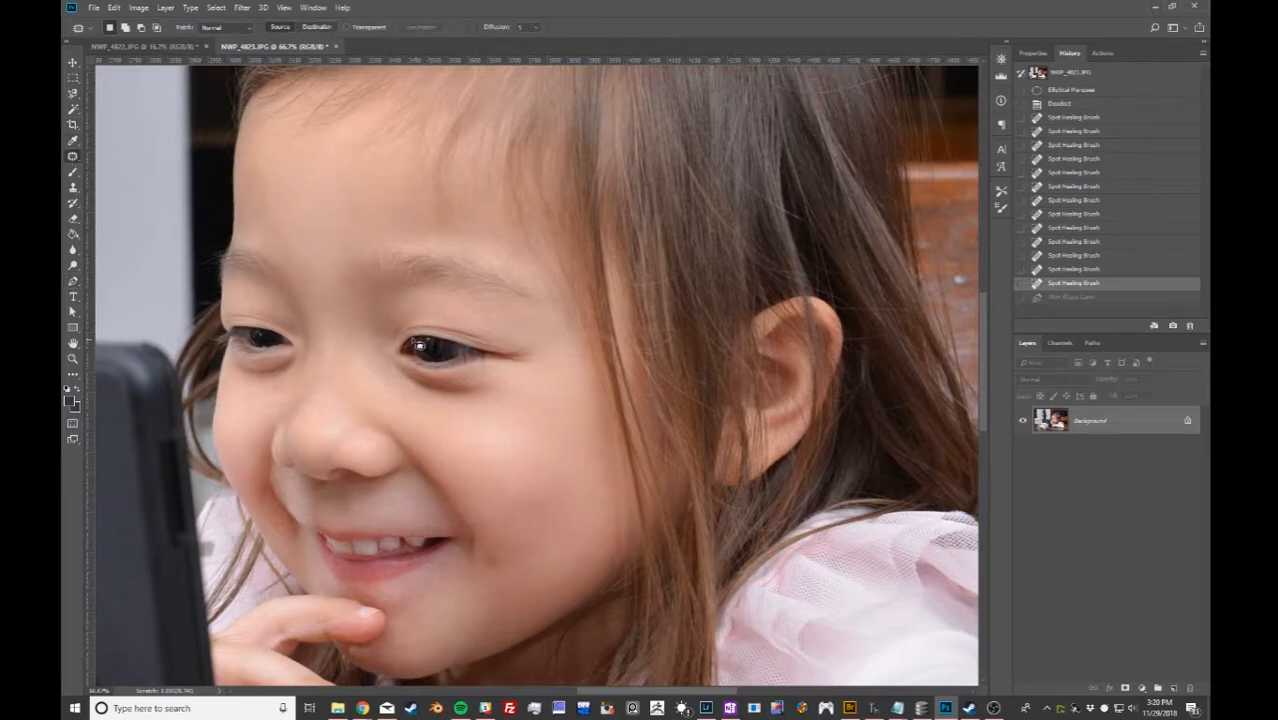
mouse_move(403, 307)
left_mouse_down()
mouse_move(375, 360)
mouse_move(408, 396)
mouse_move(461, 414)
mouse_move(557, 368)
mouse_move(541, 340)
mouse_move(407, 317)
left_mouse_up()
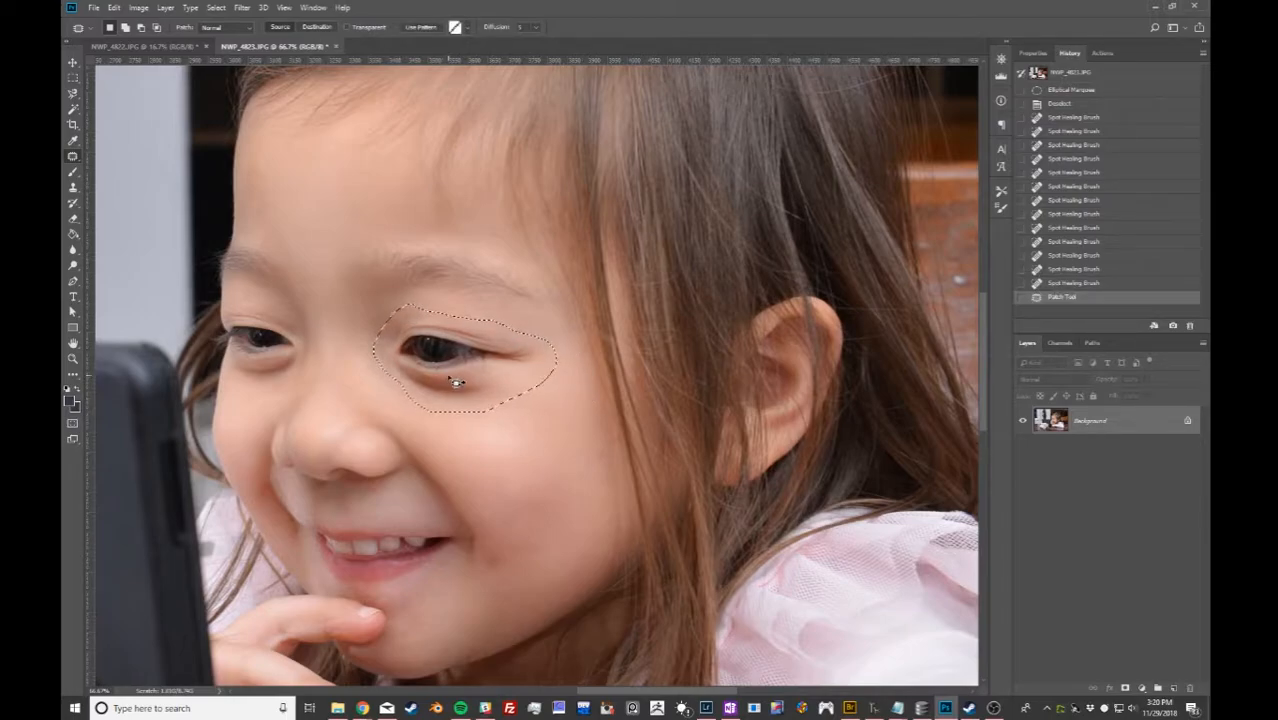
left_click_drag(478, 384, 348, 220)
key("ctrl+d")
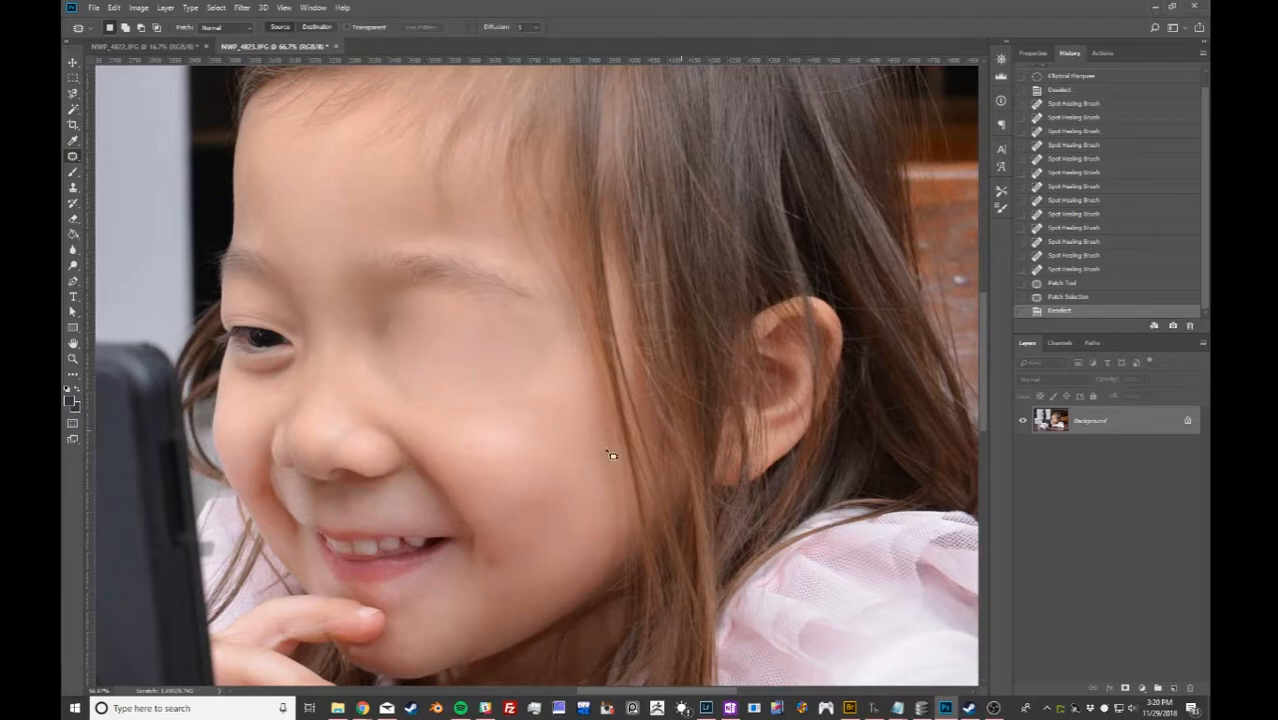
Restore the eye selection, patch it with hair texture, deselect, and revert the History to the state before any patching.
key("ctrl+z")
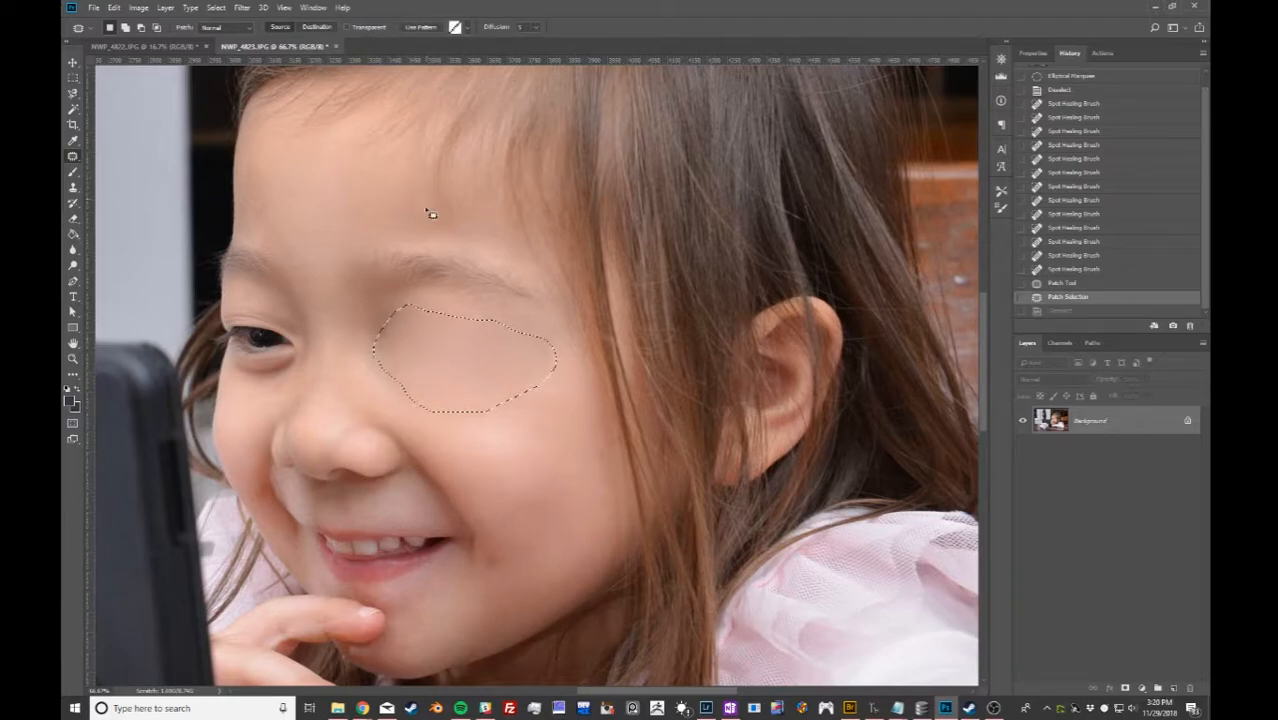
left_click_drag(462, 365, 711, 153)
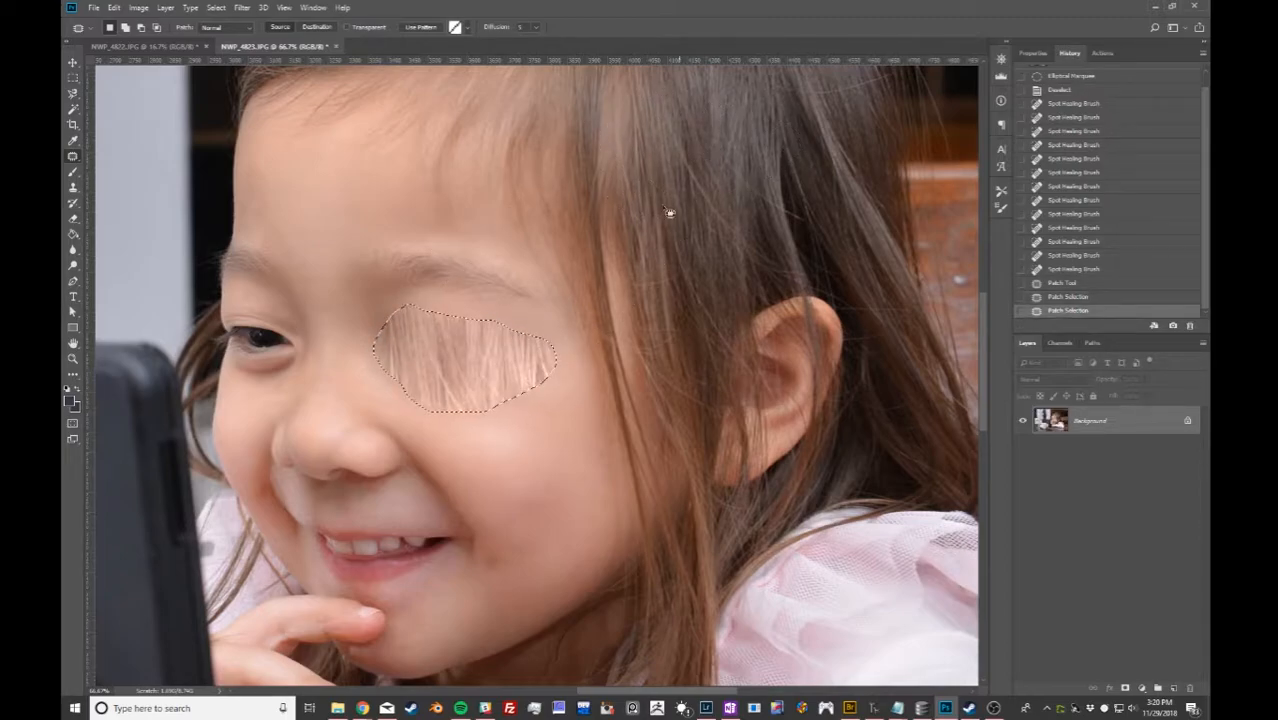
key("ctrl+d")
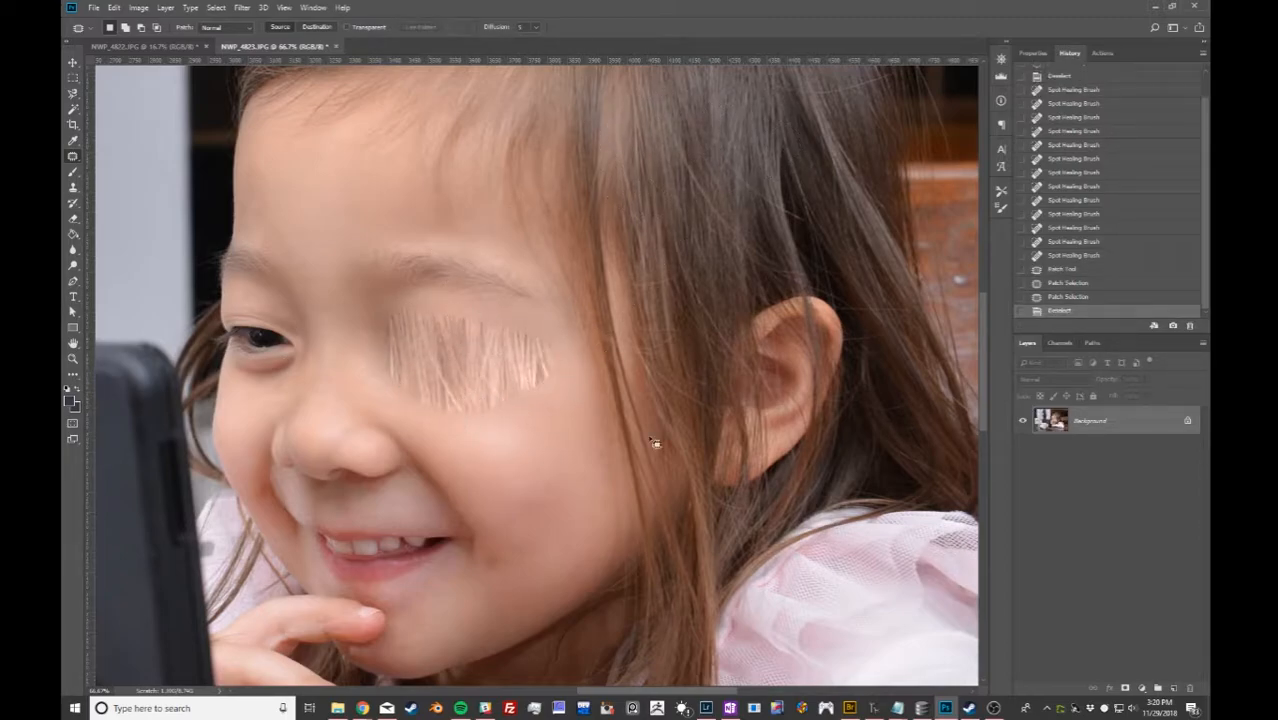
left_click(1055, 269)
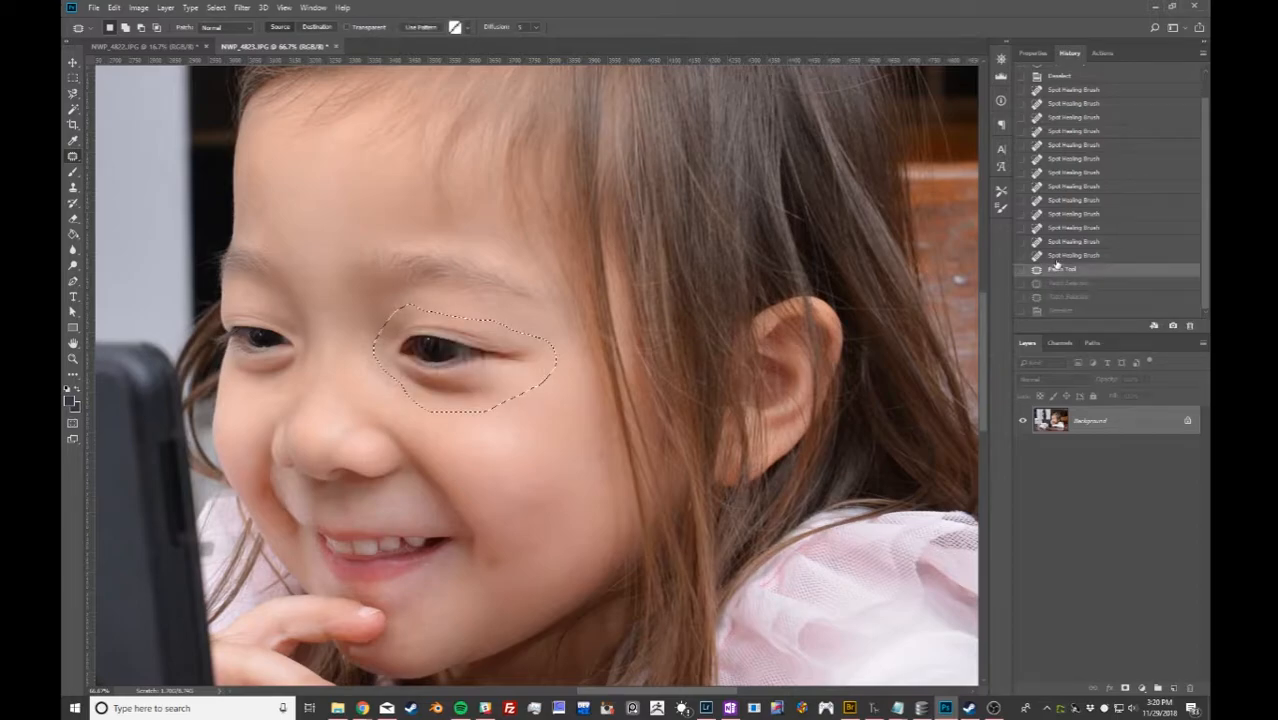
left_click(1060, 255)
Set the Patch tool to Content-Aware, outline the same eye, try patching it from the hair, and undo the patch.
left_click(232, 30)
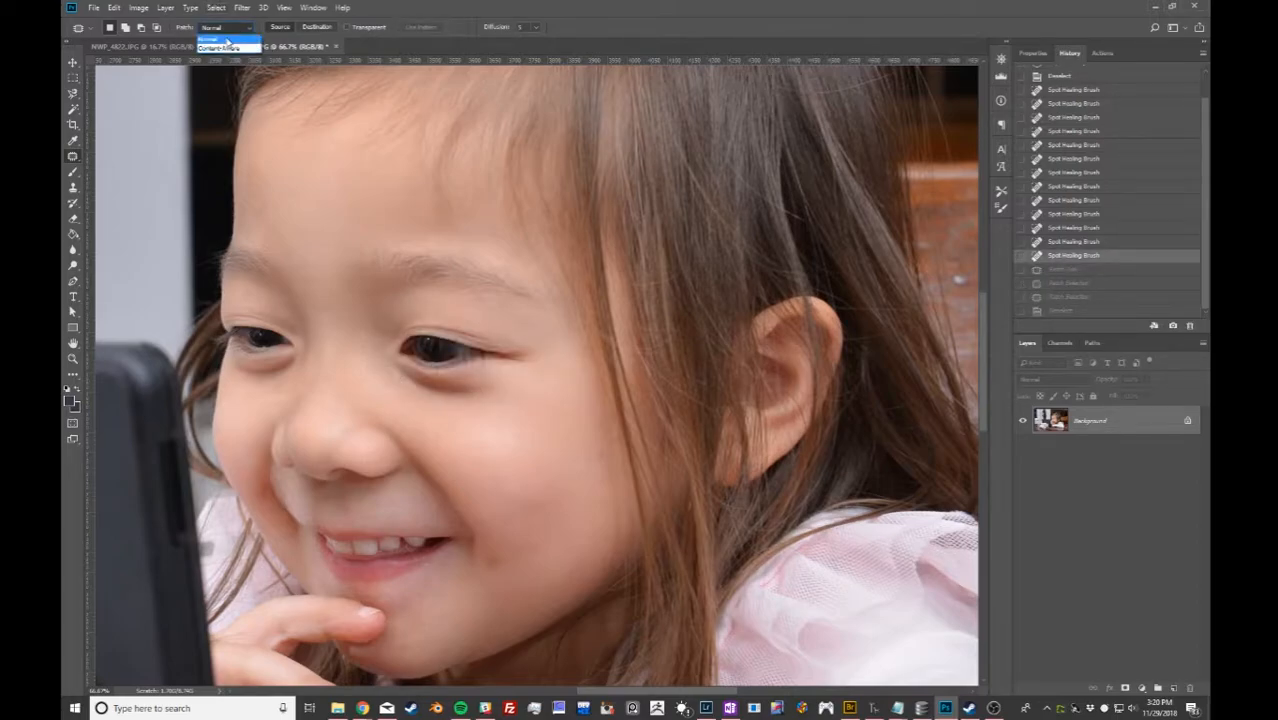
left_click(222, 47)
mouse_move(433, 306)
left_mouse_down()
mouse_move(386, 330)
mouse_move(406, 408)
mouse_move(553, 374)
mouse_move(435, 308)
left_mouse_up()
left_click_drag(441, 379, 674, 242)
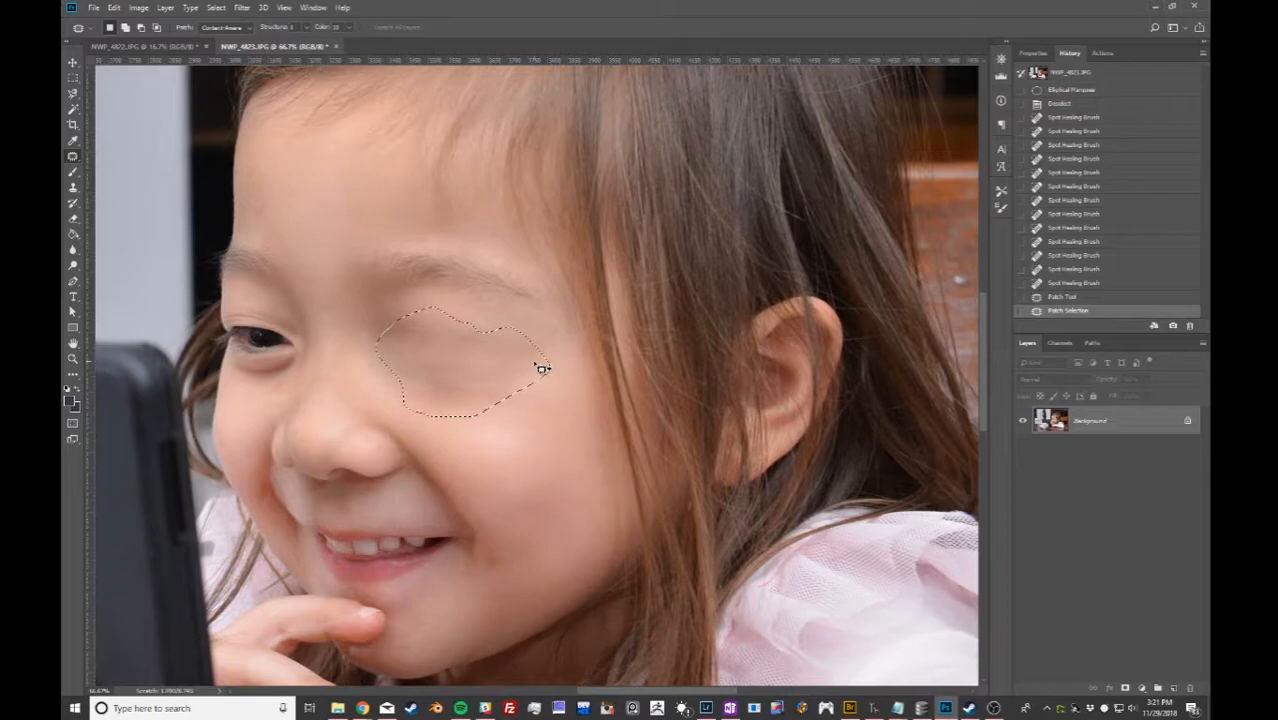
key("ctrl+z")
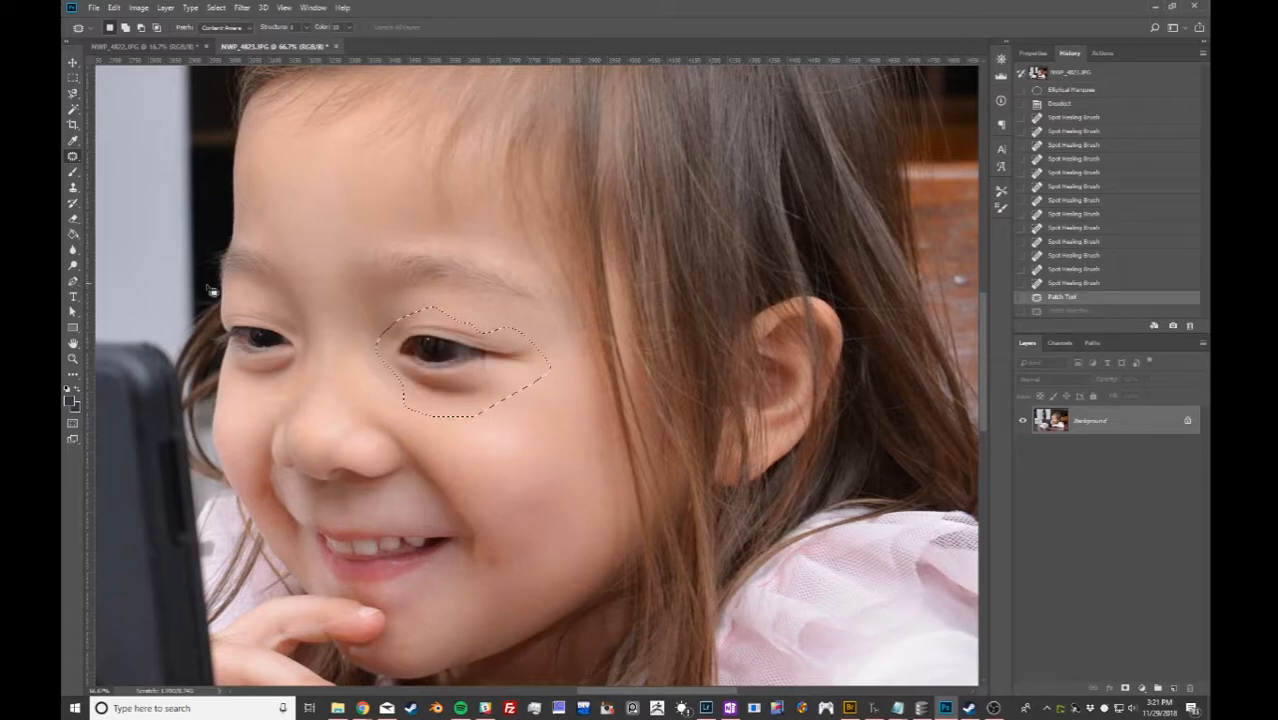
Switch from the Patch tool to the Red Eye tool.
left_click(73, 157)
right_click(73, 158)
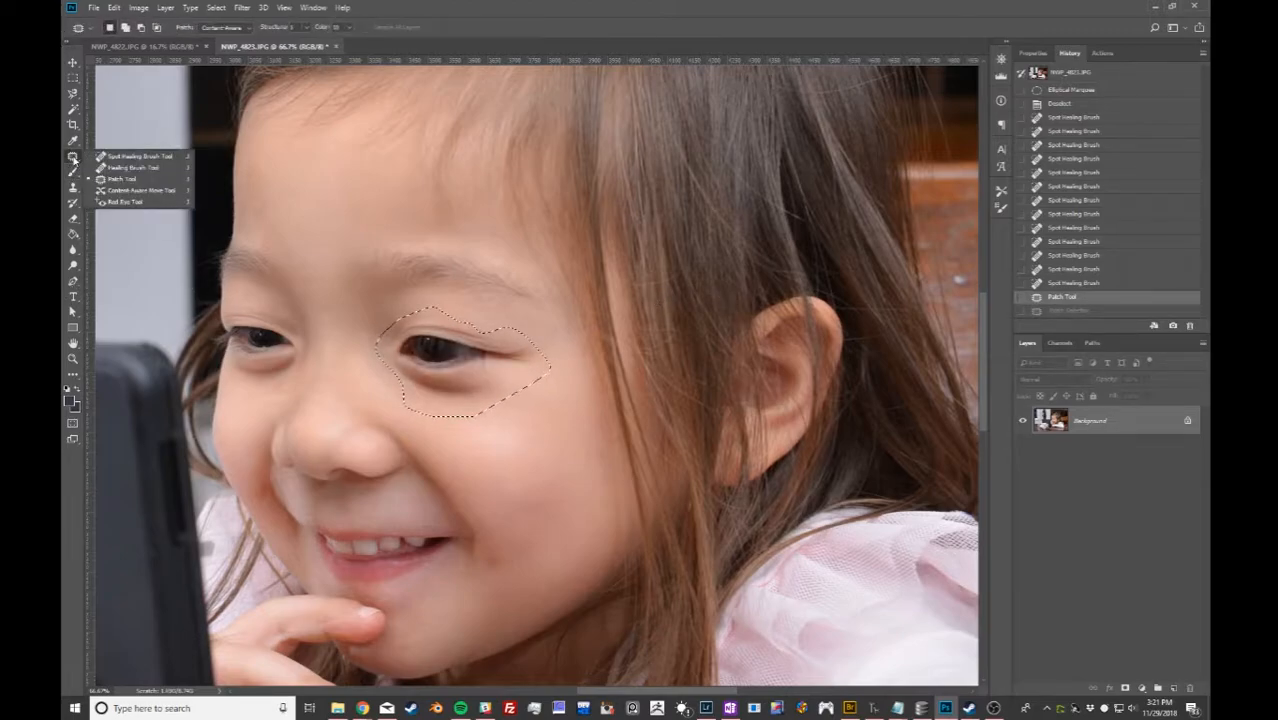
left_click(122, 204)
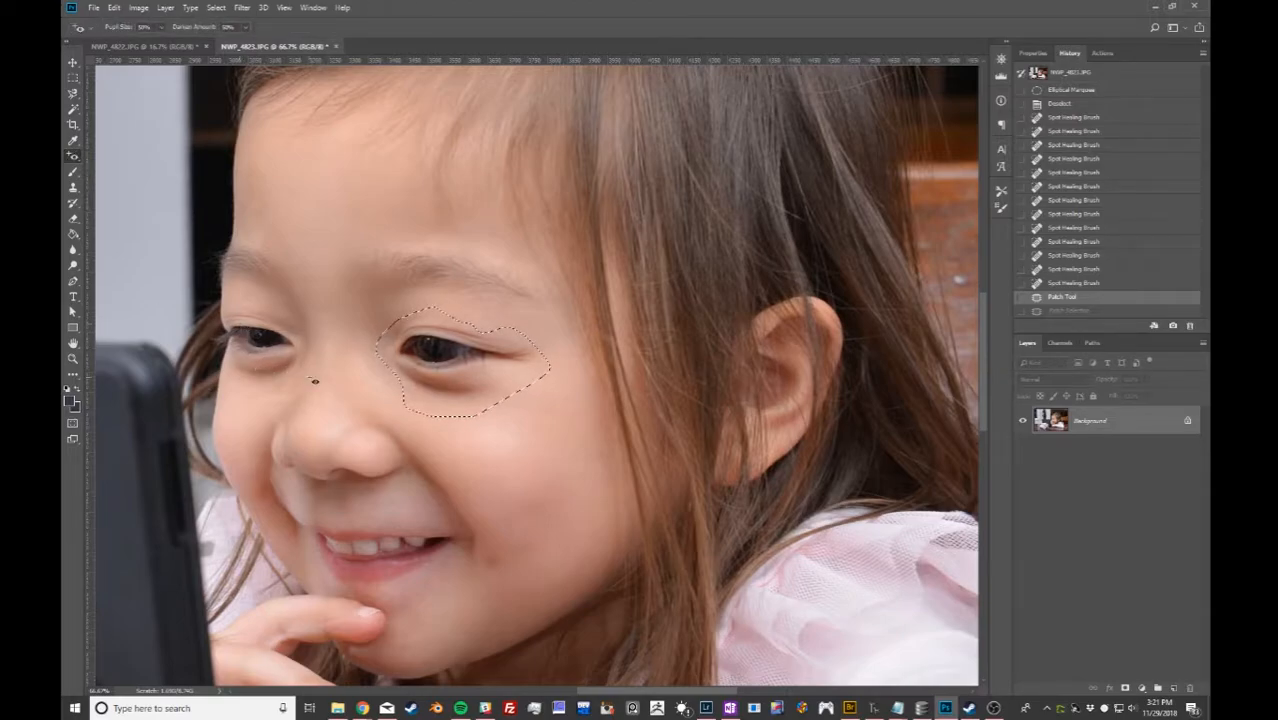
Switch to the Move tool and clear the selection around the eye.
left_click(72, 62)
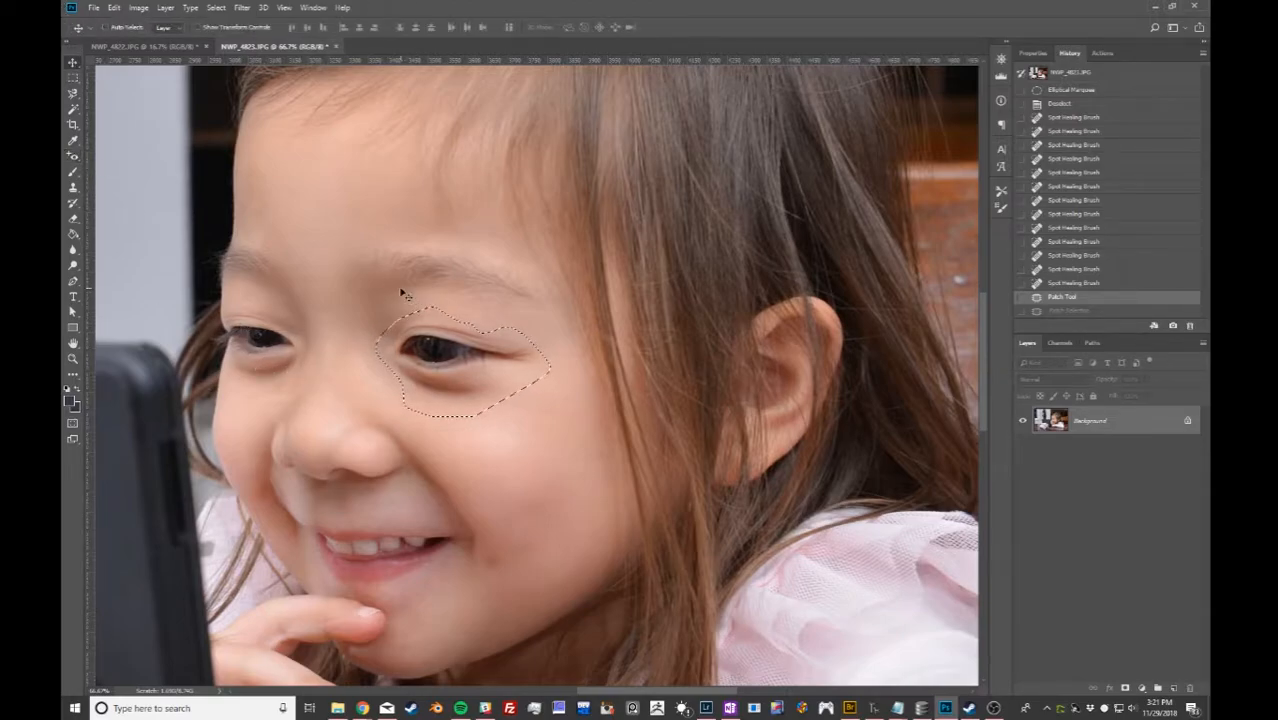
key("ctrl+d")
Switch to the Brush tool and show the related tools in its group.
left_click(73, 173)
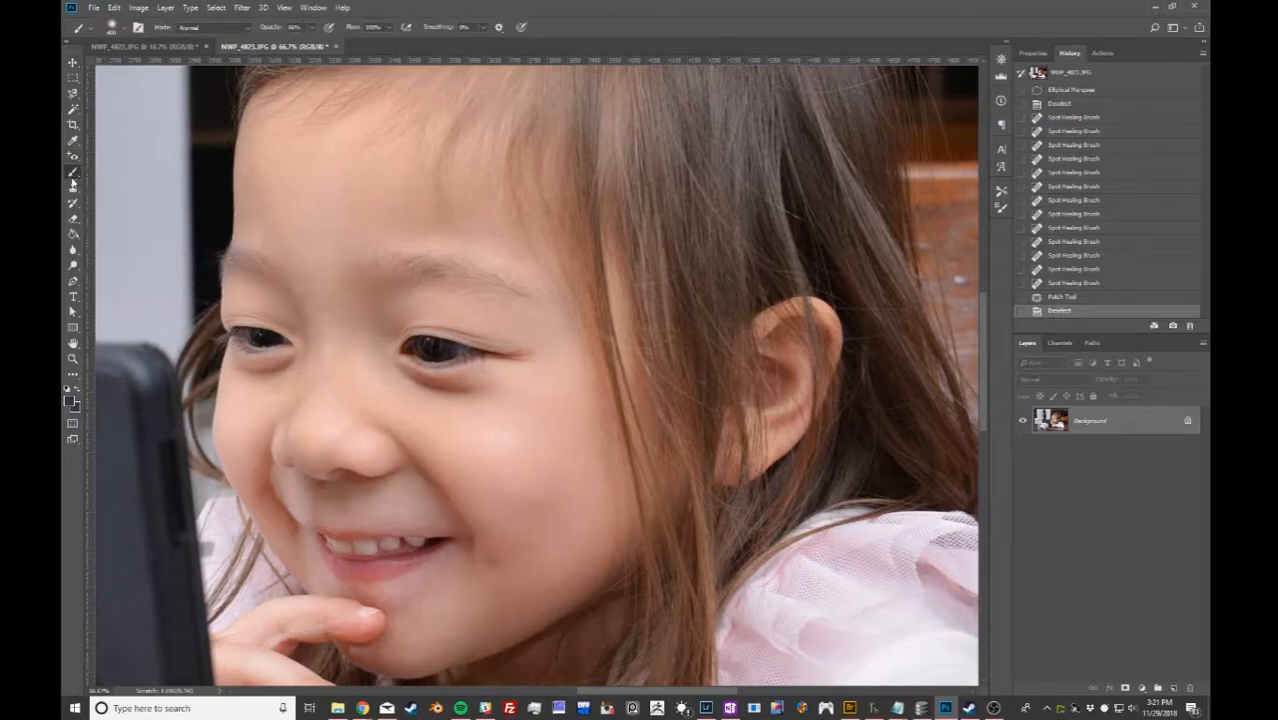
right_click(72, 180)
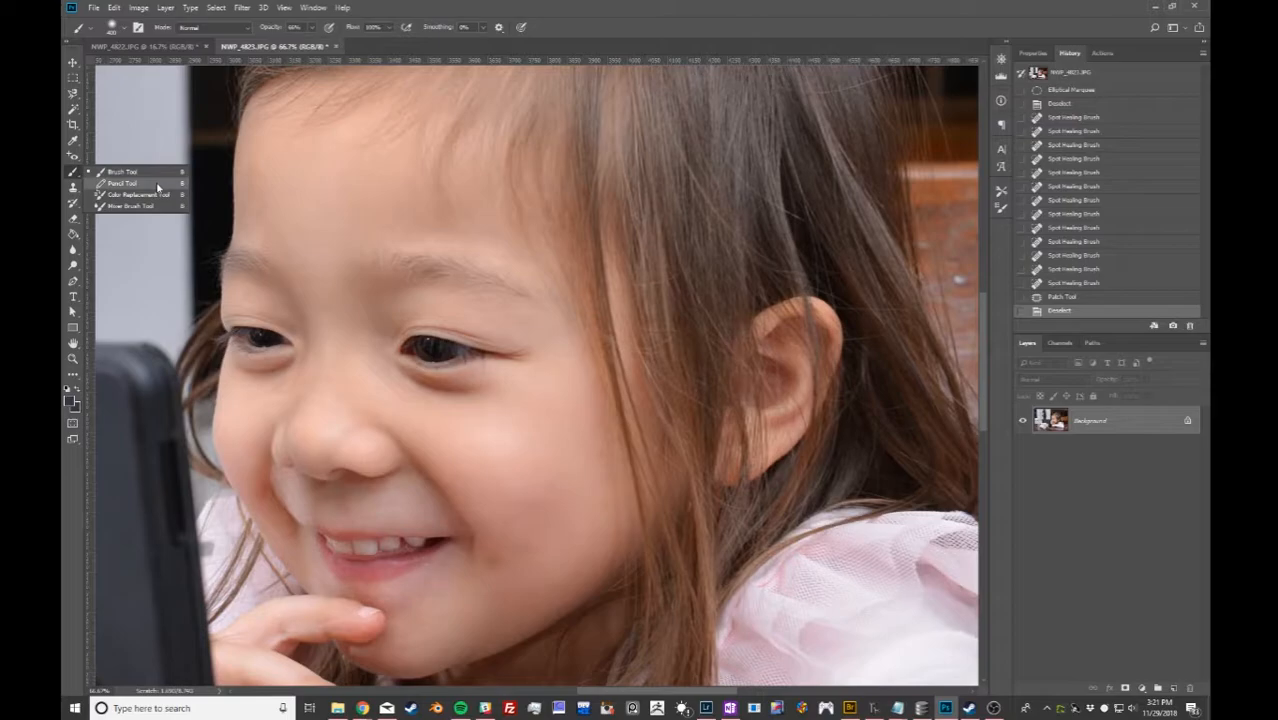
Sample the grey wall colour, brush it over the orange-labelled wine bottle, and undo all the strokes.
mouse_move(379, 248)
left_mouse_down()
mouse_move(743, 263)
mouse_move(686, 423)
left_mouse_up()
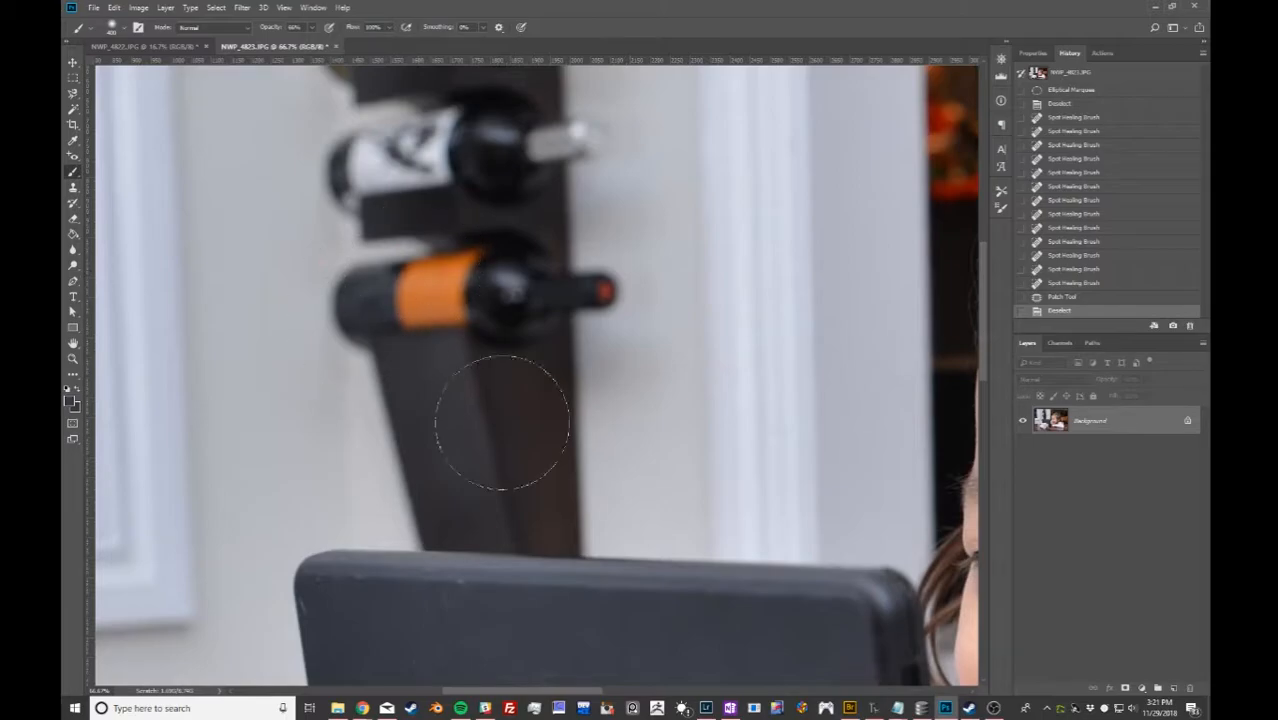
left_click(613, 397, "alt")
mouse_move(517, 365)
left_mouse_down()
mouse_move(591, 328)
mouse_move(588, 309)
mouse_move(540, 303)
mouse_move(551, 314)
mouse_move(443, 330)
mouse_move(437, 317)
mouse_move(555, 310)
left_mouse_up()
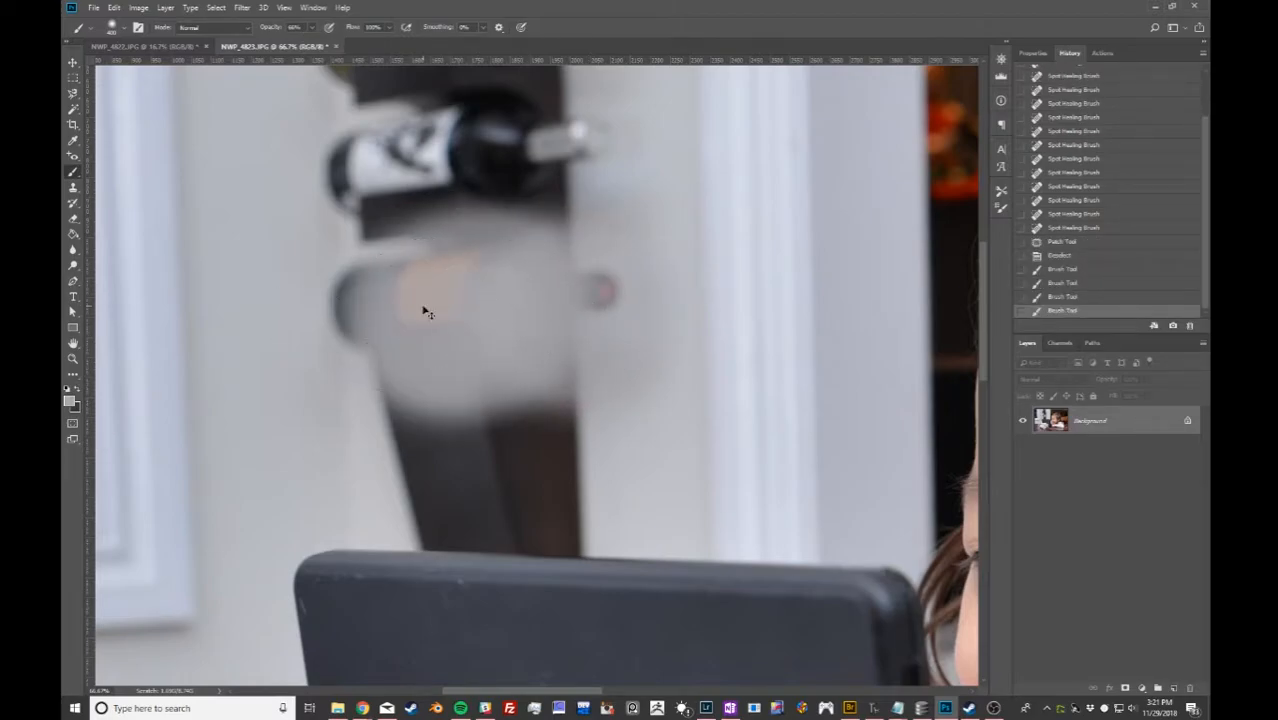
key("ctrl+z")
key("ctrl+z")
key("ctrl+z")
key("ctrl+z")
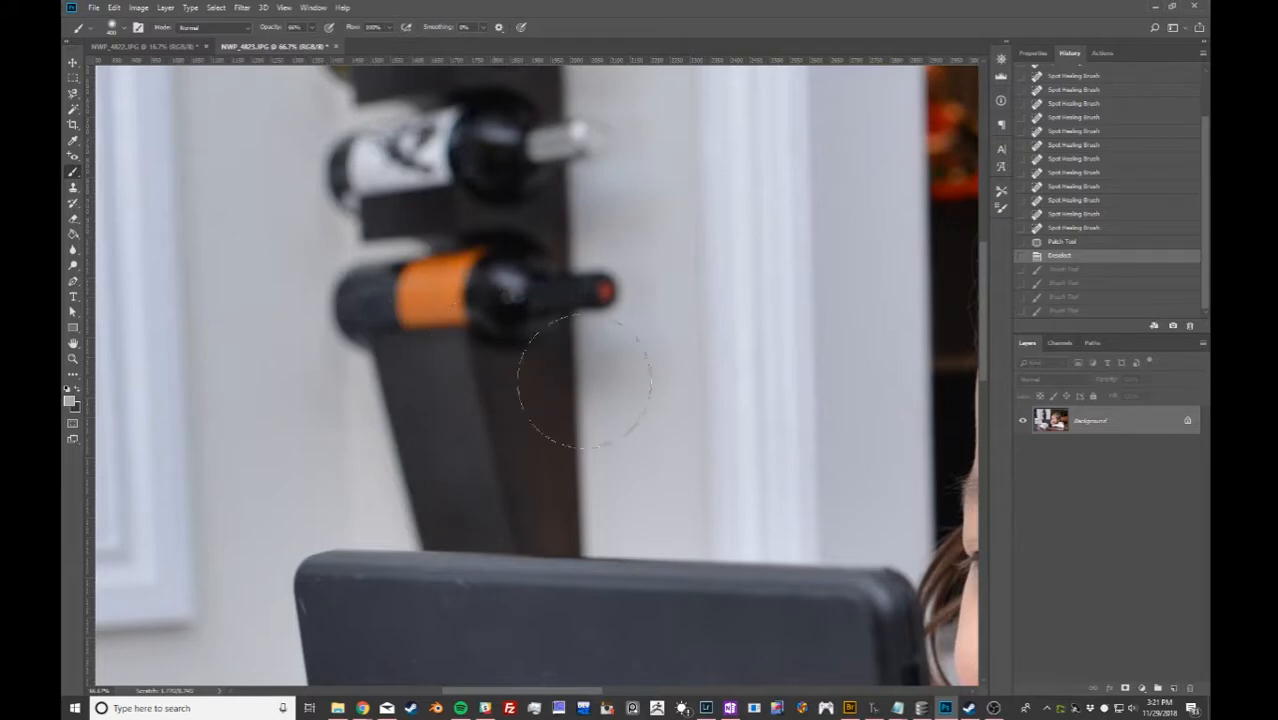
Reduce the brush size and dab the grey colour just below the orange-labelled wine bottle.
left_click(123, 30)
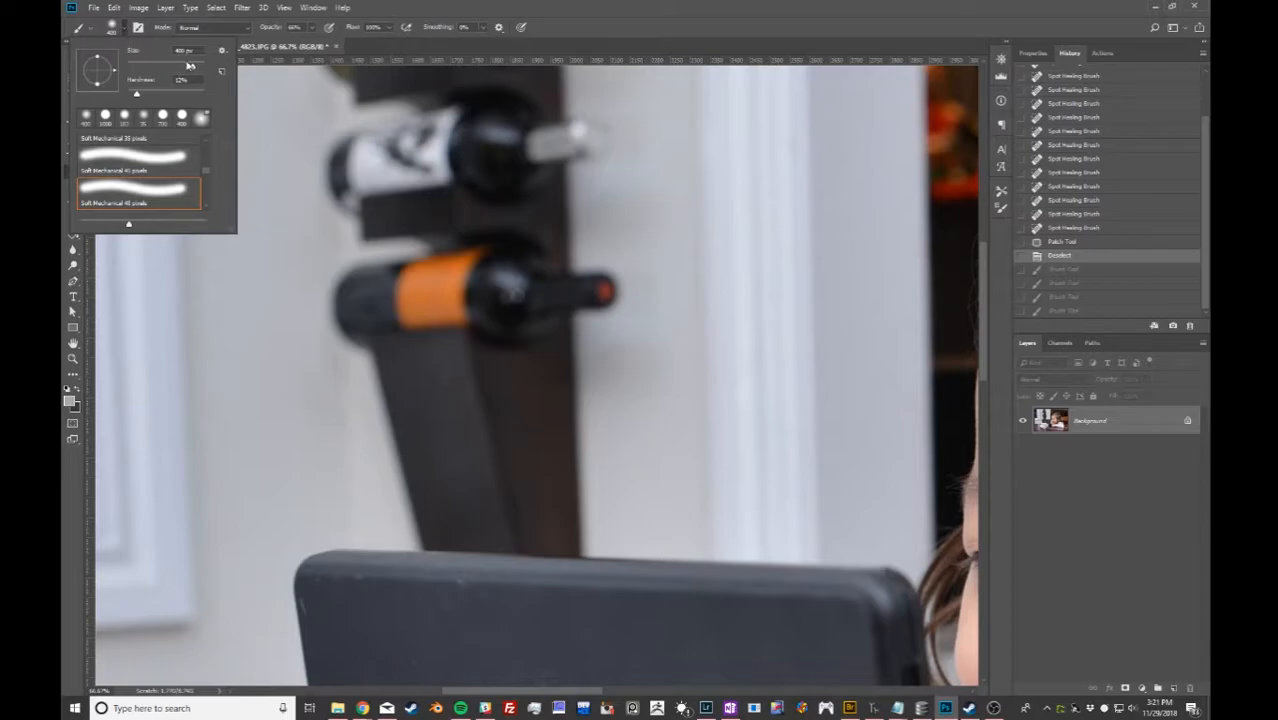
left_click_drag(191, 68, 181, 70)
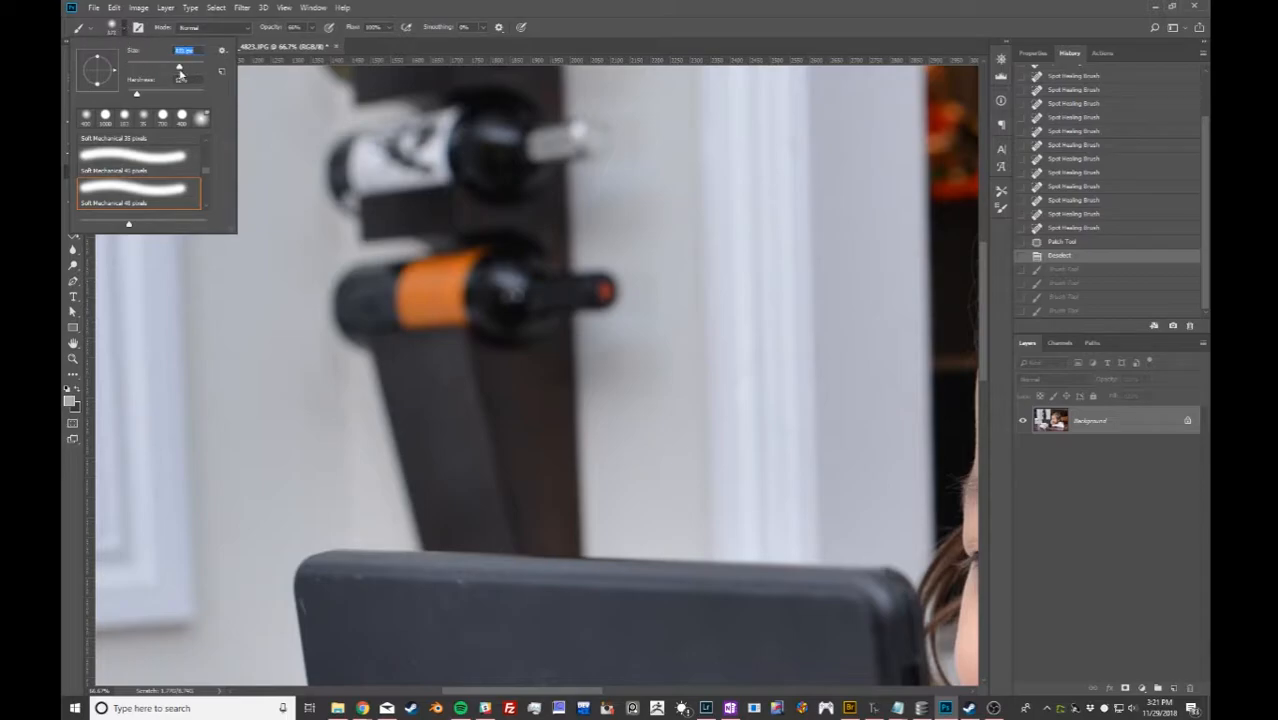
left_click(505, 335)
Enlarge the brush to 5000 px, dab it once beside the wine rack, and undo the brush strokes.
left_click(123, 29)
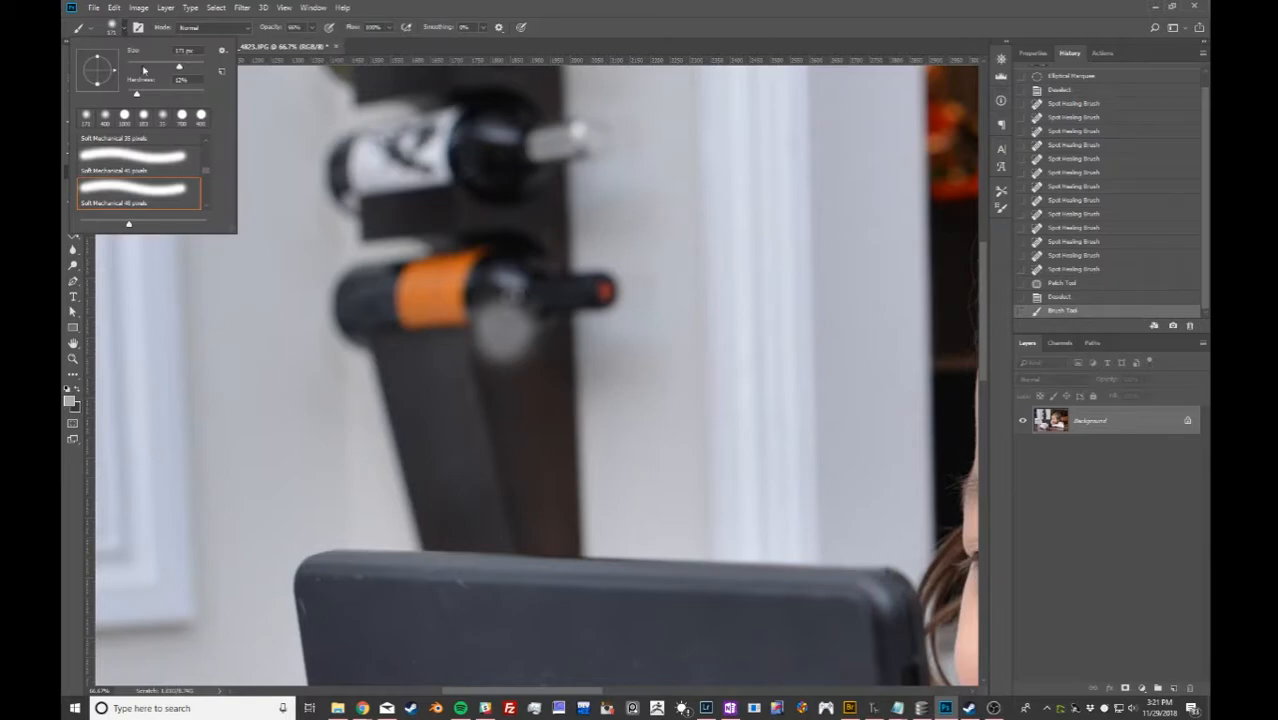
left_click_drag(177, 66, 216, 70)
key("Return")
left_click(637, 315)
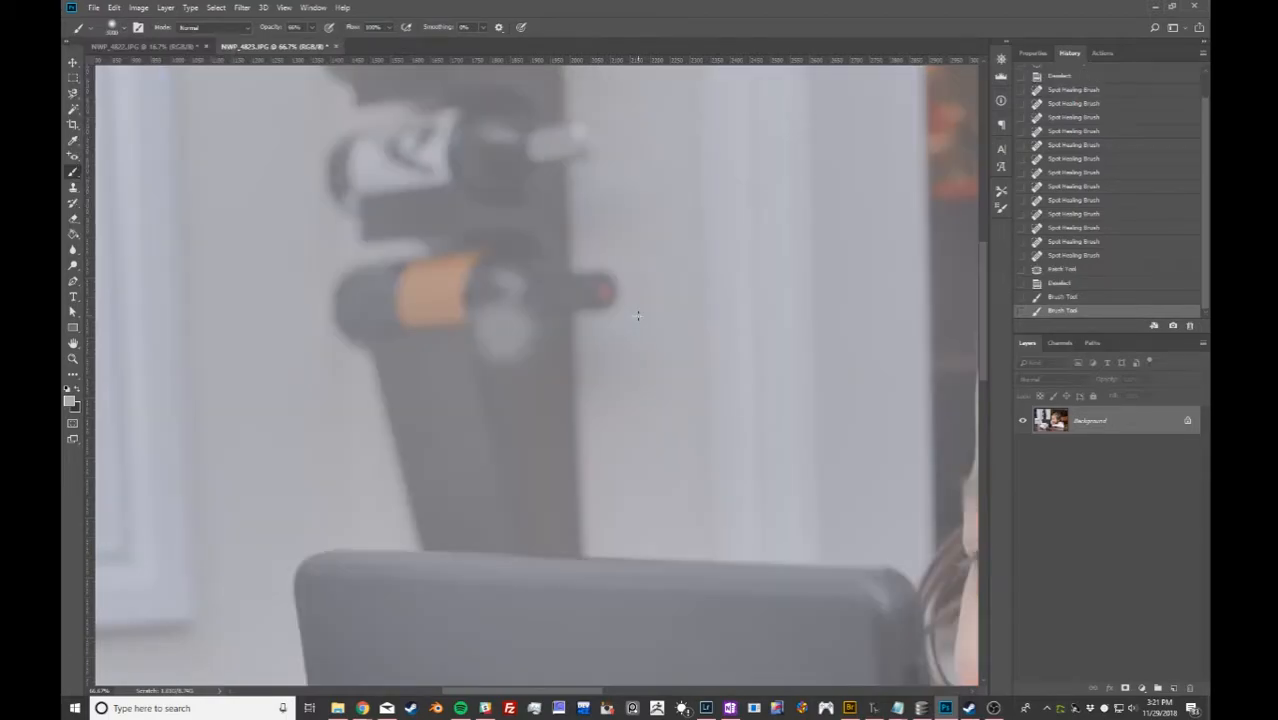
key("ctrl+alt+z")
key("ctrl+alt+z")
key("ctrl+alt+z")
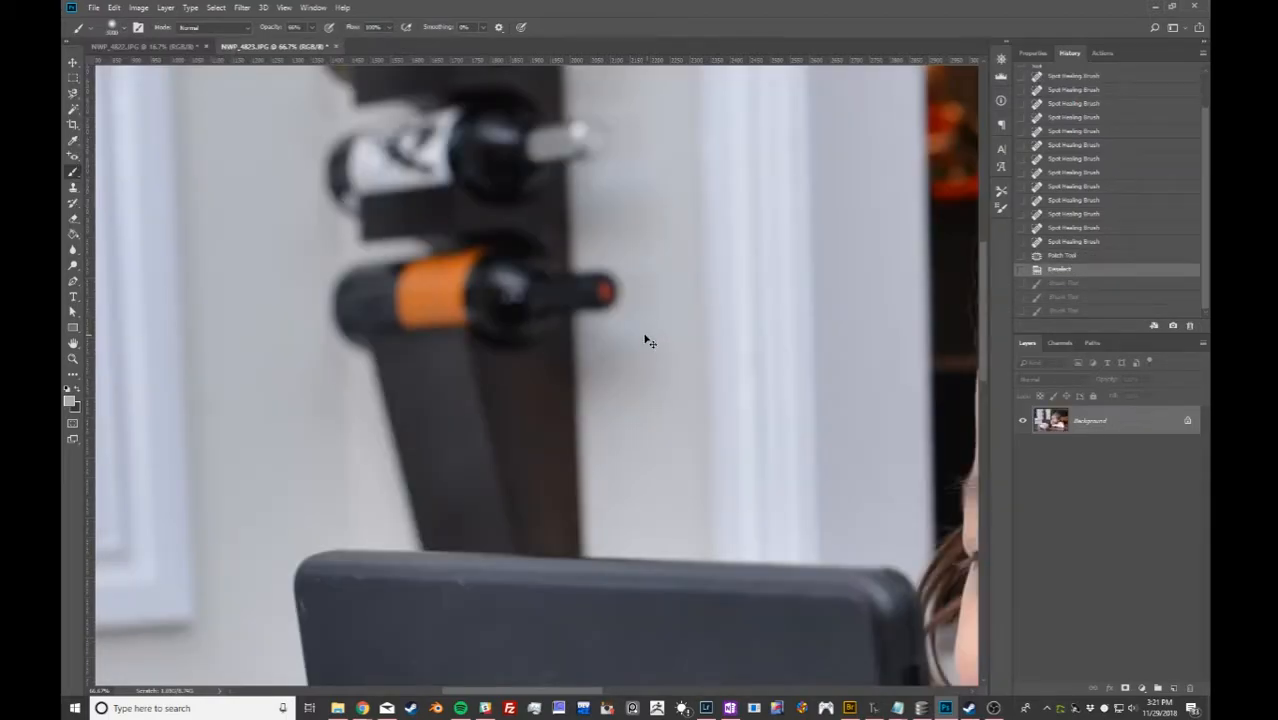
Set the brush to about 243 px with 100% hardness and dab the wall with orange sampled from the bottle label, undoing a first grey dab.
left_click(124, 30)
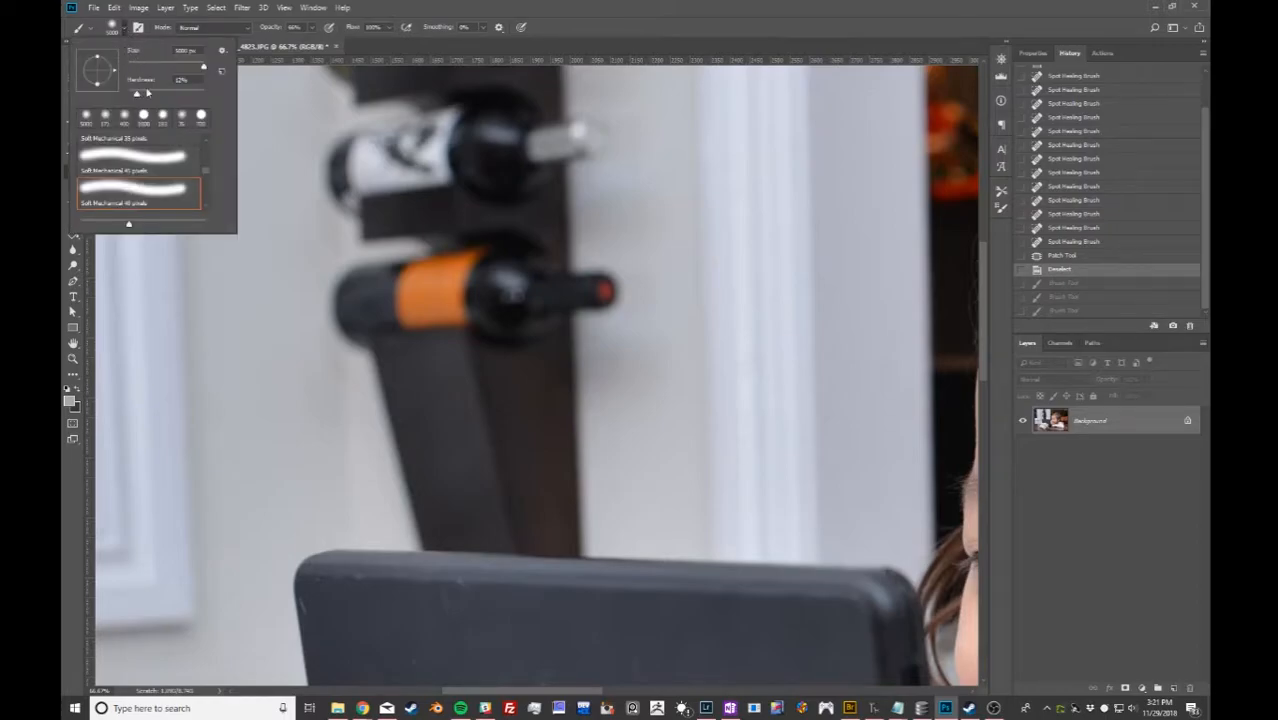
left_click_drag(196, 63, 205, 94)
left_click(286, 395)
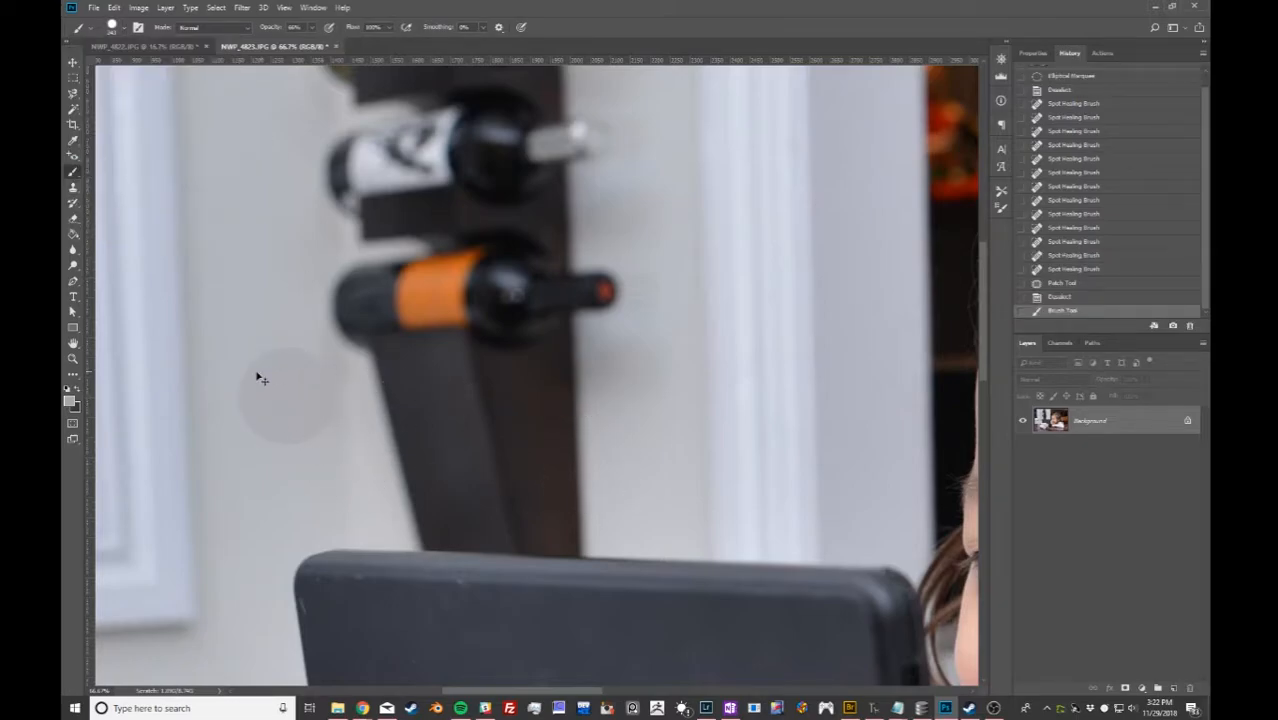
key("ctrl+z")
left_click(419, 281, "alt")
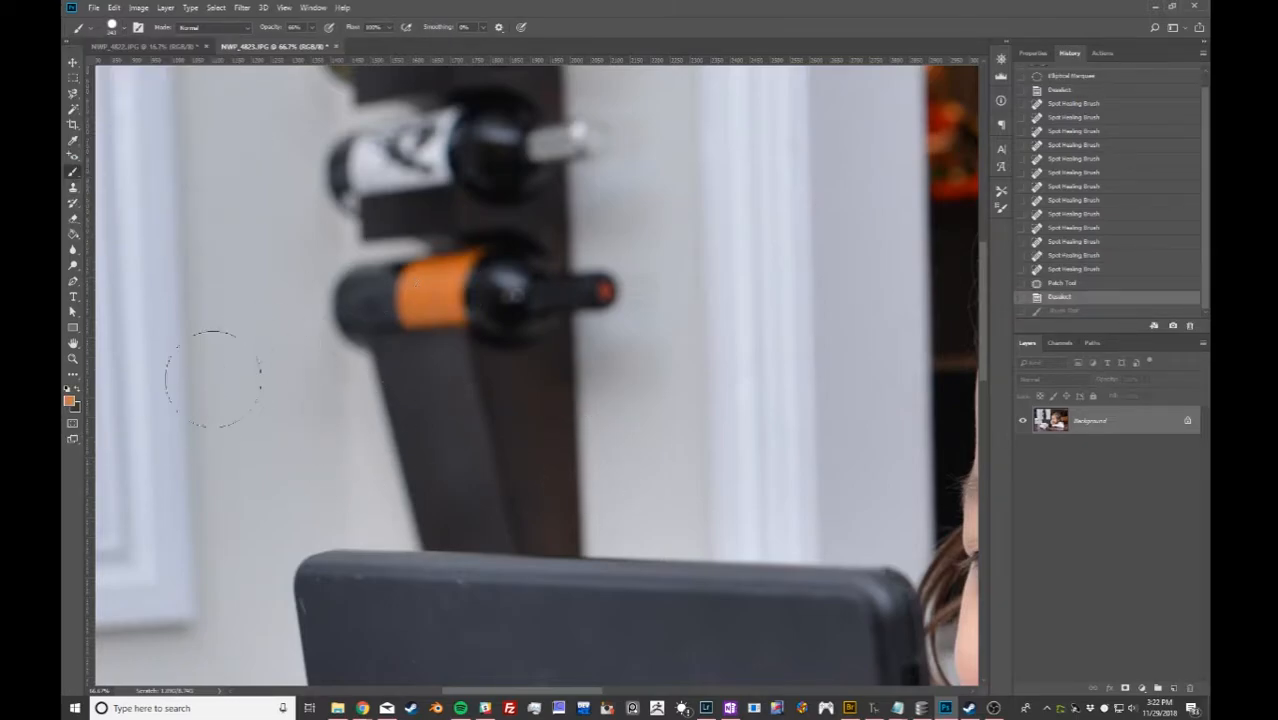
left_click(275, 402)
Set the brush hardness to 0%, dab a soft orange spot above the hard one, and briefly show the detailed brush settings.
left_click(125, 32)
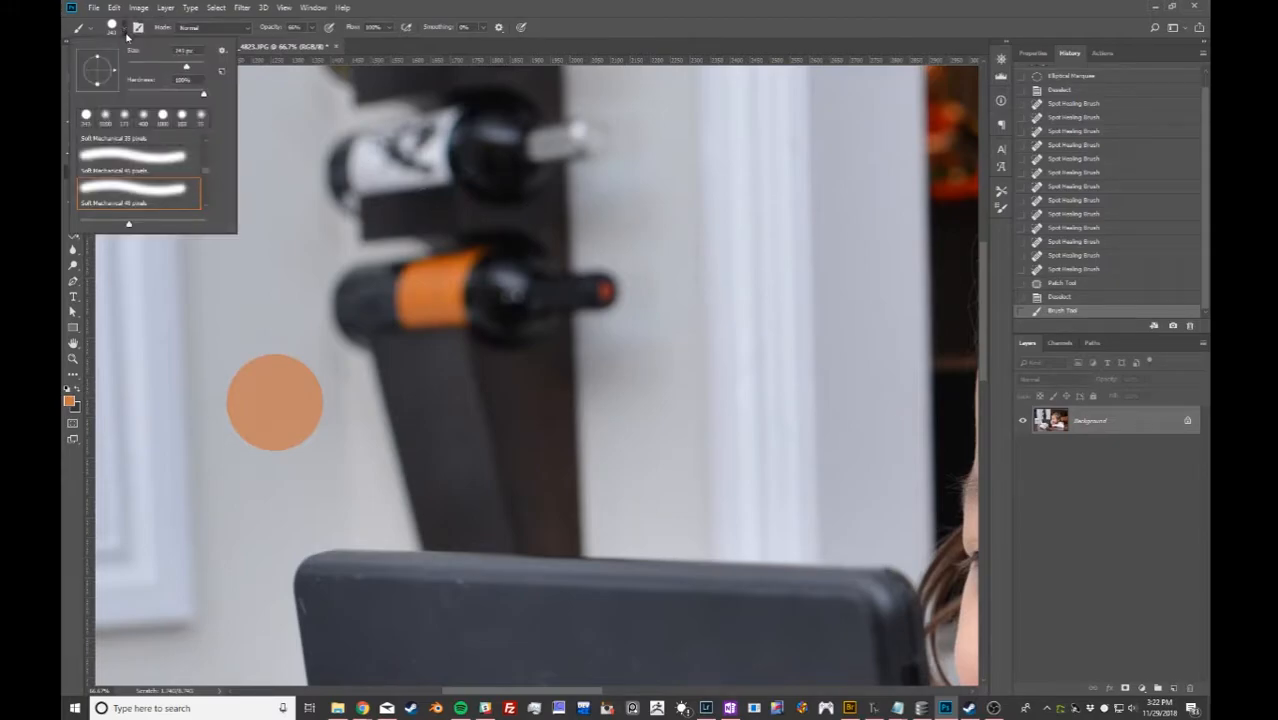
left_click_drag(156, 96, 126, 94)
left_click(261, 286)
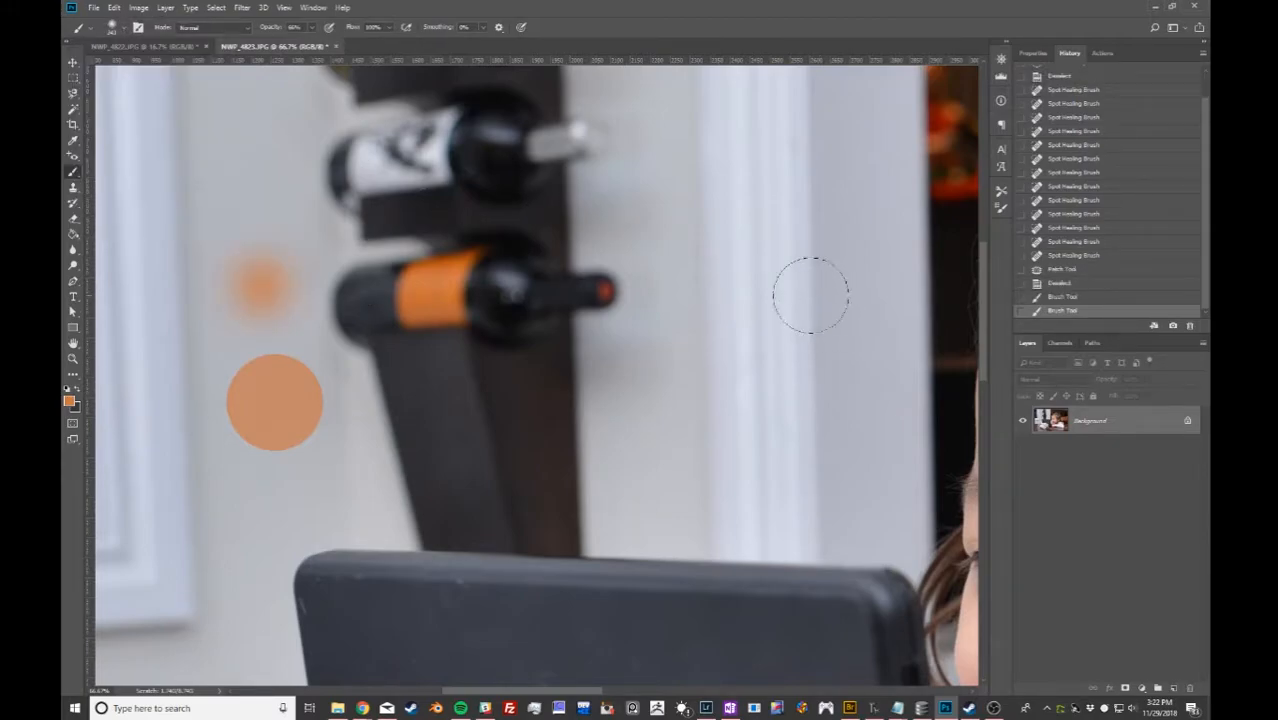
left_click(138, 28)
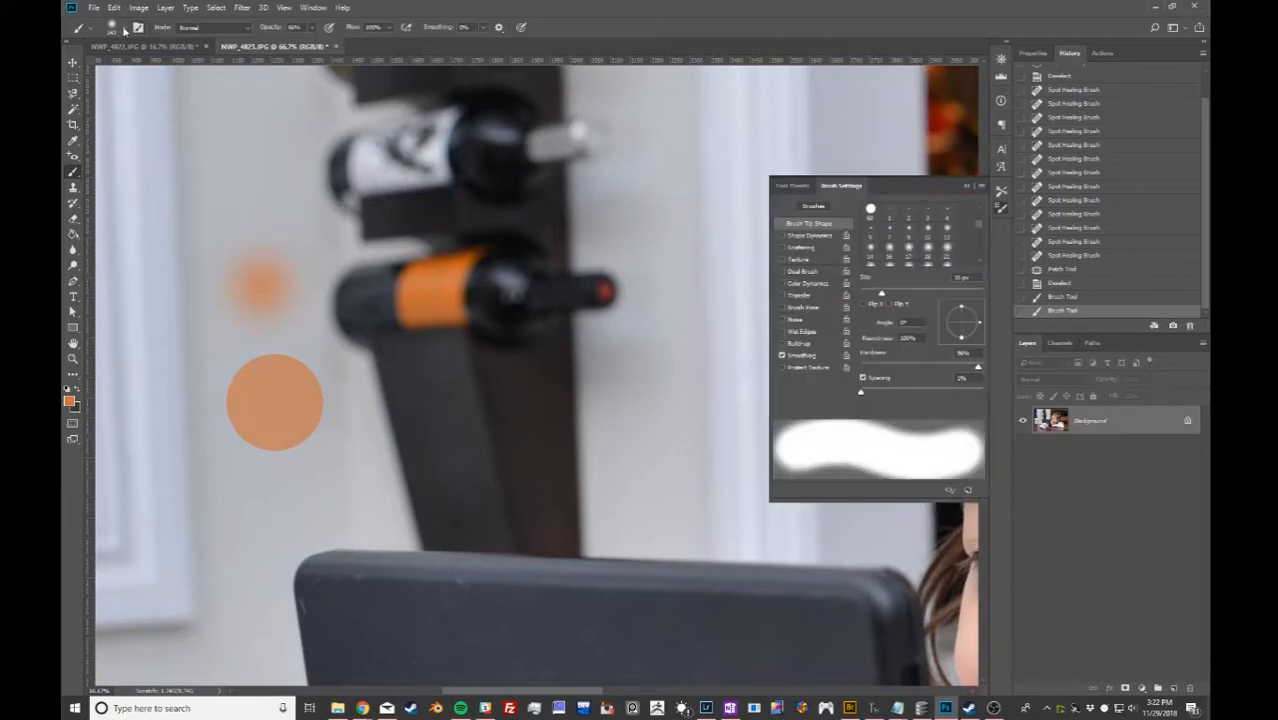
left_click(967, 187)
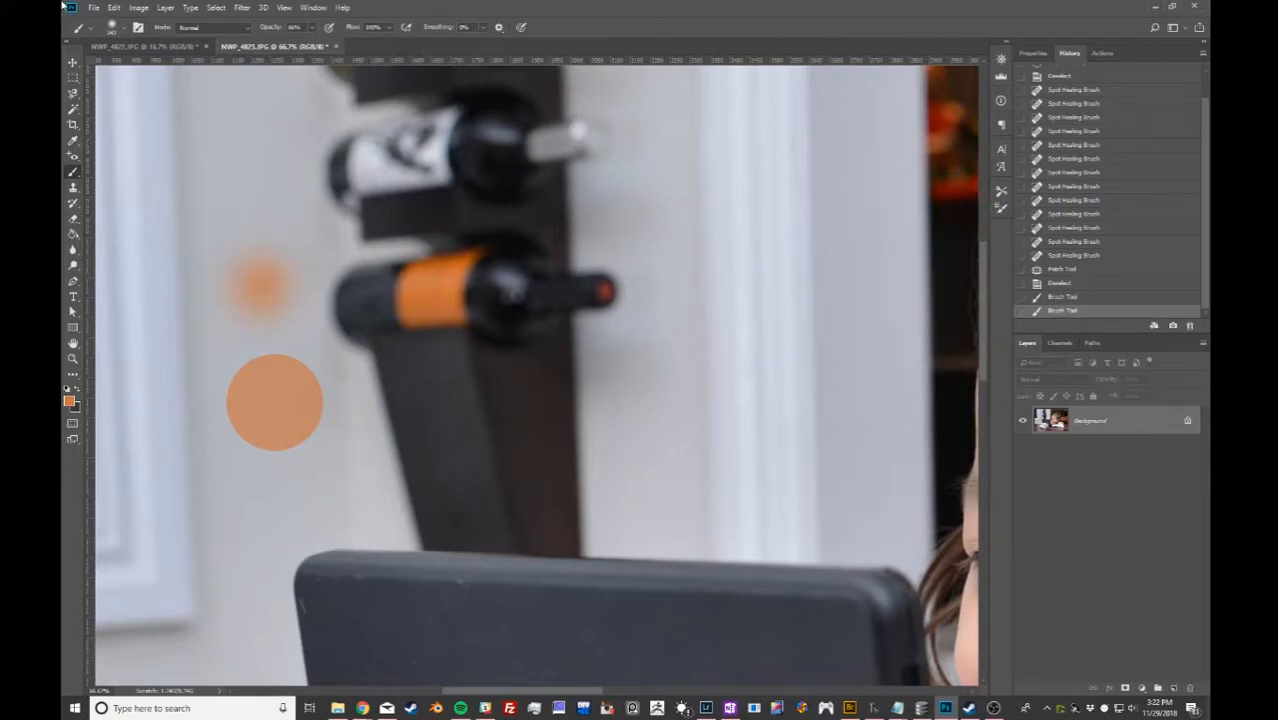
Dab another orange spot above the tablet with 100% brush hardness, and revert the photo to its opened state in the History.
left_click(122, 28)
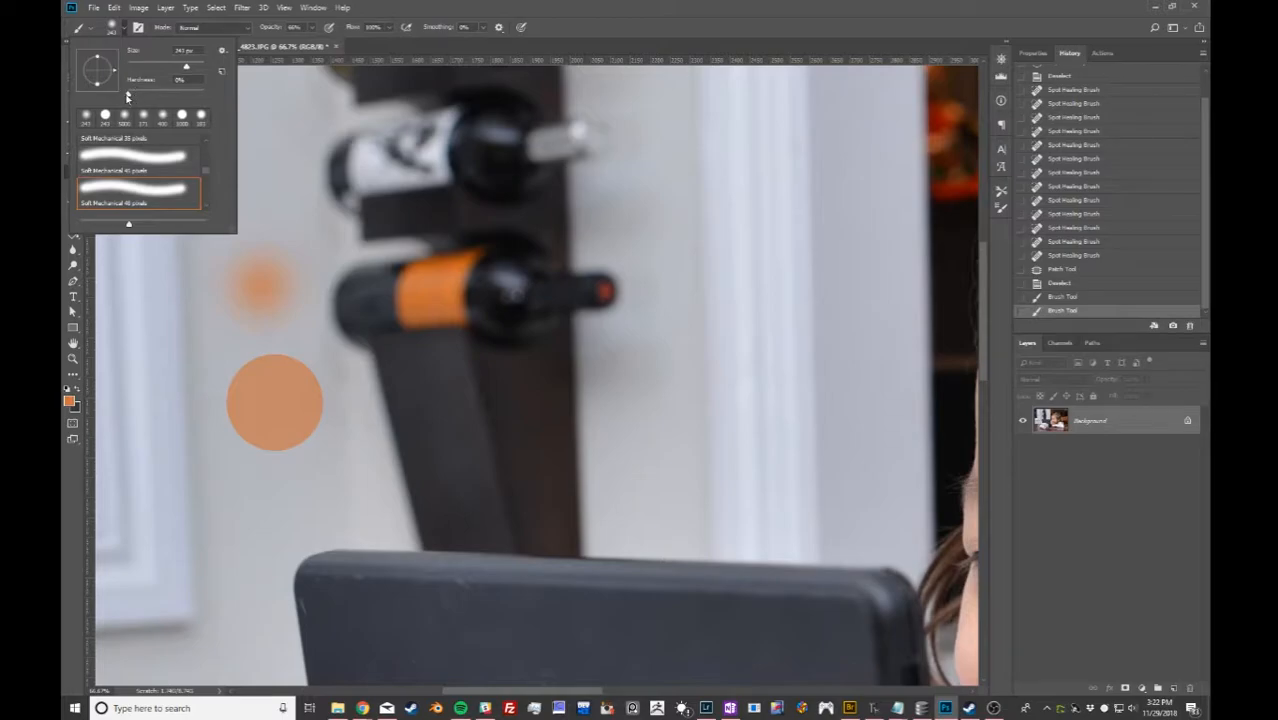
left_click_drag(127, 96, 209, 95)
left_click(324, 492)
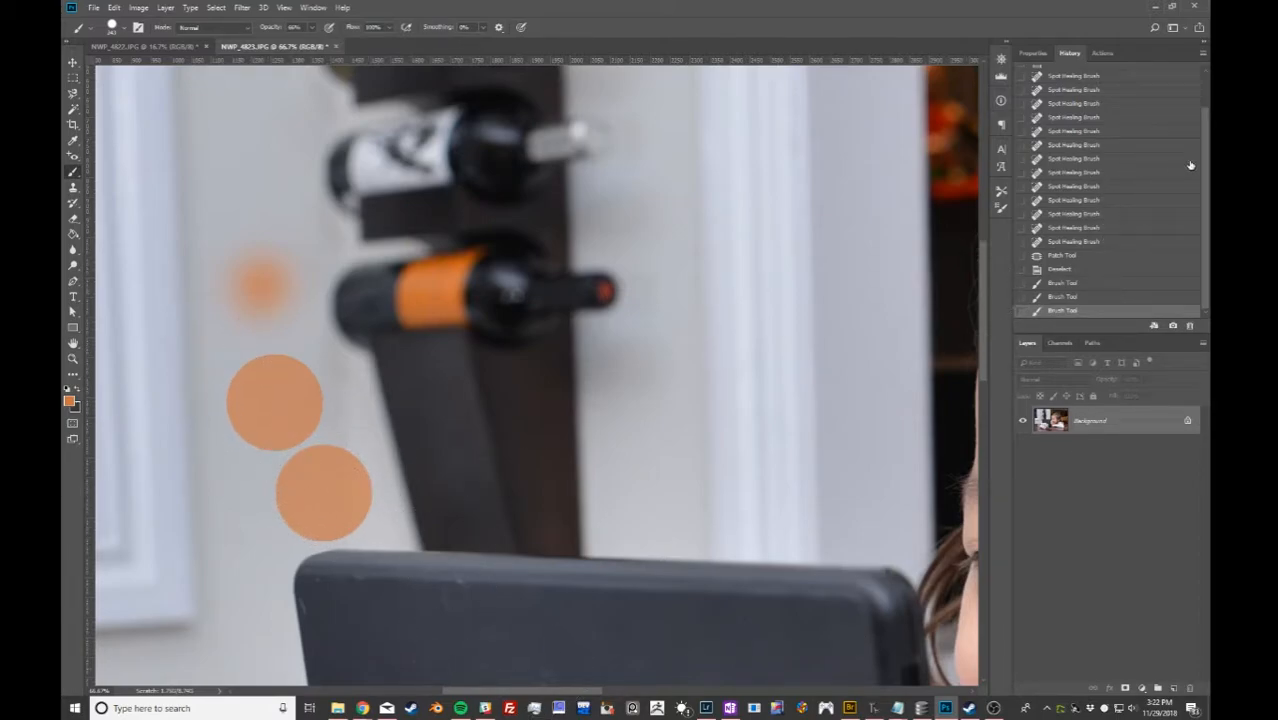
scroll(1185, 218, "up", 1)
left_click(1066, 70)
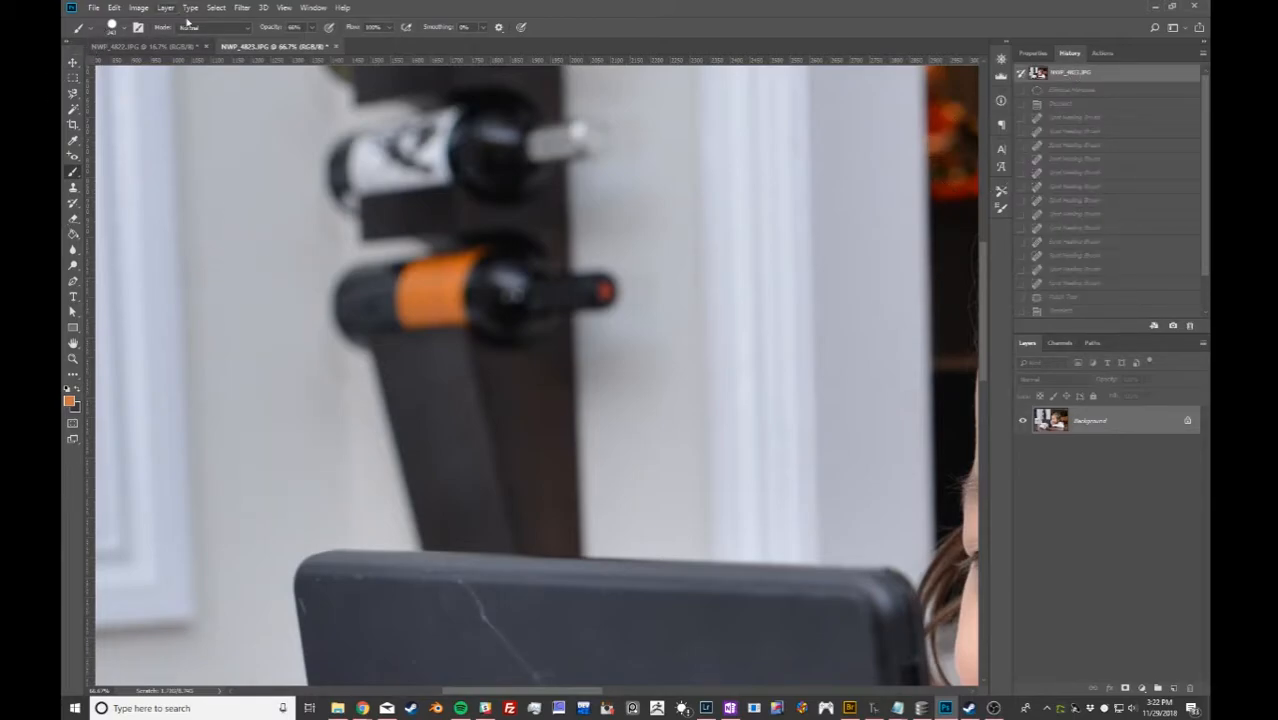
Set the brush opacity to 100% and paint a solid orange stroke across the wine bottles.
left_click_drag(274, 29, 392, 31)
left_click(226, 287)
left_click_drag(278, 273, 505, 228)
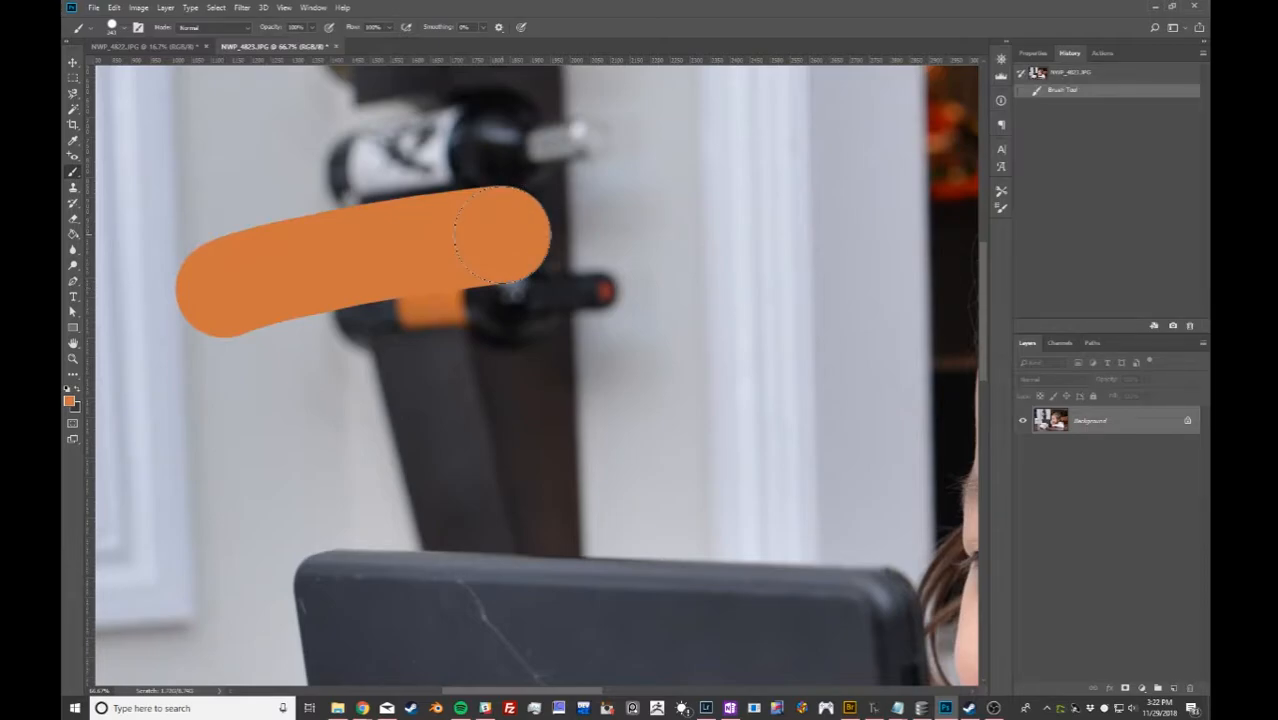
Set the brush opacity to 39% and paint three translucent orange strokes over the wine rack and wall.
key("3")
key("9")
mouse_move(283, 388)
left_mouse_down()
mouse_move(424, 362)
mouse_move(585, 378)
left_mouse_up()
mouse_move(440, 348)
left_mouse_down()
mouse_move(473, 316)
mouse_move(610, 298)
left_mouse_up()
mouse_move(590, 180)
left_mouse_down()
mouse_move(770, 203)
mouse_move(752, 198)
left_mouse_up()
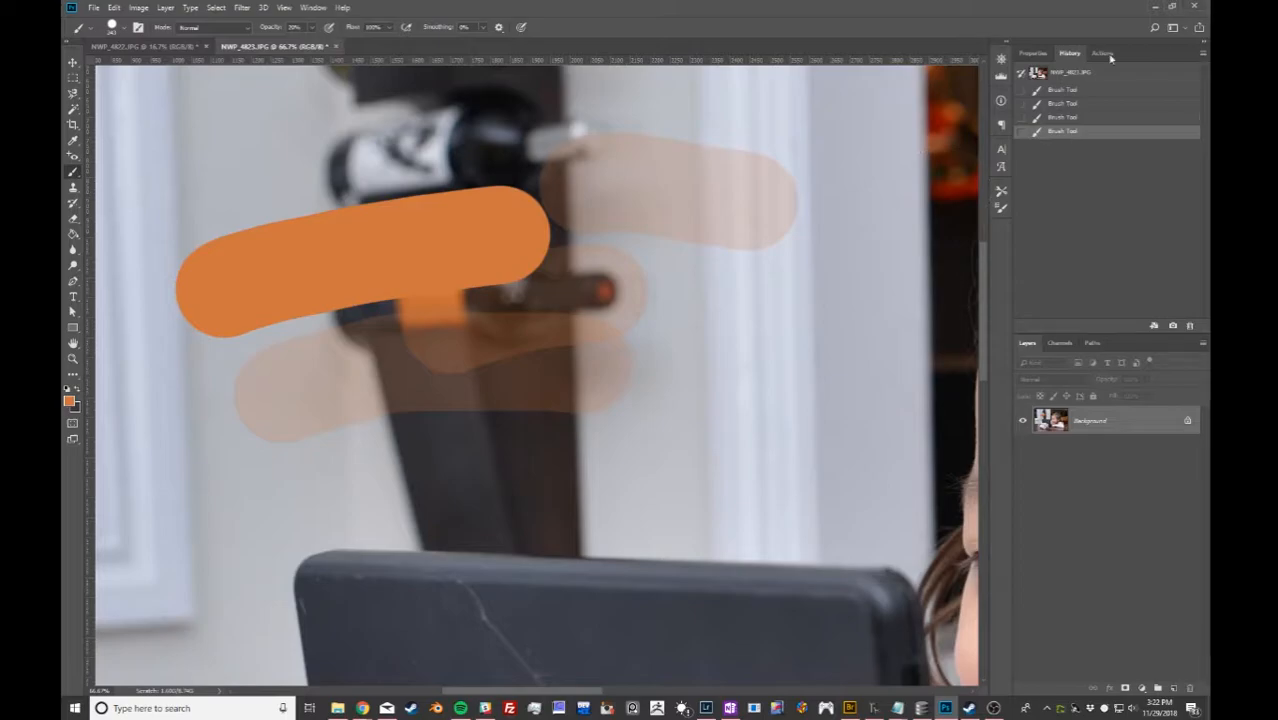
Revert the photo to its opened state and set the brush opacity and flow to 100%, trying 17% flow in between.
left_click(1070, 74)
key("0")
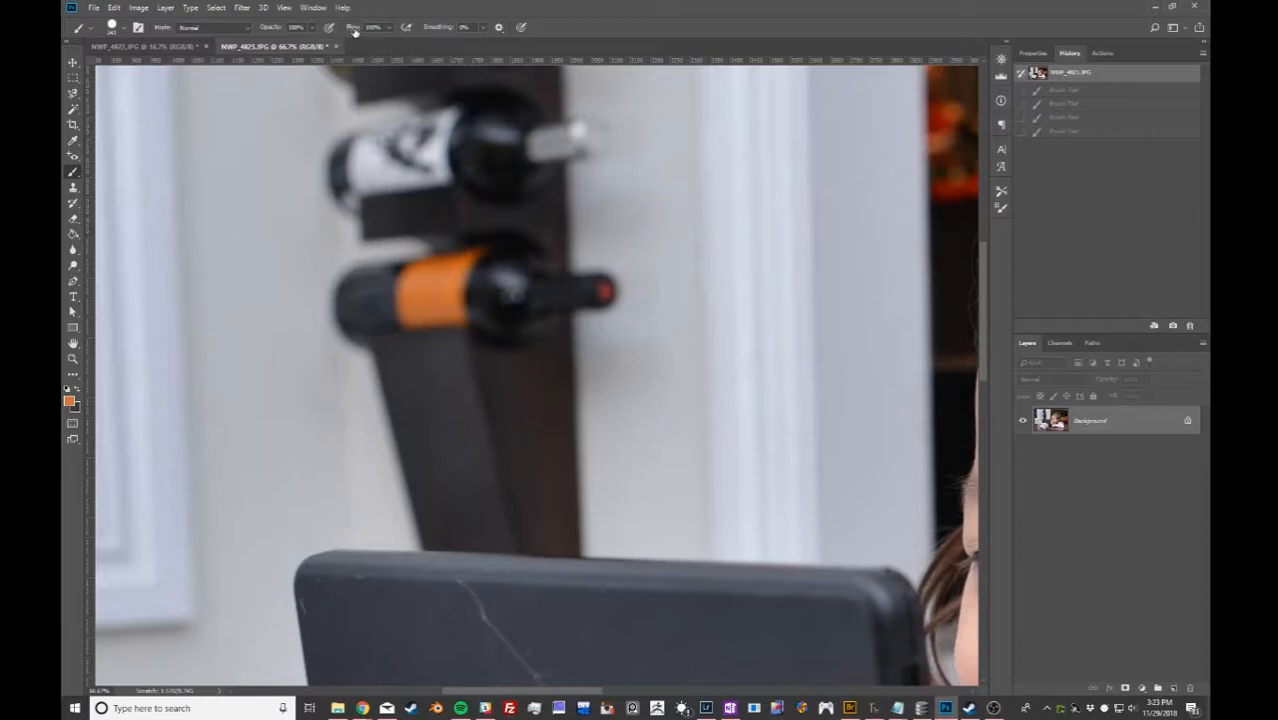
left_click(354, 30)
type("17")
type("0")
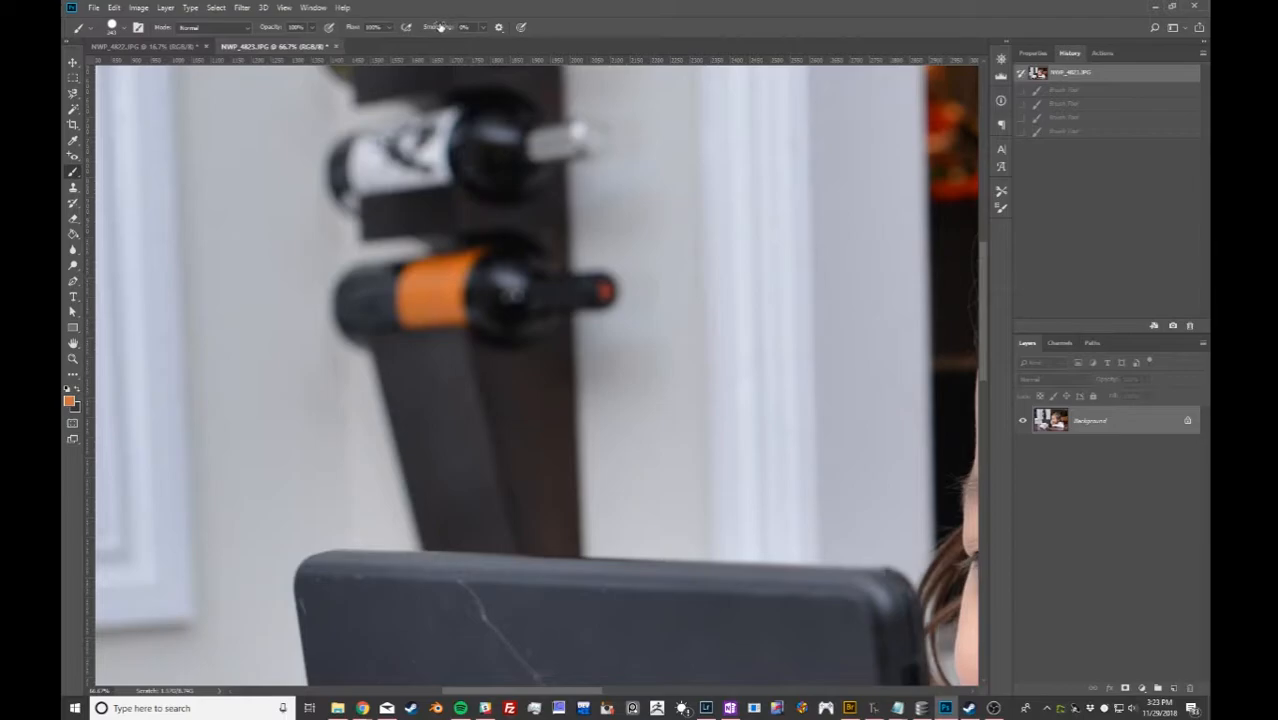
Examine the brush settings and collapse them again.
left_click(315, 8)
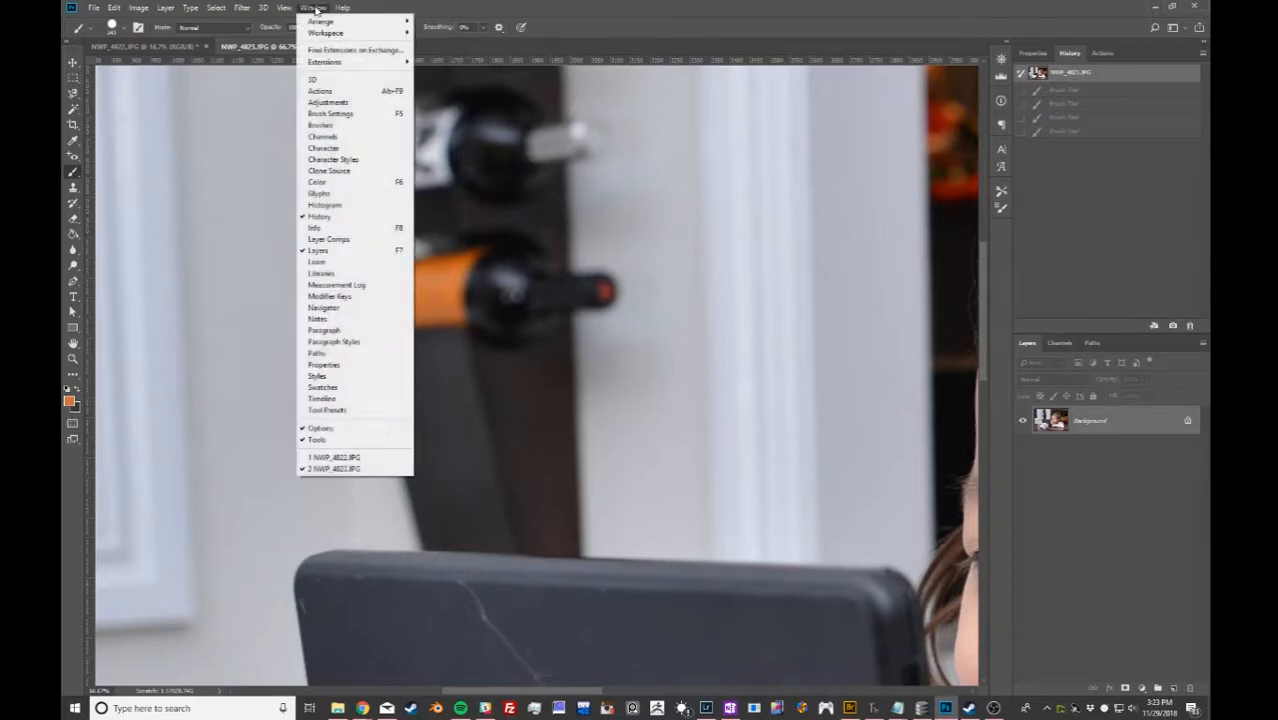
left_click(330, 114)
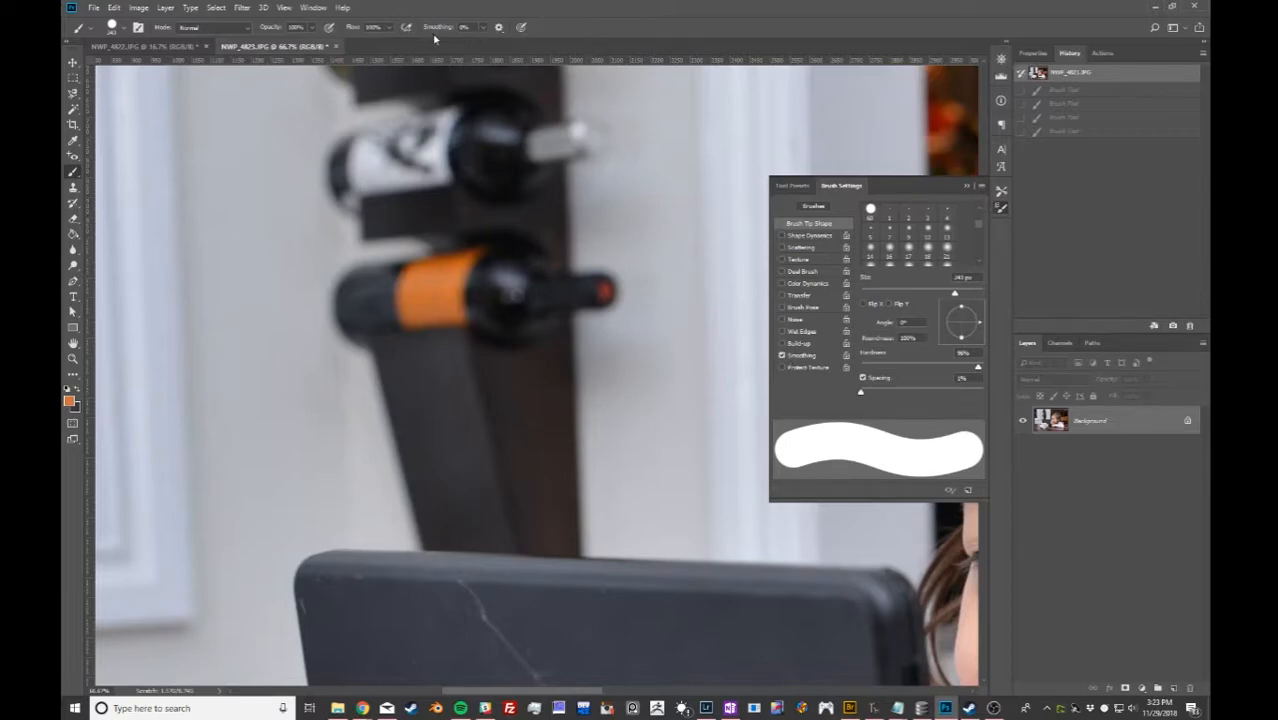
left_click(1001, 209)
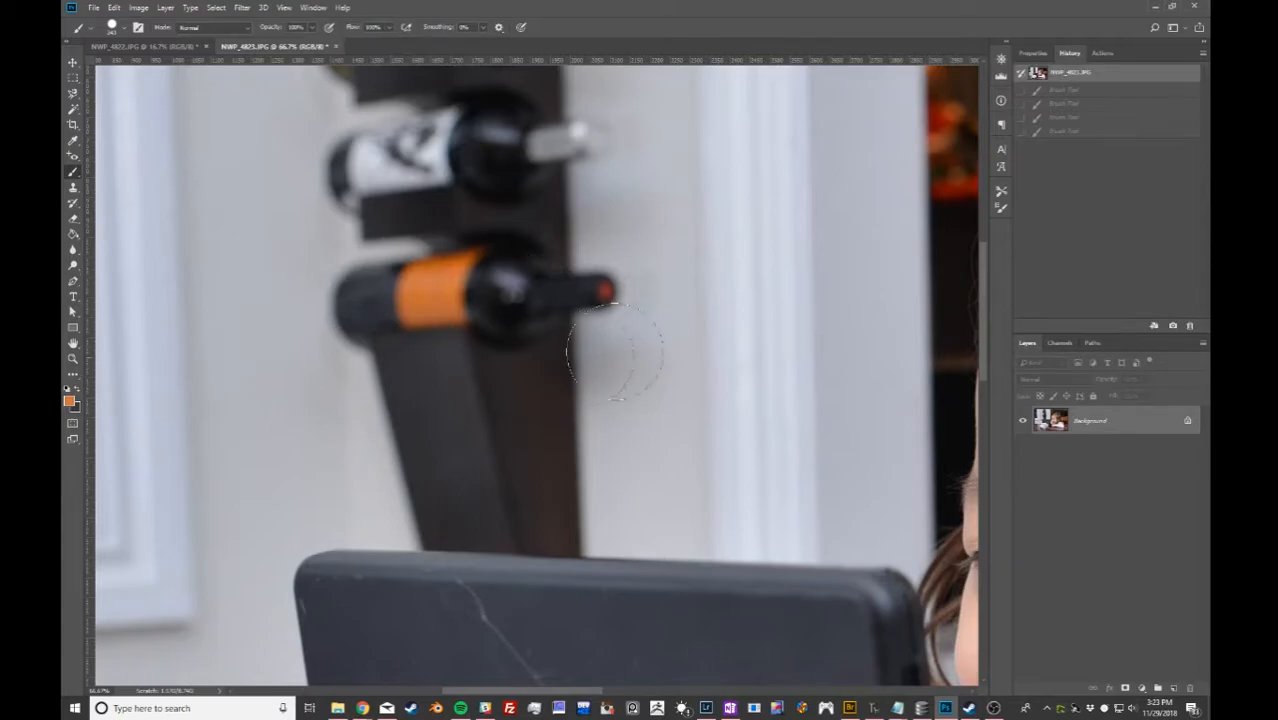
Paint a curved orange test stroke with a smaller brush on the wall beside the wine rack, and revert the image to its opened state.
key("bracketleft")
key("bracketleft")
key("bracketleft")
key("bracketleft")
key("bracketleft")
key("bracketleft")
mouse_move(235, 479)
left_mouse_down()
mouse_move(249, 425)
mouse_move(305, 395)
mouse_move(358, 397)
left_mouse_up()
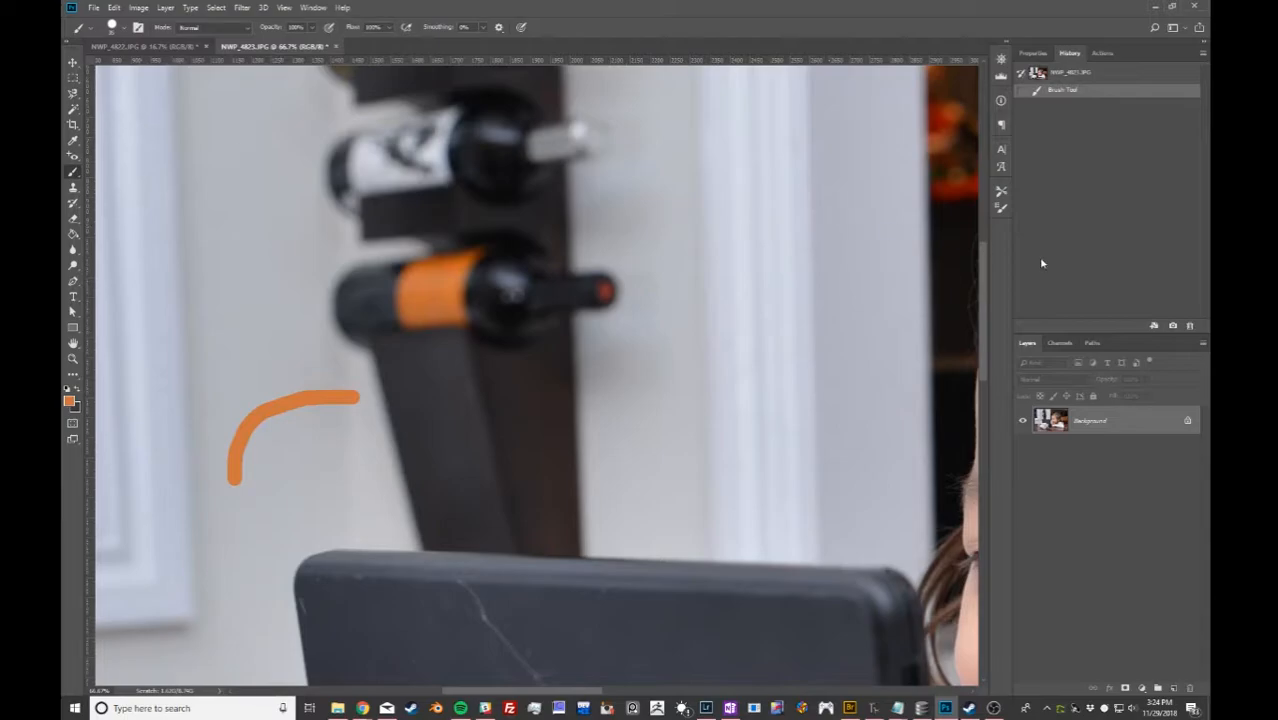
left_click(1096, 75)
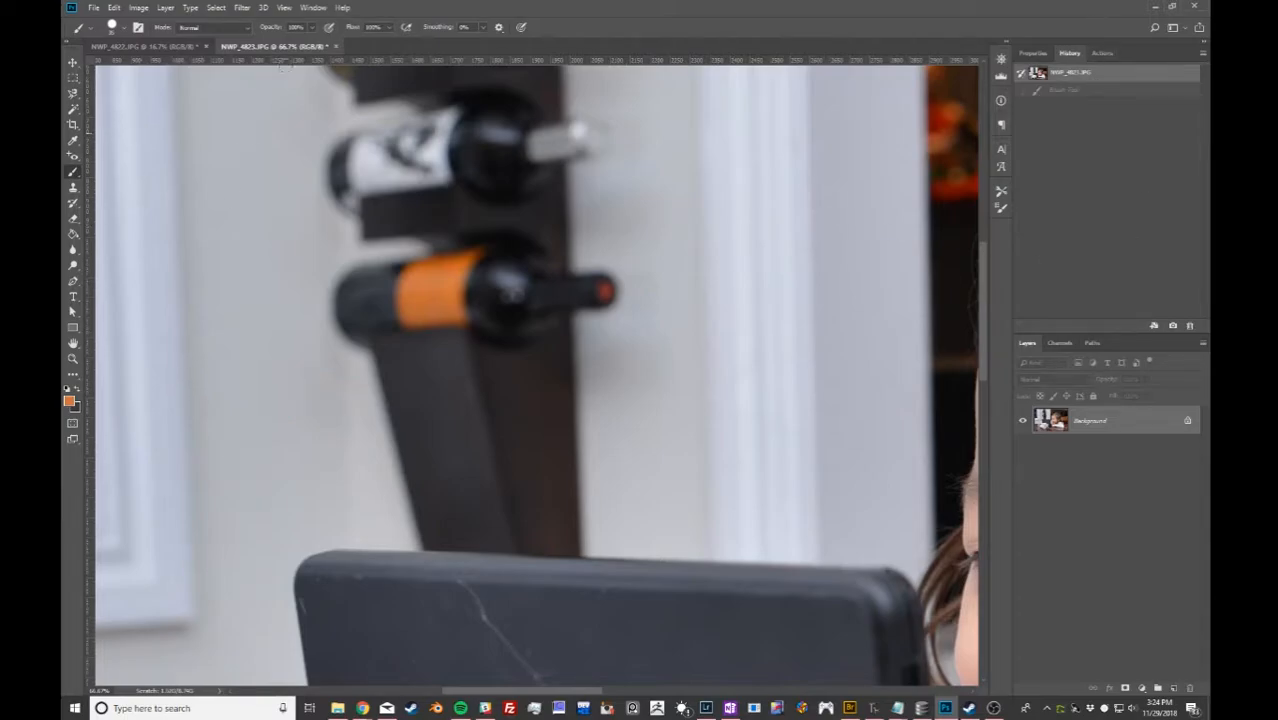
Paint a curved test stroke on the wall with brush smoothing at 75%, and revert the image to its opened state.
left_click(466, 27)
type("75")
key("Return")
left_click(254, 503)
mouse_move(255, 487)
left_mouse_down()
mouse_move(287, 390)
mouse_move(352, 372)
mouse_move(396, 380)
left_mouse_up()
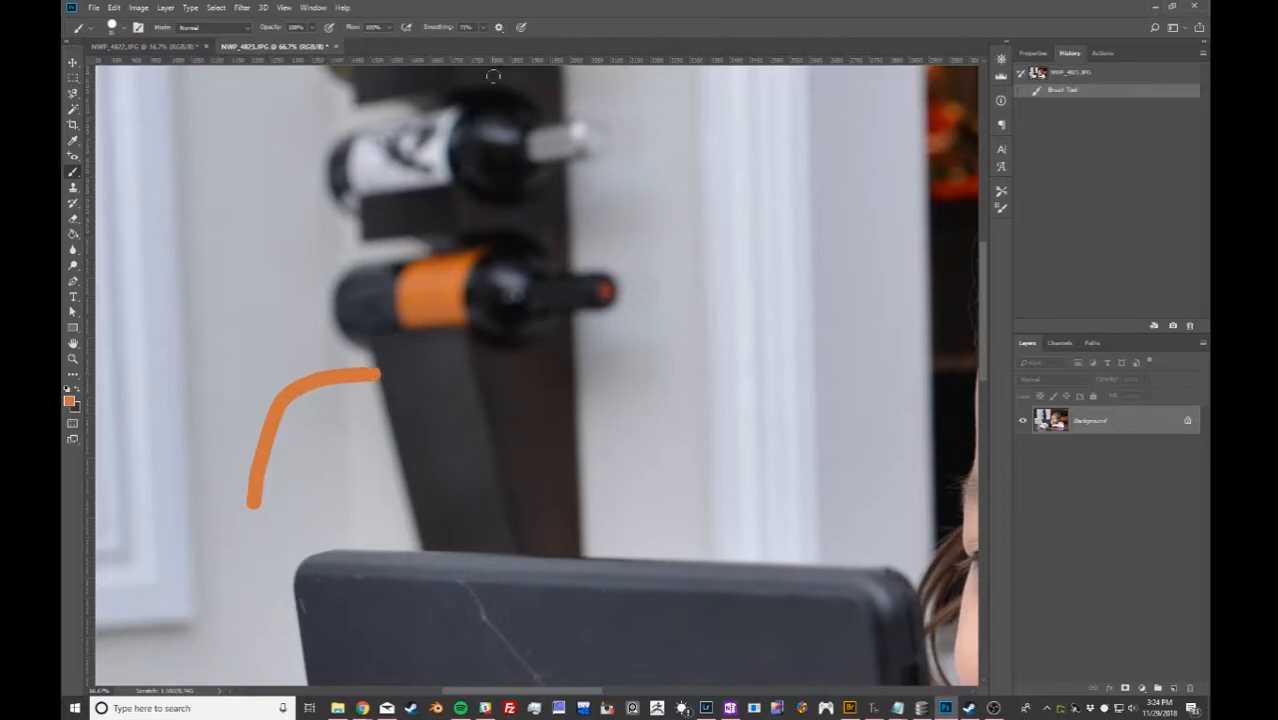
left_click(1086, 74)
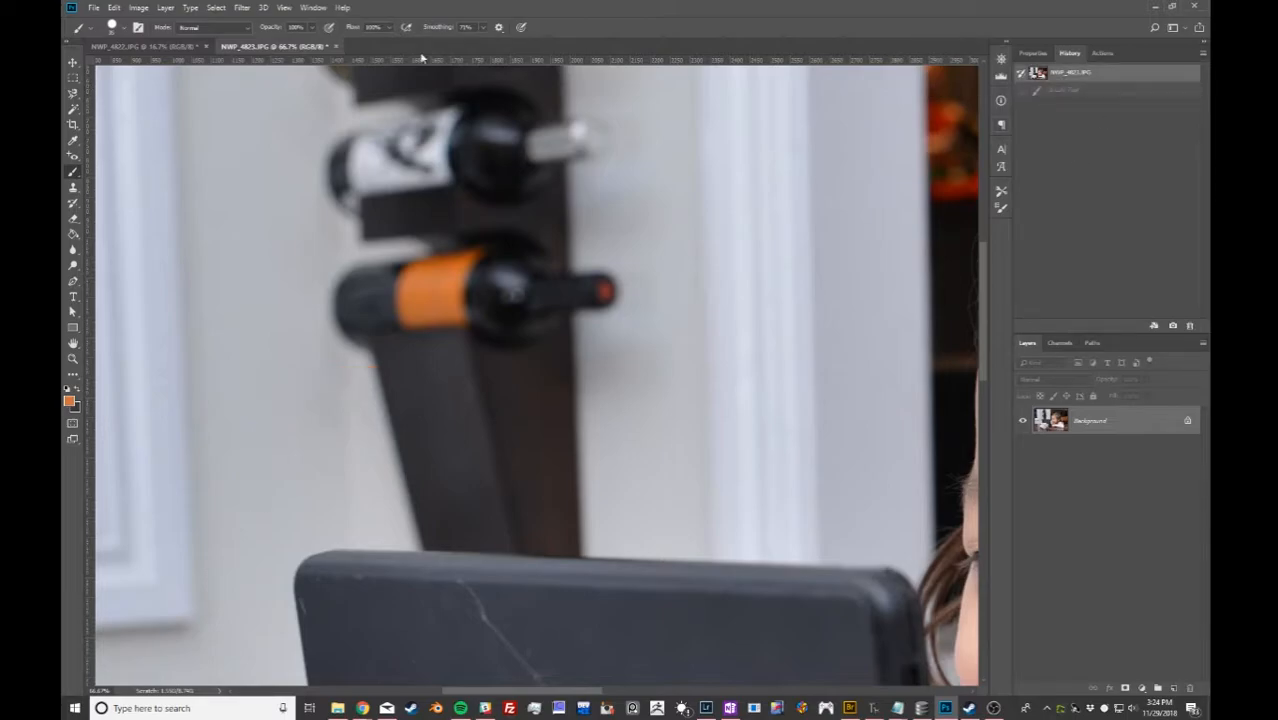
Paint a curved test stroke at 100% brush smoothing, and reset smoothing to 0% with the image reverted to its opened state.
left_click_drag(482, 27, 479, 57)
left_click(232, 526)
mouse_move(232, 508)
left_mouse_down()
mouse_move(266, 425)
mouse_move(301, 389)
left_mouse_up()
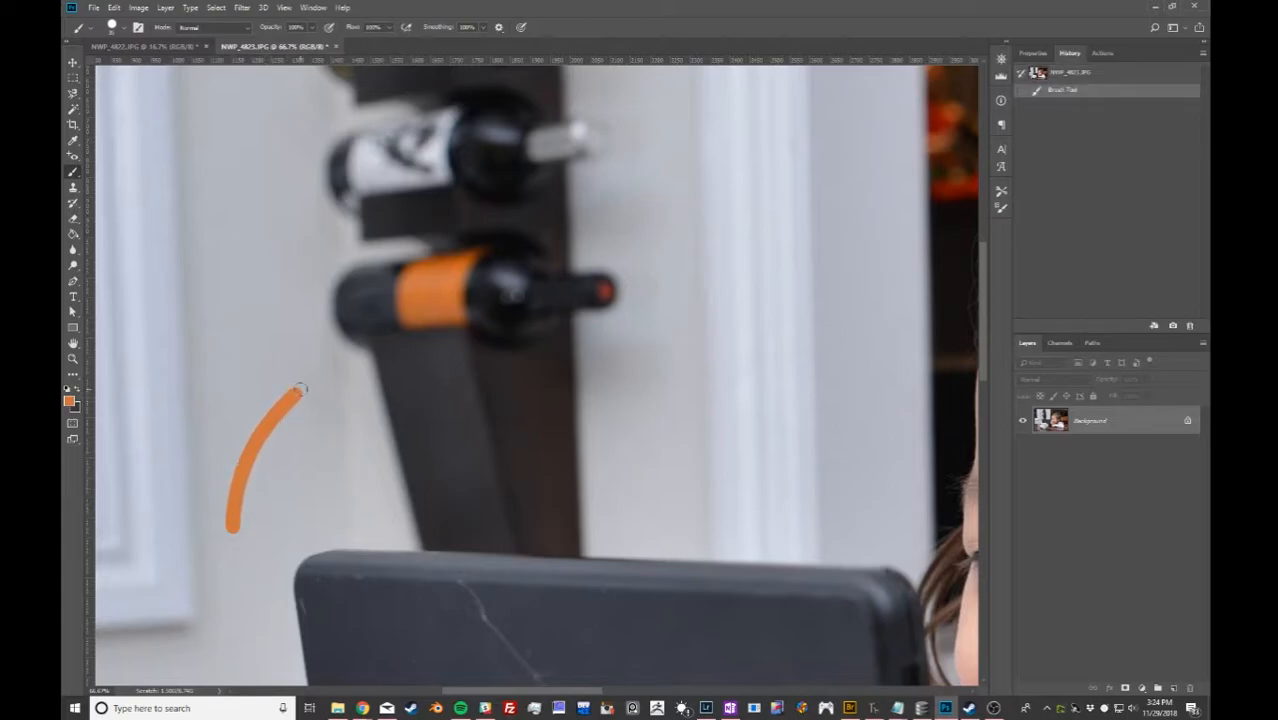
left_click(303, 387)
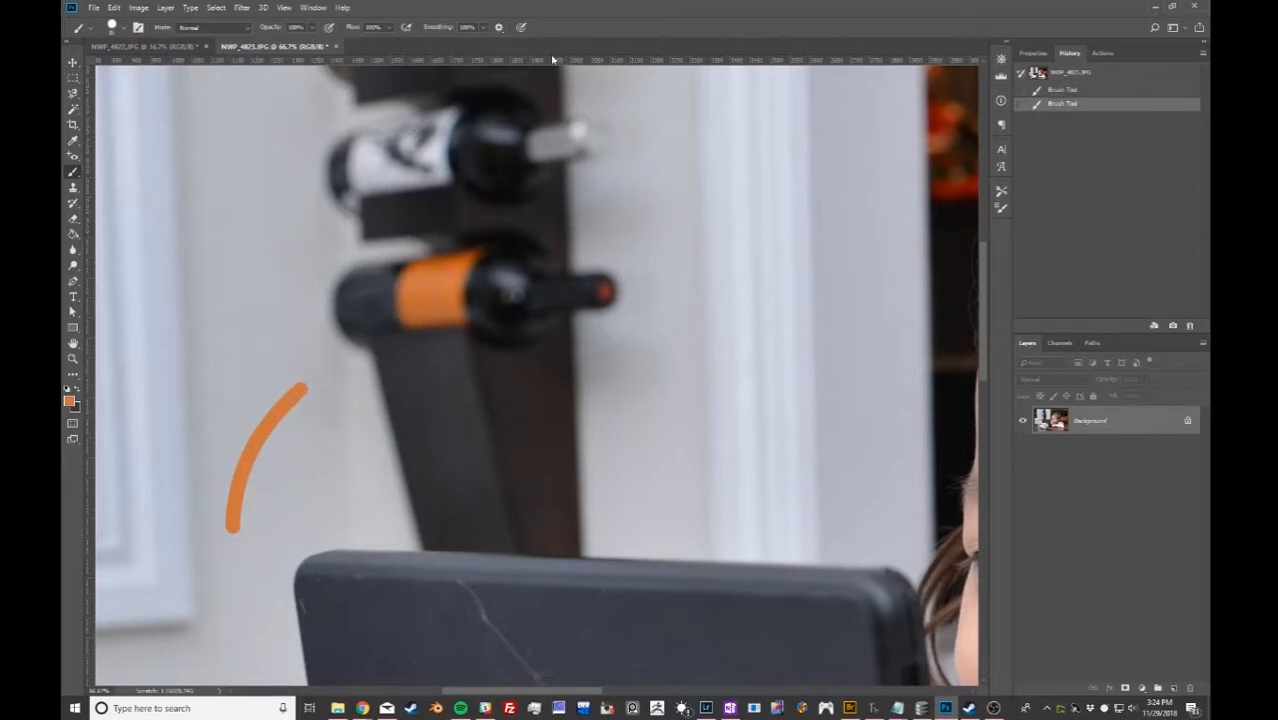
left_click_drag(438, 31, 275, 26)
left_click(1114, 76)
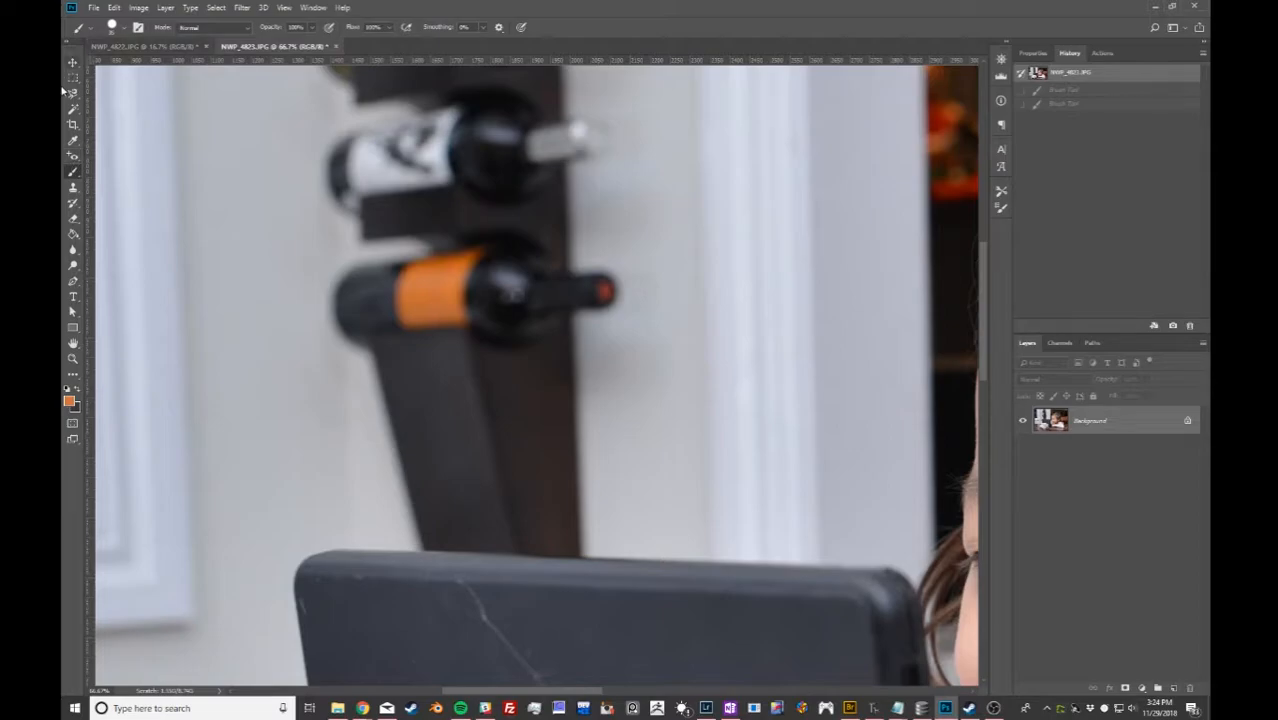
Draw a short diagonal orange stroke on the wall using the Pencil tool with an enlarged tip.
right_click(74, 176)
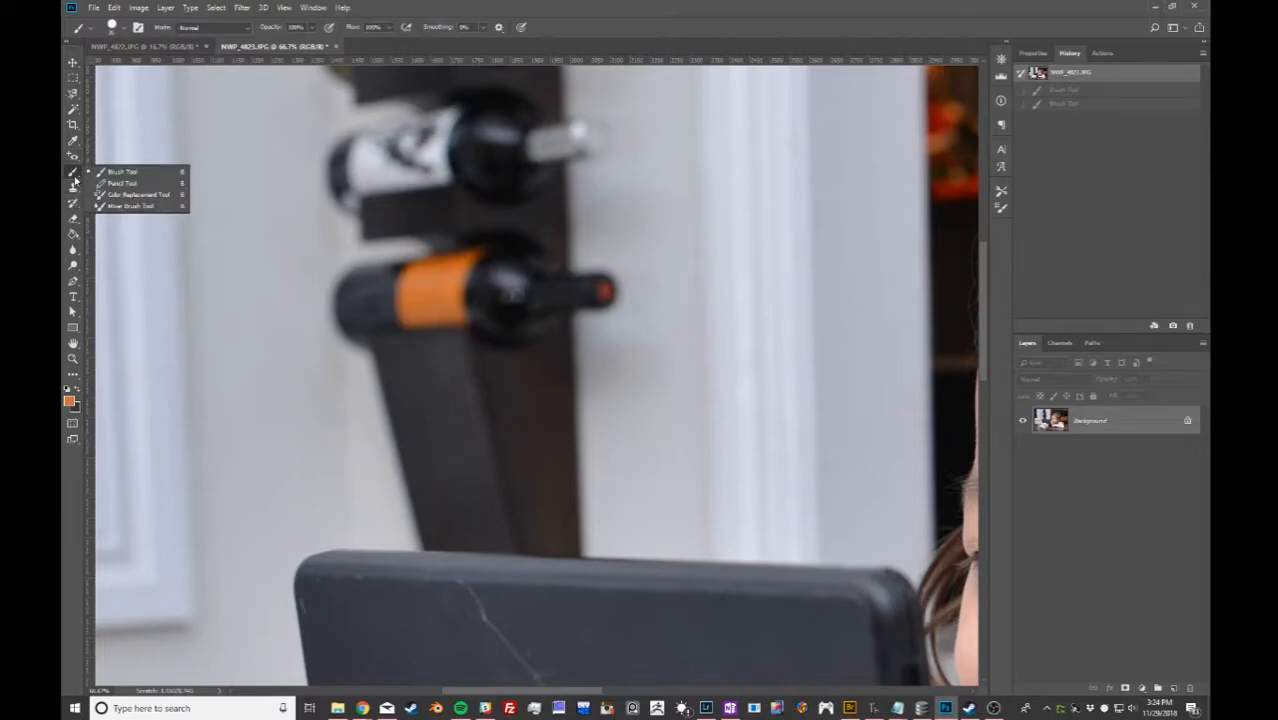
left_click(122, 183)
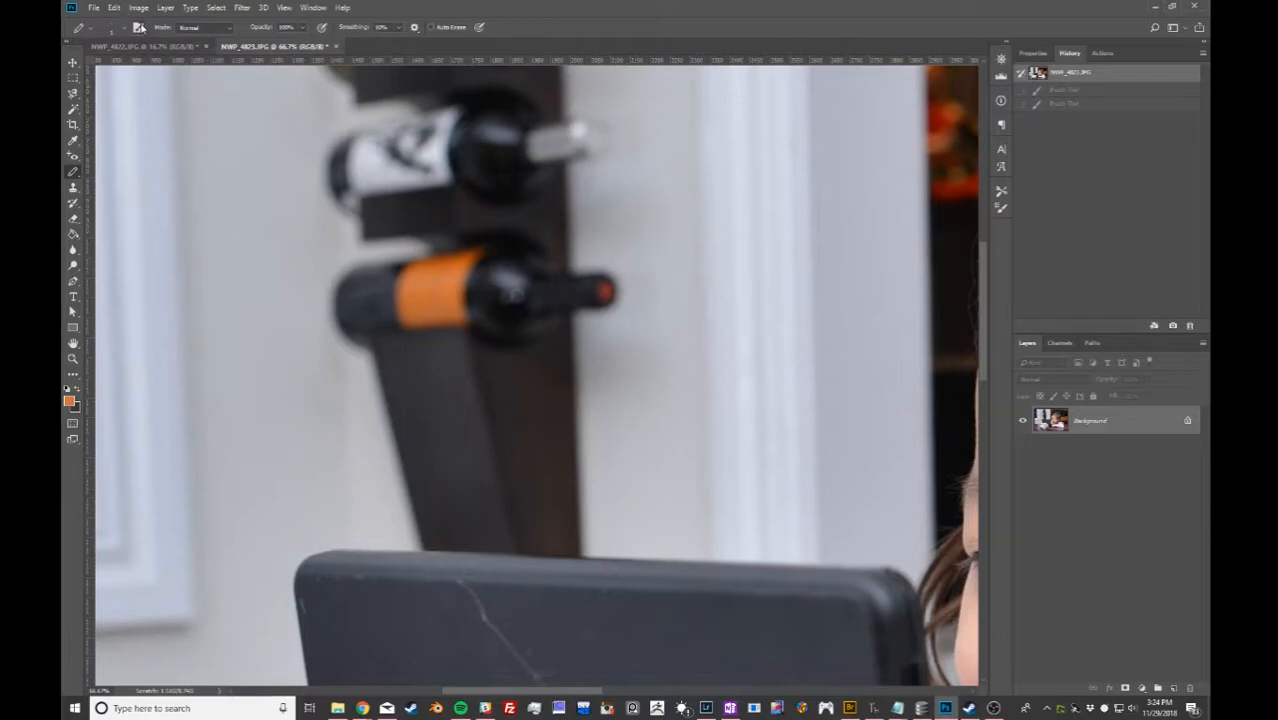
left_click(130, 27)
left_click_drag(144, 64, 150, 68)
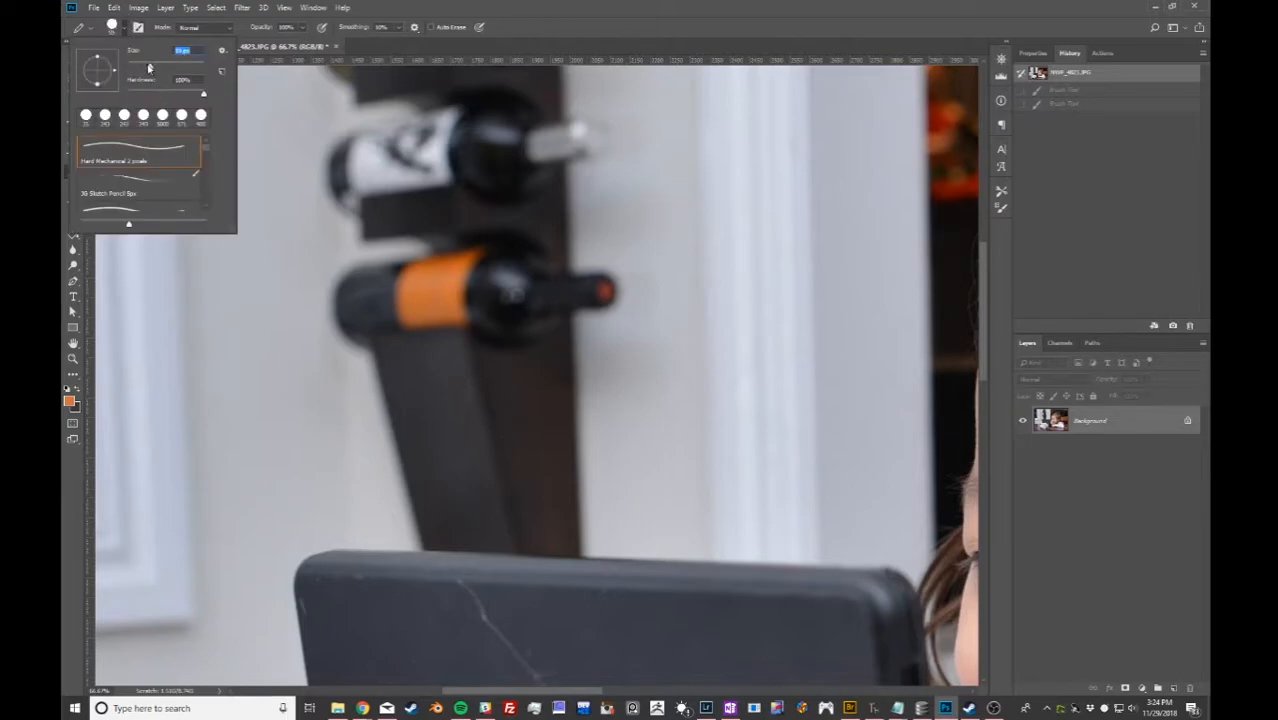
left_click_drag(212, 400, 290, 369)
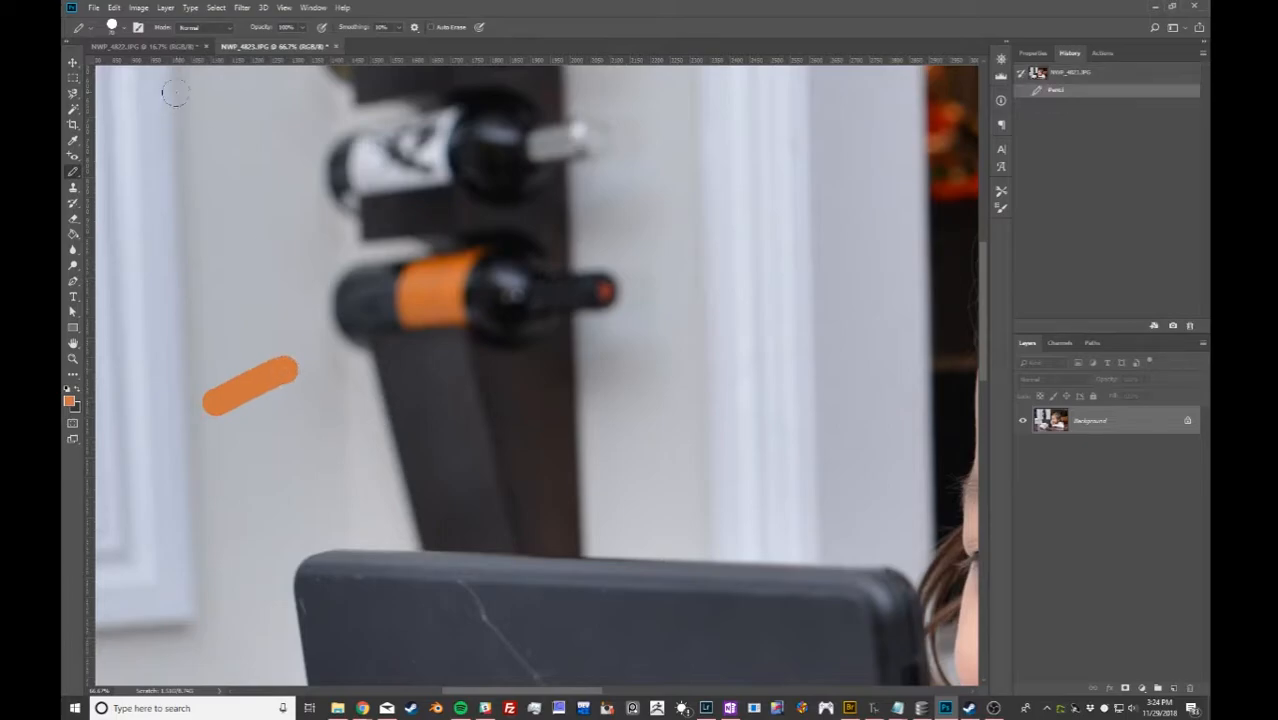
Draw two more pencil strokes on the wall with hardness lowered to the minimum, and revert the image to its opened state.
left_click(119, 29)
left_click_drag(155, 92, 129, 93)
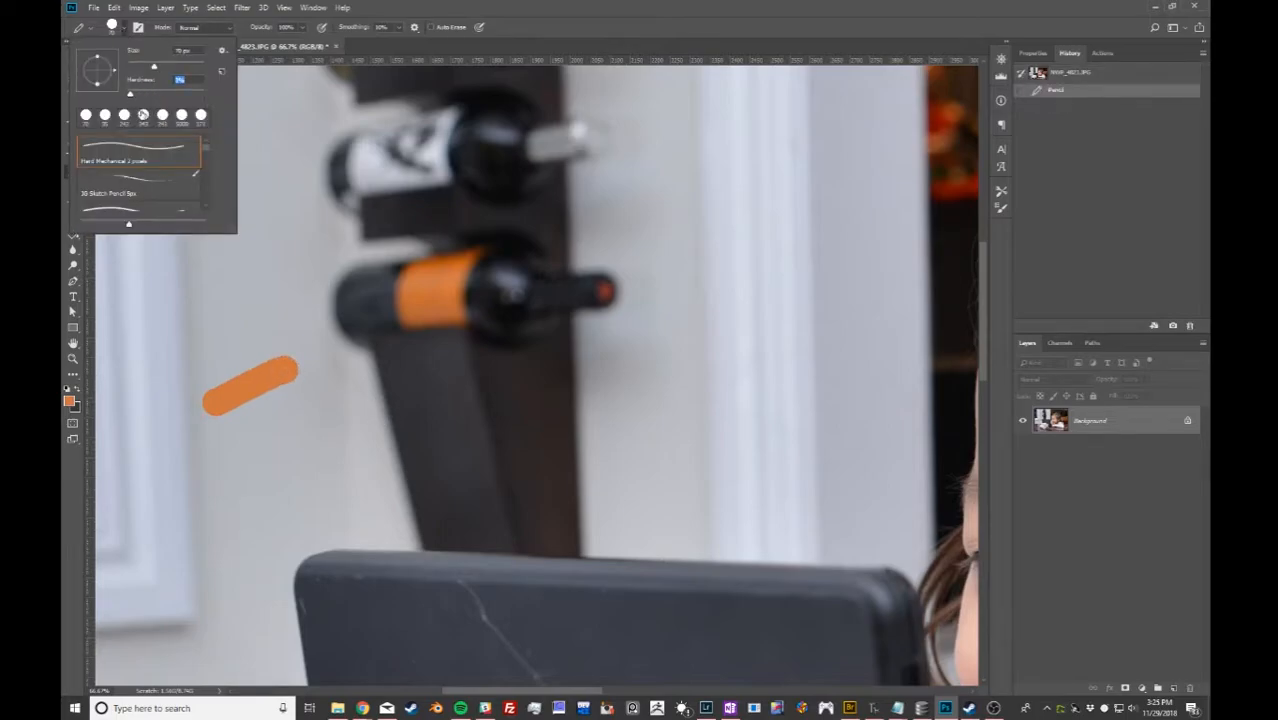
left_click_drag(214, 385, 322, 319)
left_click_drag(243, 311, 288, 284)
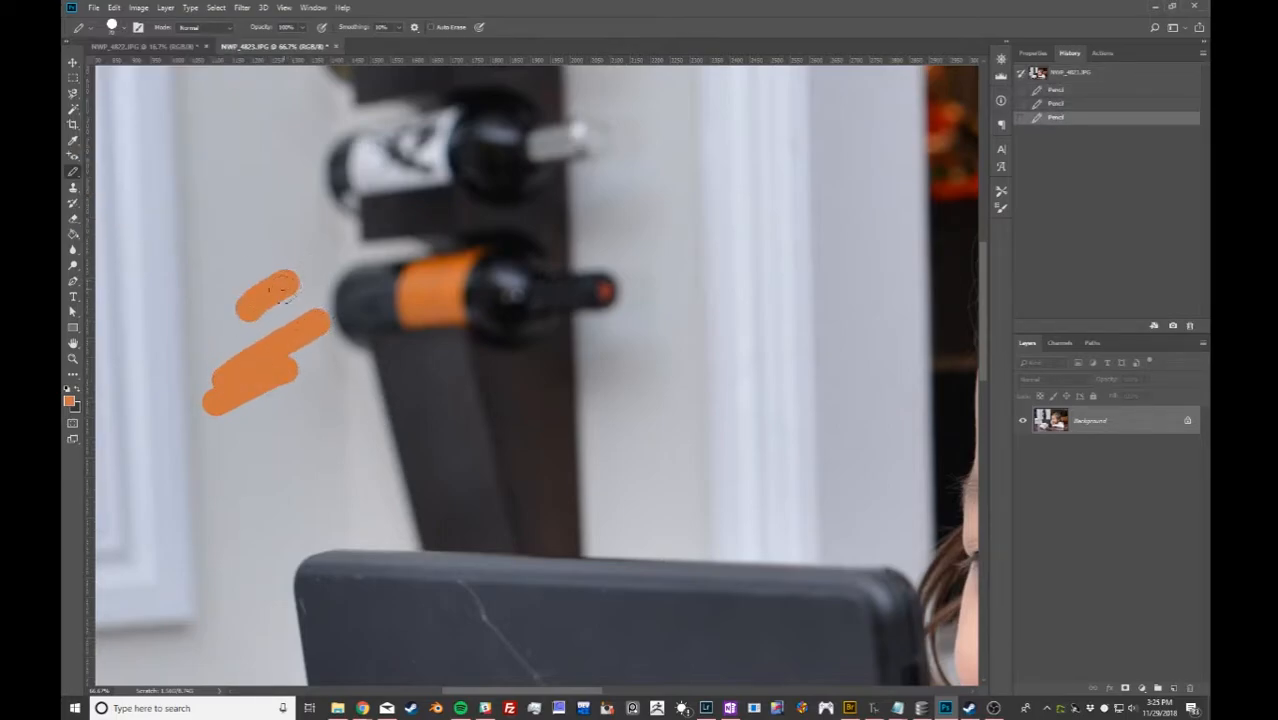
left_click(121, 30)
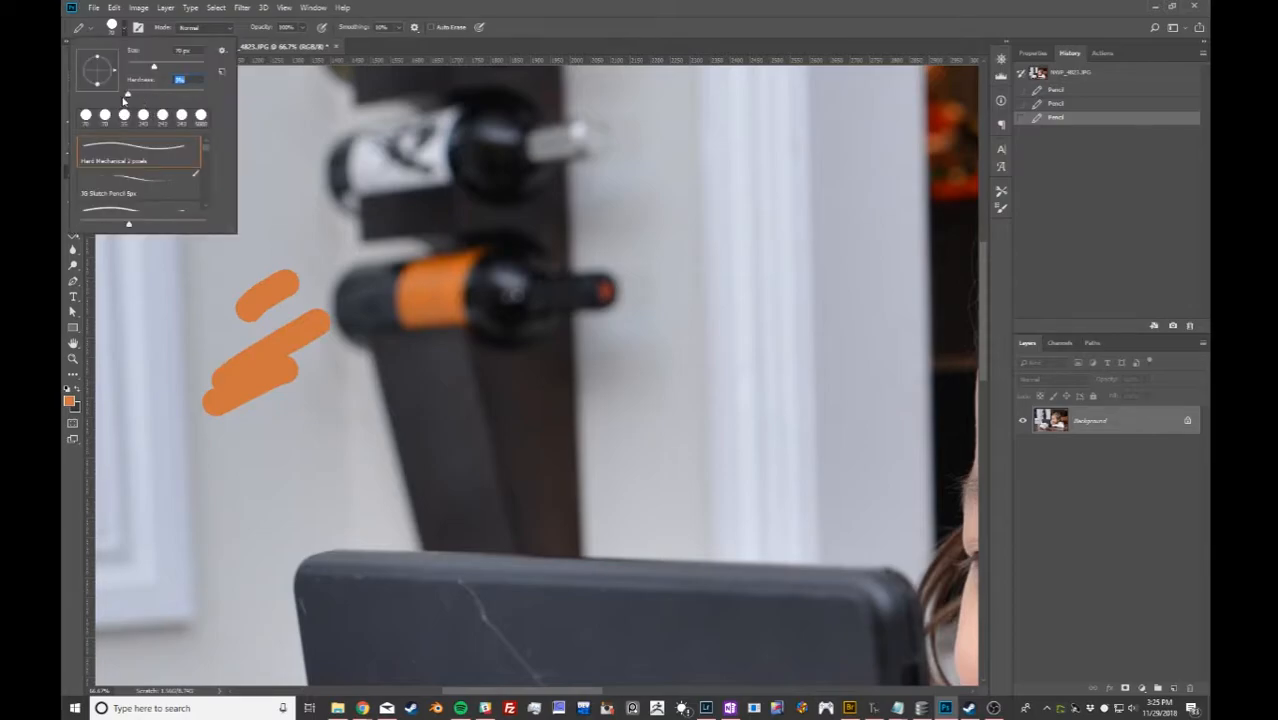
left_click(407, 4)
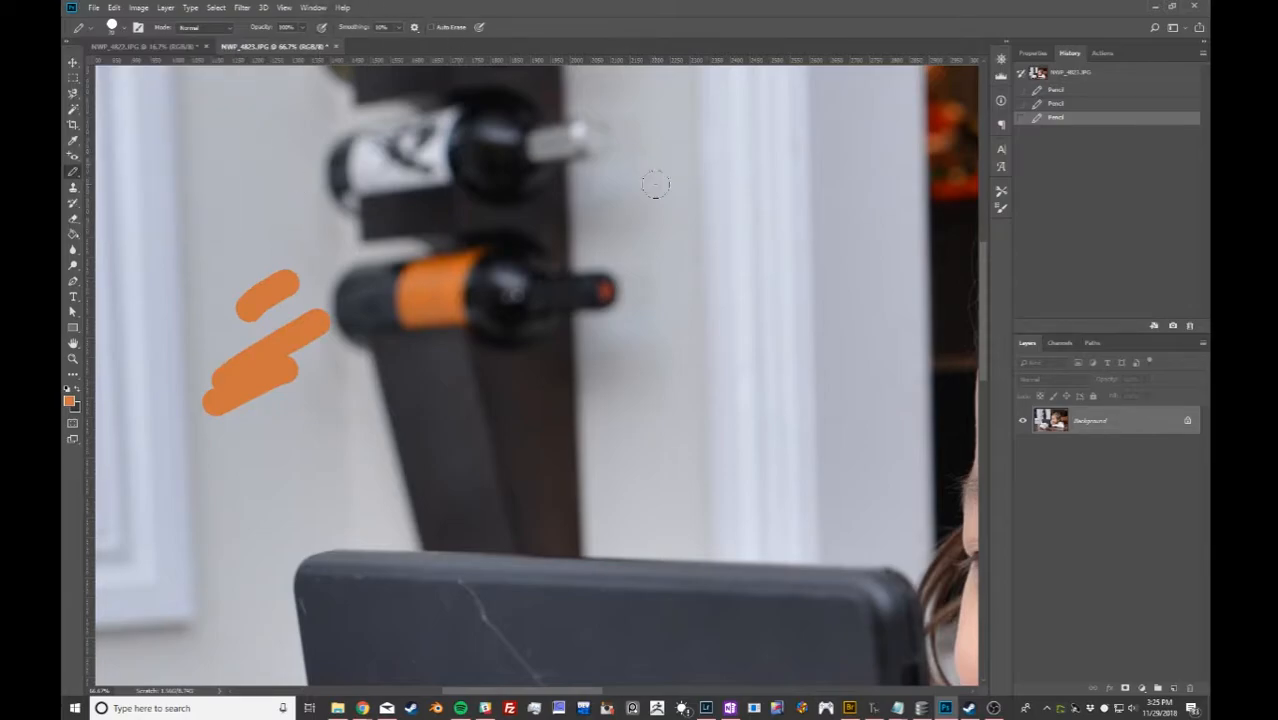
left_click(1088, 75)
Look over the painting tools grouped with the Pencil and switch back to the Brush tool.
right_click(73, 172)
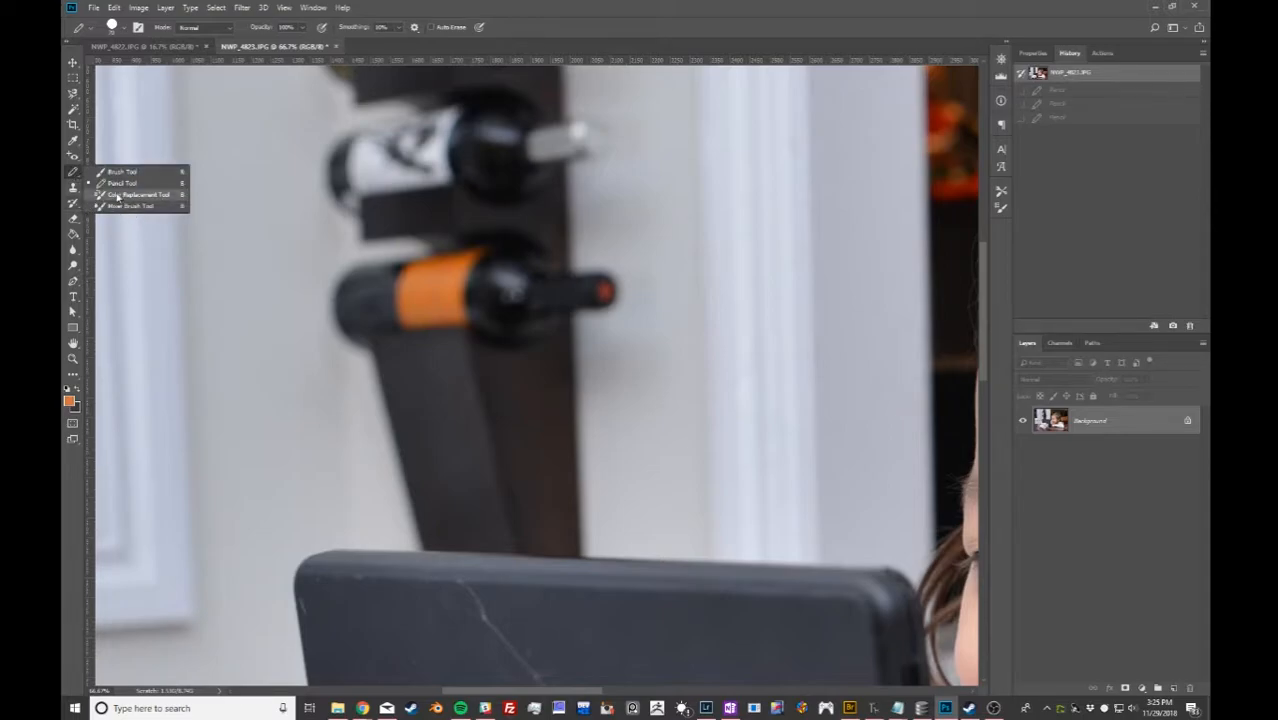
left_click(72, 179)
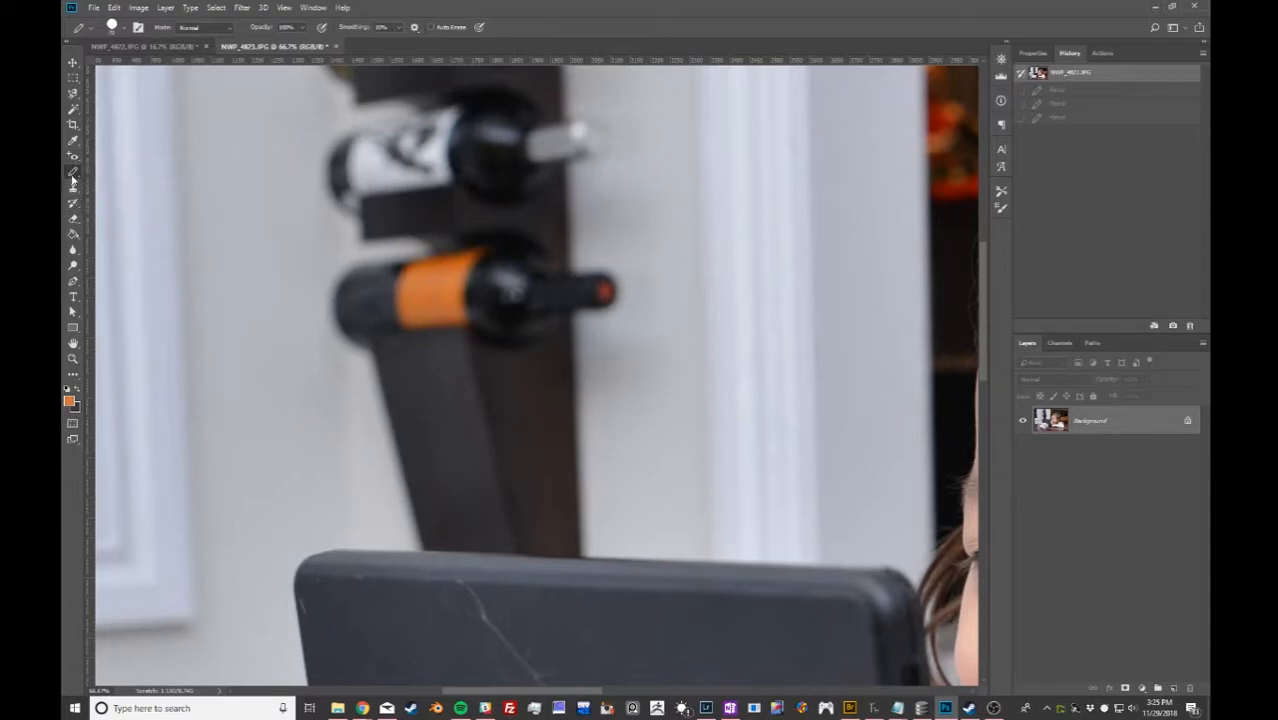
right_click(74, 175)
left_click(117, 174)
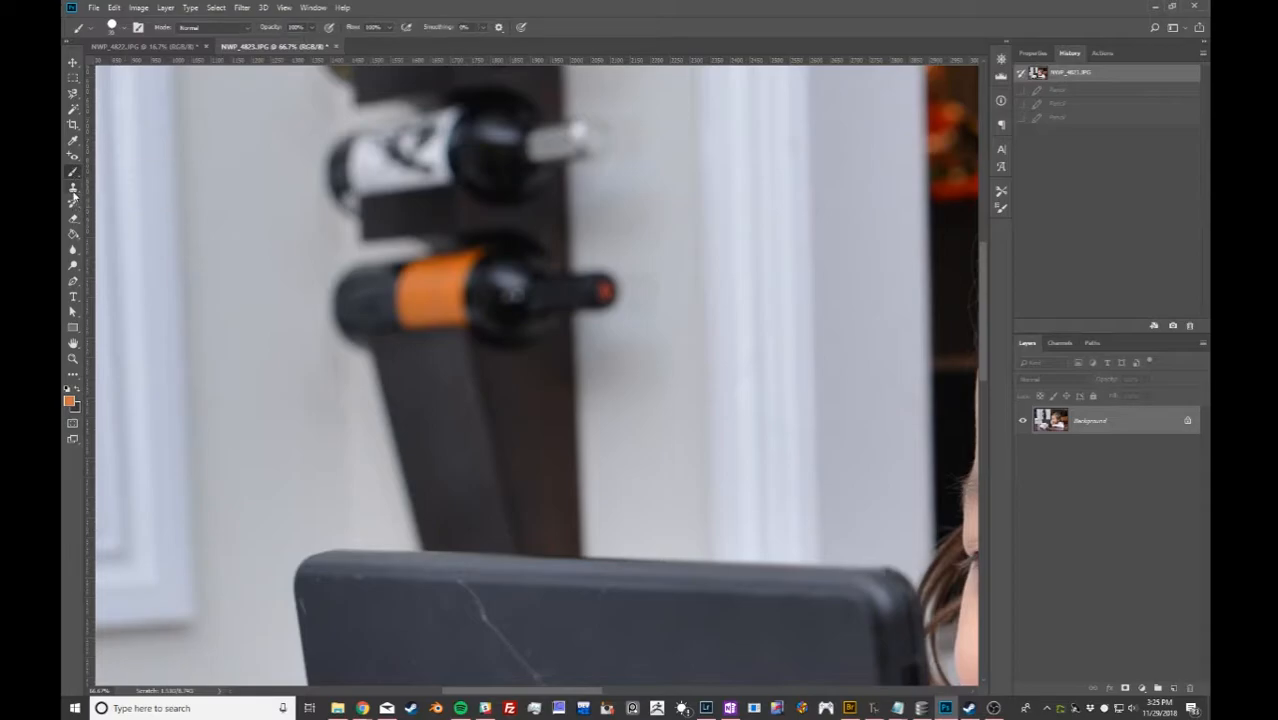
Activate the Clone Stamp tool and sample a source point on the girl's face.
left_click(73, 190)
right_click(73, 190)
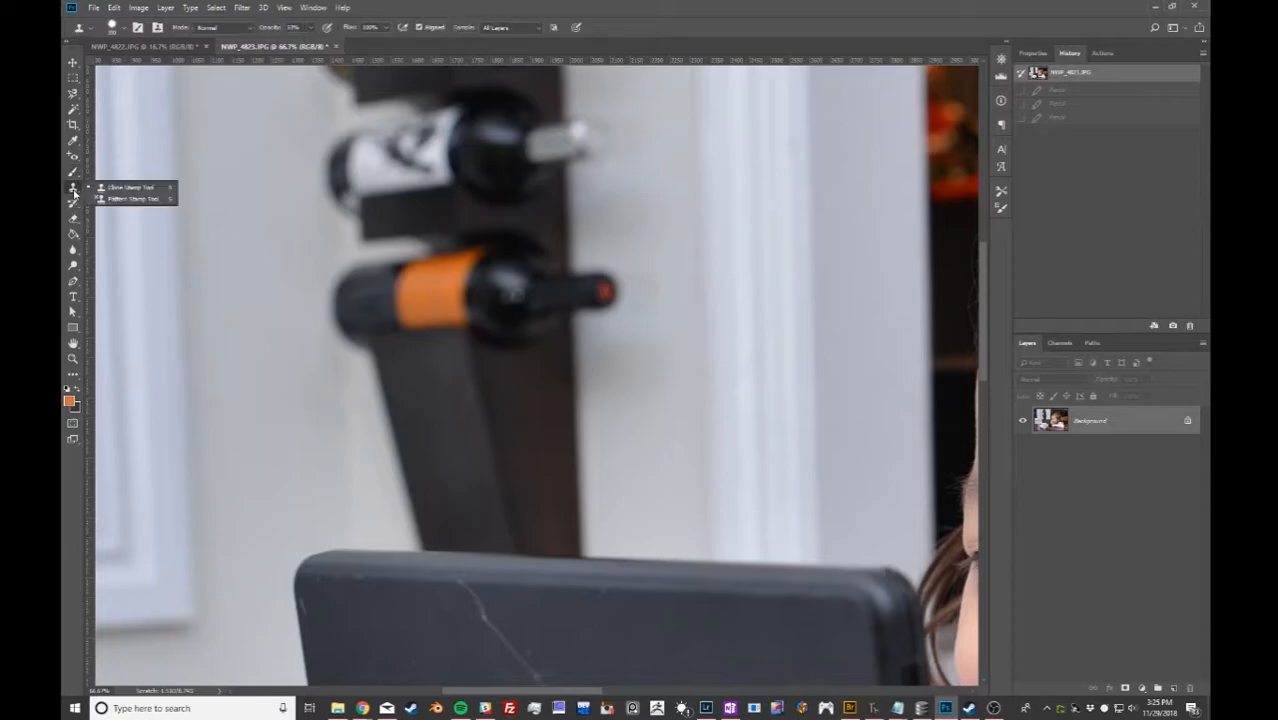
left_click(128, 187)
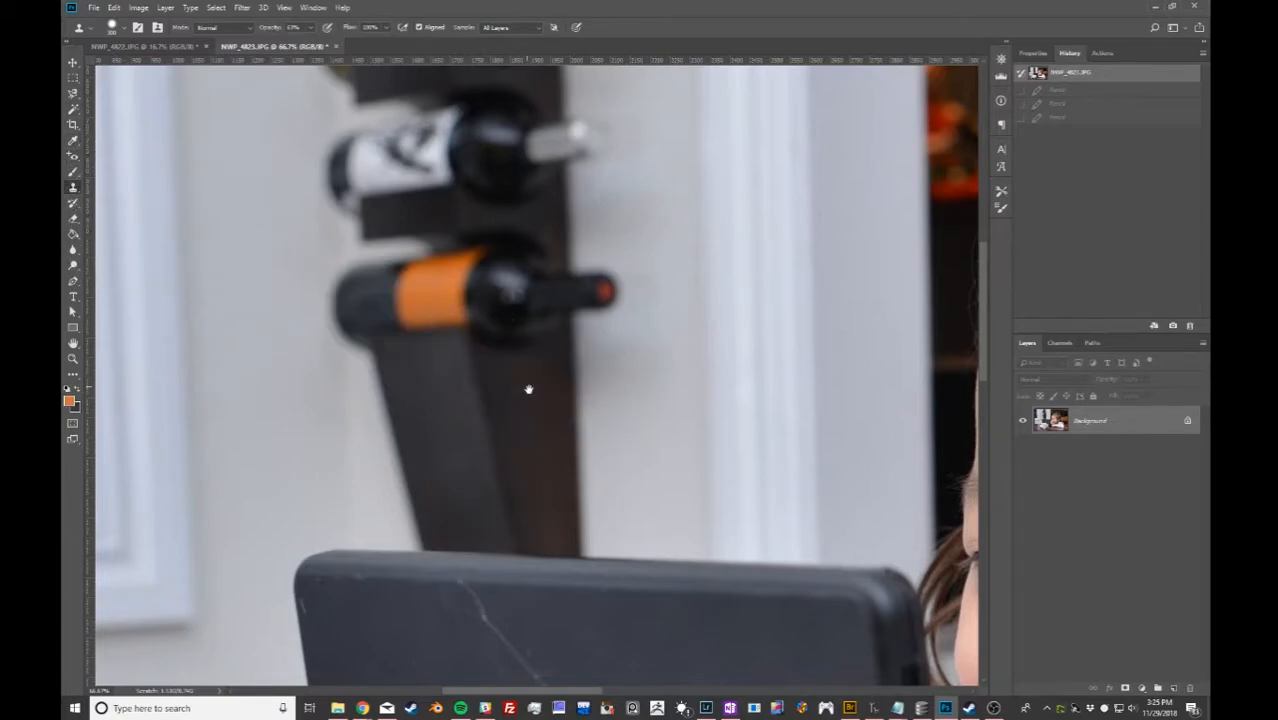
mouse_move(619, 462)
left_mouse_down()
mouse_move(437, 458)
mouse_move(373, 297)
mouse_move(199, 347)
left_mouse_up()
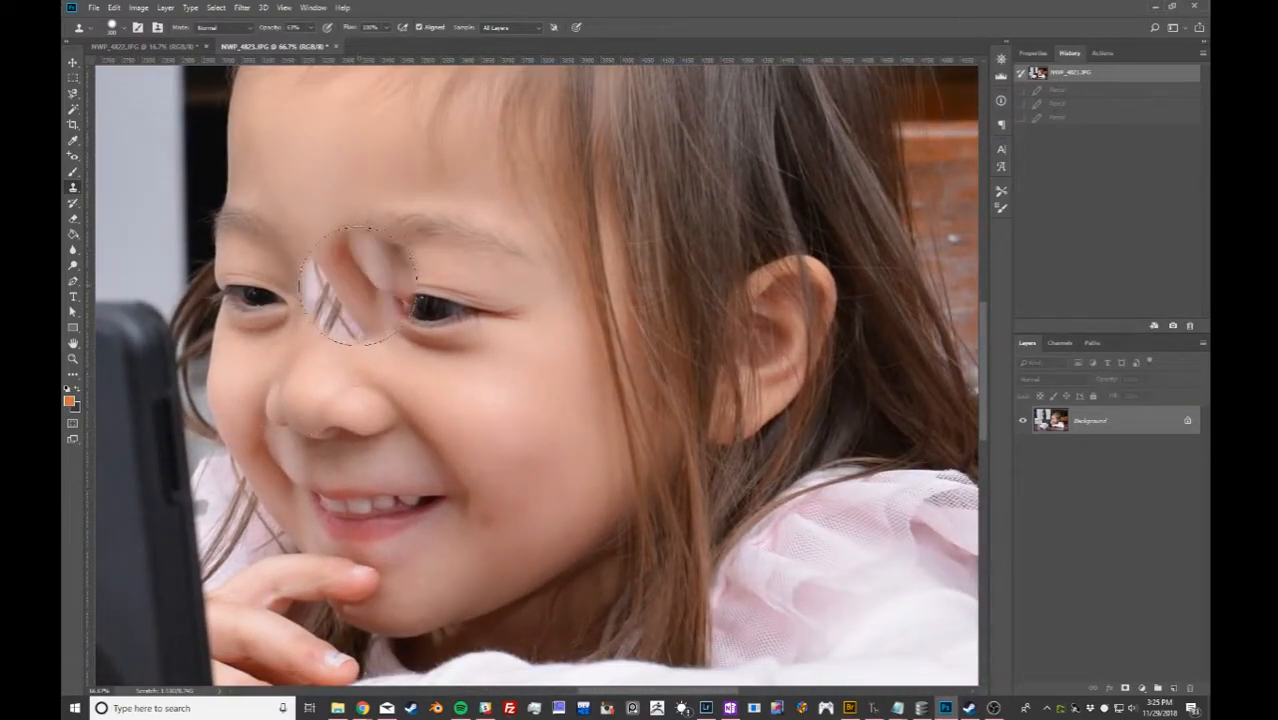
left_click(410, 330, "alt")
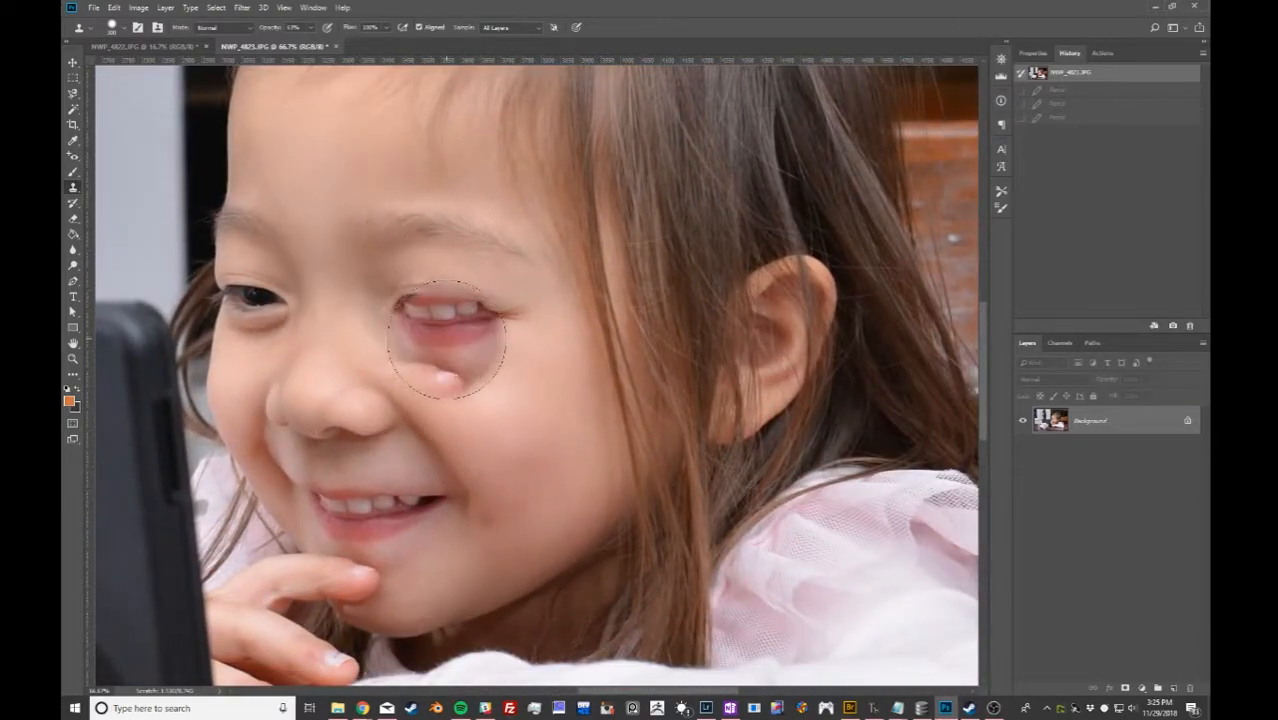
Copy the girl's eye onto the middle of her forehead with the Healing Brush tool.
left_click(73, 156)
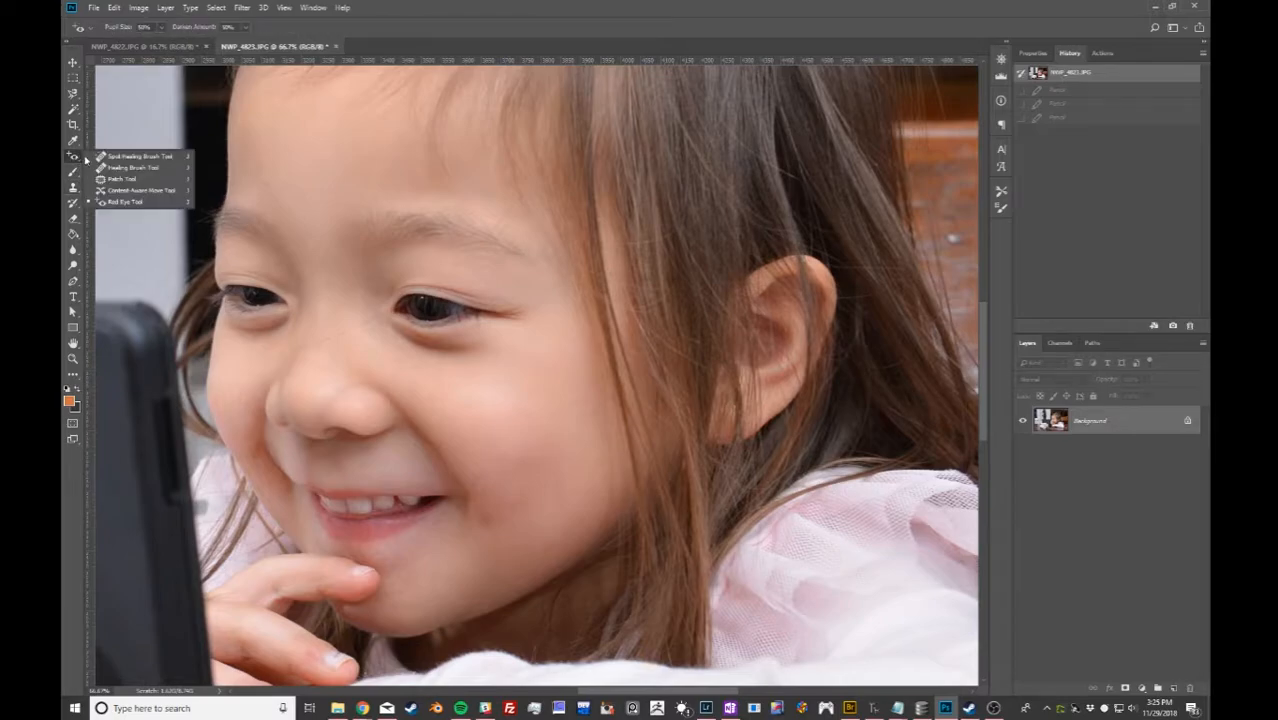
left_click(140, 168)
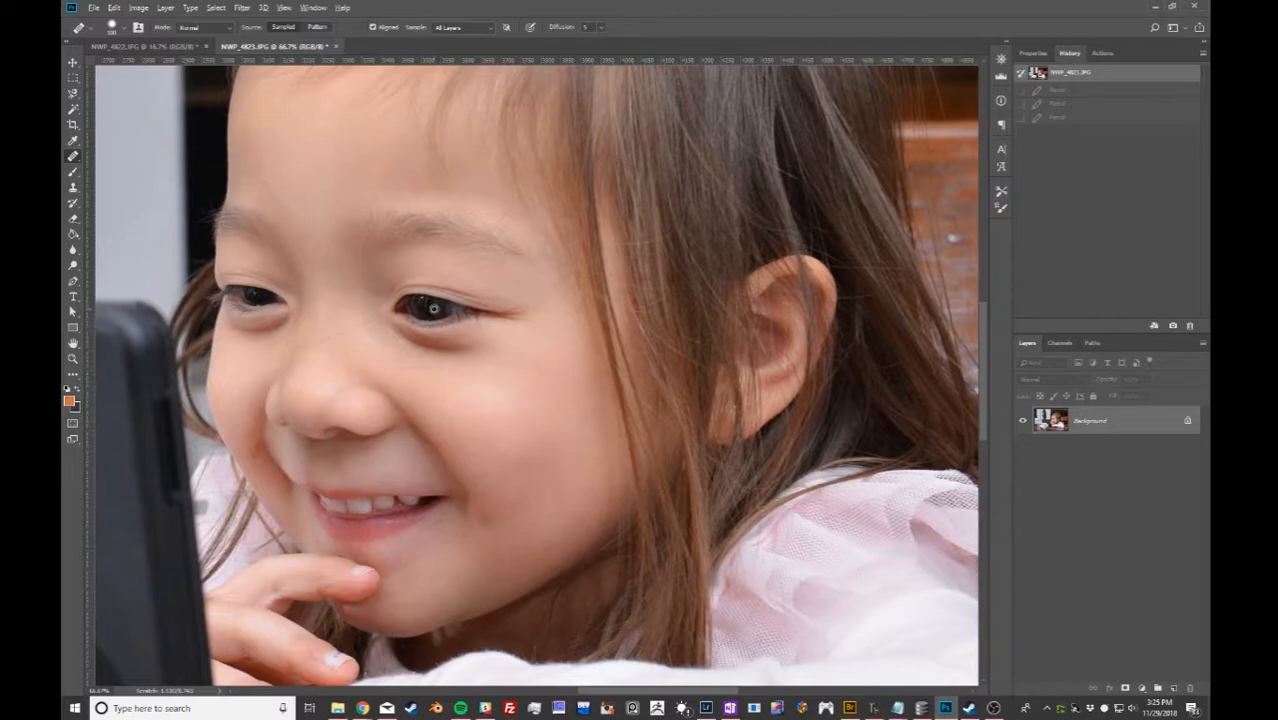
left_click(331, 166)
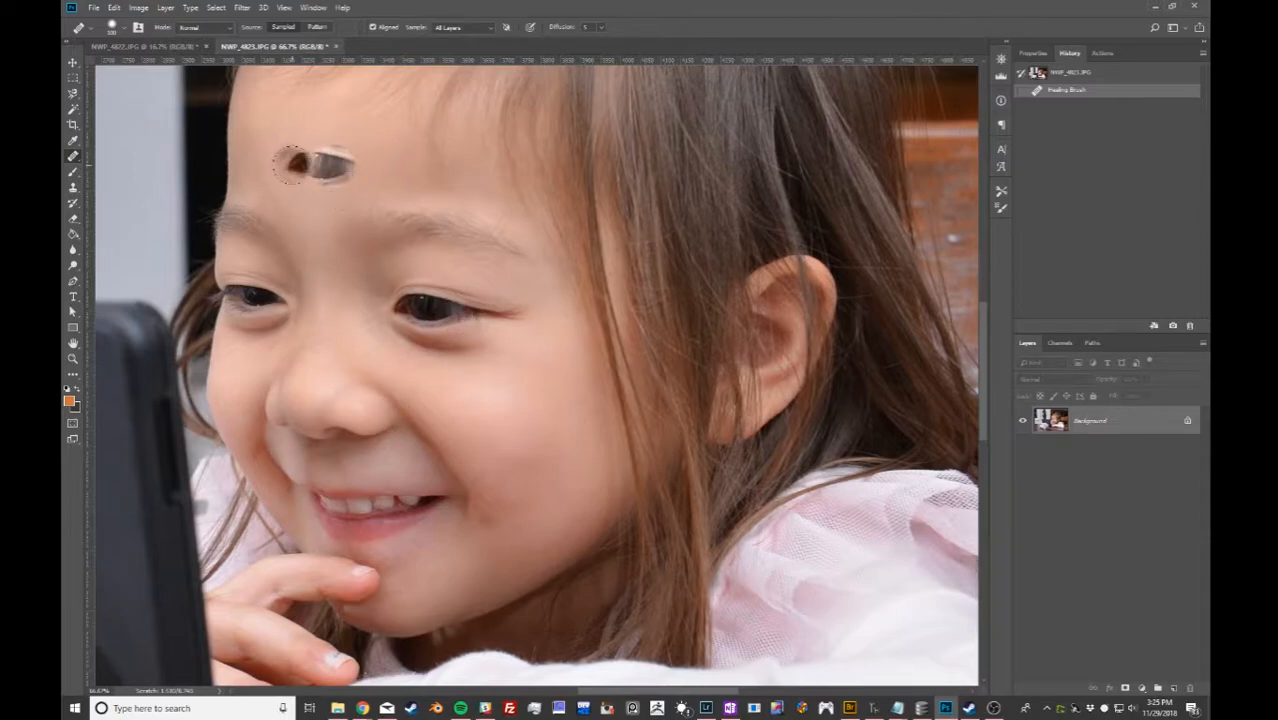
Clone the girl's eye onto her forehead with the Clone Stamp tool, stamping again at 100% opacity.
left_click(72, 187)
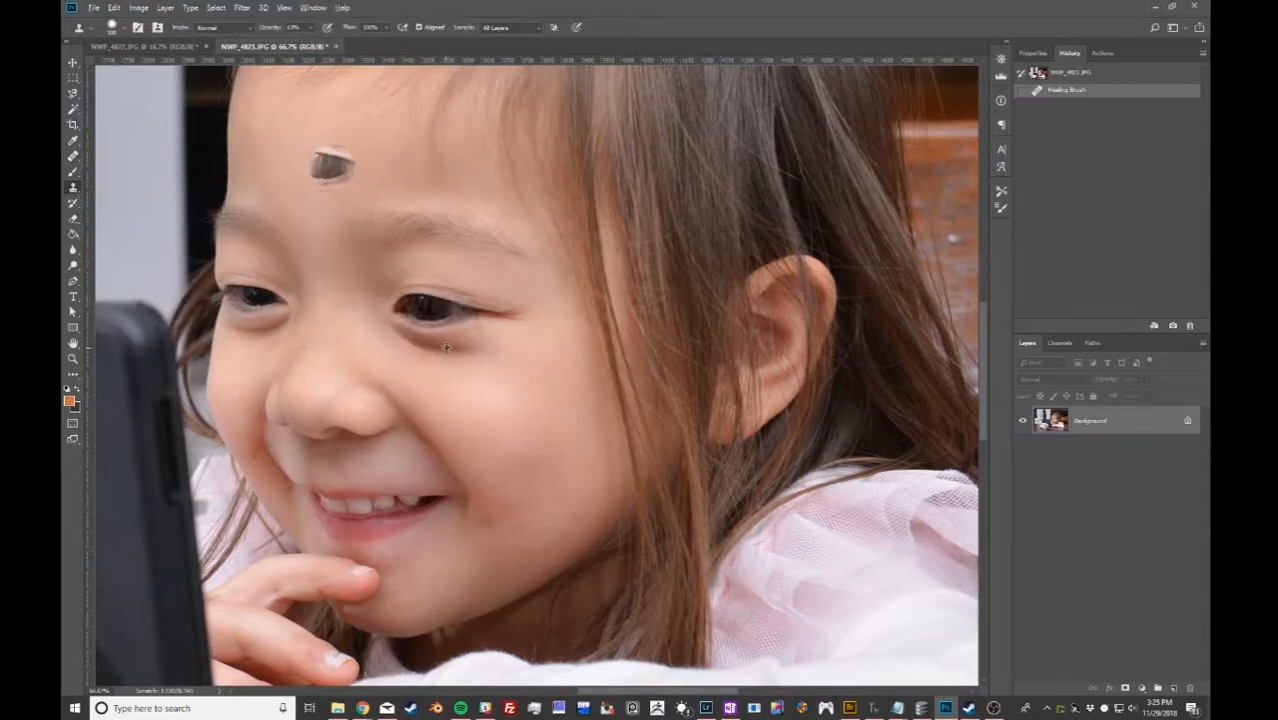
left_click(436, 313, "alt")
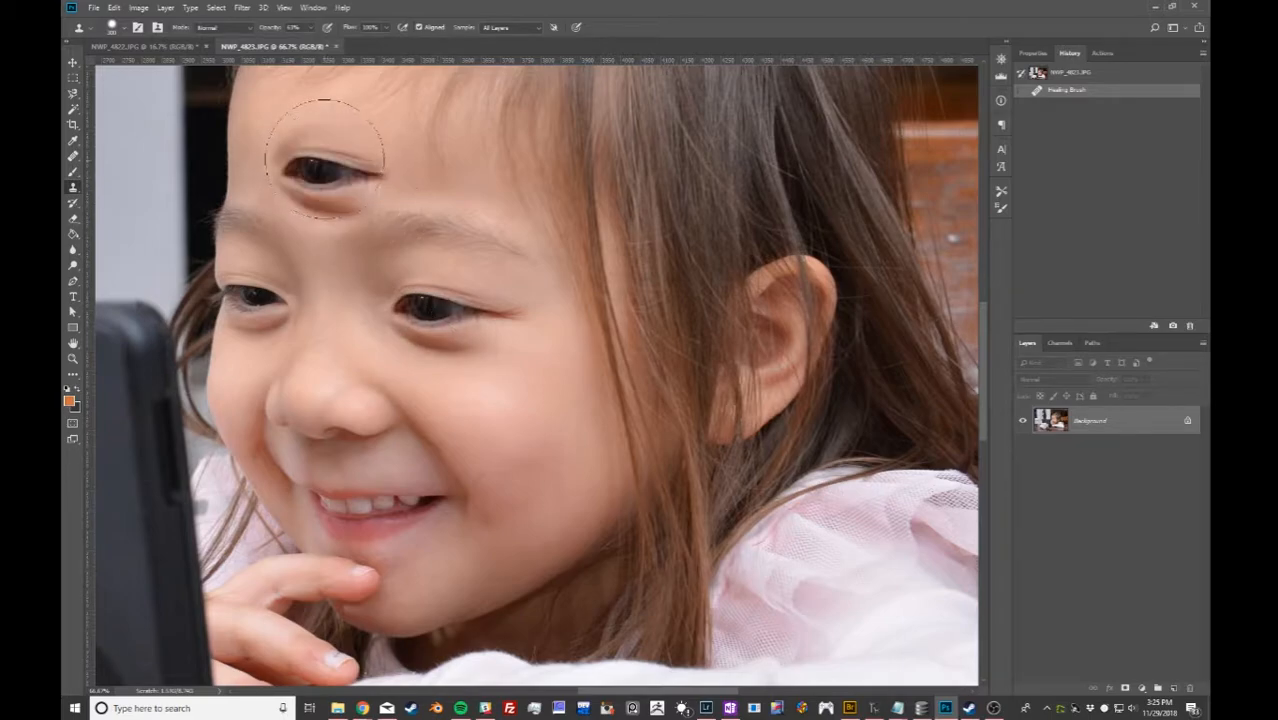
left_click(328, 140)
key("0")
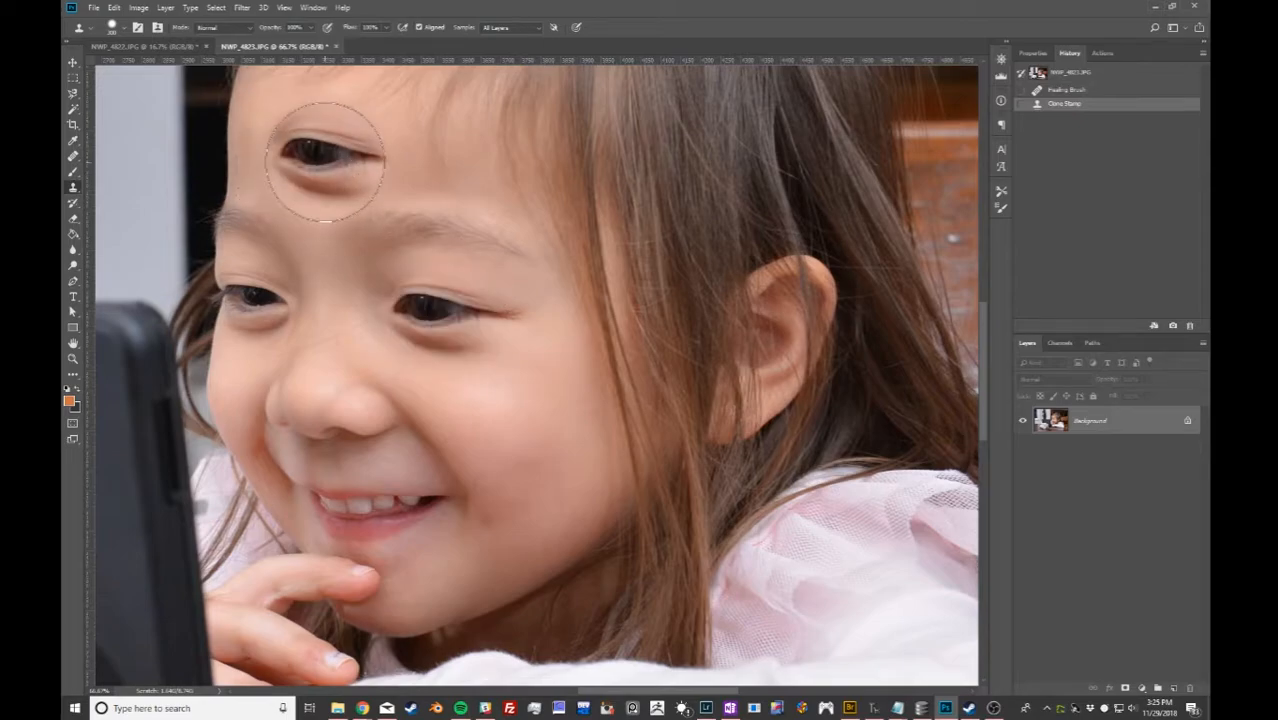
left_click(313, 155)
Clone a round patch of dark hair from above the ear onto the girl's cheek.
left_click(521, 443, "alt")
left_click(363, 412, "alt")
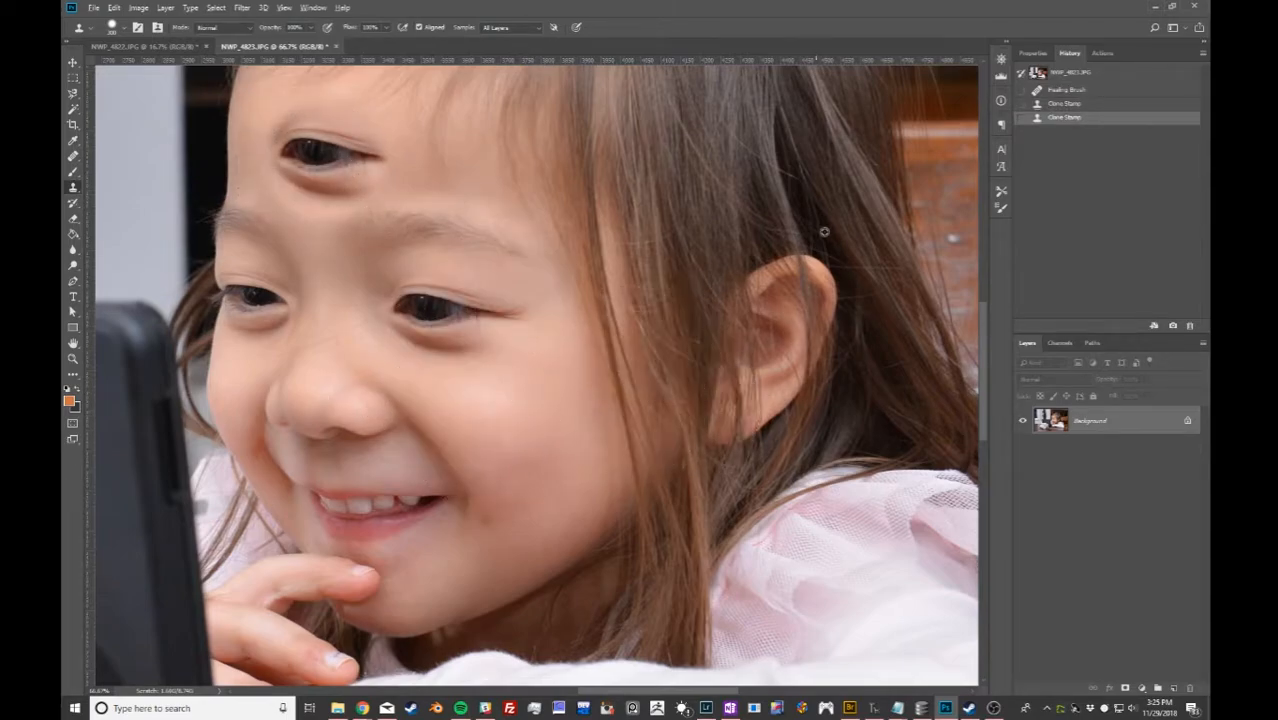
left_click(569, 402)
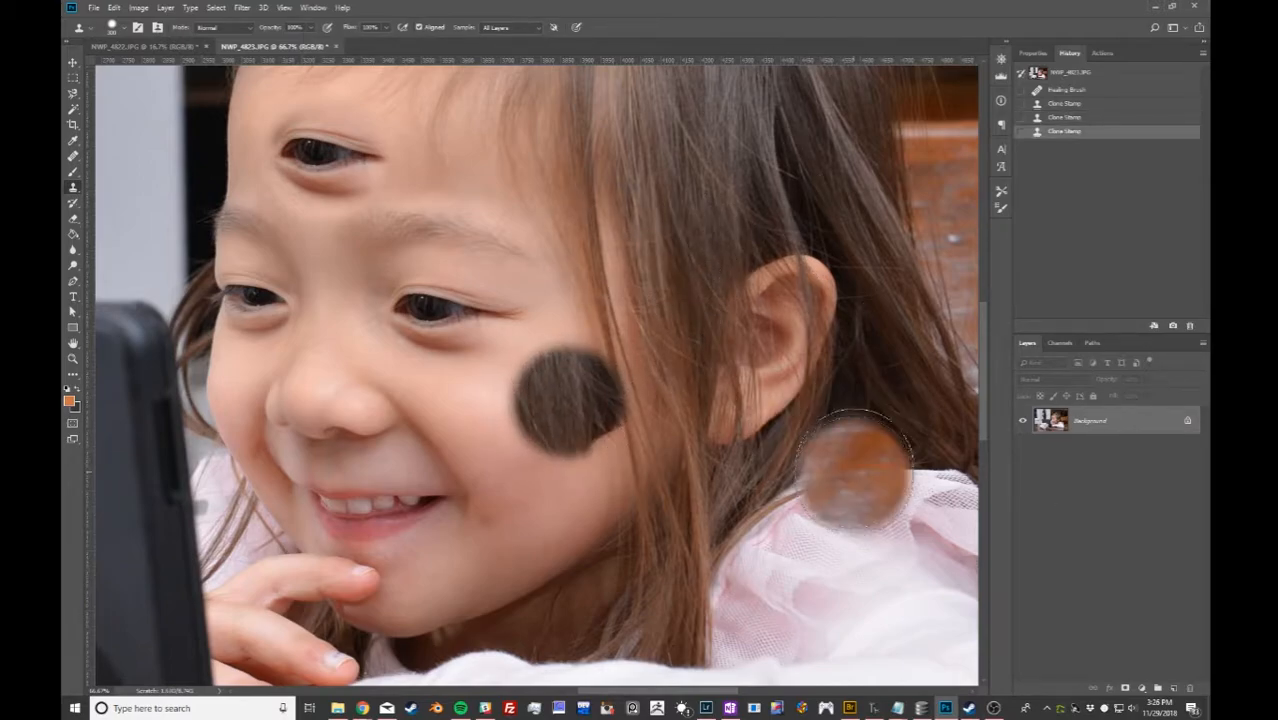
Undo the three clone stamps on the cheek and forehead.
key("ctrl+z")
key("ctrl+z")
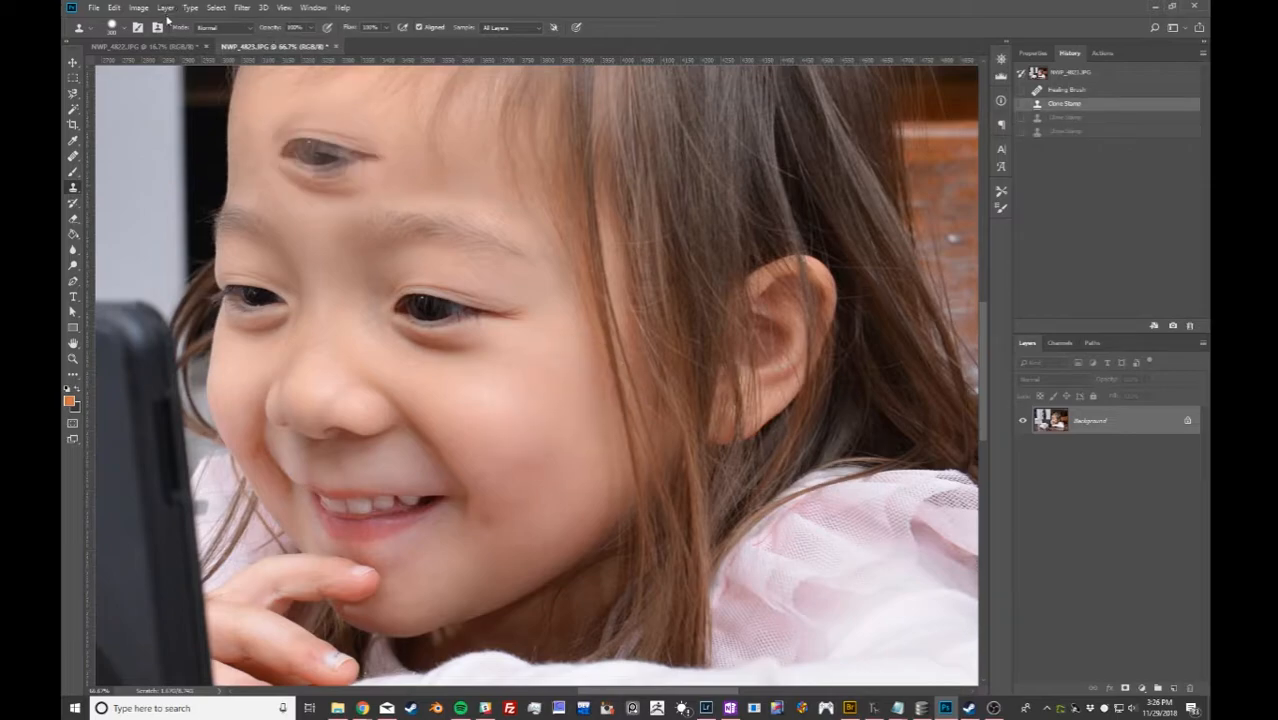
key("ctrl+z")
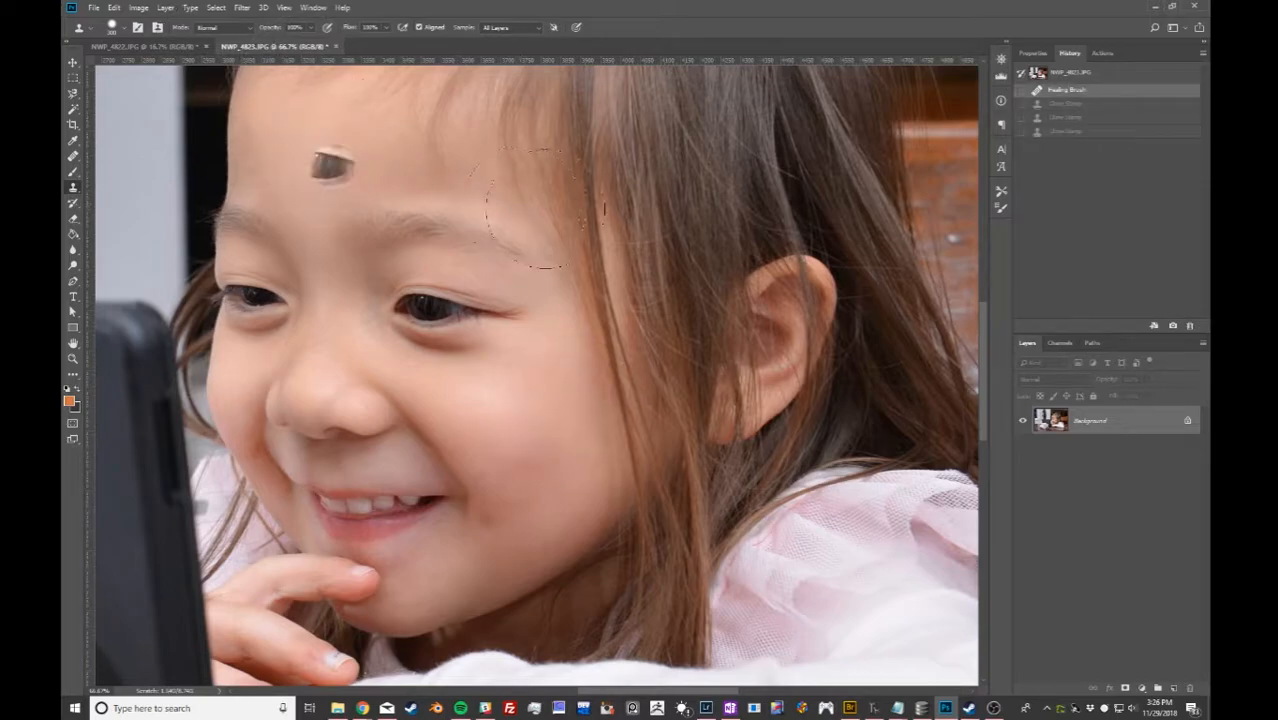
Lower the Clone Stamp opacity and clone a patch of hair over the area just above the girl's ear.
left_click_drag(540, 207, 456, 437)
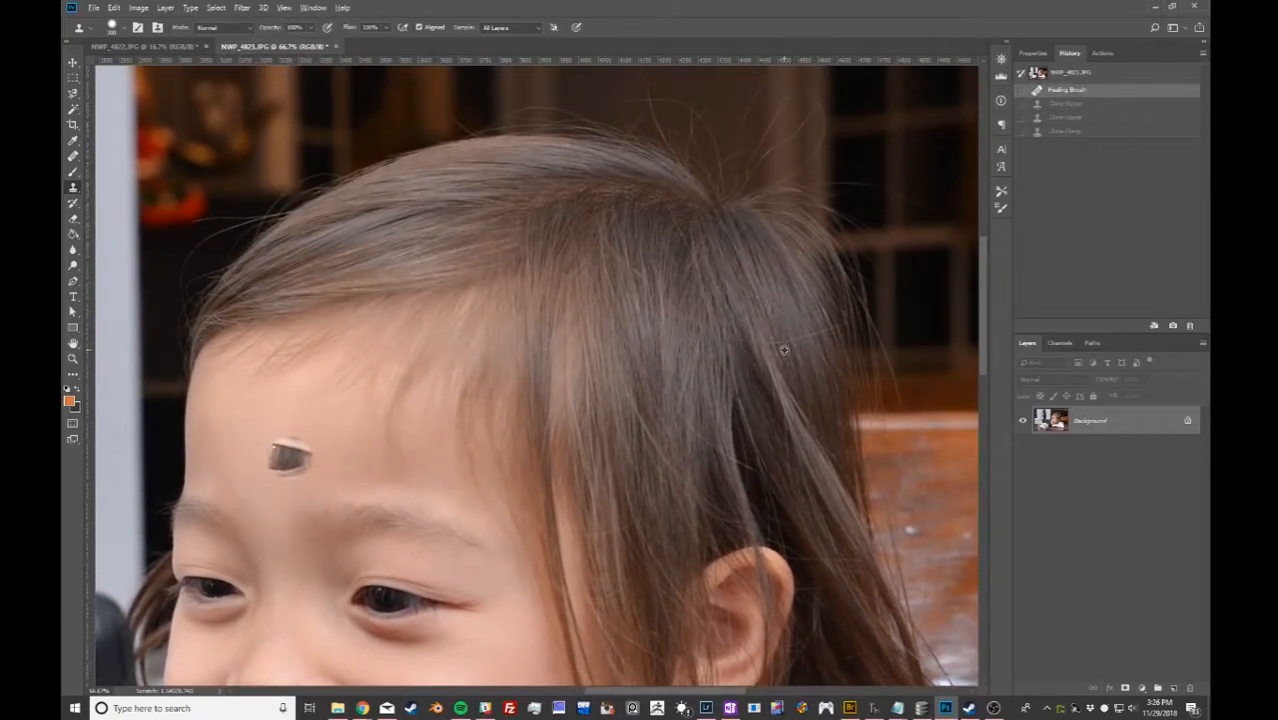
left_click_drag(261, 29, 262, 33)
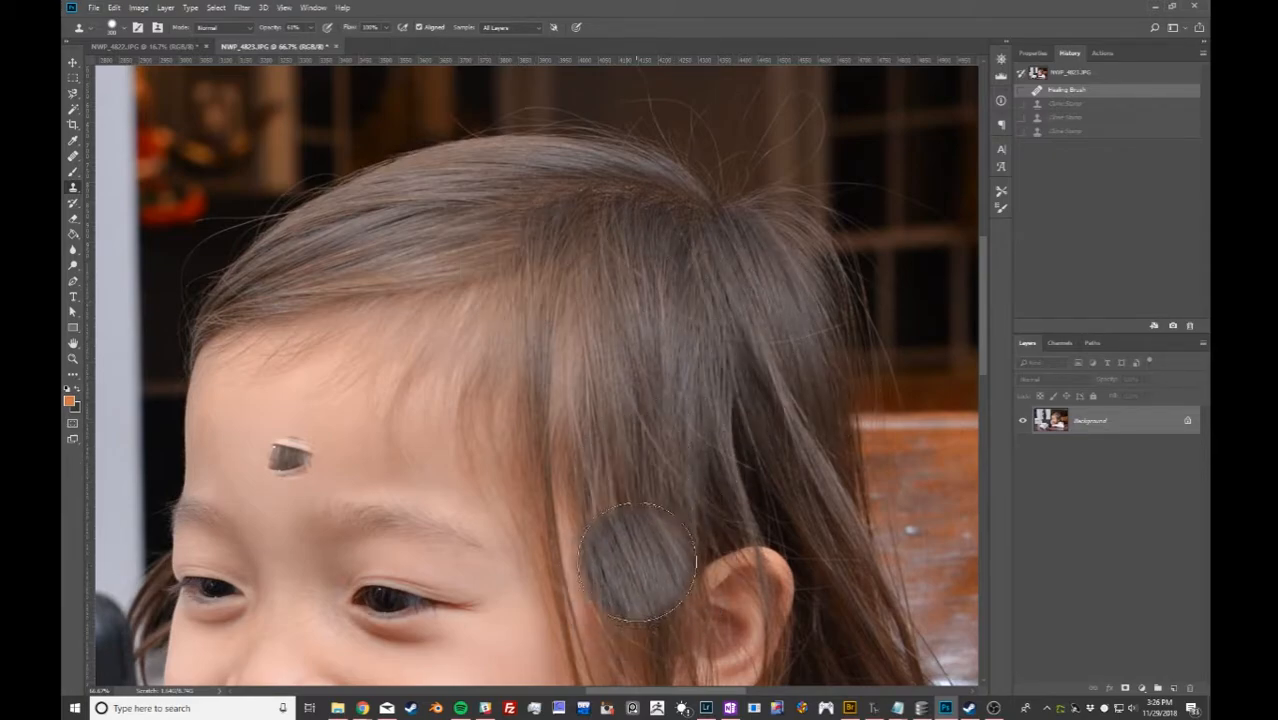
mouse_move(645, 551)
left_mouse_down()
mouse_move(716, 455)
mouse_move(721, 418)
mouse_move(747, 415)
mouse_move(767, 490)
left_mouse_up()
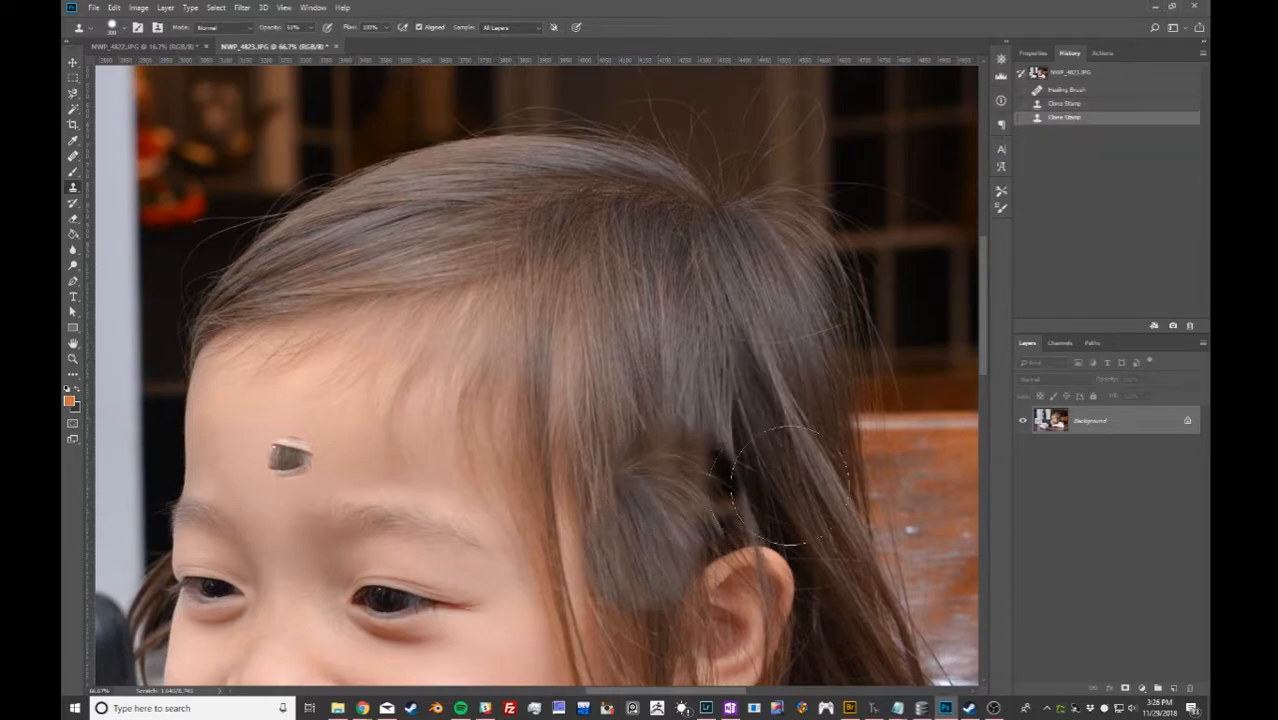
Set the Clone Stamp hardness to 0% and clone several soft-edged patches into the hair above the ear.
left_click(121, 30)
left_click_drag(142, 99, 96, 96)
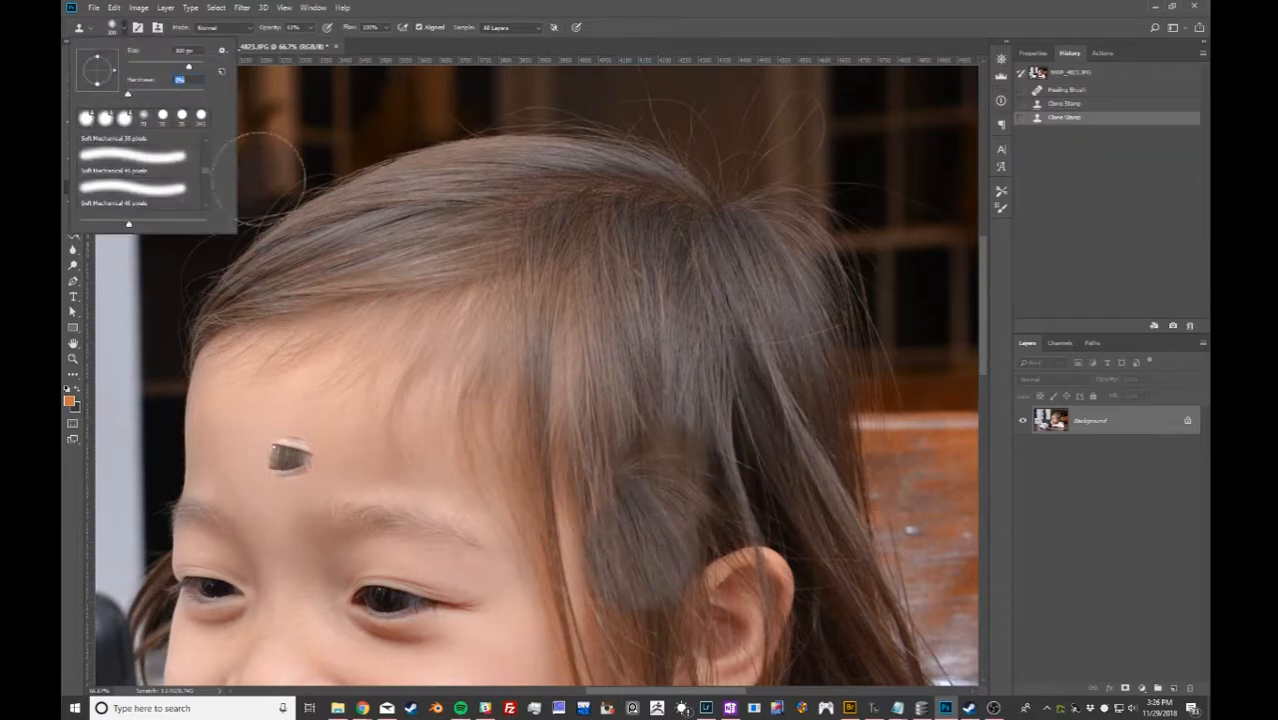
left_click(562, 5)
left_click_drag(640, 462, 643, 418)
left_click_drag(636, 505, 650, 562)
left_click(650, 555)
left_click_drag(694, 408, 700, 383)
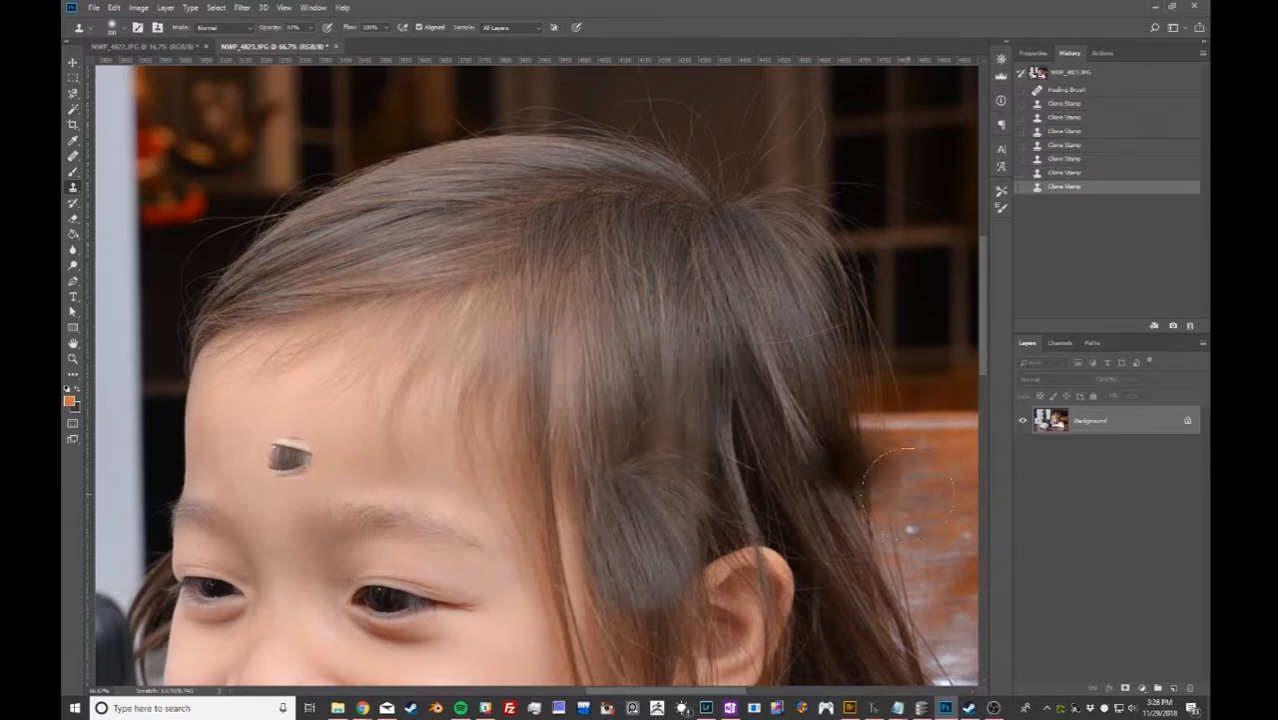
Revert the photo to its opened state and look at the tools grouped with the Clone Stamp.
key("ctrl+z")
key("v")
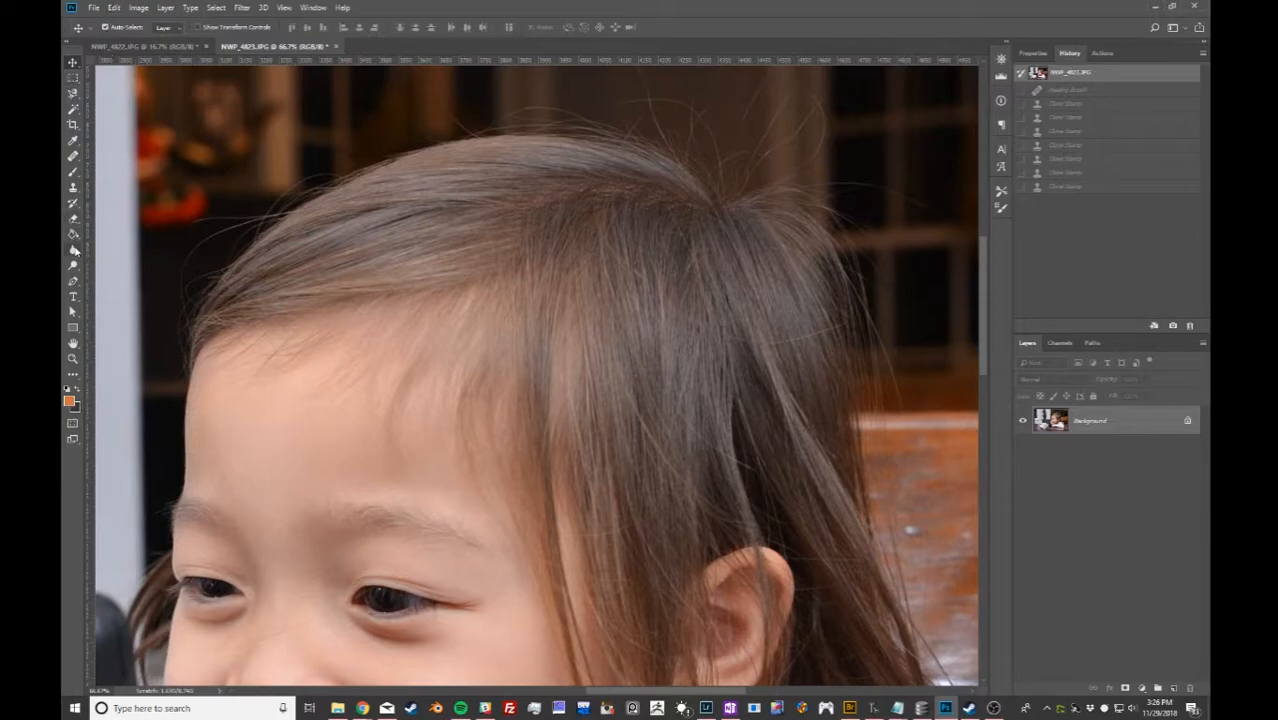
left_click(74, 190)
left_click(74, 192)
right_click(74, 191)
left_click(71, 190)
Choose the History Brush tool and bring the photo back to its last Clone Stamp state.
left_click(72, 204)
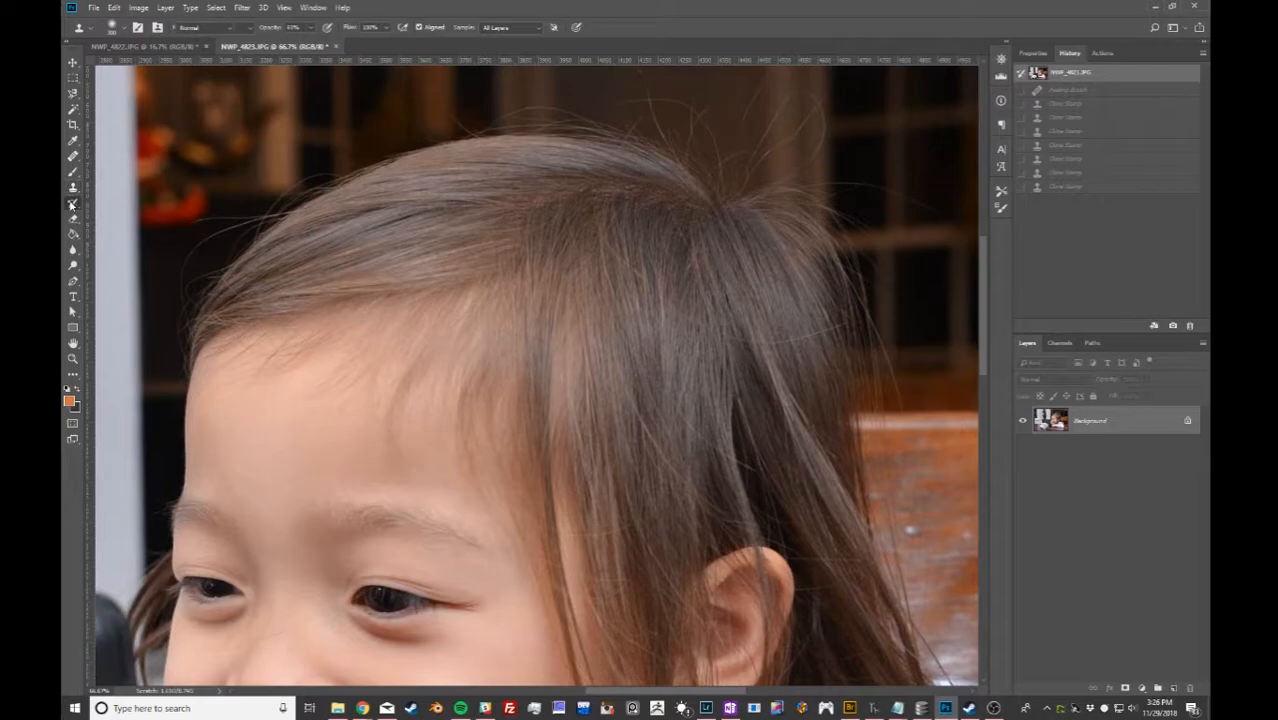
left_click(72, 205)
left_click(71, 206)
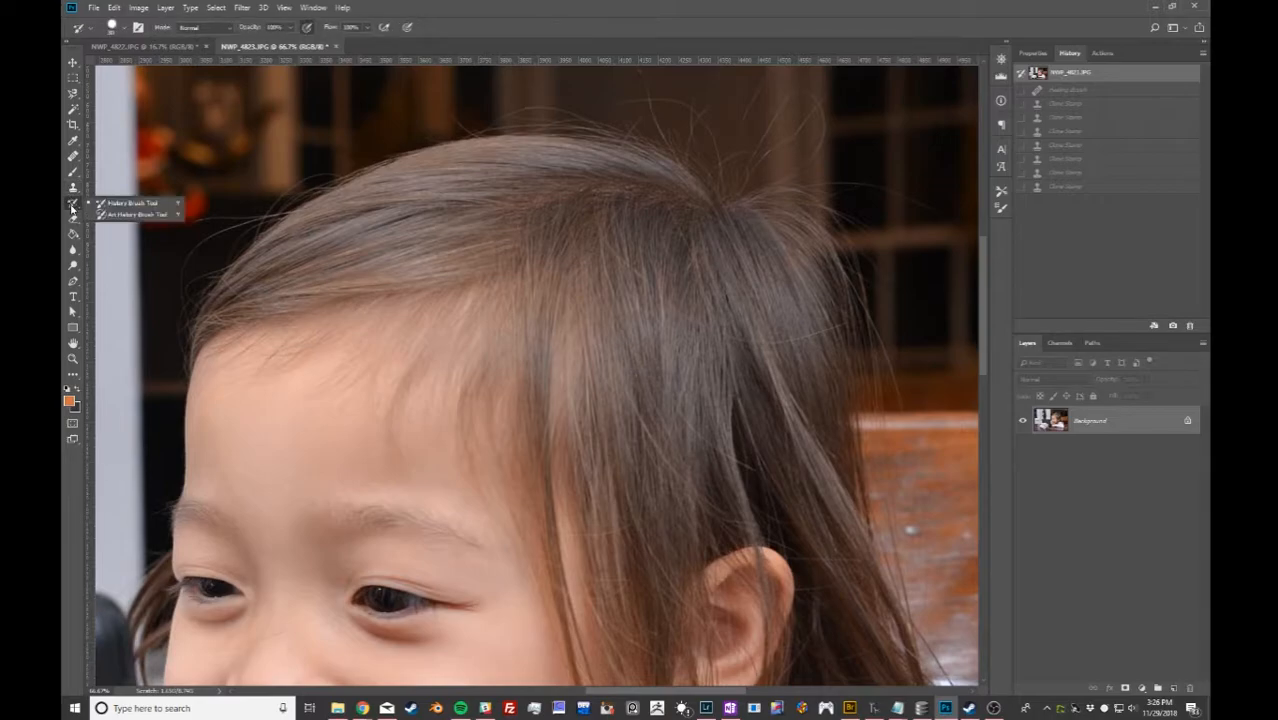
left_click(73, 205)
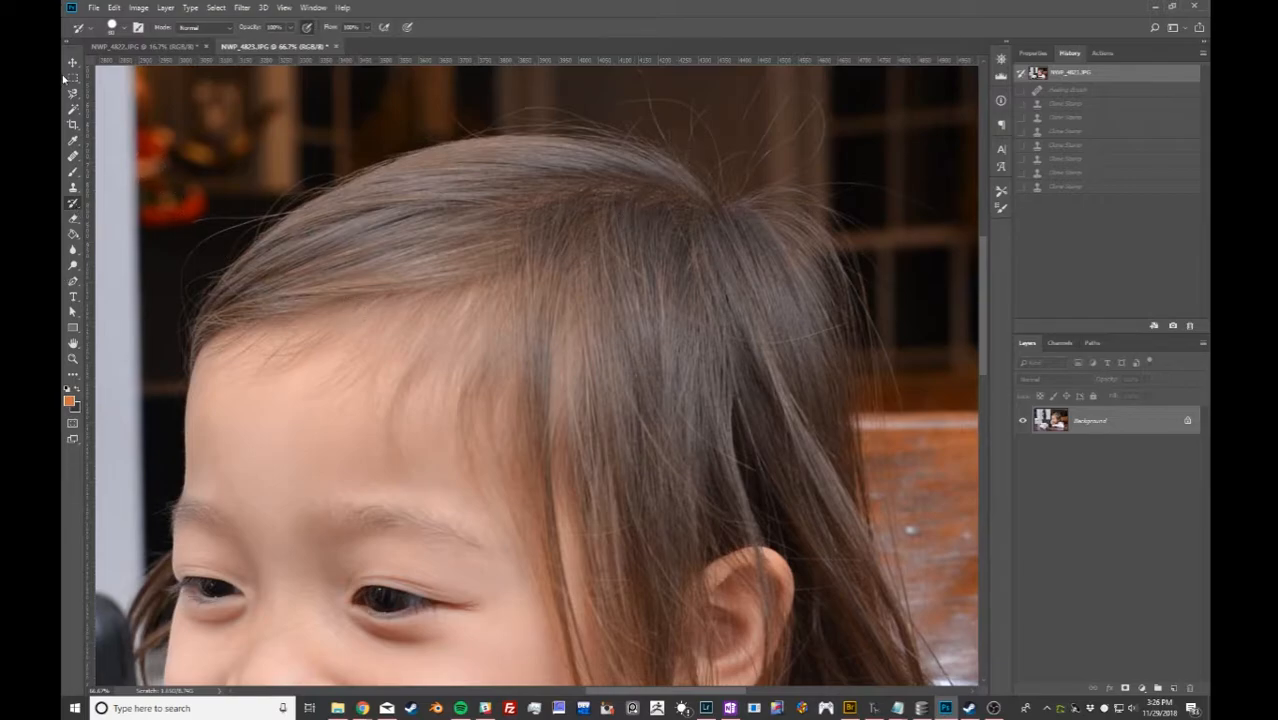
left_click(1079, 187)
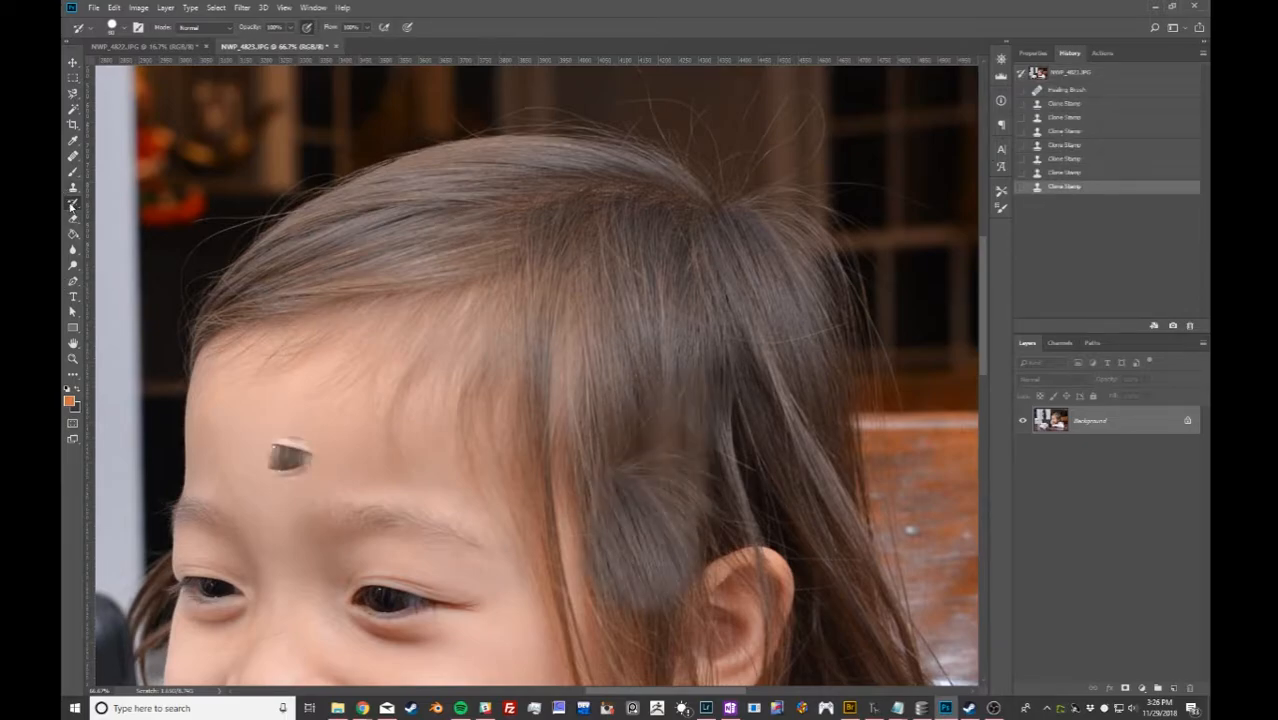
Paint away the copied eye on the girl's forehead with the History Brush, restoring the original skin.
left_click(72, 204)
left_click_drag(322, 491, 434, 445)
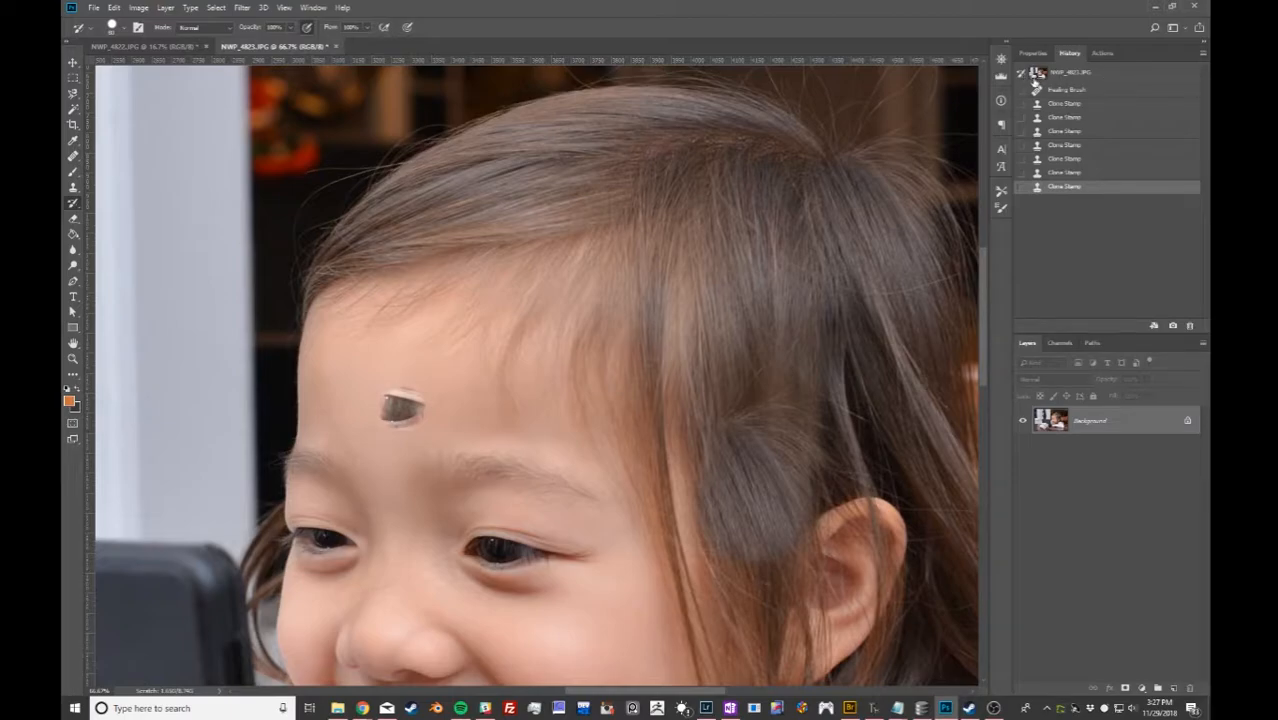
mouse_move(432, 400)
left_mouse_down()
mouse_move(401, 392)
mouse_move(422, 410)
mouse_move(398, 418)
mouse_move(389, 404)
mouse_move(428, 419)
left_mouse_up()
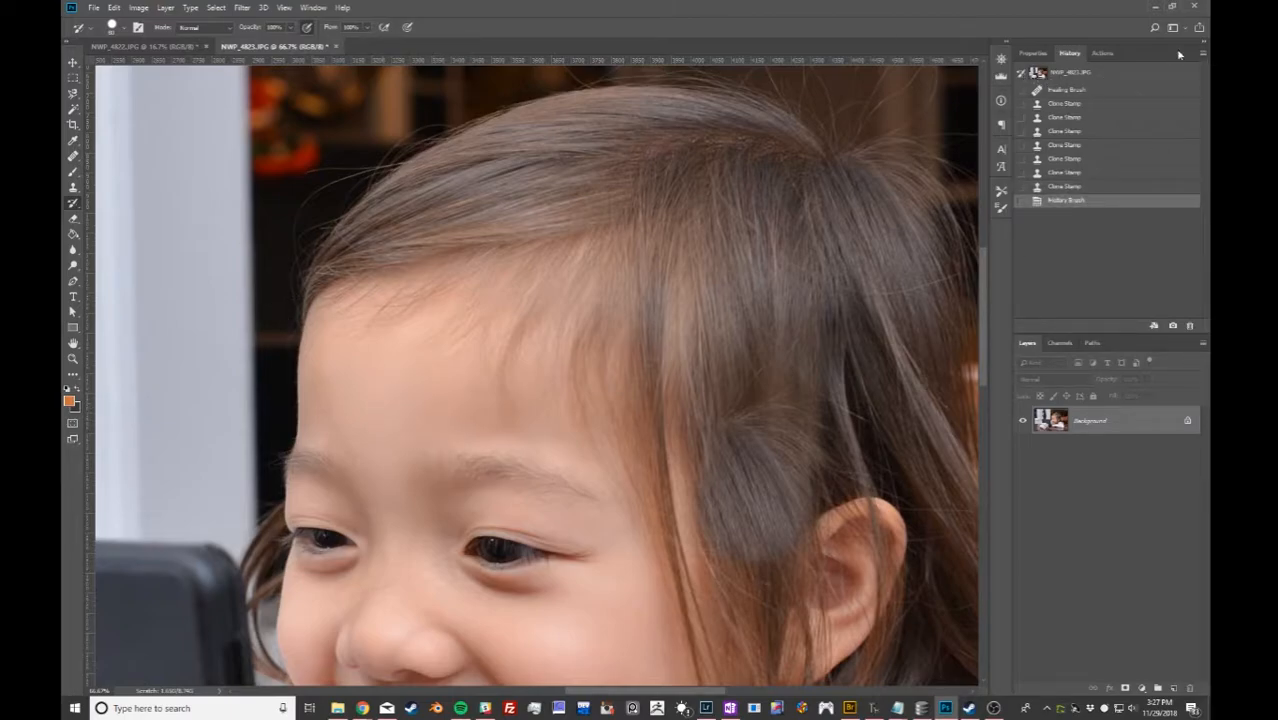
Restore the lower part of the cloned hair patch beside the ear with the History Brush.
left_click_drag(419, 598, 676, 458)
left_click_drag(425, 417, 138, 420)
left_click_drag(596, 421, 400, 430)
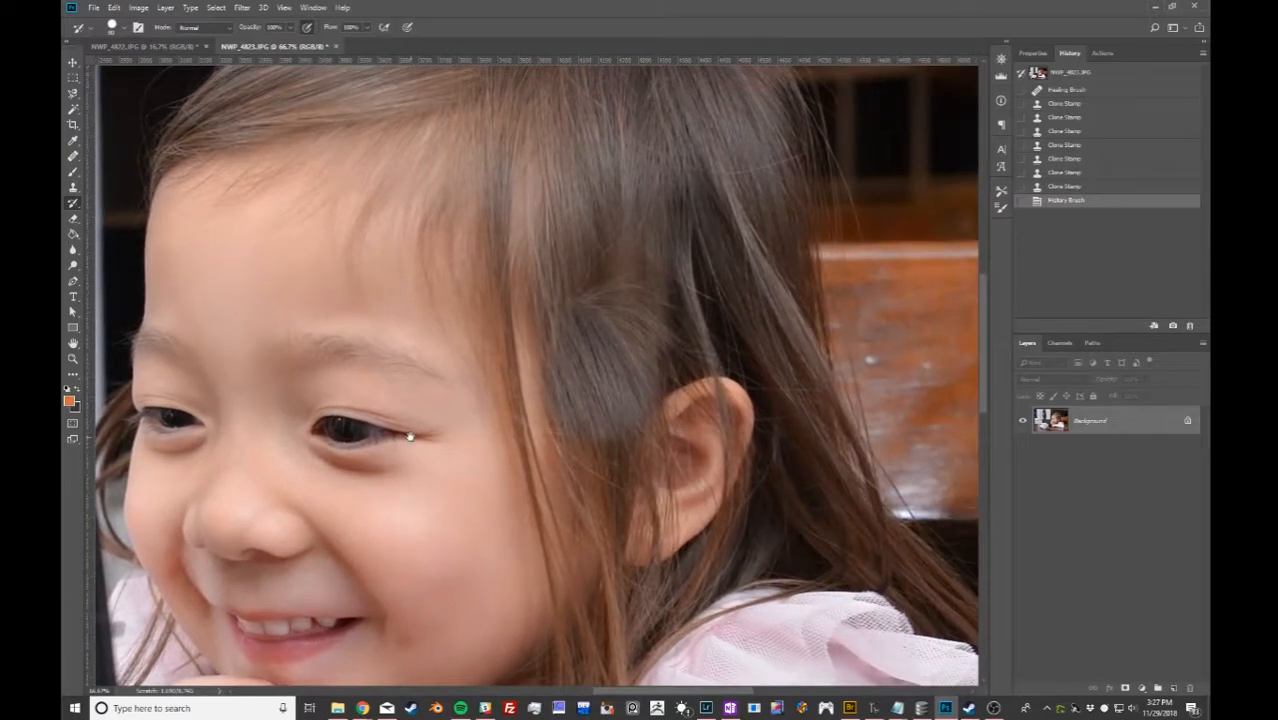
left_click_drag(699, 404, 594, 403)
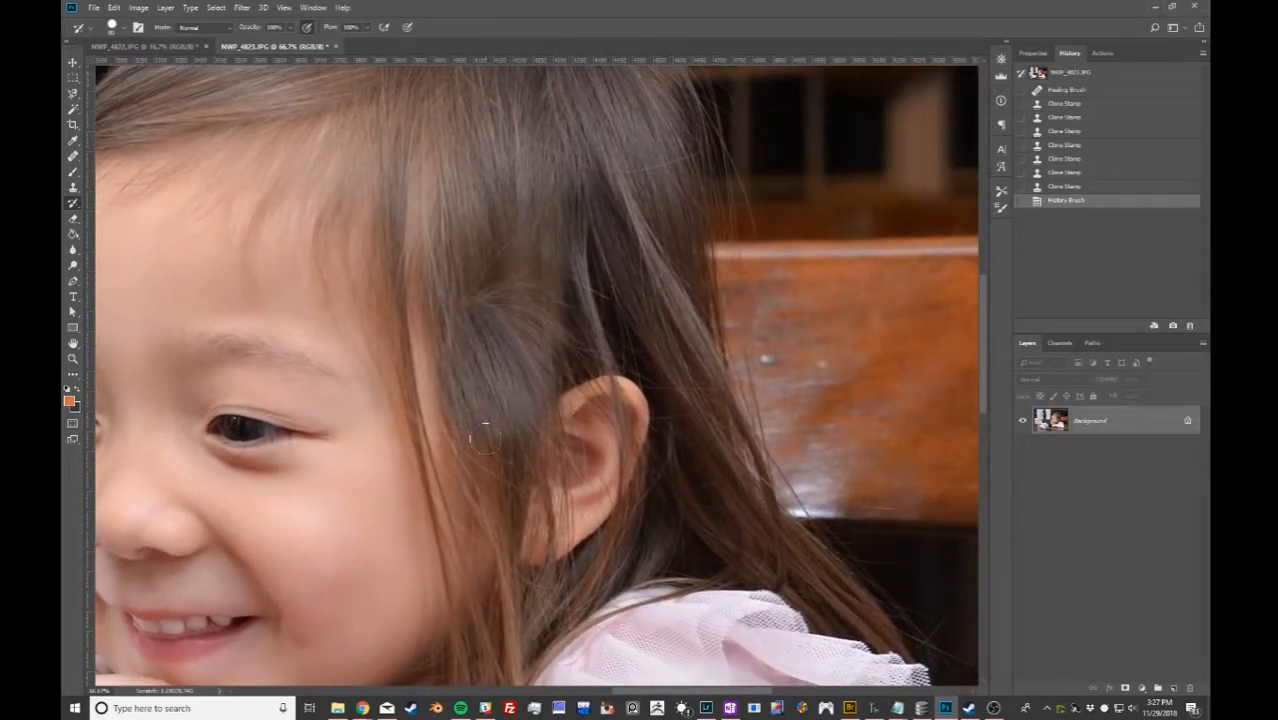
mouse_move(502, 424)
left_mouse_down()
mouse_move(541, 402)
mouse_move(545, 372)
left_mouse_up()
Enlarge and soften the History Brush, then paint the original hair back over the cloned patches above the ear.
left_click(124, 29)
left_click(131, 95)
left_click_drag(157, 66, 170, 66)
mouse_move(546, 361)
left_mouse_down()
mouse_move(489, 429)
mouse_move(477, 425)
mouse_move(572, 342)
left_mouse_up()
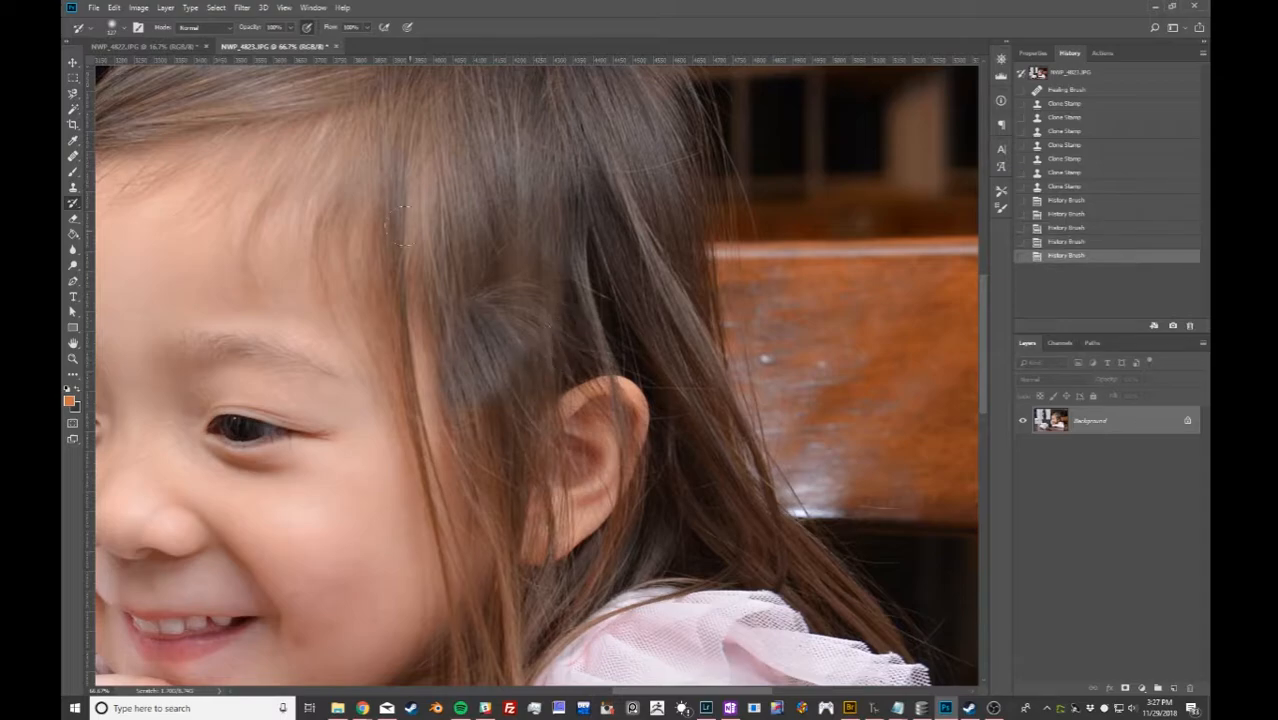
mouse_move(514, 461)
left_mouse_down()
mouse_move(455, 406)
mouse_move(452, 428)
mouse_move(470, 400)
left_mouse_up()
mouse_move(528, 308)
left_mouse_down()
mouse_move(496, 281)
mouse_move(538, 383)
left_mouse_up()
left_click_drag(517, 338, 530, 360)
mouse_move(465, 288)
left_mouse_down()
mouse_move(592, 386)
mouse_move(530, 339)
mouse_move(527, 372)
mouse_move(562, 364)
mouse_move(550, 312)
left_mouse_up()
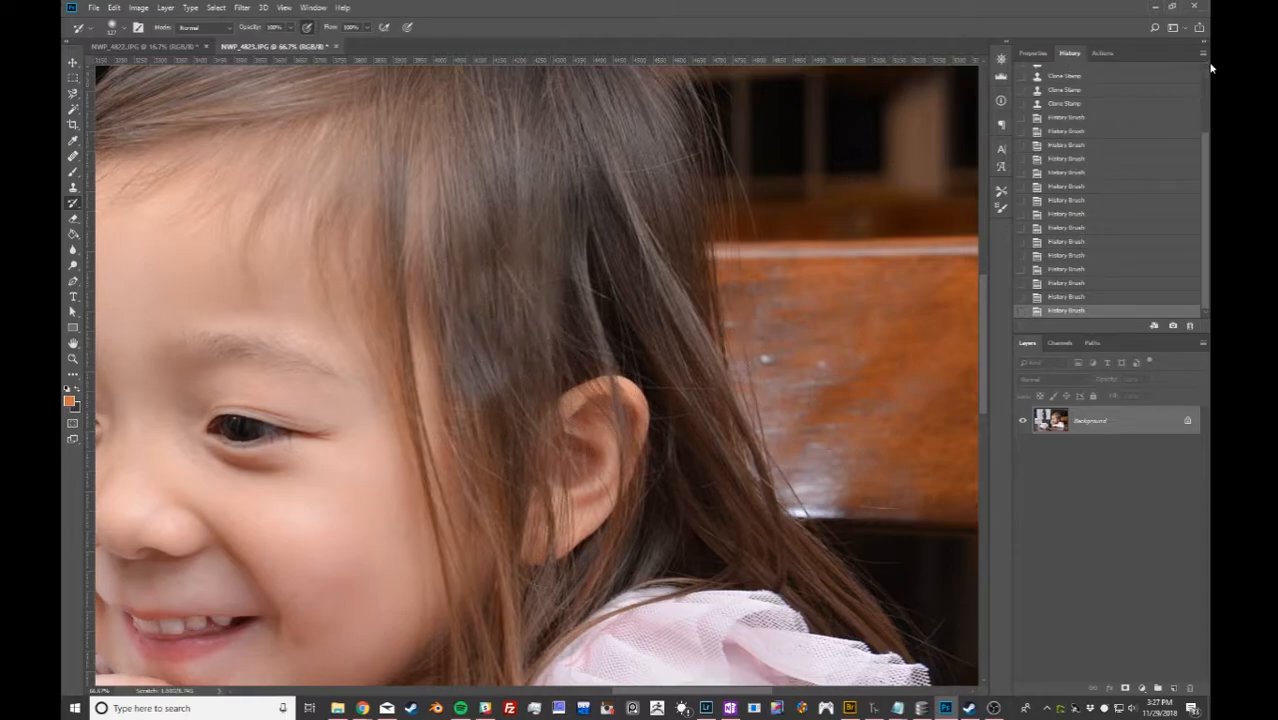
Set the fourth History Brush state as the brush's source and paint it over the hair beside the ear.
left_click_drag(1205, 235, 1210, 137)
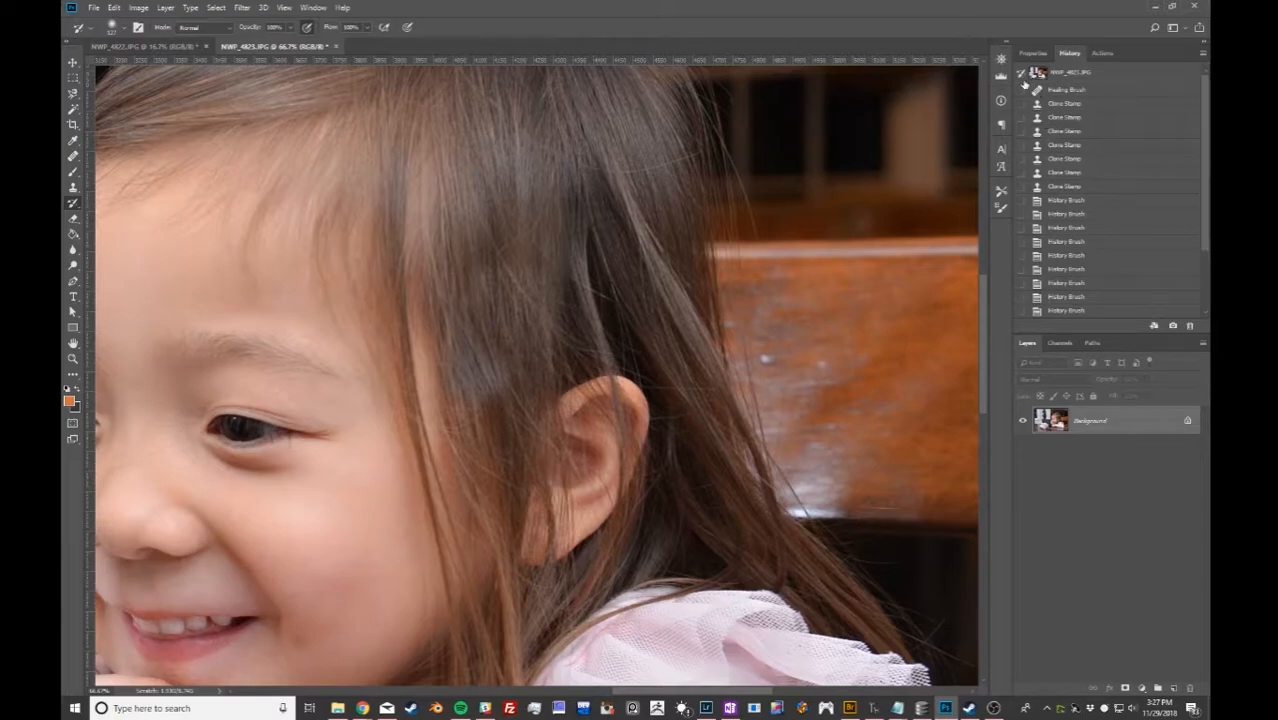
left_click(1021, 270)
left_click(1020, 242)
left_click_drag(497, 312, 495, 420)
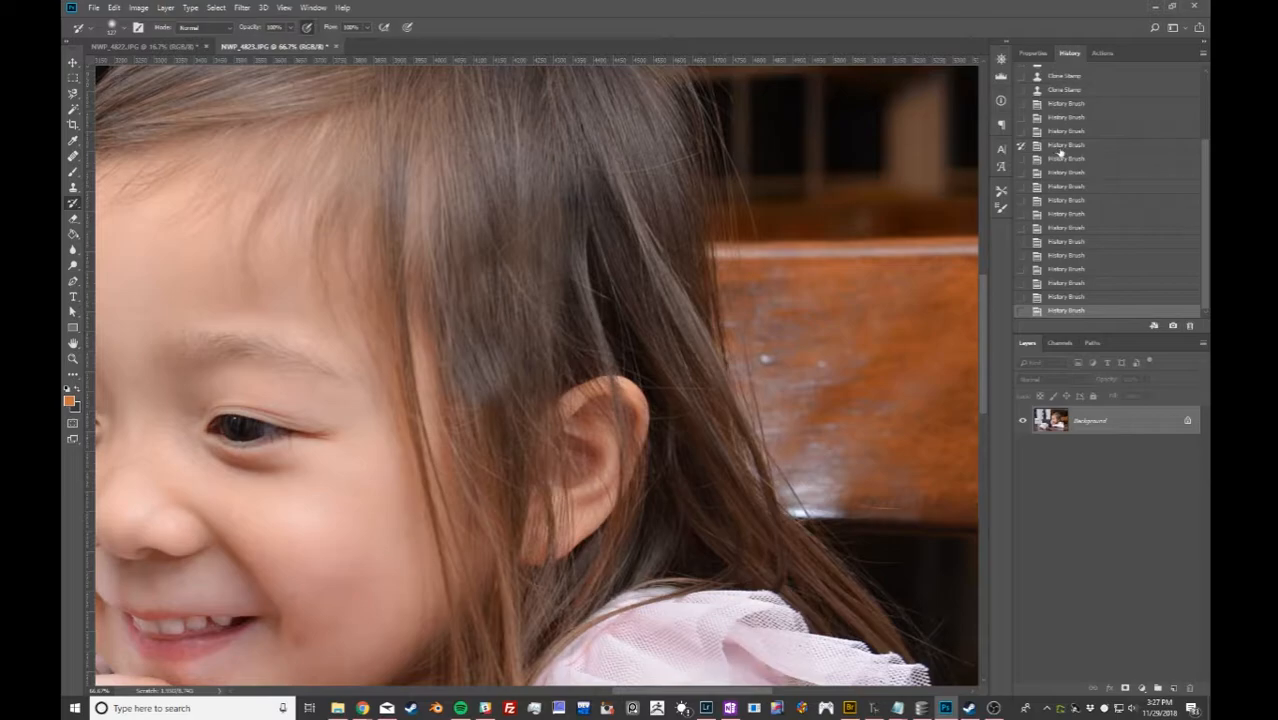
scroll(1084, 218, "up", 3)
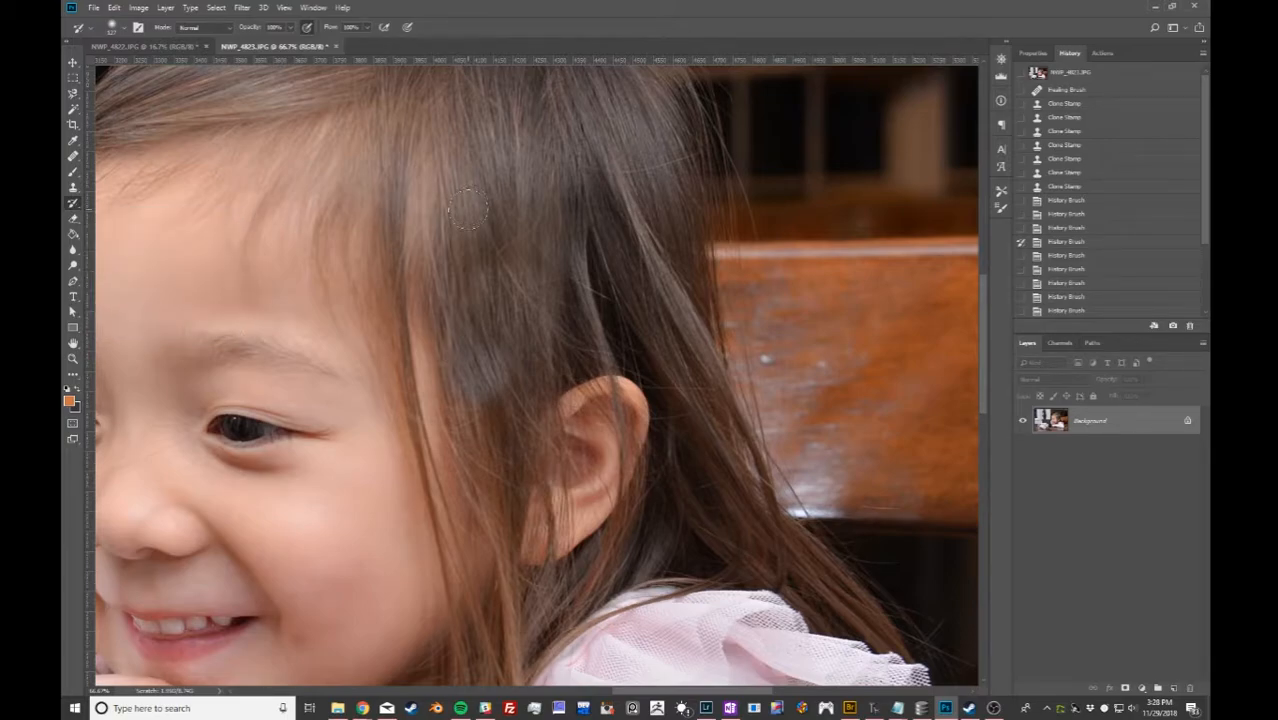
scroll(1070, 258, "down", 3)
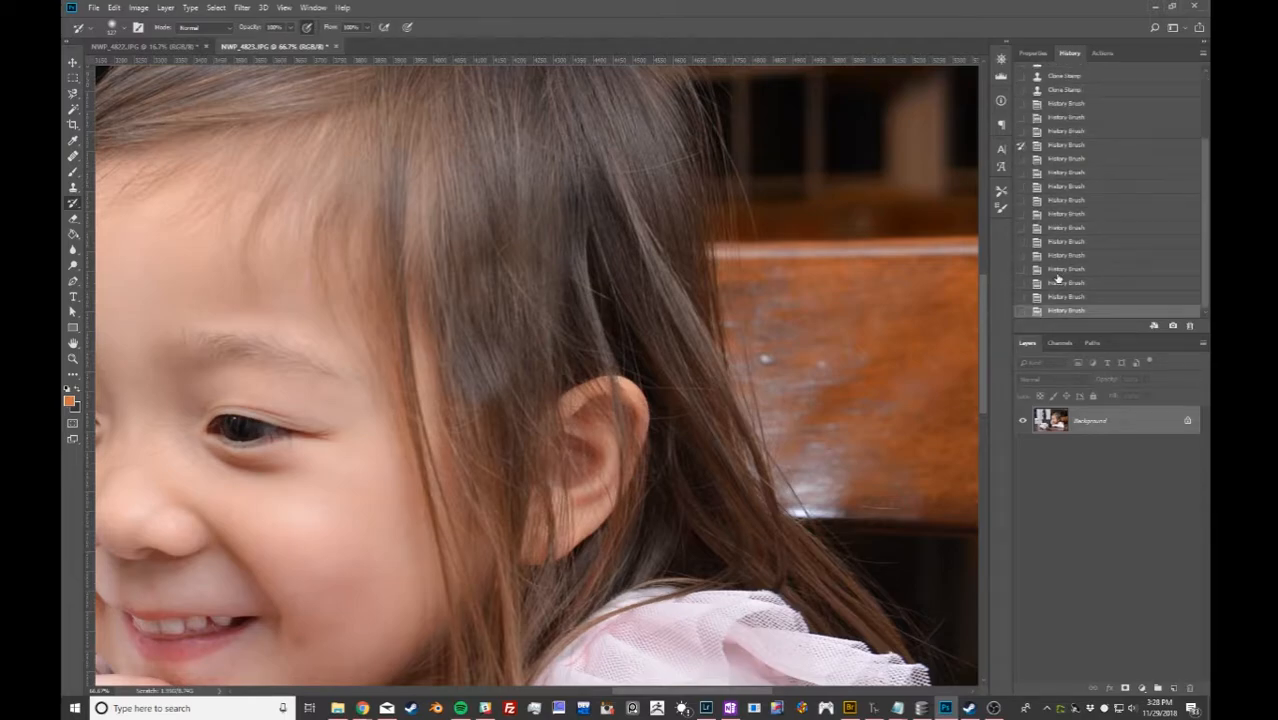
Check the tools grouped with the History Brush and with the Eraser, leaving the Eraser active.
right_click(76, 203)
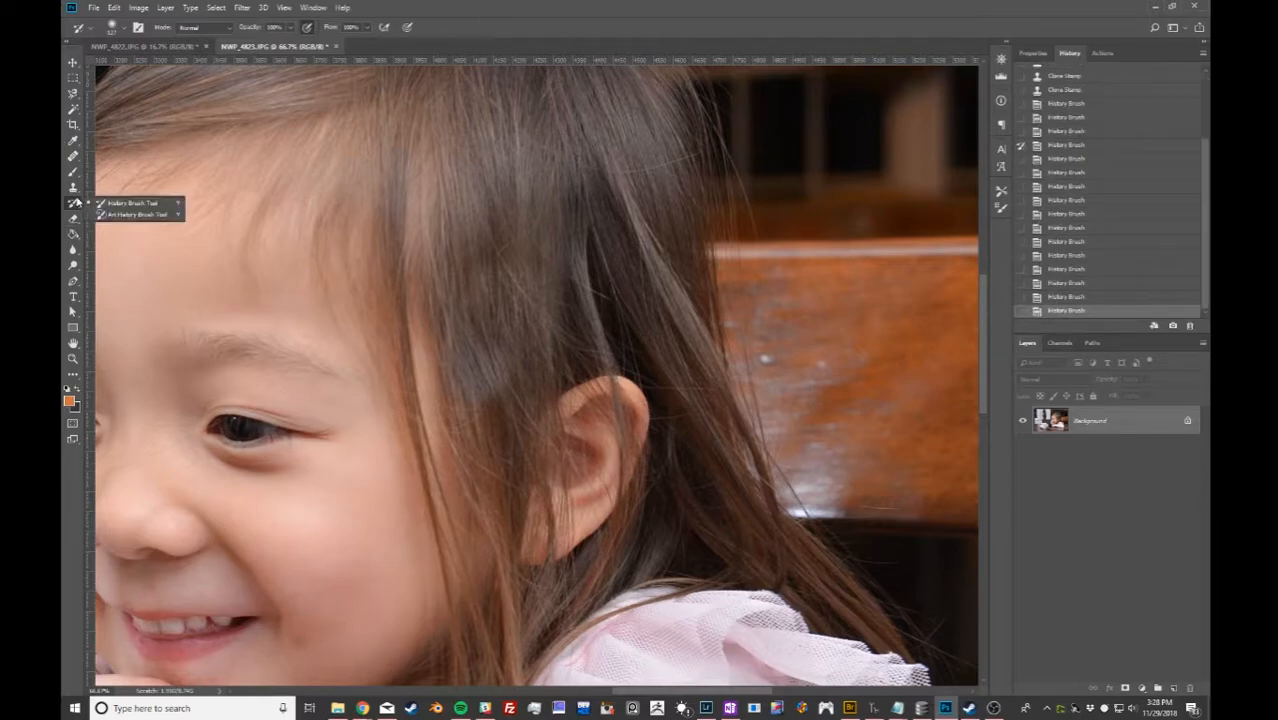
left_click(76, 220)
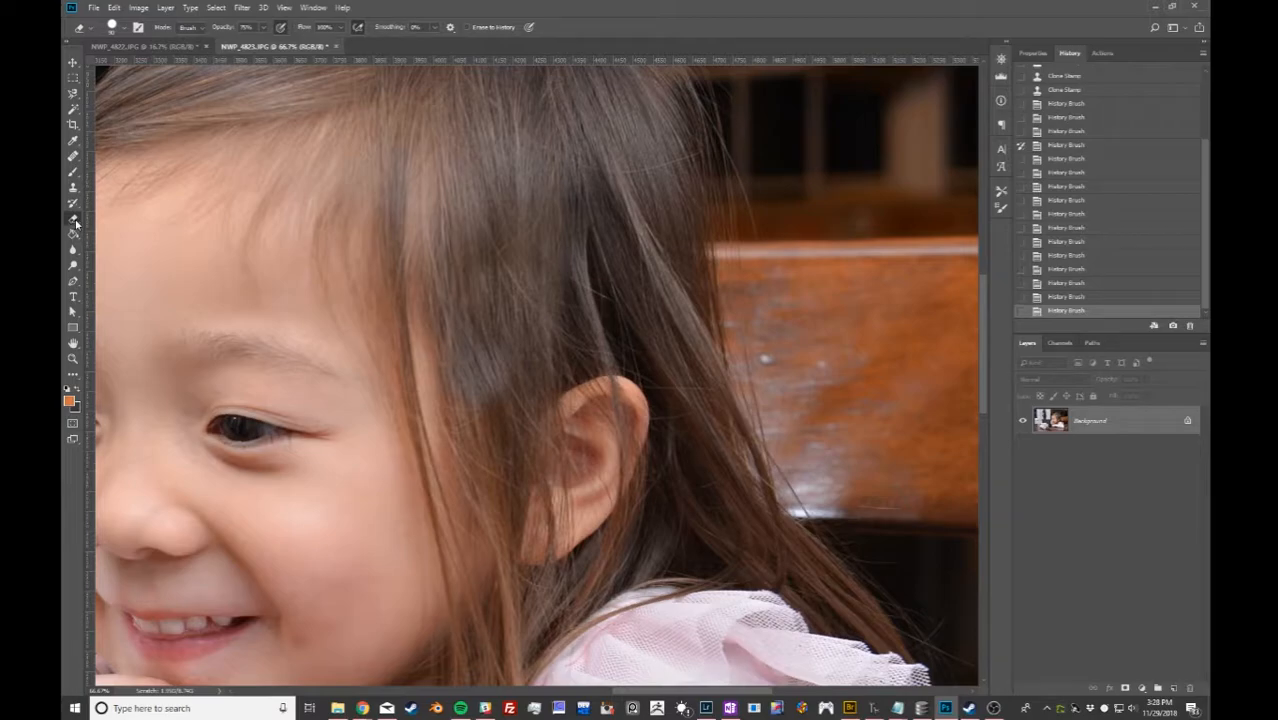
right_click(76, 223)
left_click(75, 223)
Paint a thick diagonal orange Brush stroke from the middle wine bottle across the wall beside the rack.
left_click_drag(257, 314, 693, 310)
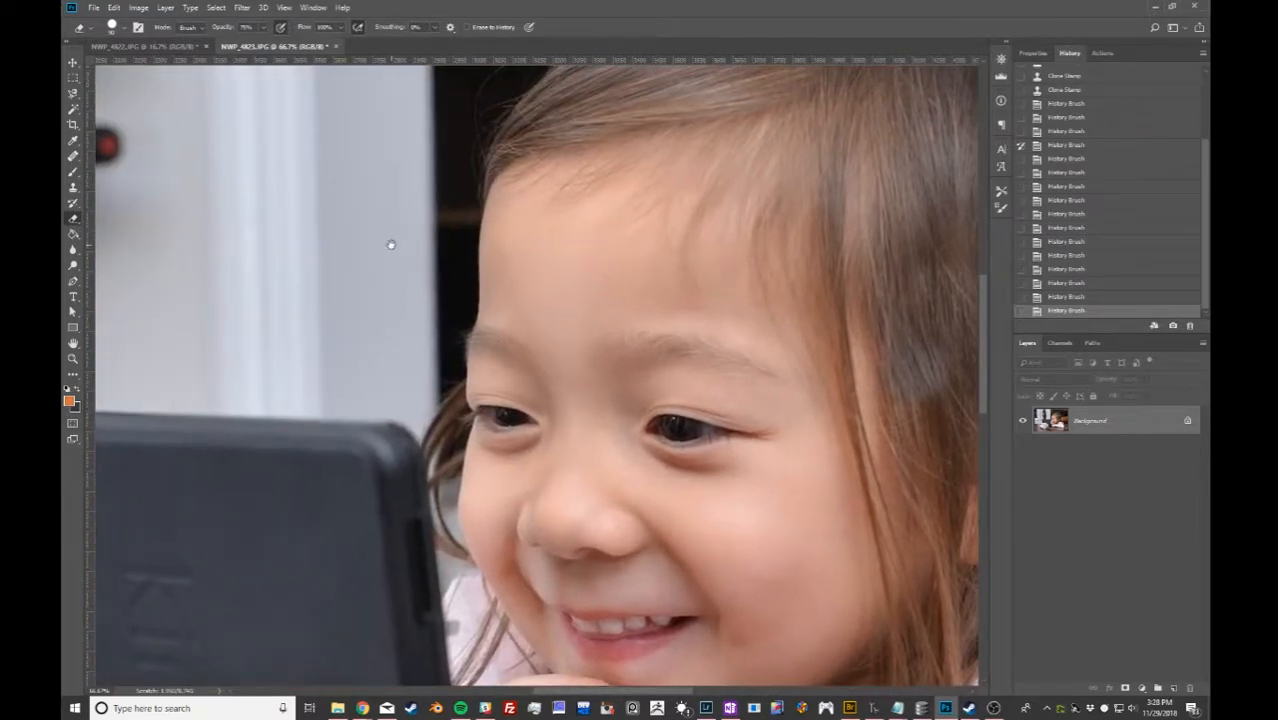
left_click_drag(357, 242, 562, 365)
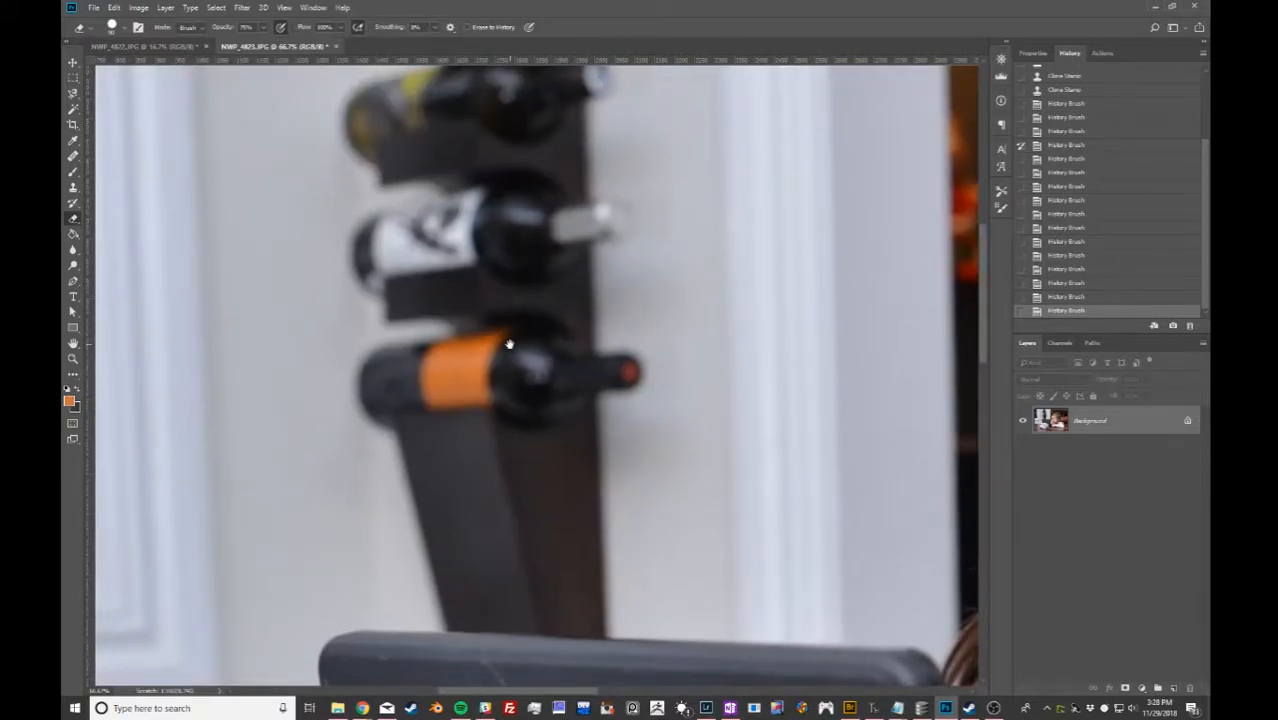
left_click(74, 173)
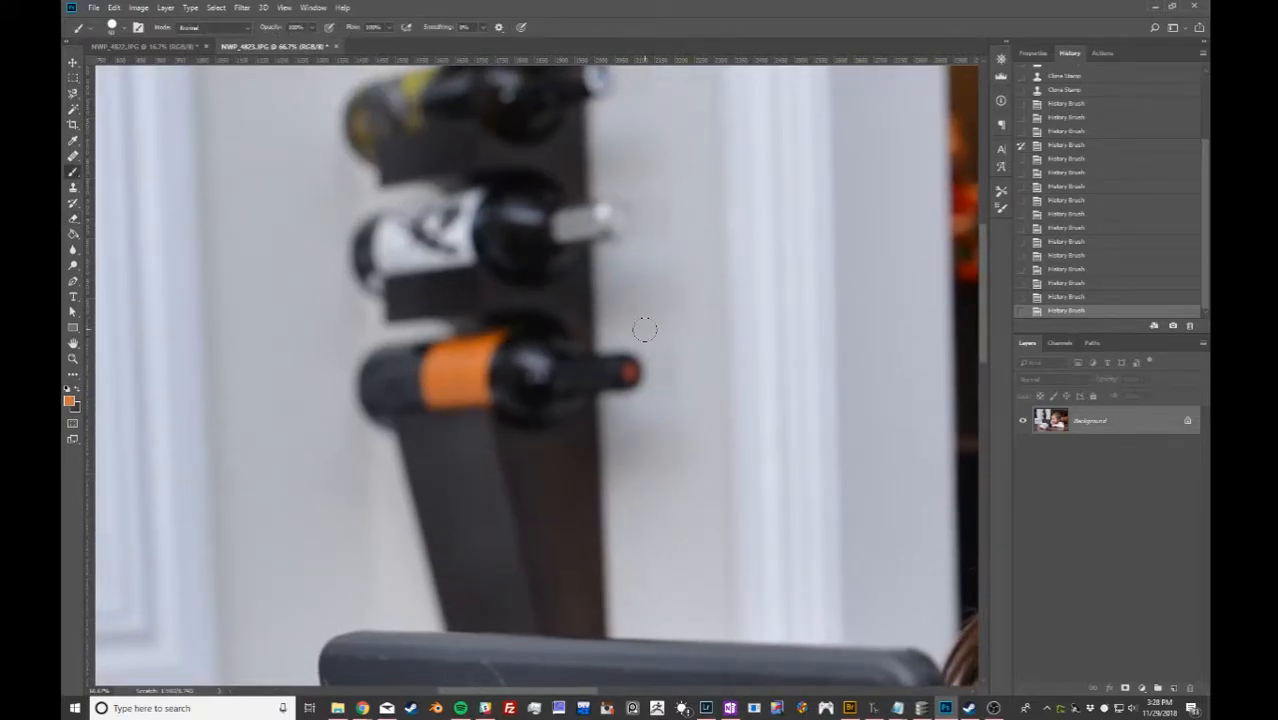
left_click_drag(575, 245, 800, 460)
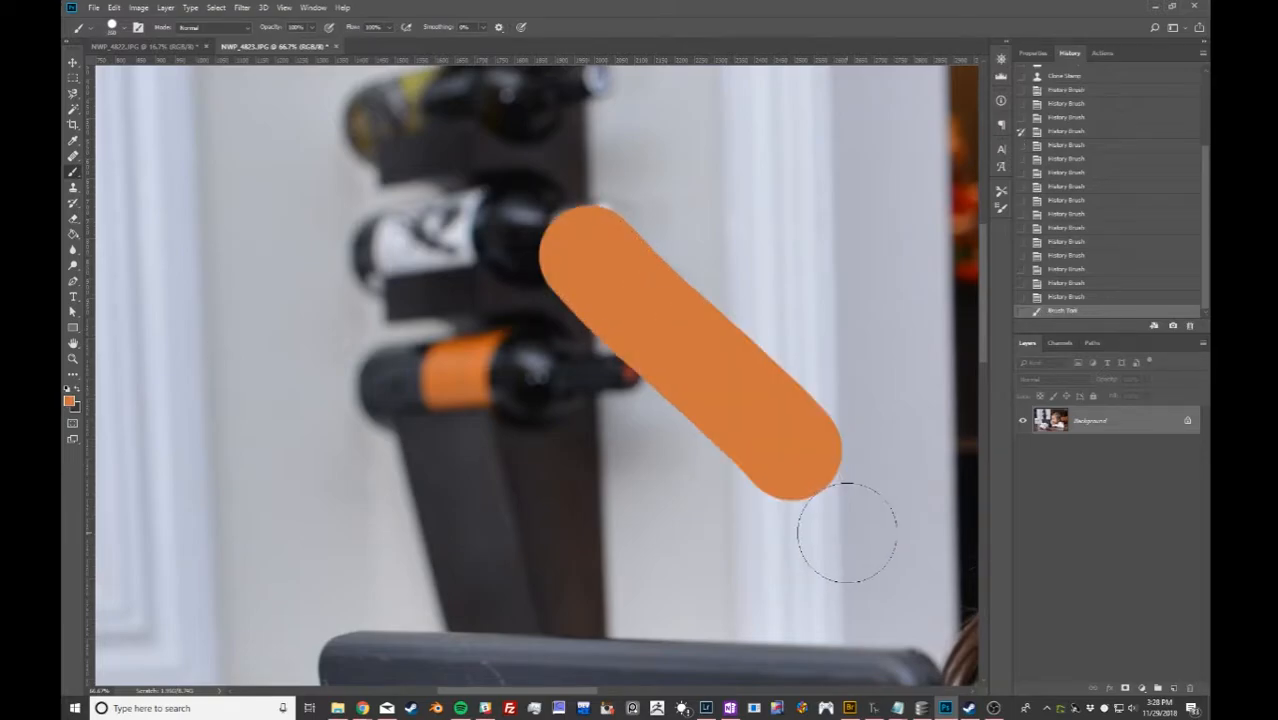
Enlarge the Eraser, set its opacity to 100%, and erase across the upper part of the orange stroke.
left_click(72, 218)
left_click(122, 28)
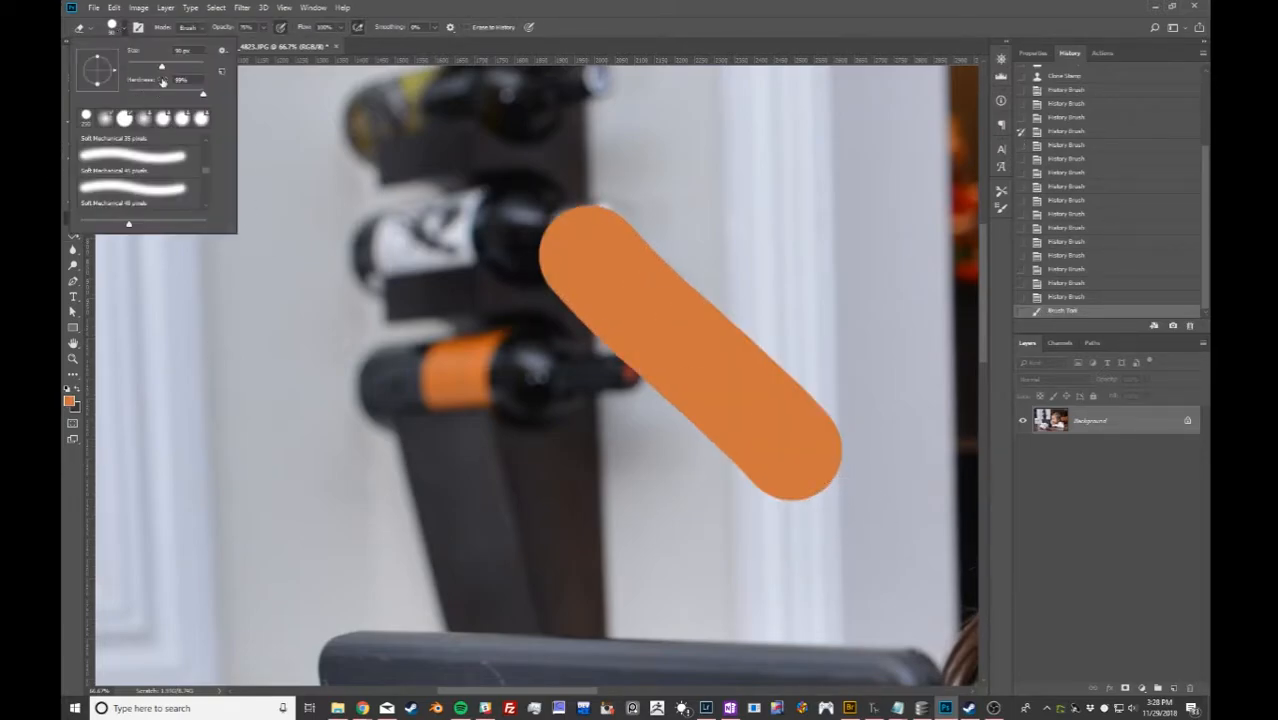
left_click(184, 28)
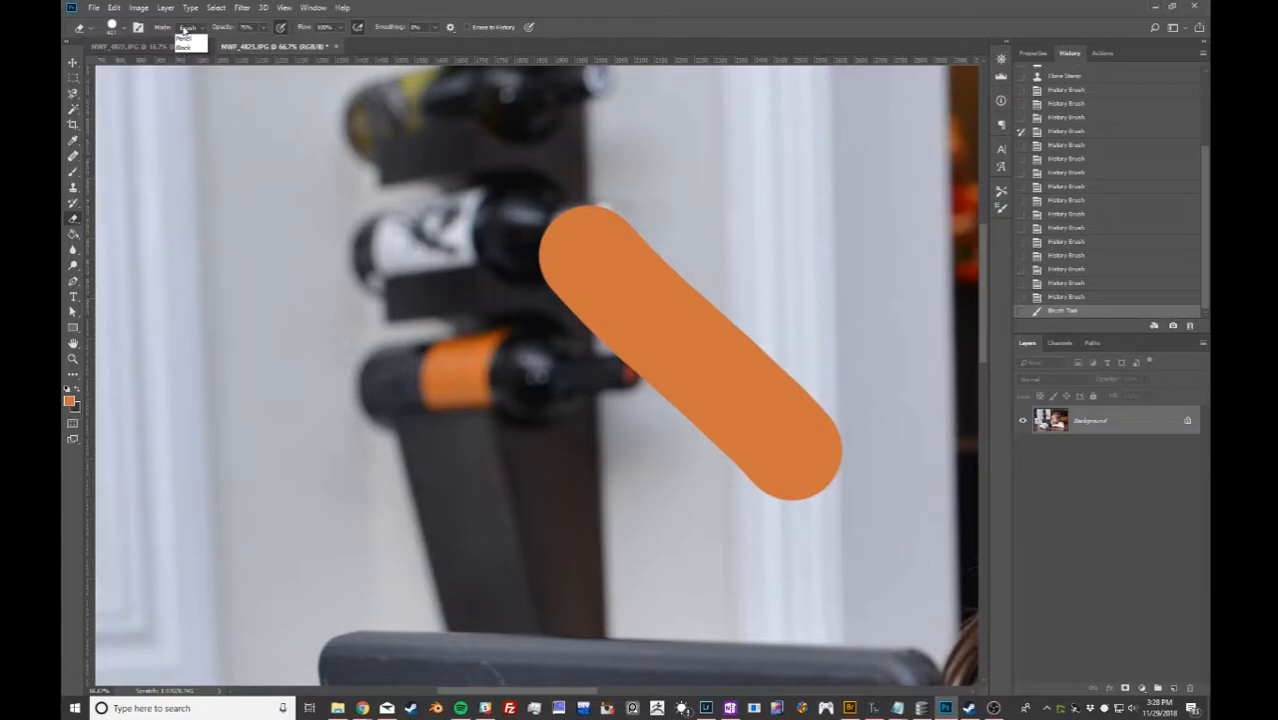
left_click(186, 35)
left_click_drag(225, 28, 310, 45)
left_click_drag(578, 237, 709, 237)
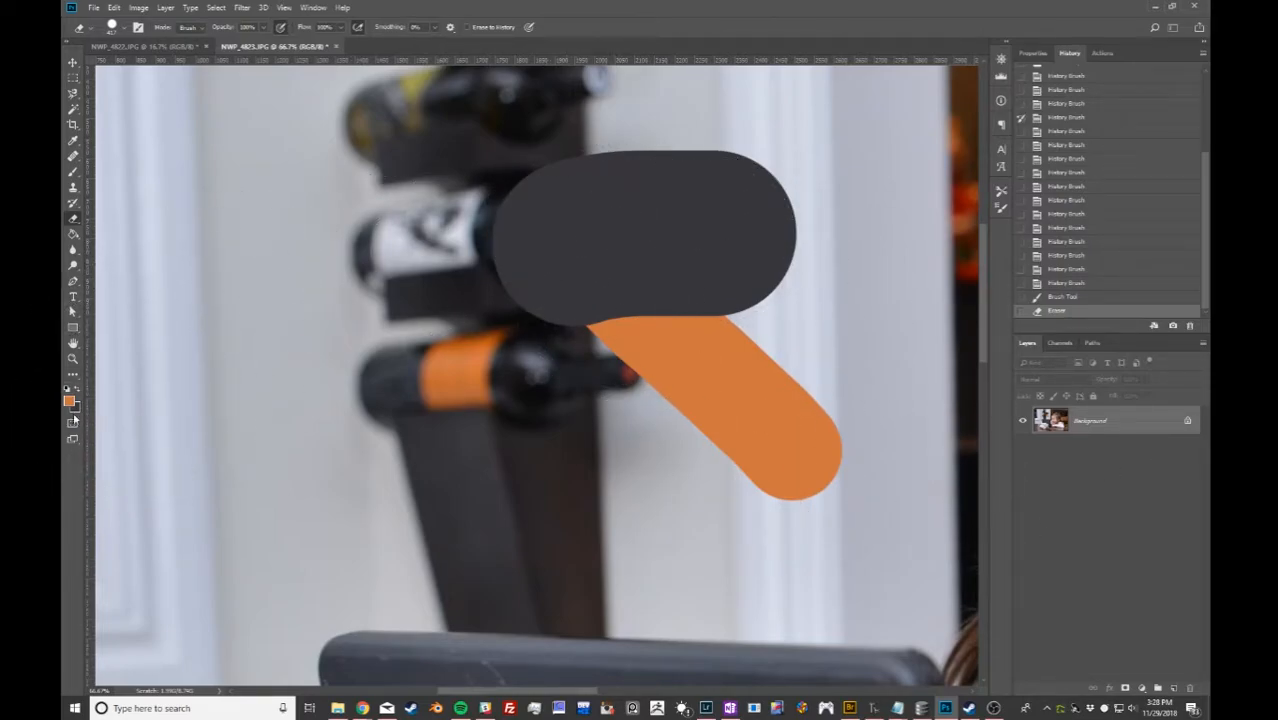
Undo the orange brush stroke and the erasure, then select the Paint Bucket tool.
left_click(1079, 283)
left_click(72, 233)
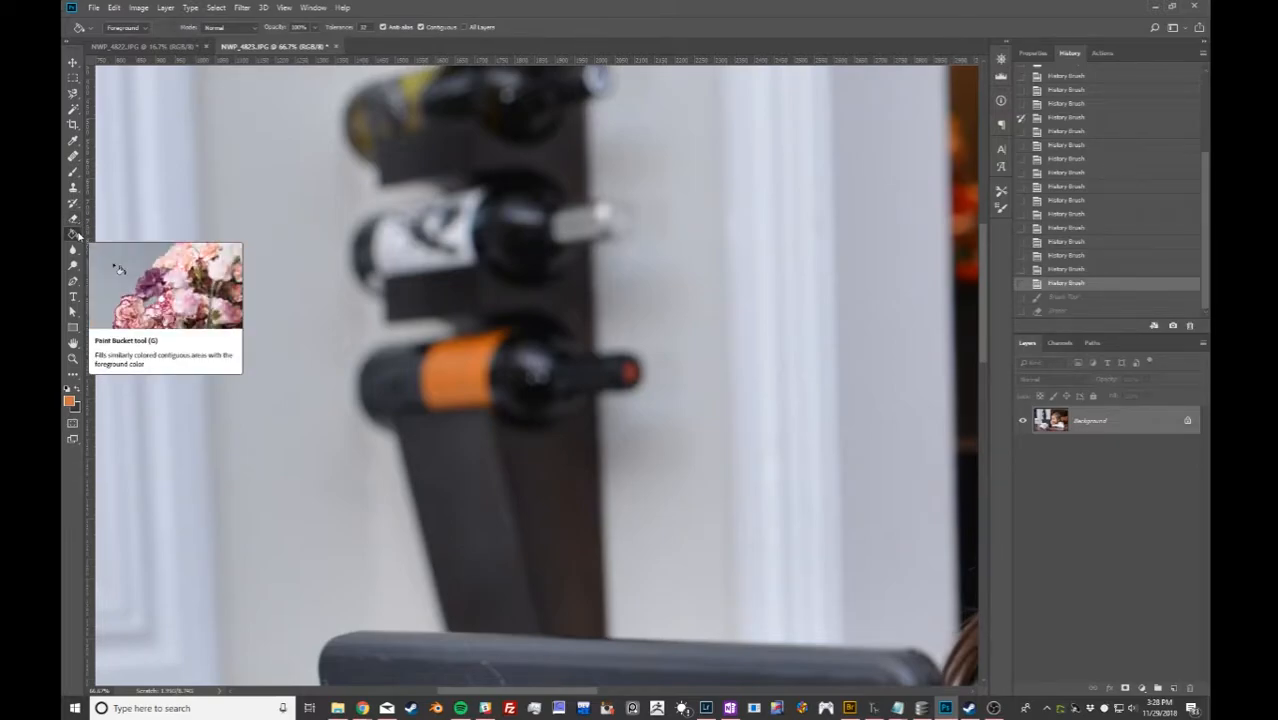
right_click(77, 237)
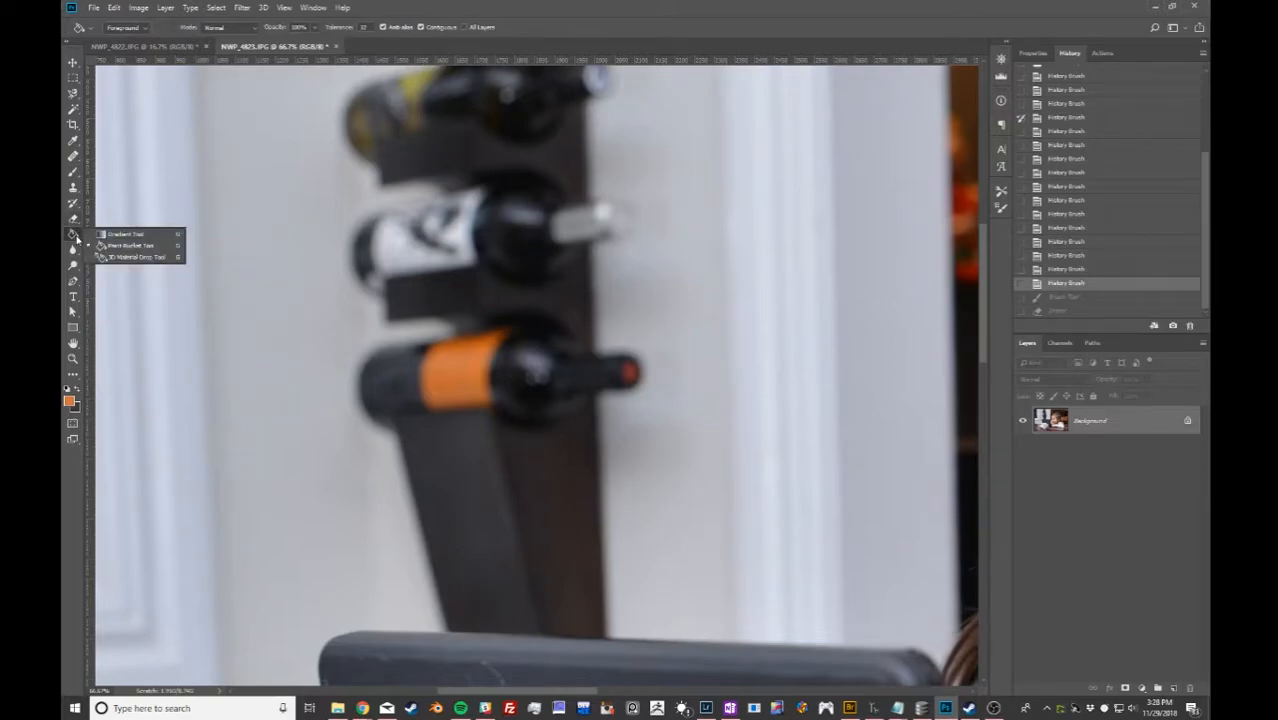
left_click(112, 246)
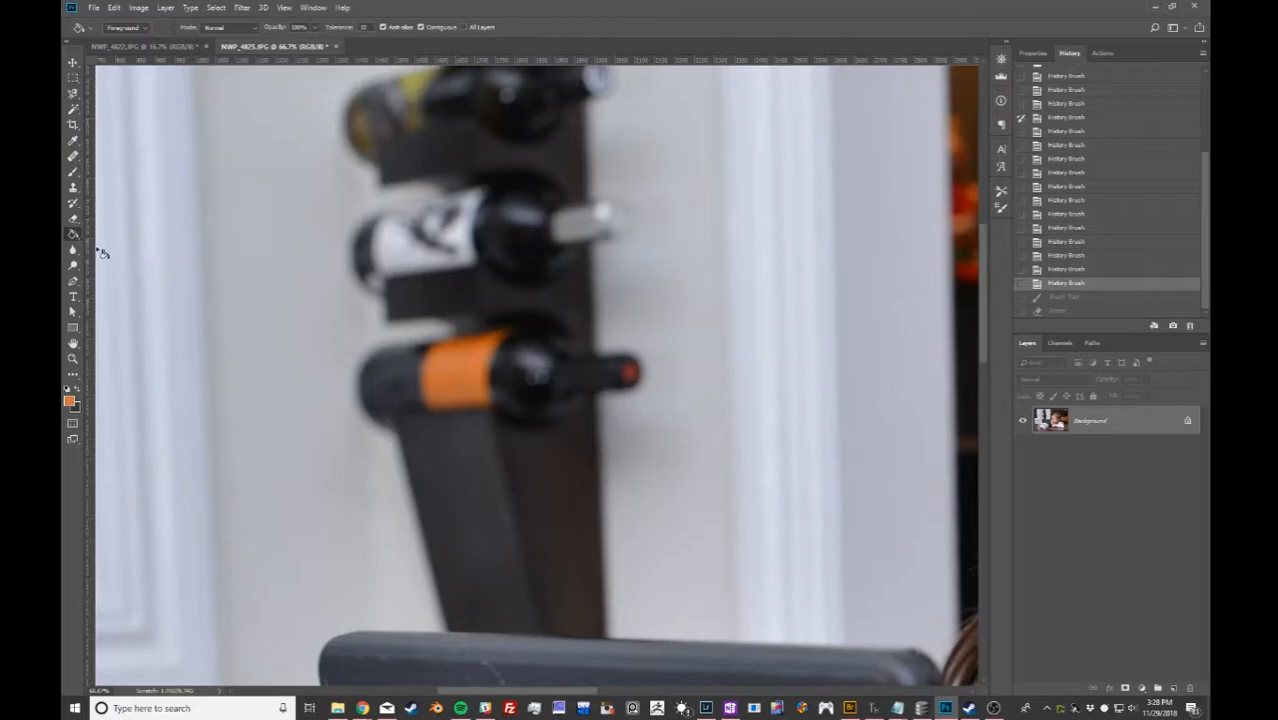
Zoom out to the full photo and activate the Gradient tool in place of the Paint Bucket.
key("ctrl+minus")
key("ctrl+minus")
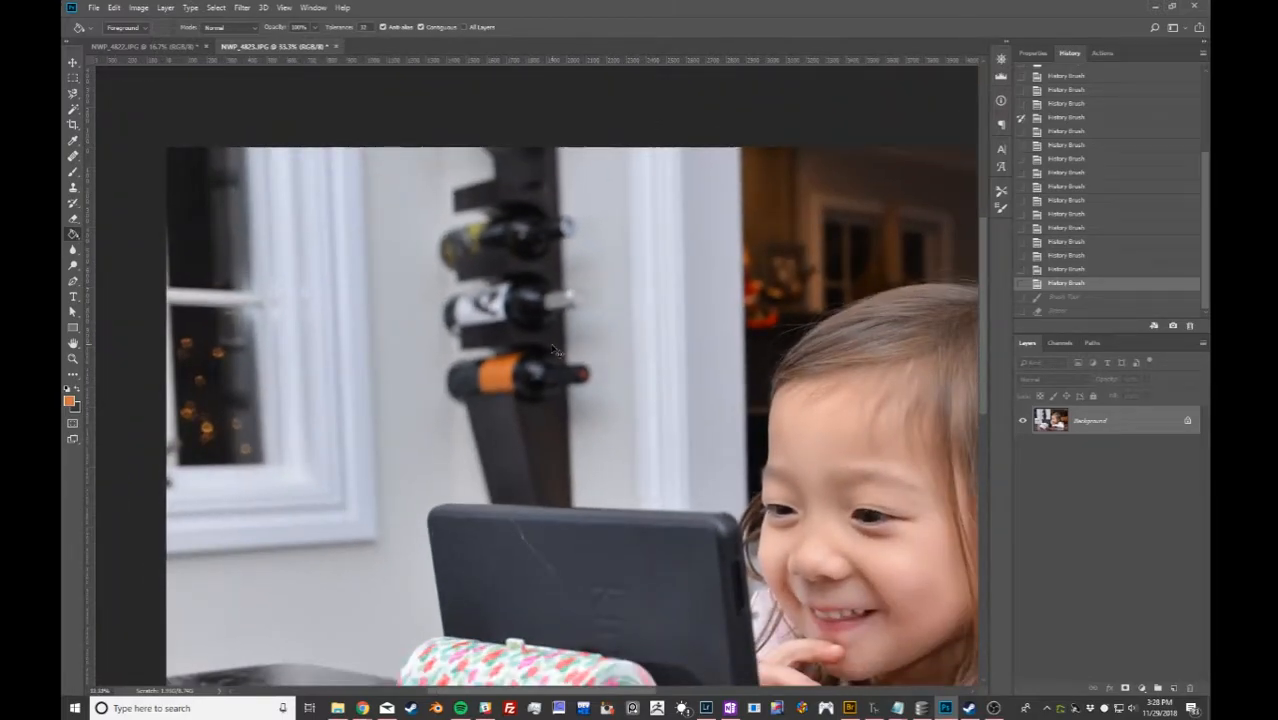
key("ctrl+minus")
scroll(650, 340, "down", 4)
scroll(650, 340, "right", 5)
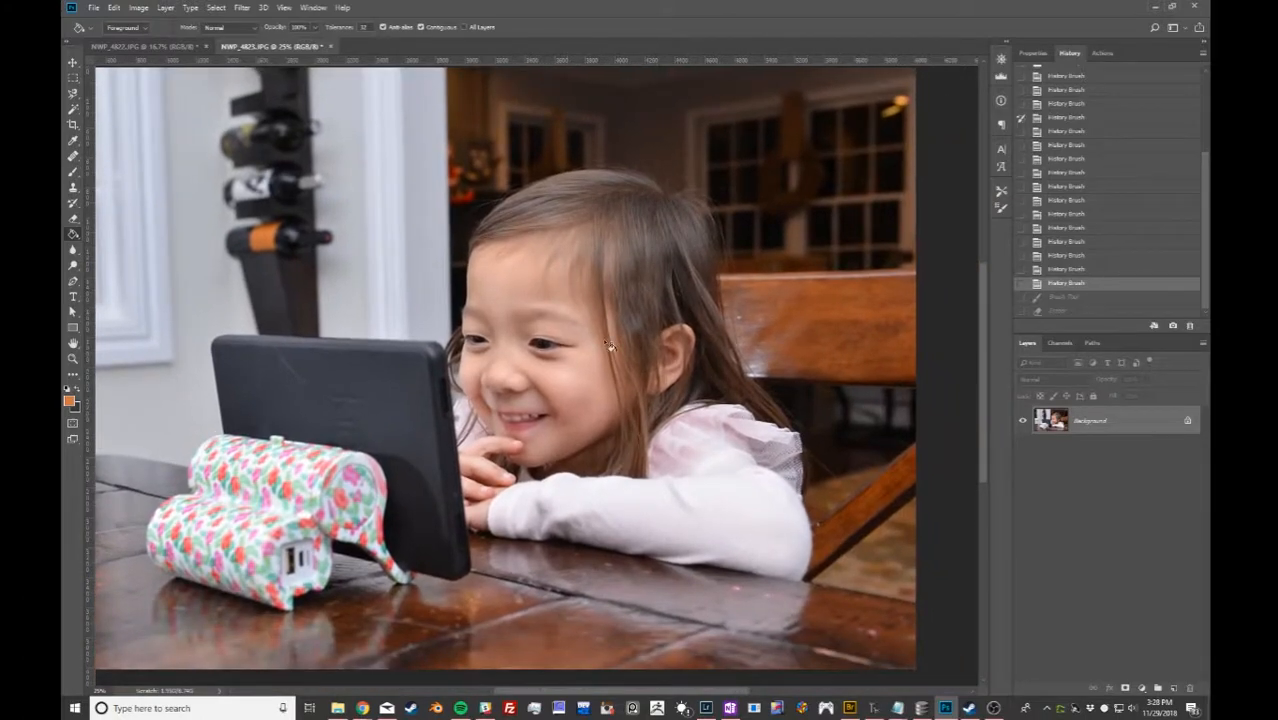
left_click(80, 238)
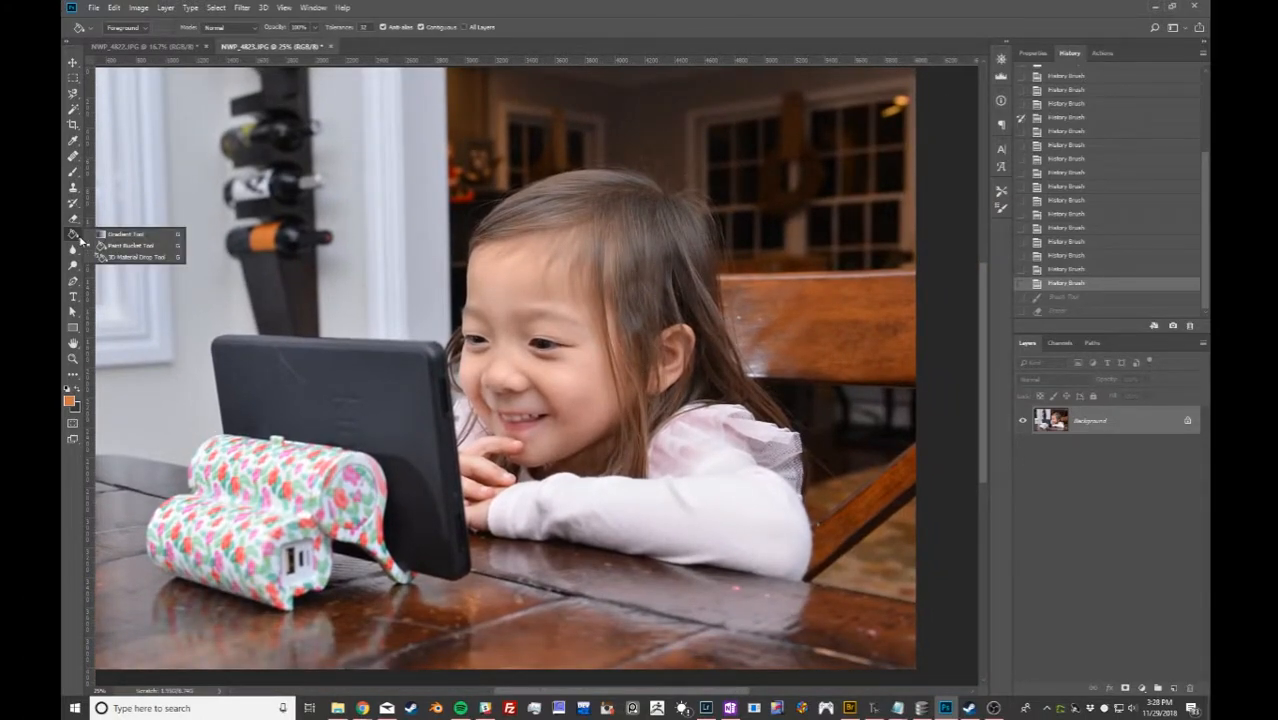
left_click(121, 235)
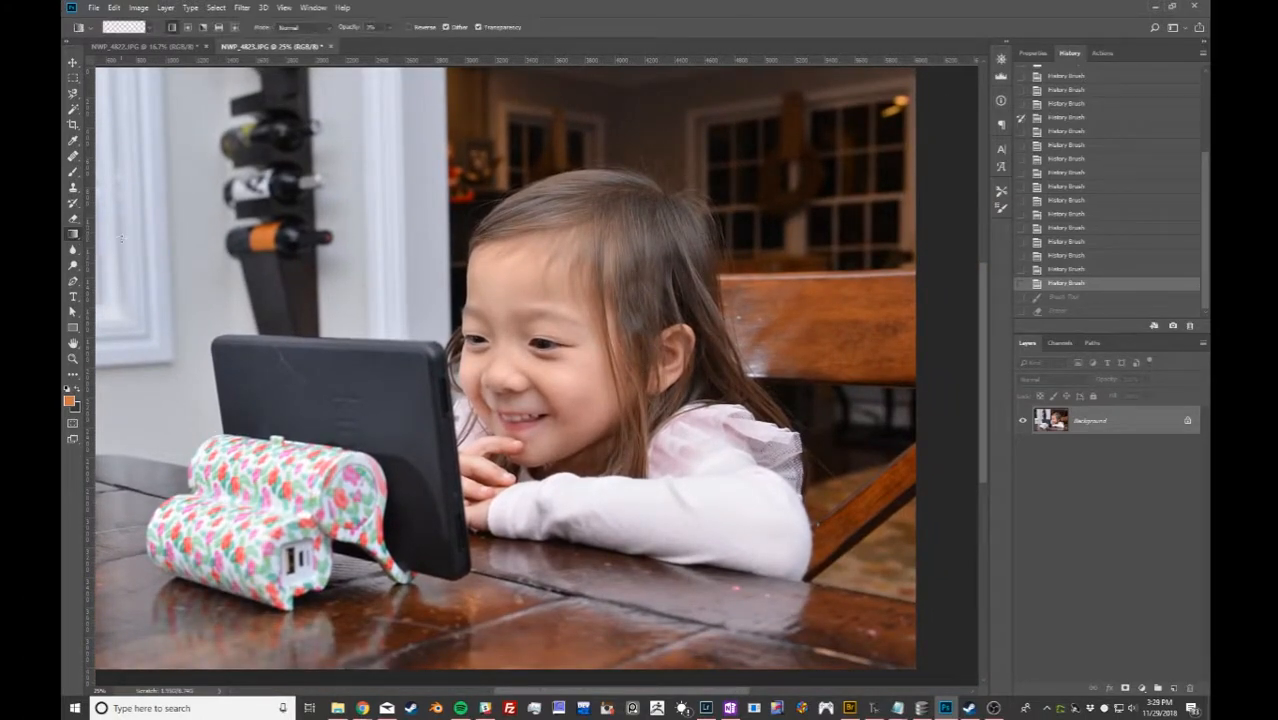
Examine the preset gradients available for the Gradient tool, keeping that tool active.
left_click(150, 29)
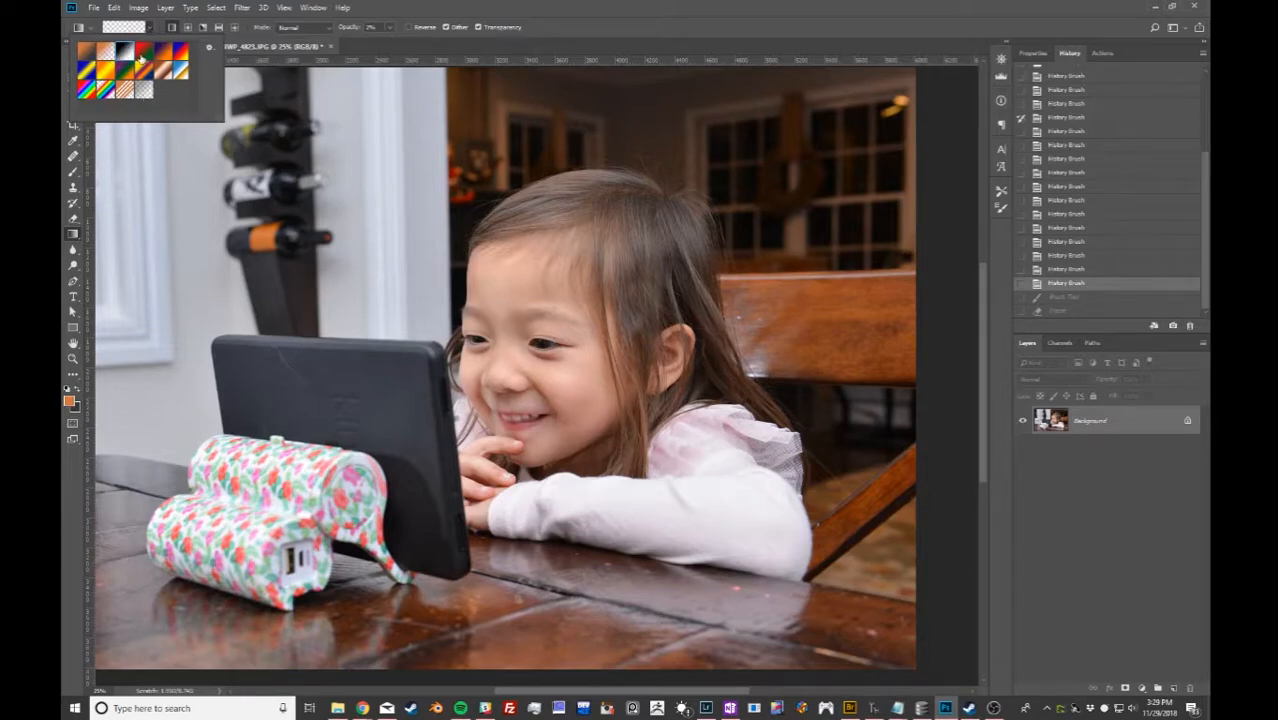
left_click(149, 29)
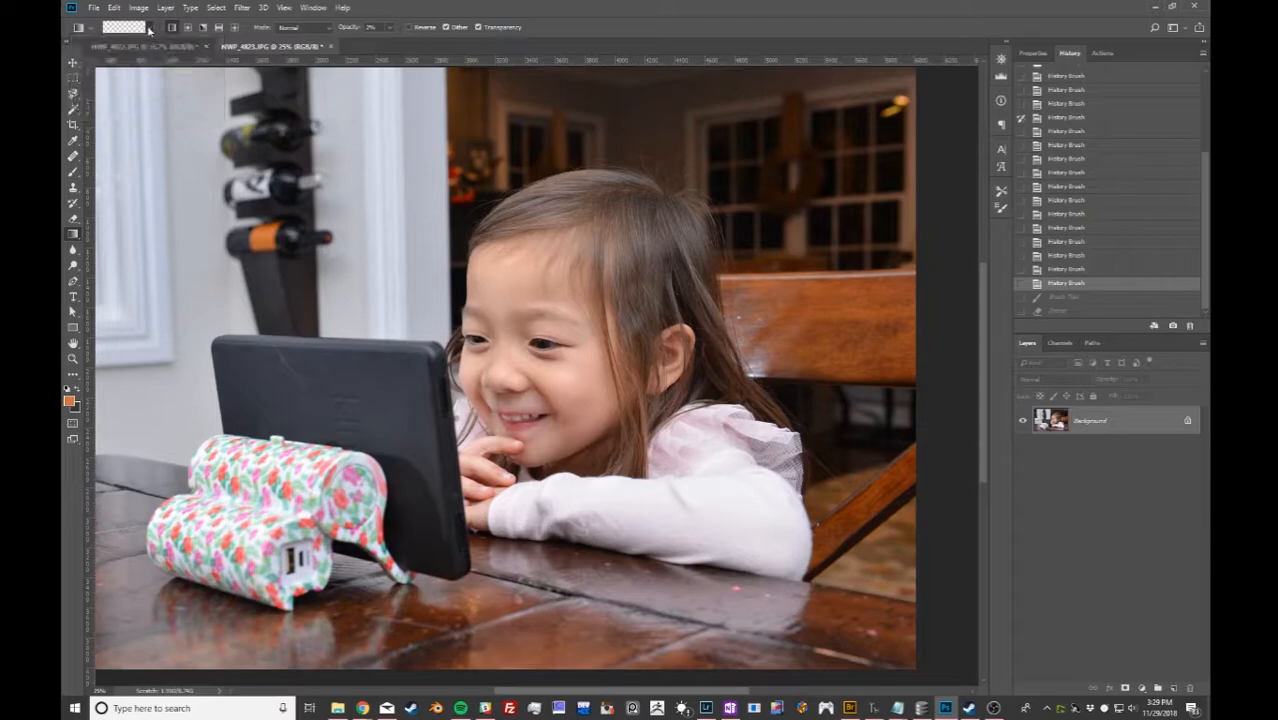
left_click(149, 29)
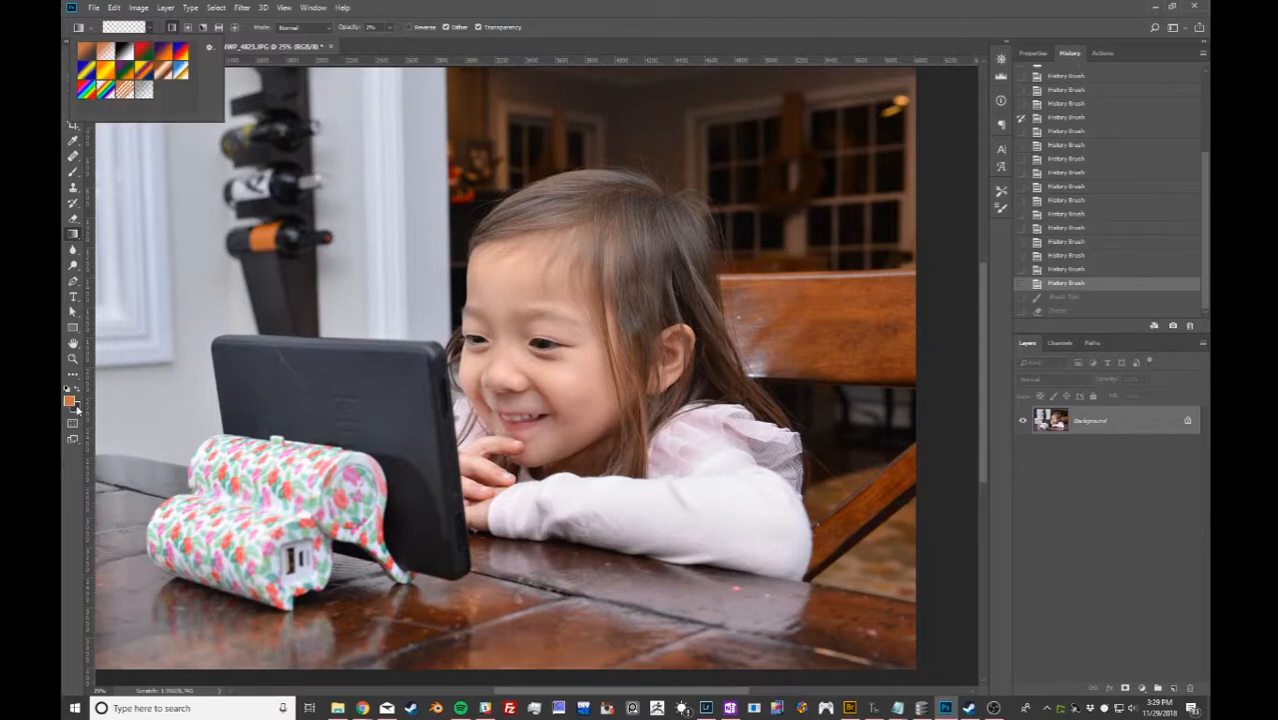
double_click(95, 58)
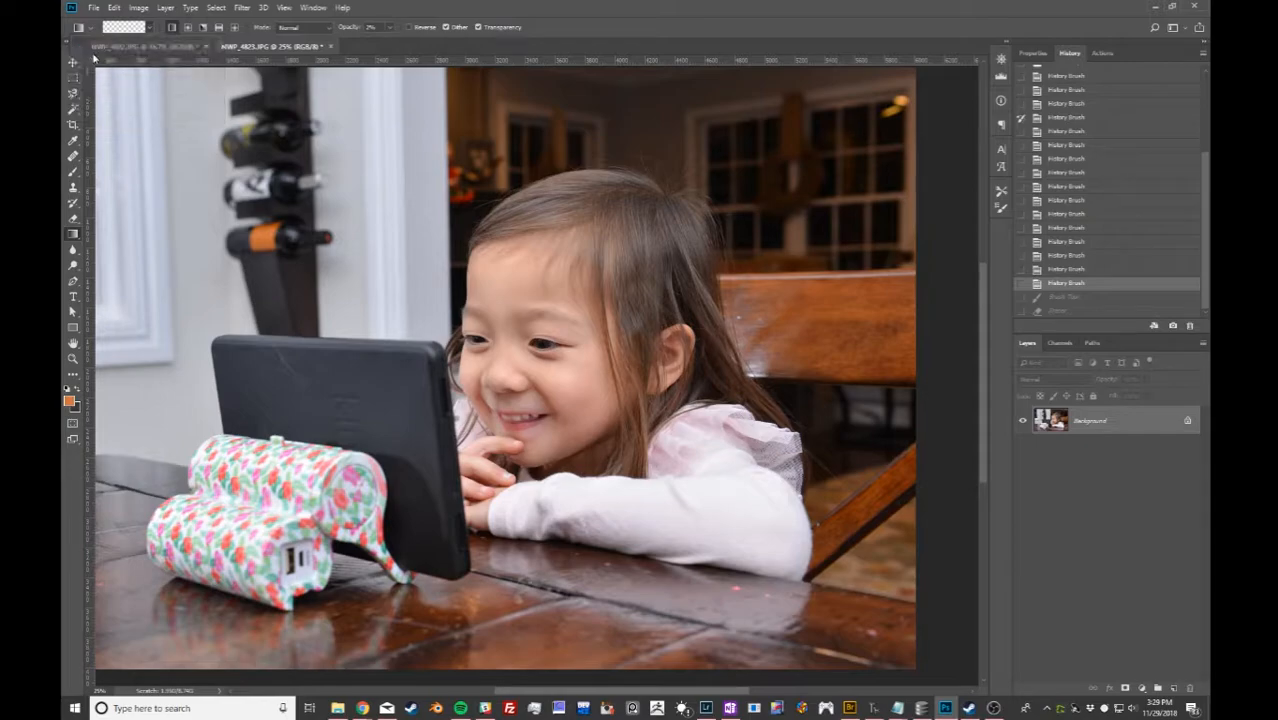
left_click(149, 29)
double_click(87, 58)
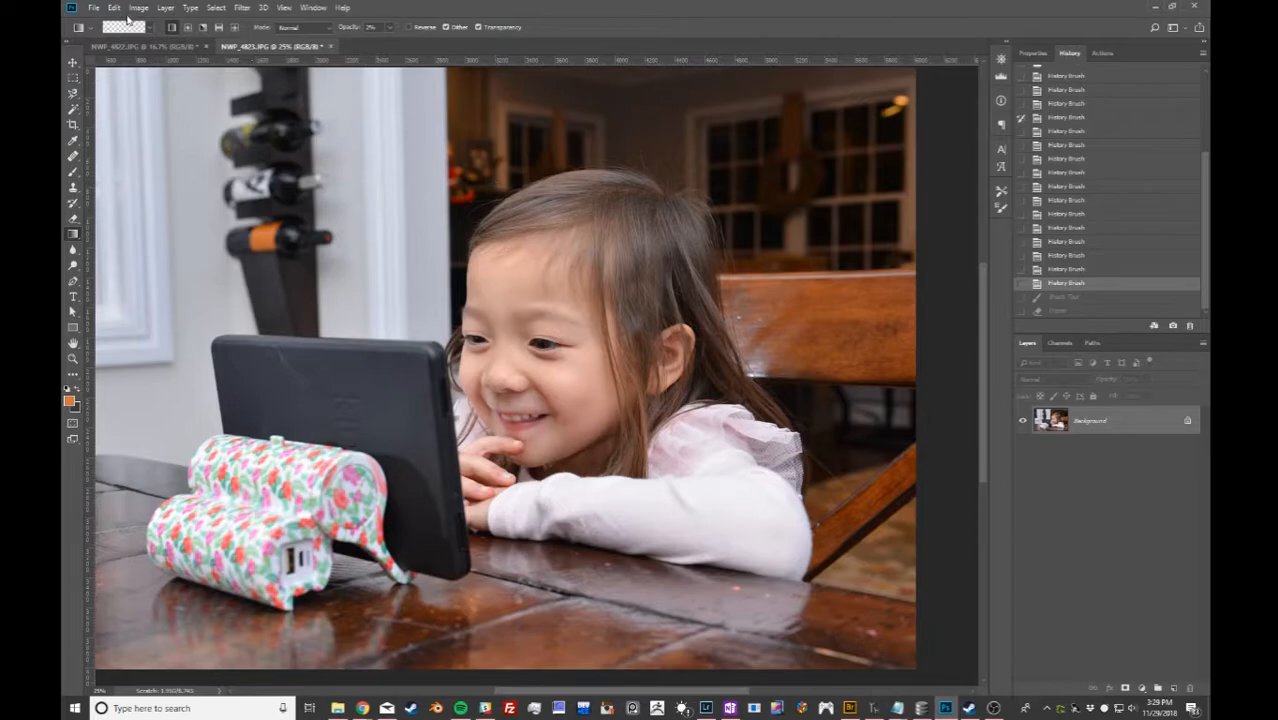
left_click(153, 31)
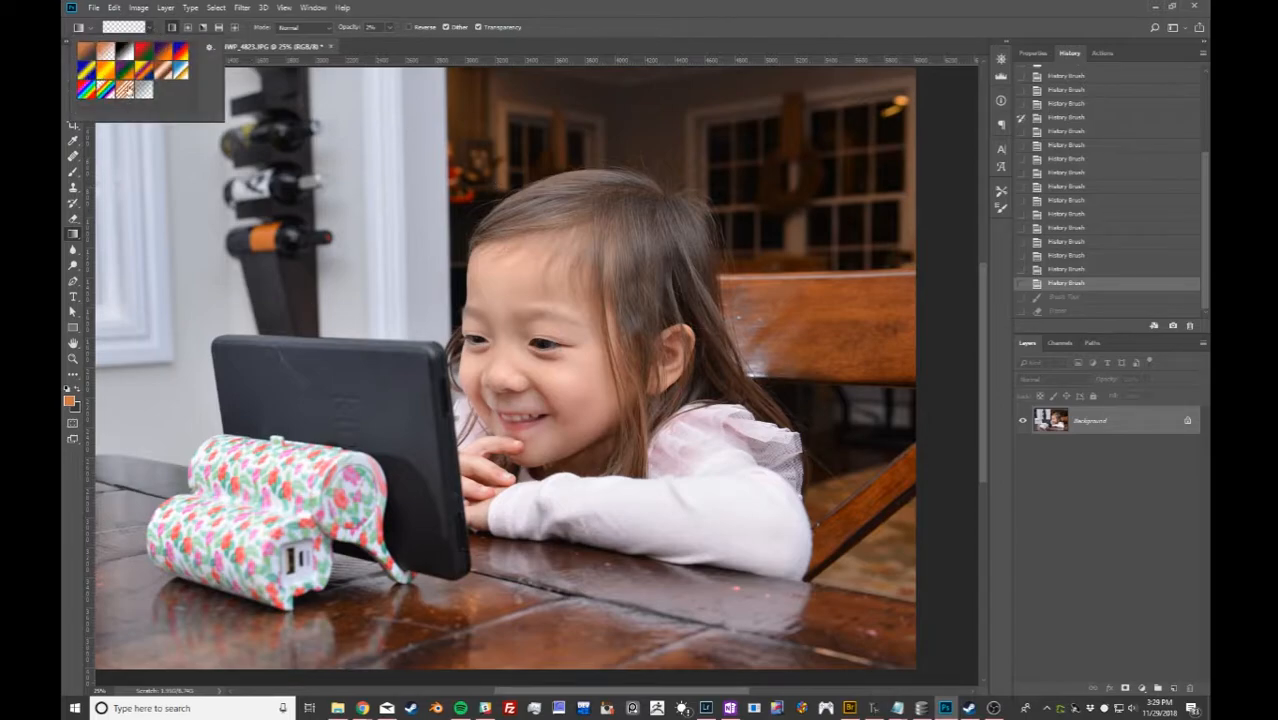
key("Escape")
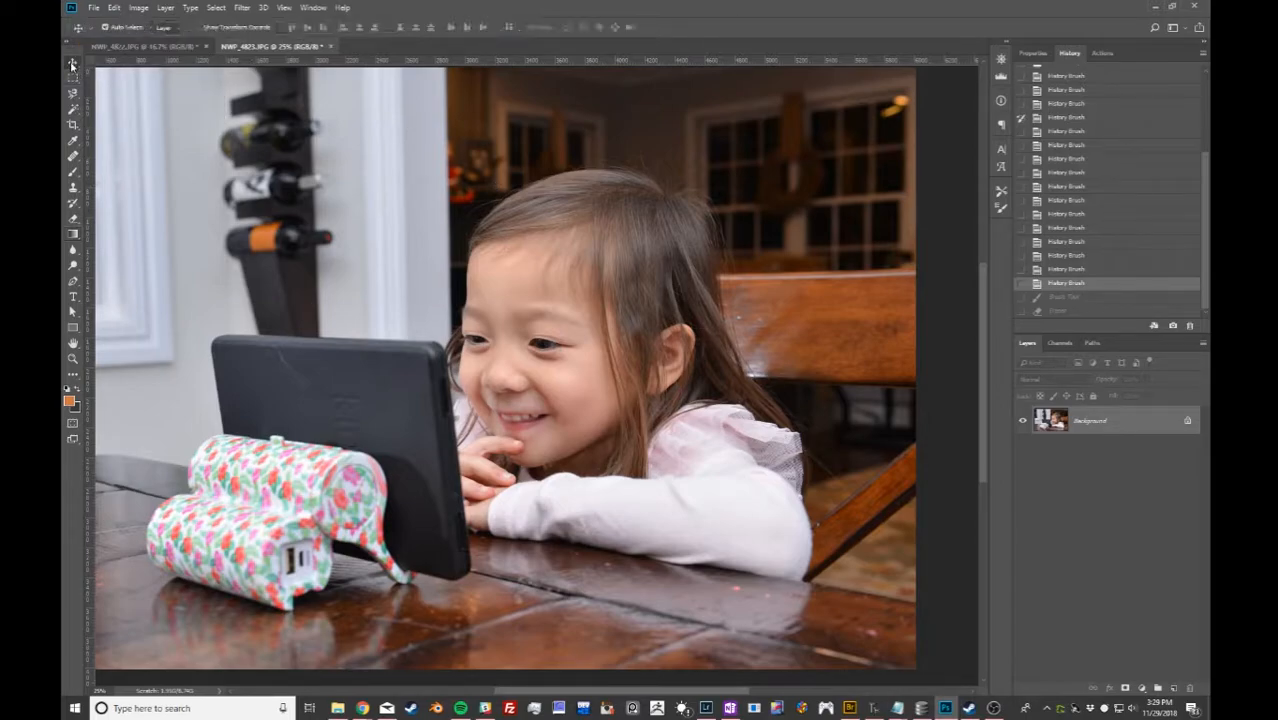
left_click(148, 27)
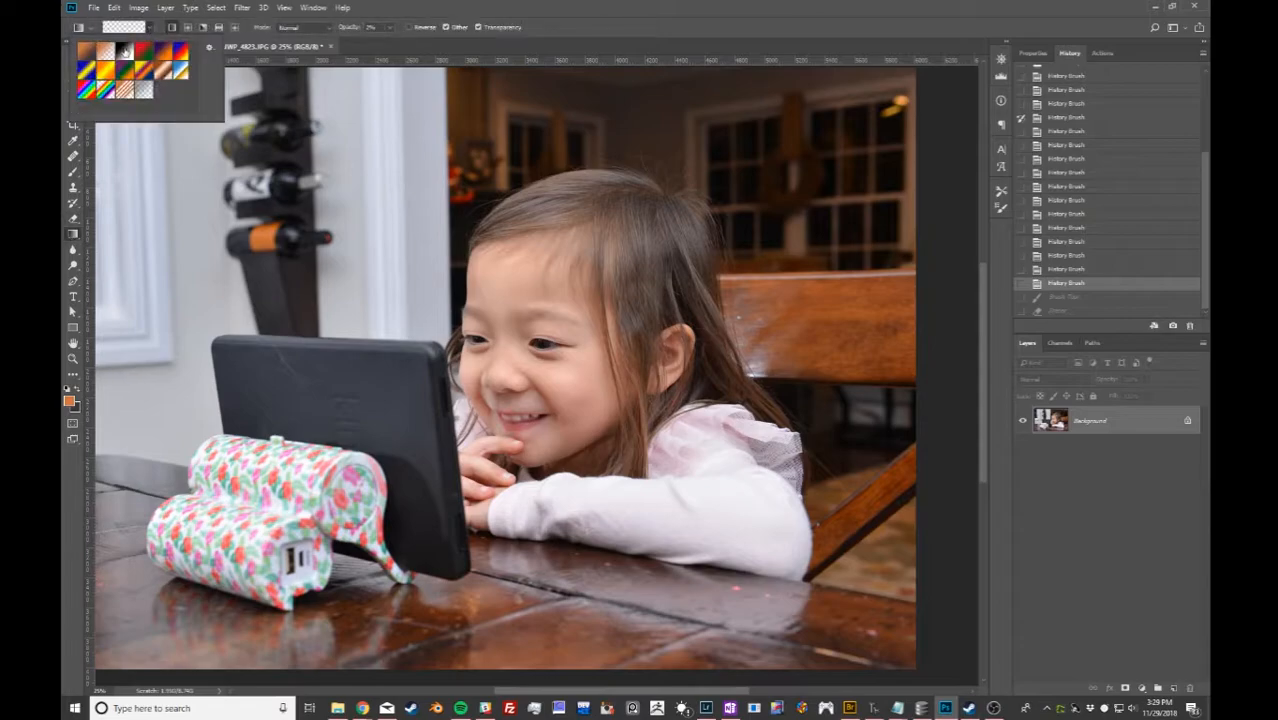
key("Escape")
left_click(150, 29)
key("Escape")
left_click(262, 7)
left_click(310, 8)
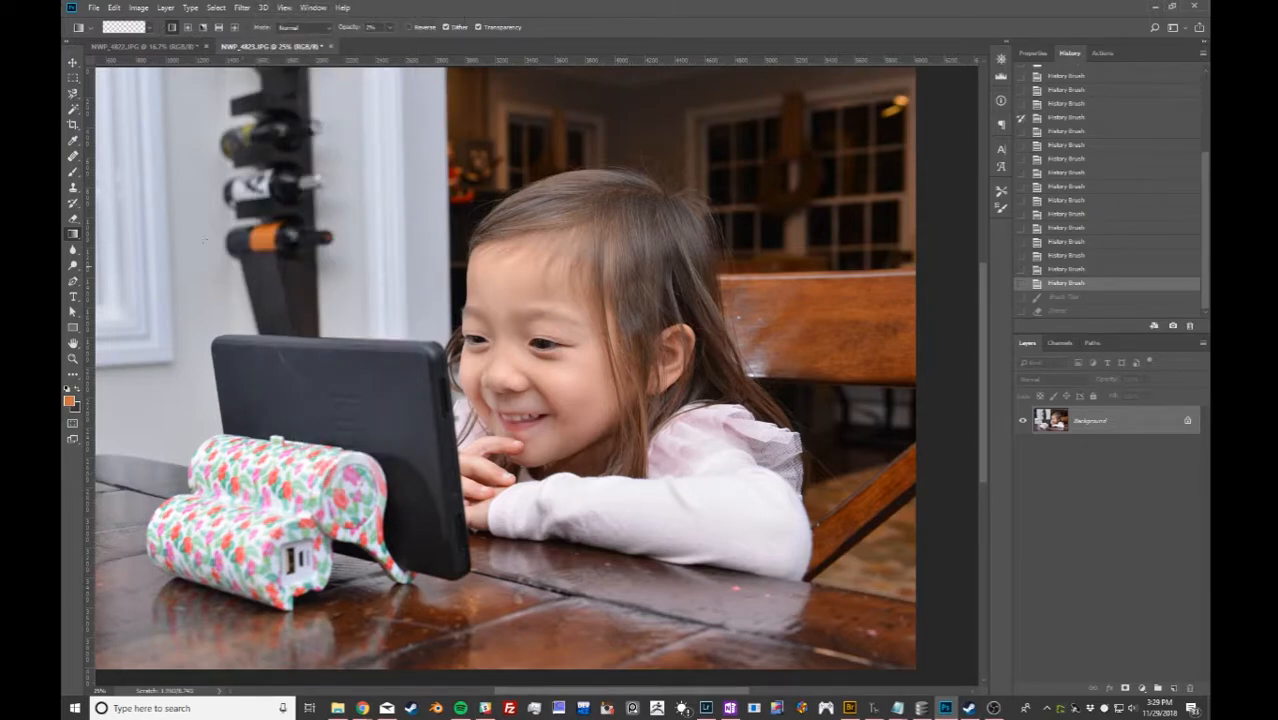
left_click(72, 62)
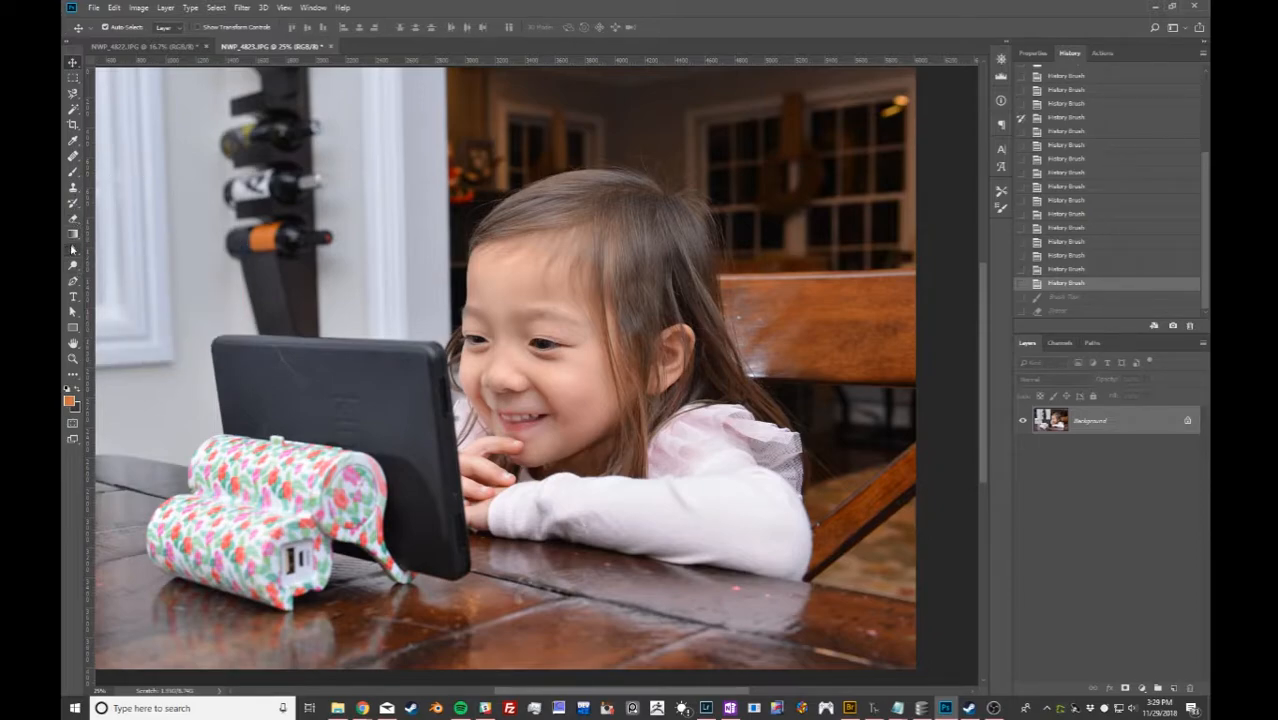
left_click(73, 236)
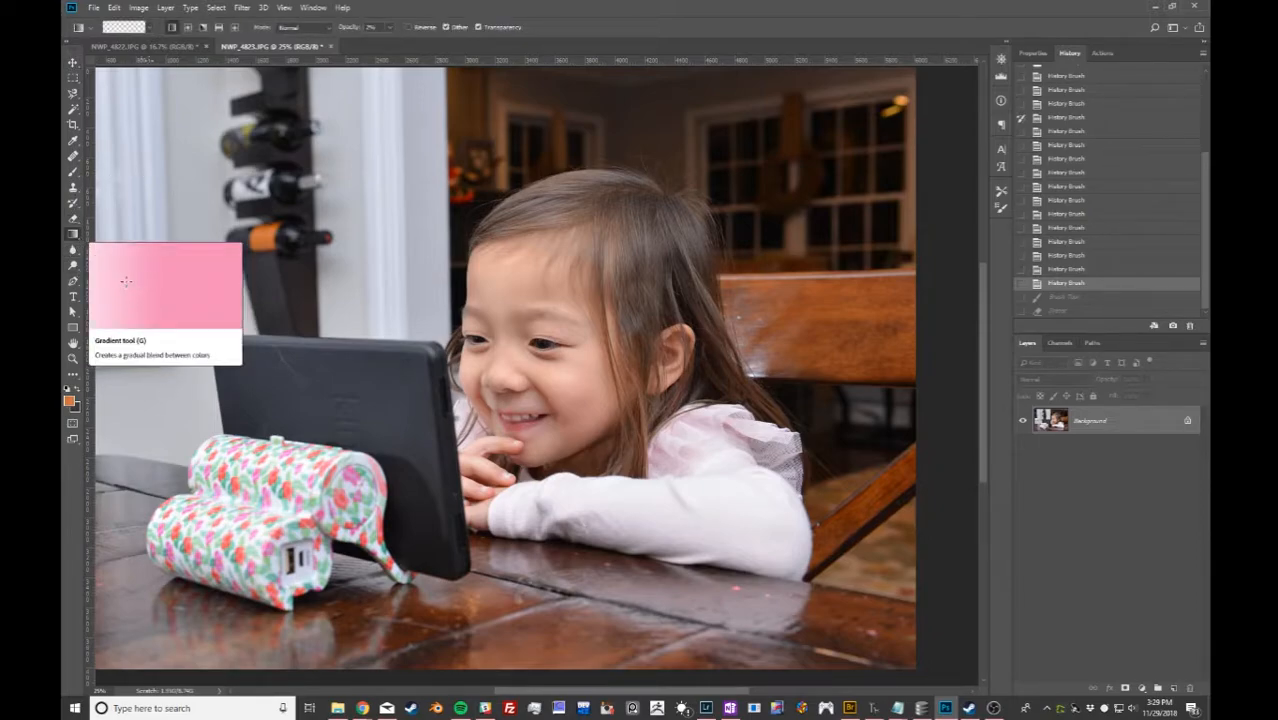
Apply a faint diagonal gradient at 2% opacity, and another from orange to transparent at 100% opacity across the wall and tablet.
left_click(146, 28)
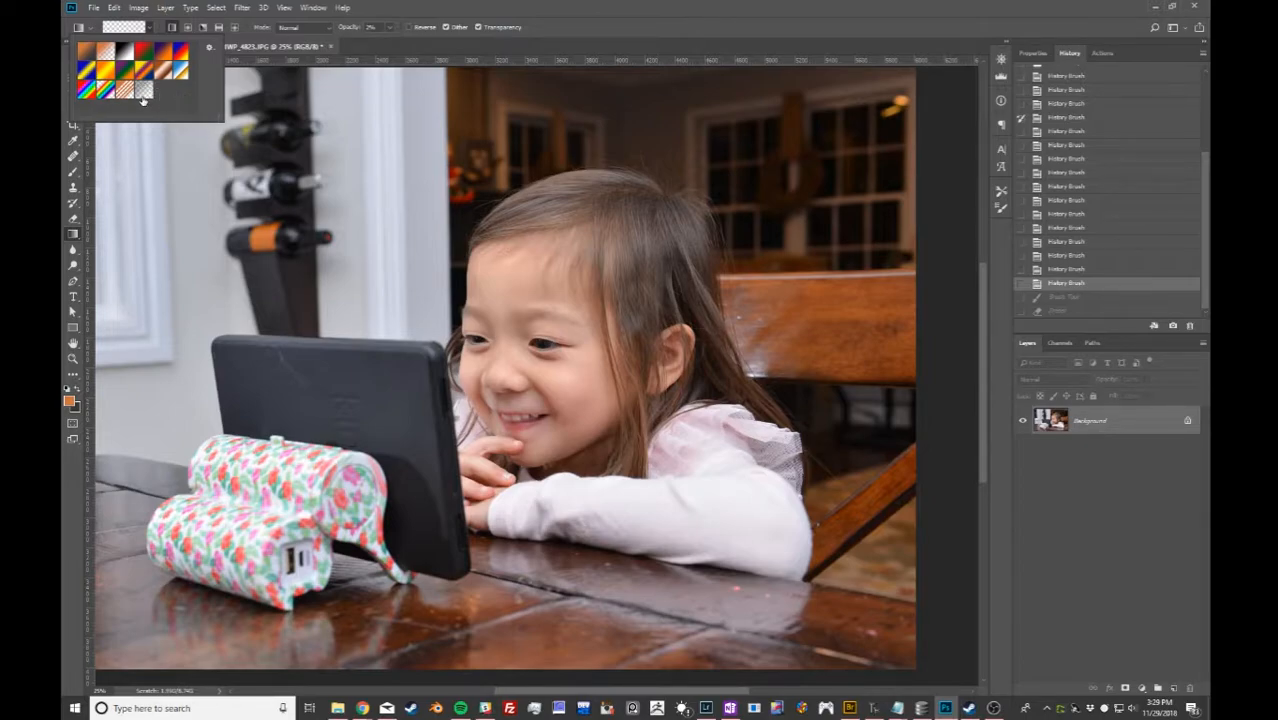
left_click_drag(209, 214, 462, 306)
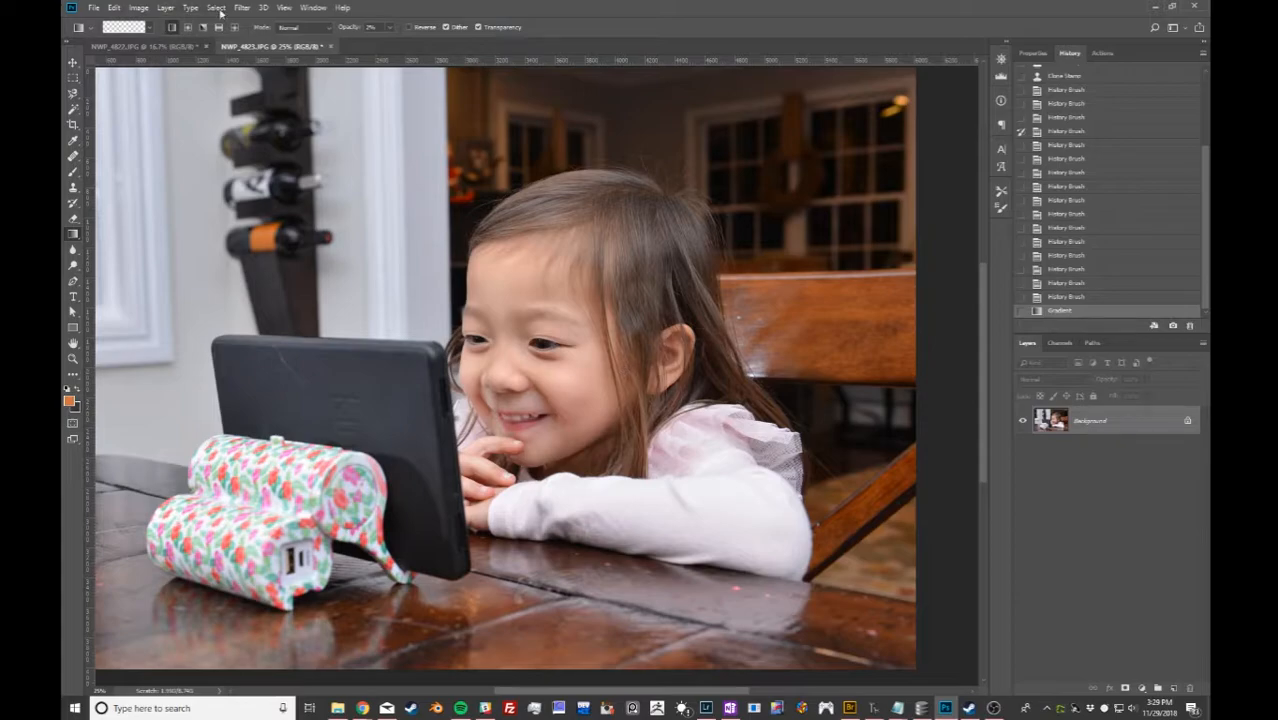
left_click_drag(342, 24, 430, 30)
left_click_drag(206, 207, 320, 282)
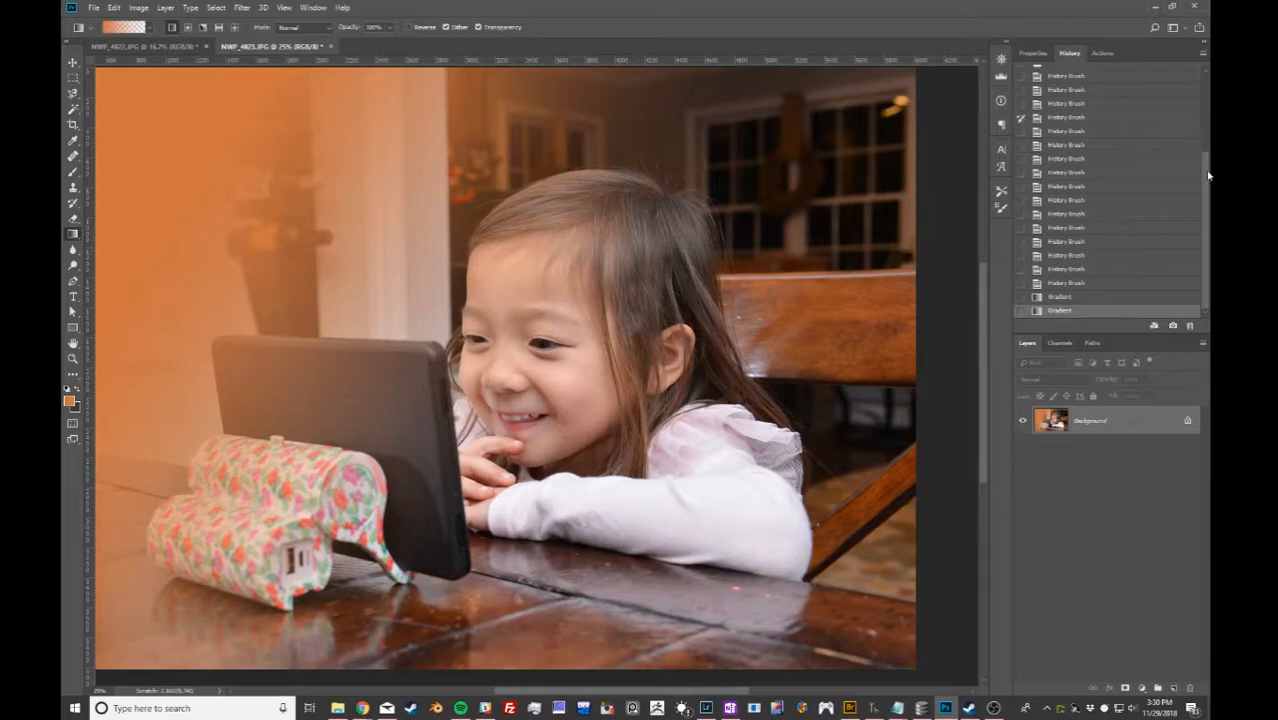
Revert the photo to its originally opened history state and check the tools grouped with the Gradient tool.
left_click_drag(1205, 195, 1206, 103)
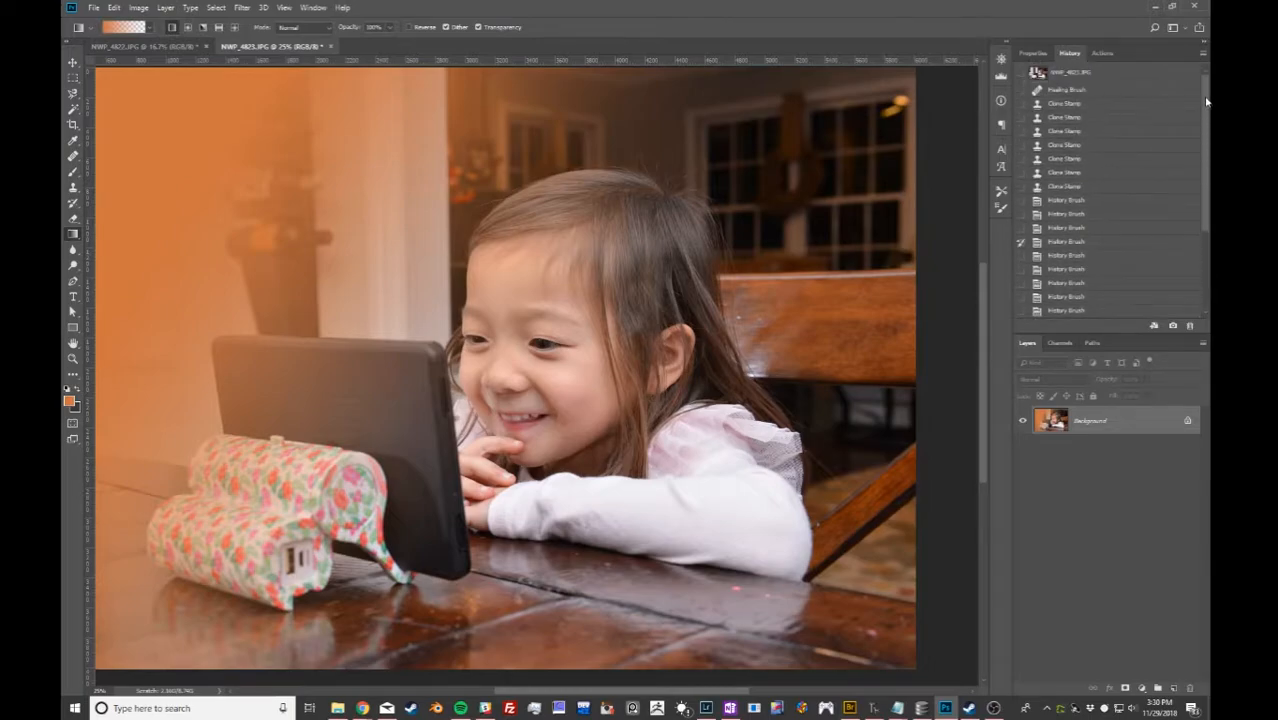
left_click(1079, 76)
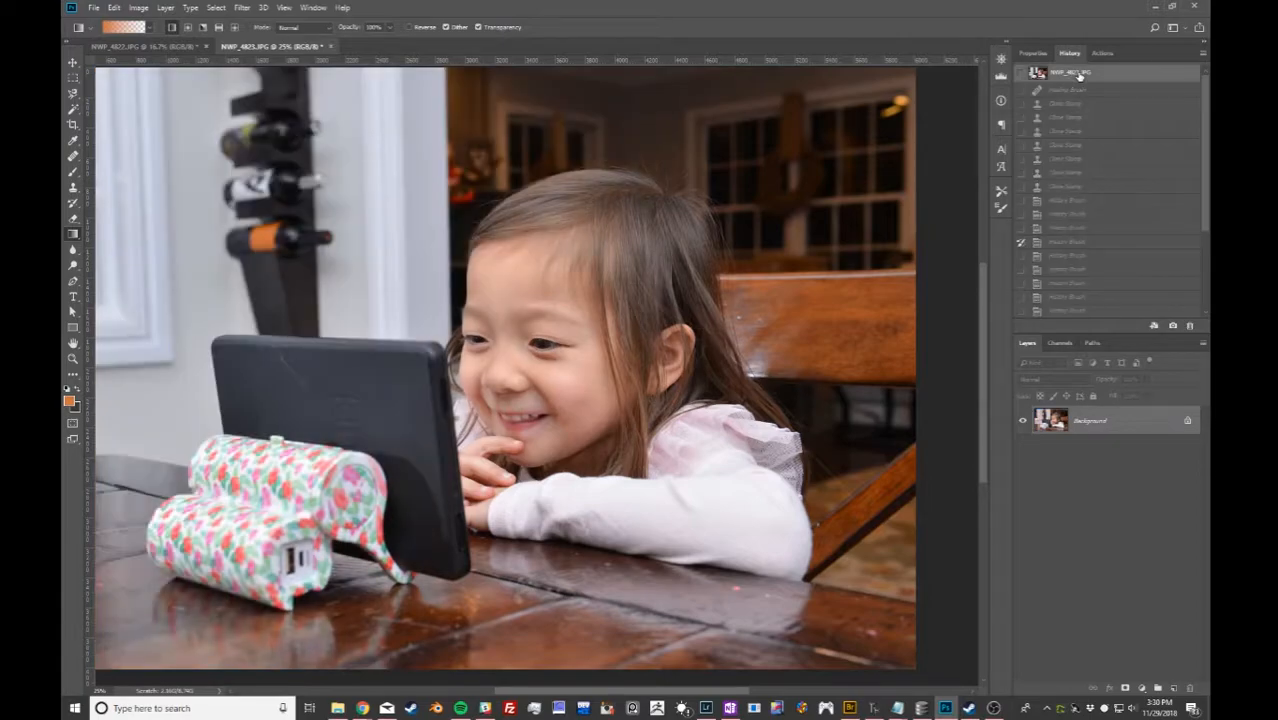
right_click(75, 235)
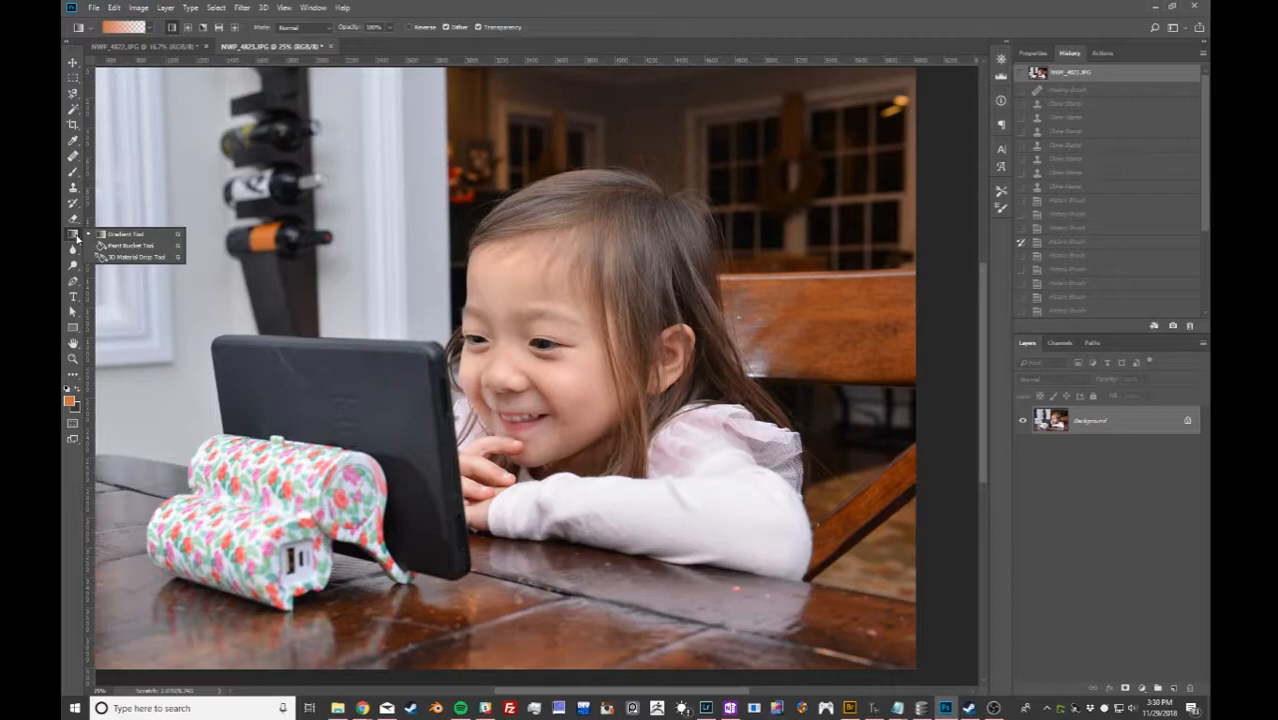
Activate the Blur tool, bring the left side of the photo into view, and check the tools grouped with Blur.
left_click(71, 252)
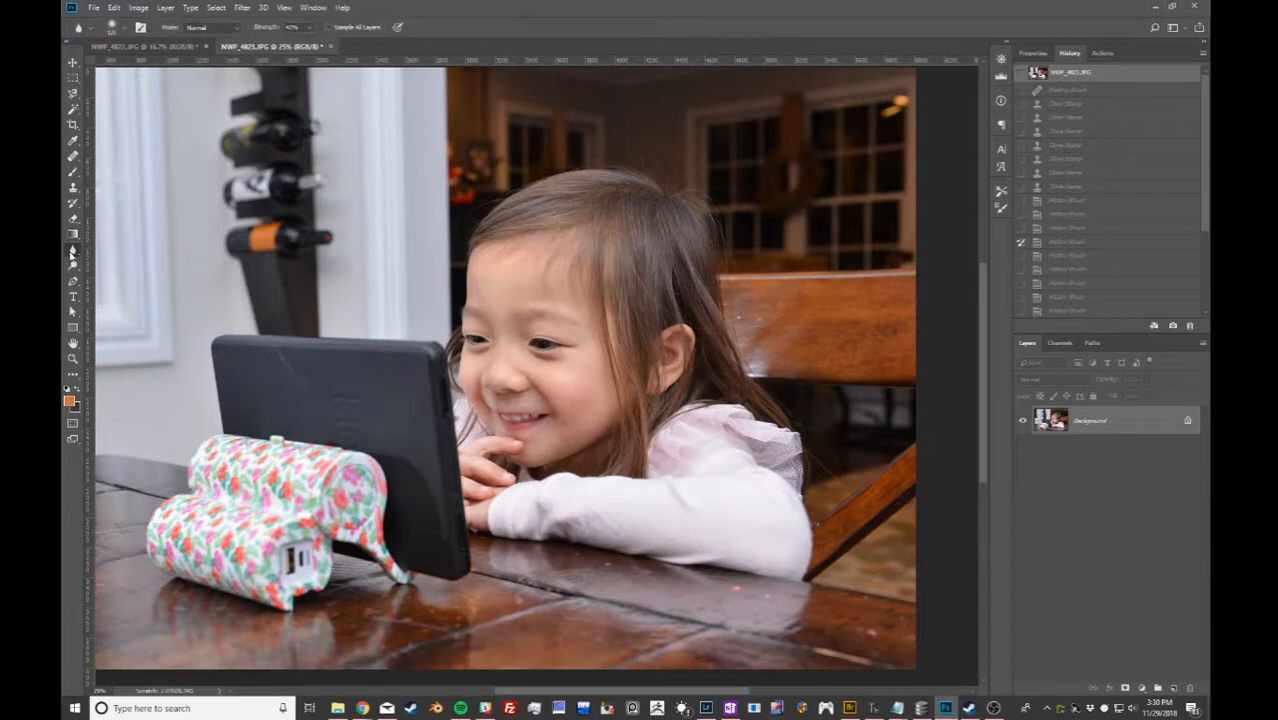
right_click(72, 253)
left_click(75, 254)
left_click_drag(170, 354, 434, 365)
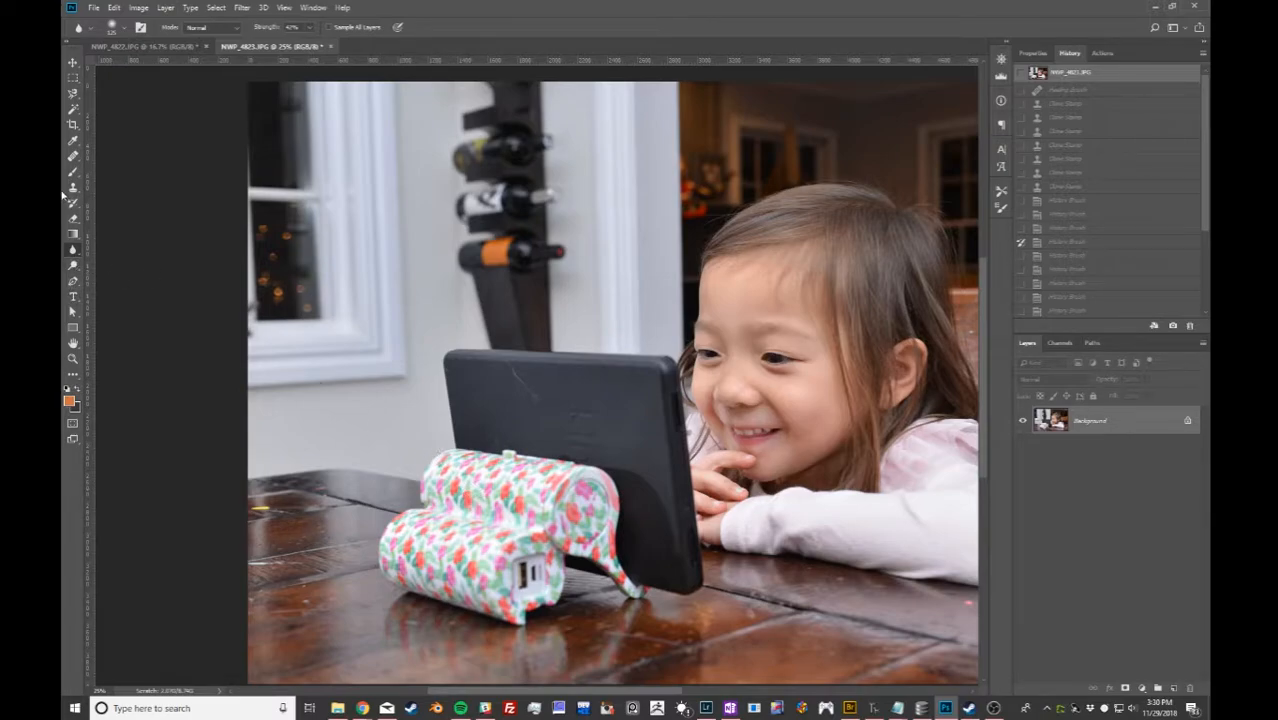
right_click(74, 252)
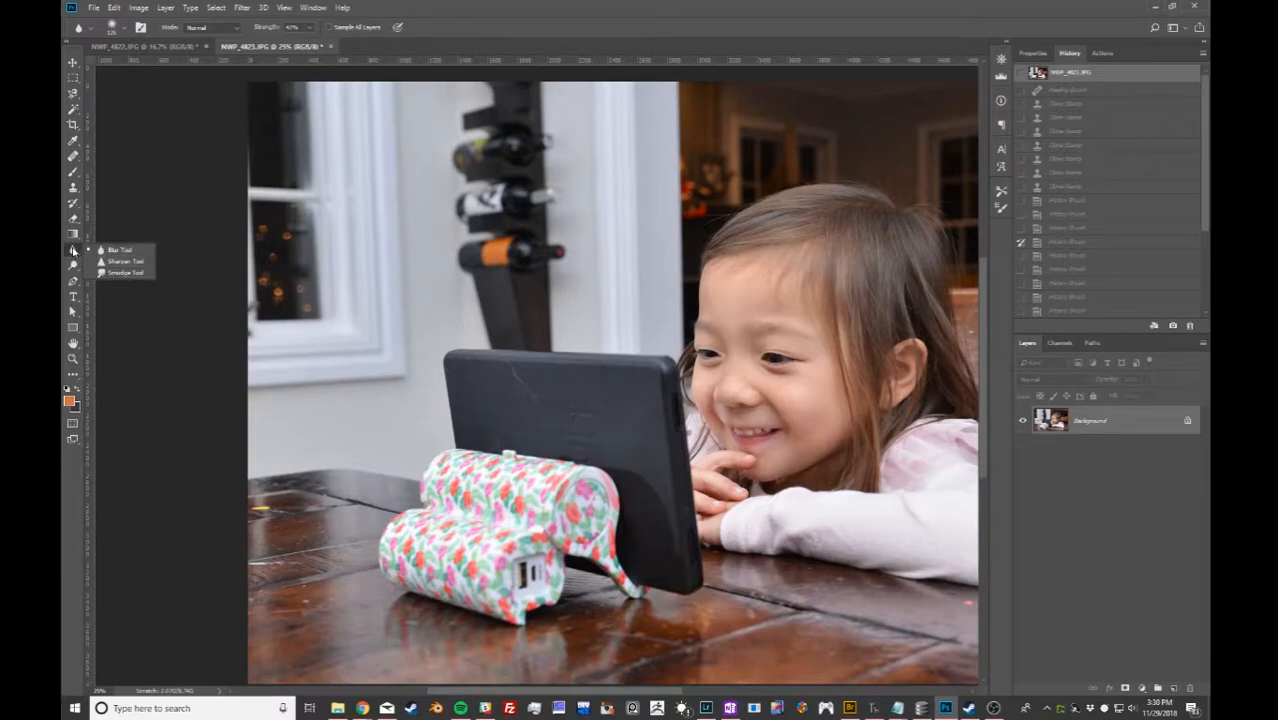
left_click(72, 251)
right_click(72, 251)
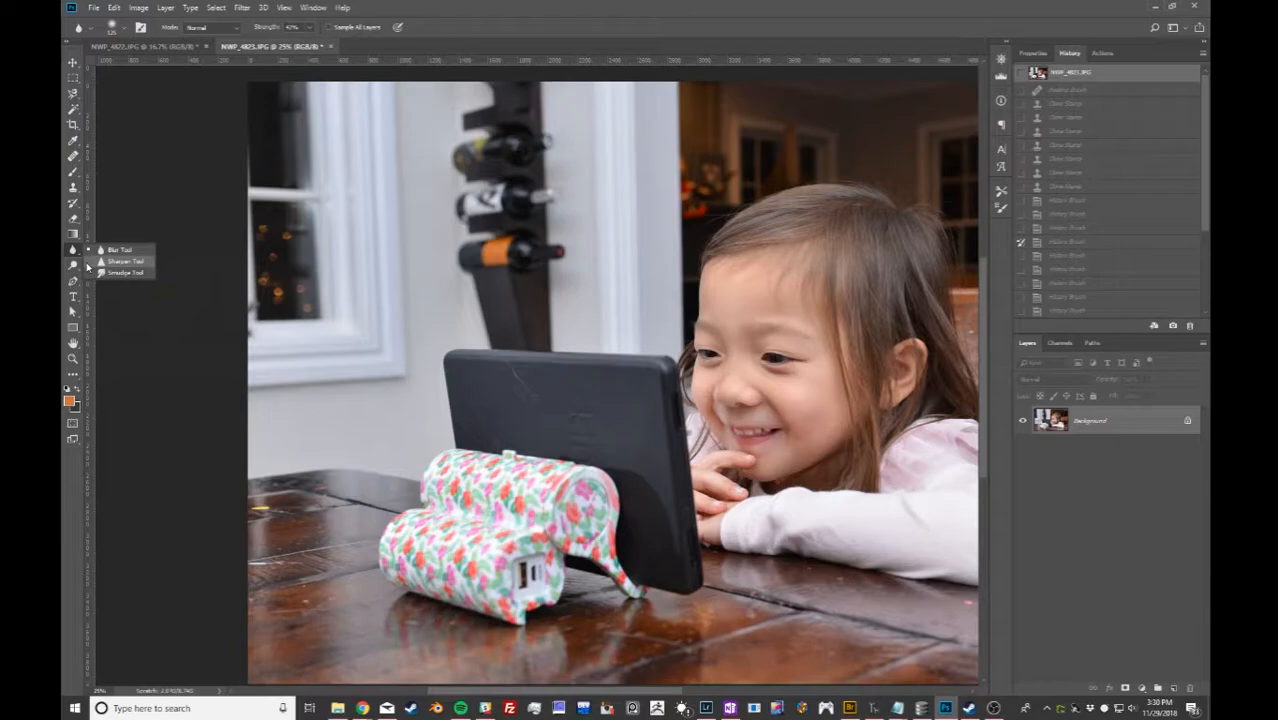
Sharpen the embossed logo on the back of the tablet with the Sharpen tool.
left_click(110, 261)
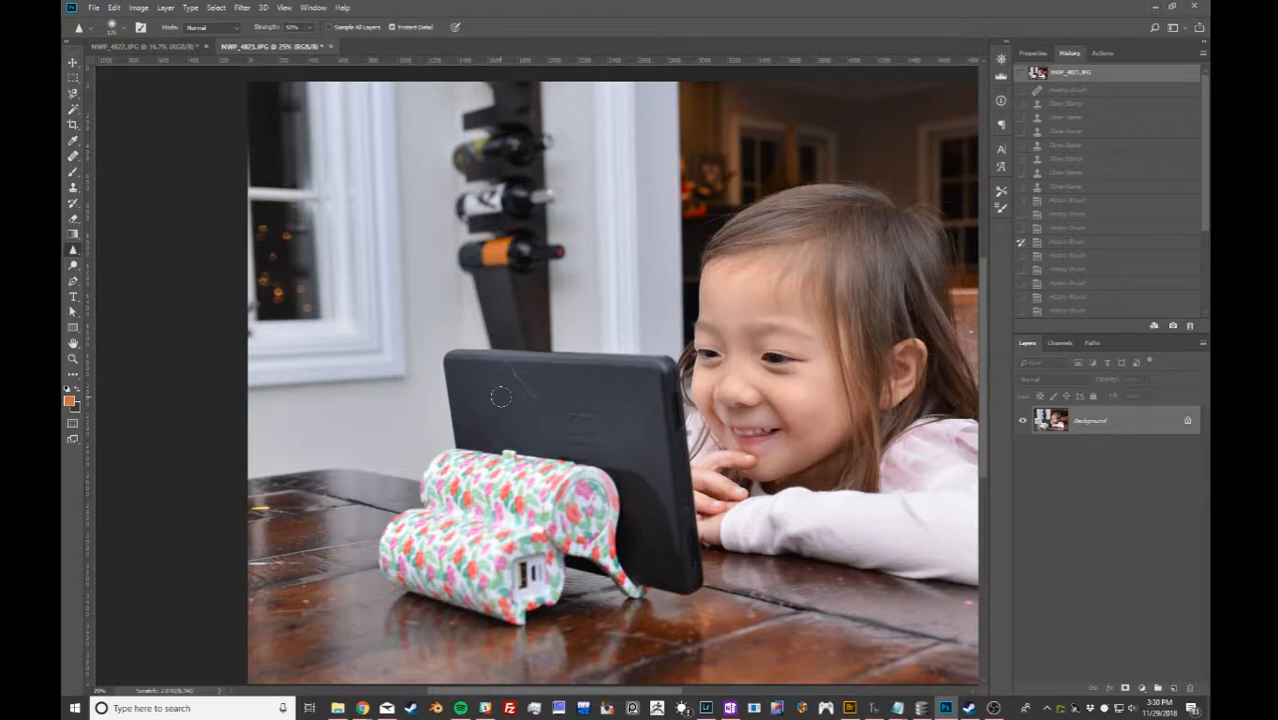
key("ctrl+plus")
key("ctrl+plus")
key("ctrl+plus")
left_click_drag(747, 537, 637, 457)
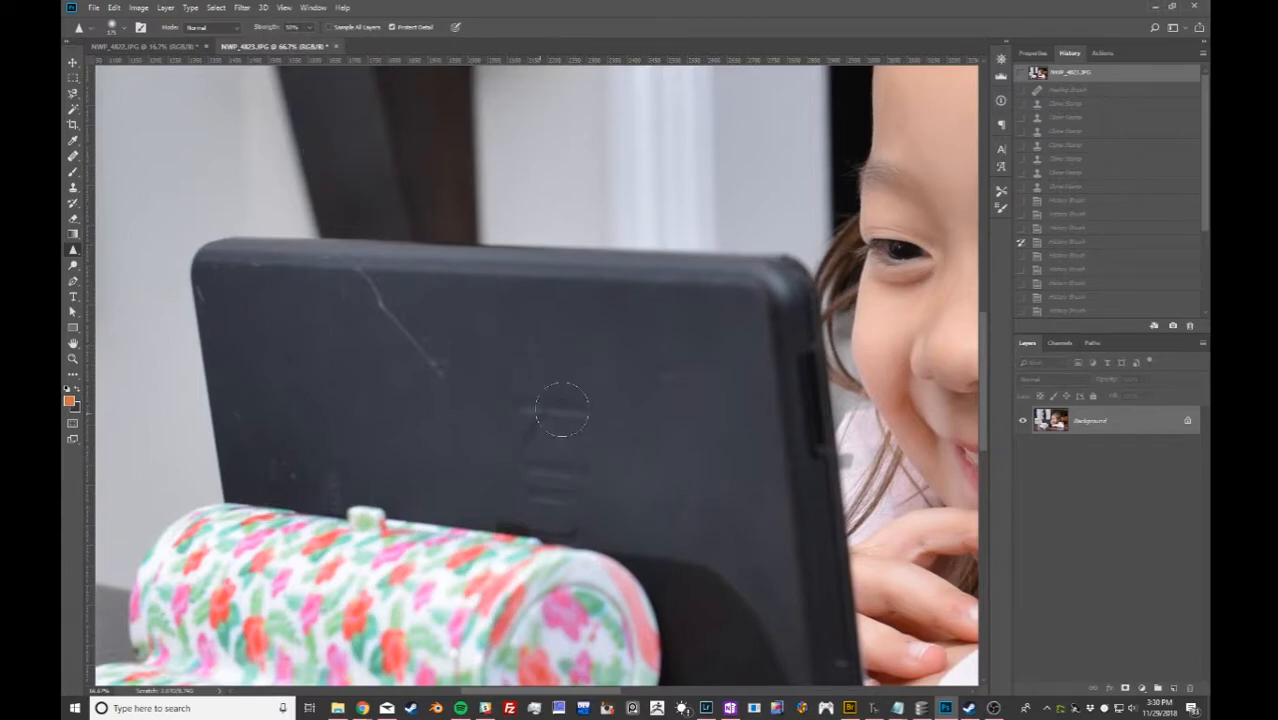
mouse_move(570, 490)
left_mouse_down()
mouse_move(550, 525)
mouse_move(557, 430)
mouse_move(507, 441)
mouse_move(560, 510)
left_mouse_up()
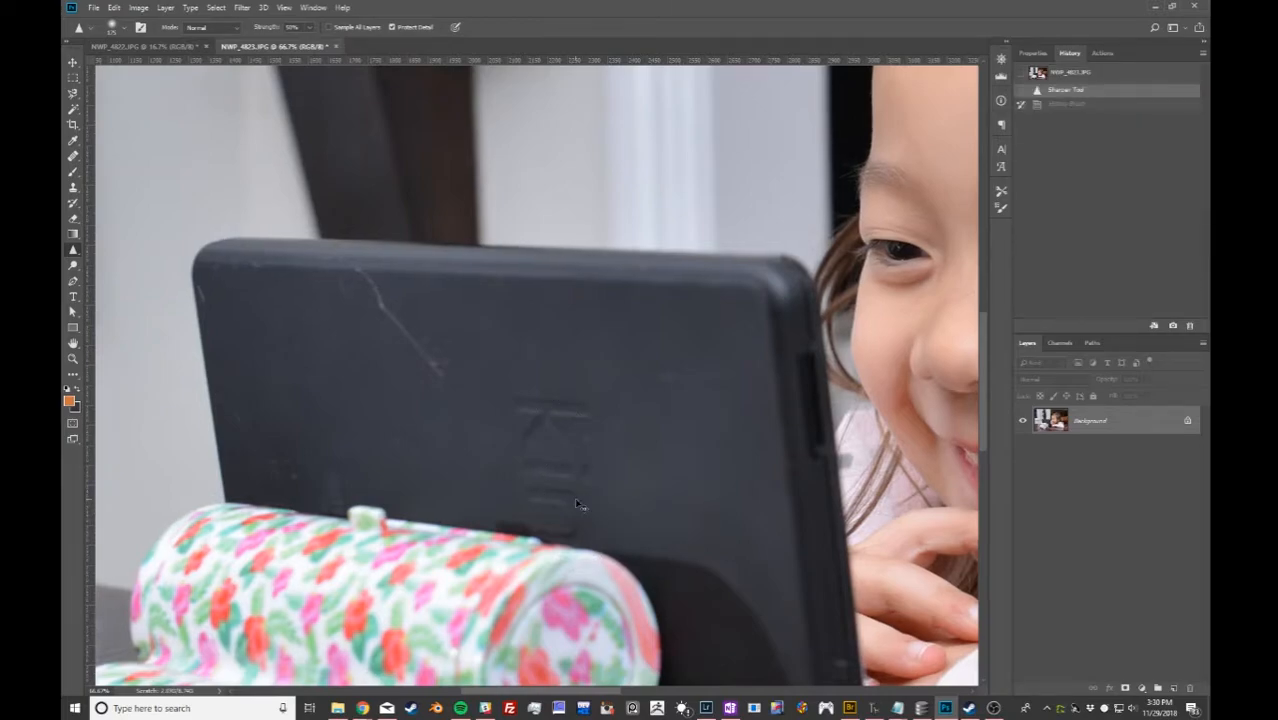
key("ctrl+minus")
key("ctrl+minus")
key("ctrl+minus")
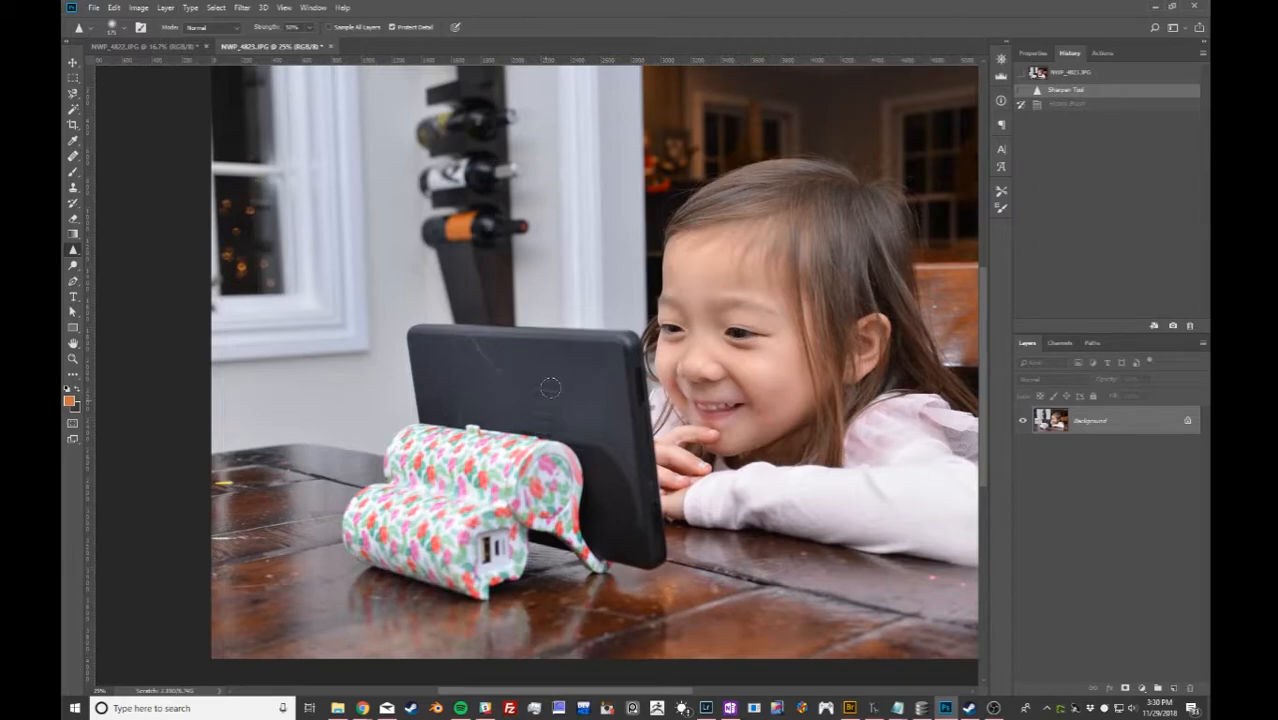
left_click(550, 387)
Compare the sharpened logo with the original photo through the history states, ending on the opened state.
left_click(1093, 77)
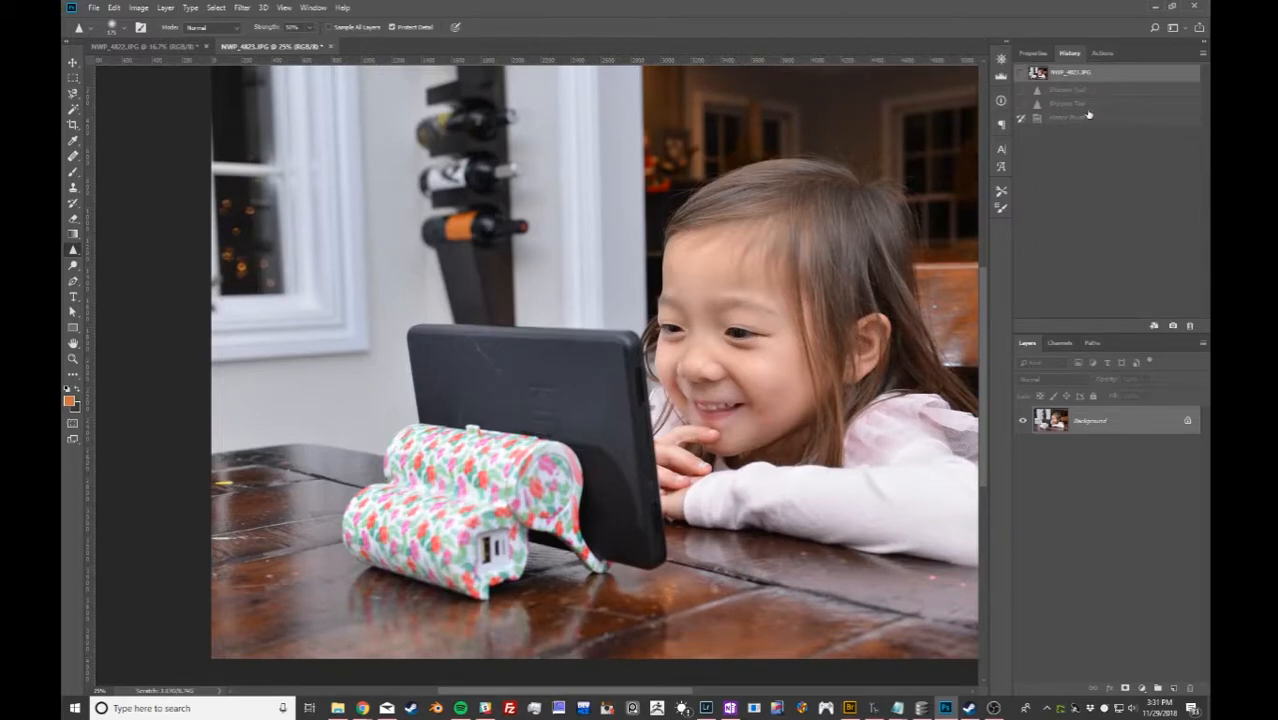
left_click(1095, 106)
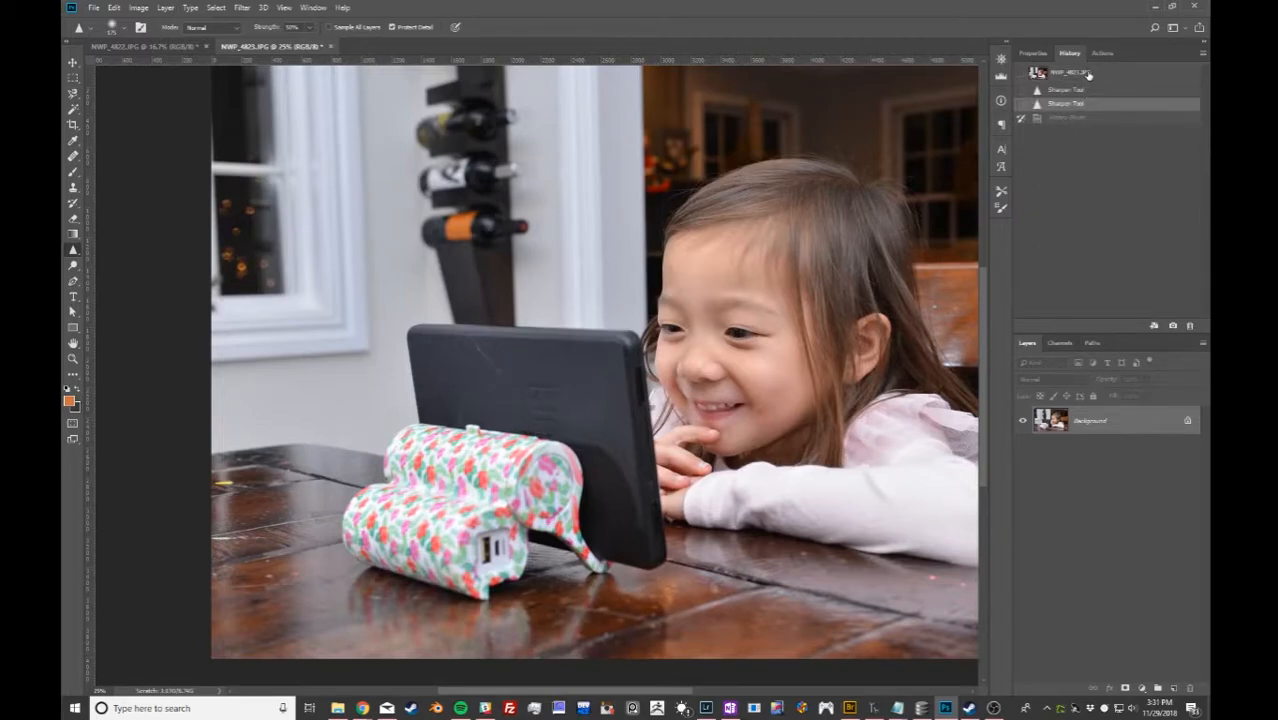
left_click(1089, 75)
left_click(1091, 106)
left_click(1089, 76)
Smudge the tablet's embossed logo with the Smudge tool and revert the photo to its opened state.
right_click(72, 257)
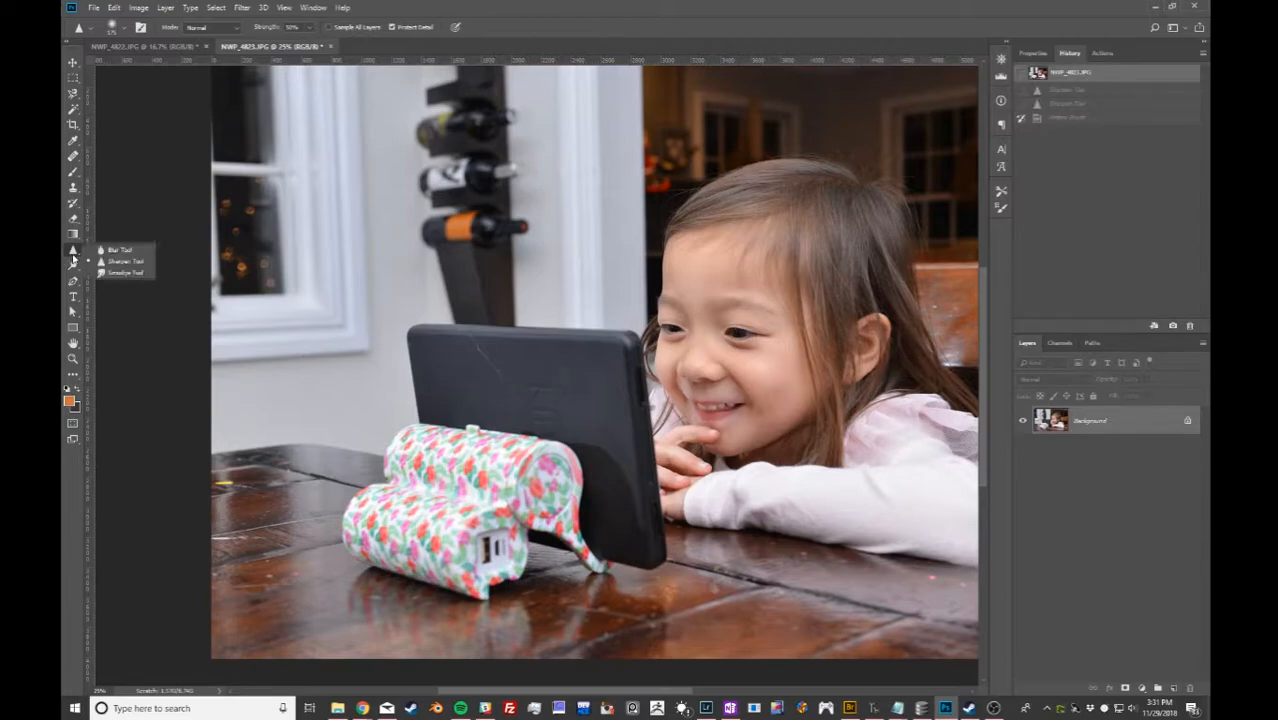
left_click(120, 272)
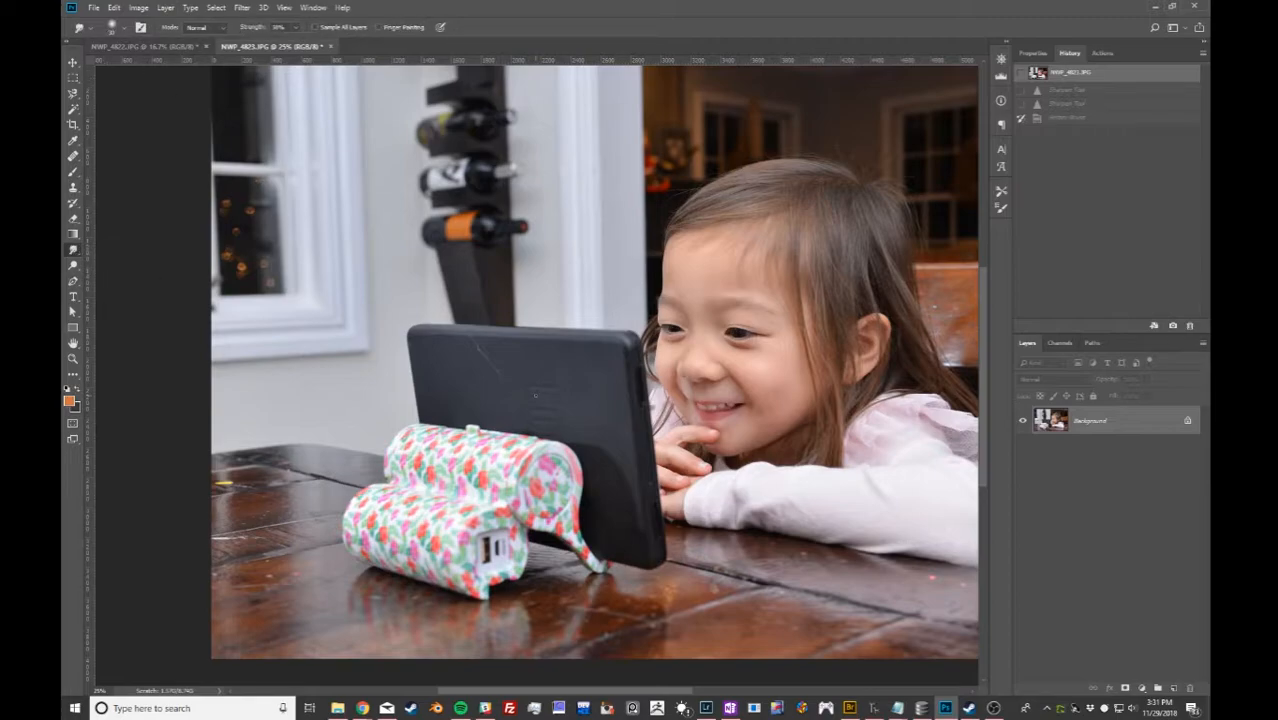
left_click_drag(557, 381, 577, 381)
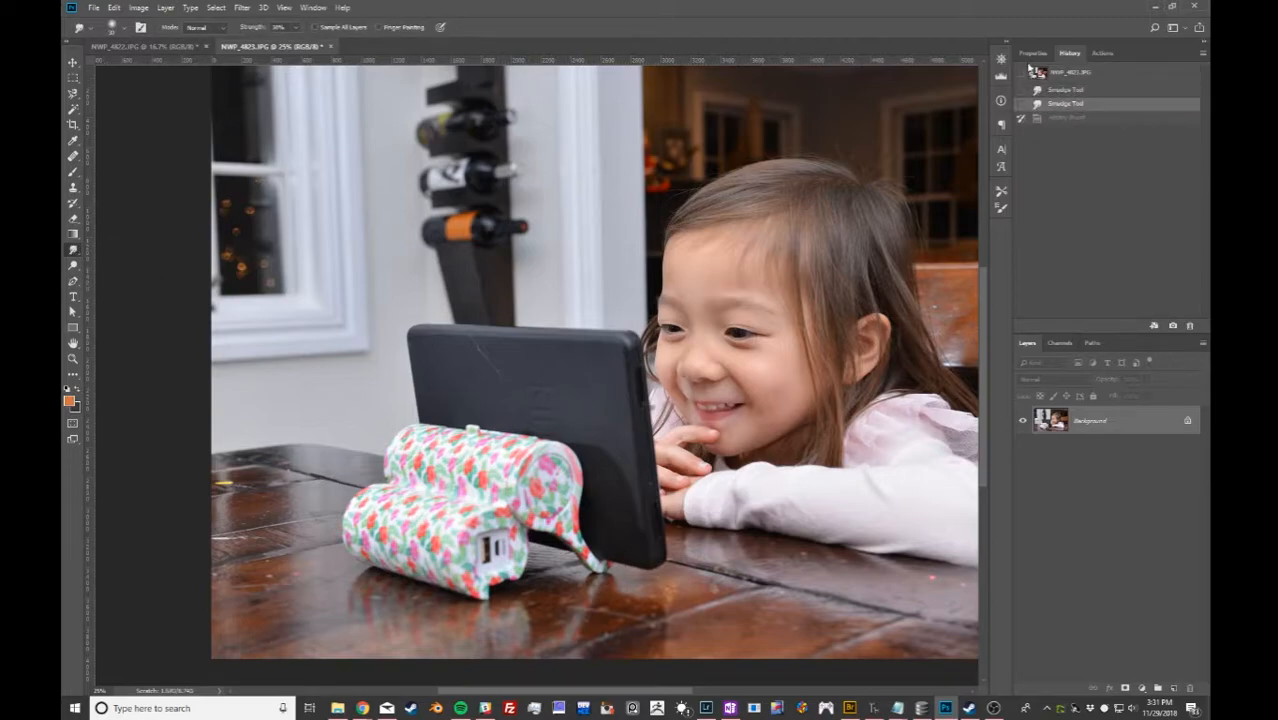
left_click(1045, 72)
Activate the Dodge tool and check the Burn and Sponge tools grouped with it.
left_click(74, 266)
left_click(78, 270)
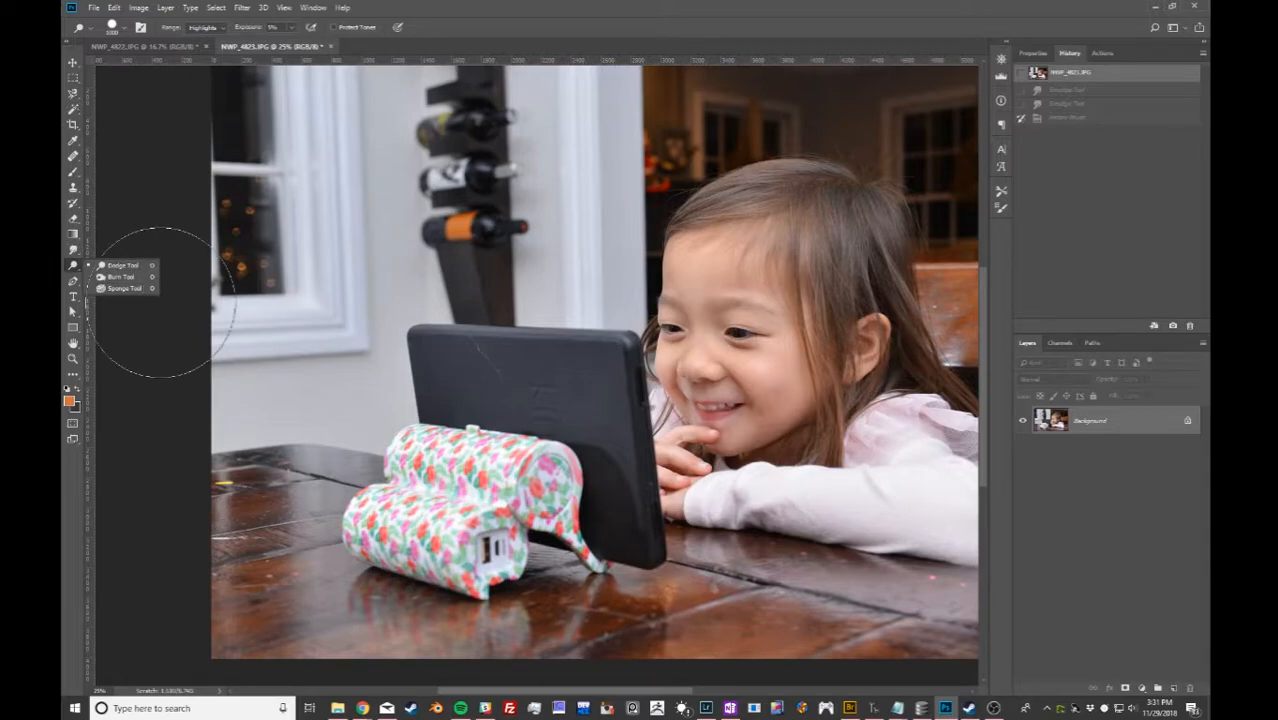
Lighten the girl's face and hair with the Dodge tool, using the Highlights range at 5% exposure.
left_click(76, 64)
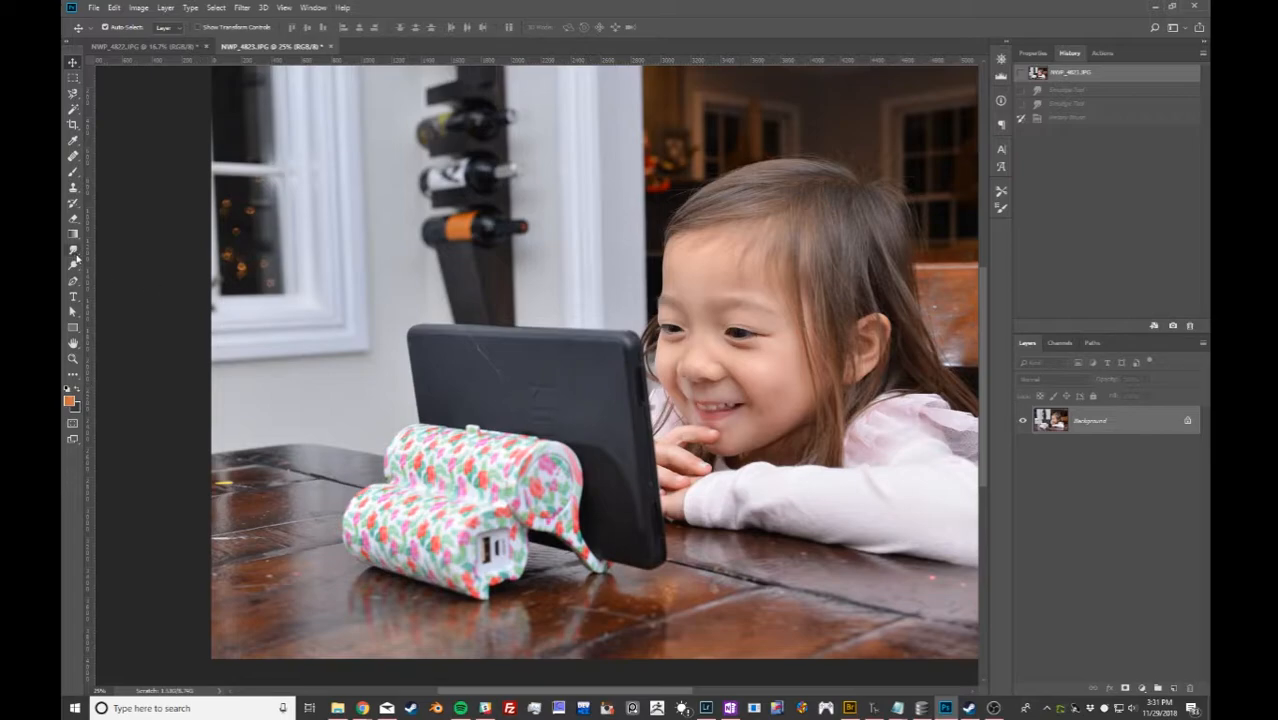
left_click_drag(644, 456, 313, 505)
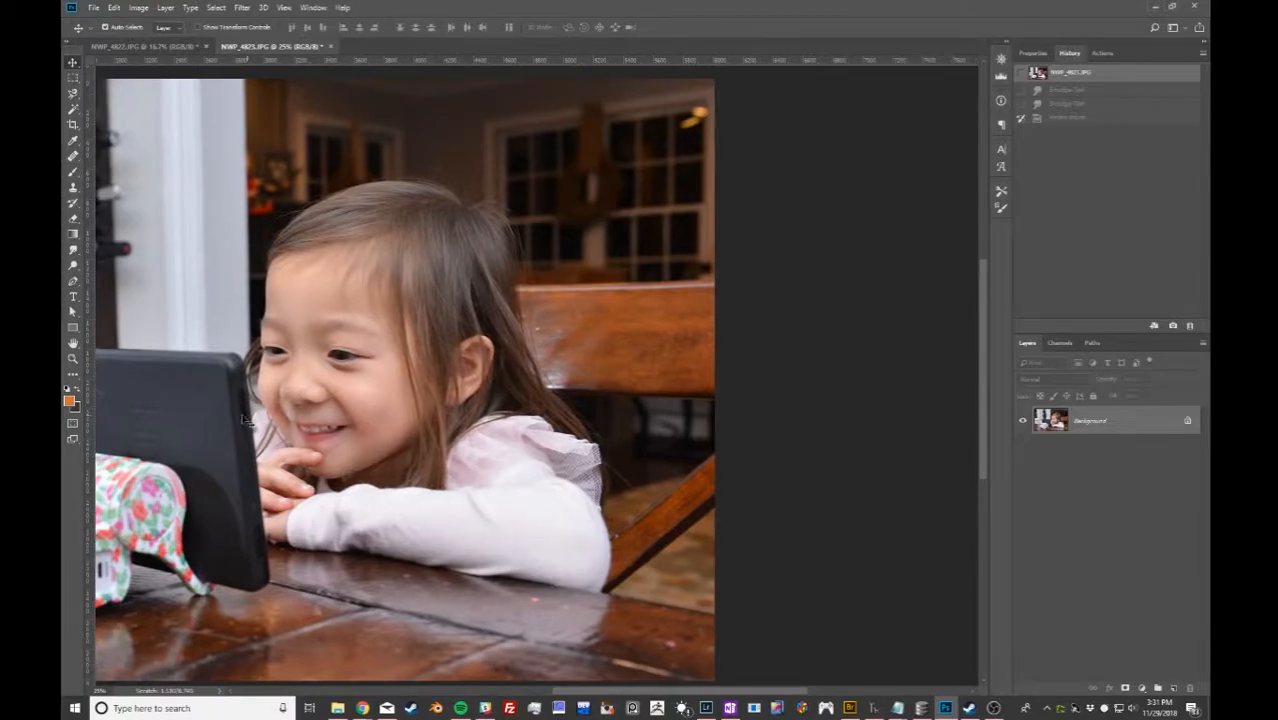
left_click_drag(190, 411, 291, 414)
left_click(74, 268)
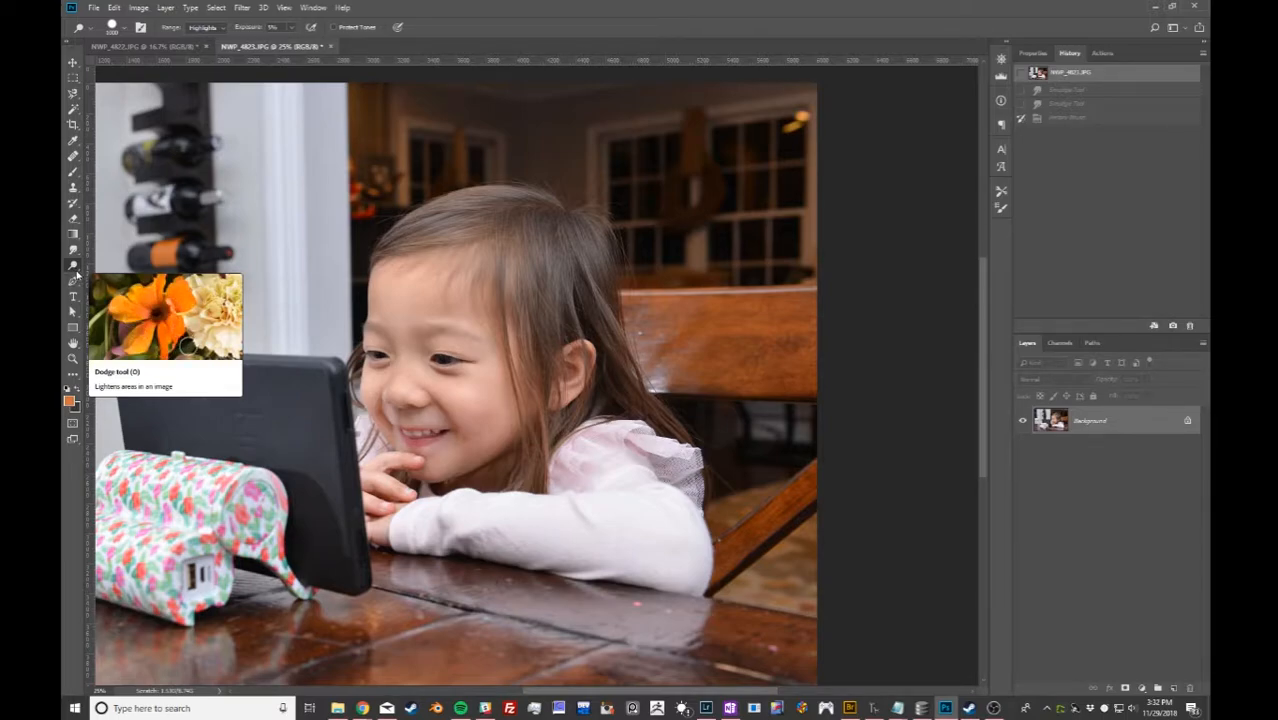
left_click(76, 270)
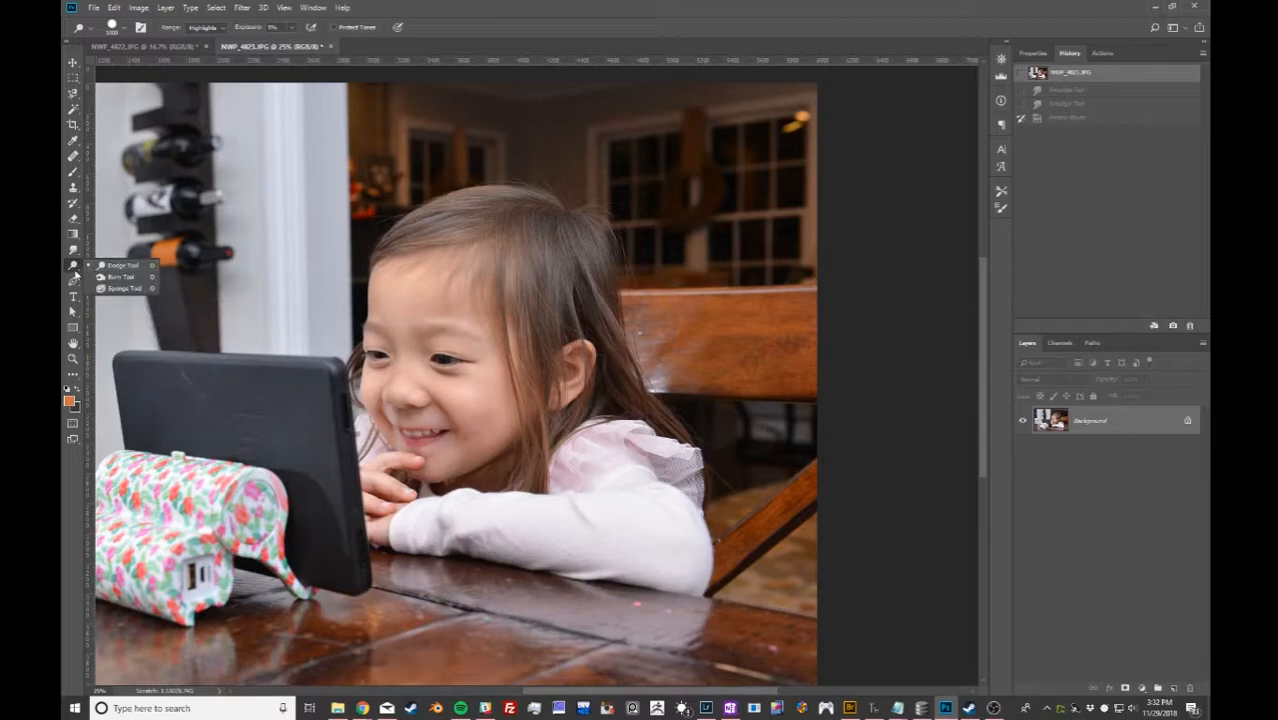
left_click(118, 265)
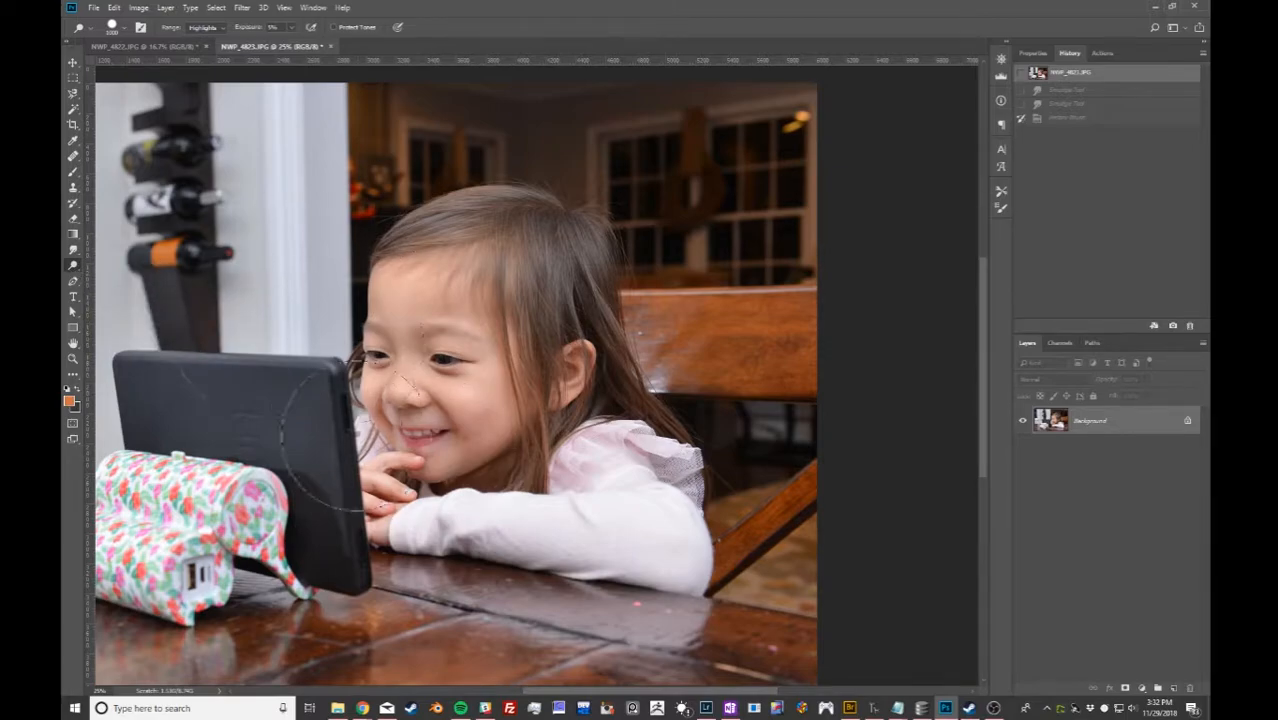
mouse_move(425, 388)
left_mouse_down()
mouse_move(450, 375)
mouse_move(455, 400)
mouse_move(420, 420)
mouse_move(425, 310)
left_mouse_up()
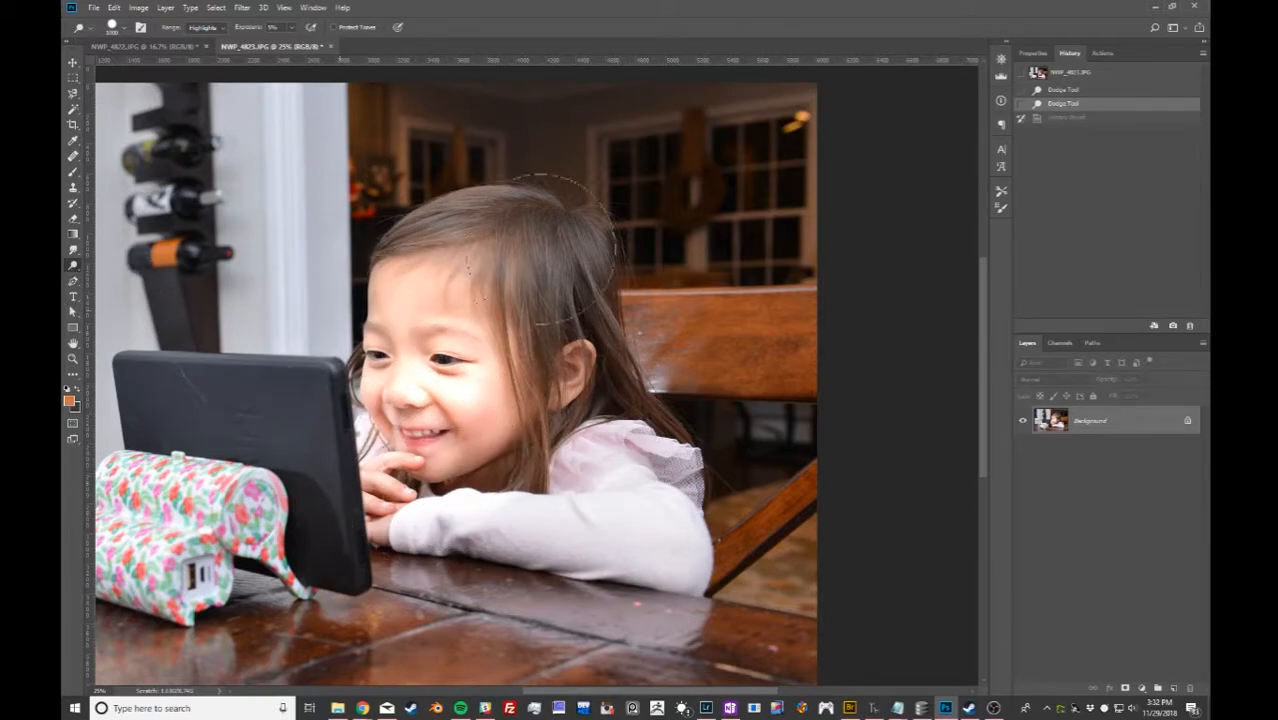
left_click_drag(538, 247, 510, 288)
left_click_drag(628, 250, 575, 300)
left_click_drag(472, 452, 432, 482)
mouse_move(438, 480)
left_mouse_down()
mouse_move(813, 429)
mouse_move(887, 461)
left_mouse_up()
mouse_move(486, 380)
left_mouse_down()
mouse_move(655, 248)
mouse_move(590, 280)
left_mouse_up()
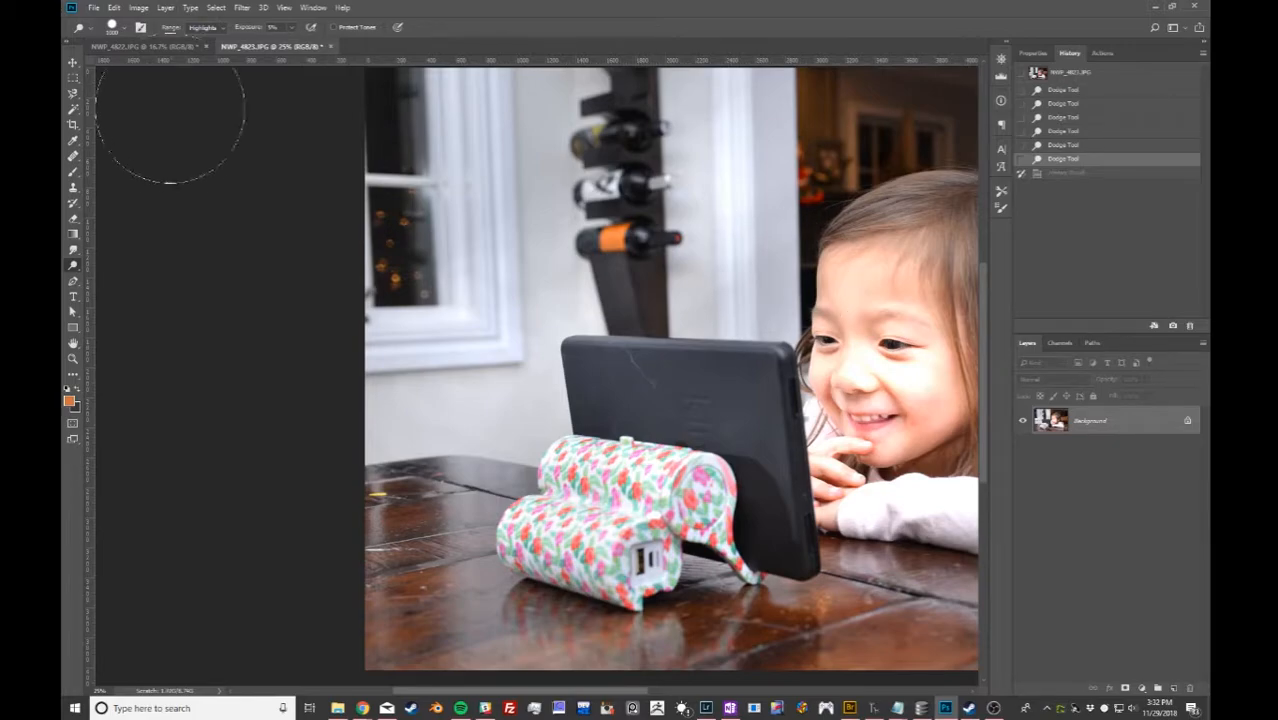
Raise the Dodge exposure to 44%, lighten the wall and the girl's face, and revert the photo to its opened state.
mouse_move(245, 30)
left_mouse_down()
mouse_move(219, 37)
mouse_move(251, 33)
left_mouse_up()
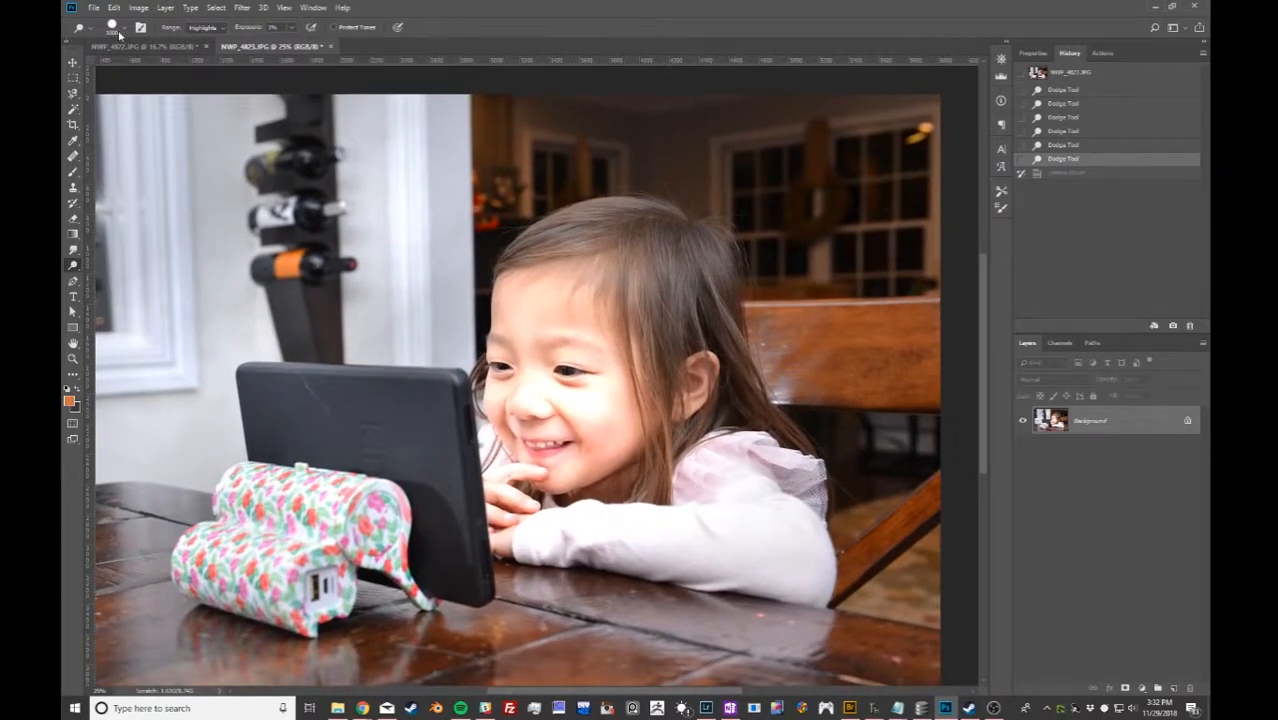
left_click(121, 30)
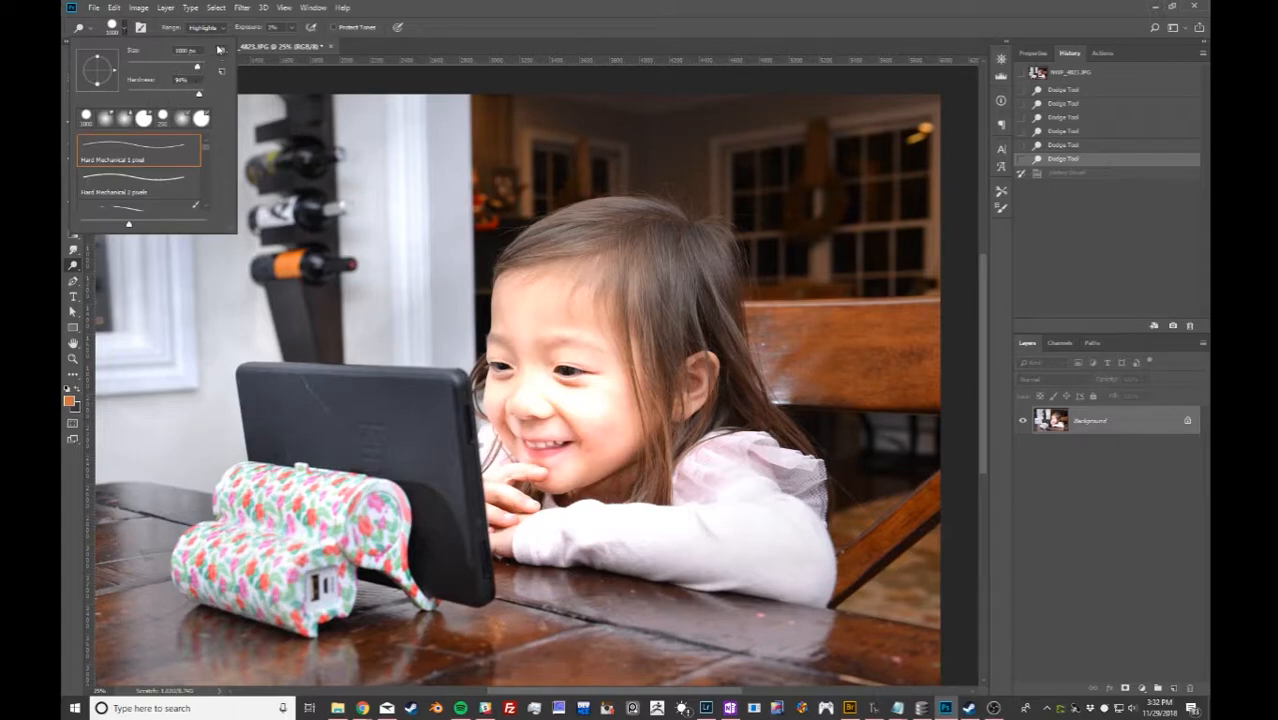
left_click(262, 32)
left_click(263, 33)
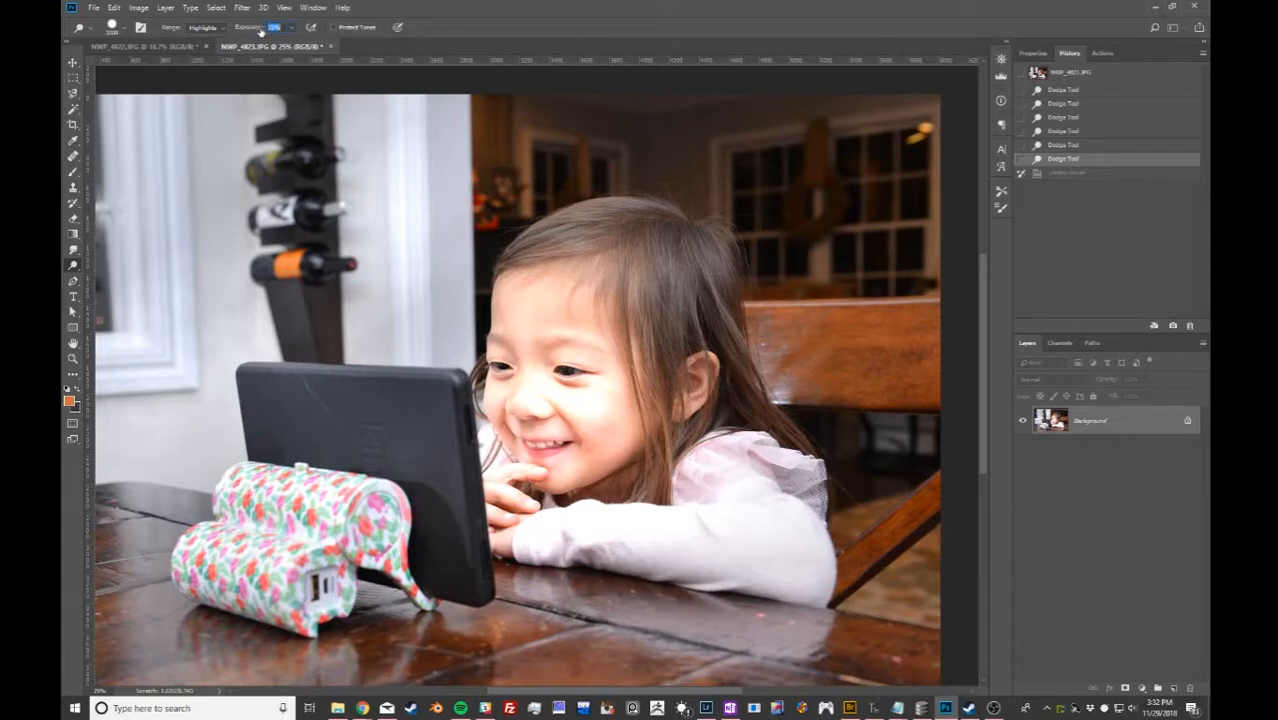
mouse_move(263, 33)
left_mouse_down()
mouse_move(238, 33)
mouse_move(249, 30)
left_mouse_up()
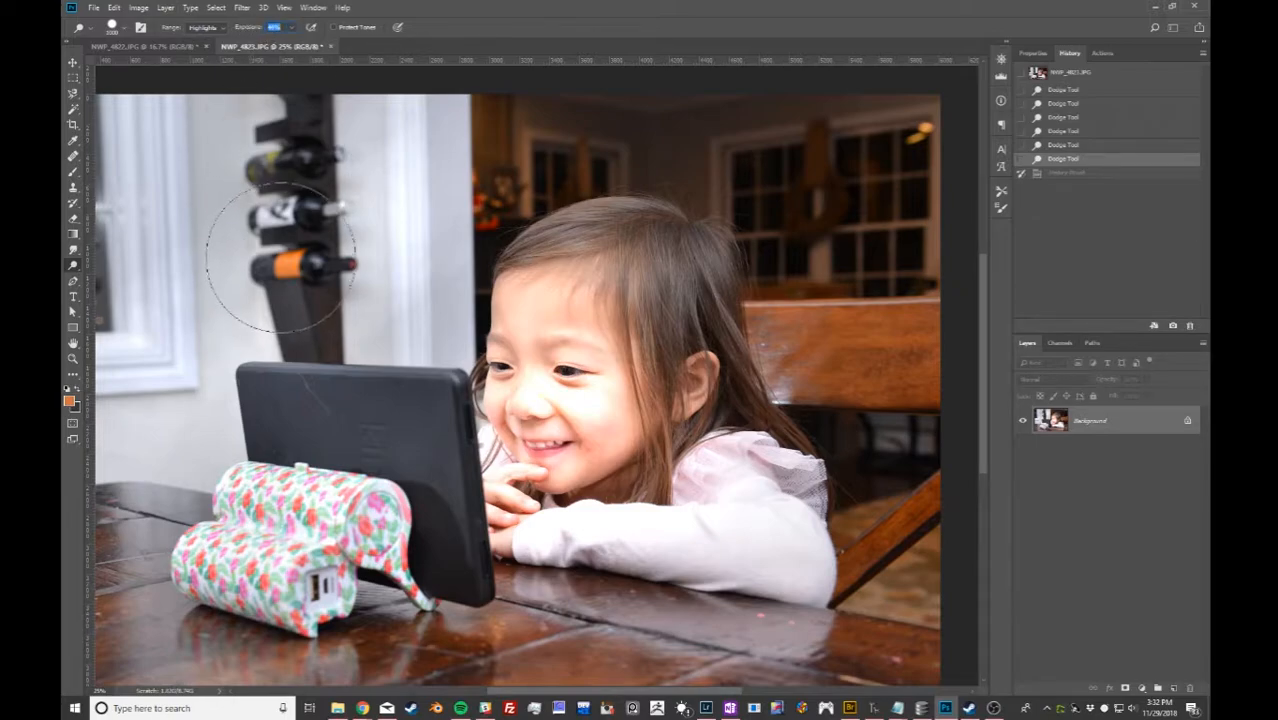
mouse_move(268, 264)
left_mouse_down()
mouse_move(337, 251)
mouse_move(420, 280)
left_mouse_up()
left_click_drag(560, 340, 625, 415)
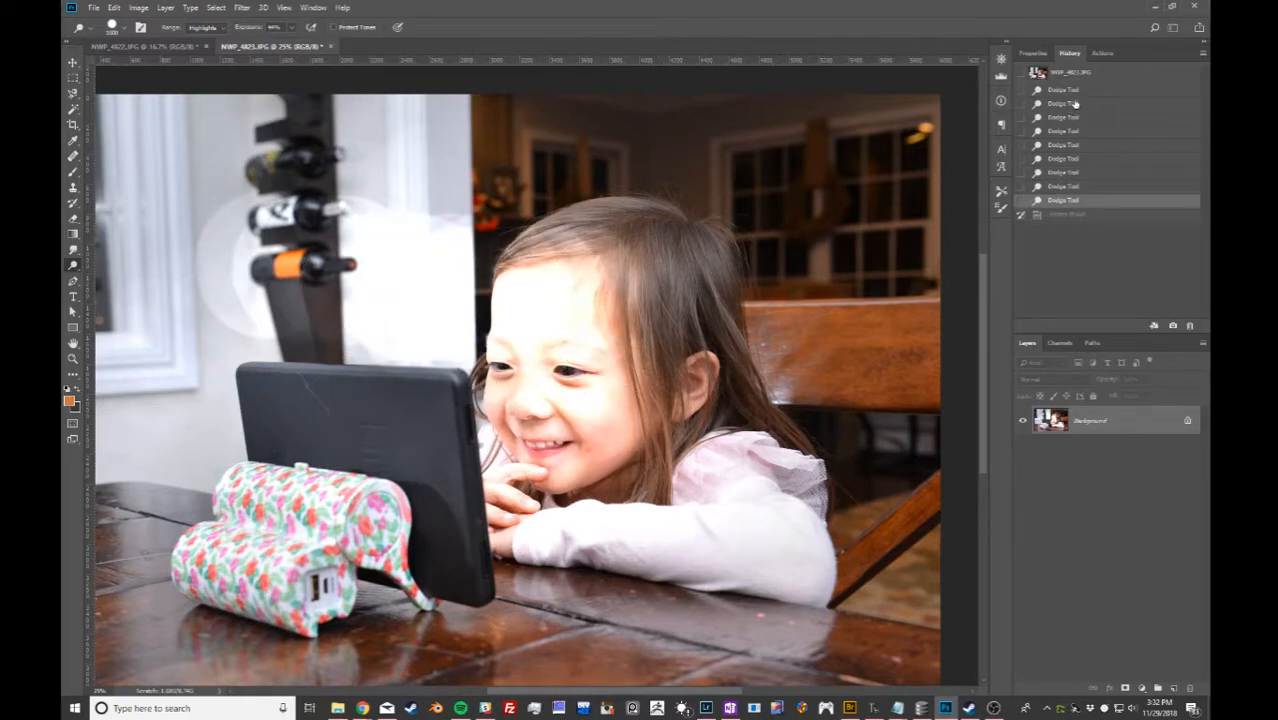
left_click(1096, 77)
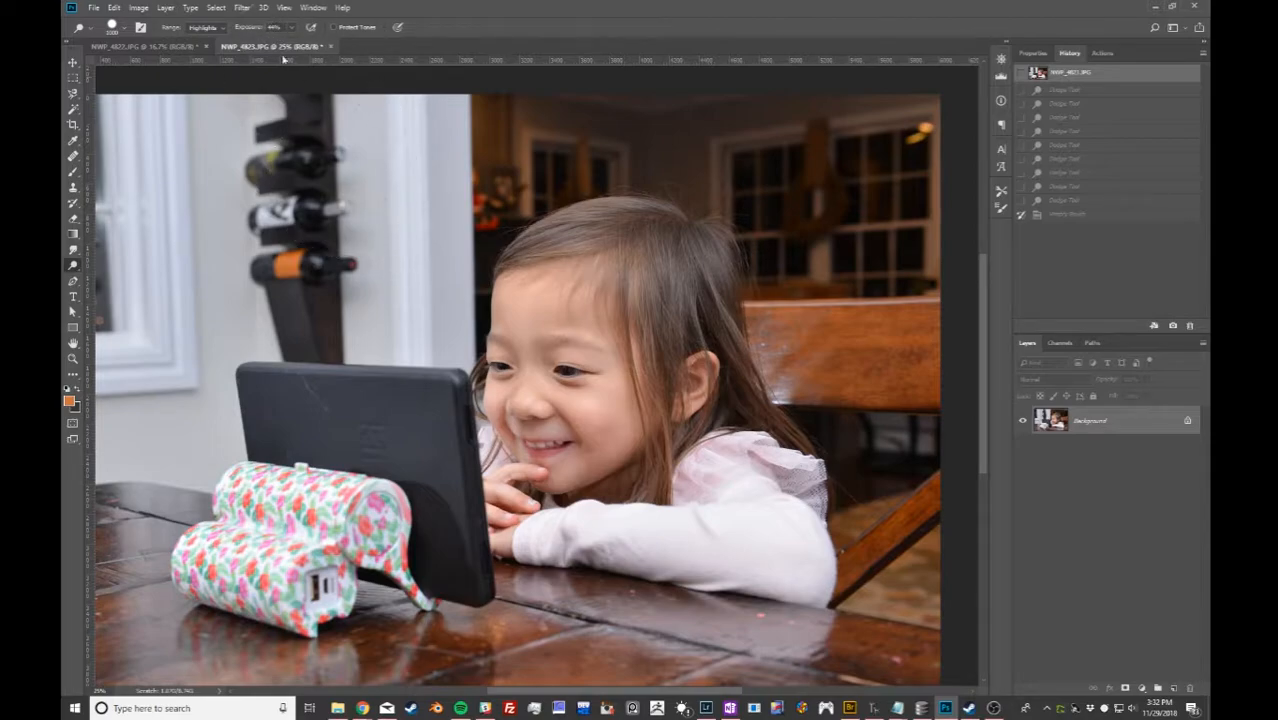
Check the Dodge brush settings and set the tonal range to Shadows.
left_click(120, 27)
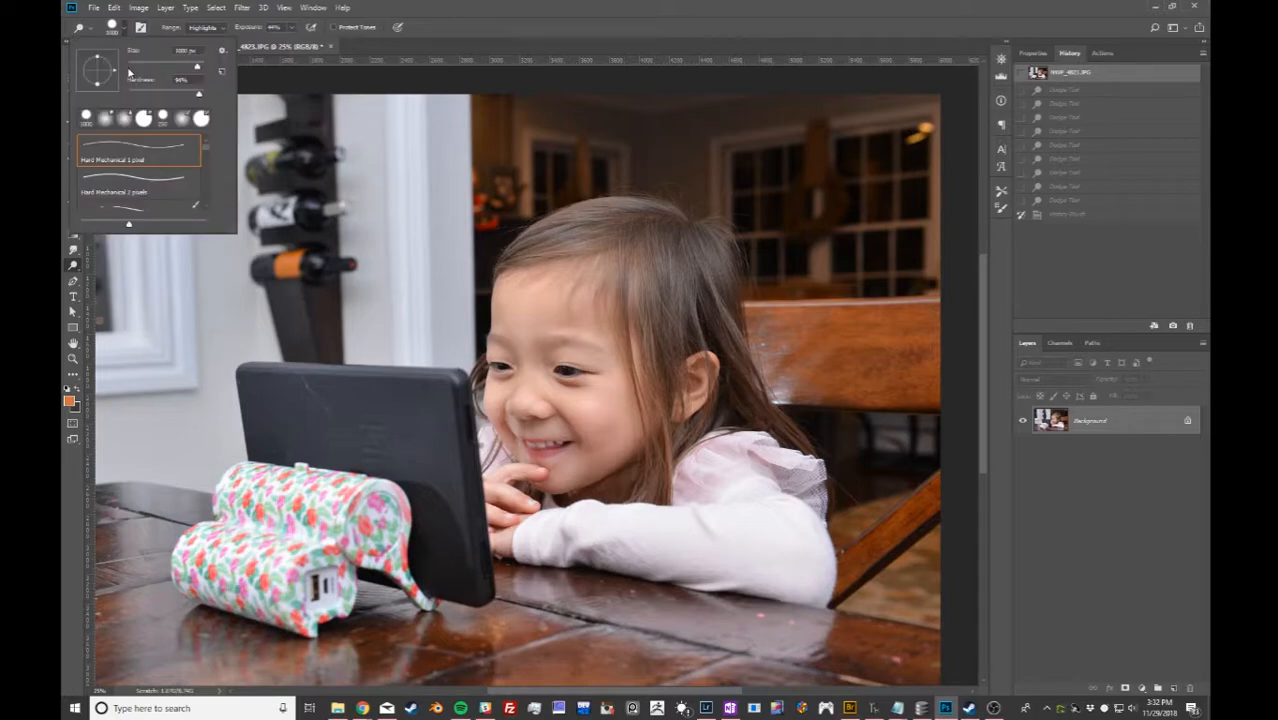
left_click(177, 29)
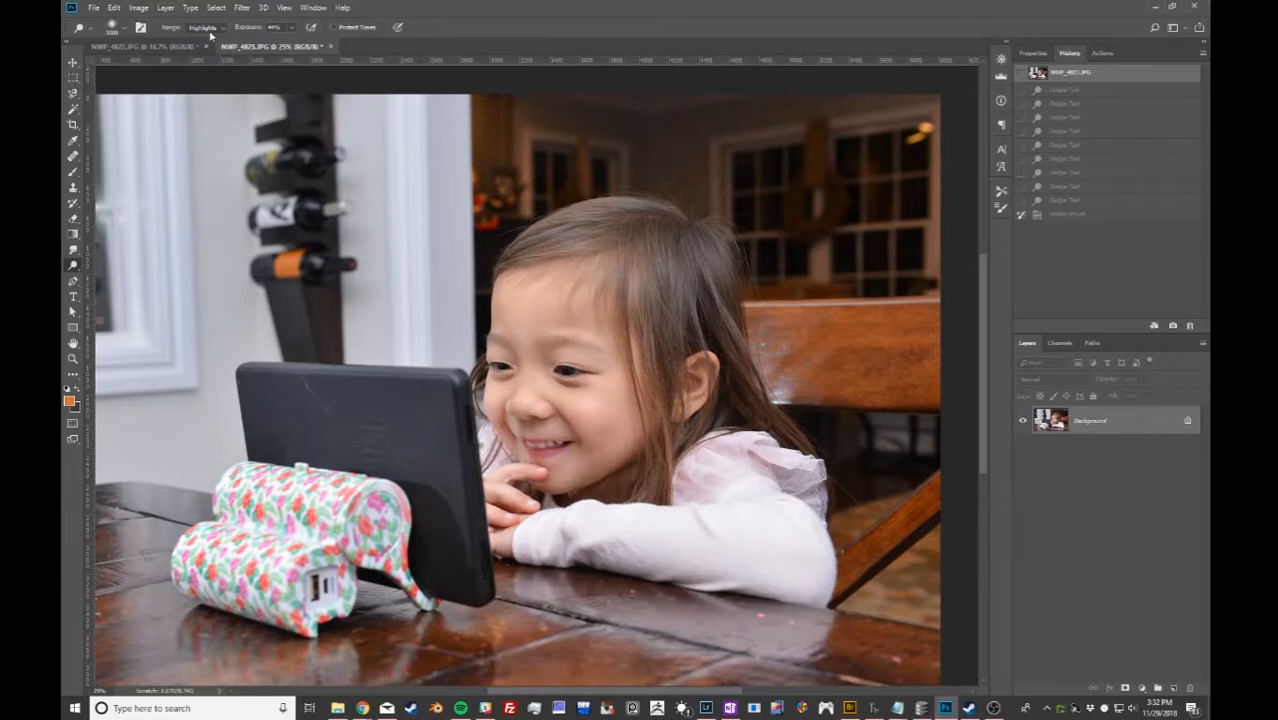
left_click(208, 28)
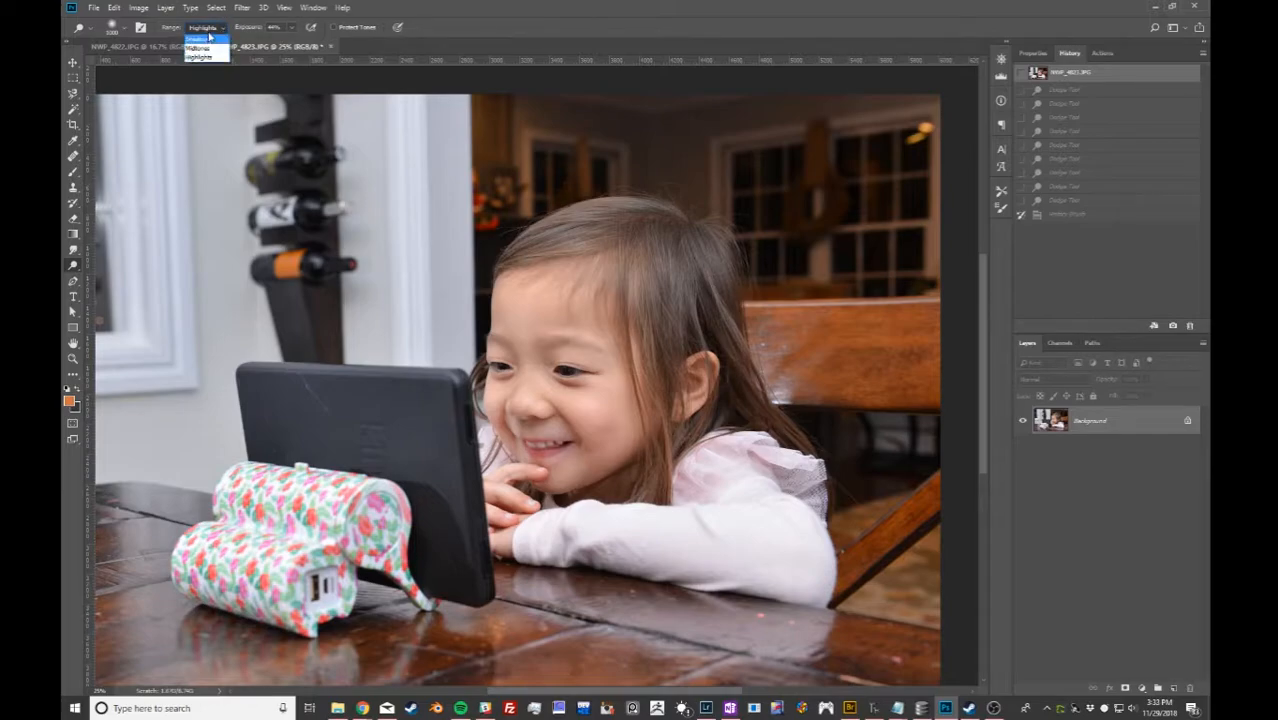
left_click(205, 38)
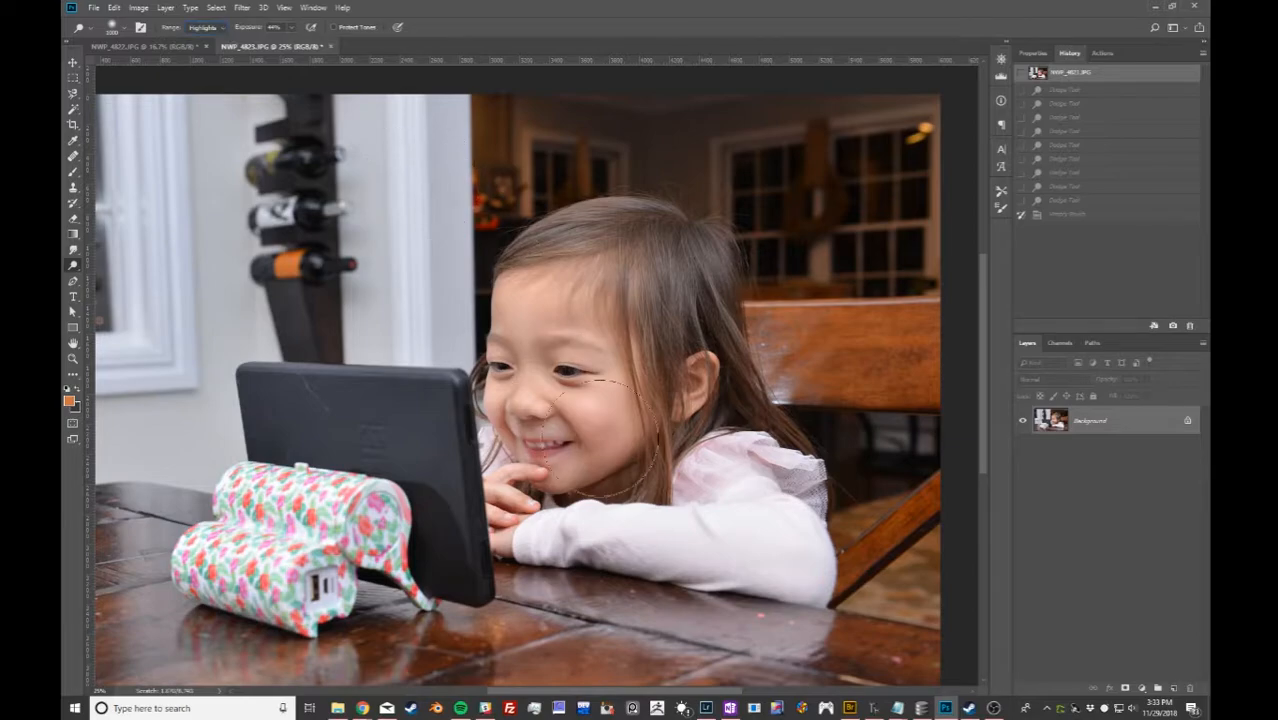
Examine the photo's shadow and highlight areas up close, covering the girl's hair, forehead, ear and face.
left_click_drag(356, 433, 265, 295)
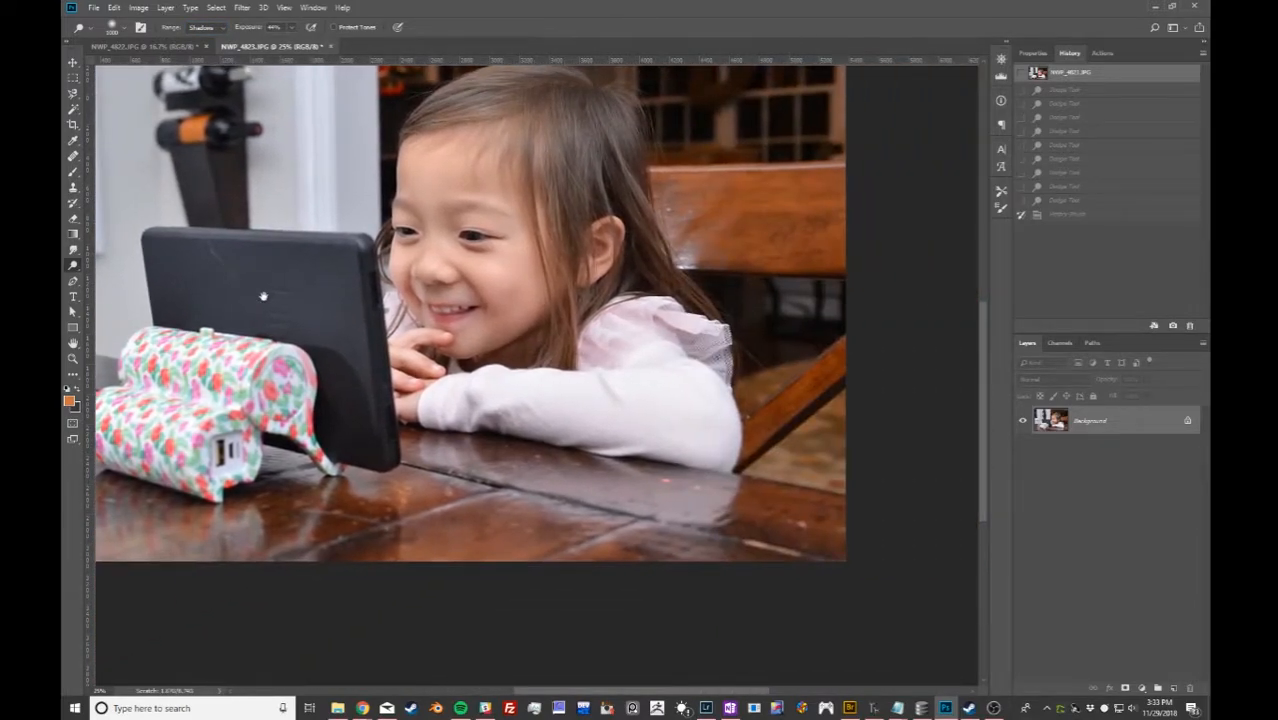
left_click_drag(427, 310, 461, 432)
mouse_move(568, 410)
left_mouse_down()
mouse_move(478, 415)
mouse_move(496, 384)
left_mouse_up()
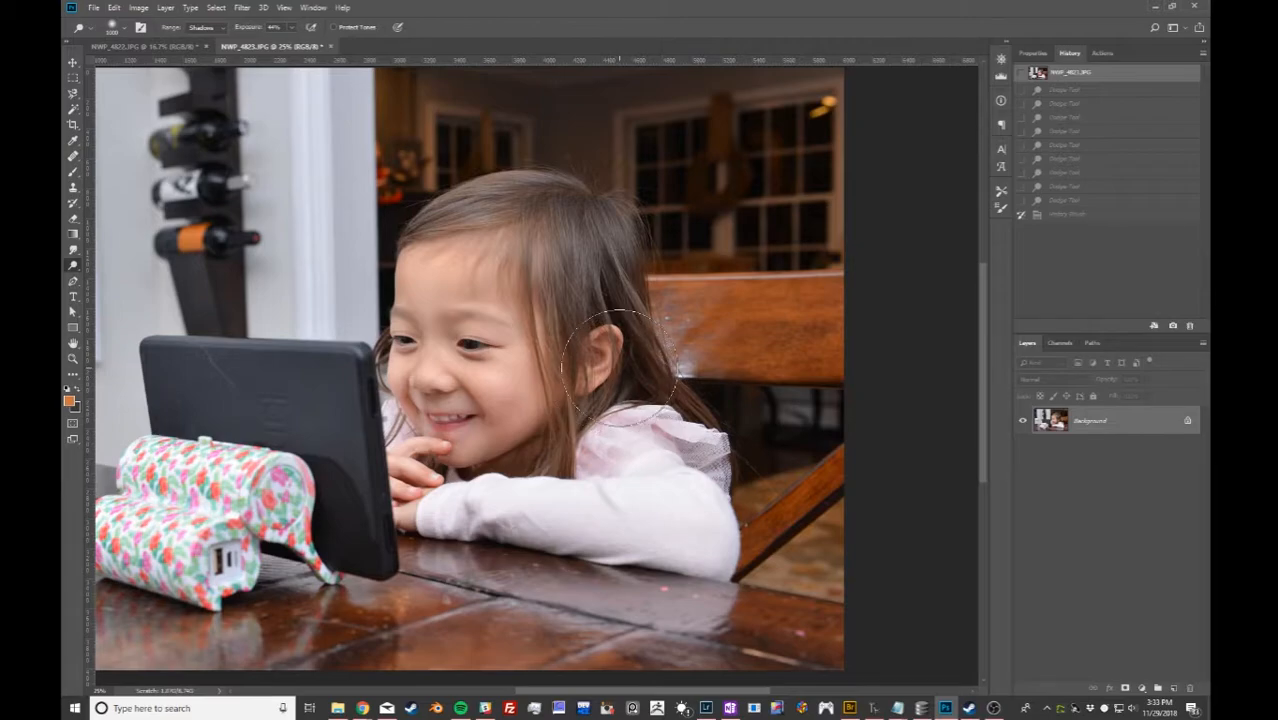
scroll(620, 348, "up", 4)
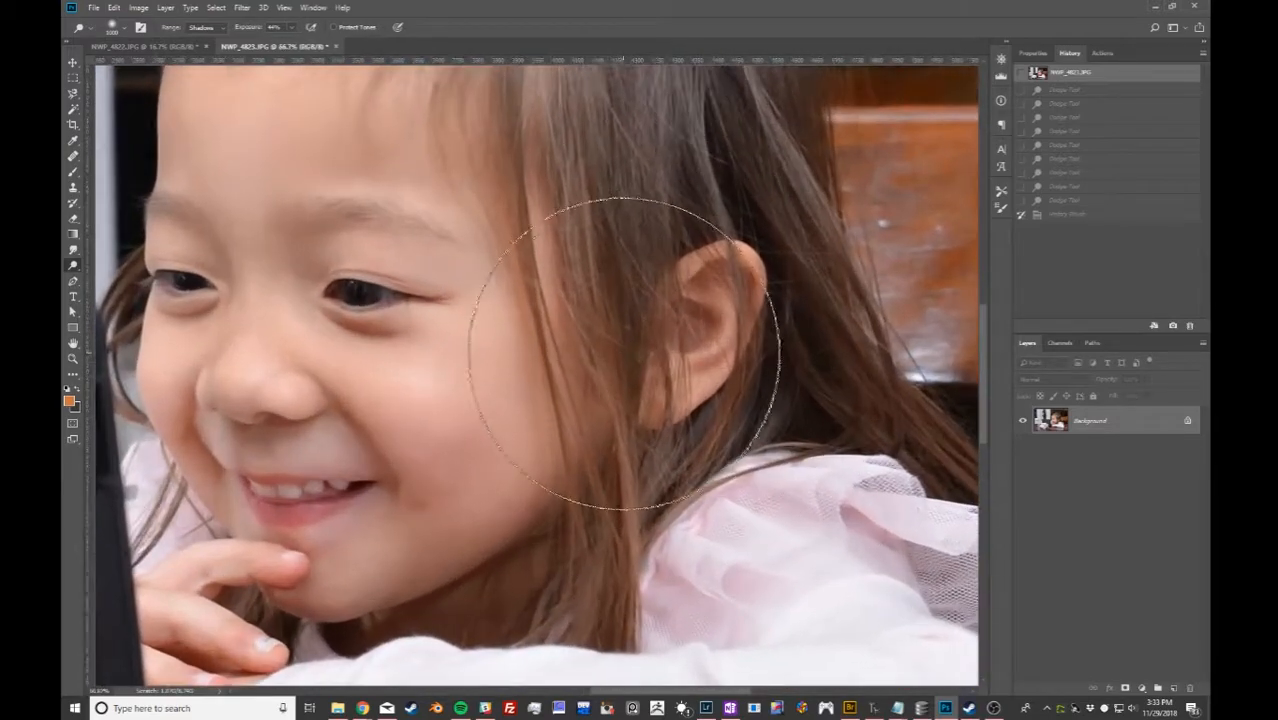
mouse_move(653, 348)
left_mouse_down()
mouse_move(650, 540)
mouse_move(799, 627)
left_mouse_up()
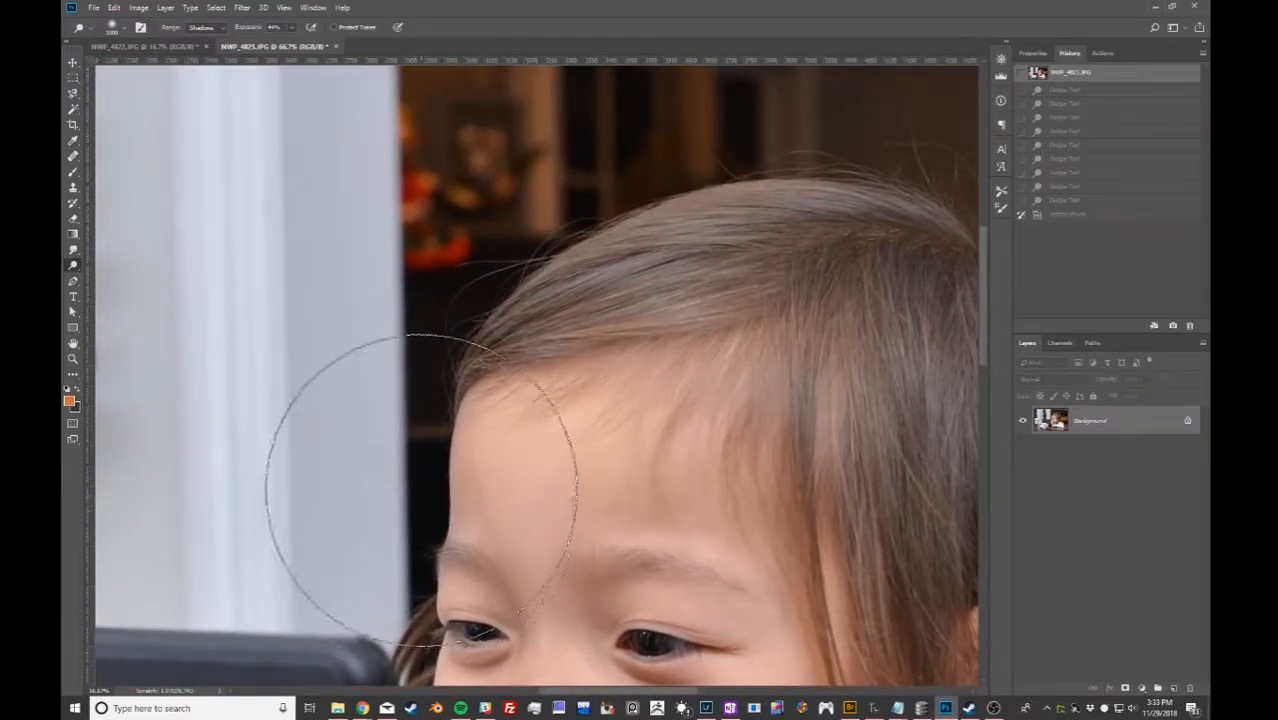
left_click_drag(595, 359, 75, 124)
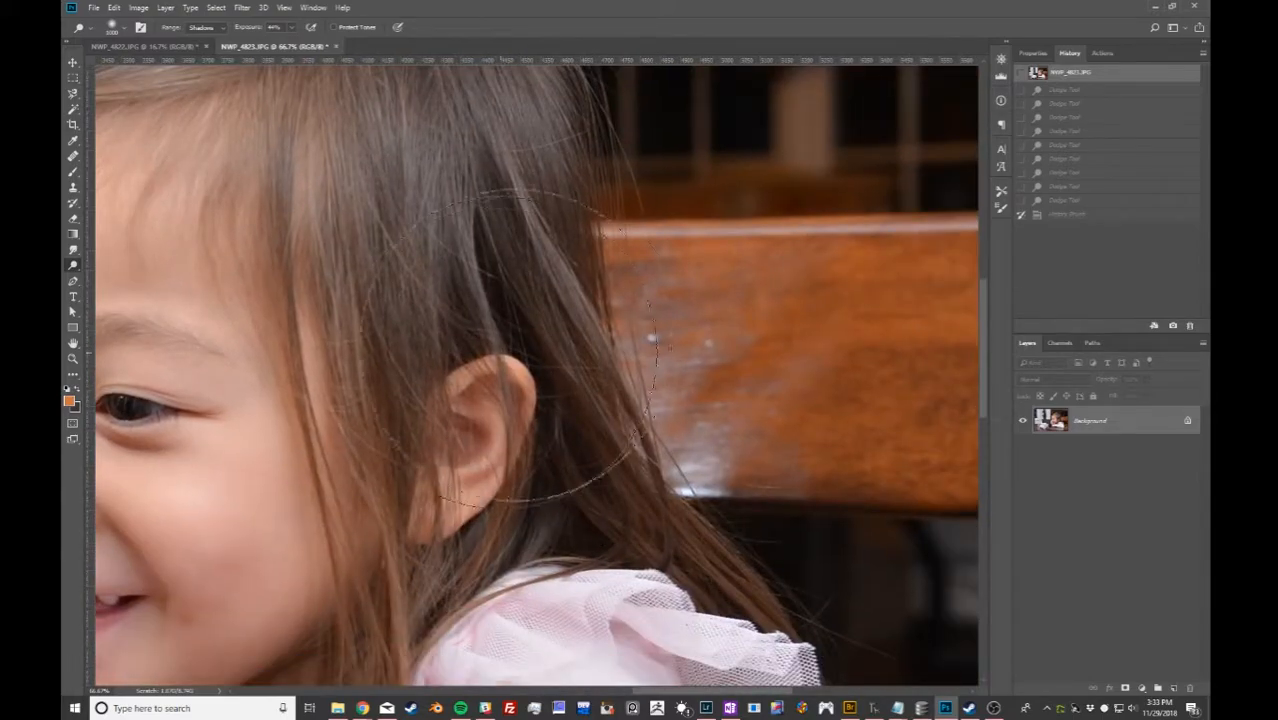
left_click_drag(672, 343, 290, 345)
left_click_drag(476, 85, 468, 492)
left_click_drag(399, 357, 553, 402)
Set the Dodge range to Highlights and lighten bright spots on the girl's face at 44% exposure.
left_click(205, 28)
left_click(205, 30)
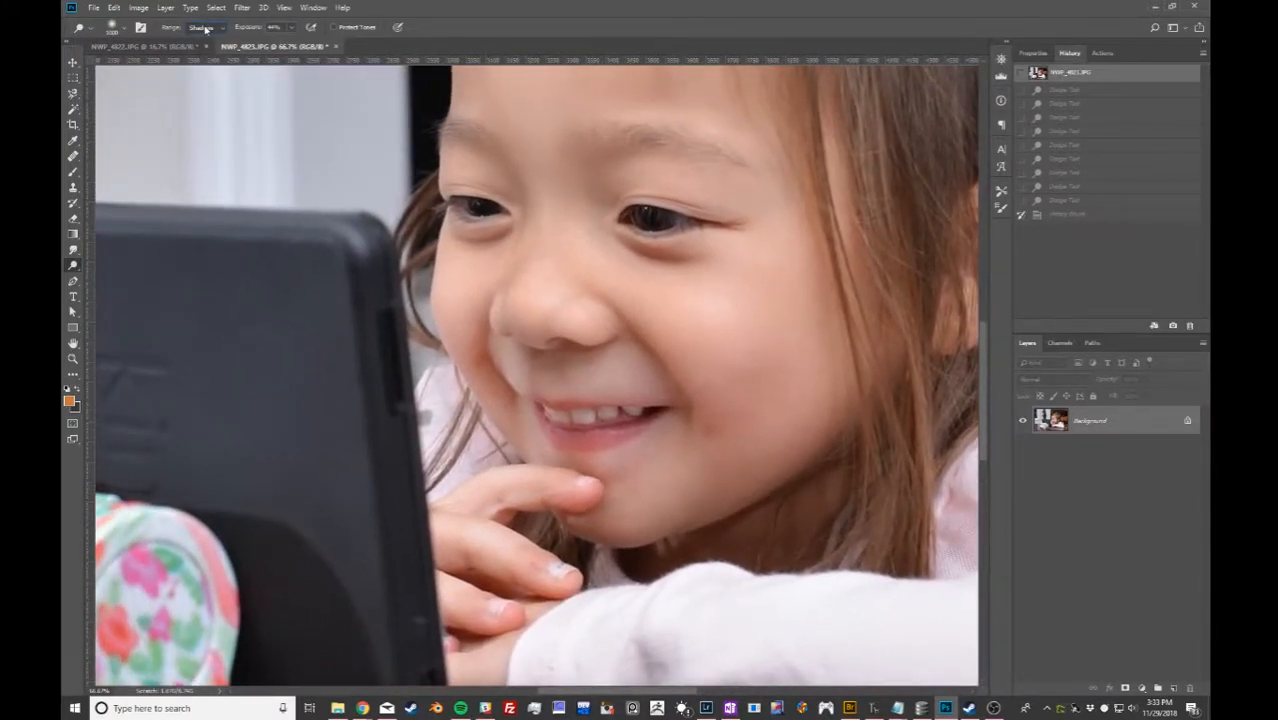
left_click(205, 30)
left_click(205, 55)
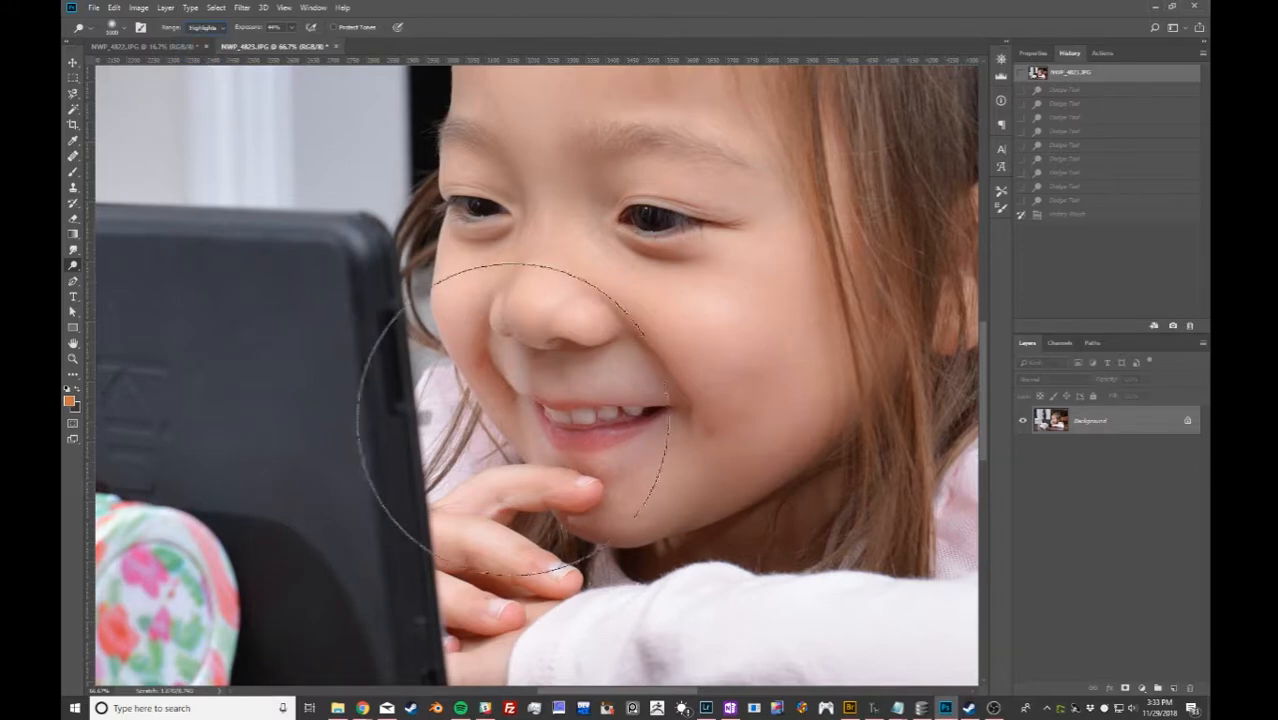
left_click_drag(603, 523, 430, 330)
mouse_move(513, 448)
left_mouse_down()
mouse_move(673, 428)
mouse_move(722, 394)
mouse_move(374, 511)
left_mouse_up()
left_click_drag(255, 270, 485, 428)
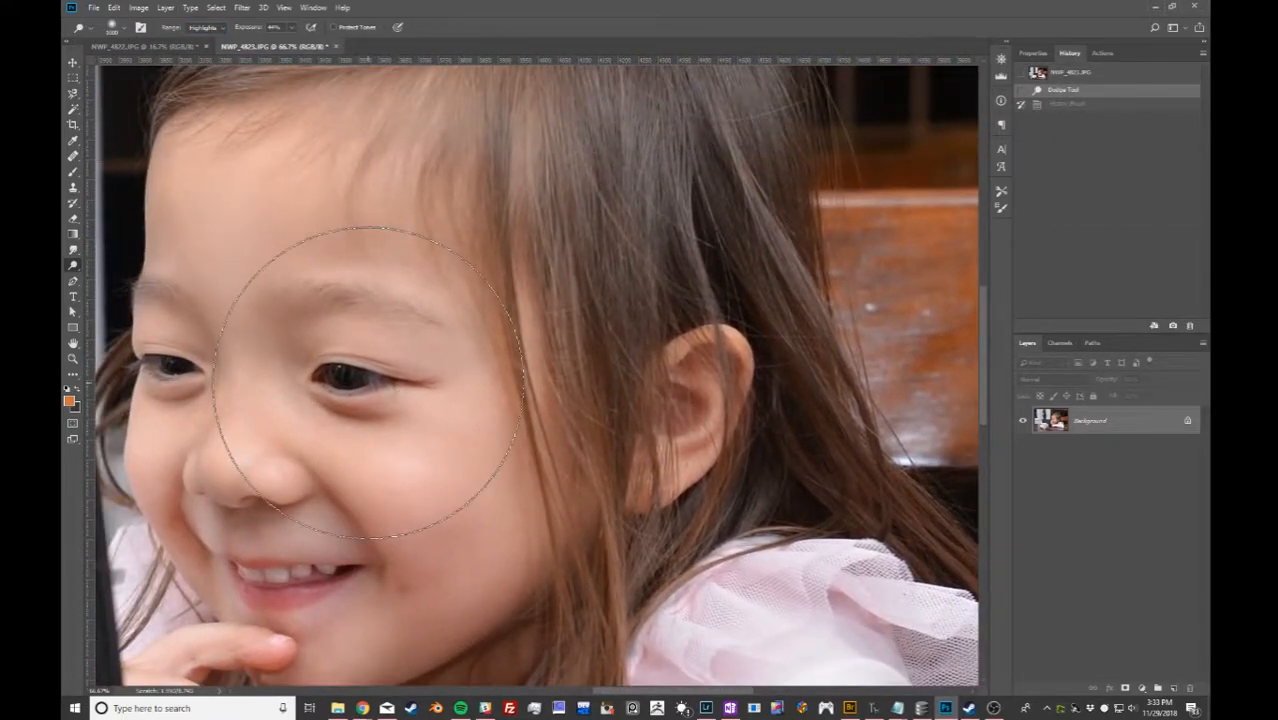
left_click(363, 383)
left_click_drag(724, 350, 163, 322)
mouse_move(383, 397)
left_mouse_down()
mouse_move(445, 330)
mouse_move(480, 355)
left_mouse_up()
left_click_drag(154, 304, 277, 347)
key("ctrl+0")
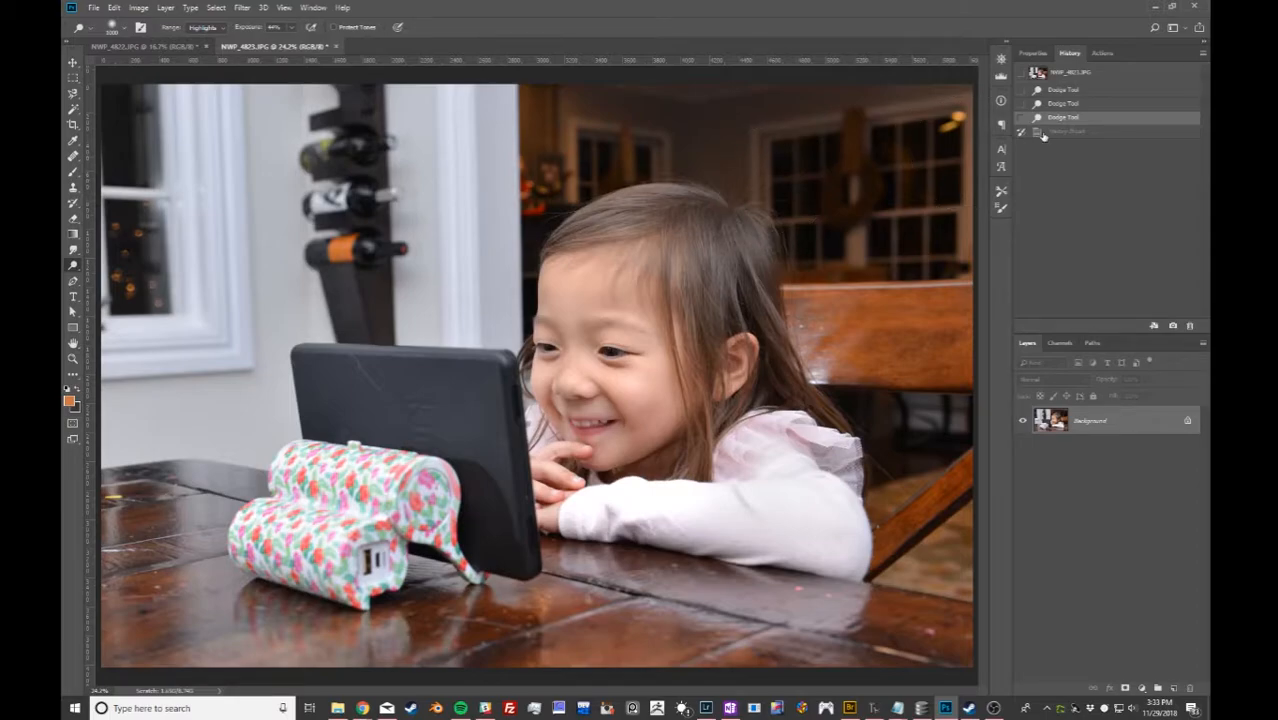
Revert to the opened photo, try dodging the white window frame's highlights, and return to the opened state.
left_click(1050, 74)
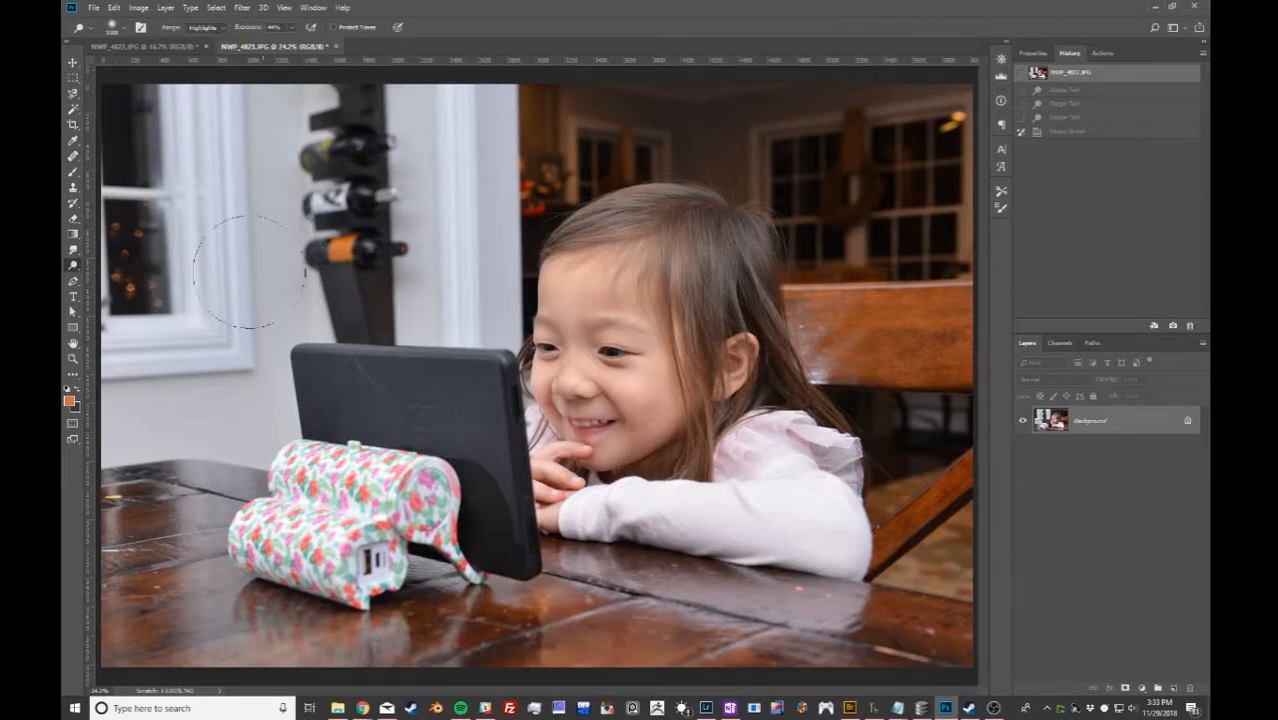
left_click_drag(216, 343, 222, 100)
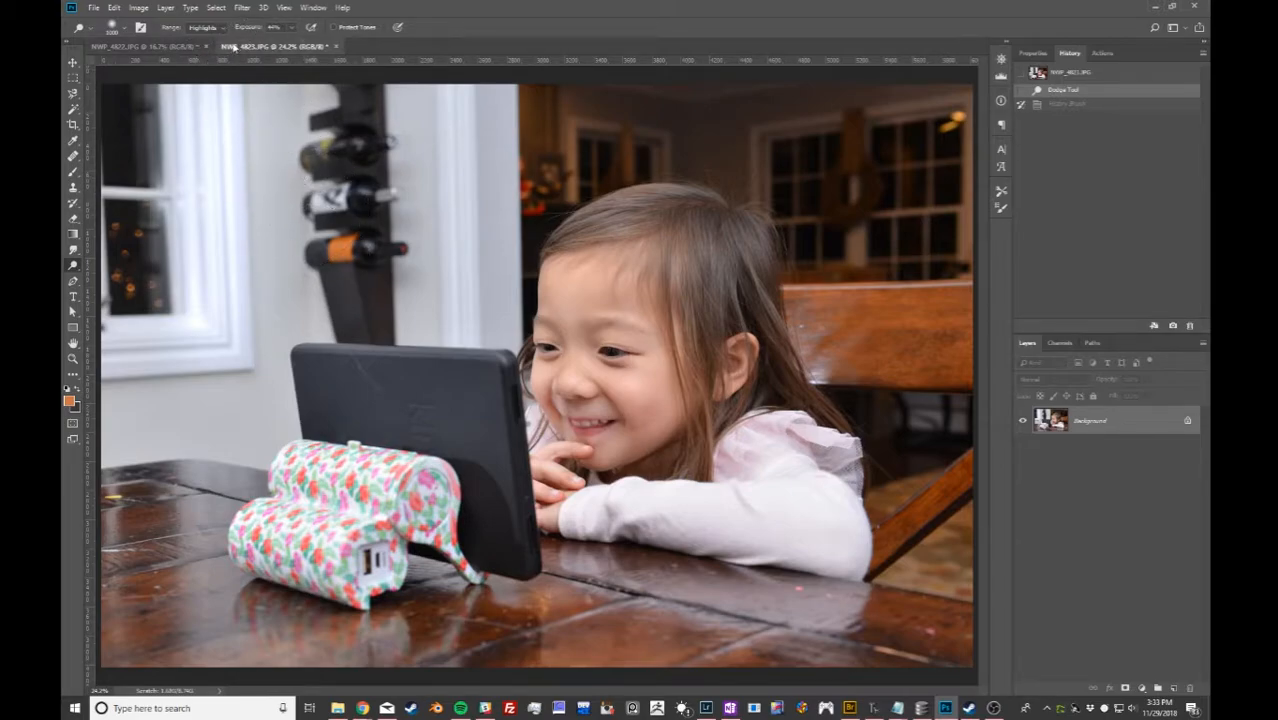
left_click(1114, 74)
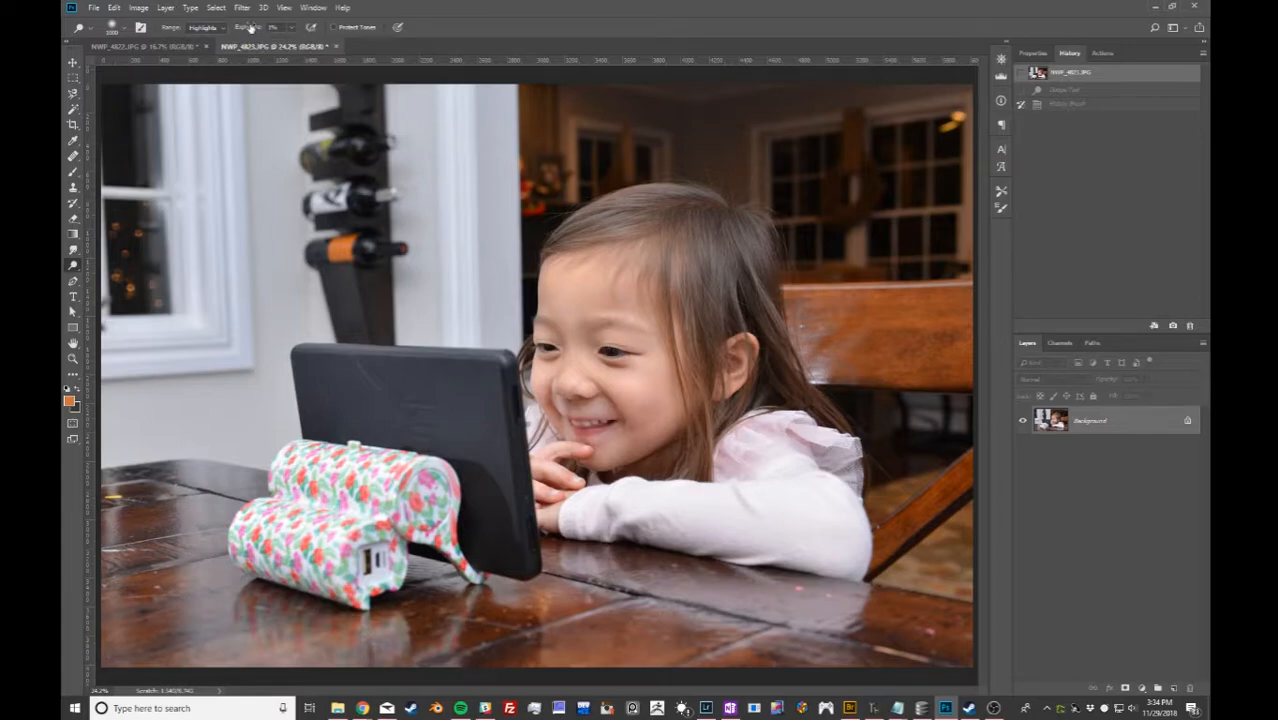
Build up brighter highlights on the window frame and around the wine rack with Dodge strokes at 4% exposure.
mouse_move(205, 140)
left_mouse_down()
mouse_move(210, 150)
mouse_move(220, 135)
mouse_move(205, 165)
mouse_move(214, 214)
mouse_move(228, 190)
mouse_move(240, 218)
mouse_move(220, 220)
mouse_move(203, 365)
mouse_move(205, 345)
left_mouse_up()
left_click_drag(234, 223, 218, 300)
mouse_move(340, 160)
left_mouse_down()
mouse_move(325, 188)
mouse_move(409, 191)
mouse_move(320, 219)
mouse_move(434, 199)
mouse_move(391, 180)
mouse_move(303, 213)
mouse_move(331, 229)
mouse_move(366, 205)
mouse_move(317, 237)
mouse_move(377, 207)
mouse_move(339, 290)
mouse_move(314, 160)
mouse_move(371, 277)
mouse_move(345, 195)
mouse_move(293, 172)
mouse_move(339, 230)
mouse_move(334, 212)
mouse_move(310, 276)
left_mouse_up()
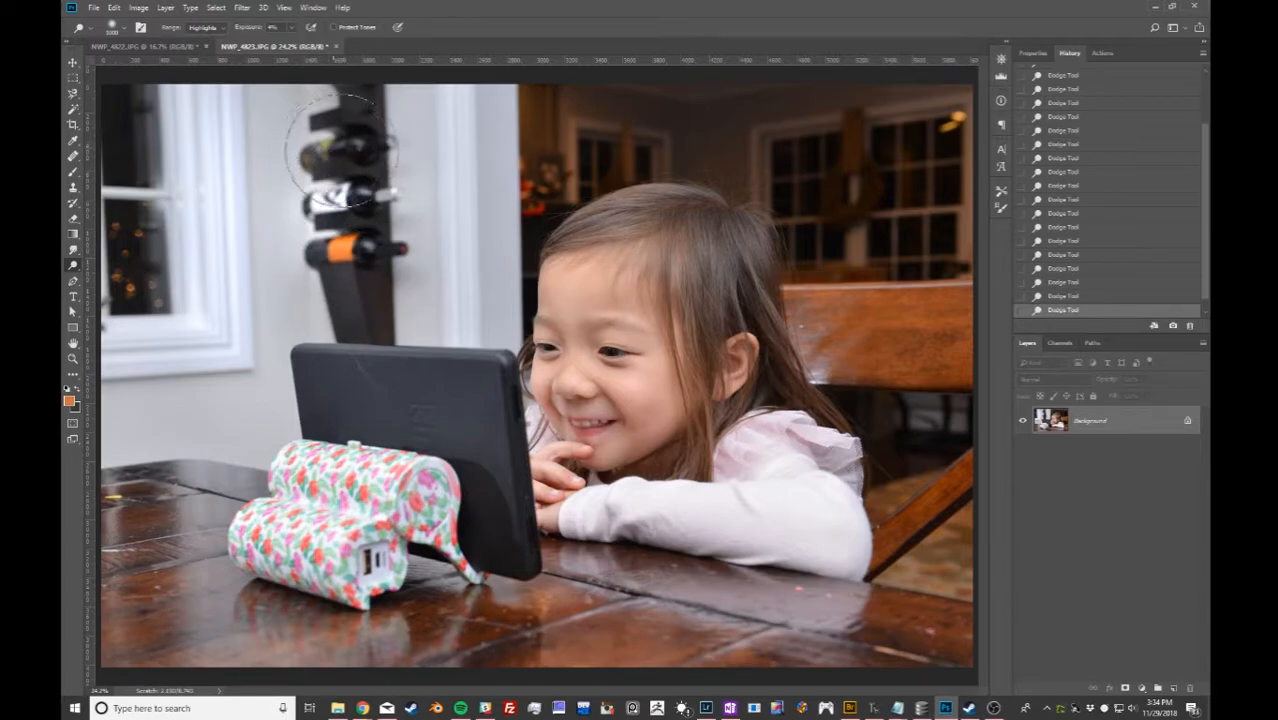
Lighten the wine bottles on the rack with the Dodge tool, using the Midtones range at 22% exposure.
left_click(213, 27)
left_click(218, 46)
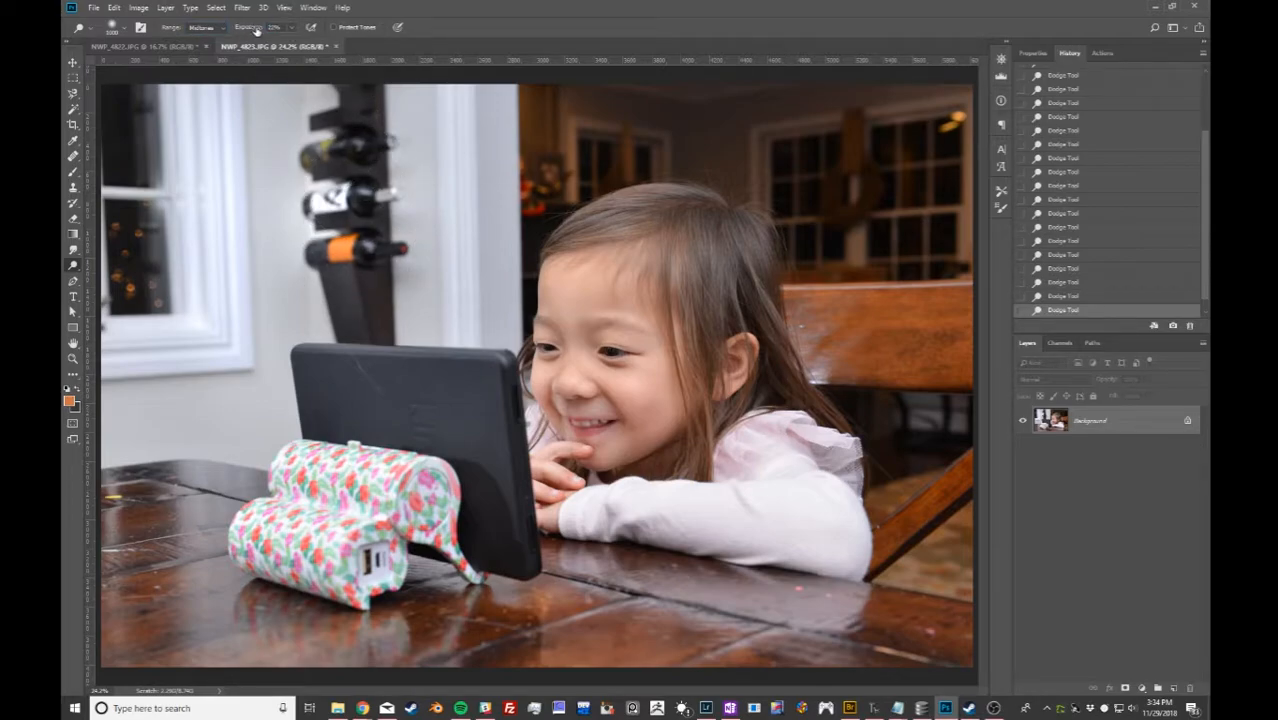
mouse_move(357, 175)
left_mouse_down()
mouse_move(364, 220)
mouse_move(366, 188)
mouse_move(345, 182)
left_mouse_up()
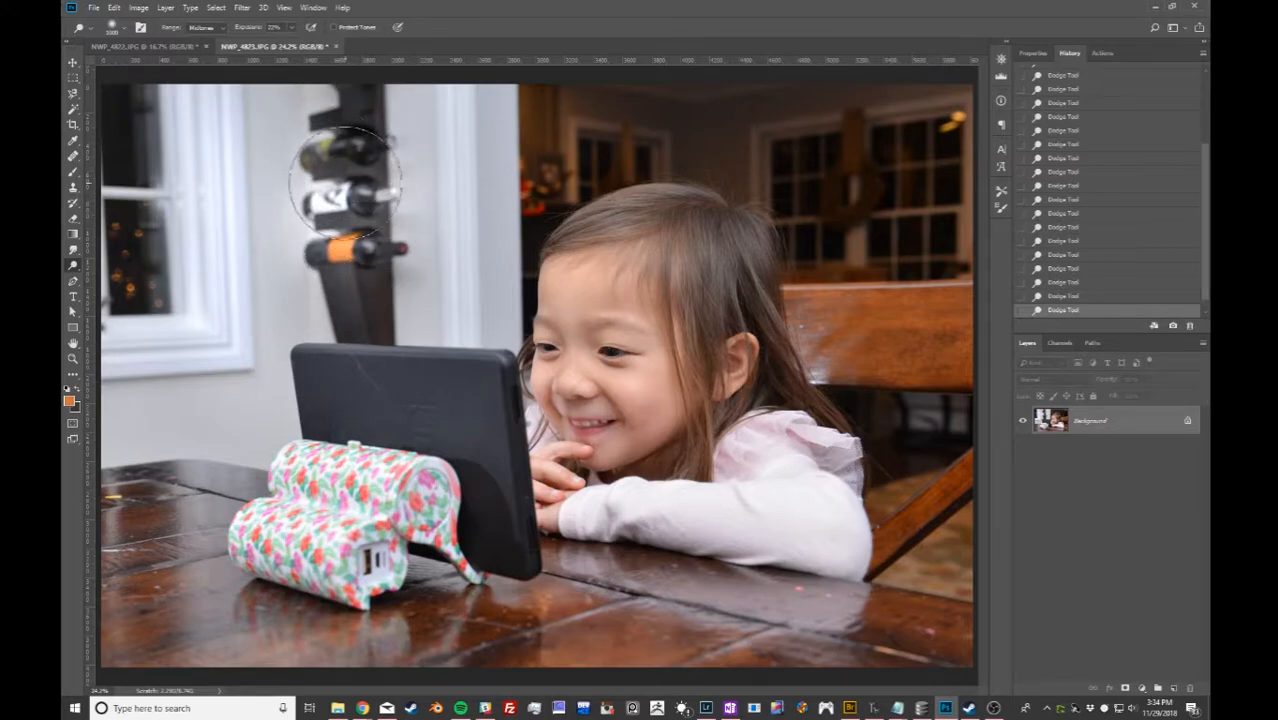
Set the Dodge range to Shadows and return the photo to its opened state.
left_click(218, 29)
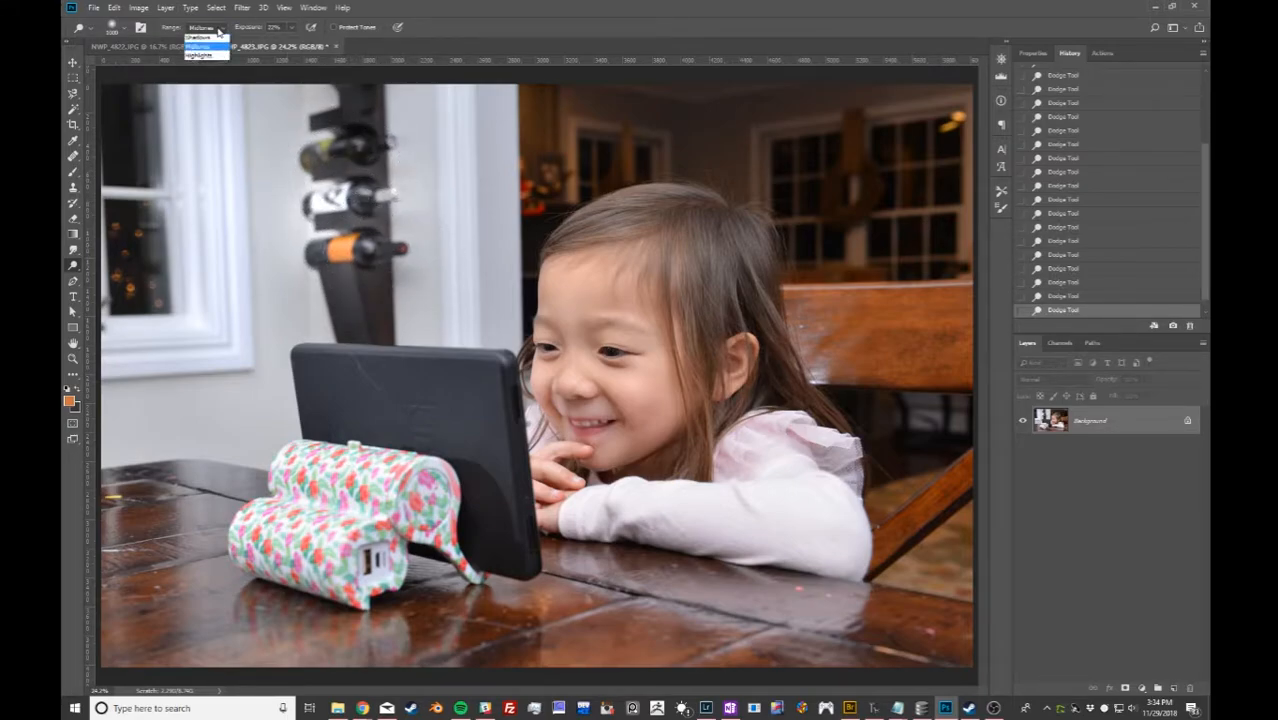
left_click(217, 40)
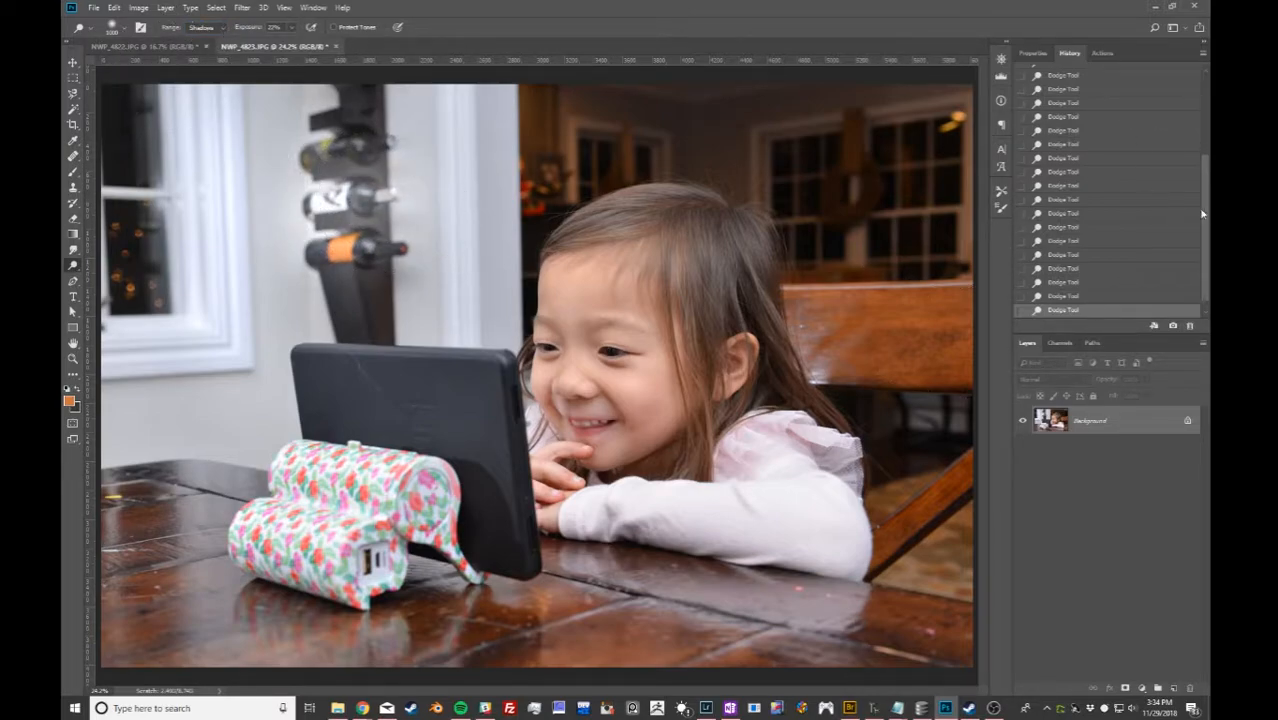
scroll(1077, 206, "up", 5)
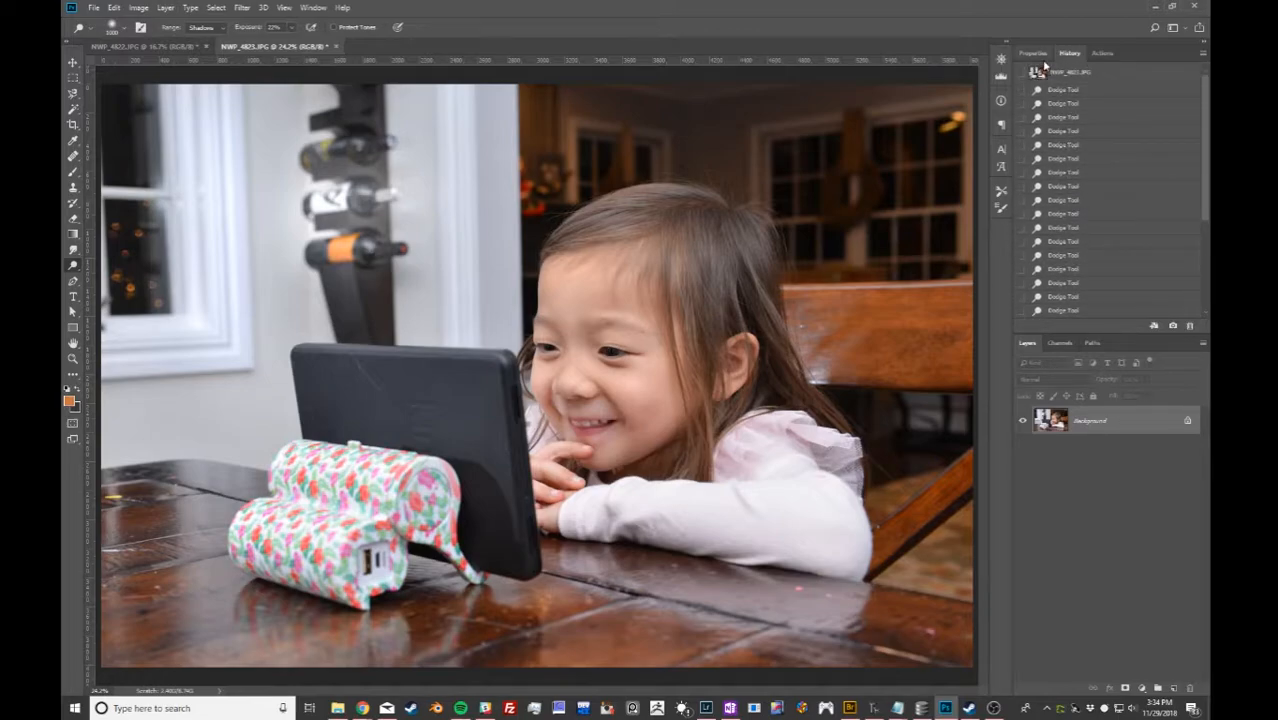
left_click(1084, 76)
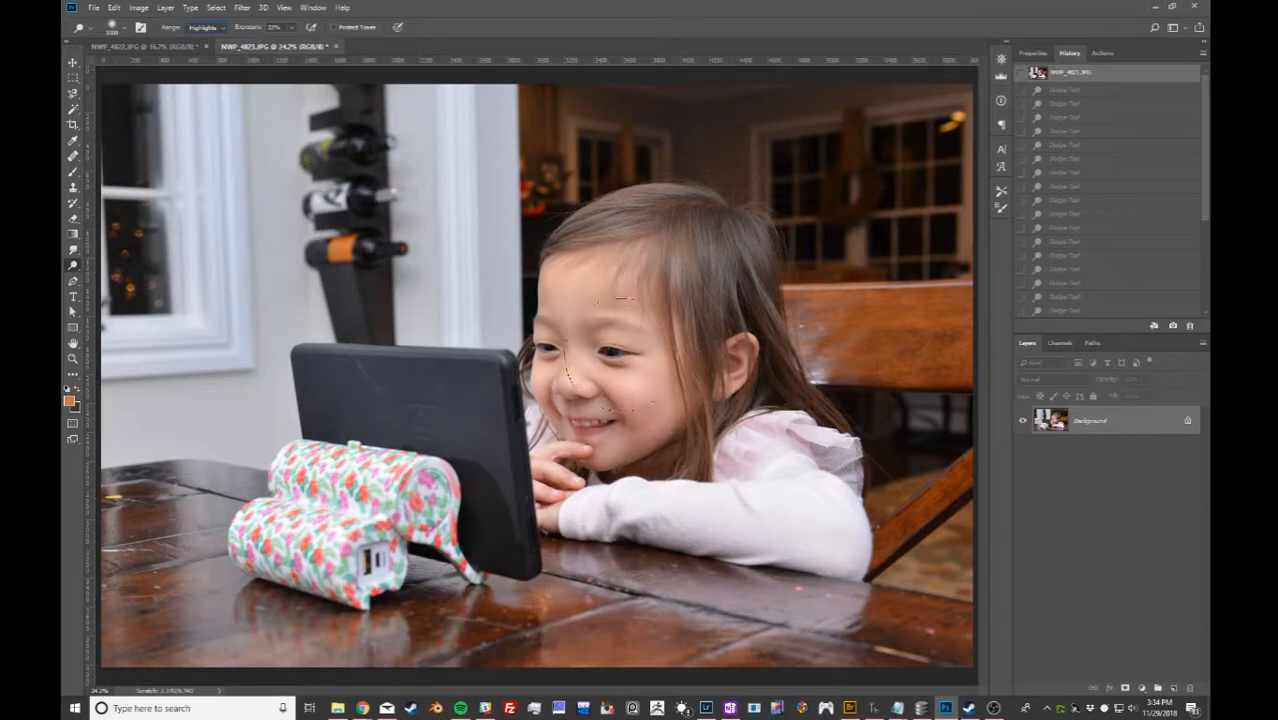
Try lightening the highlights on the girl's face with the Dodge tool at 22% exposure and undo the last stroke.
left_click(599, 347)
left_click_drag(591, 345, 592, 408)
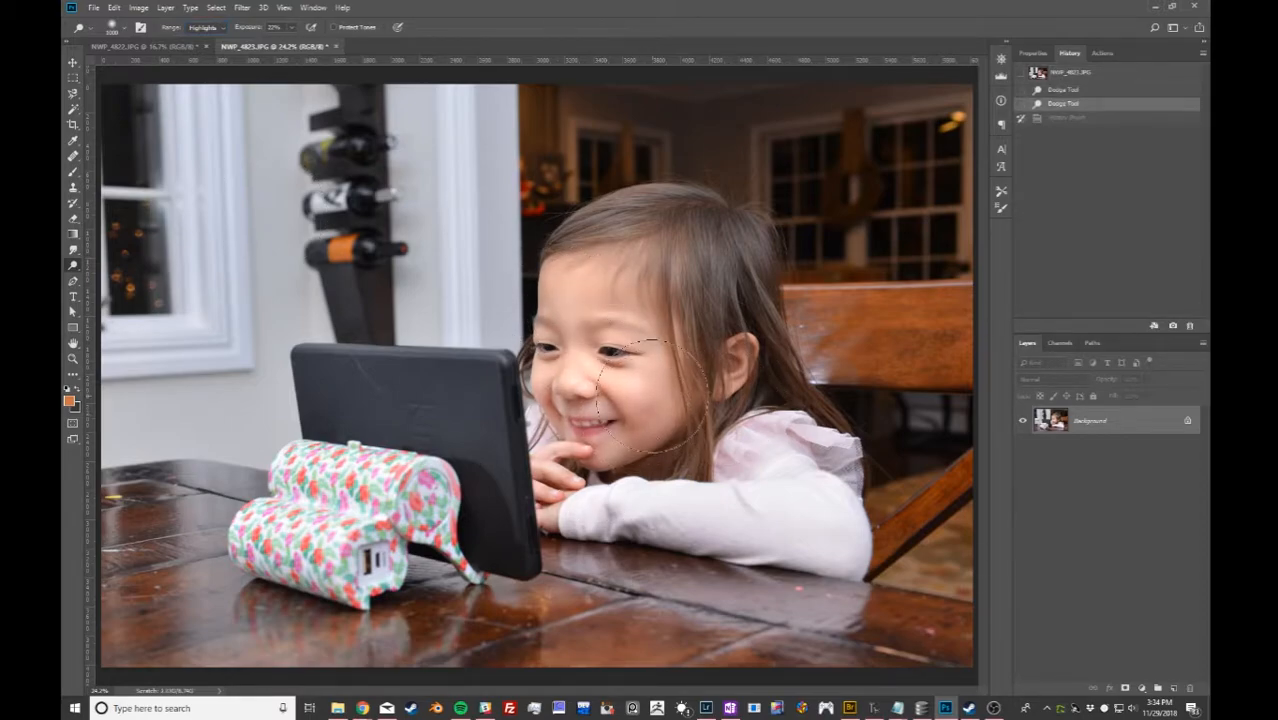
key("ctrl+z")
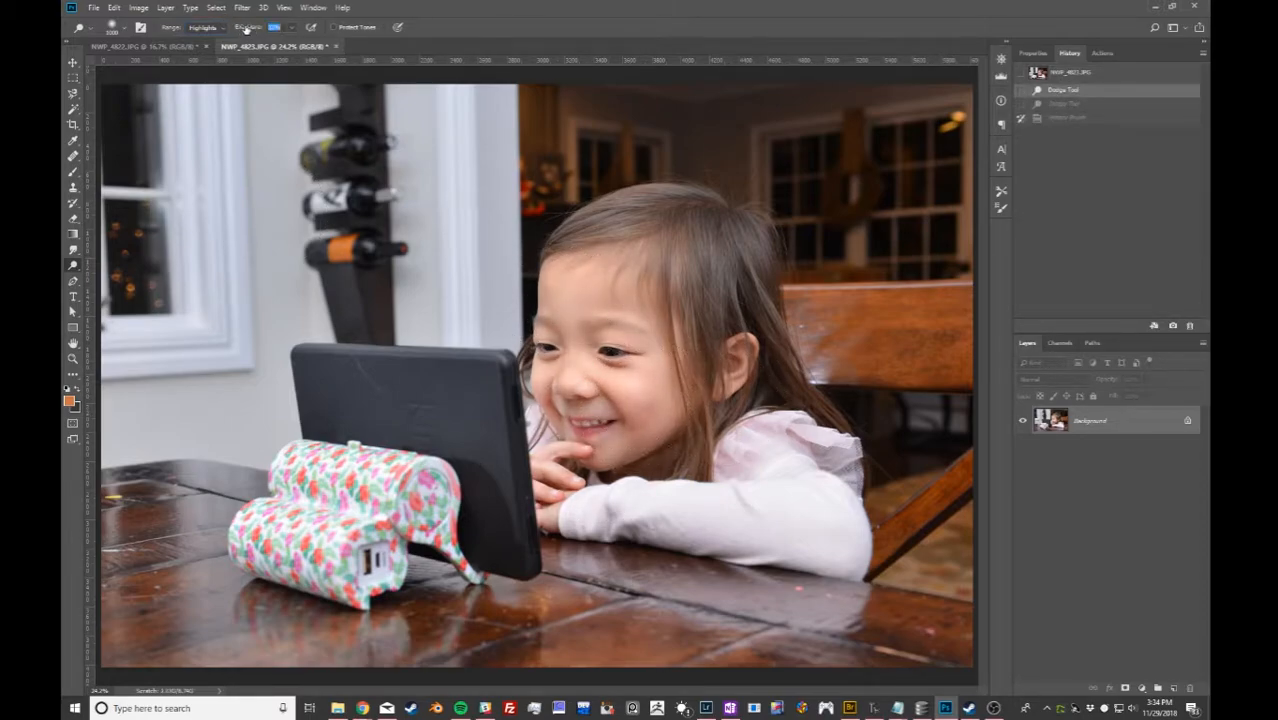
Try lightening the highlights on the girl's face, her sleeve and the white trim with the Dodge tool at 12% exposure.
left_click_drag(592, 345, 592, 400)
mouse_move(629, 489)
left_mouse_down()
mouse_move(644, 518)
mouse_move(655, 512)
mouse_move(660, 468)
left_mouse_up()
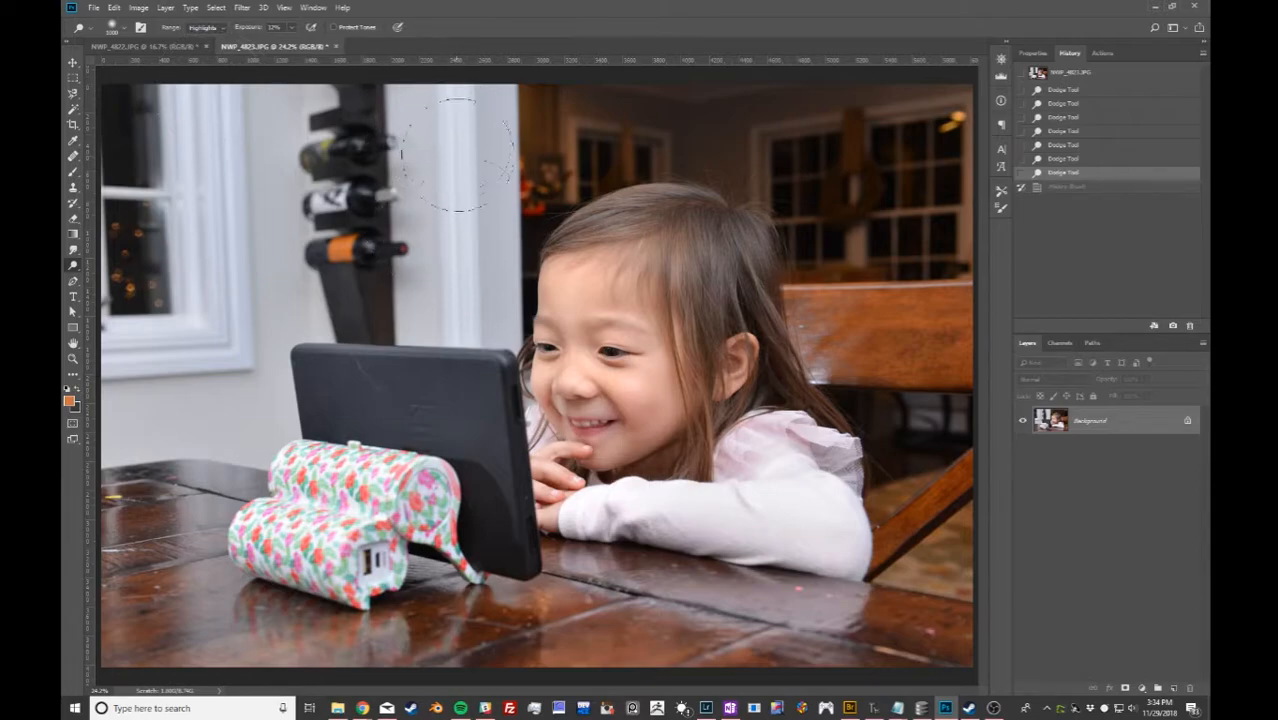
left_click_drag(476, 272, 471, 257)
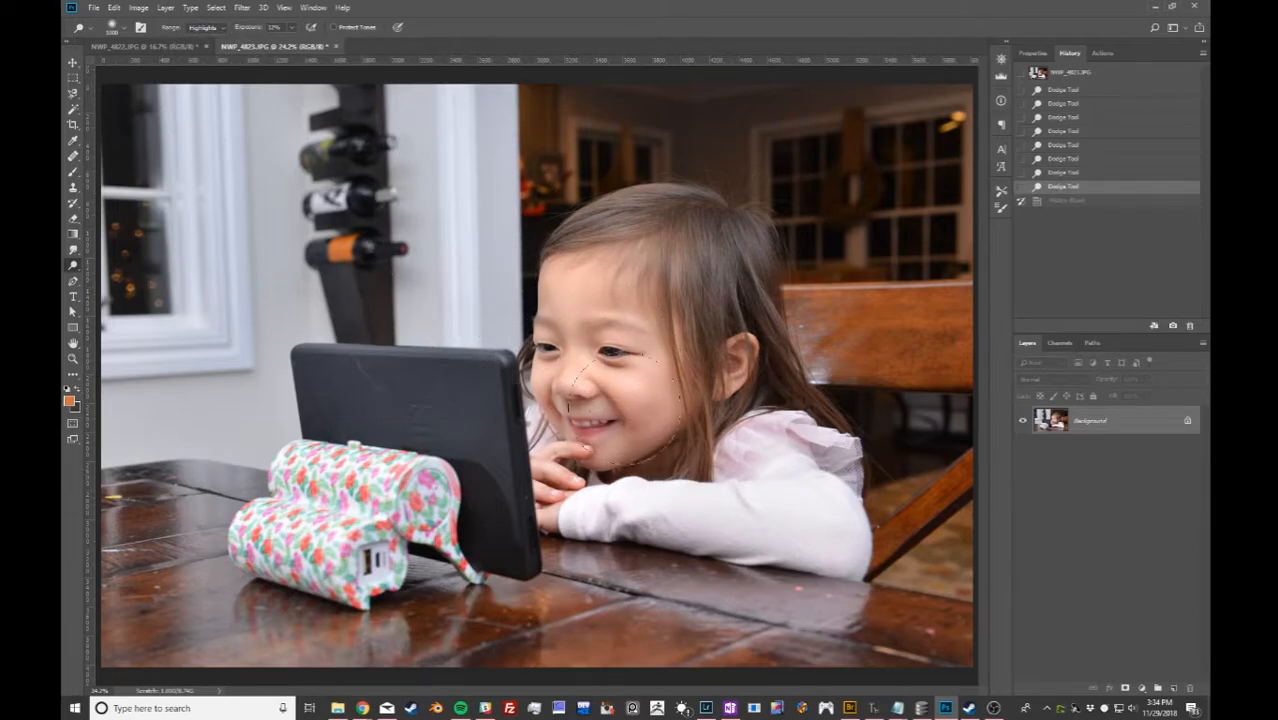
key("ctrl+z")
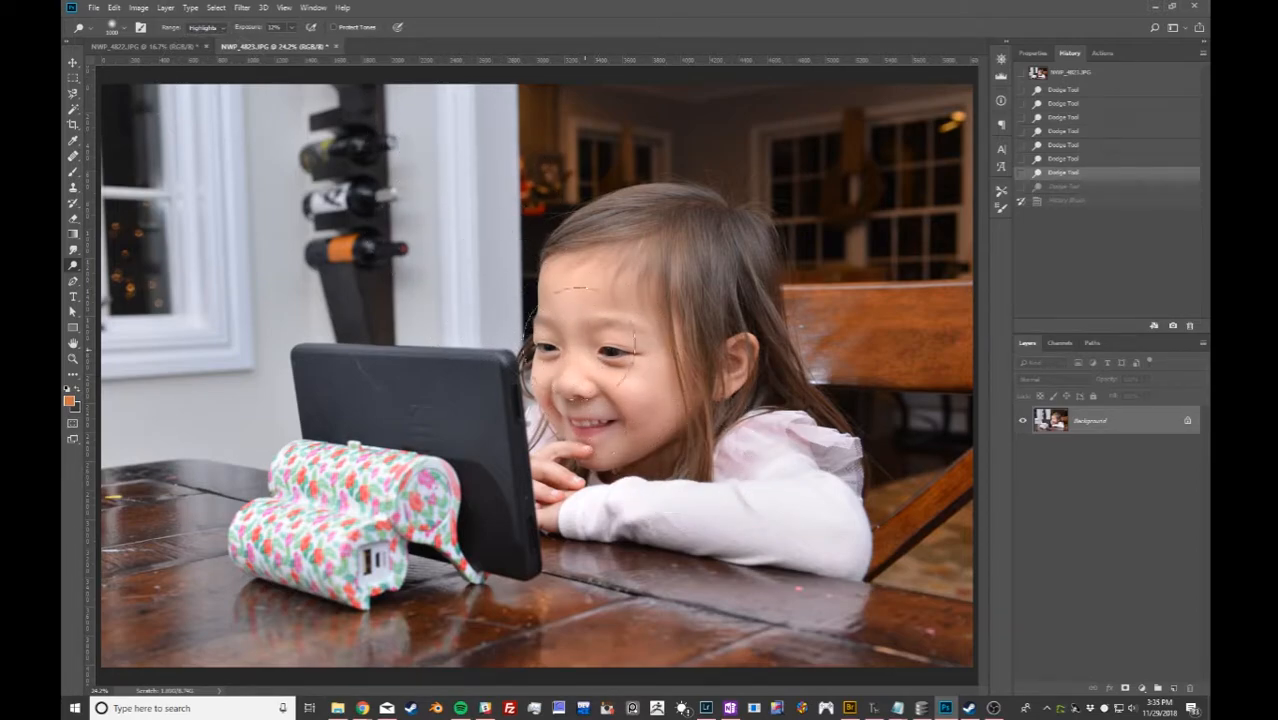
left_click_drag(600, 395, 650, 388)
mouse_move(643, 443)
left_mouse_down()
mouse_move(610, 484)
mouse_move(790, 514)
left_mouse_up()
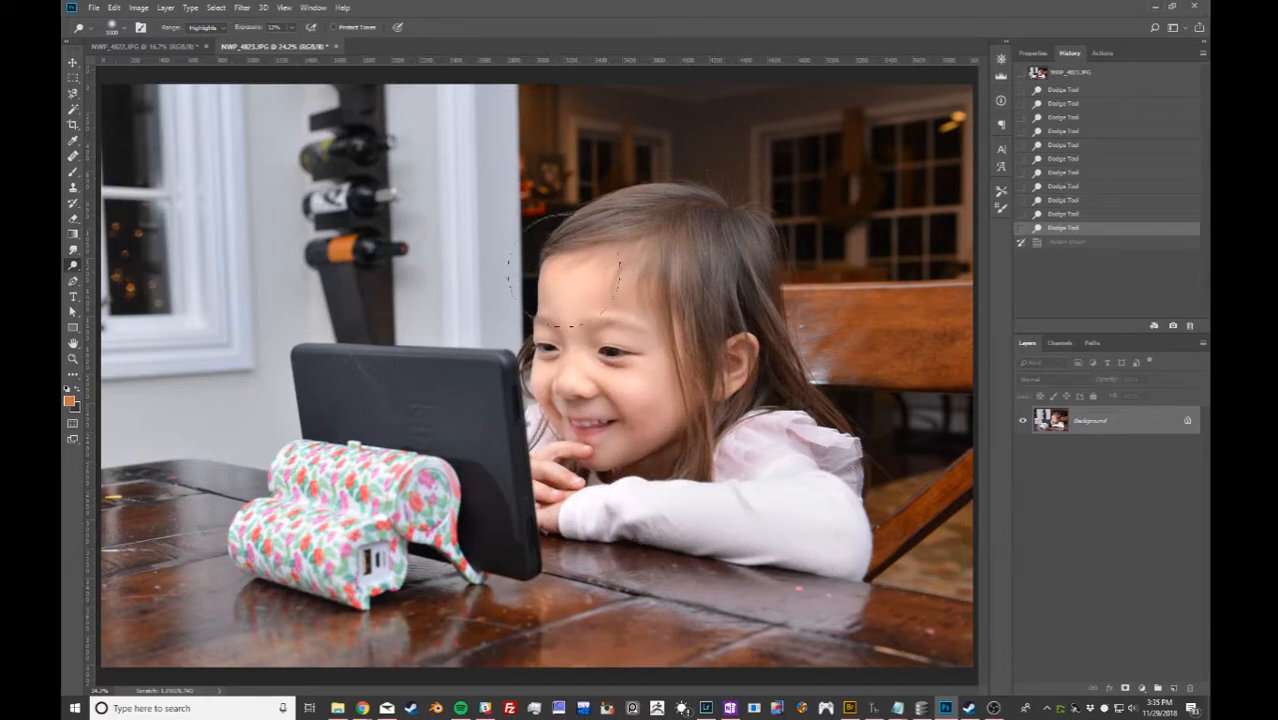
Compare the dodged photo with its opened version in the history and return to the opened state.
left_click(1088, 72)
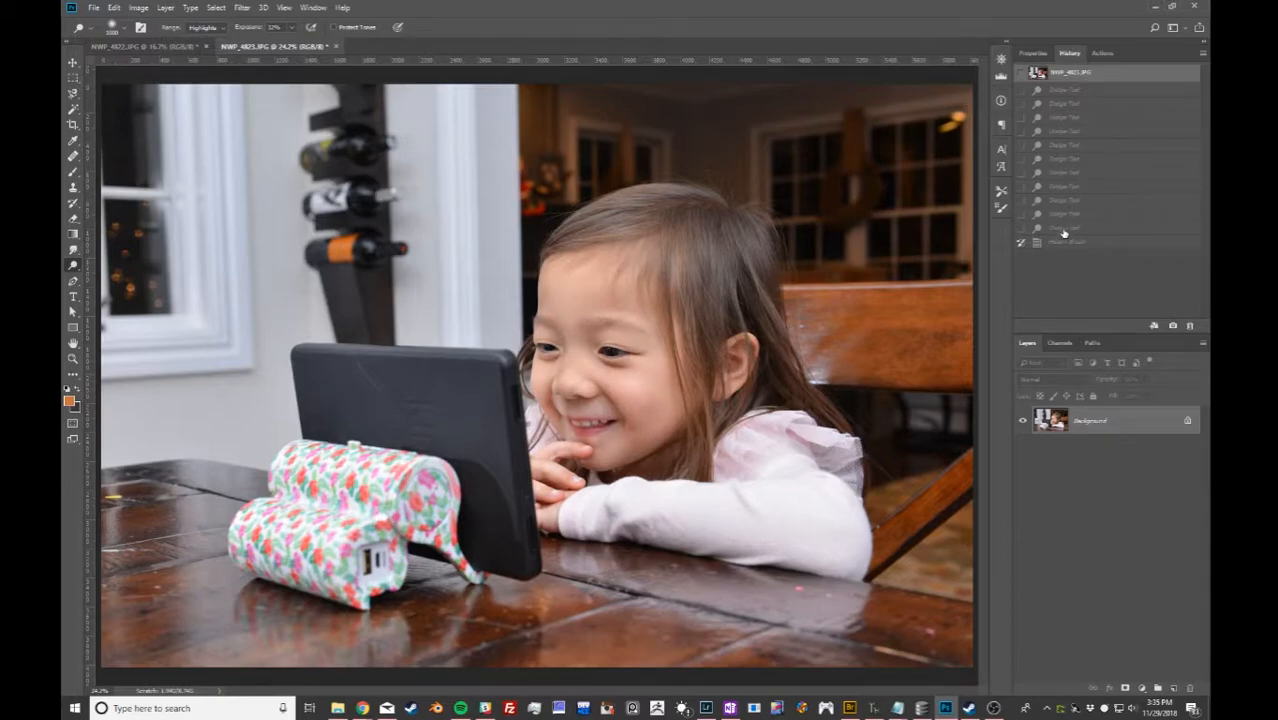
left_click(1064, 228)
left_click(1076, 82)
Switch to the Burn tool with a larger brush, try darkening the highlights on the girl's face, and undo the stroke.
right_click(78, 270)
left_click(100, 277)
key("bracketright")
key("bracketright")
key("bracketright")
key("bracketright")
mouse_move(572, 335)
left_mouse_down()
mouse_move(638, 424)
mouse_move(660, 480)
left_mouse_up()
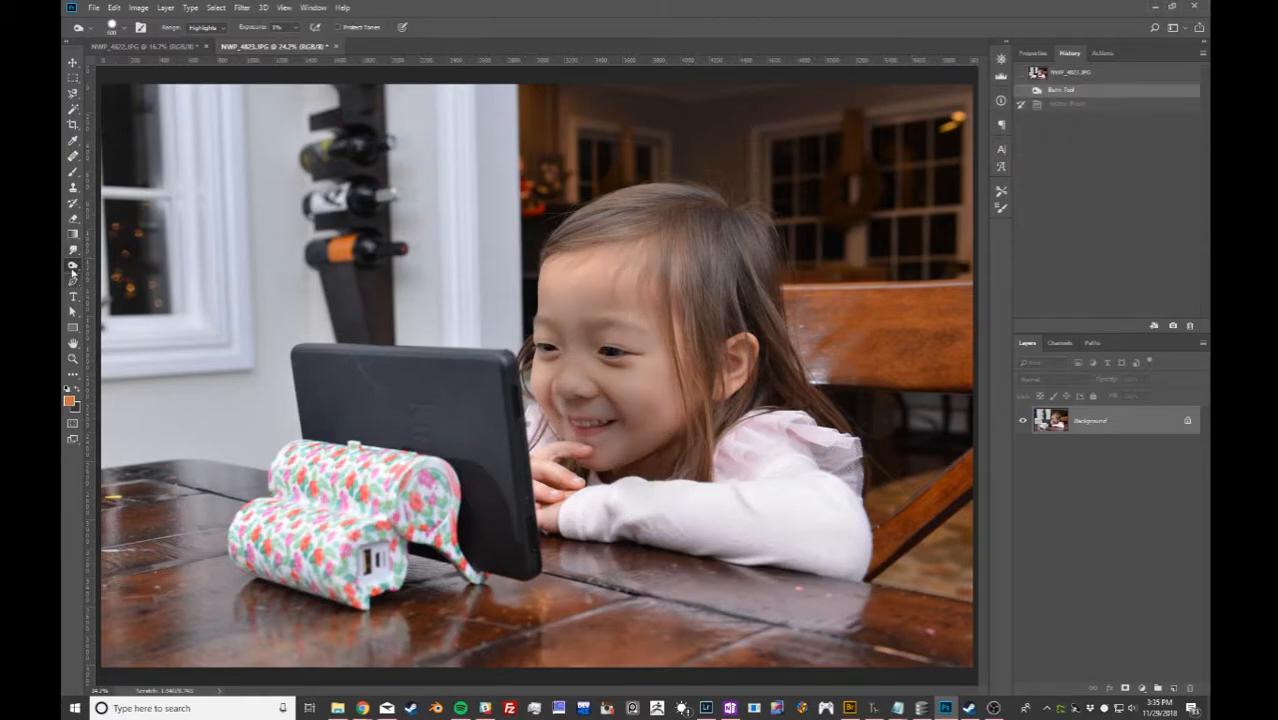
right_click(72, 266)
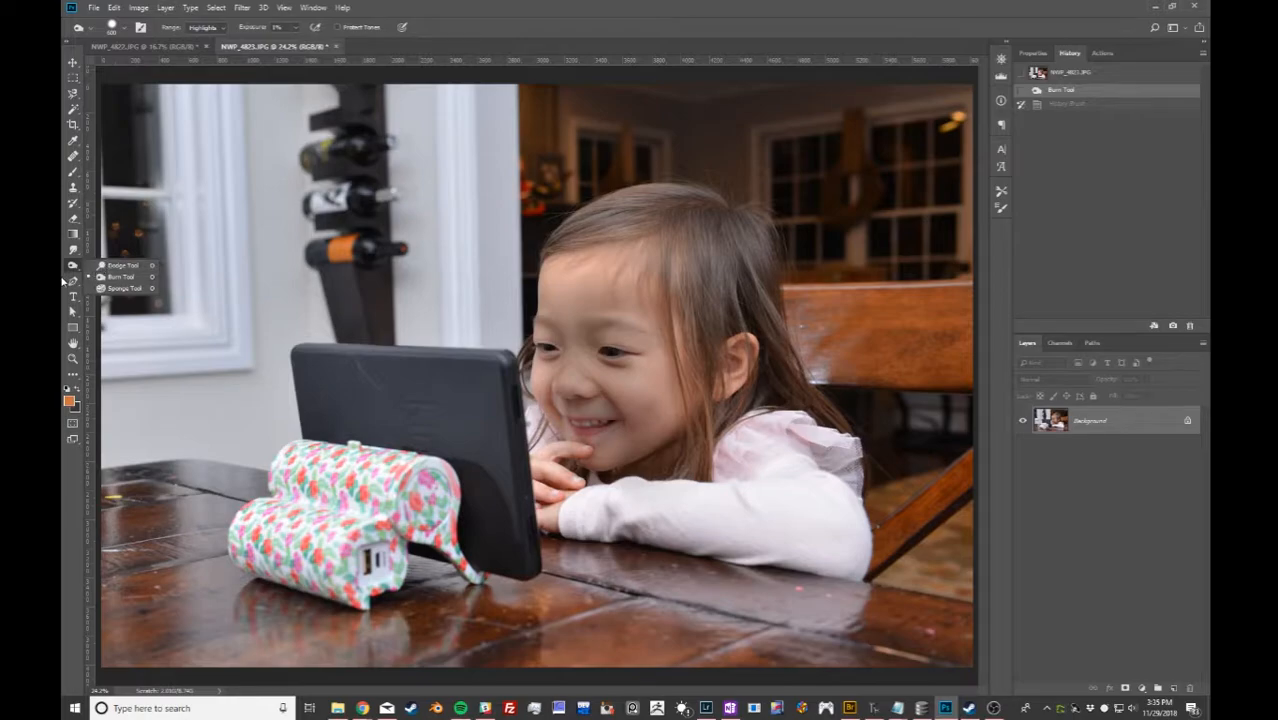
left_click(73, 267)
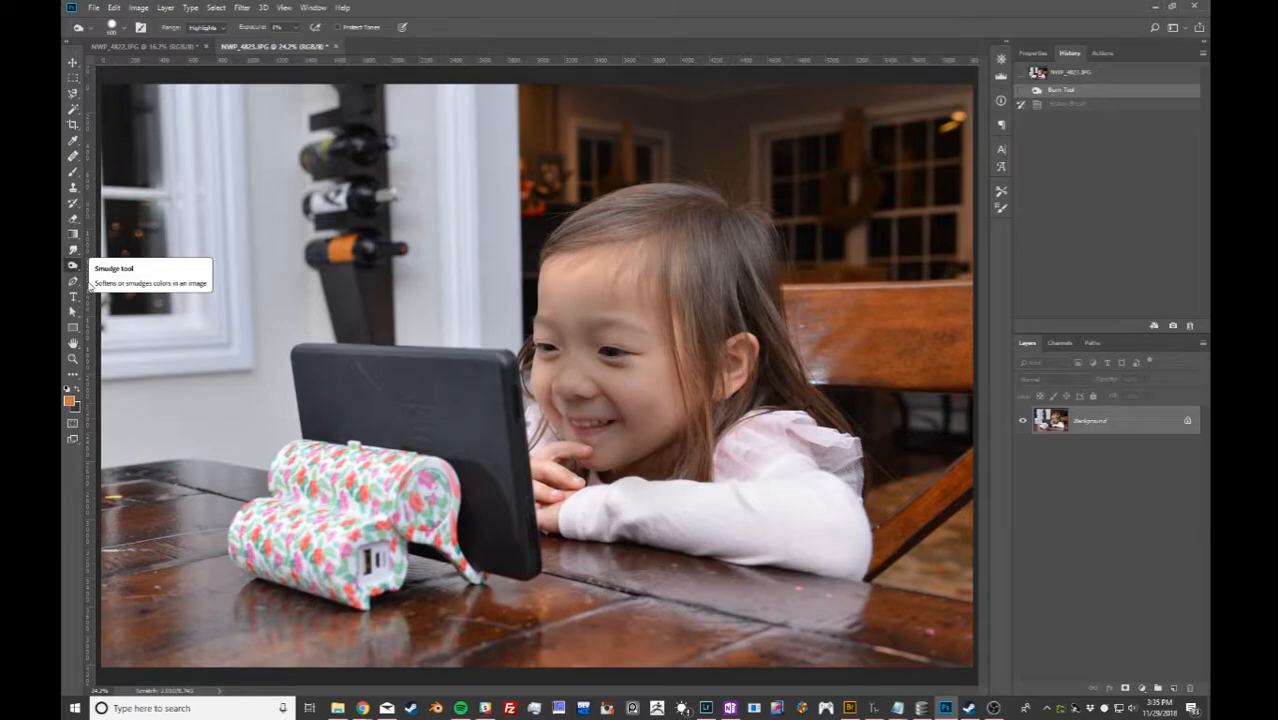
key("ctrl+z")
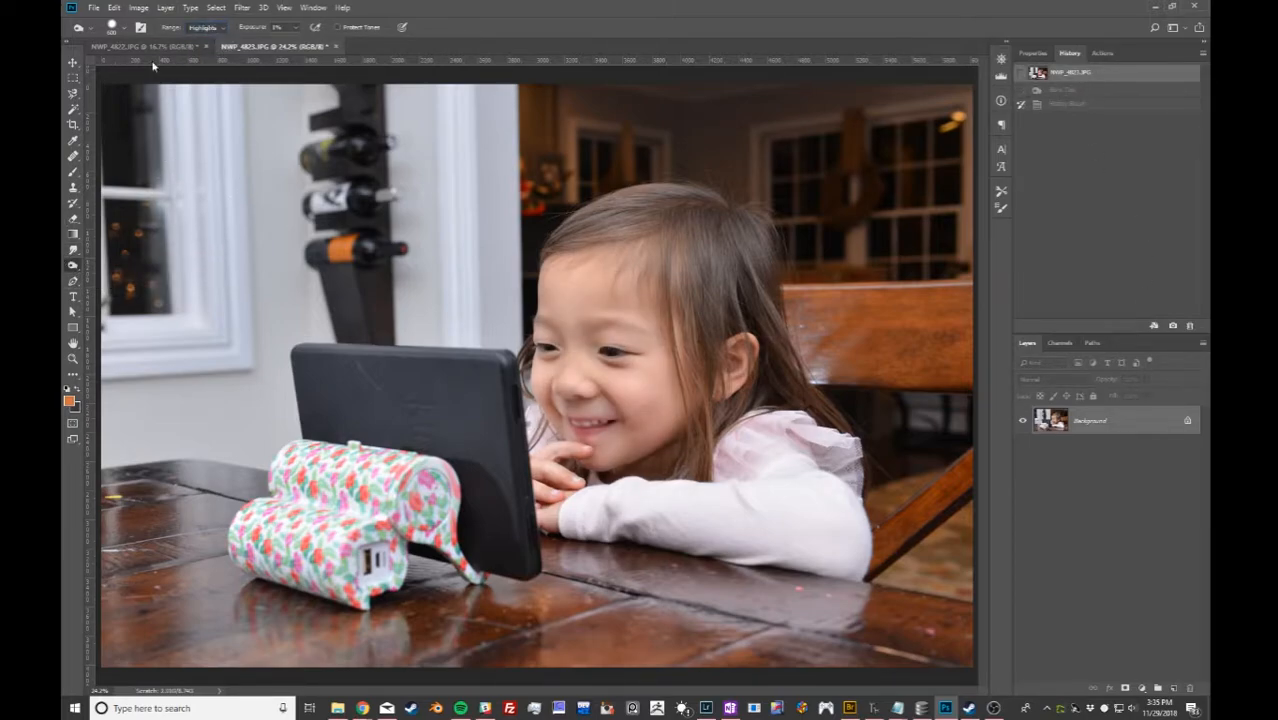
Set the Burn tool's range to Shadows, raise its exposure, and darken the tablet's edge nearest the girl.
left_click(72, 265)
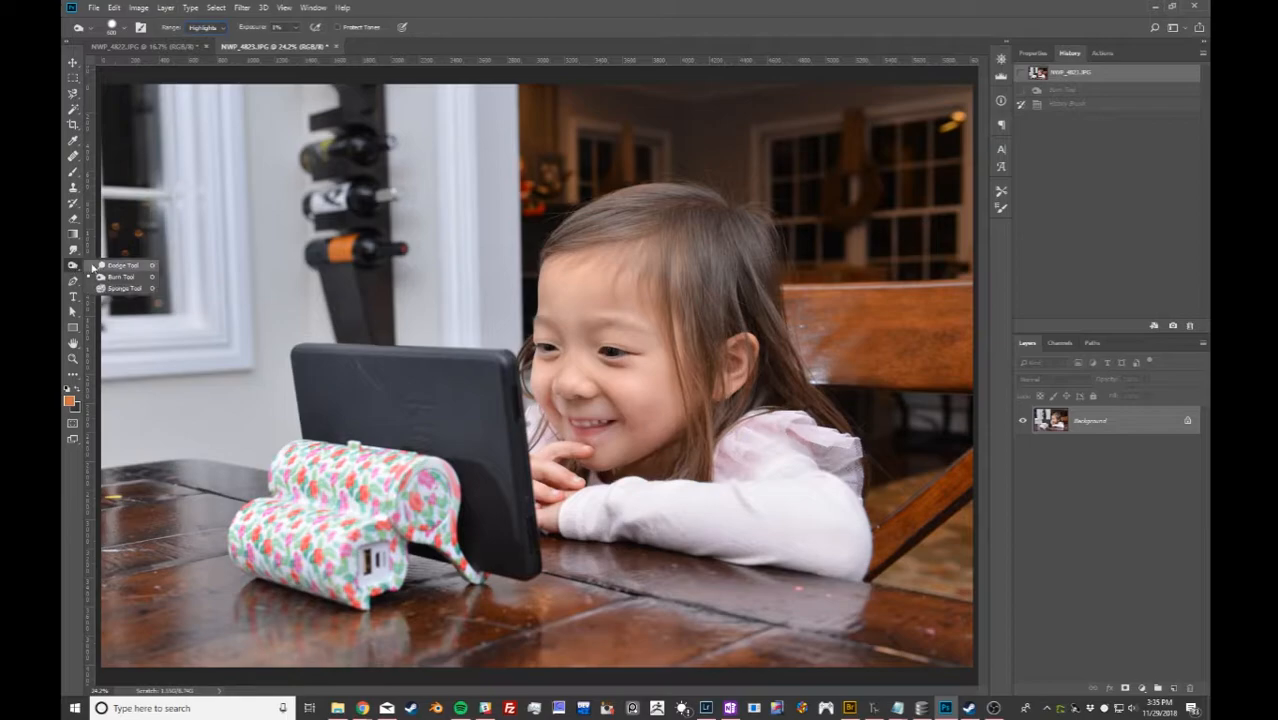
left_click(96, 266)
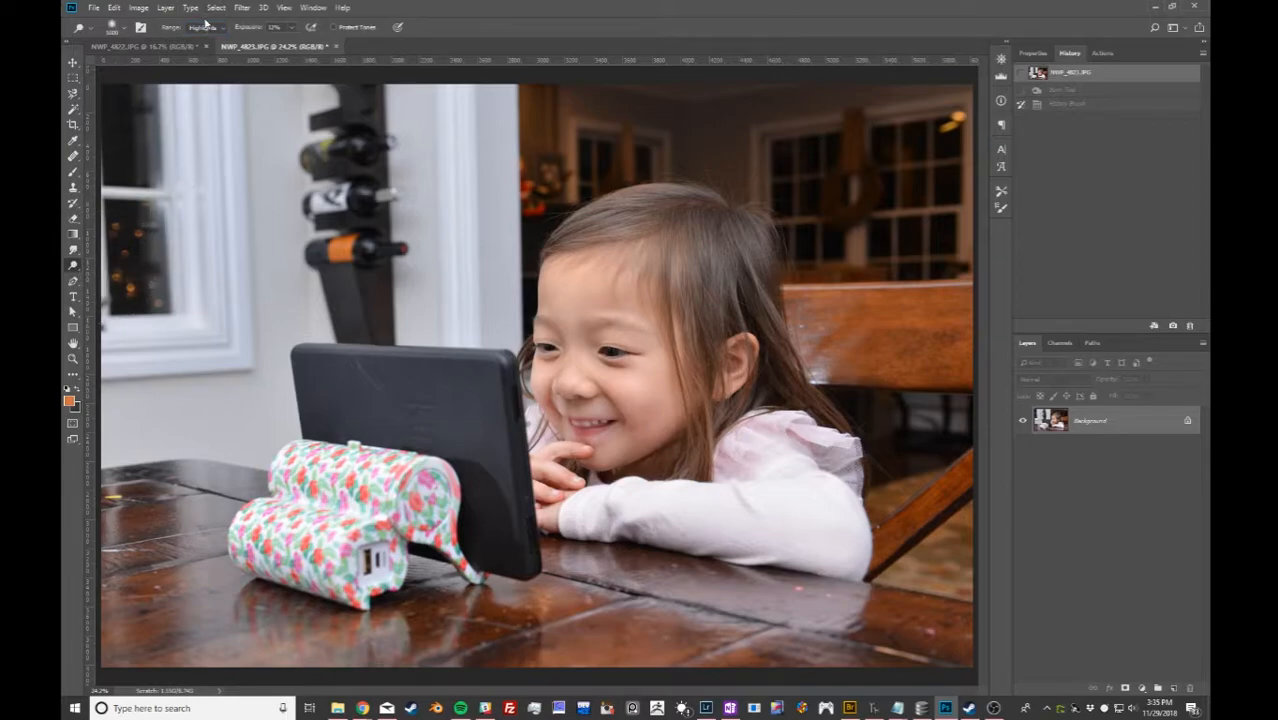
left_click(72, 265)
left_click(112, 278)
left_click(204, 27)
left_click(210, 41)
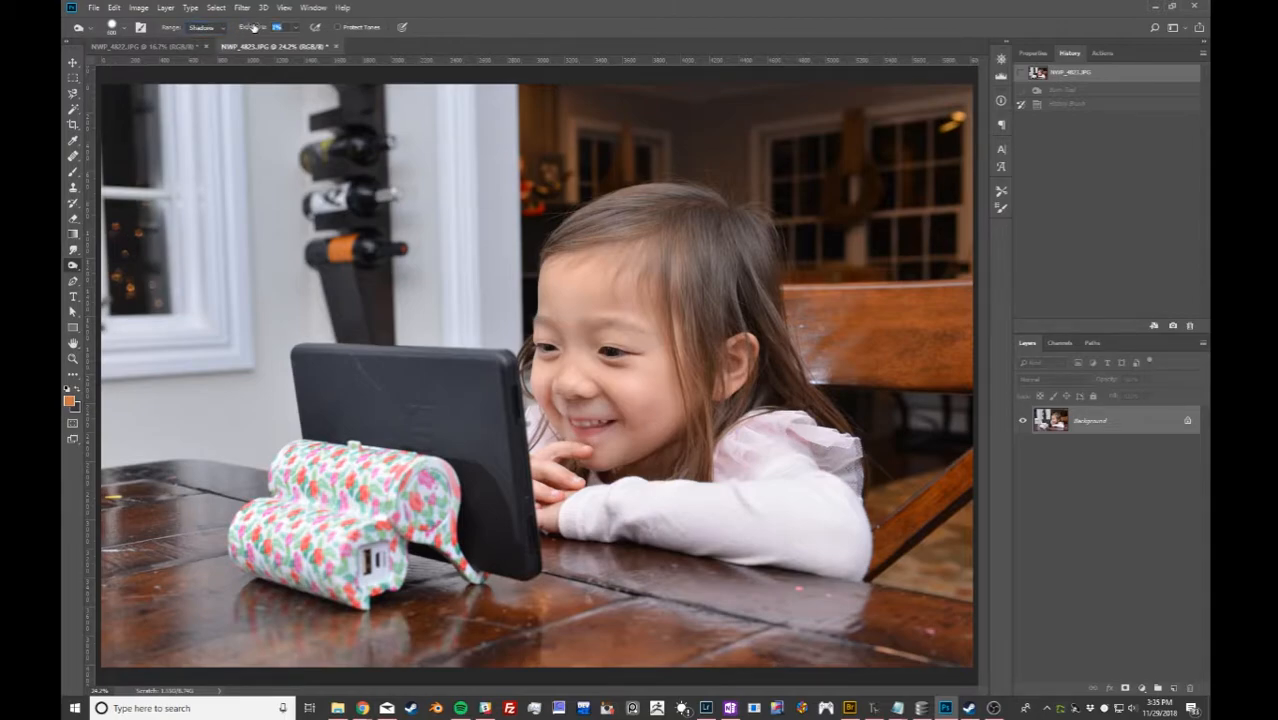
left_click_drag(500, 340, 530, 516)
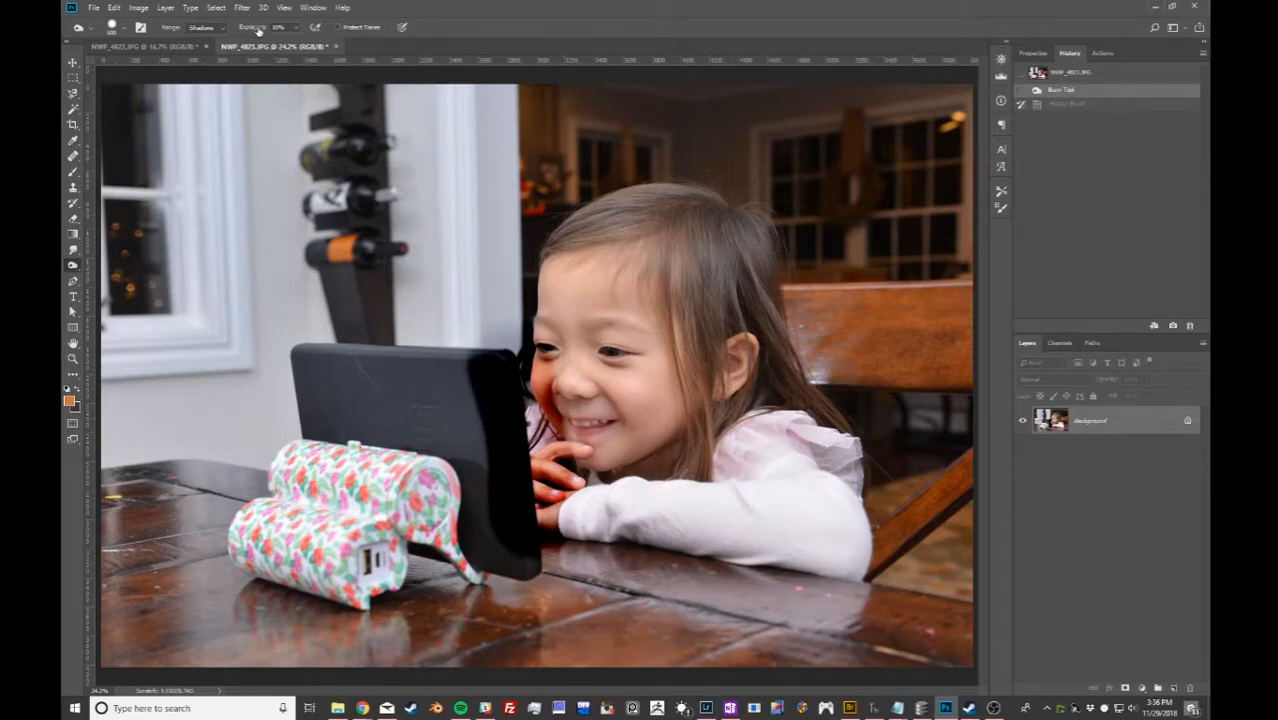
Lower the Burn exposure, revert the heavy burn, and darken the shadows on the tablet and the girl's face again.
left_click_drag(253, 28, 251, 28)
left_click(1067, 77)
left_click_drag(500, 336, 515, 510)
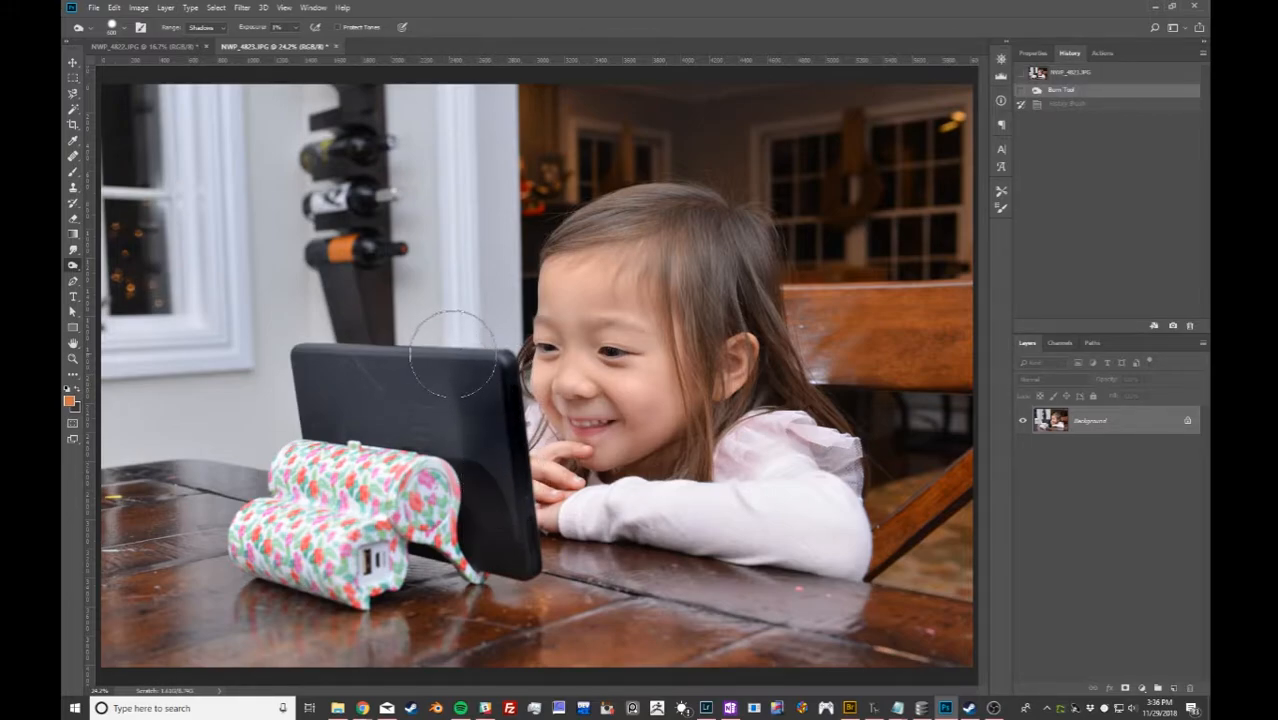
left_click_drag(451, 371, 437, 358)
left_click_drag(565, 330, 580, 340)
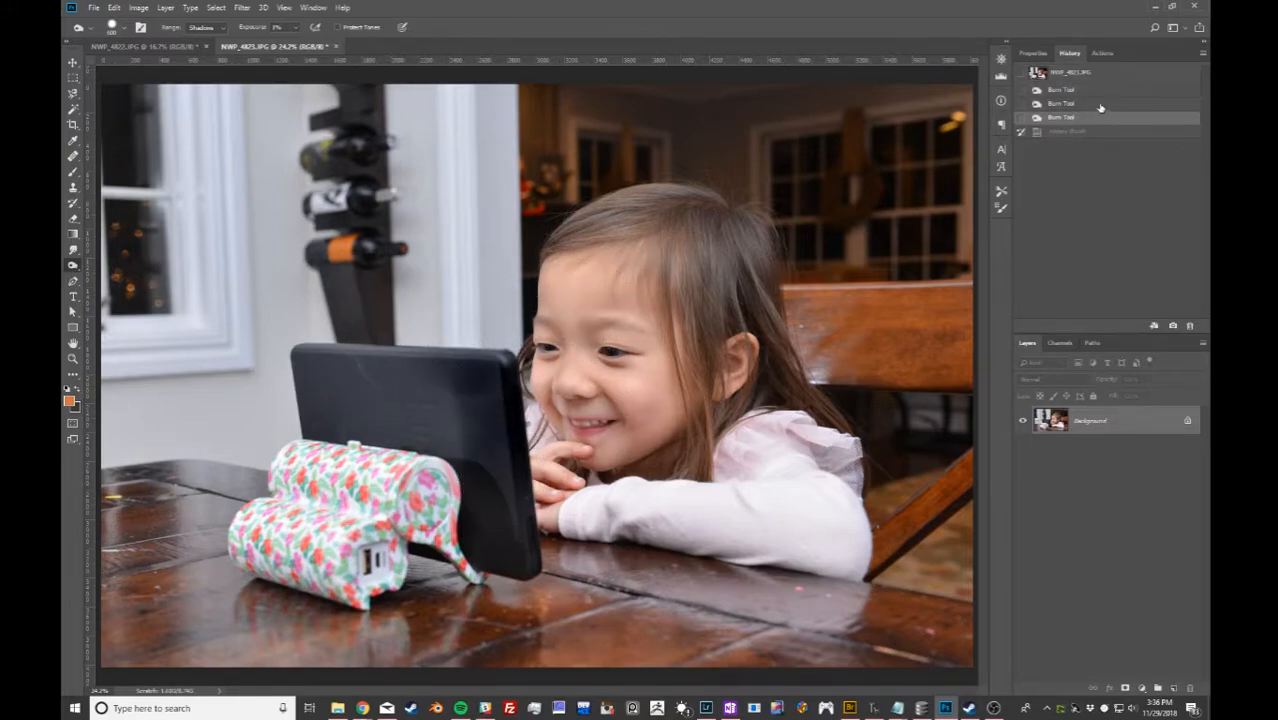
Restore the opened photo, try burning the girl's forehead with Protect Tones off, and revert to the opened state.
left_click(1108, 74)
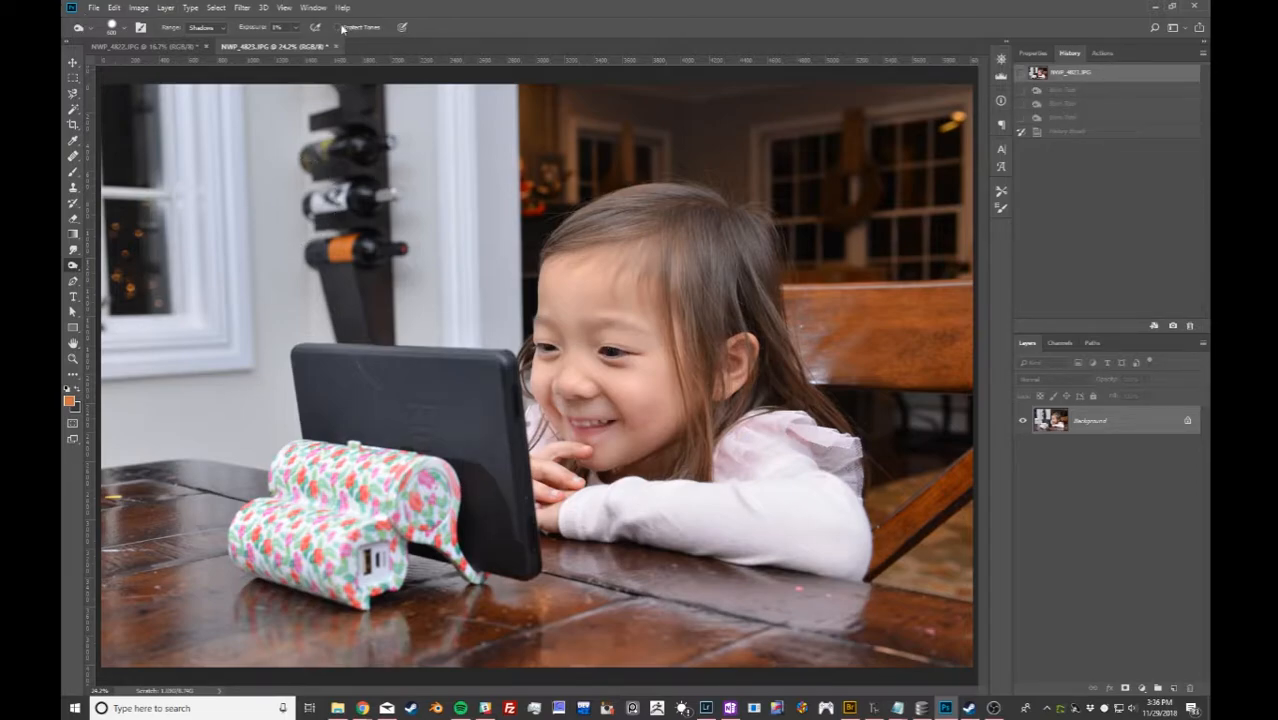
mouse_move(540, 290)
left_mouse_down()
mouse_move(563, 267)
mouse_move(567, 307)
mouse_move(580, 261)
left_mouse_up()
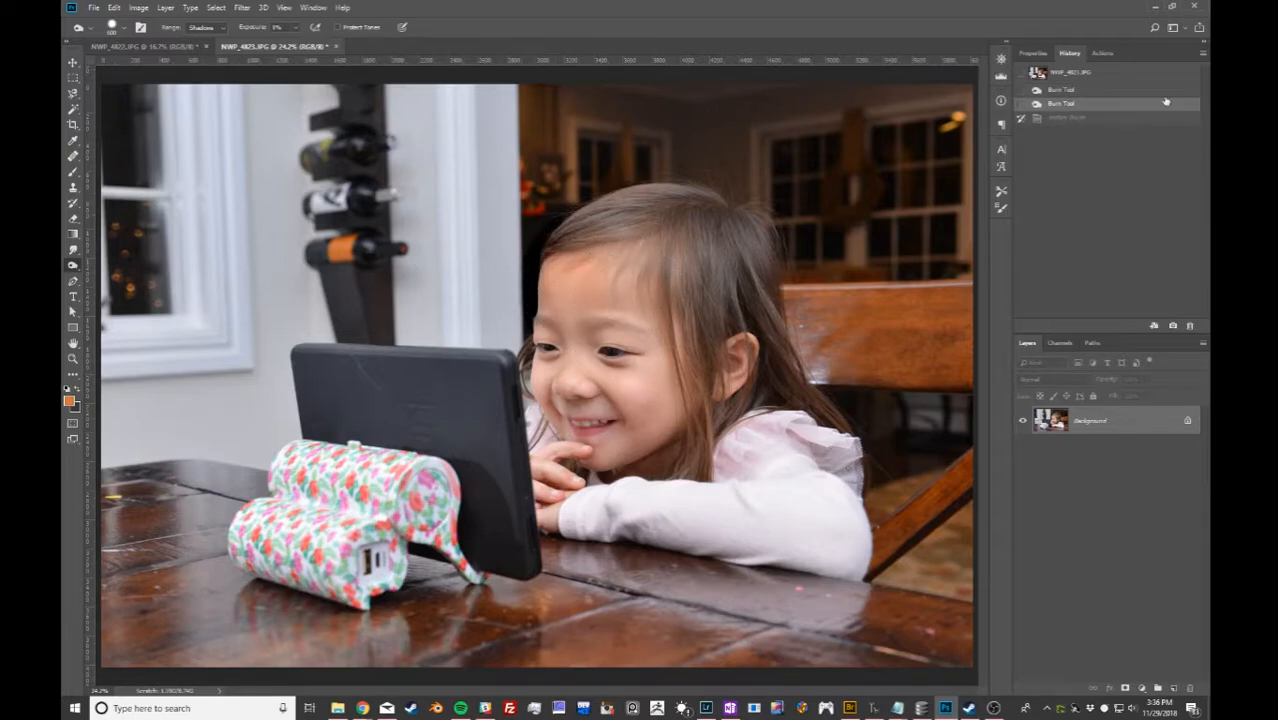
left_click(1103, 75)
Enable Protect Tones, try burning the girl's forehead and hairline, and return to the opened state.
left_click(338, 27)
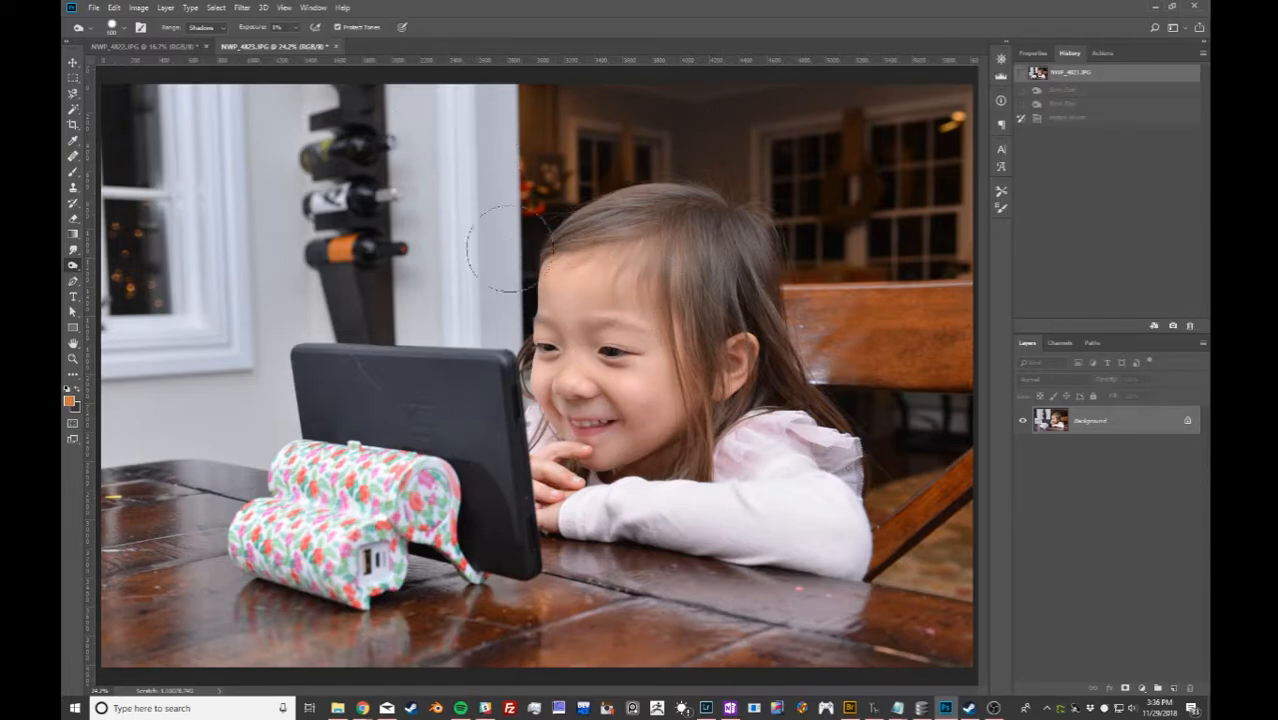
mouse_move(550, 295)
left_mouse_down()
mouse_move(545, 240)
mouse_move(620, 200)
left_mouse_up()
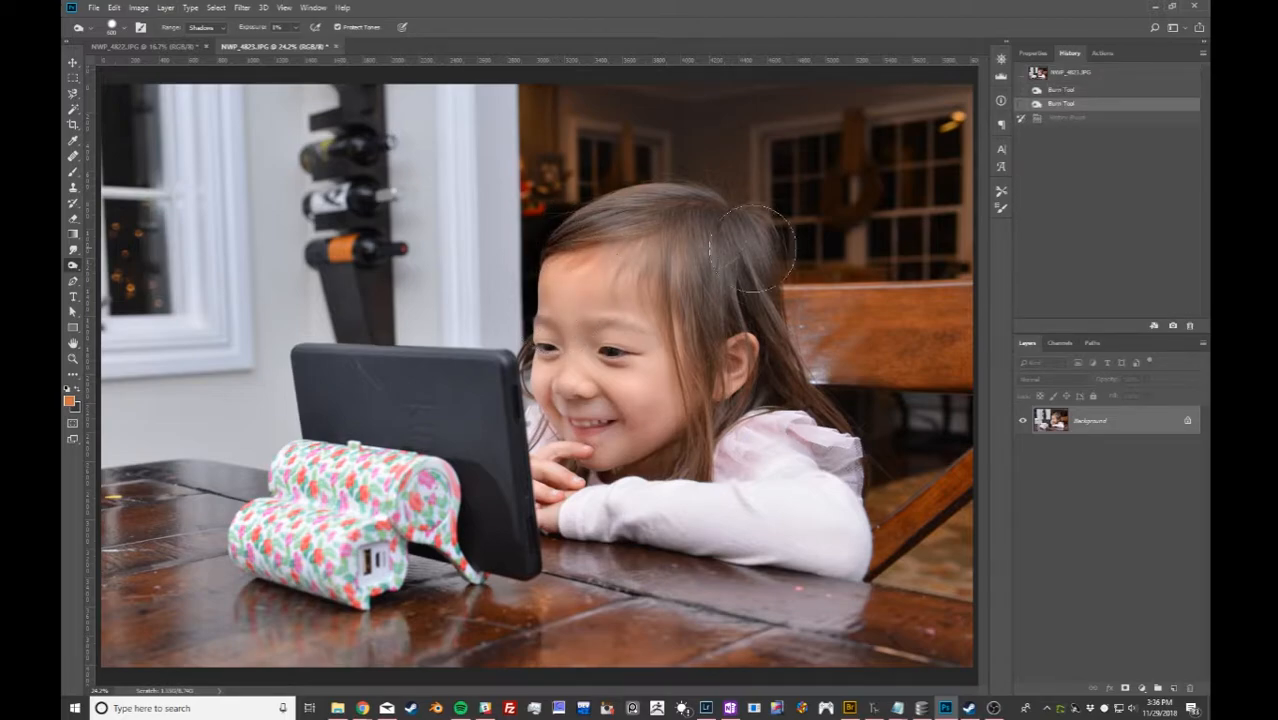
left_click_drag(565, 283, 570, 235)
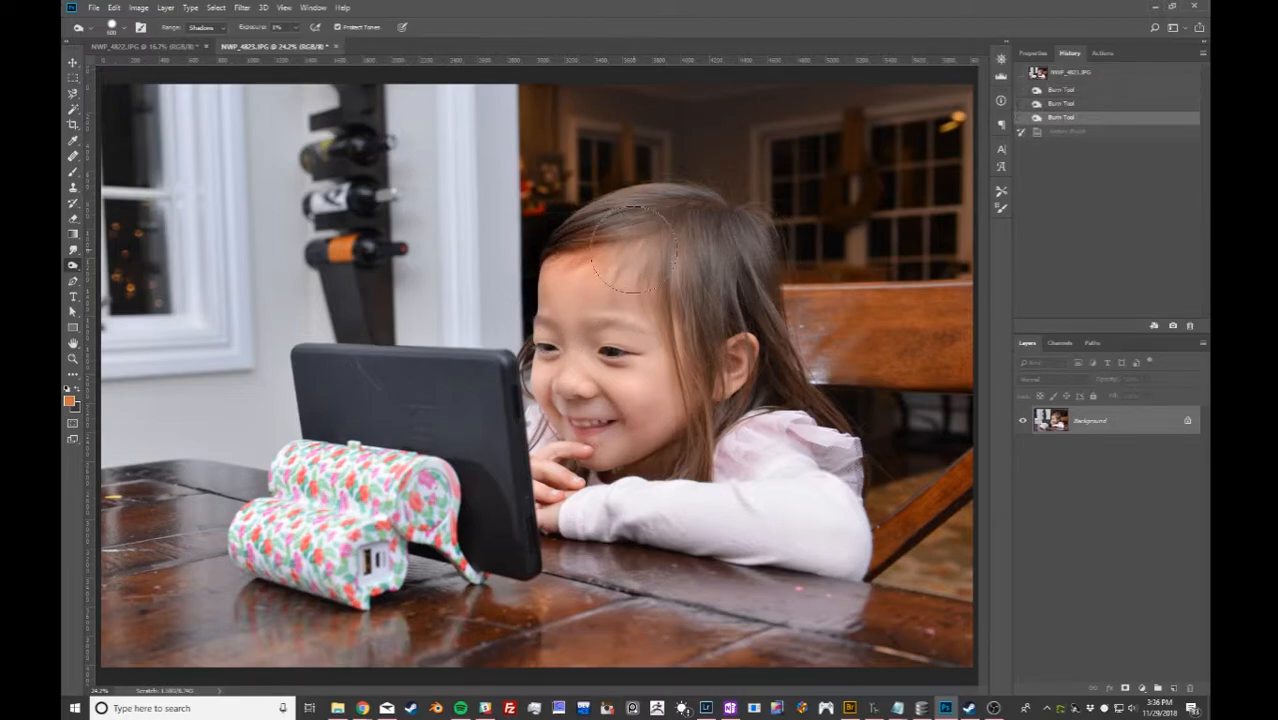
left_click(1092, 75)
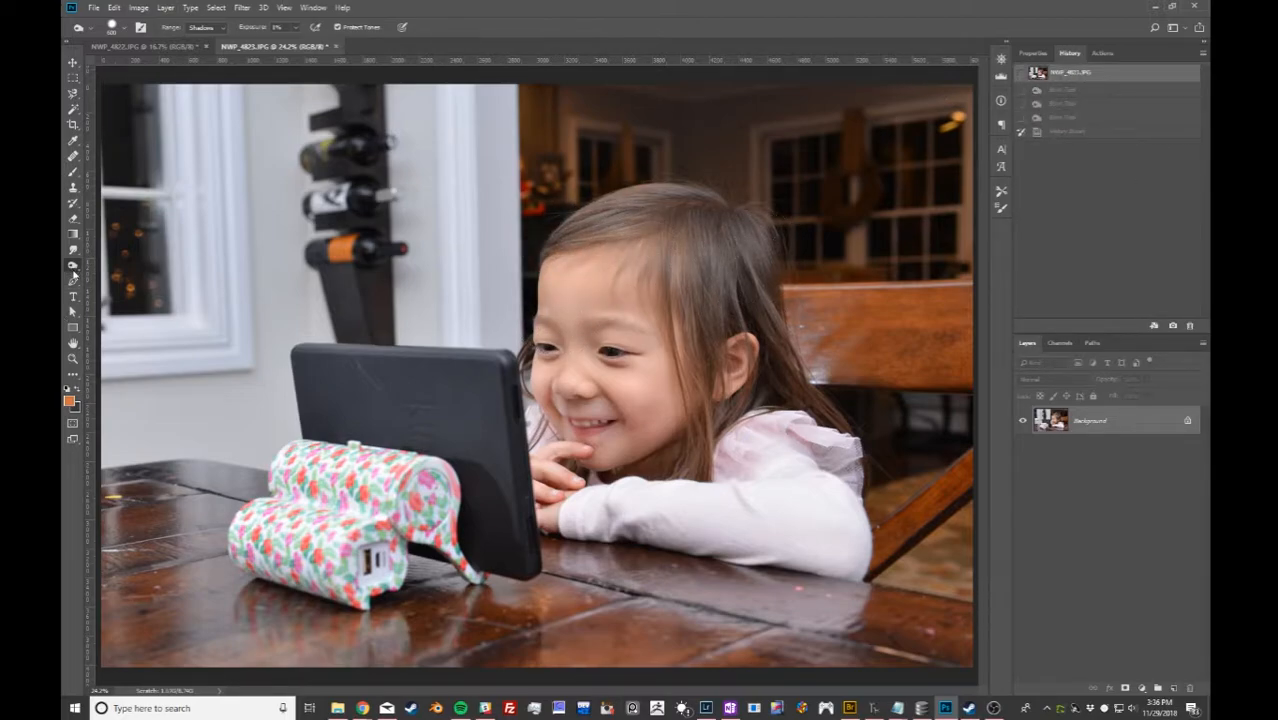
Look over the Pen tool variants, and select the Horizontal Type tool and view its variants.
left_click(73, 288)
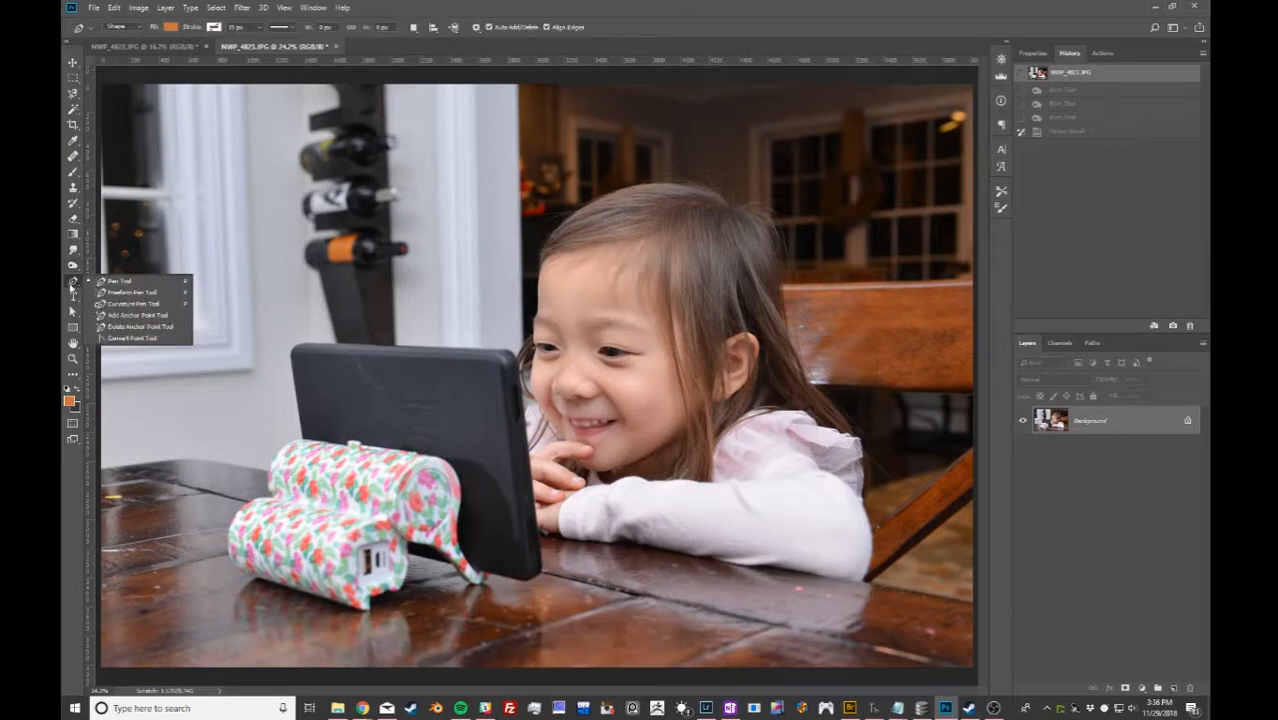
left_click(72, 283)
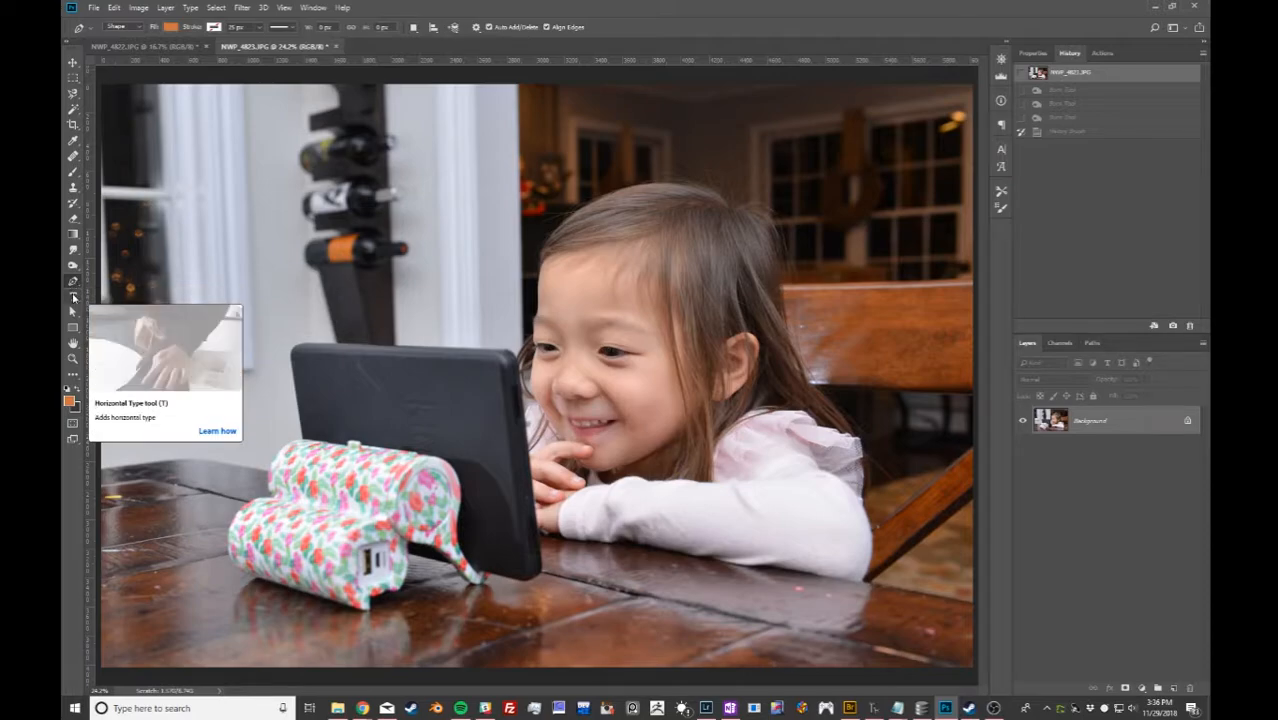
left_click(73, 297)
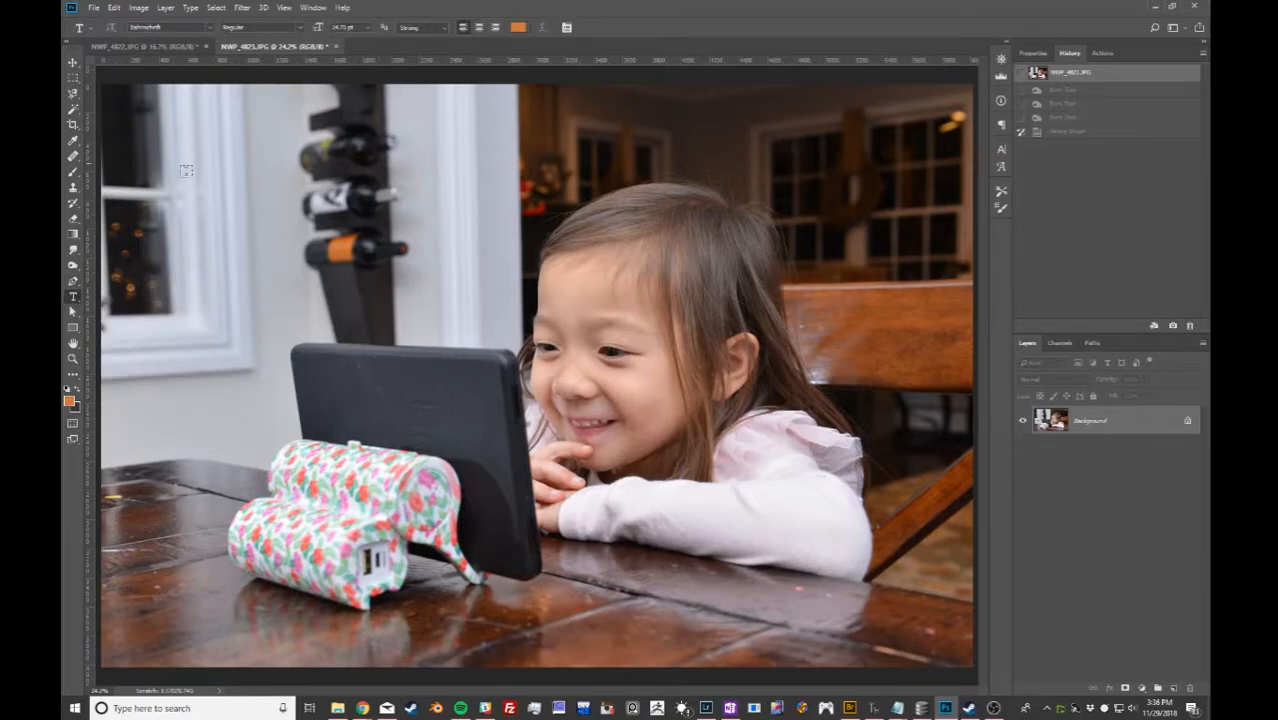
right_click(73, 298)
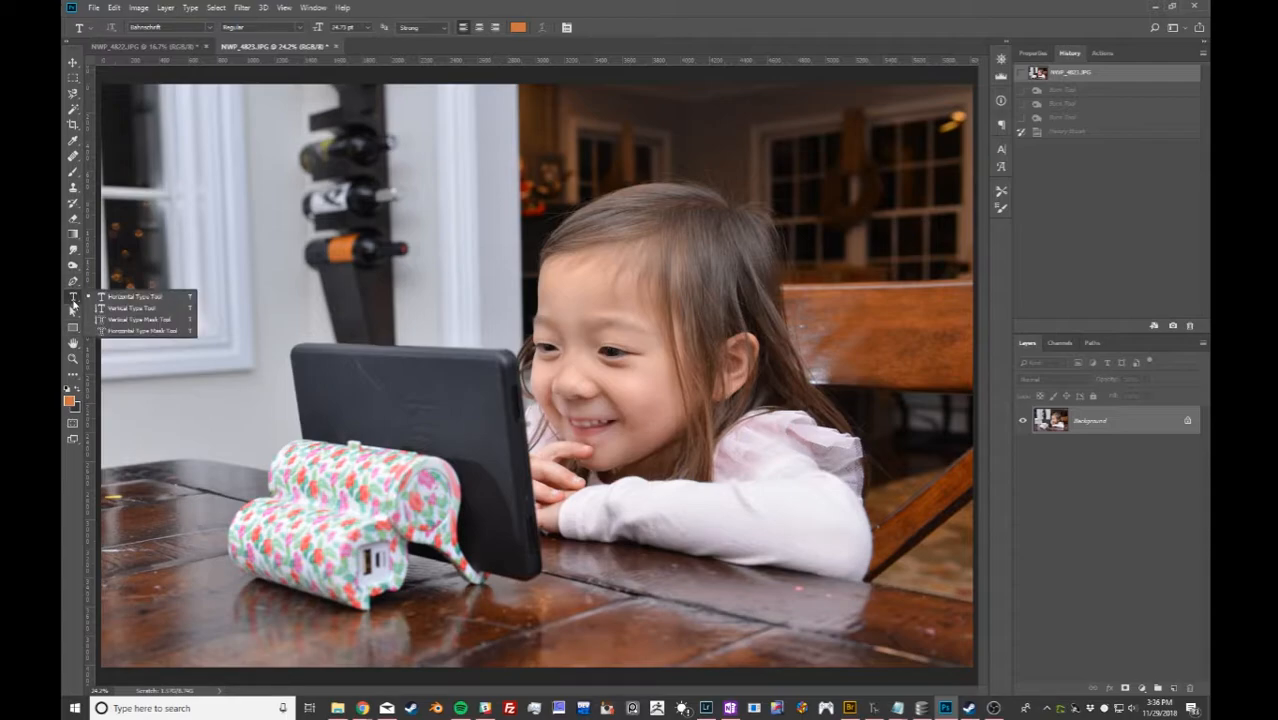
left_click(73, 302)
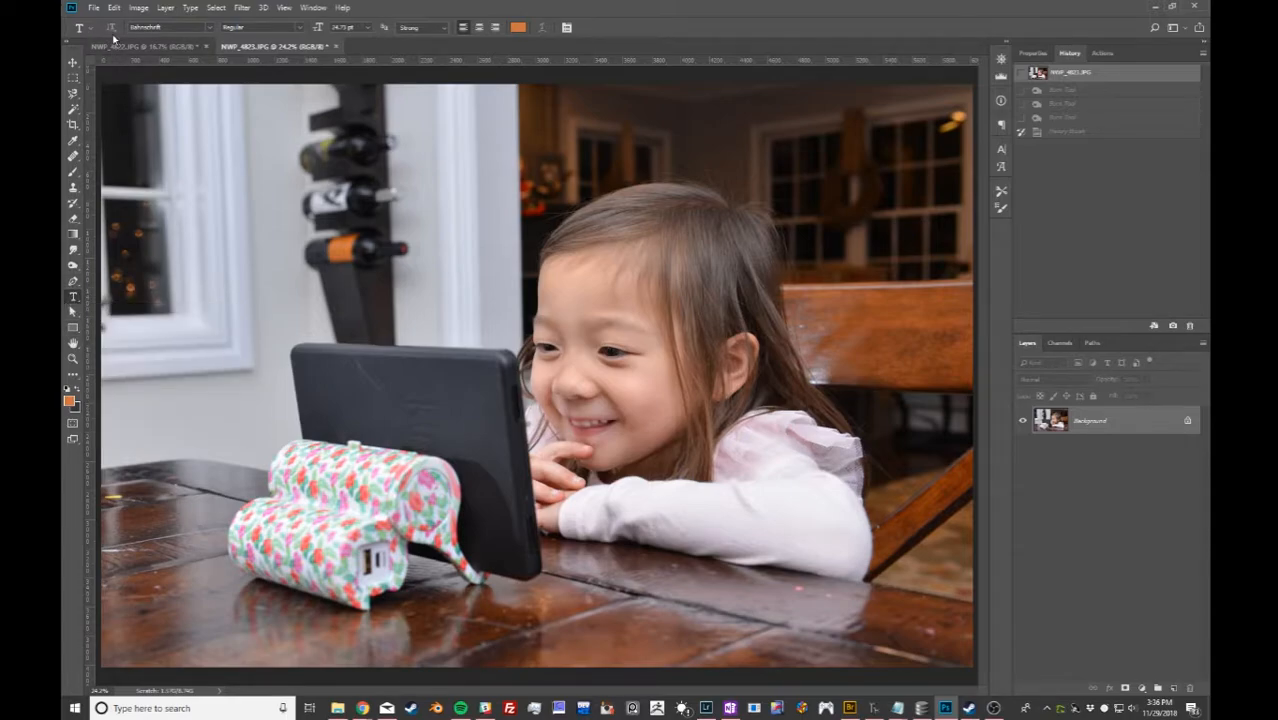
Draw a paragraph text box across the back of the tablet and fill it with four lines of filler letters.
left_click(209, 27)
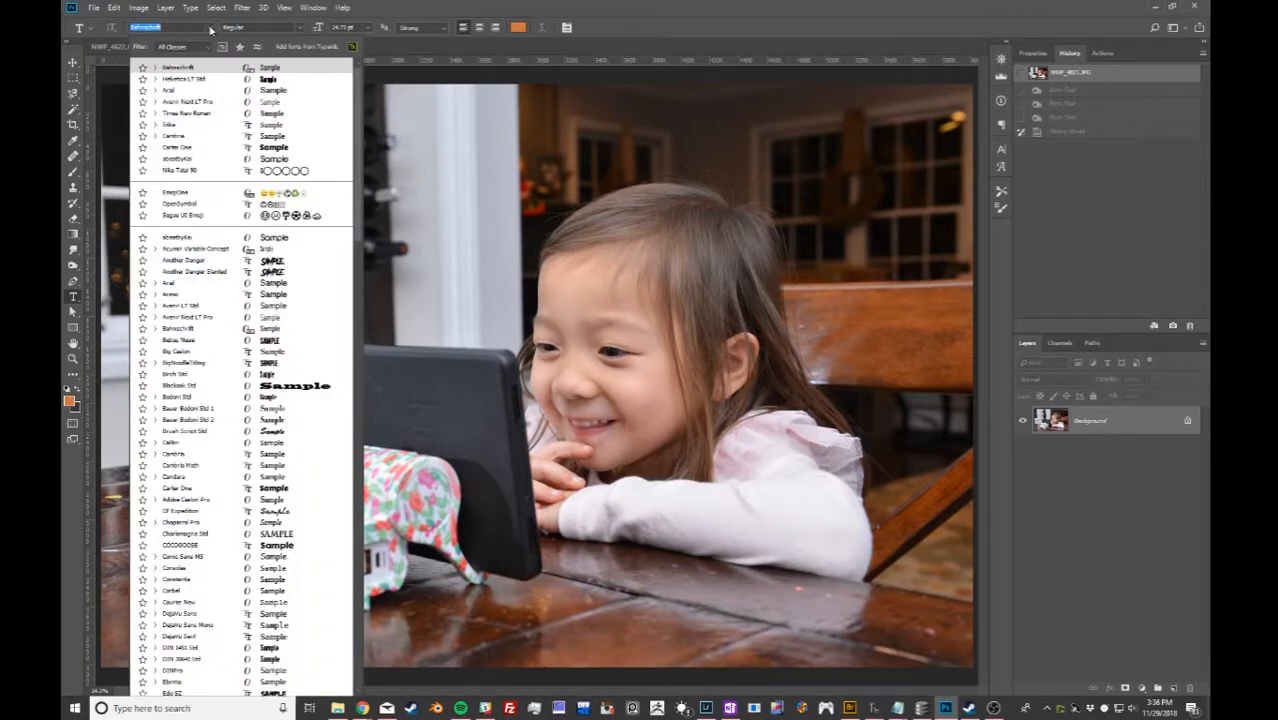
left_click(213, 29)
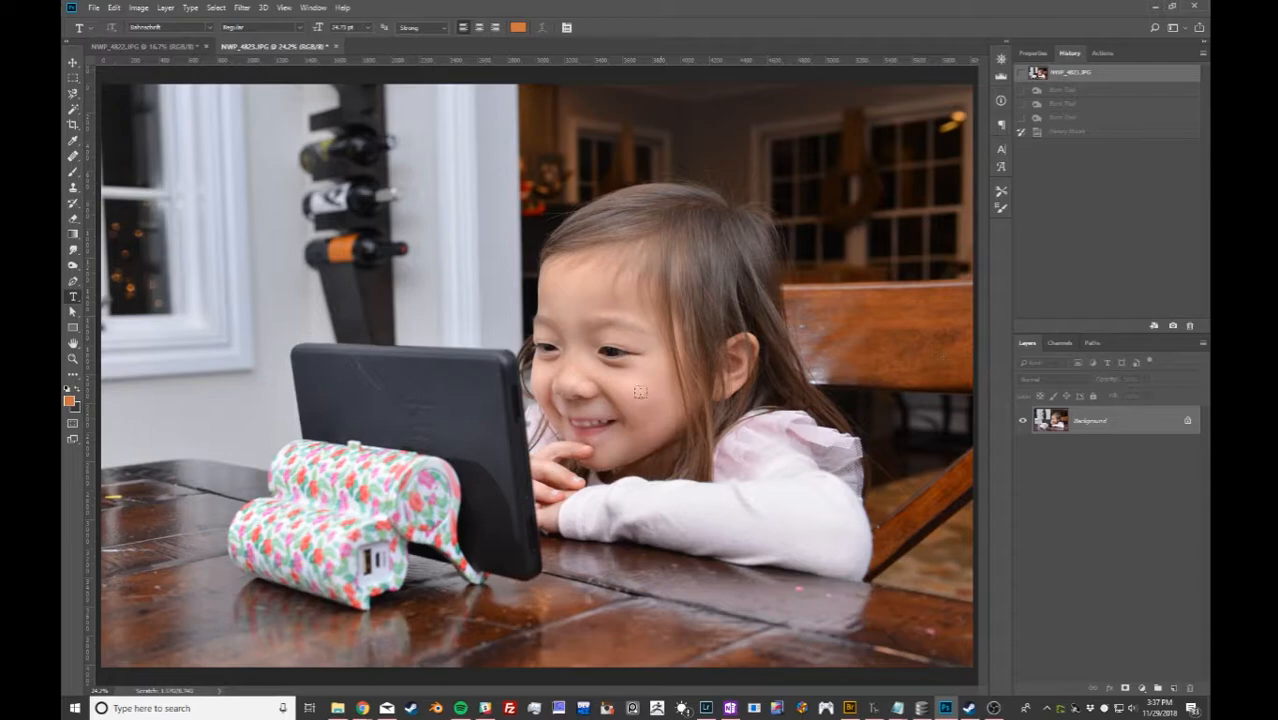
left_click_drag(303, 360, 487, 441)
type("JKDLSJKLDJFLJDSLKJFDKLSJFKLDSJFKDSJDFKLJDSK ")
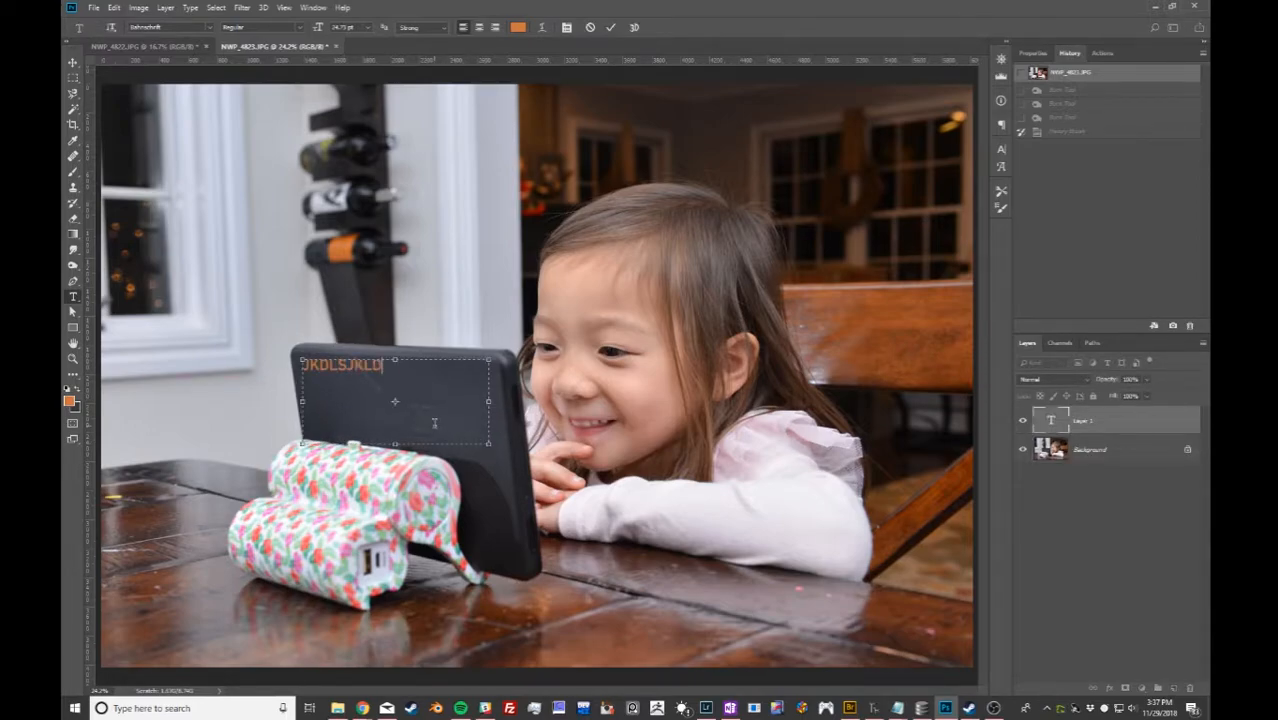
type("FJSDLKJKDLFJSLJDFLKFJSDLSDLK")
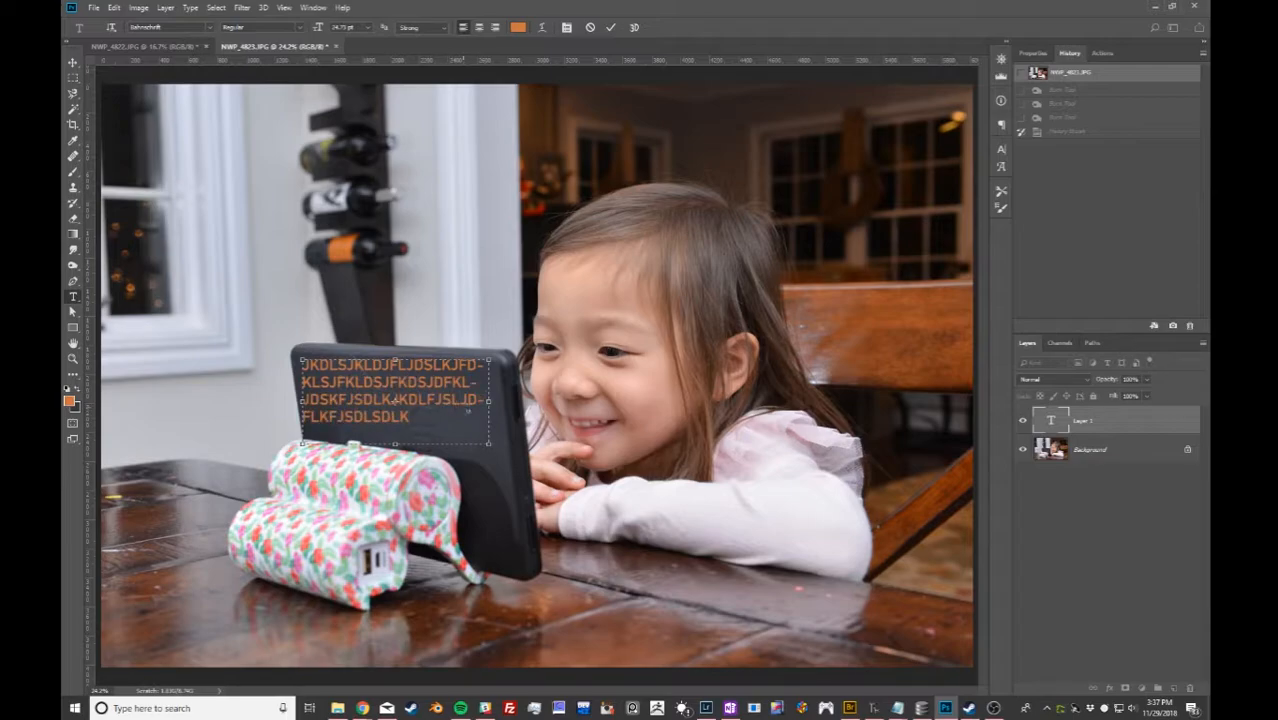
Turn off Hyphenate in the paragraph settings for the filler text on the tablet.
mouse_move(487, 399)
left_mouse_down()
mouse_move(467, 399)
mouse_move(479, 400)
left_mouse_up()
left_click(311, 8)
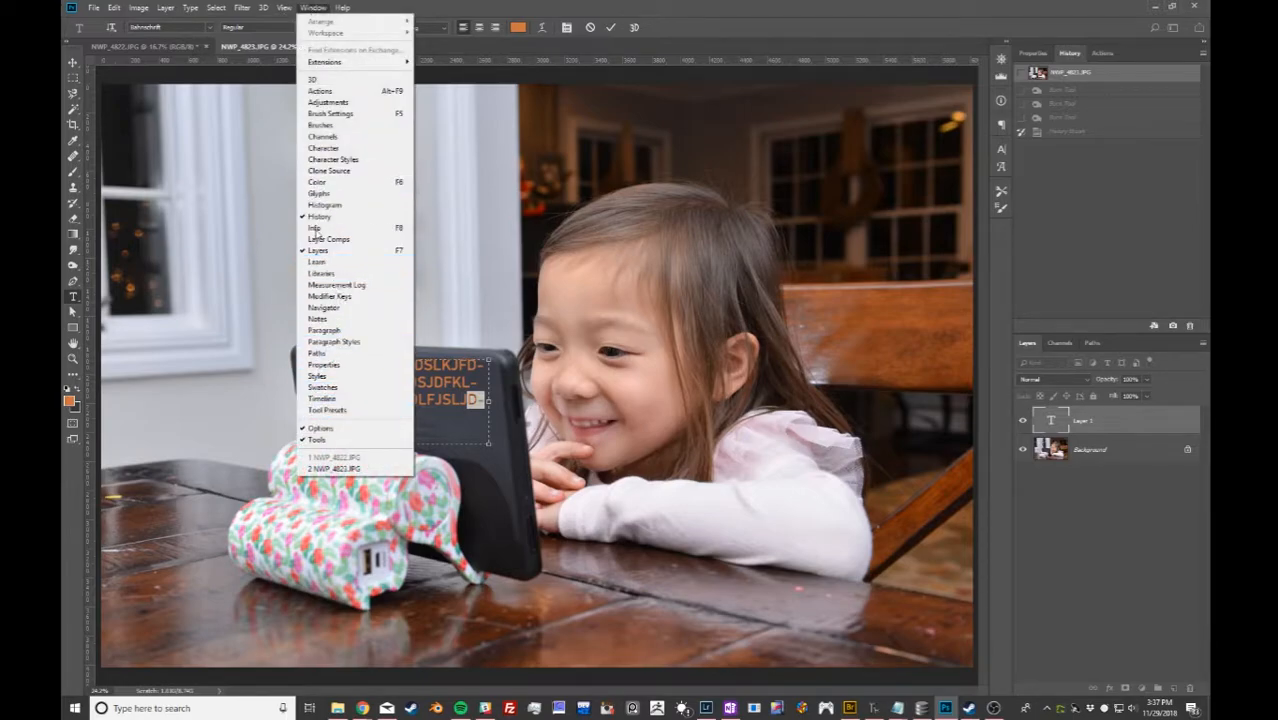
left_click(325, 333)
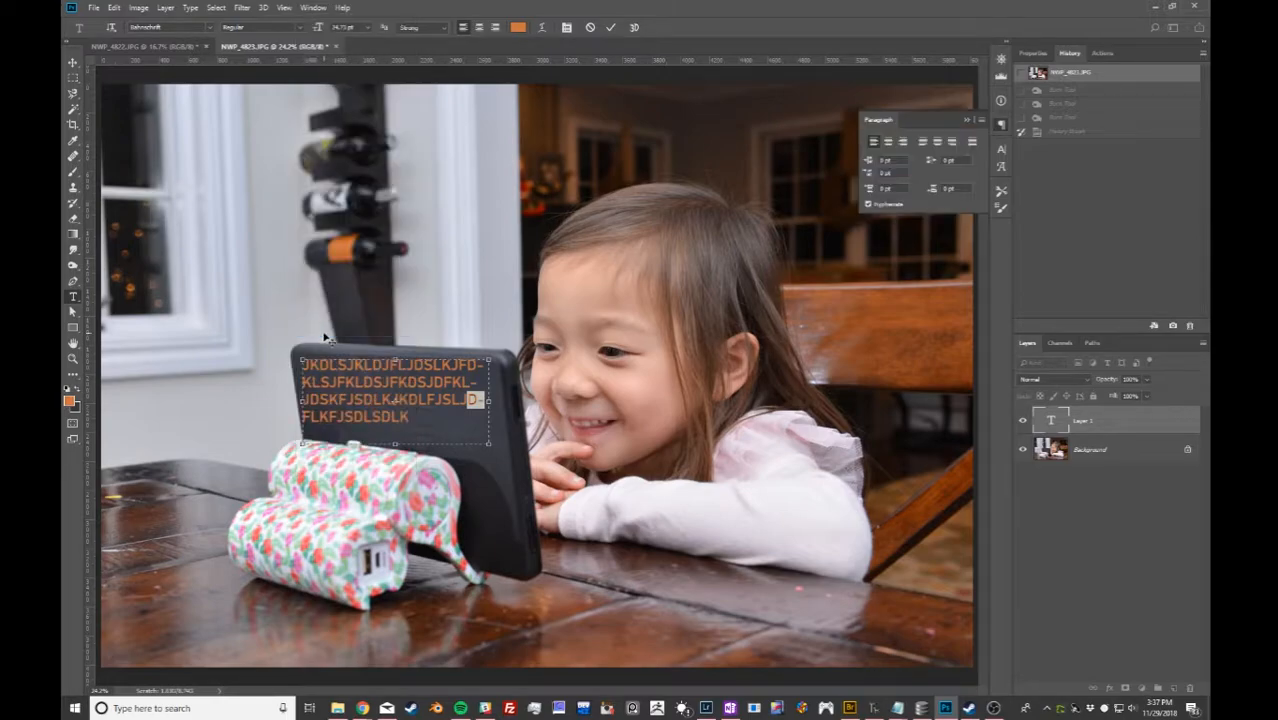
left_click(876, 205)
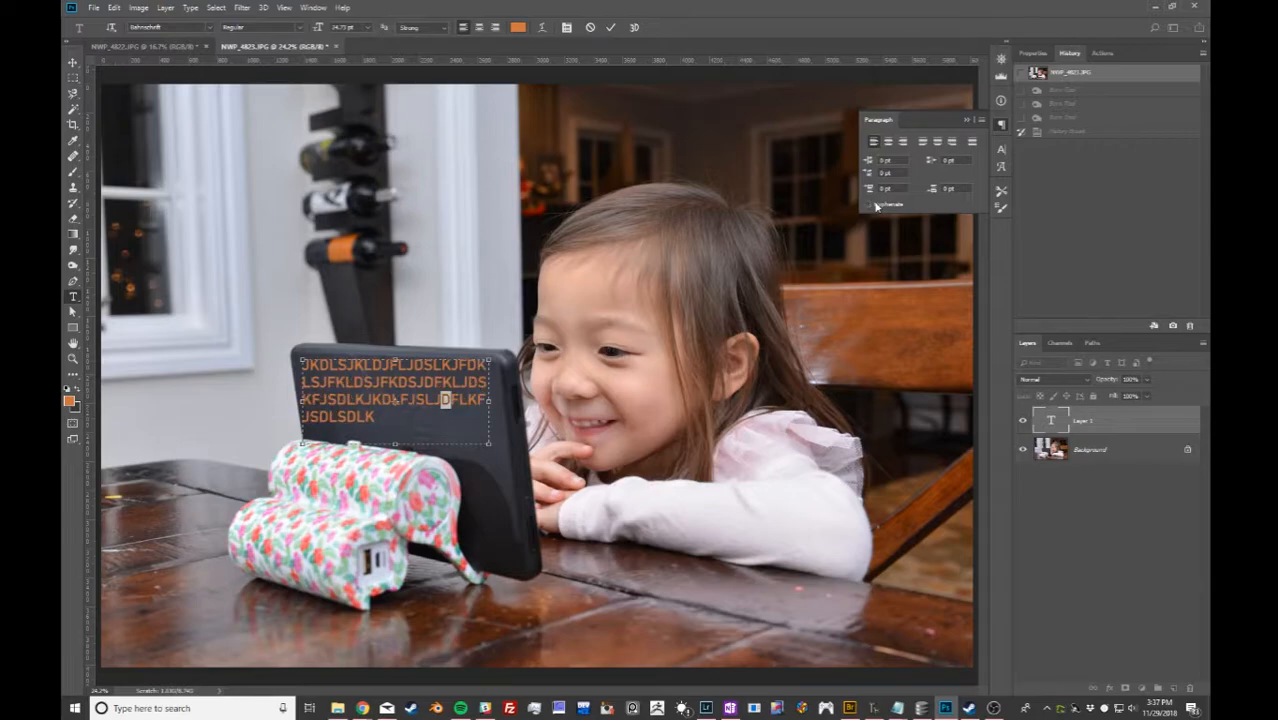
left_click(966, 120)
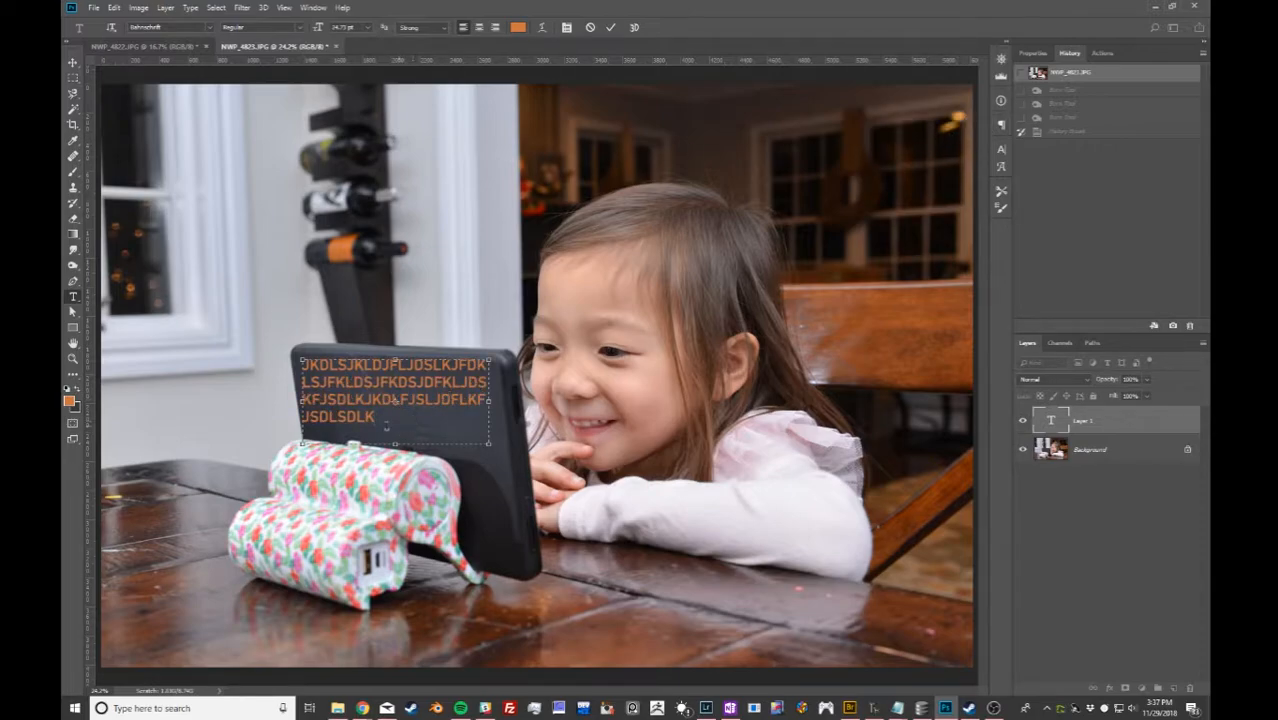
Select all the filler text and, in the character settings, increase its leading to 29.02 pt and tighten its tracking.
left_click_drag(388, 417, 304, 365)
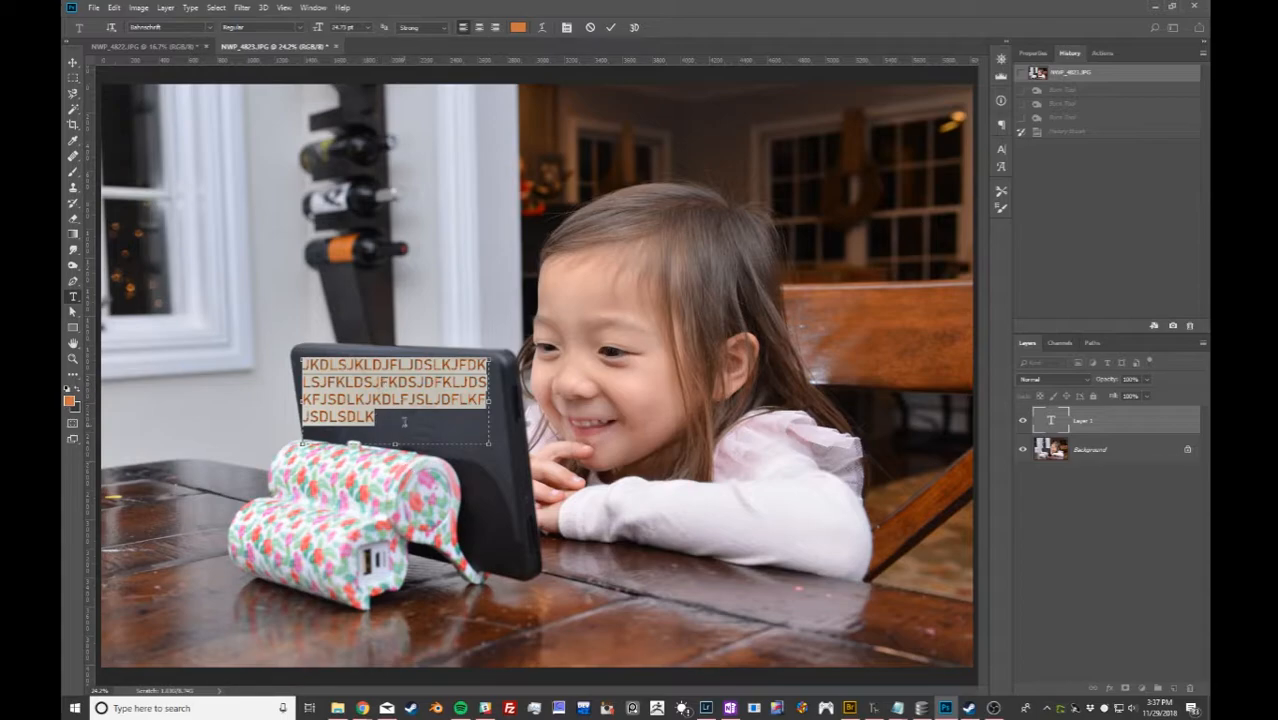
left_click(315, 7)
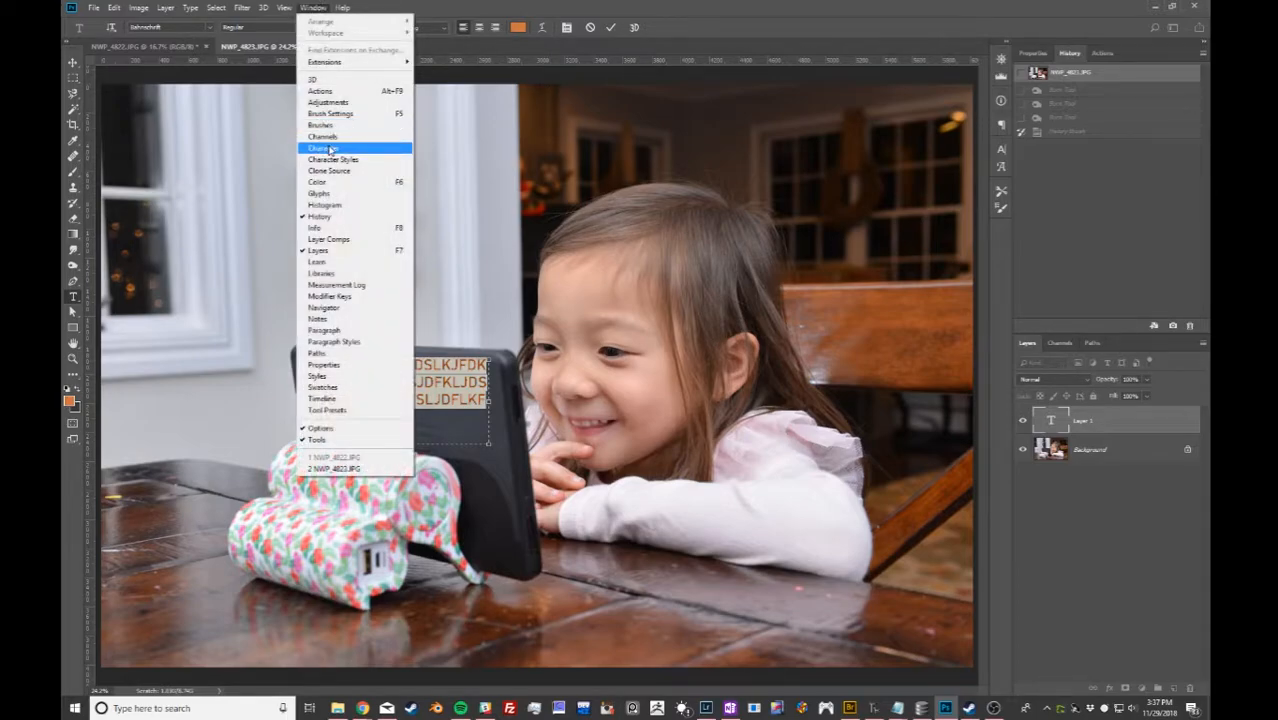
left_click(330, 148)
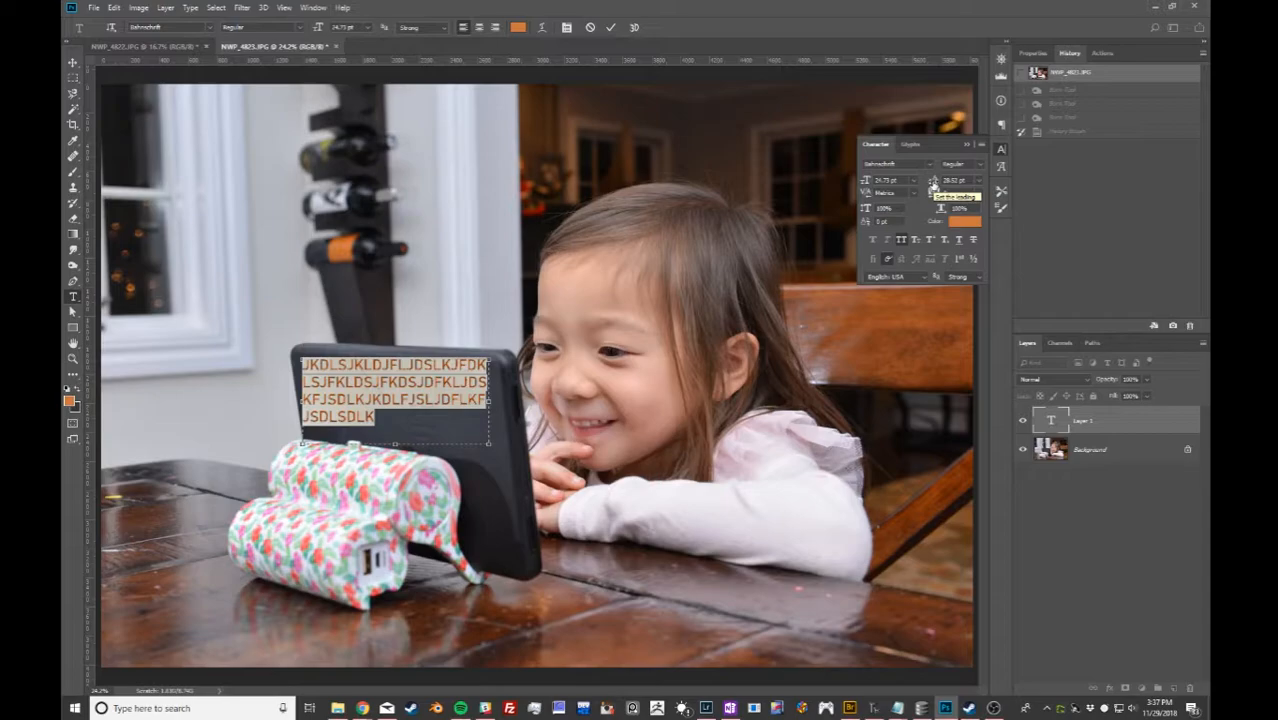
mouse_move(933, 186)
left_mouse_down()
mouse_move(921, 193)
mouse_move(937, 200)
left_mouse_up()
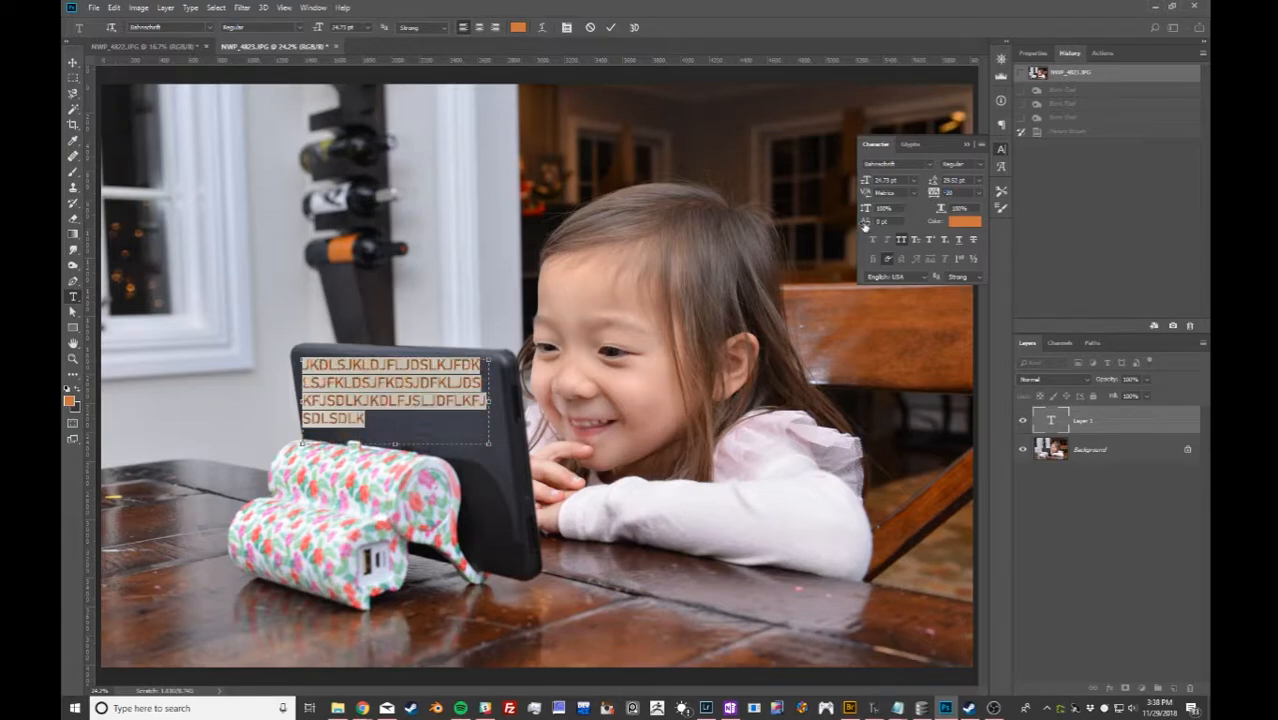
Raise the baseline shift of the first letter so it sits above the rest of the filler text.
mouse_move(866, 226)
left_mouse_down()
mouse_move(880, 222)
mouse_move(868, 224)
left_mouse_up()
left_click(395, 435)
left_click_drag(310, 367, 298, 367)
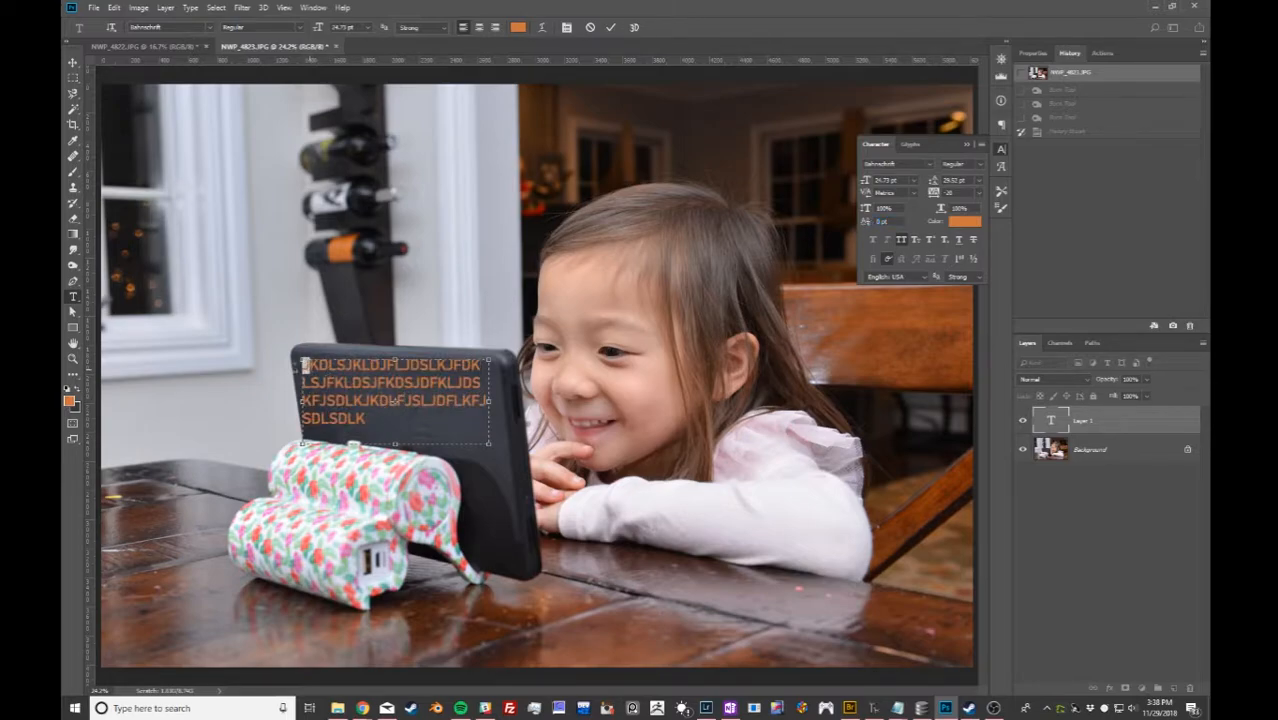
left_click(880, 221)
left_click_drag(866, 224, 881, 226)
left_click(882, 222)
key("Return")
Commit the filler paragraph and delete its type layer.
left_click(346, 400)
key("ctrl+a")
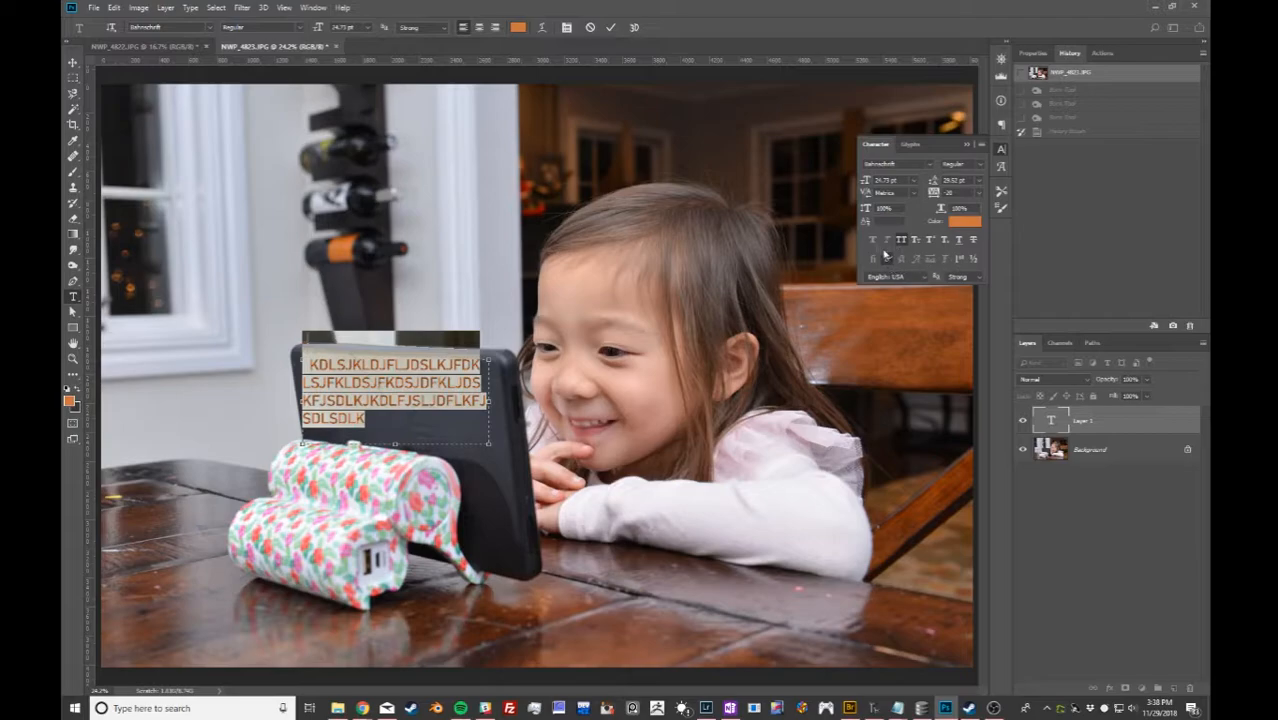
left_click(72, 64)
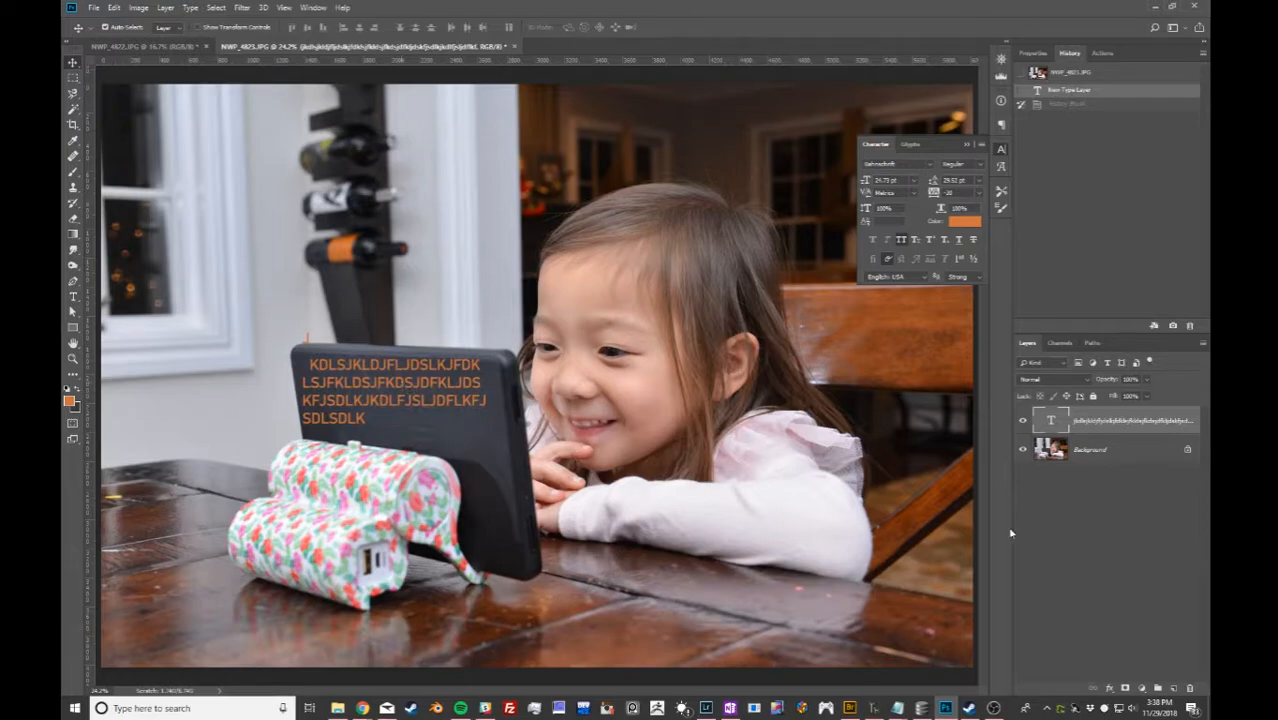
left_click(1189, 688)
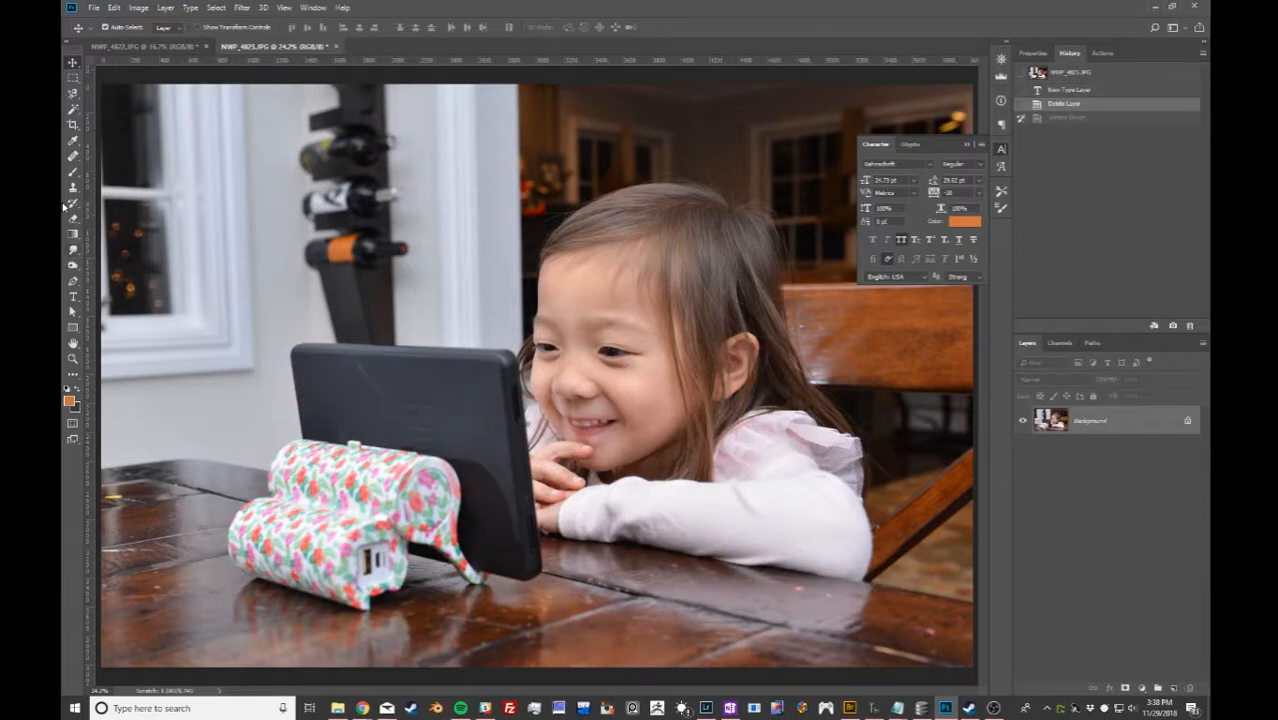
Add a single line of point text with filler letters along the tablet's upper edge.
left_click(72, 297)
left_click(311, 366)
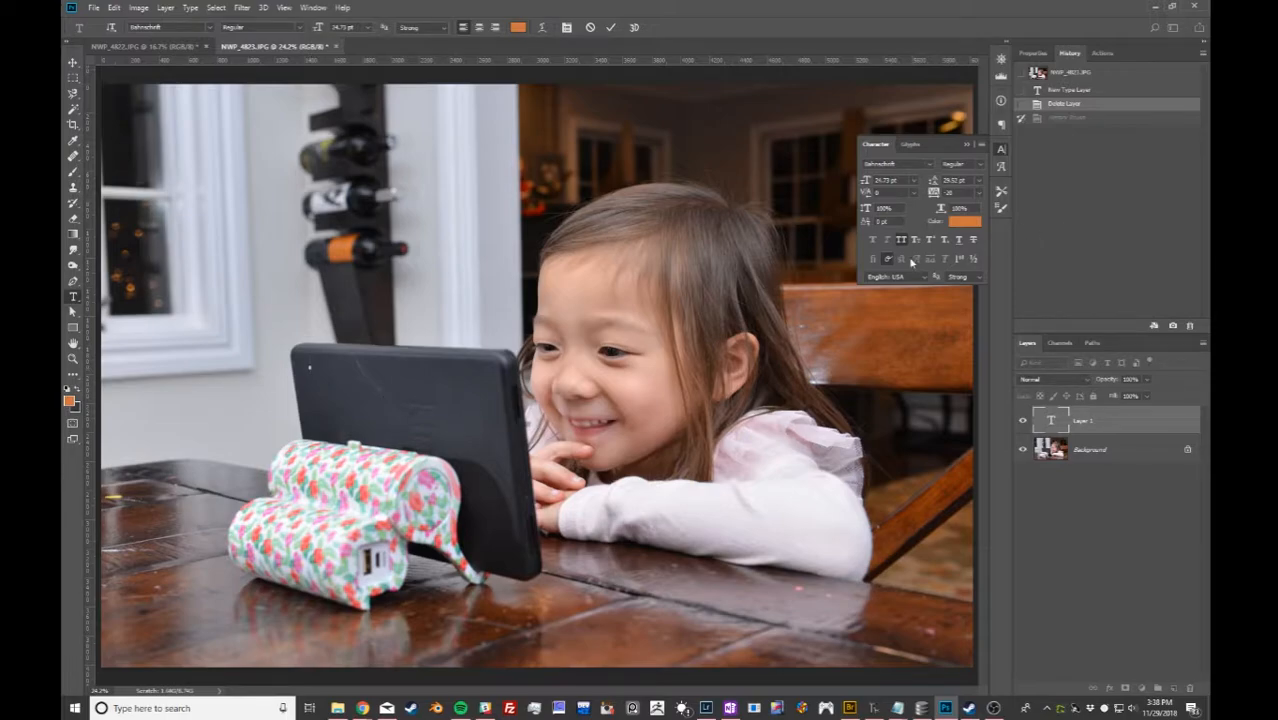
type("FDSJIFKJDSKL DFJDSKL JKL")
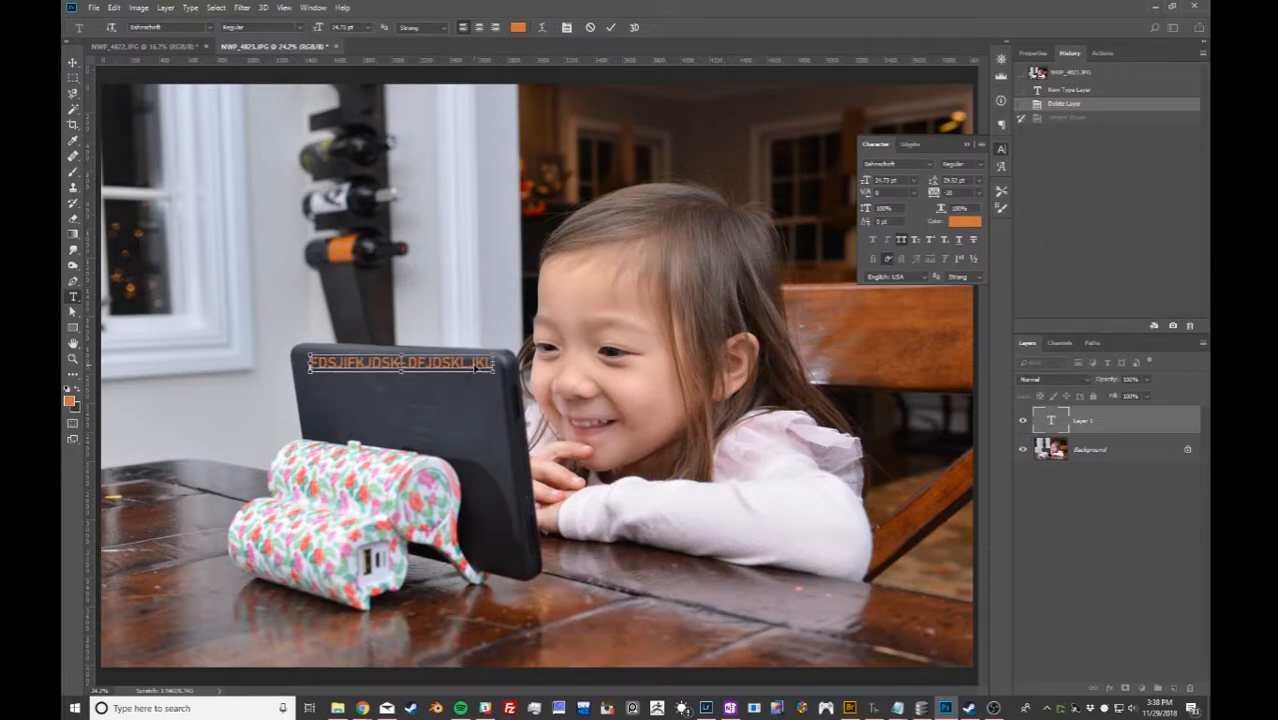
Change the whole text line's font to Arial and turn off All Caps.
key("ctrl+a")
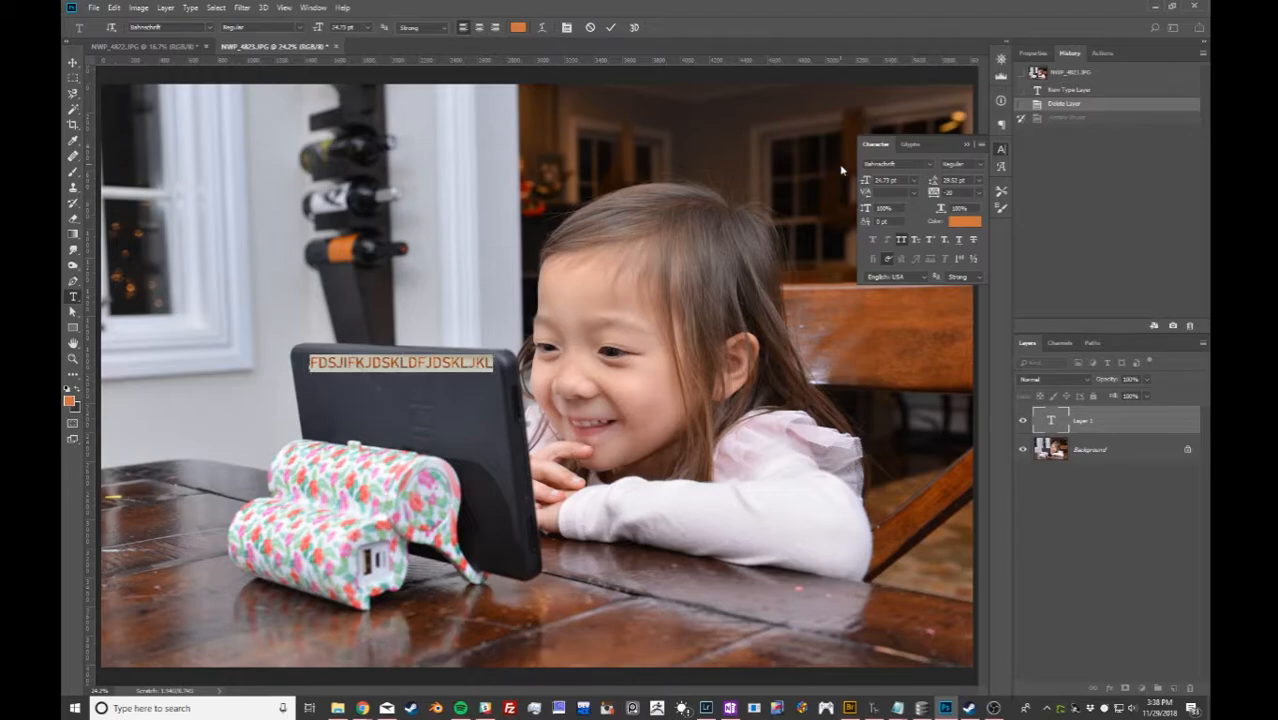
left_click(929, 164)
left_click(910, 416)
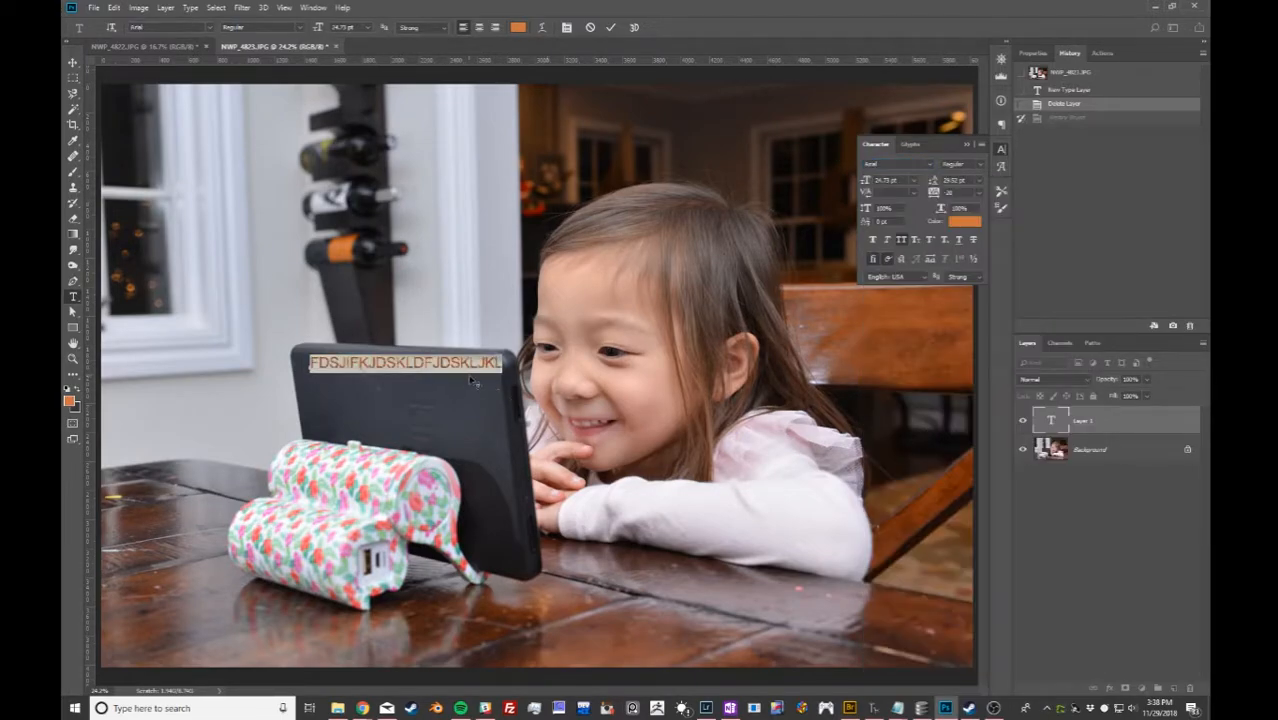
left_click(901, 241)
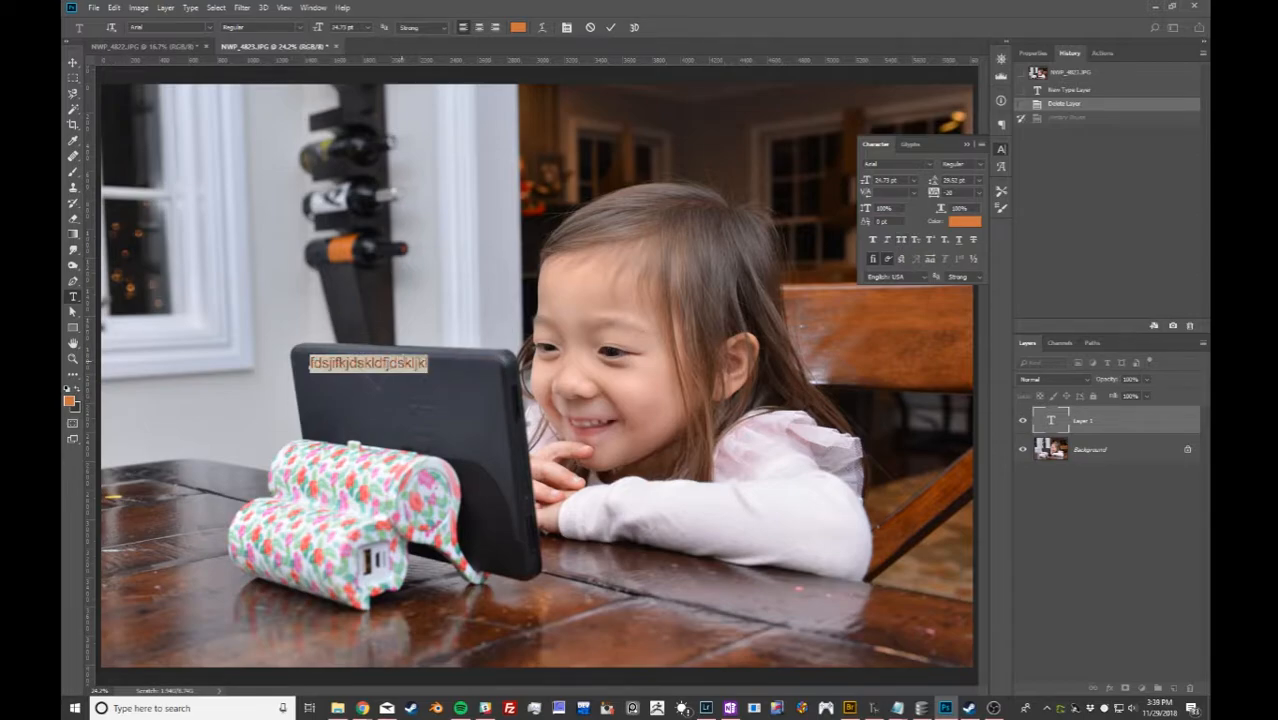
Move the text line down to the middle of the tablet and toggle All Caps on and off for it.
left_click(412, 363)
left_click_drag(427, 364, 475, 412)
left_click(424, 365)
key("ctrl+a")
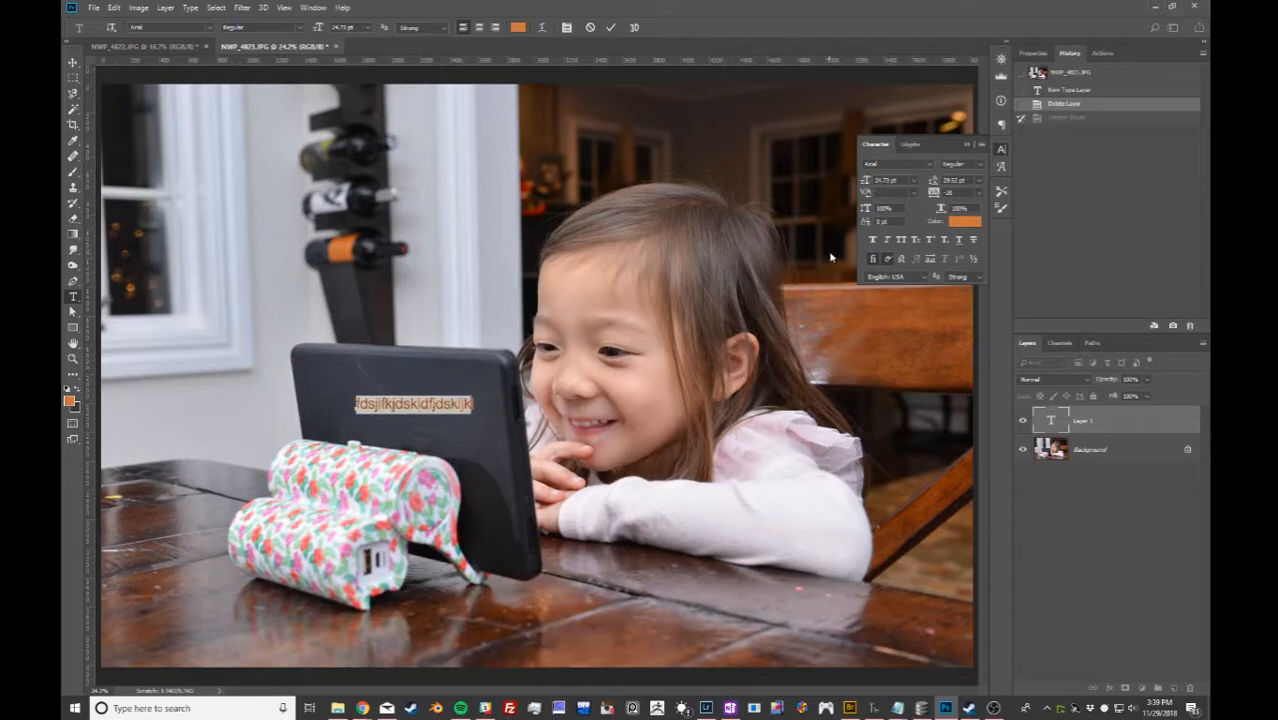
left_click(902, 240)
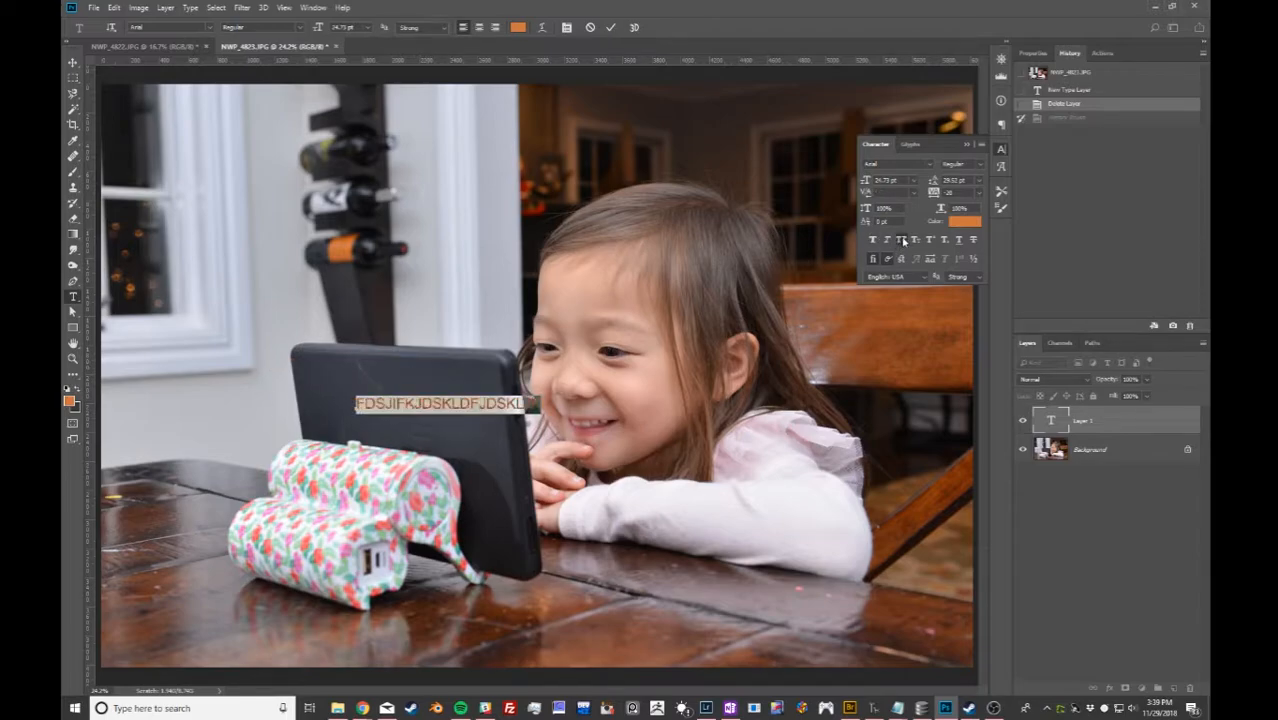
left_click(902, 240)
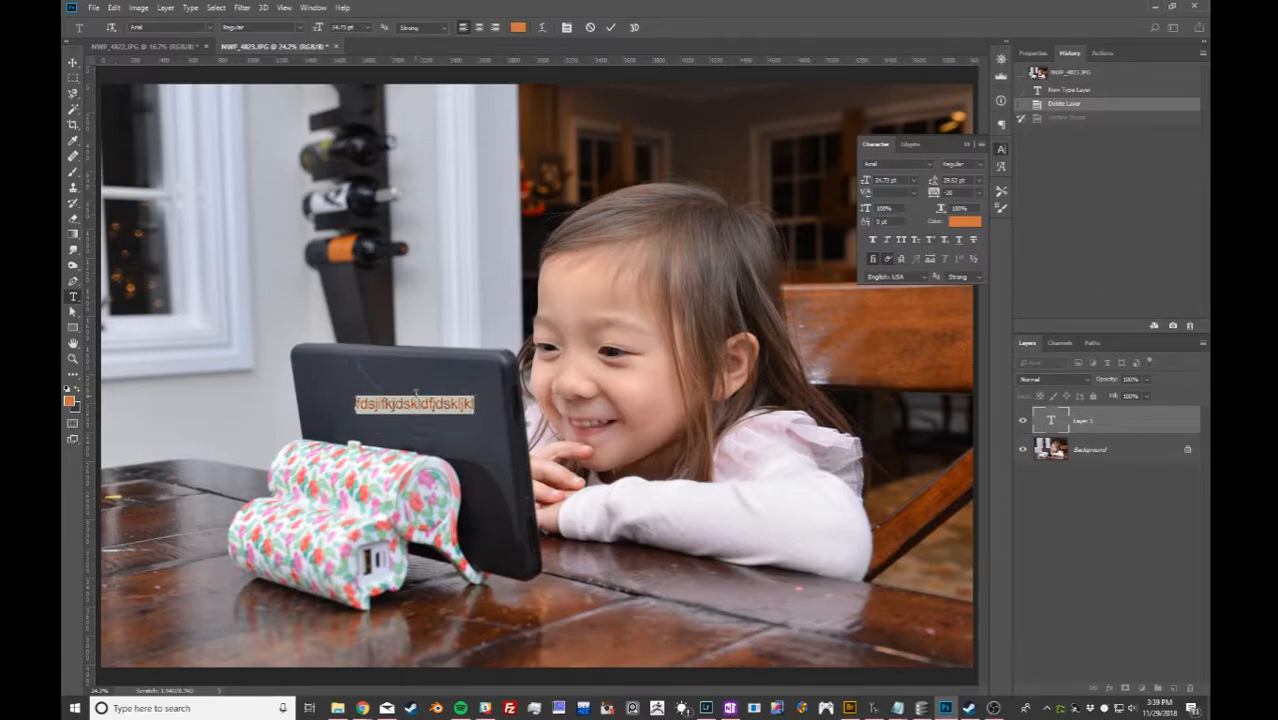
Replace the filler letters with a first name and apply Small Caps to it.
key("BackSpace")
type("John")
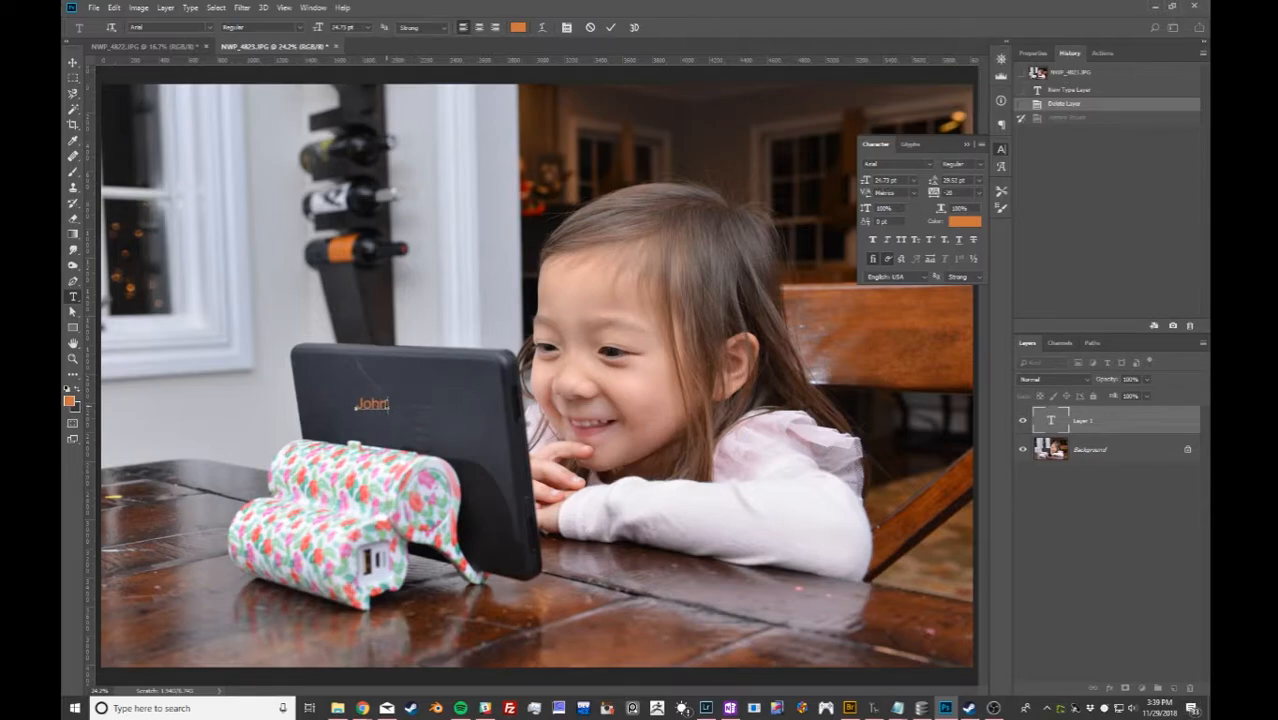
left_click_drag(388, 404, 353, 405)
left_click(916, 242)
left_click(360, 405)
left_click_drag(362, 405, 391, 405)
left_click(391, 405)
Try Superscript and Subscript on the name, and turn off Small Caps.
left_click(935, 244)
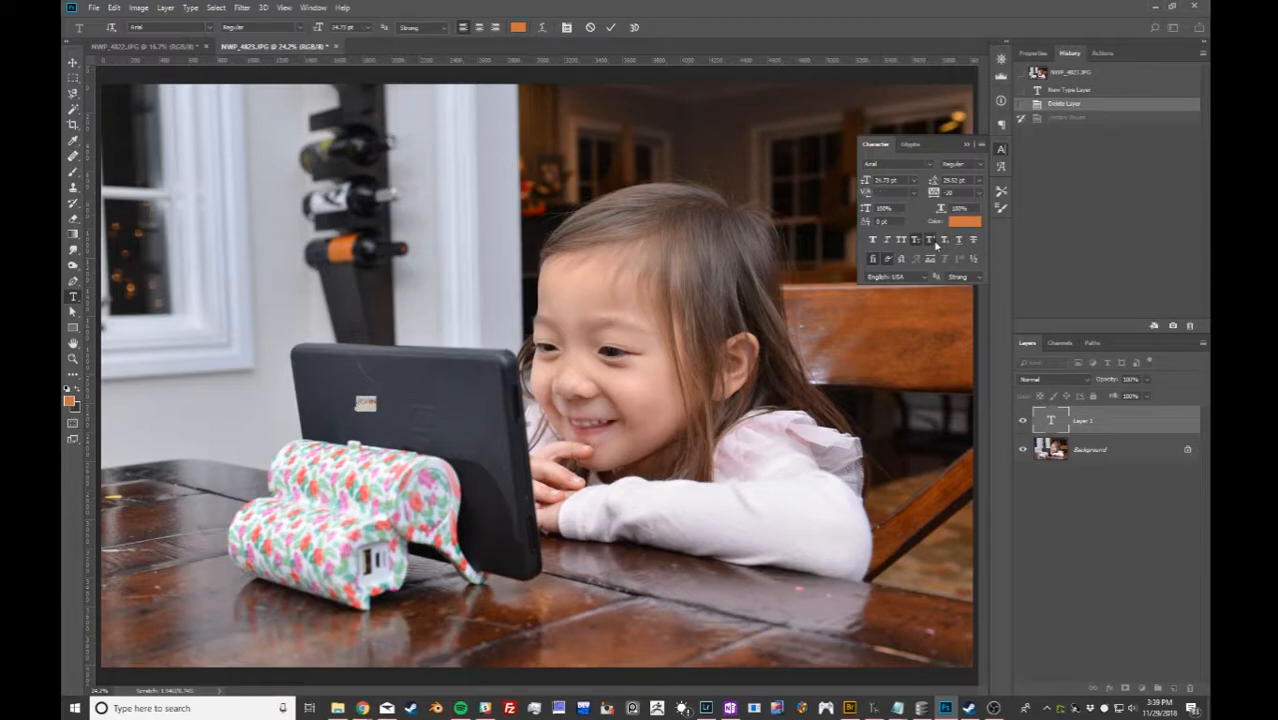
left_click(935, 244)
left_click(945, 243)
left_click(914, 241)
left_click(919, 244)
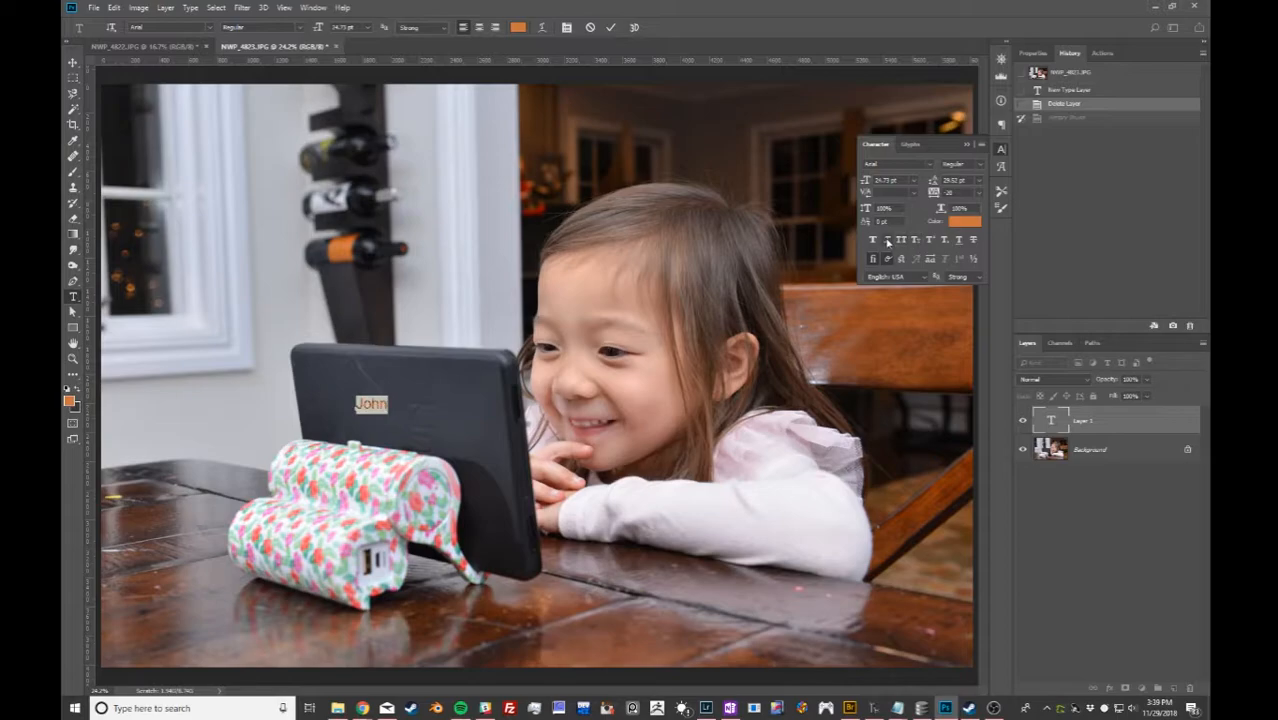
Apply Faux Italic and Faux Bold to the name, keeping Regular as its font style.
left_click(887, 241)
left_click(873, 242)
left_click(981, 170)
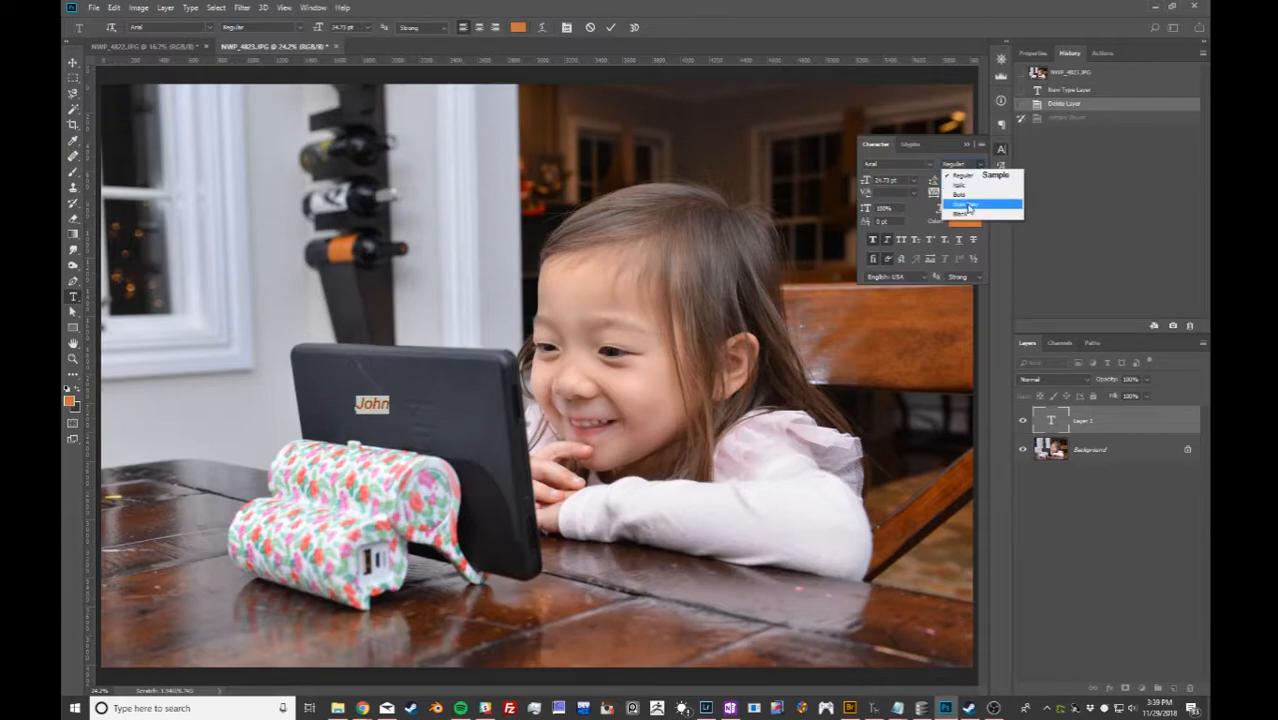
left_click(977, 175)
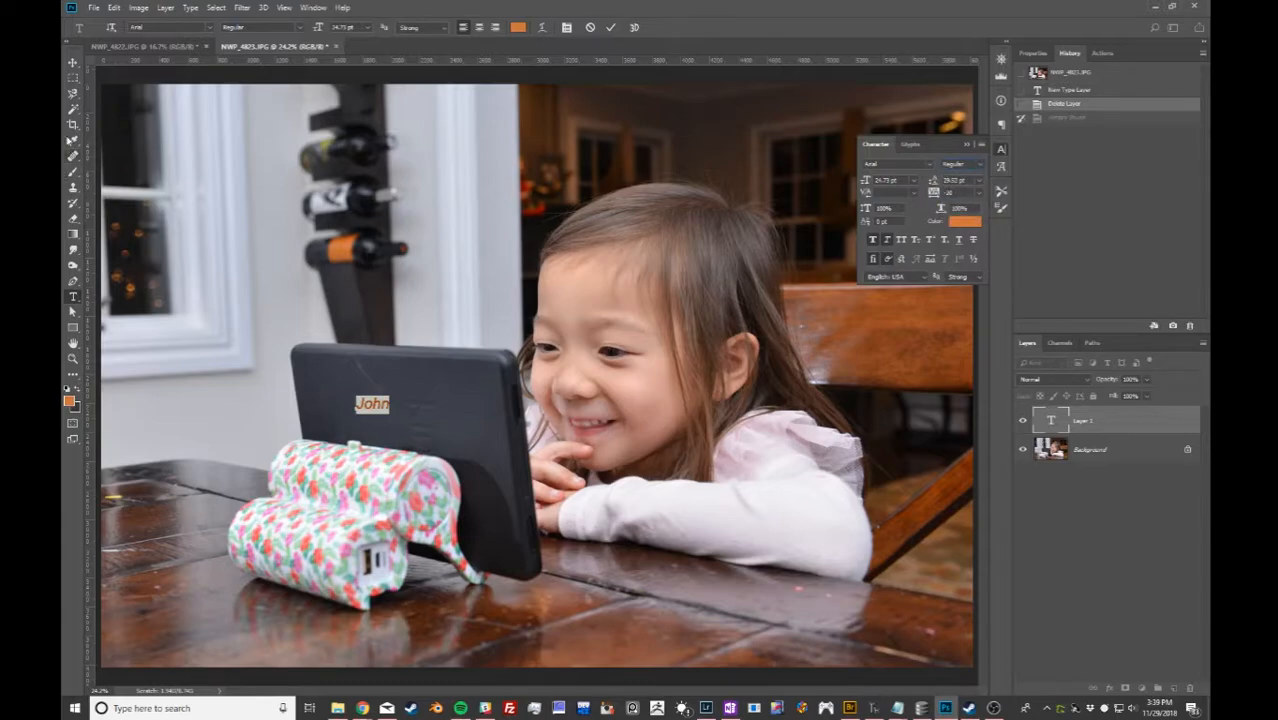
Commit the name text, collapse the character settings, and delete the name's type layer.
left_click(71, 63)
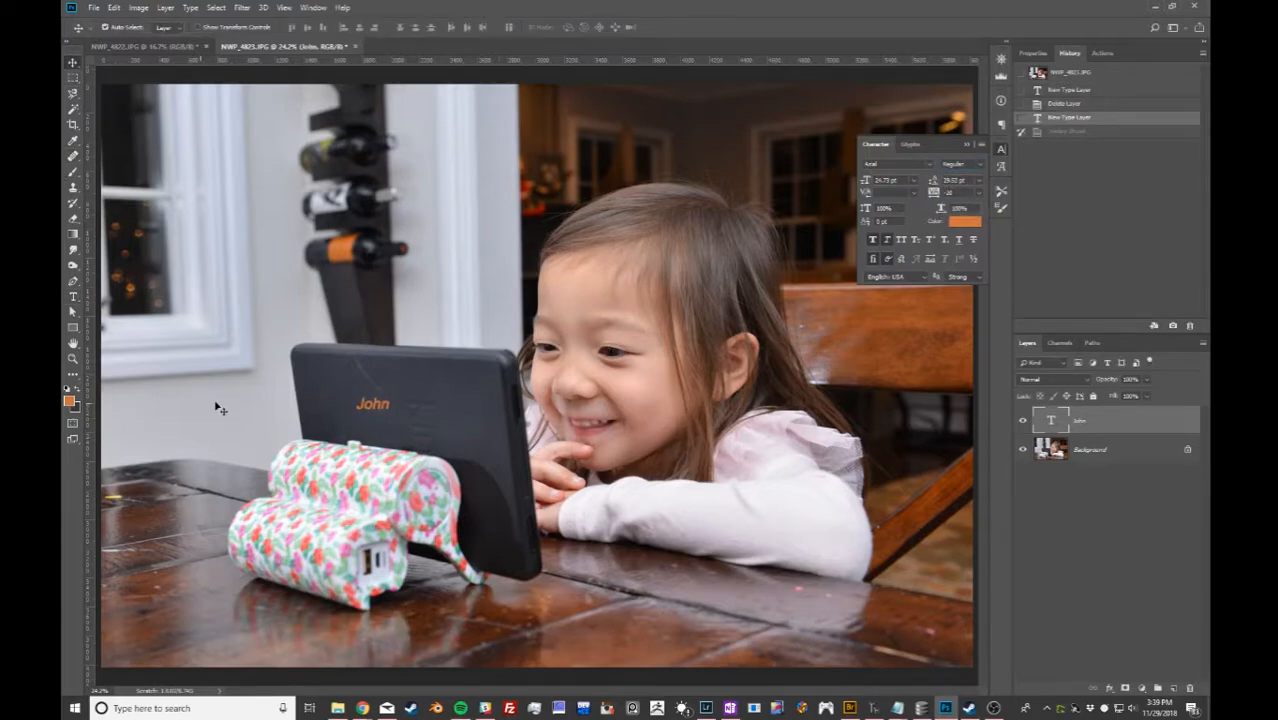
left_click(1002, 150)
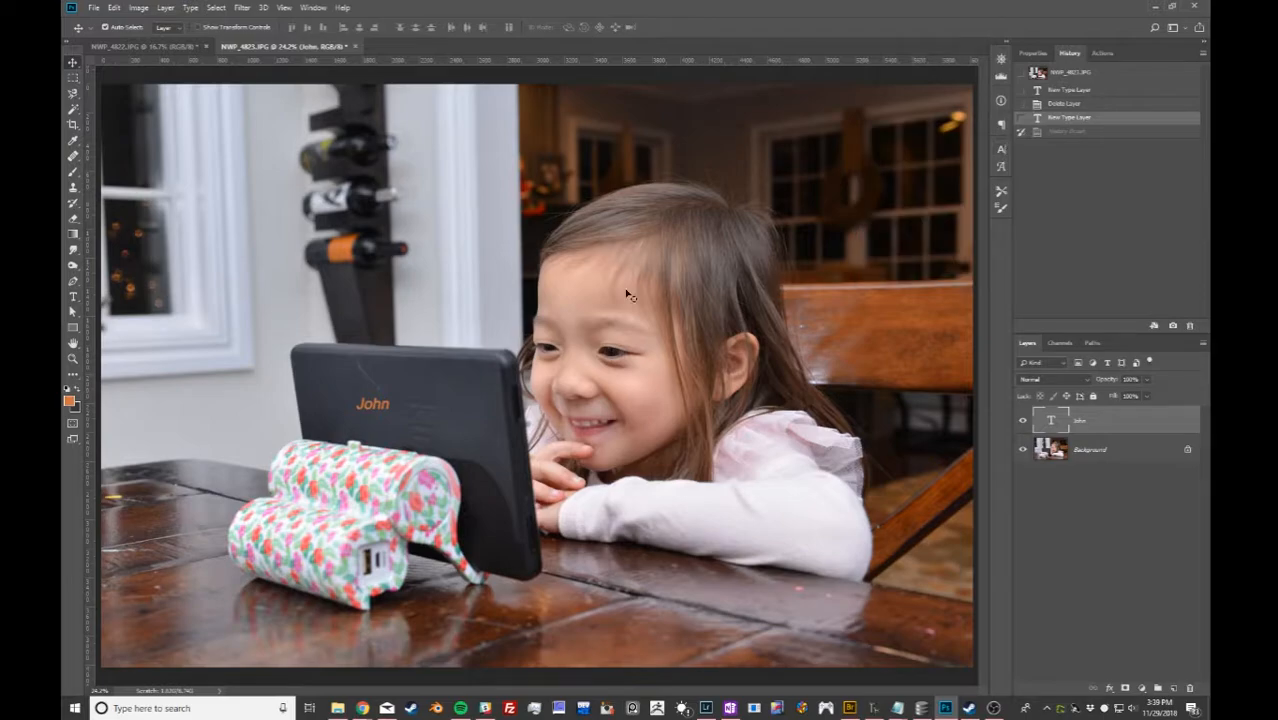
left_click(1189, 688)
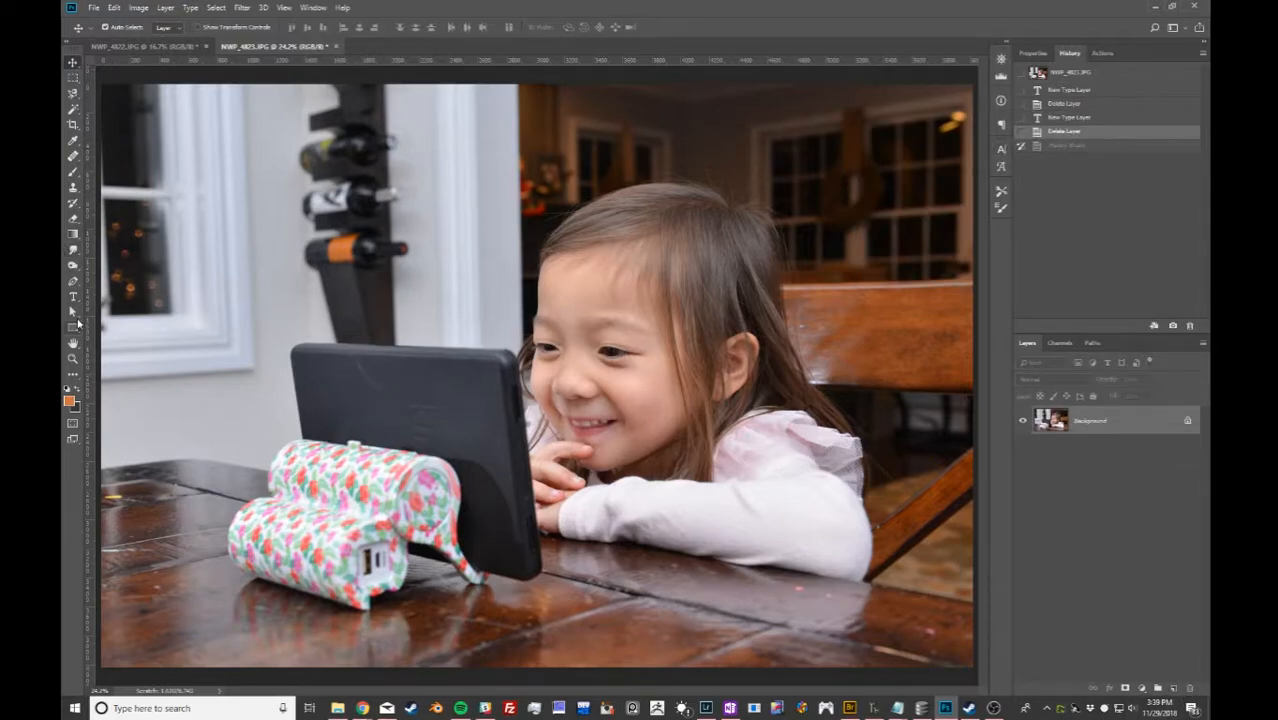
Look over the path selection tool variants, and select the Rectangle tool and view its shape variants.
left_click(71, 313)
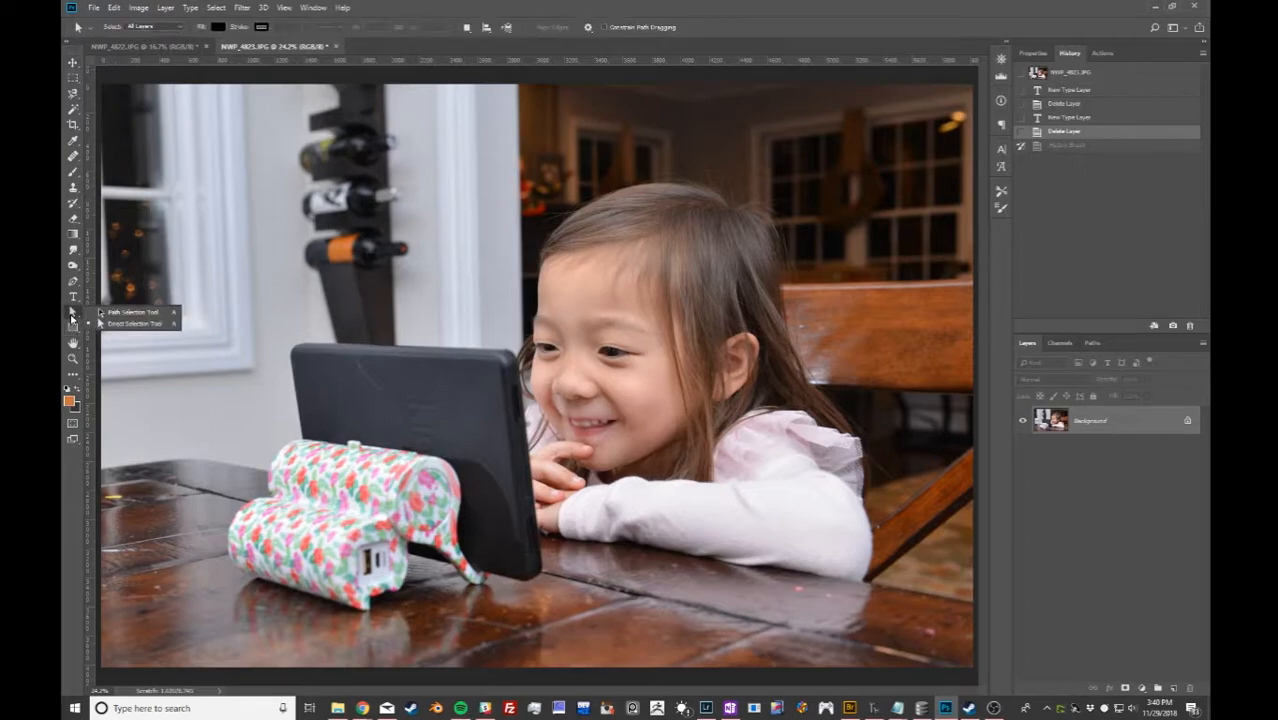
left_click(71, 315)
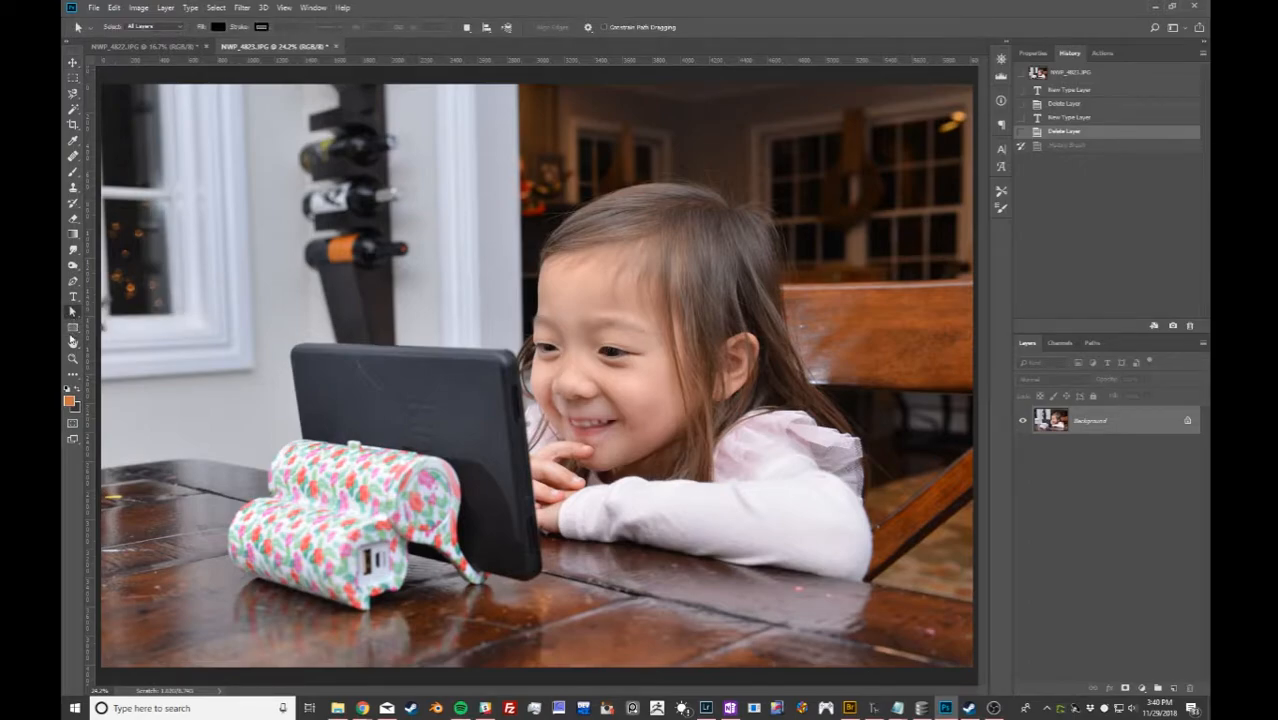
left_click(71, 331)
left_click(72, 331)
left_click(72, 331)
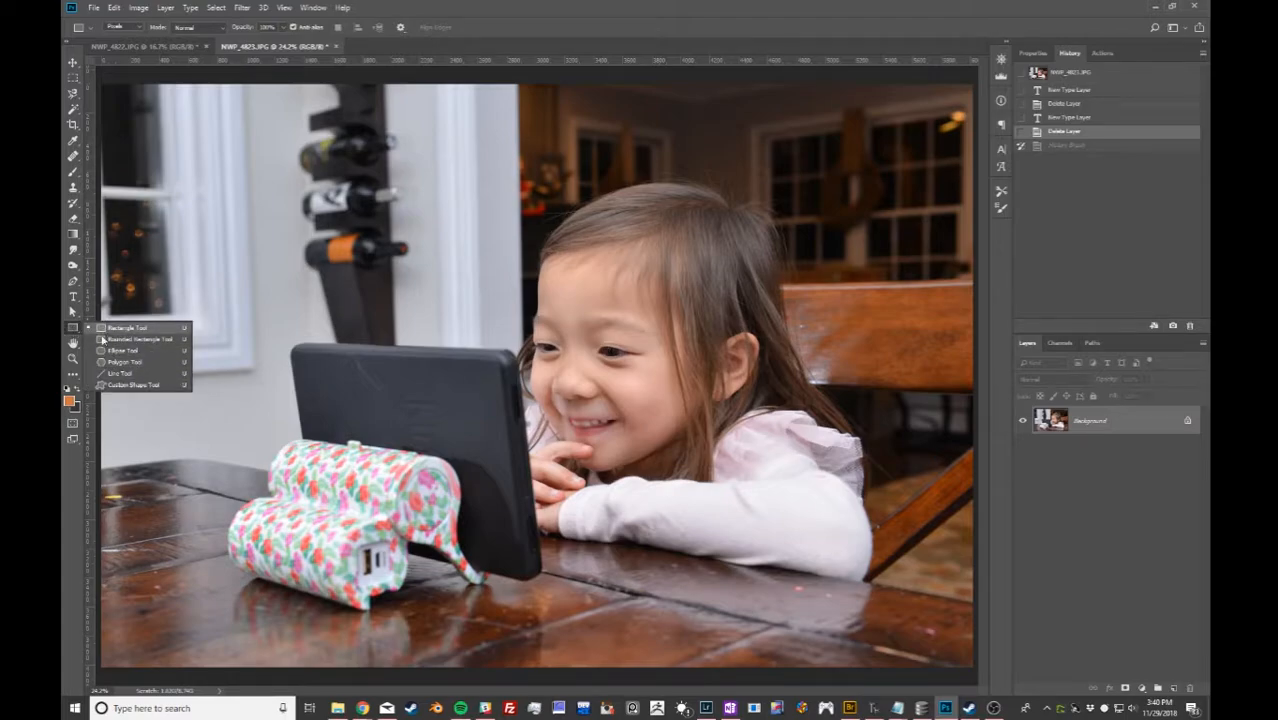
Draw a wide filled rectangle over the child's face and the tablet's edge with the Rectangle tool, and undo it.
left_click(75, 328)
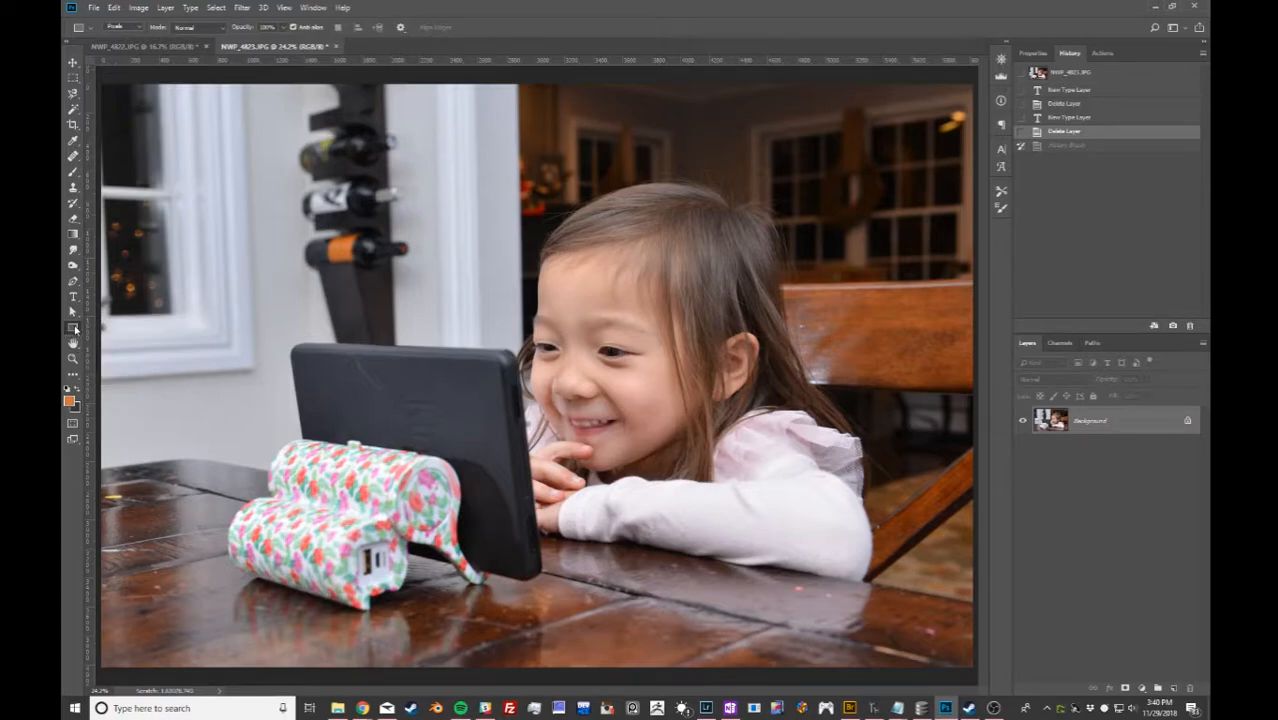
left_click(74, 330)
left_click(74, 331)
left_click_drag(352, 266, 740, 432)
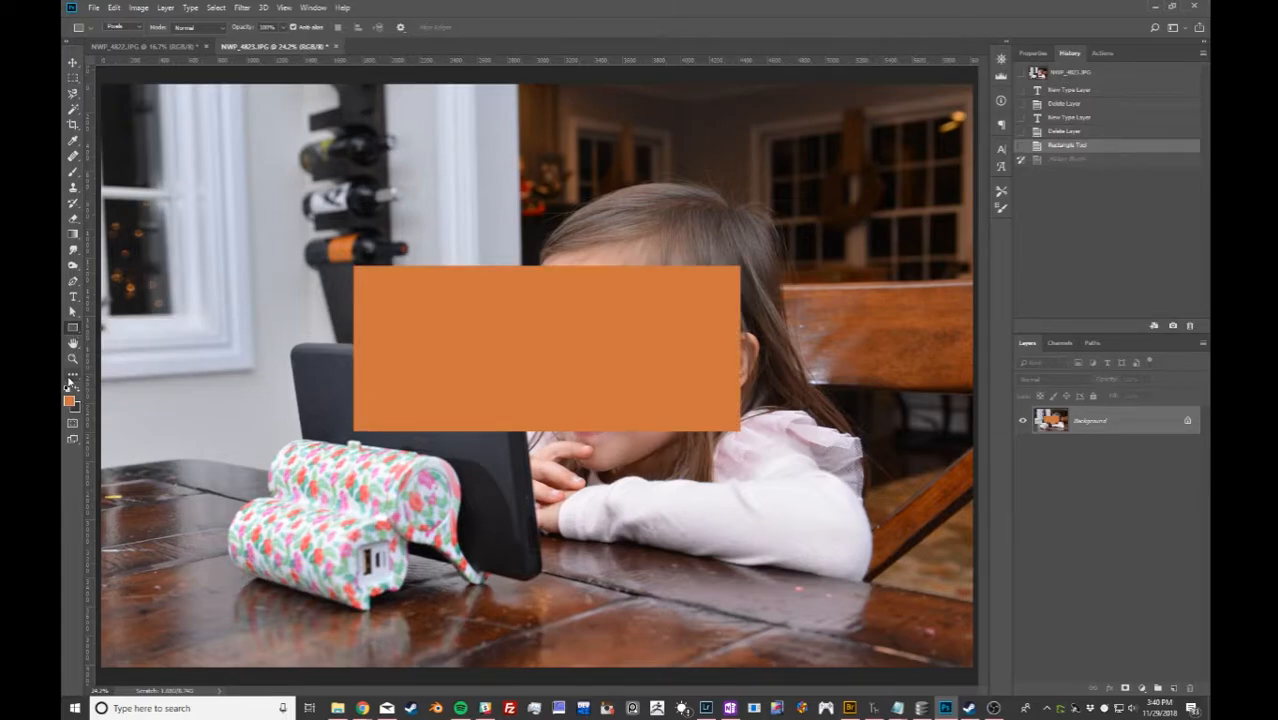
key("ctrl+z")
Dismiss the fixed-size rectangle prompt and draw a filled rectangle freehand over the wine rack and tablet.
left_click(320, 251)
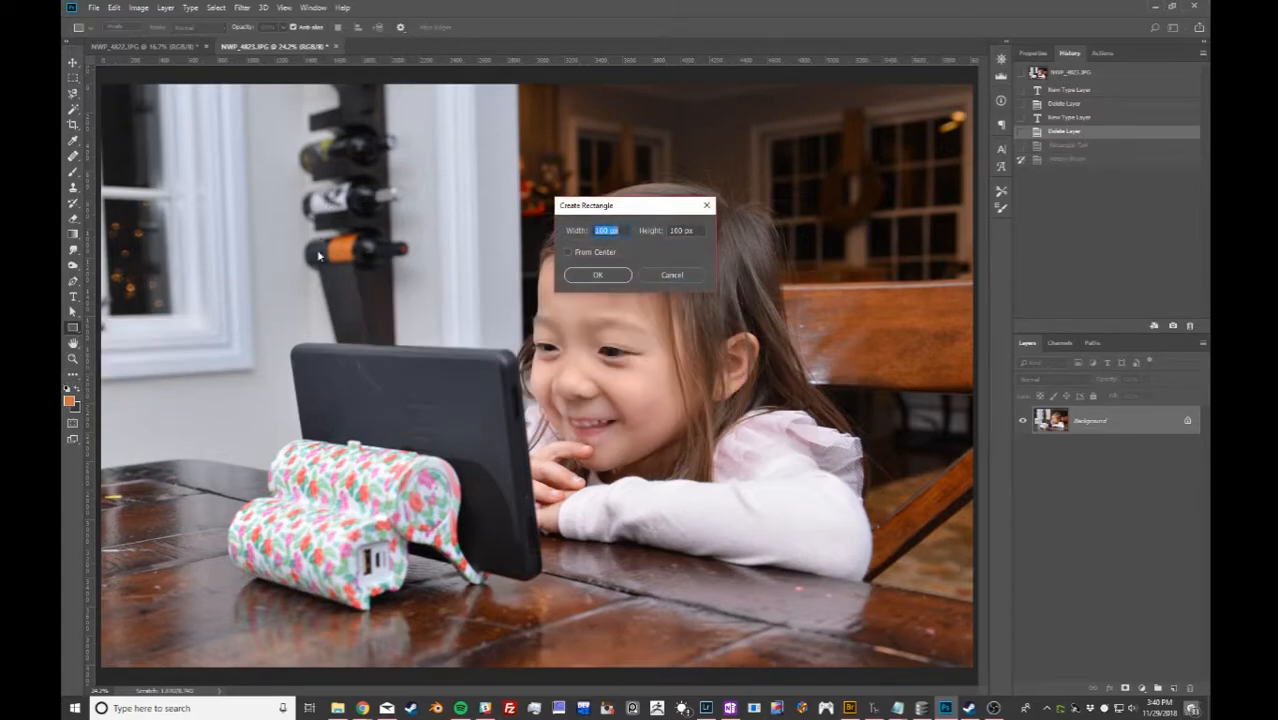
left_click(654, 279)
left_click_drag(222, 222, 516, 438)
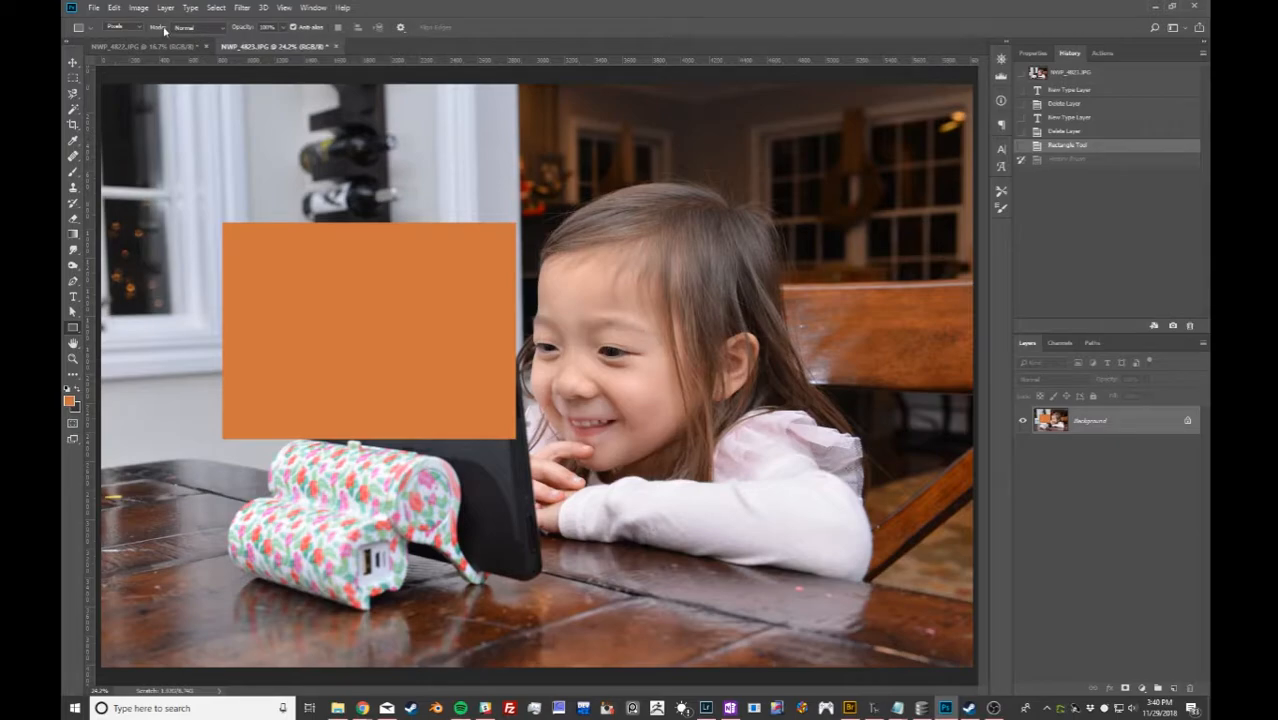
Look over the Rectangle tool's blending modes and path options, keeping the mode at Normal.
left_click(222, 29)
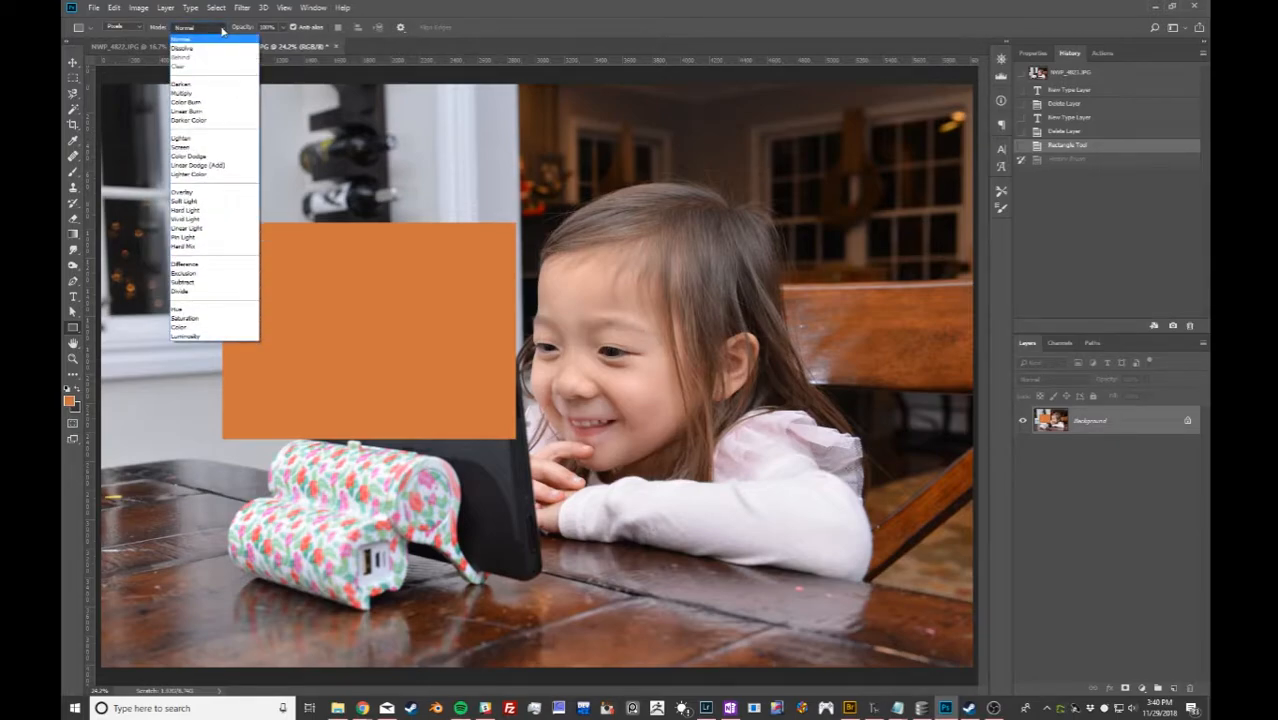
left_click(216, 37)
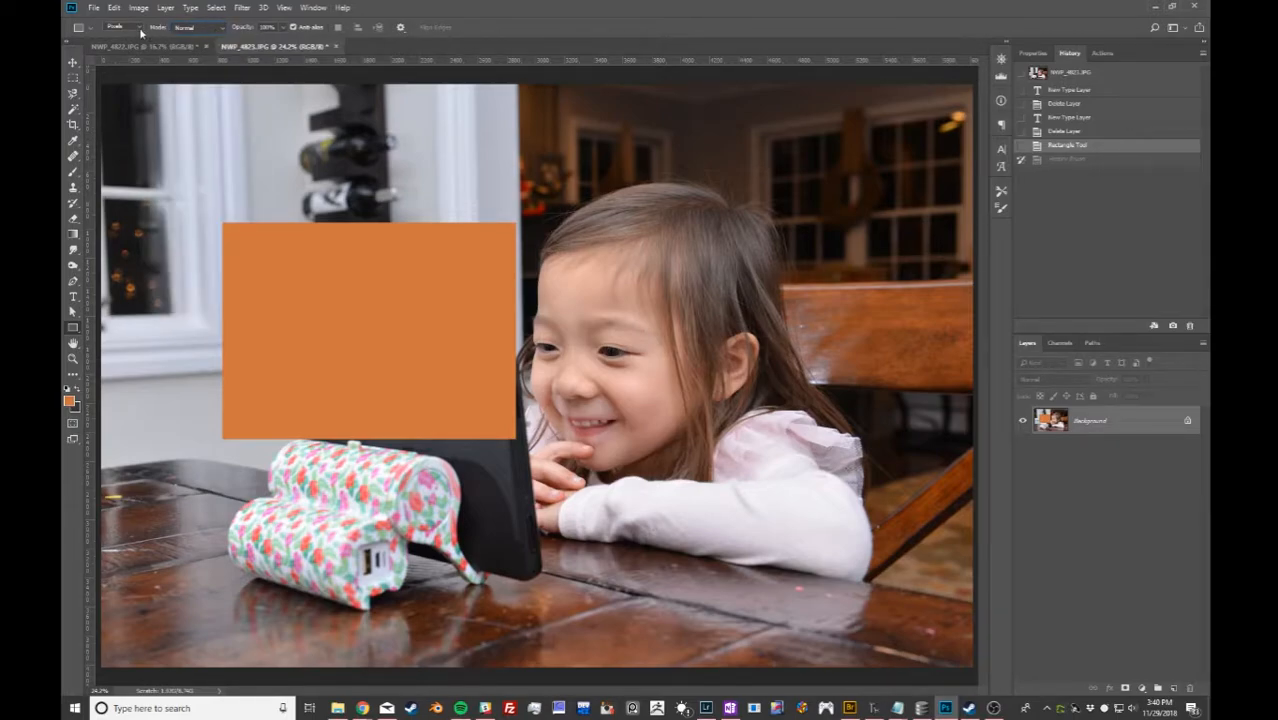
left_click(226, 30)
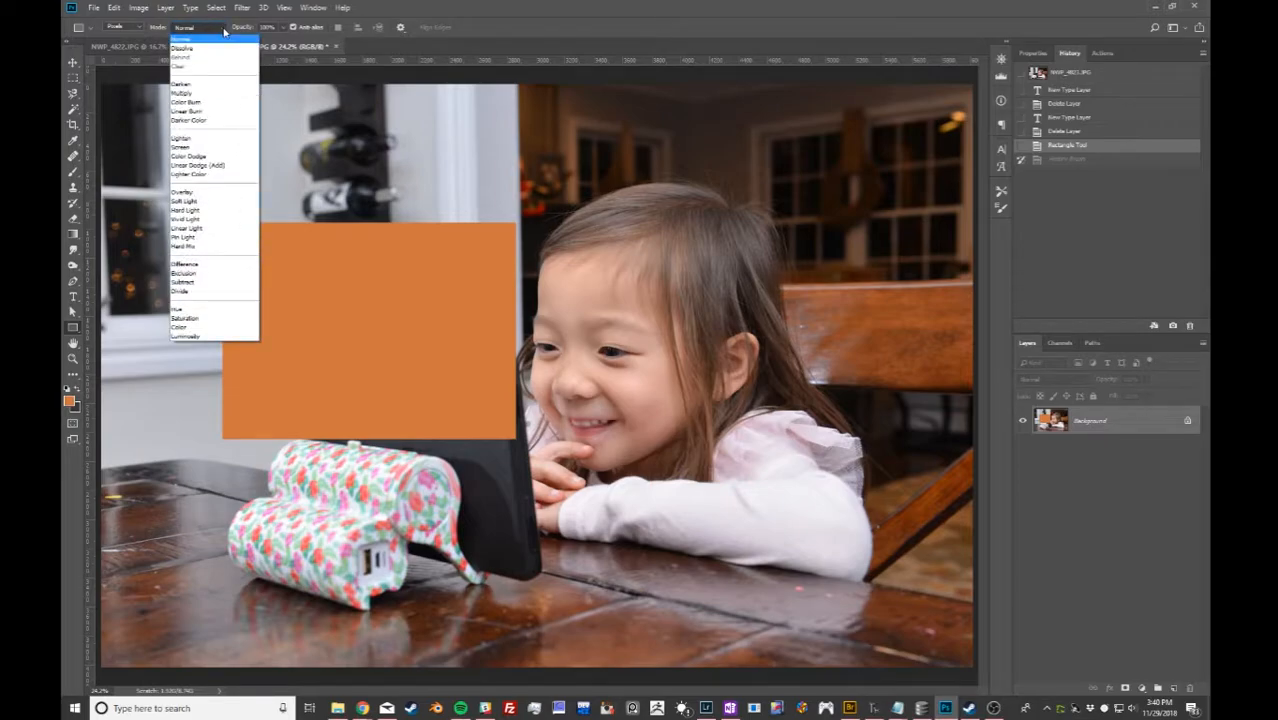
left_click(224, 31)
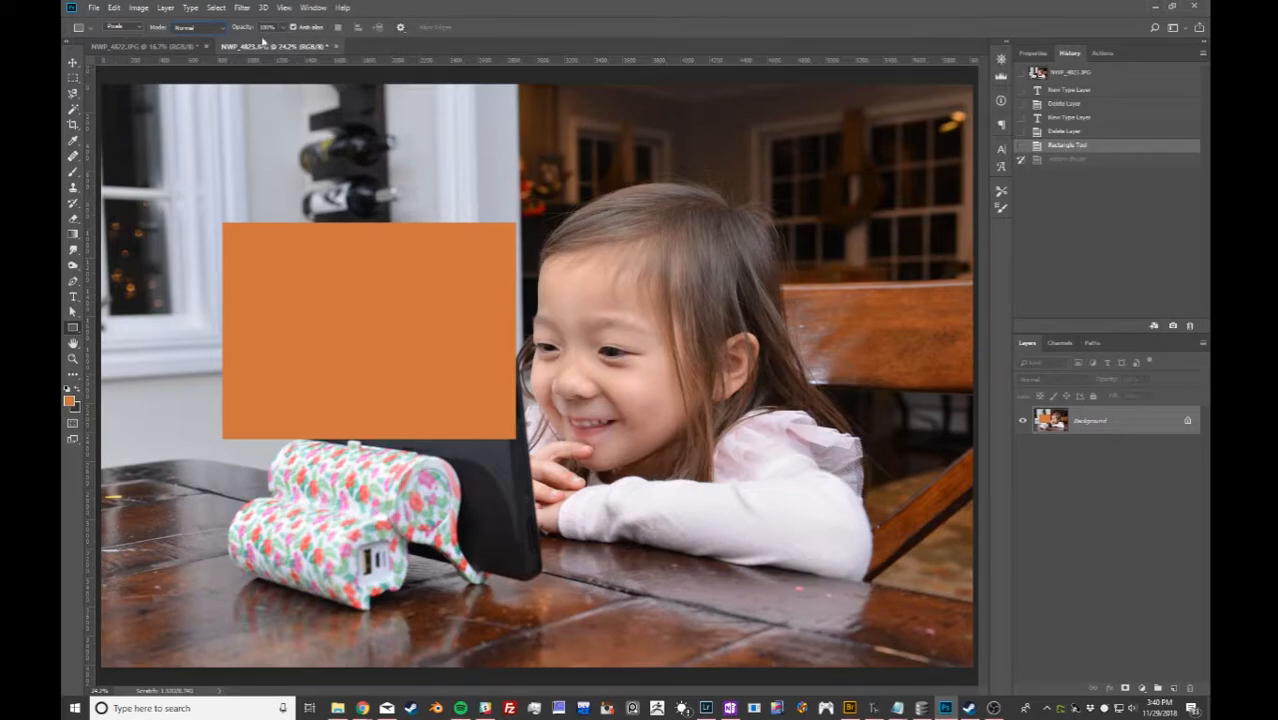
left_click(400, 28)
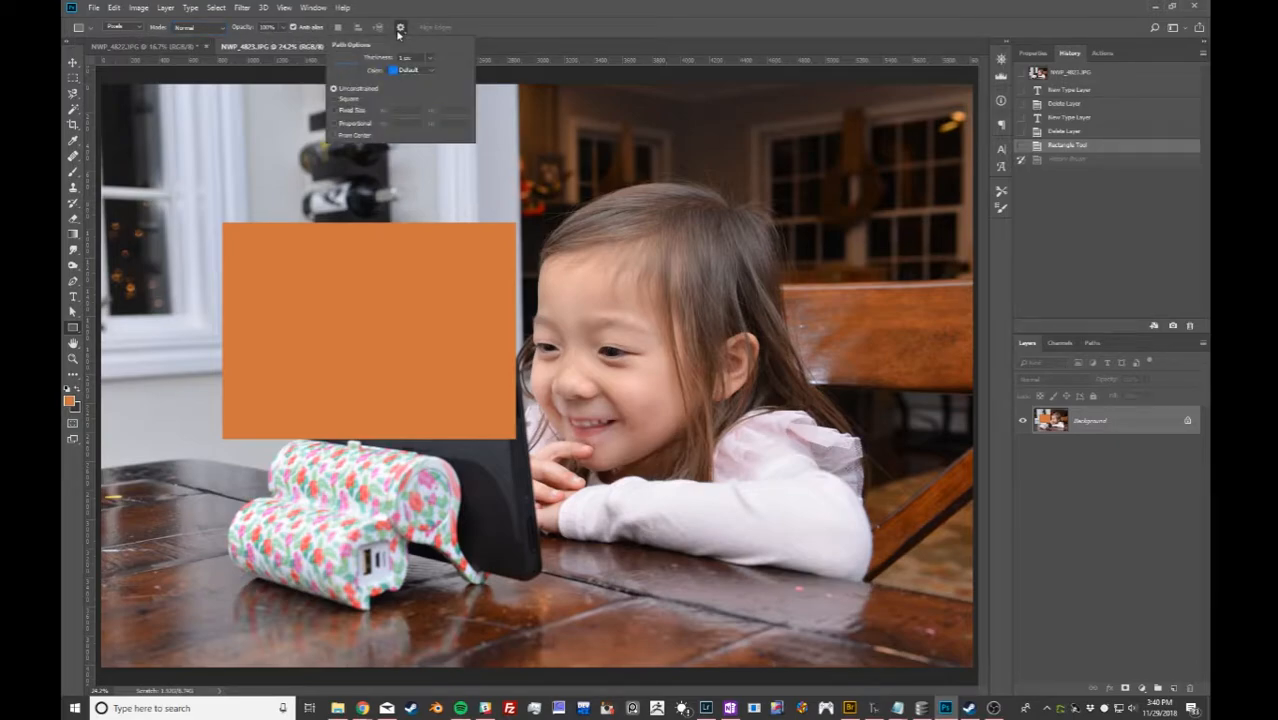
left_click(400, 30)
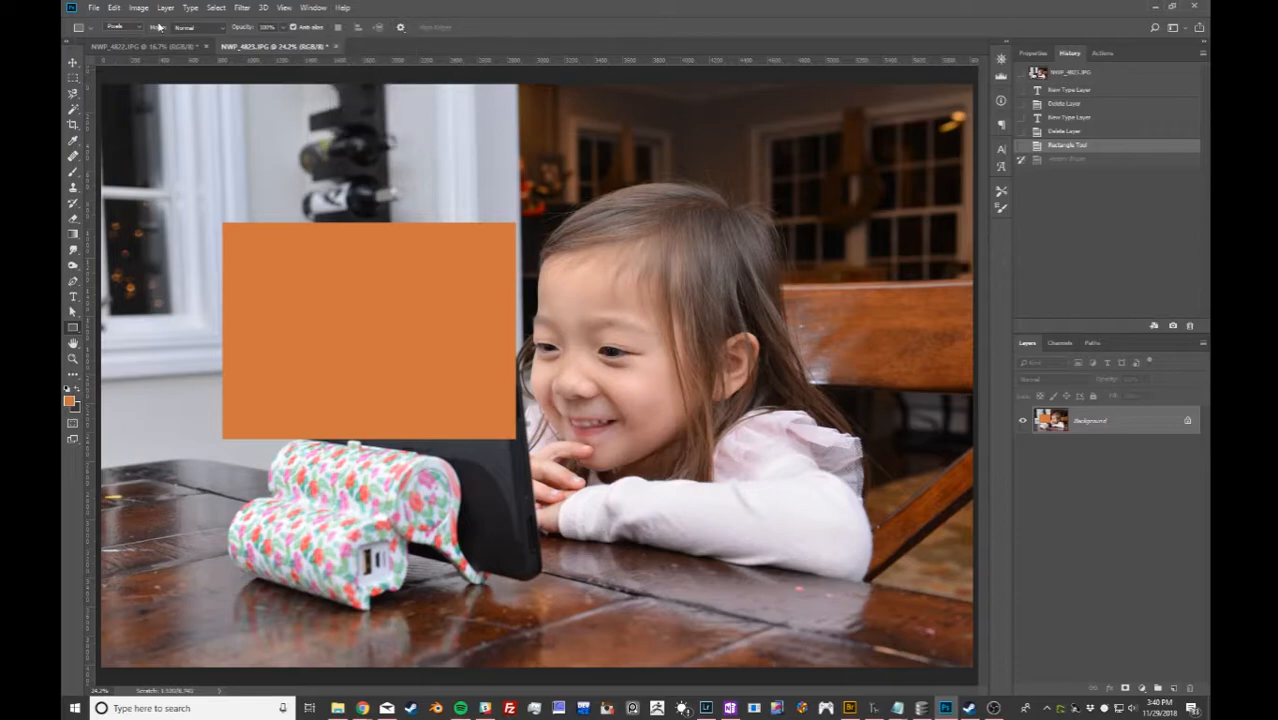
Draw two filled rounded rectangles side by side above the child's head with the Rounded Rectangle tool.
right_click(72, 330)
left_click(115, 327)
right_click(76, 333)
left_click(115, 342)
left_click_drag(435, 161, 578, 212)
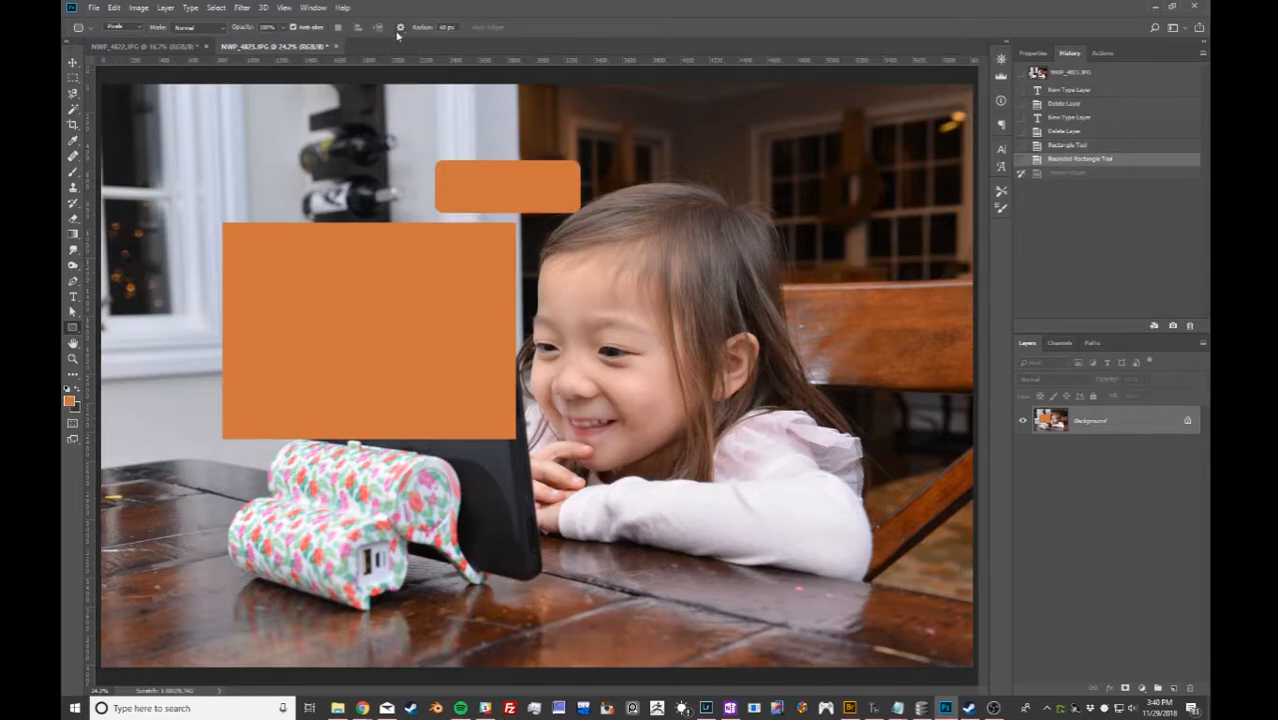
left_click_drag(615, 141, 790, 201)
Set the corner radius to 6 px, draw a rounded rectangle over the child's hair, and inspect its corners up close.
left_click_drag(421, 28, 368, 33)
key("Return")
mouse_move(618, 214)
left_mouse_down()
mouse_move(768, 265)
mouse_move(762, 292)
left_mouse_up()
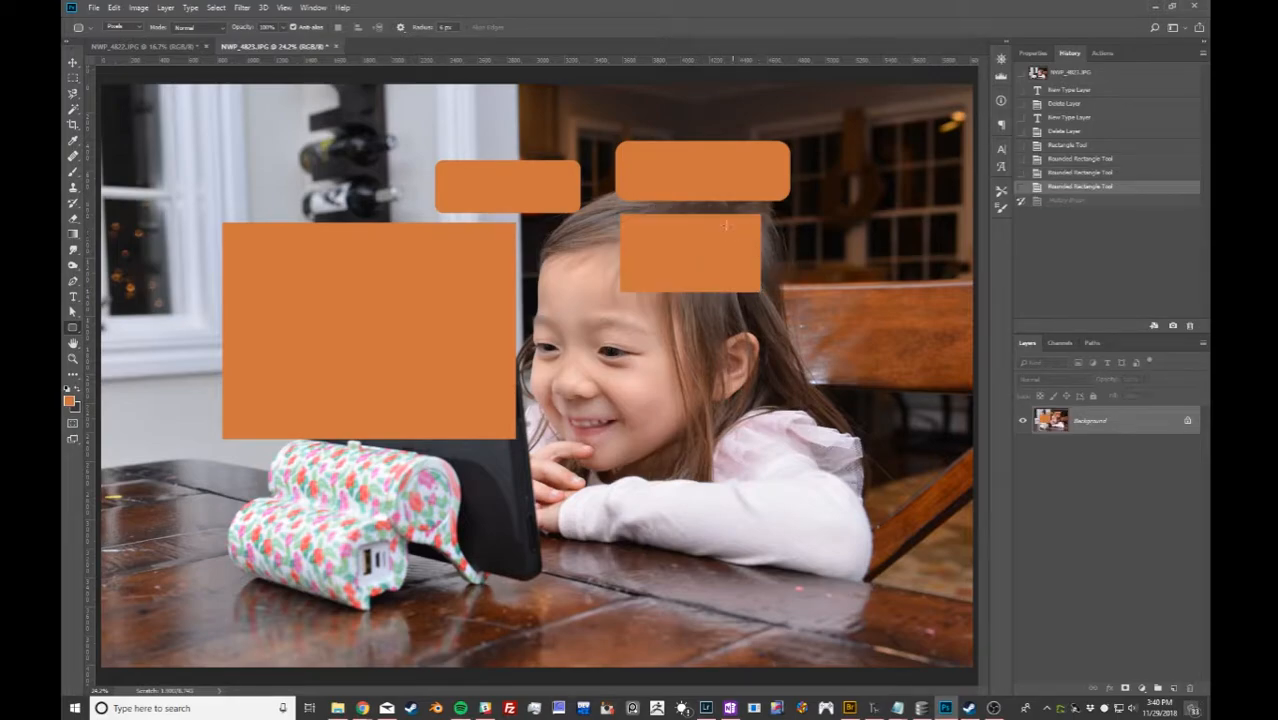
key("ctrl+plus")
key("ctrl+plus")
key("ctrl+plus")
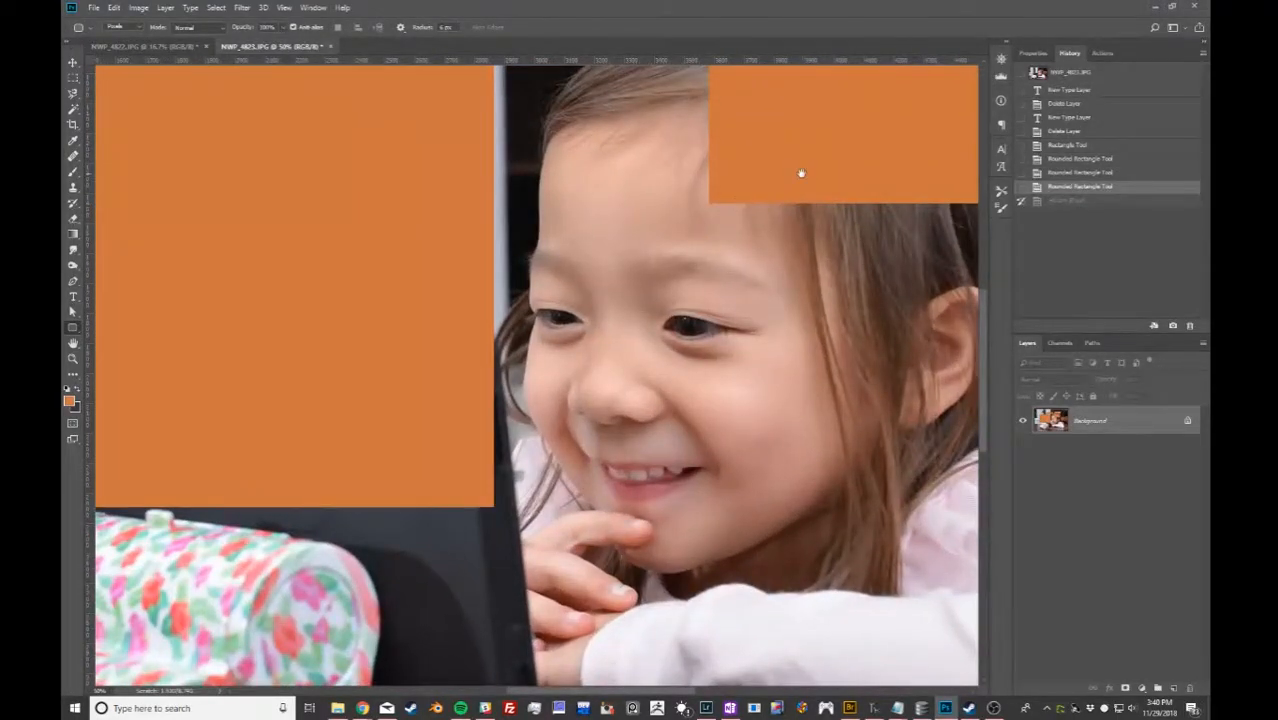
left_click_drag(799, 171, 622, 330)
Increase the corner radius, draw a large rounded rectangle over the child's face, and revert the photo to its opened state.
left_click_drag(428, 31, 458, 31)
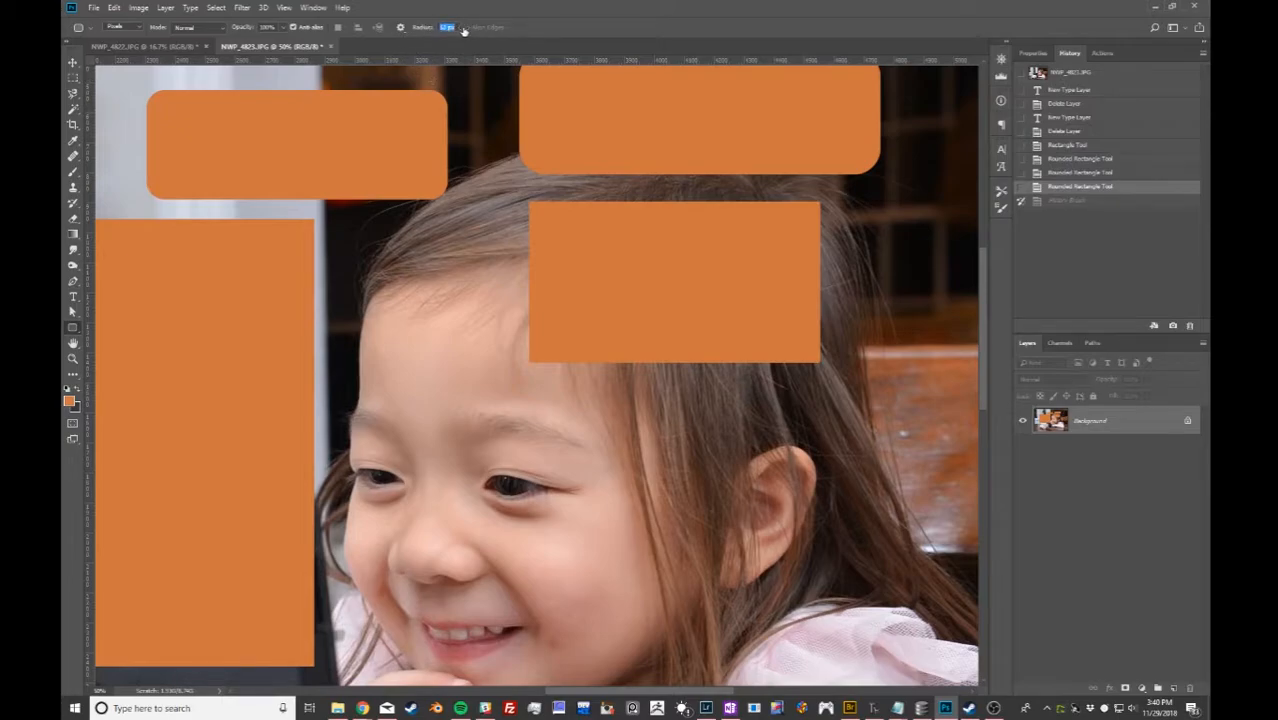
left_click_drag(432, 381, 893, 617)
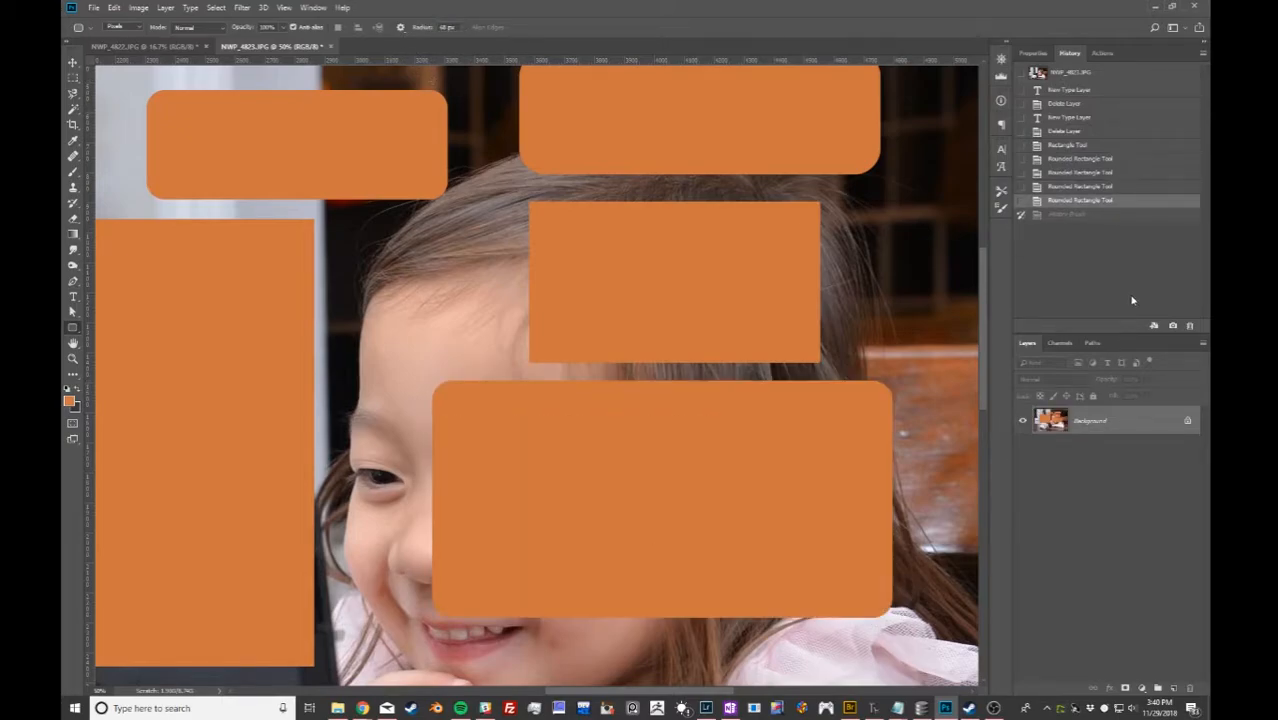
left_click(1101, 70)
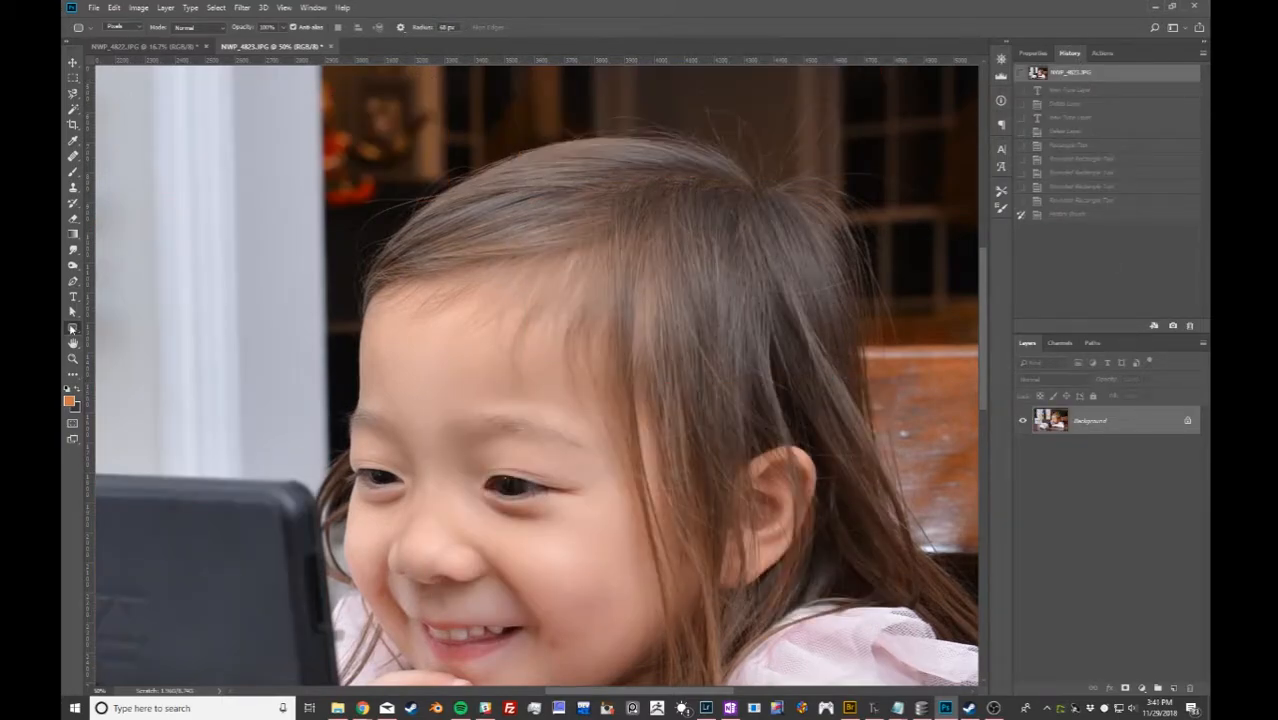
Draw a wide ellipse over the child's head and a circle over the floral stand, and revert the photo to its opened state.
right_click(71, 328)
left_click(122, 350)
key("ctrl+minus")
key("ctrl+minus")
key("ctrl+minus")
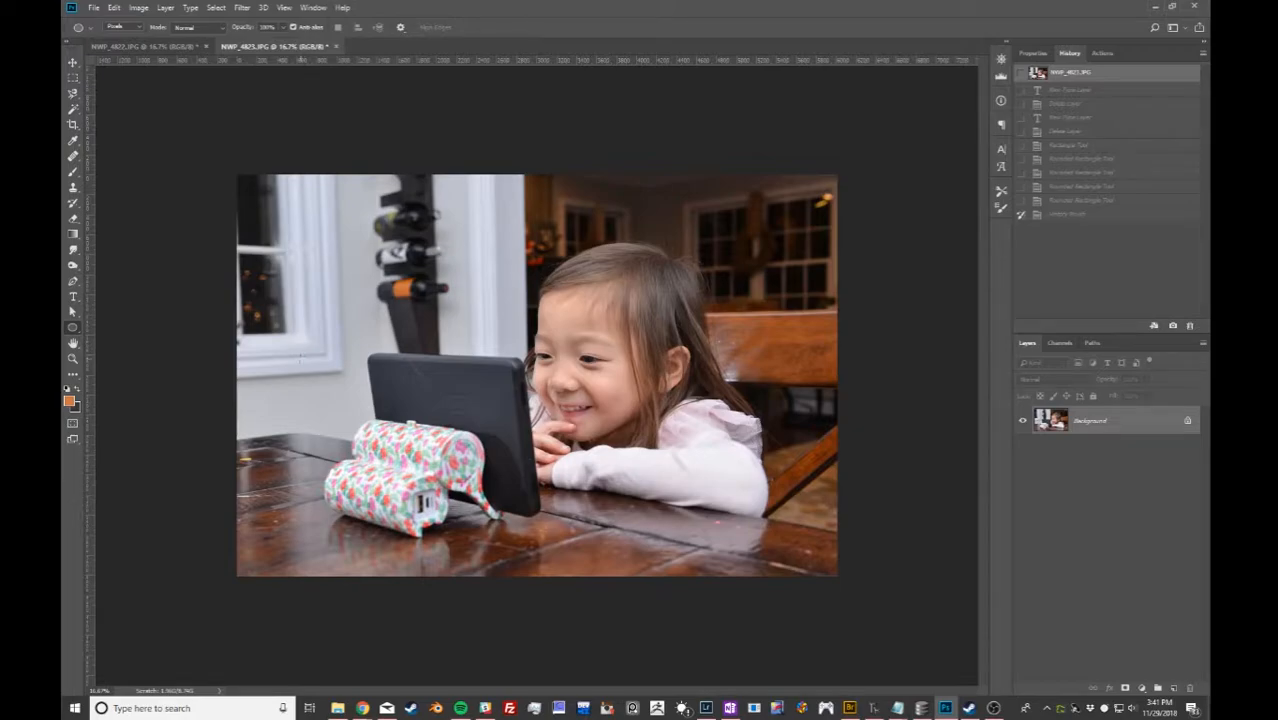
mouse_move(380, 236)
left_mouse_down()
mouse_move(578, 290)
mouse_move(684, 366)
left_mouse_up()
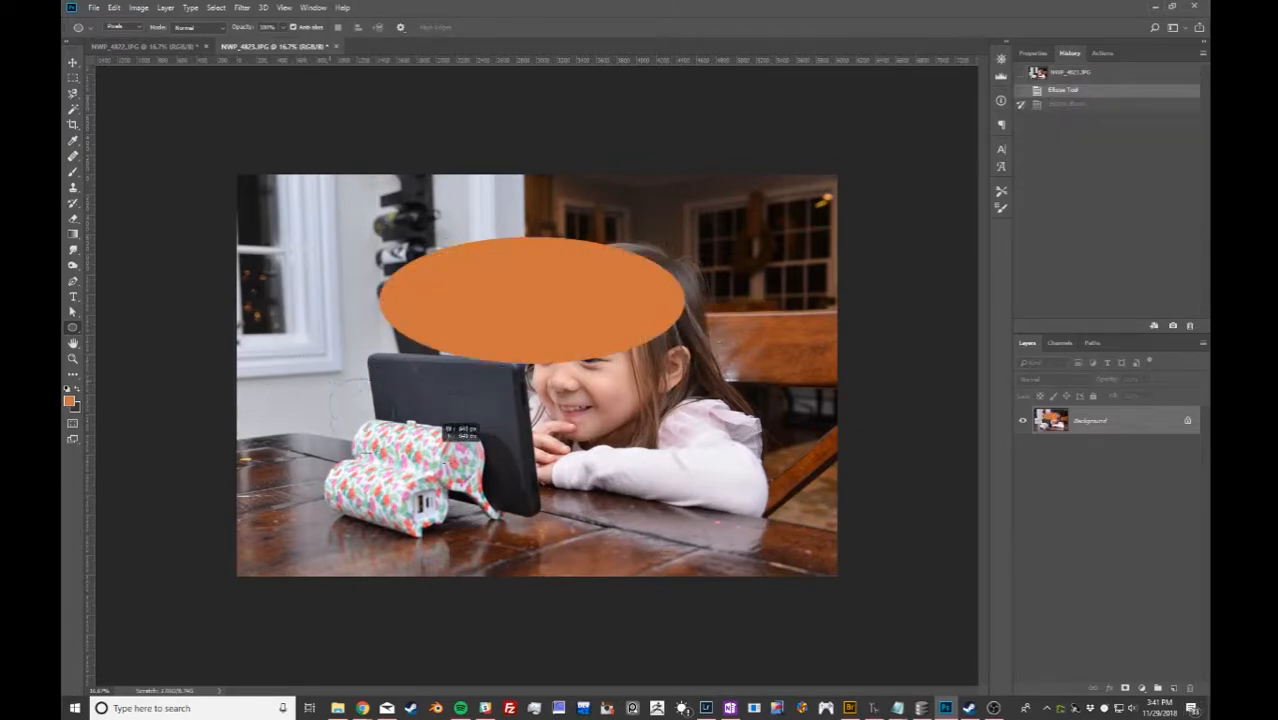
left_click_drag(330, 379, 490, 541)
left_click(72, 62)
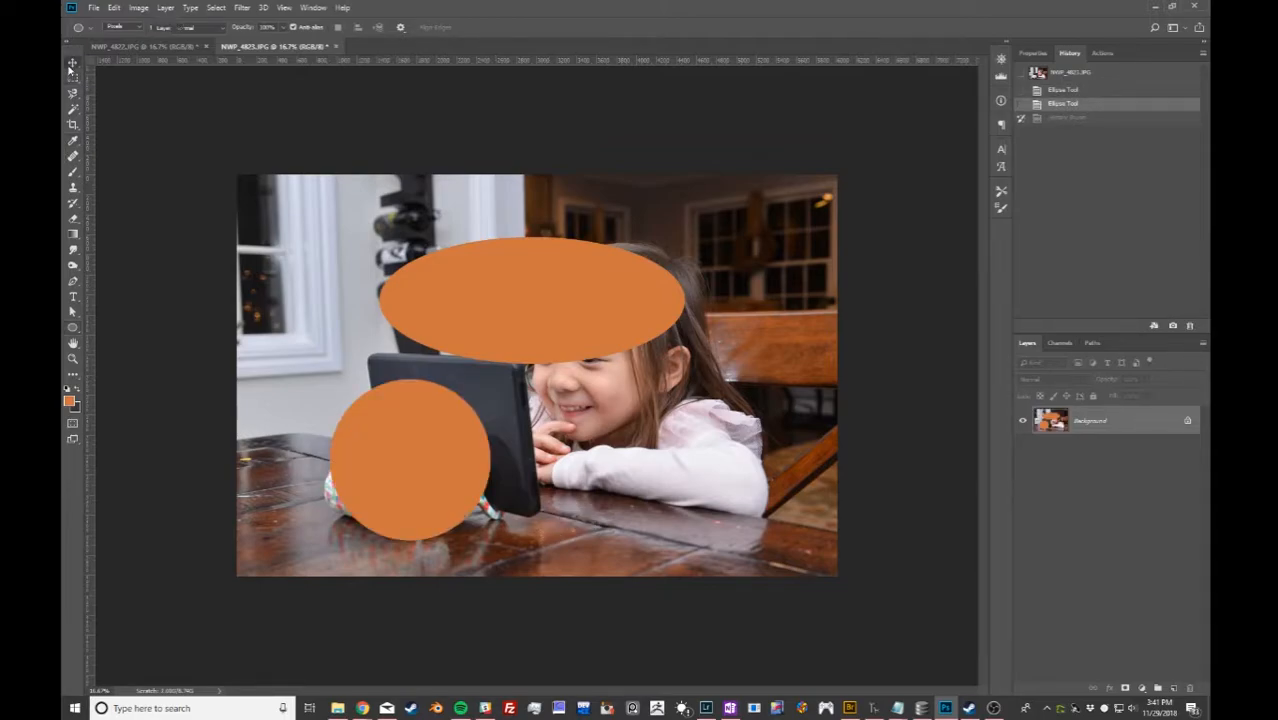
left_click(1048, 74)
Draw a large five-sided polygon over the photo's upper-left area with the Polygon tool, and undo it.
left_click(72, 328)
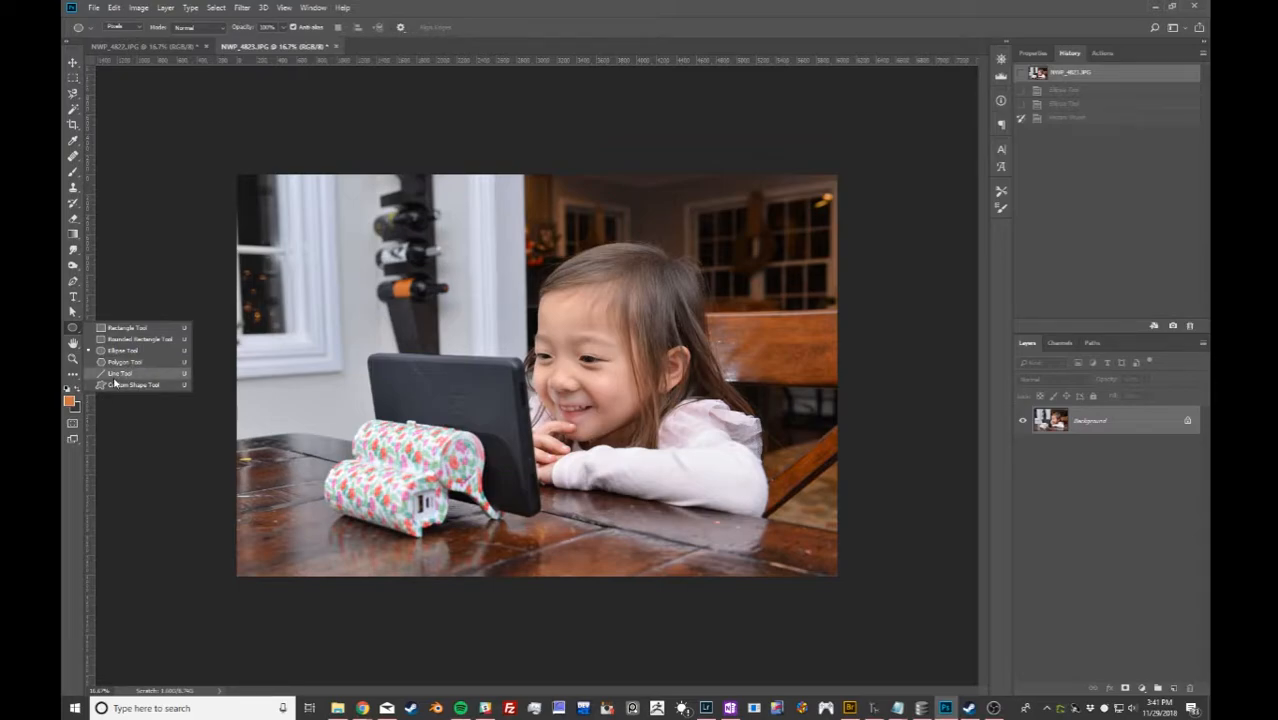
left_click(126, 361)
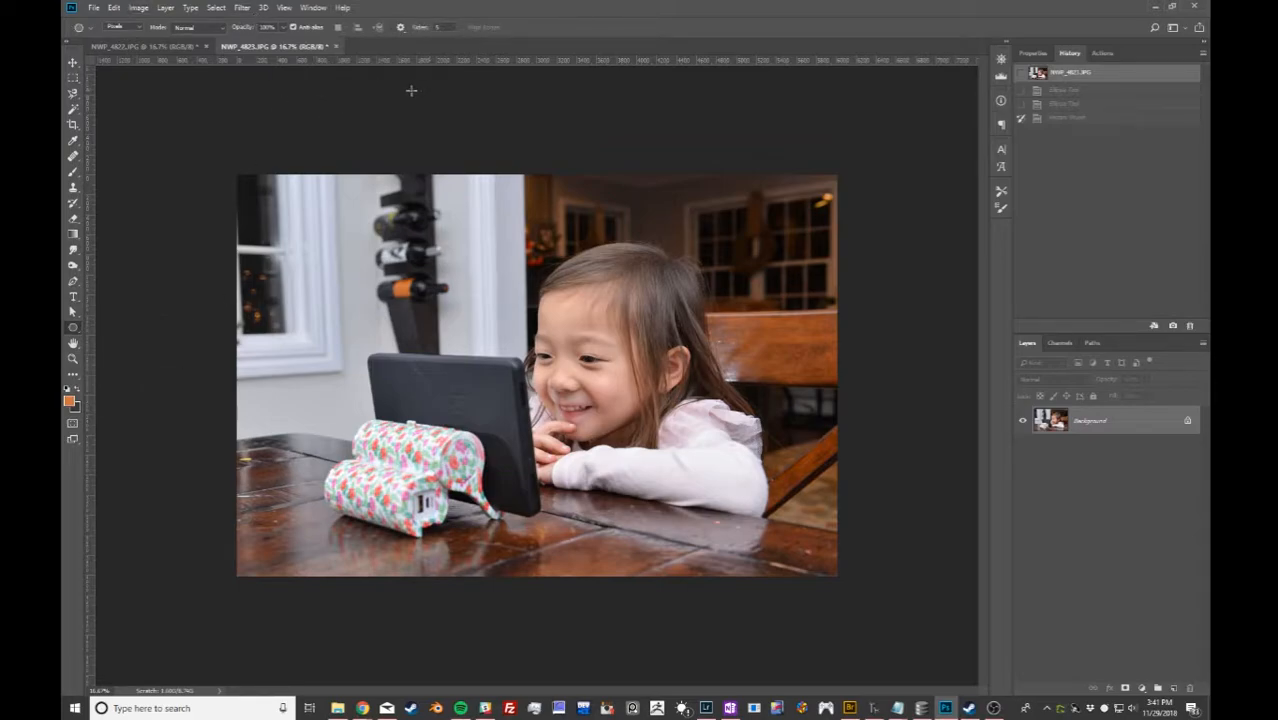
left_click_drag(413, 232, 627, 375)
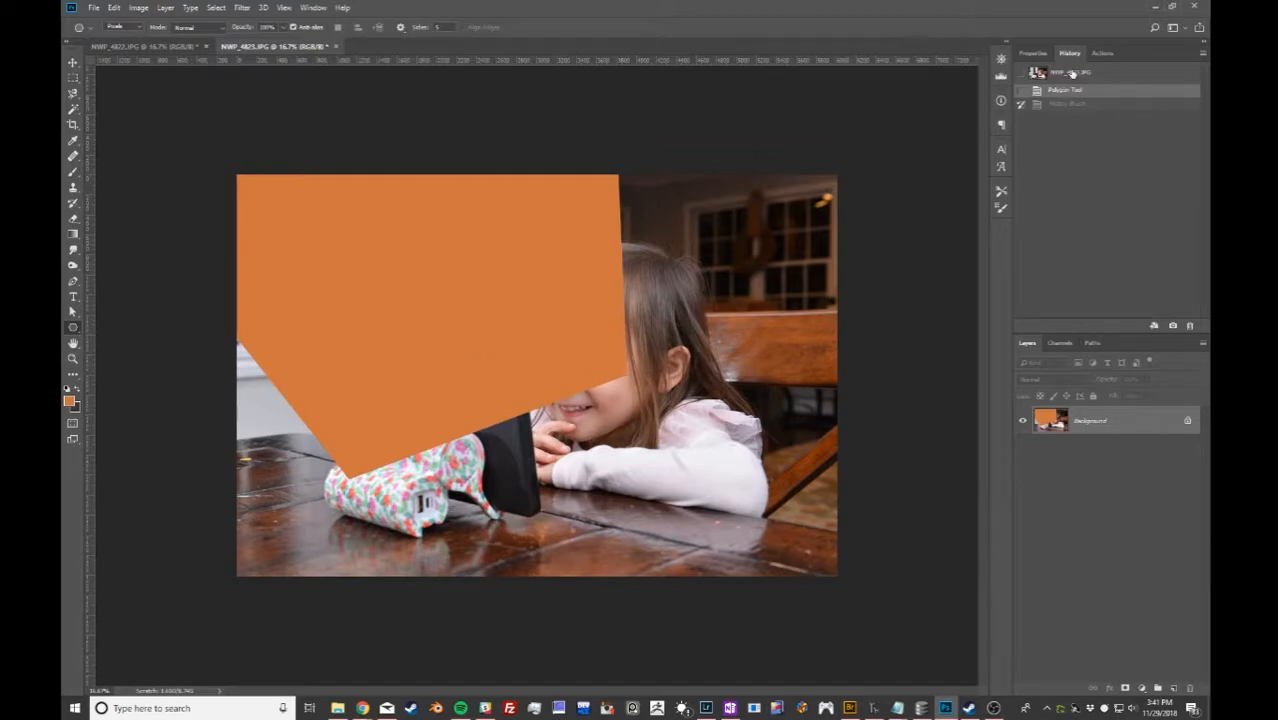
key("ctrl+z")
Set the polygon's sides to 8, draw an octagon above the tablet, and revert the photo to its opened state.
left_click_drag(442, 27, 392, 29)
type("8")
left_click_drag(441, 299, 537, 385)
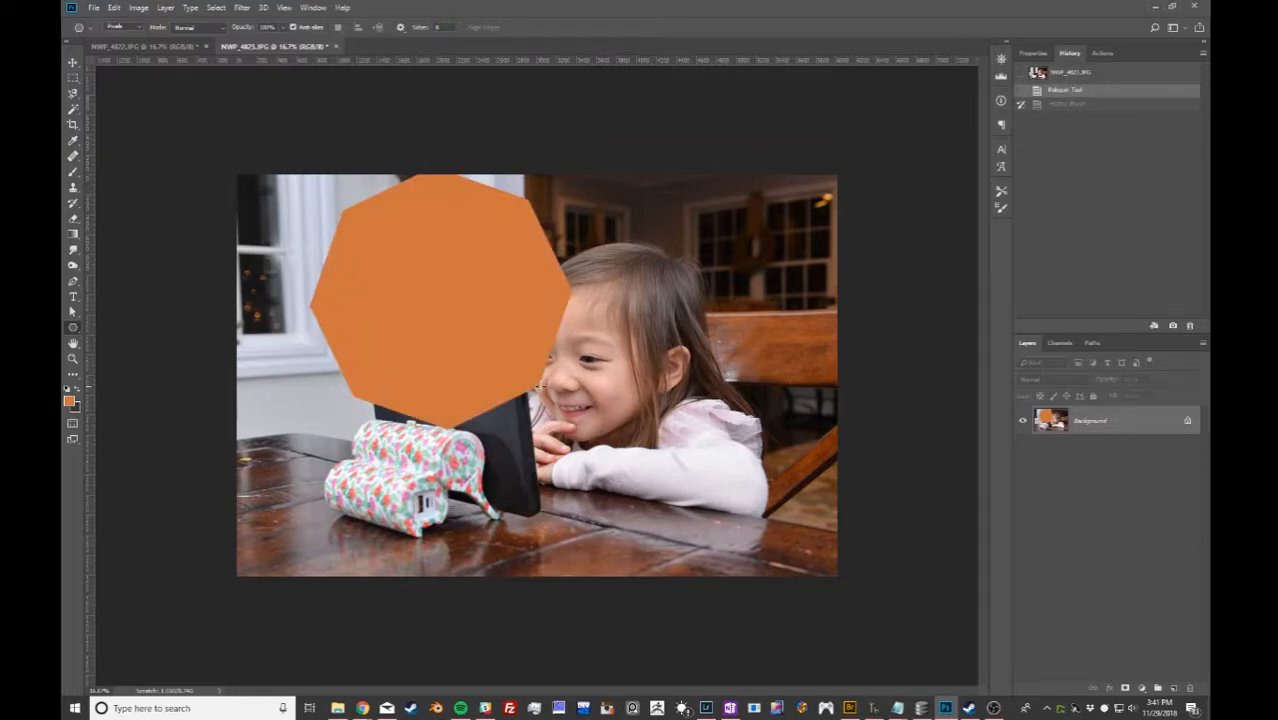
left_click(1060, 74)
Set the polygon's sides to 3, draw a triangle over the tablet, and revert the photo to its opened state.
left_click_drag(444, 28, 384, 30)
type("3")
left_click_drag(417, 349, 479, 399)
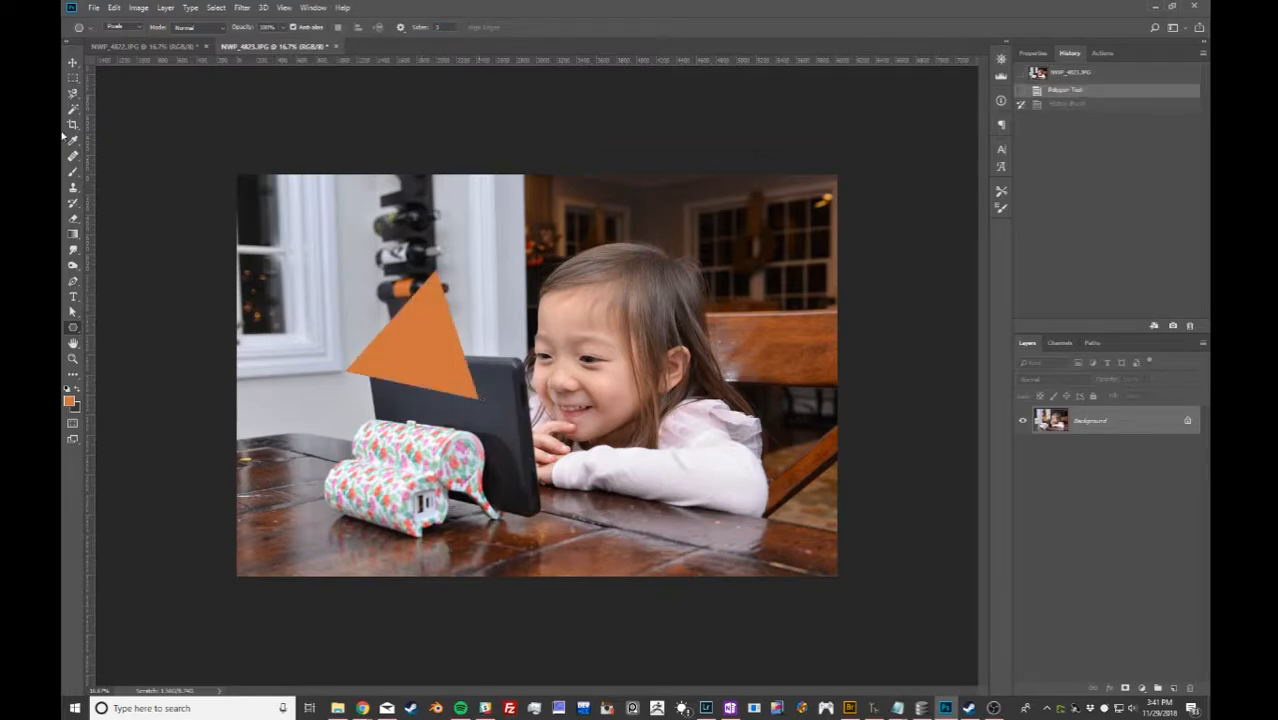
left_click(73, 63)
left_click(1067, 78)
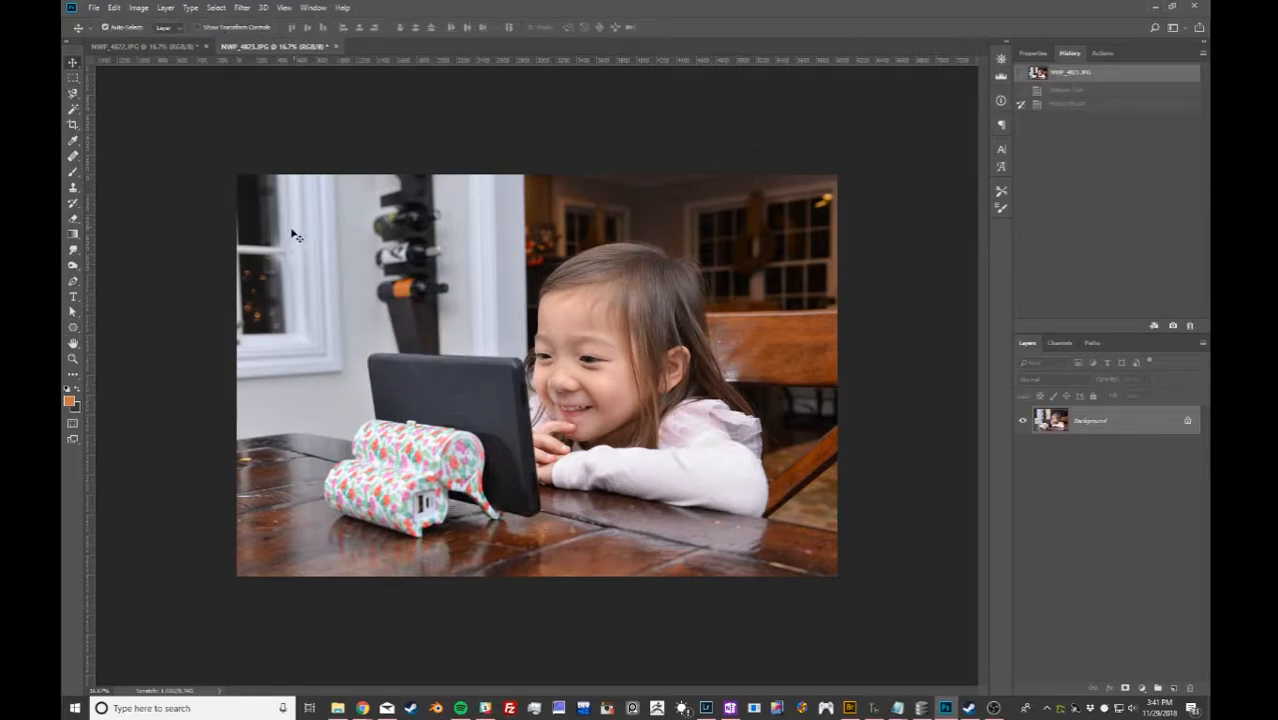
Return the shape tool to the Rectangle variant and switch to the Hand tool.
left_click(71, 327)
left_click_drag(69, 327, 93, 330)
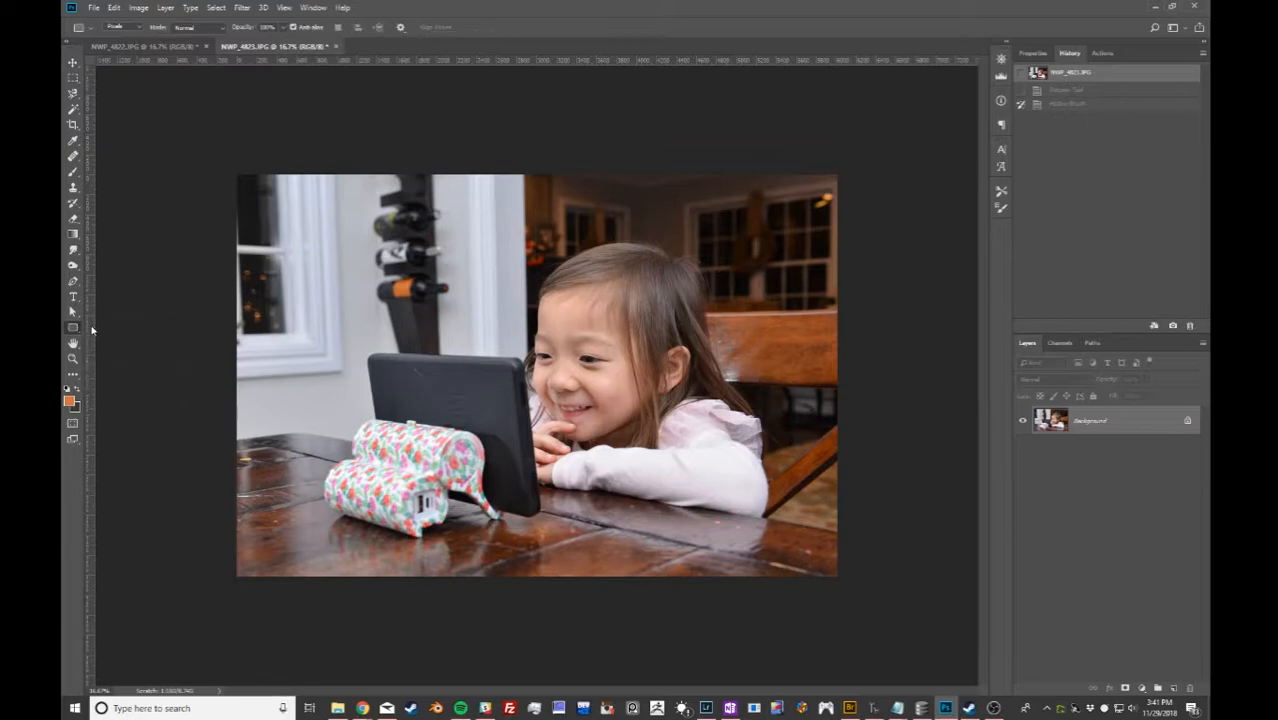
left_click(74, 344)
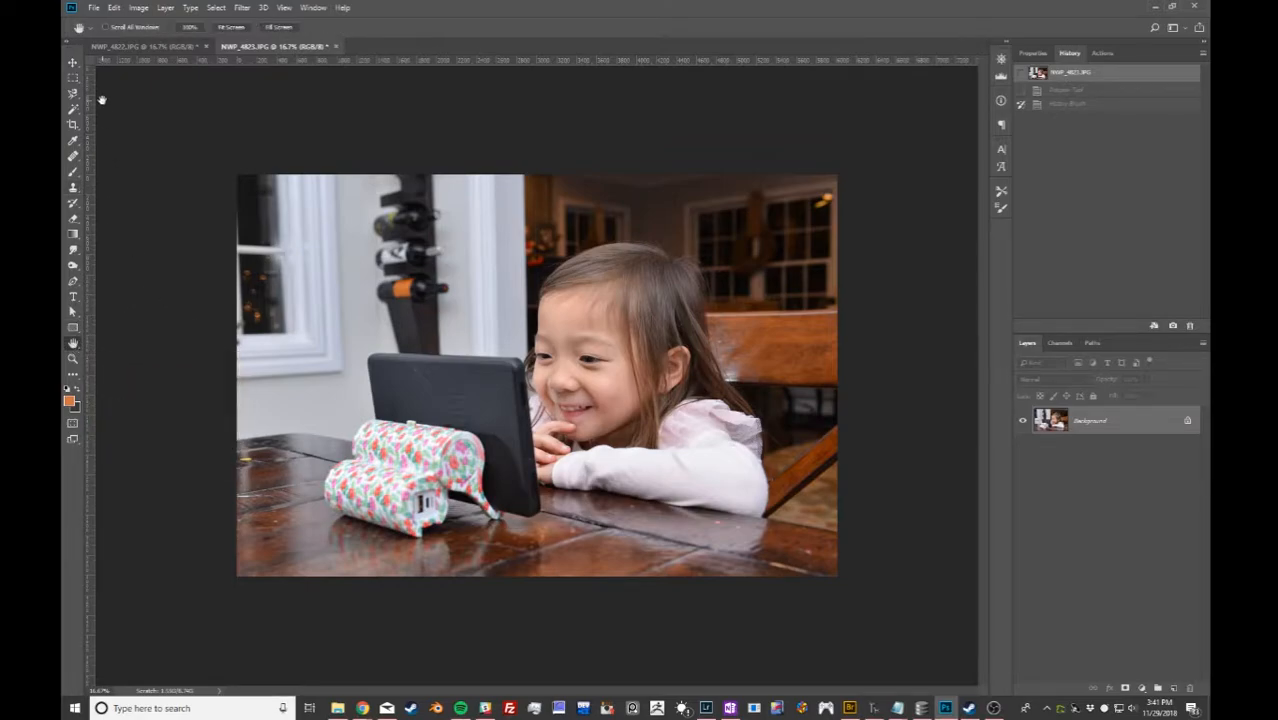
Zoom in to 66.7% and pan around the child's face, sleeve and tablet with the Hand tool.
key("ctrl+plus")
key("ctrl+plus")
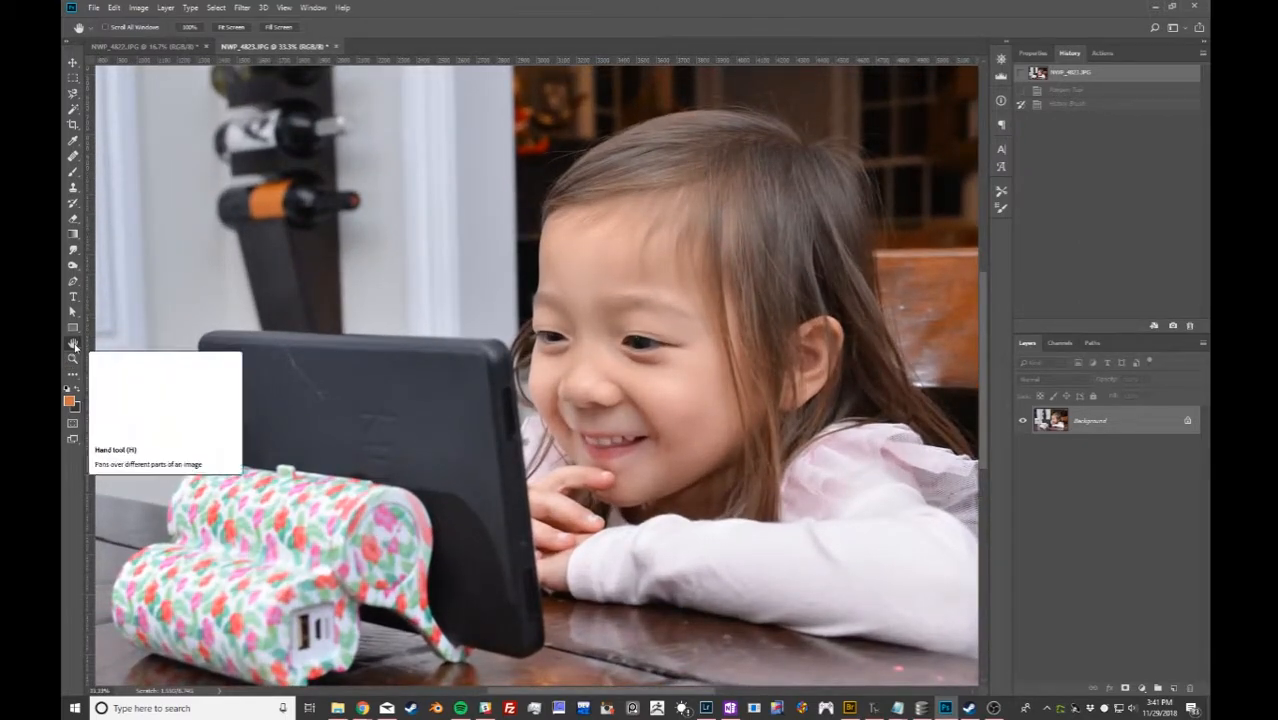
key("ctrl+plus")
key("ctrl+plus")
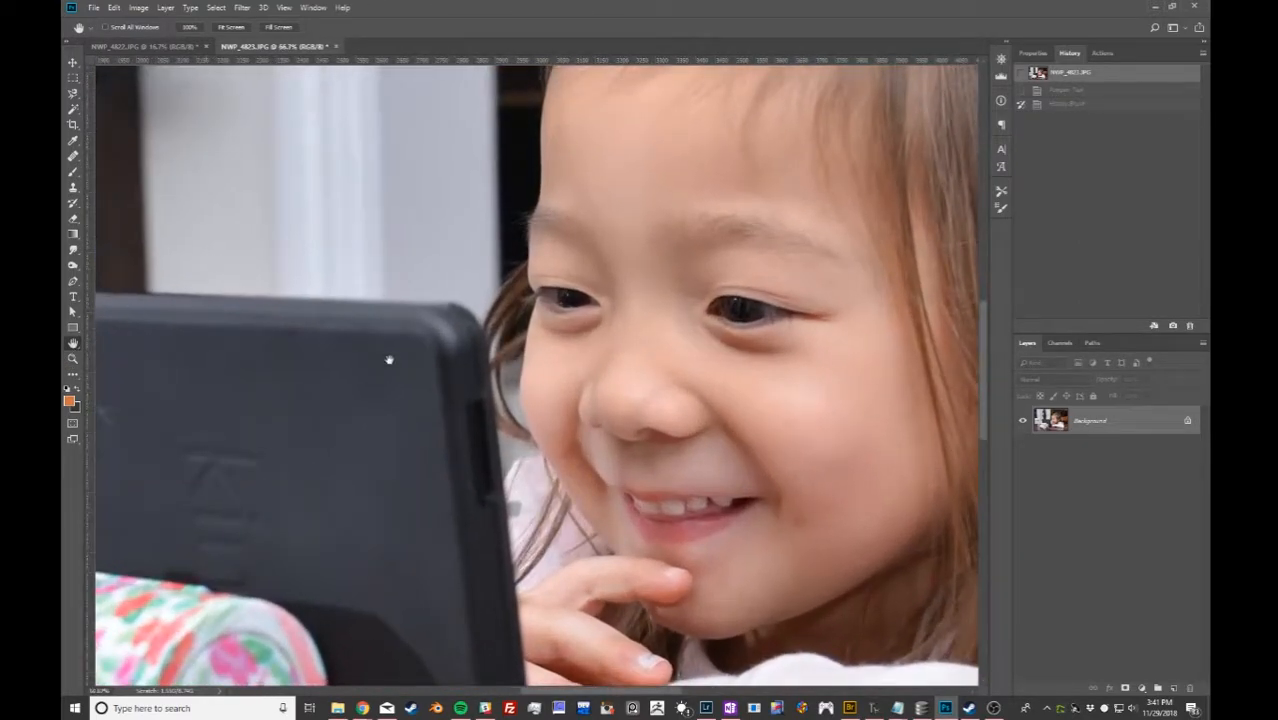
left_click_drag(410, 433, 810, 288)
left_click_drag(640, 485, 291, 314)
left_click_drag(870, 396, 613, 496)
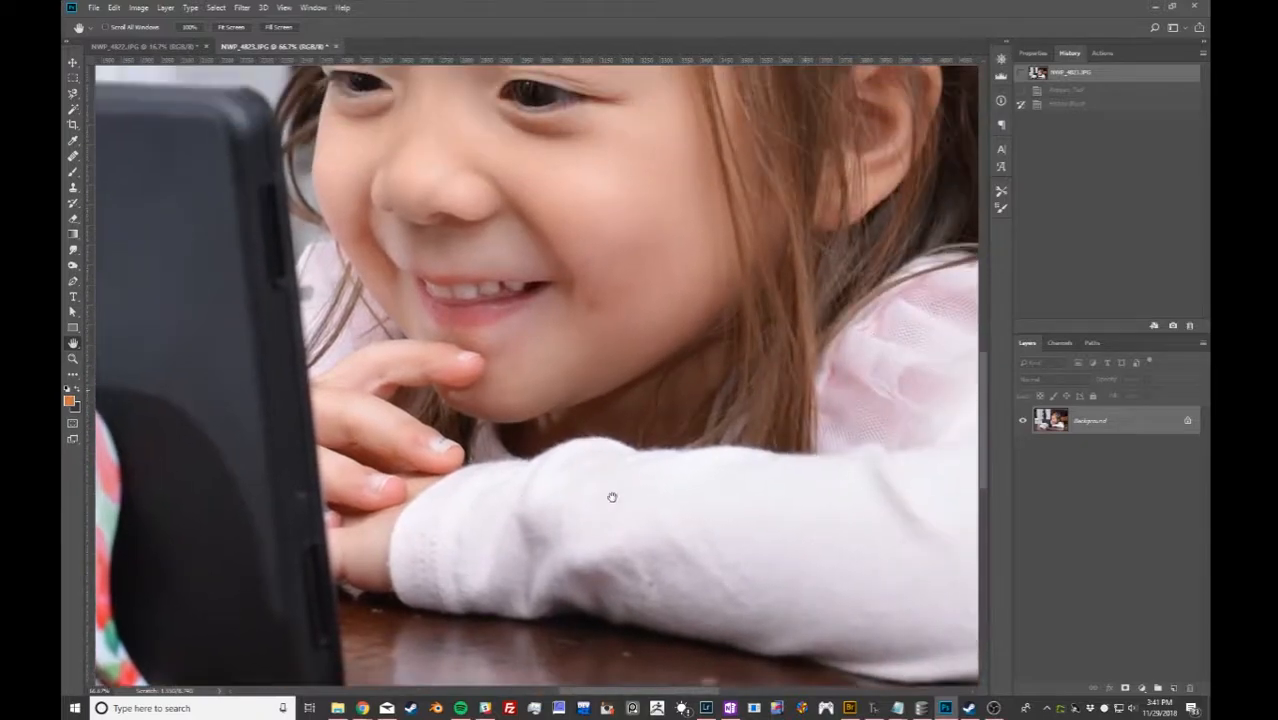
left_click_drag(724, 293, 560, 428)
left_click_drag(362, 317, 925, 281)
left_click_drag(191, 277, 228, 301)
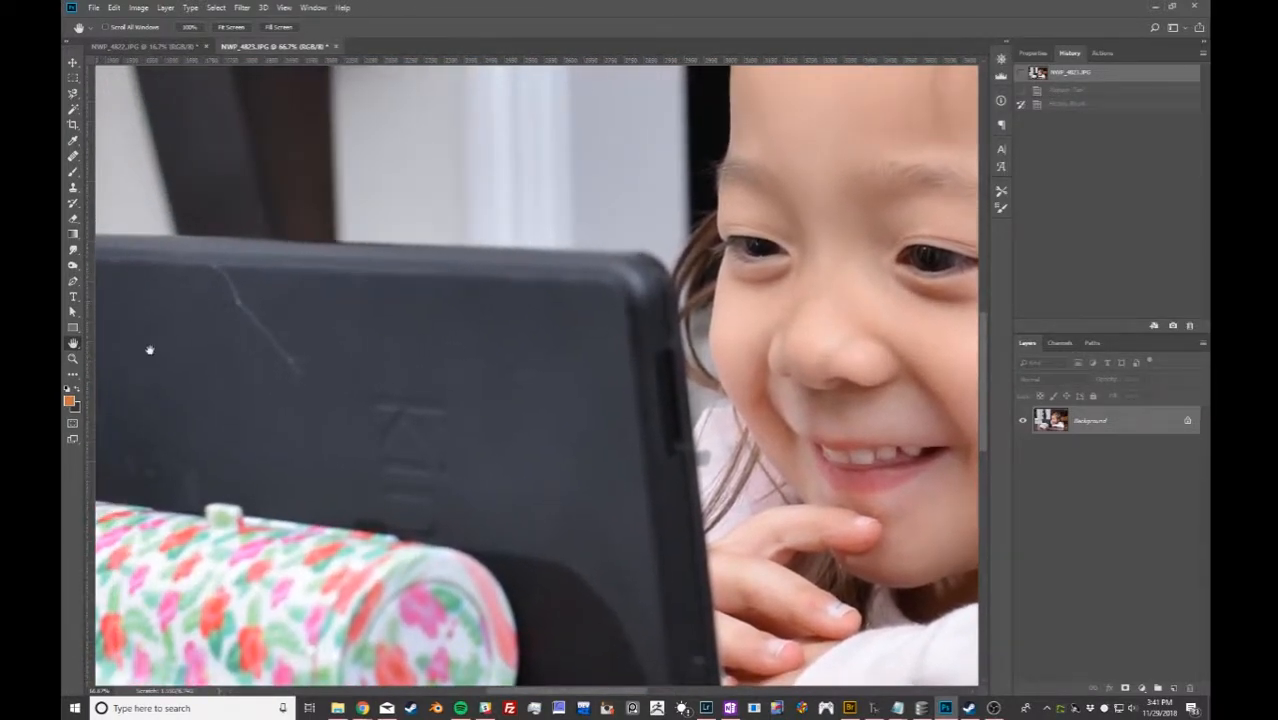
Switch to the Brush tool and pan across the enlarged photo by temporarily invoking the Hand tool.
left_click(72, 63)
left_click(72, 171)
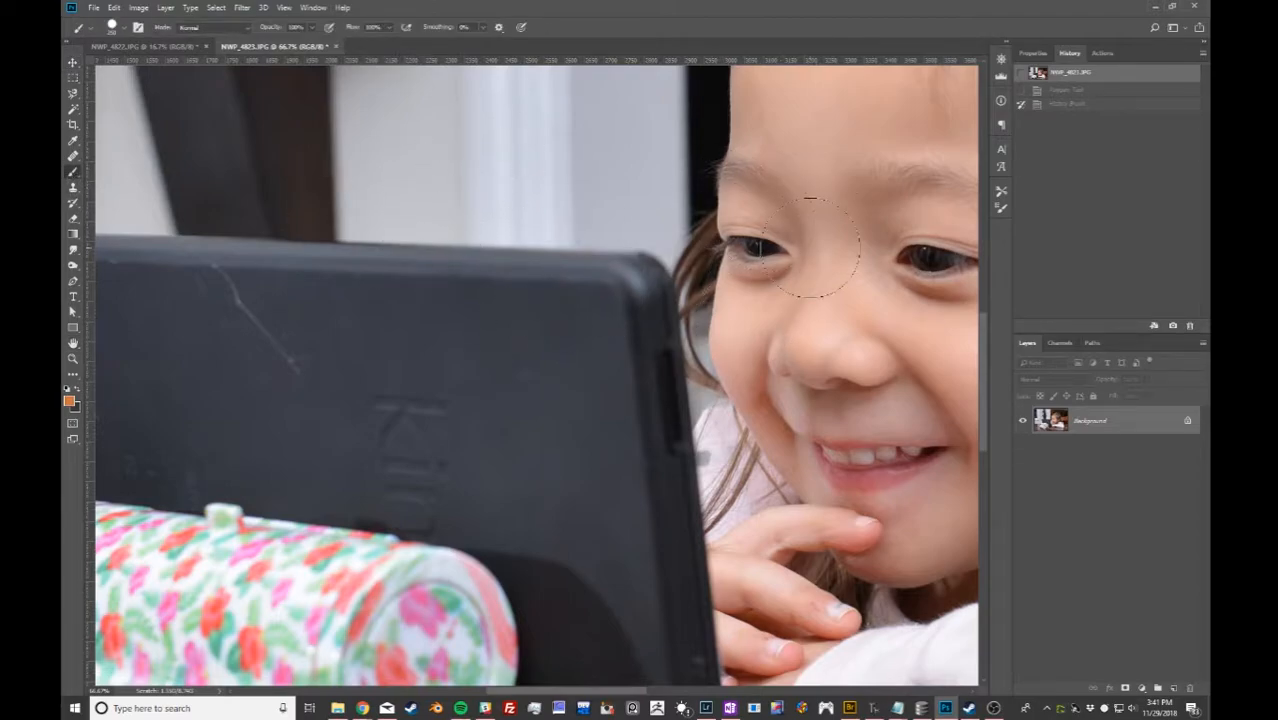
key("space")
left_click_drag(322, 399, 706, 357)
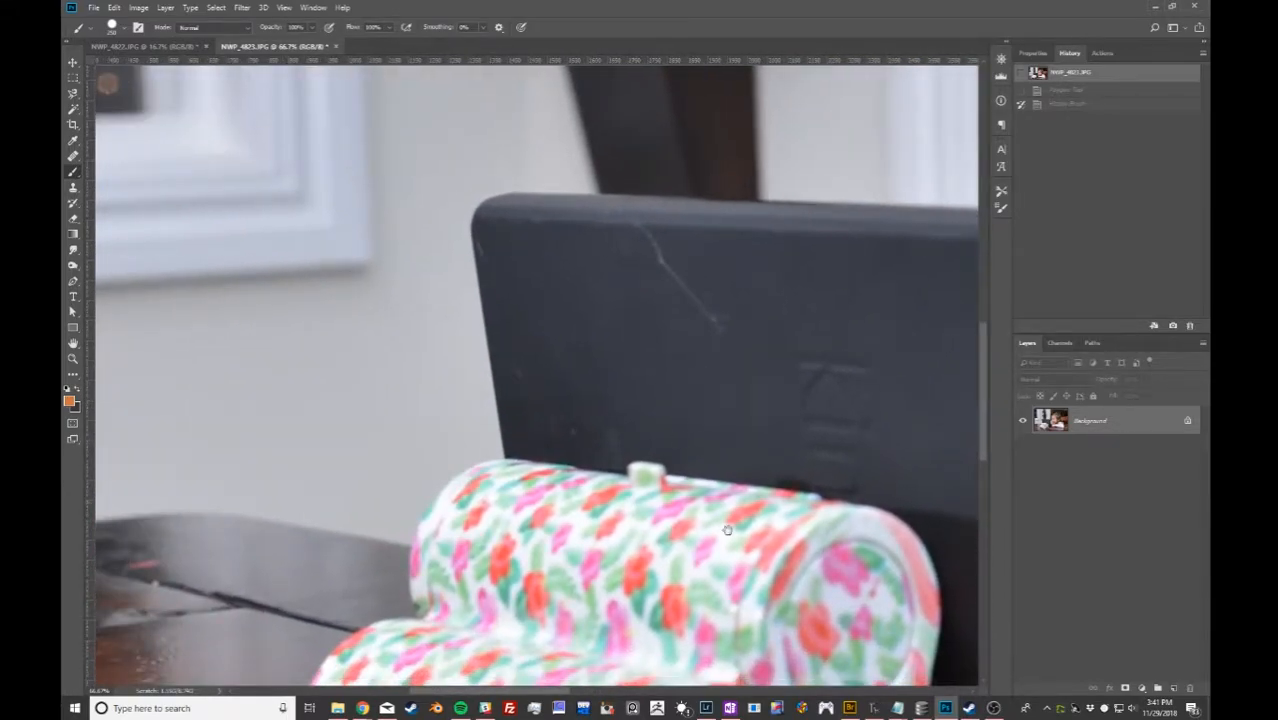
left_click_drag(860, 546, 131, 301)
key("space")
left_click_drag(626, 342, 230, 442)
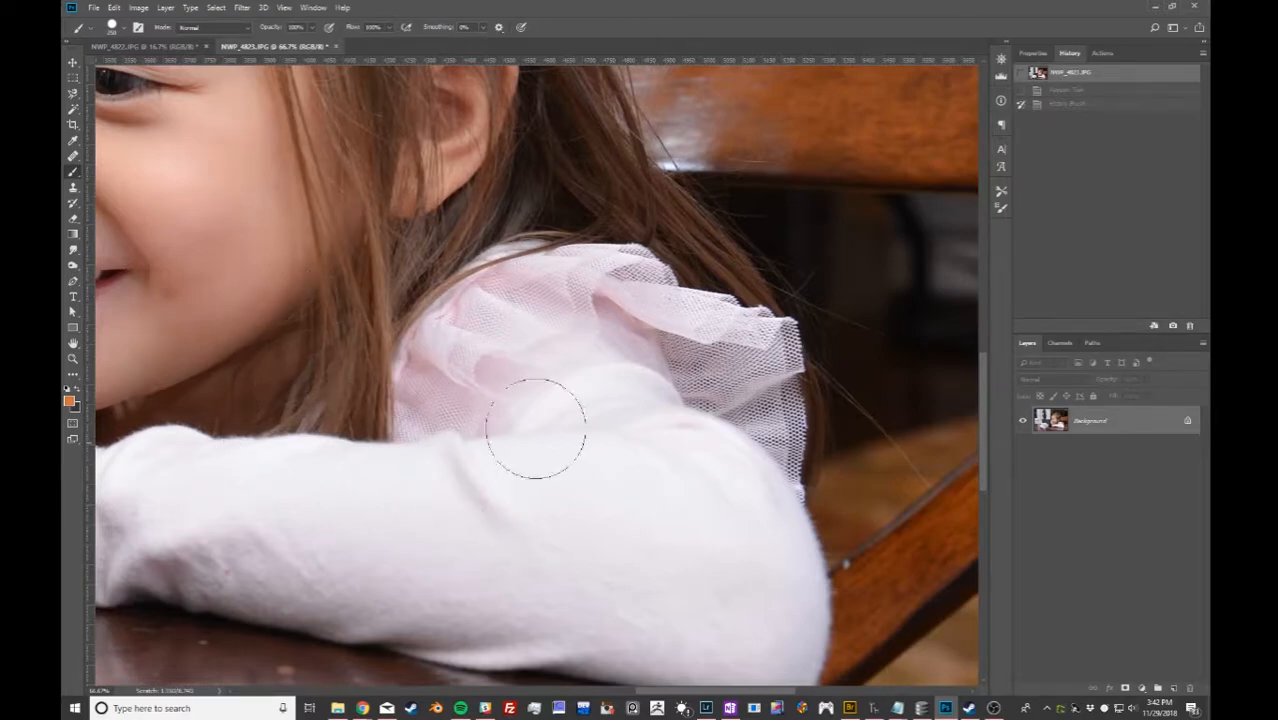
left_click_drag(221, 304, 442, 505)
left_click_drag(766, 248, 496, 405)
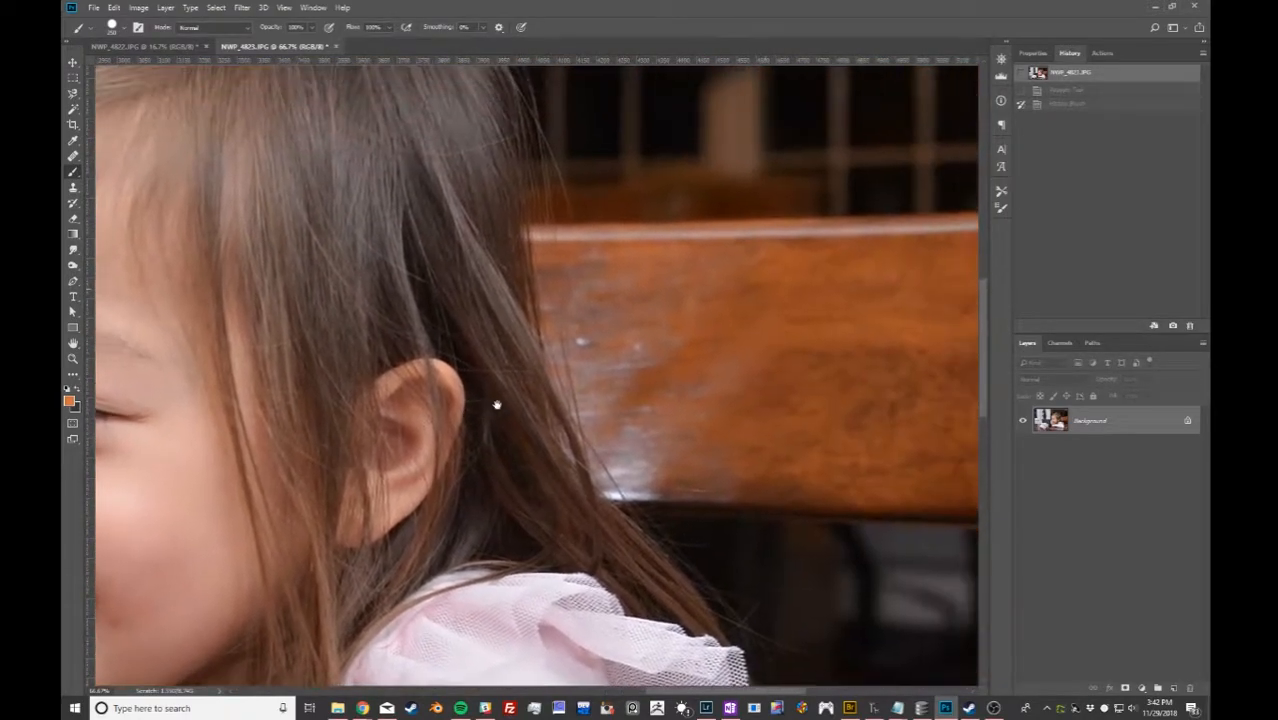
Pan back to the child's face and use the Zoom tool to zoom in to 100% and back out to 66.7%.
left_click_drag(621, 285, 473, 356)
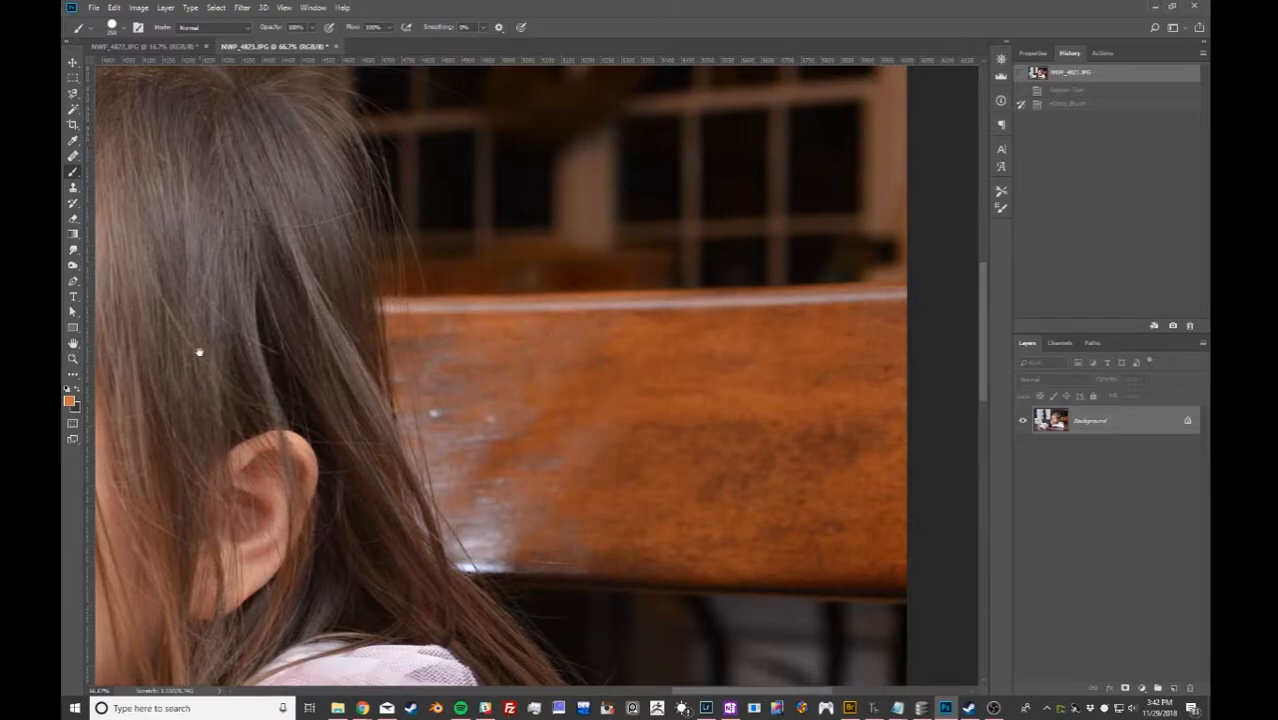
left_click_drag(197, 348, 508, 352)
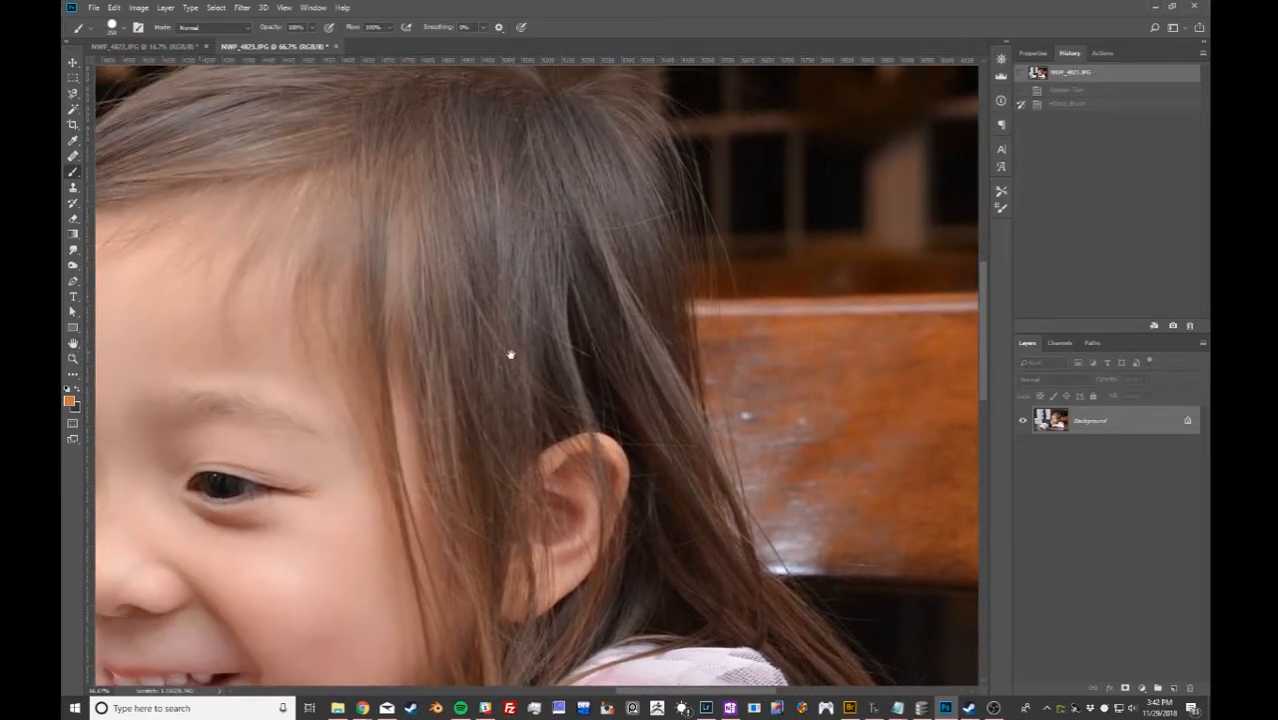
left_click(72, 358)
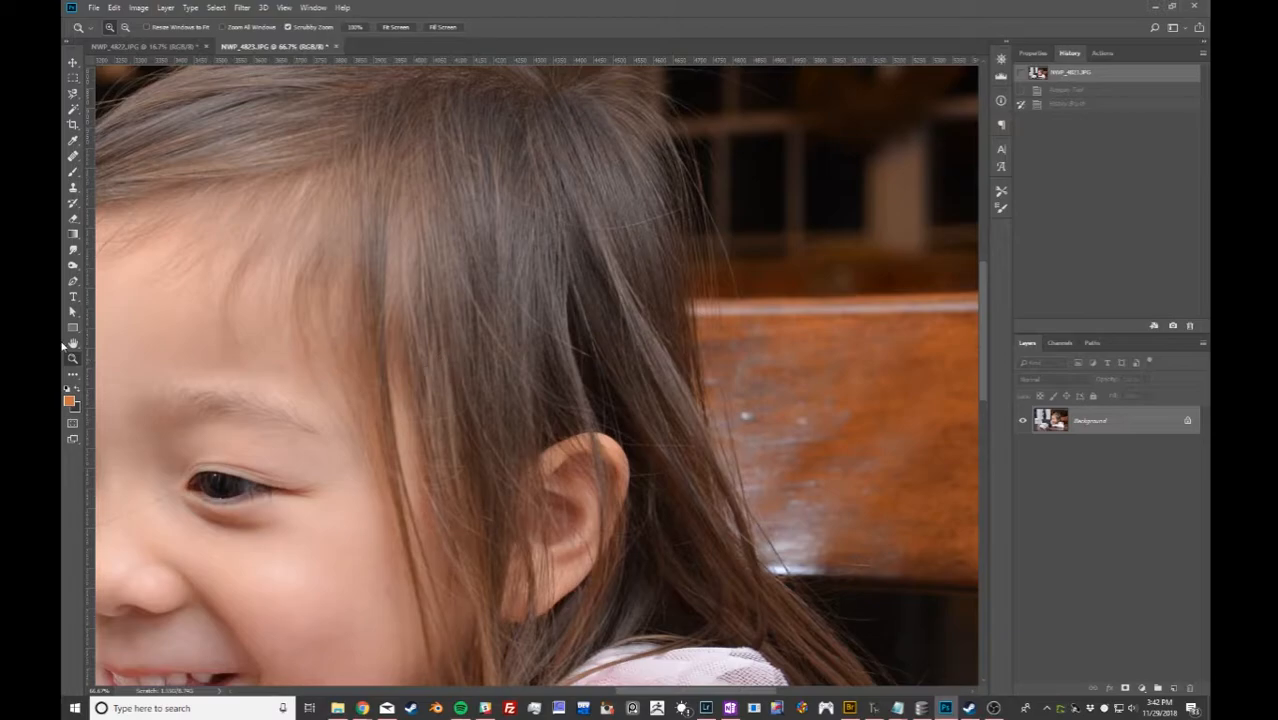
left_click(240, 374, "alt")
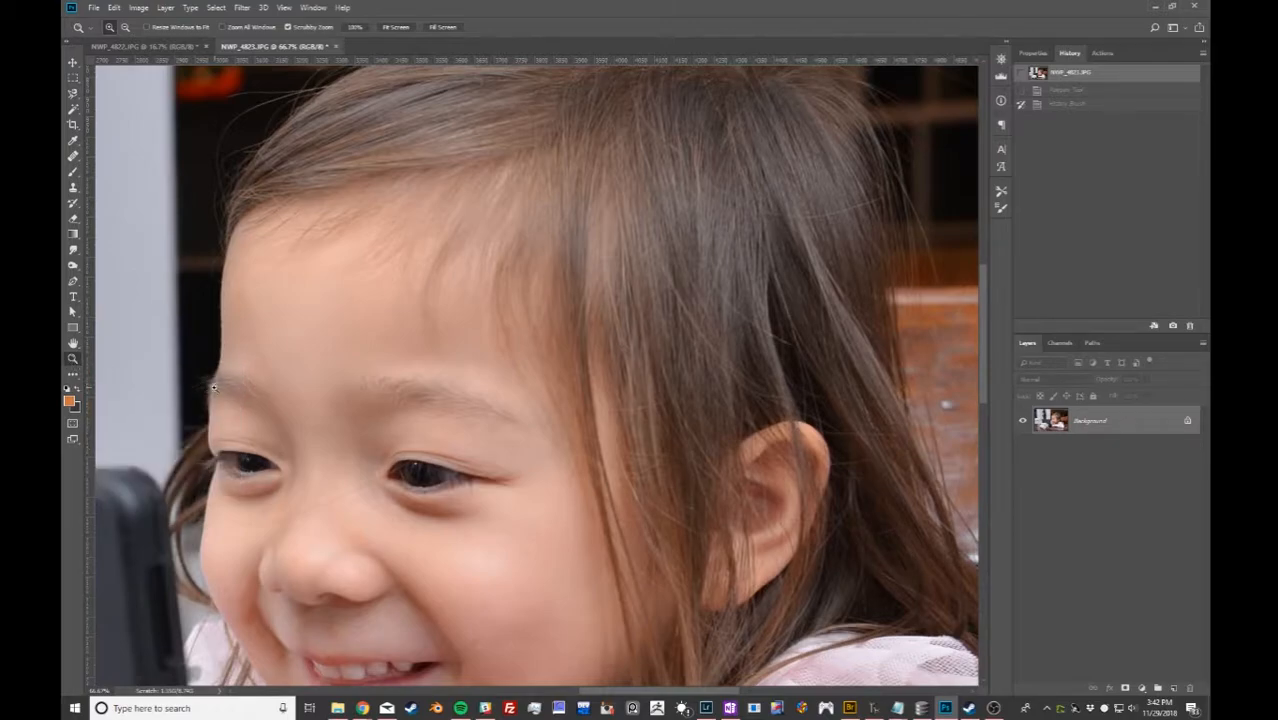
left_click(393, 333)
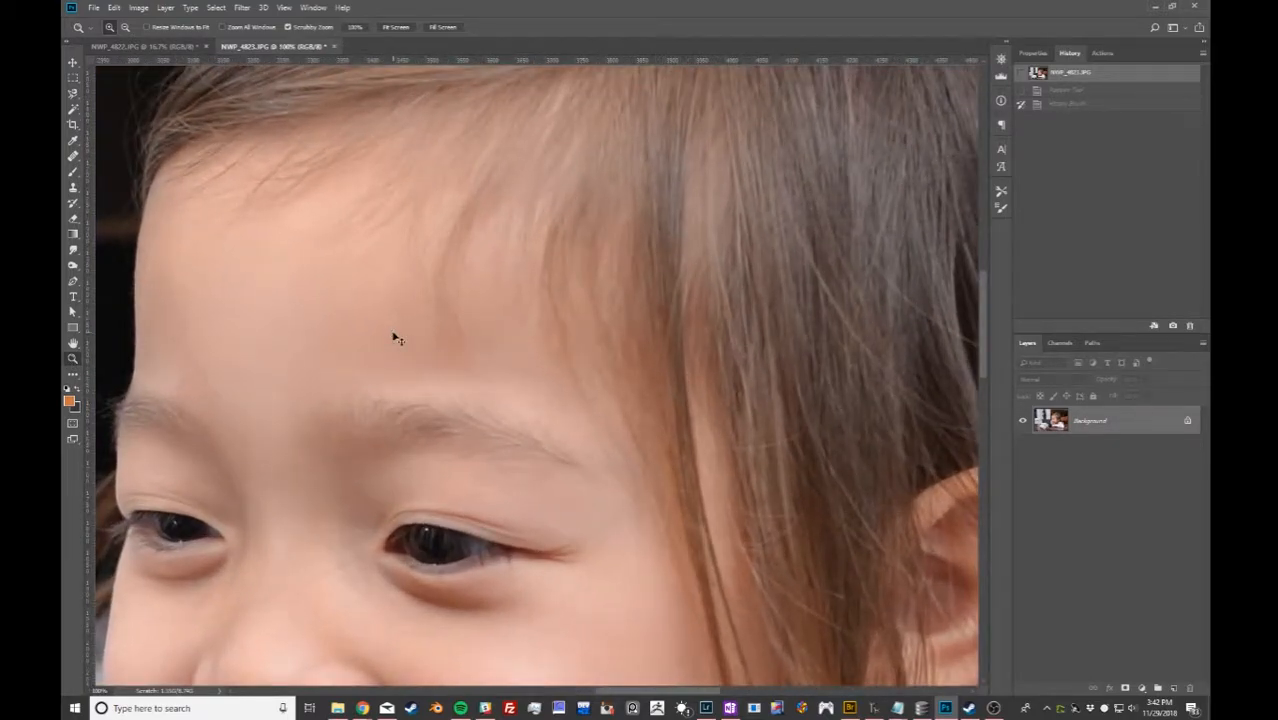
key("alt")
left_click(373, 337, "alt")
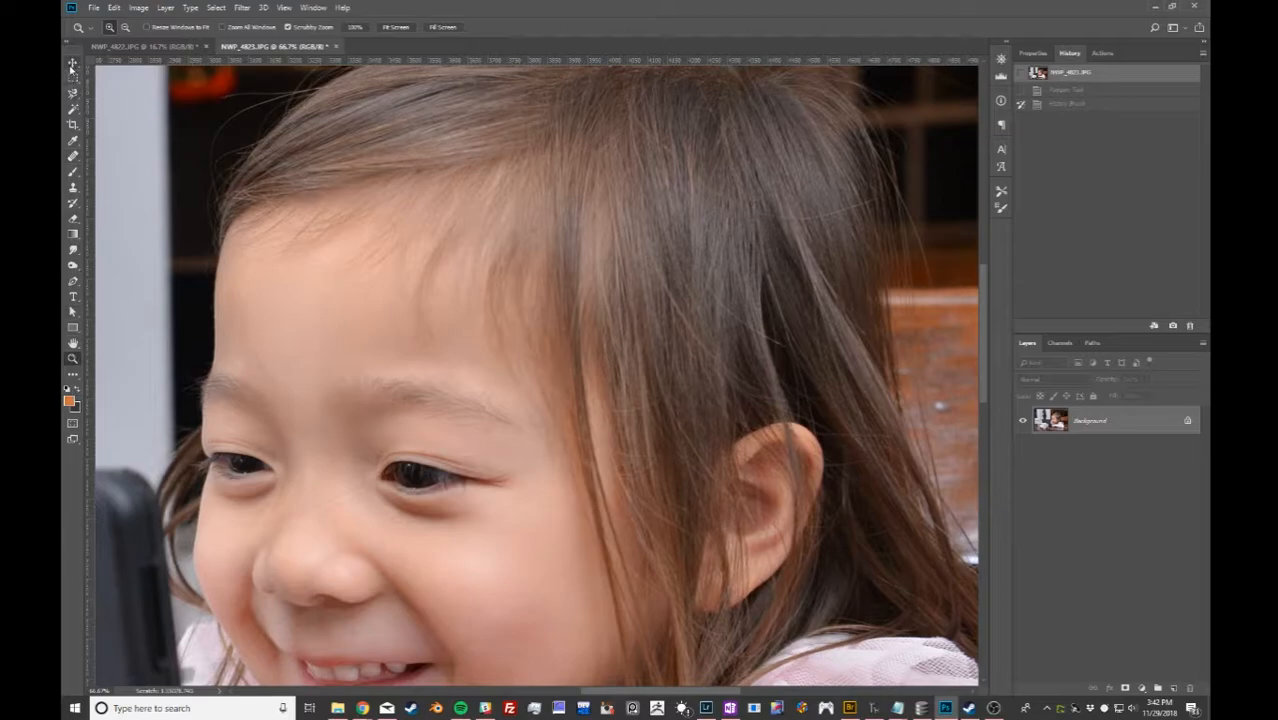
Switch to the Brush tool and zoom in to 200% on the child's forehead before zooming out to 25%.
left_click(72, 62)
key("b")
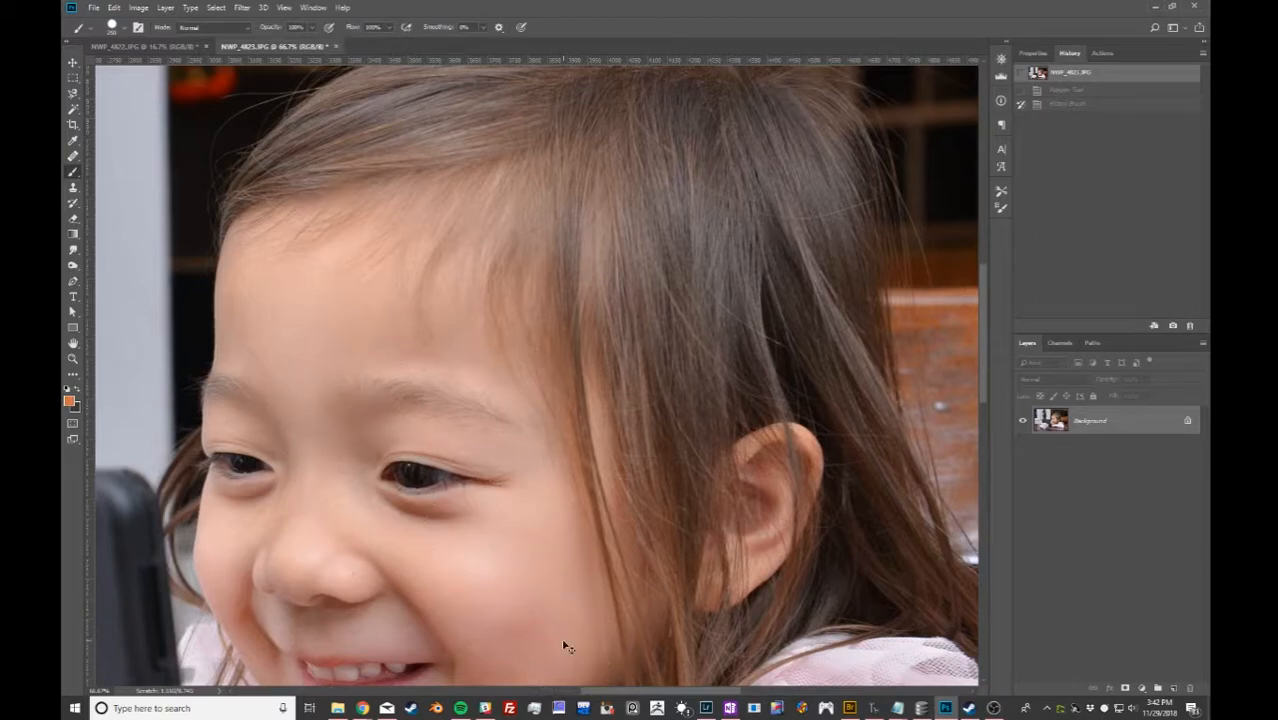
key("ctrl+plus")
key("ctrl+plus")
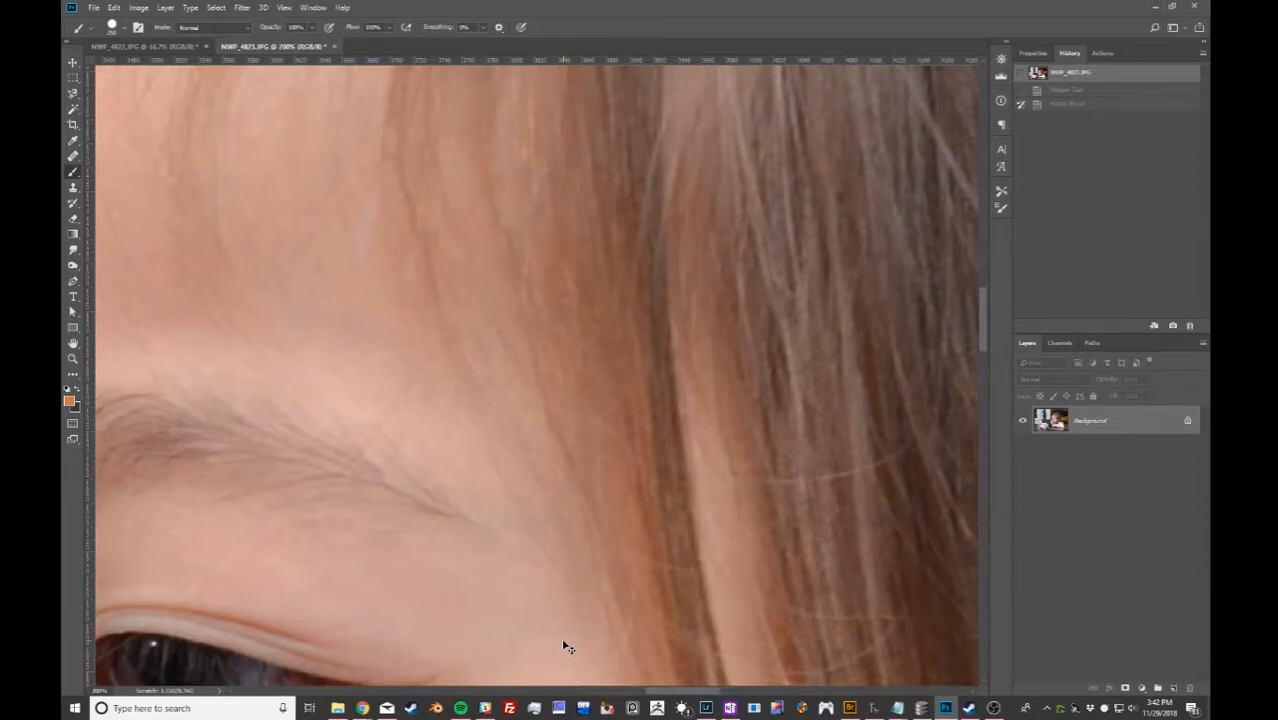
key("ctrl+minus")
key("ctrl+minus")
key("ctrl+minus")
key("ctrl+minus")
key("ctrl+minus")
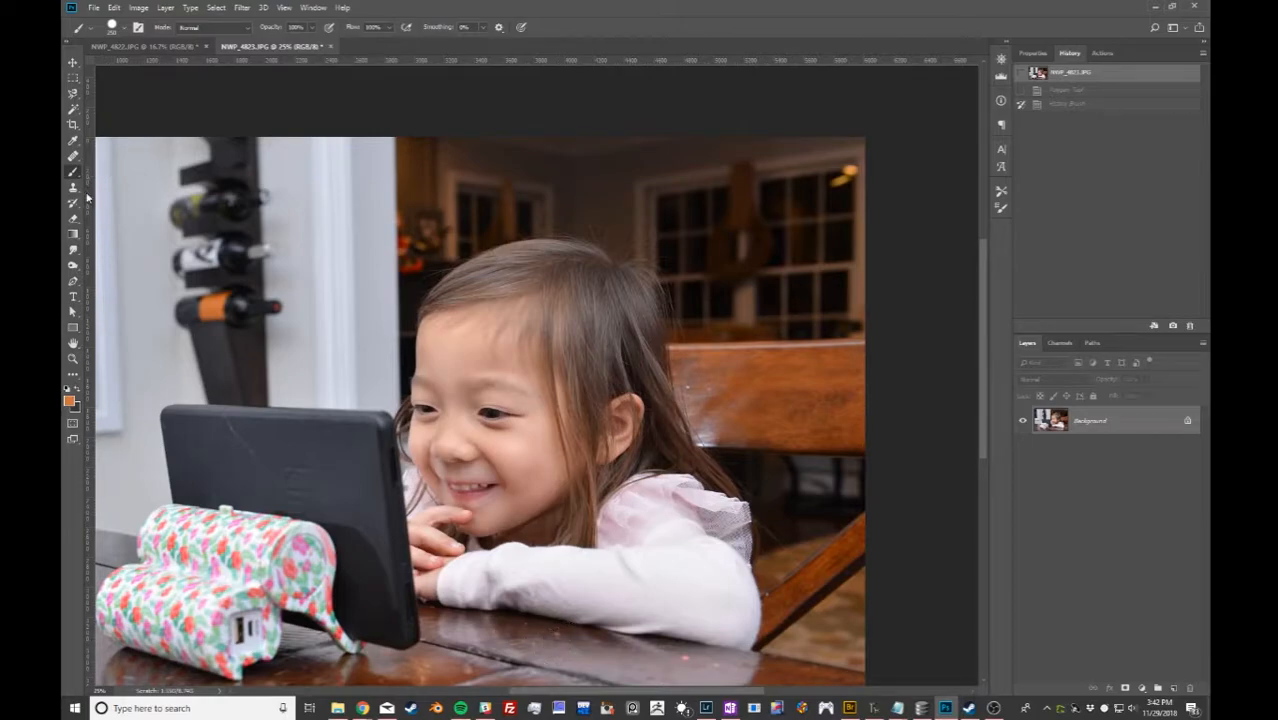
With the face at 66.7% zoom, shrink and enlarge the brush repeatedly, ending at 400 px.
scroll(340, 357, "up", 5)
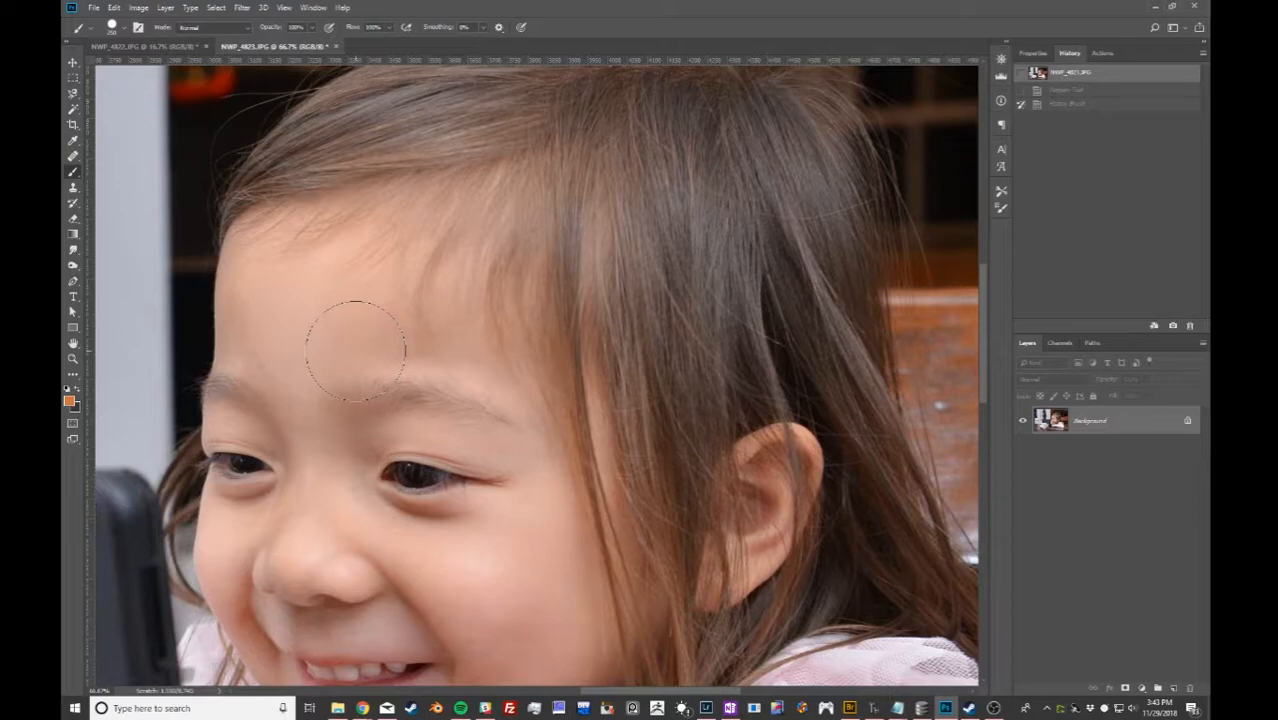
key("bracketleft")
key("bracketright")
key("bracketright")
key("bracketright")
key("bracketleft")
key("bracketleft")
key("bracketleft")
key("bracketleft")
key("bracketright")
key("bracketright")
key("bracketright")
key("bracketright")
key("alt+bracketleft")
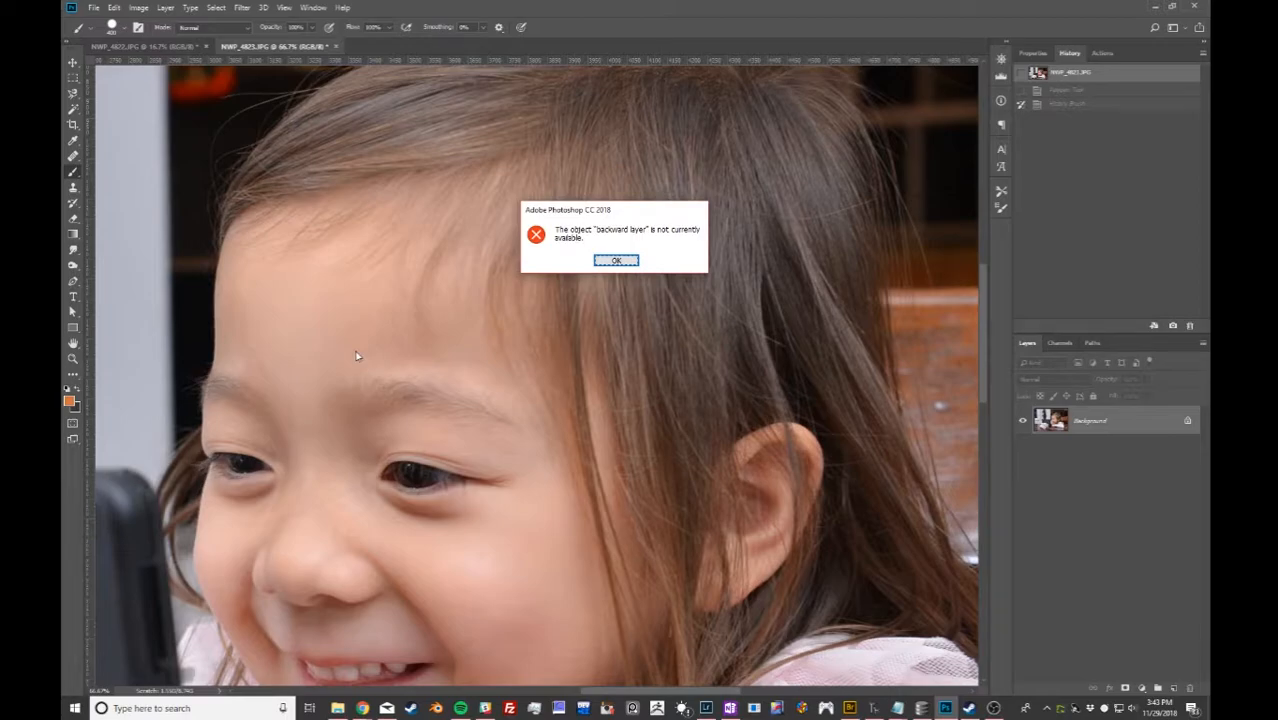
key("Return")
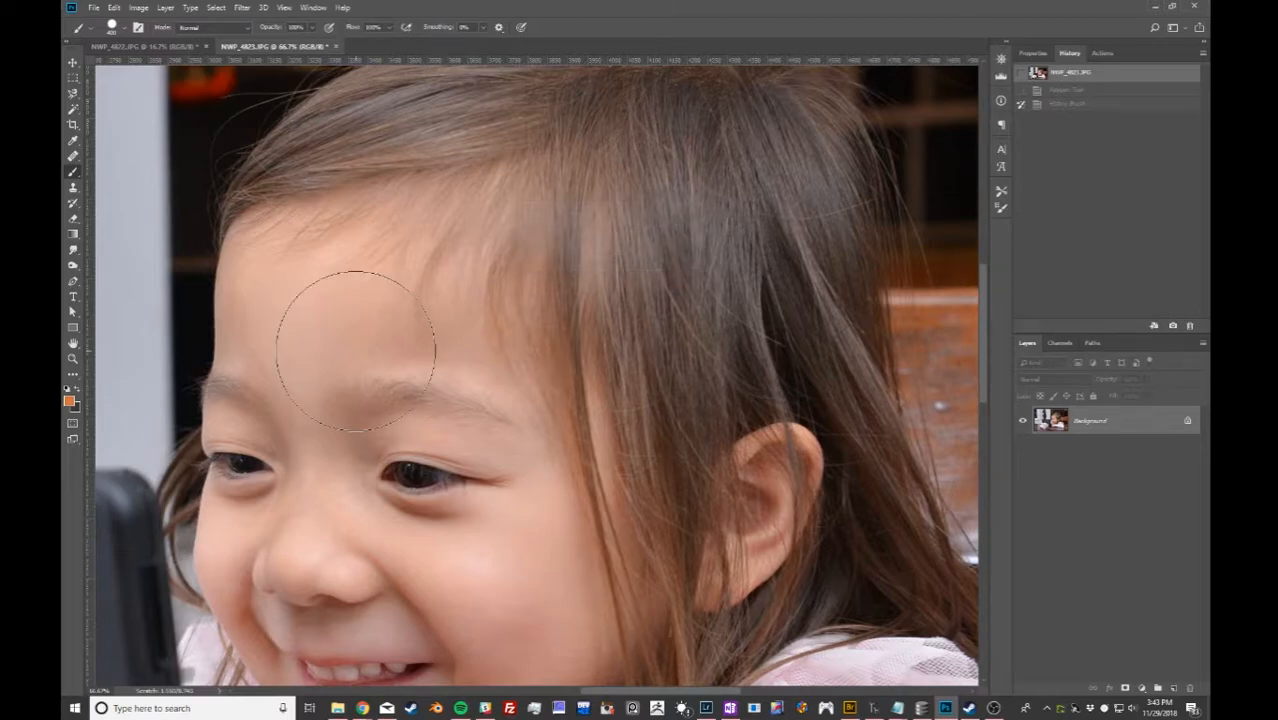
Check the brush's size and hardness settings and reduce the brush size over the child's forehead.
left_click(124, 29)
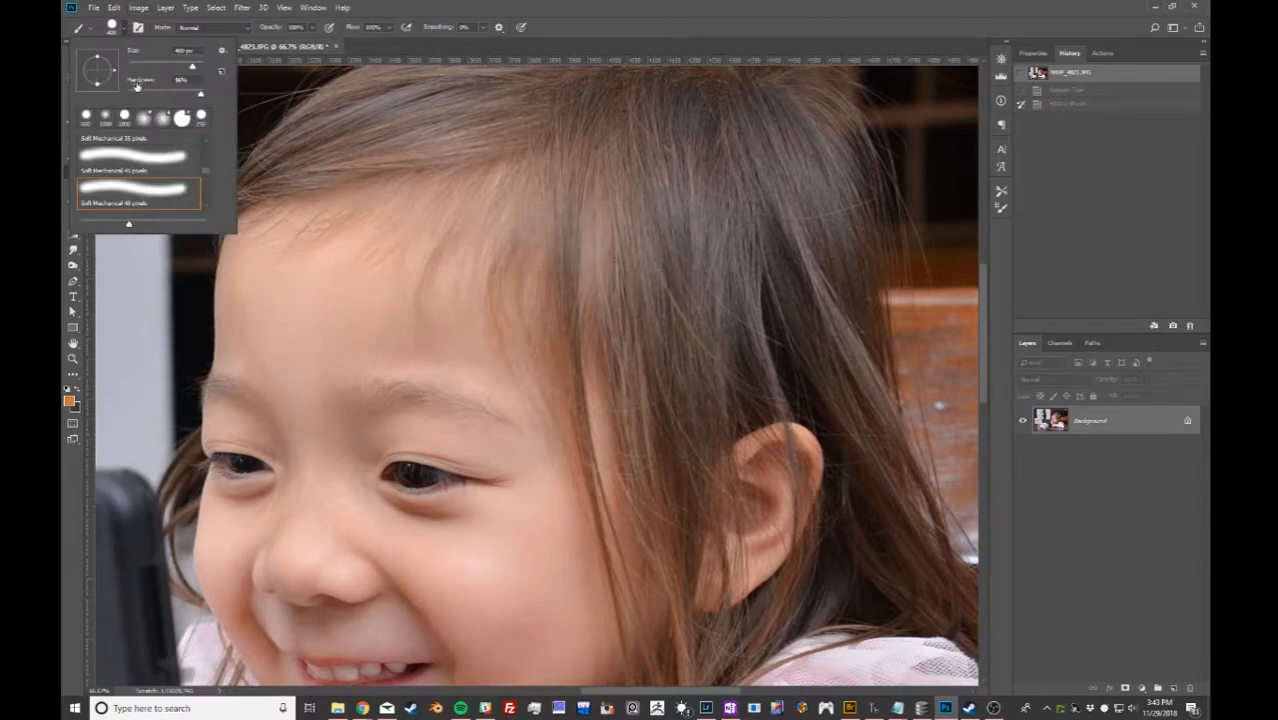
left_click(123, 31)
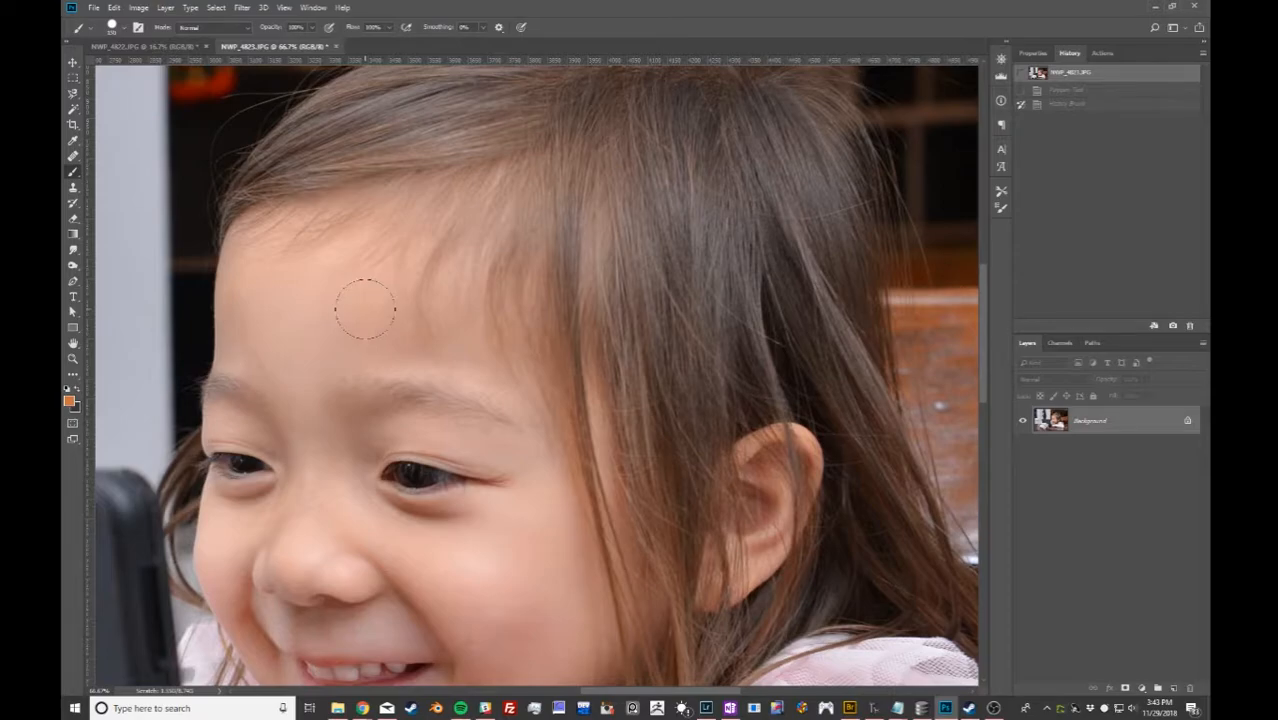
key("bracketleft")
key("bracketleft")
key("bracketleft")
Choose the Edit Toolbar tool and change the screen mode through Full Screen Mode With Menu Bar to Full Screen Mode.
left_click(72, 62)
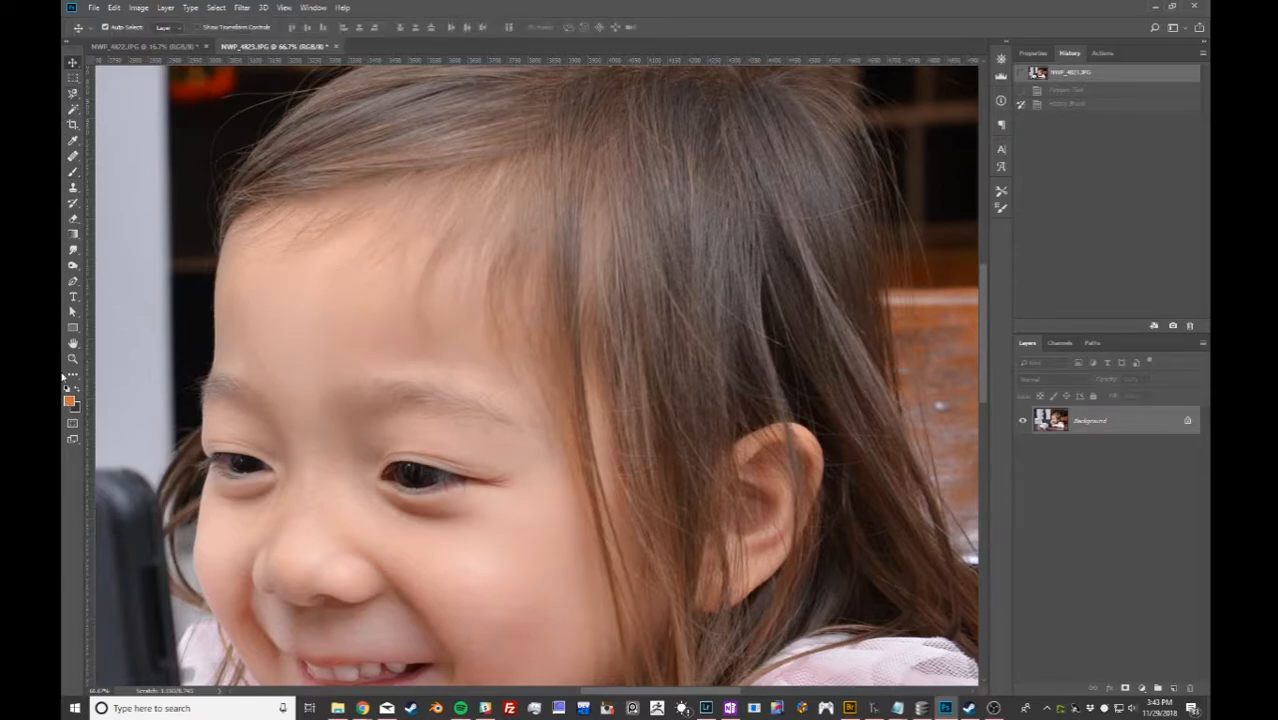
left_click(74, 376)
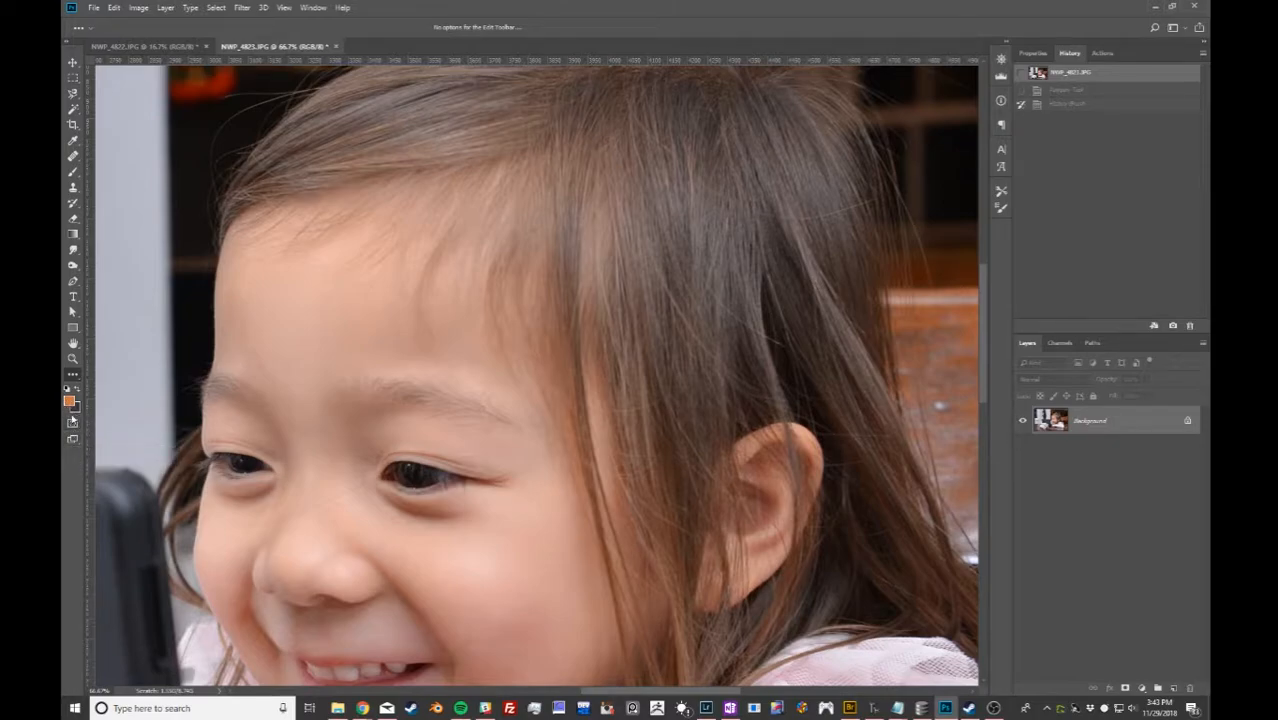
left_click(80, 441)
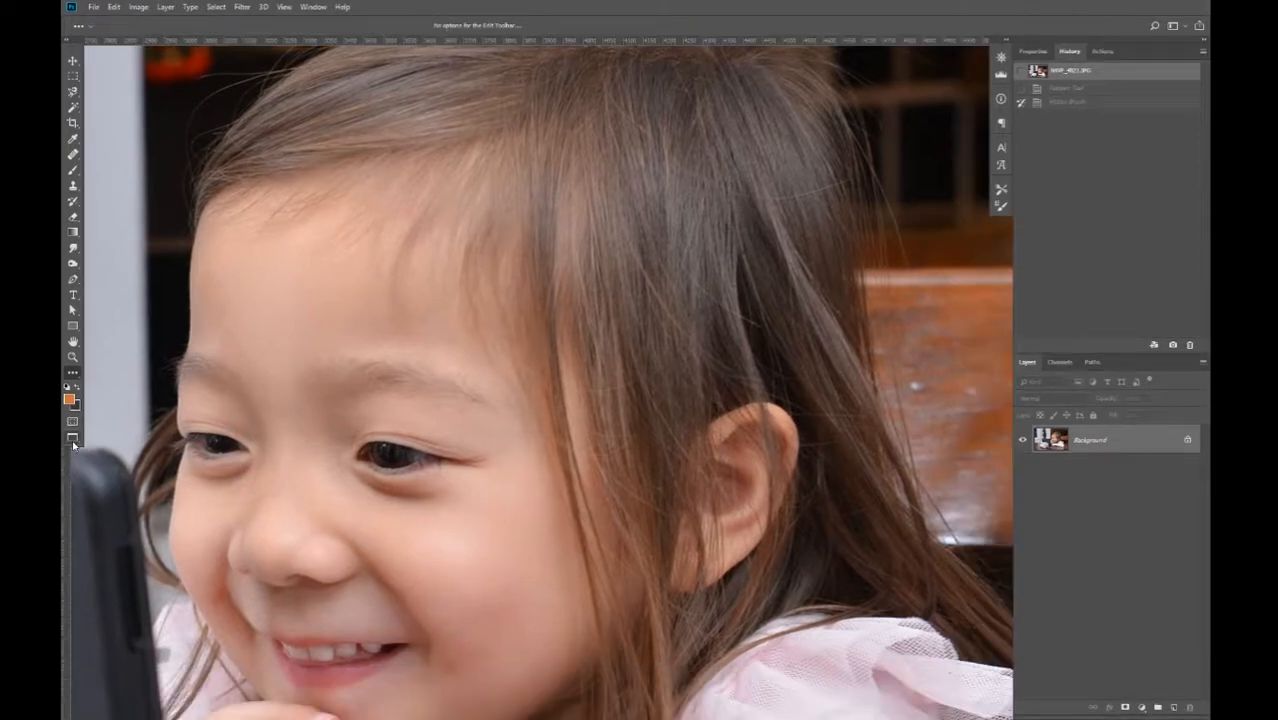
left_click(80, 441)
left_click(540, 312)
left_click(642, 289)
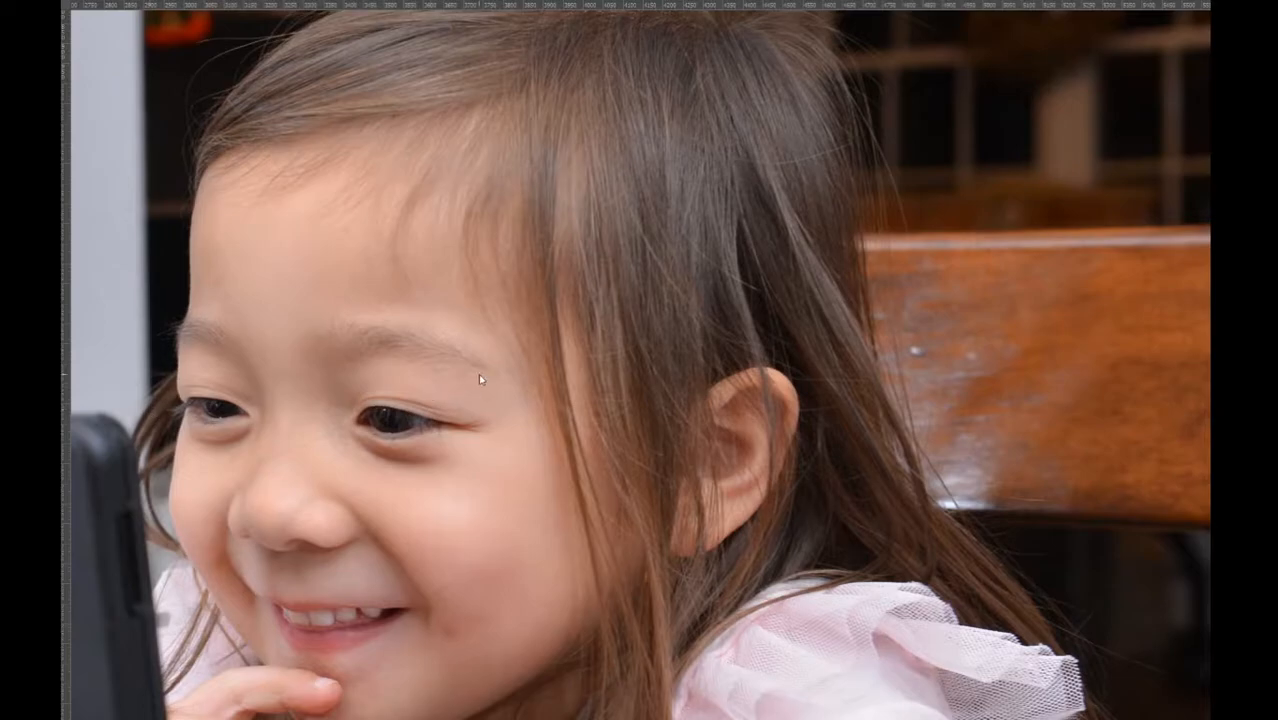
Cycle repeatedly through the standard and full screen modes while viewing the child's face.
key("f")
key("f")
key("f")
key("f")
key("f")
key("f")
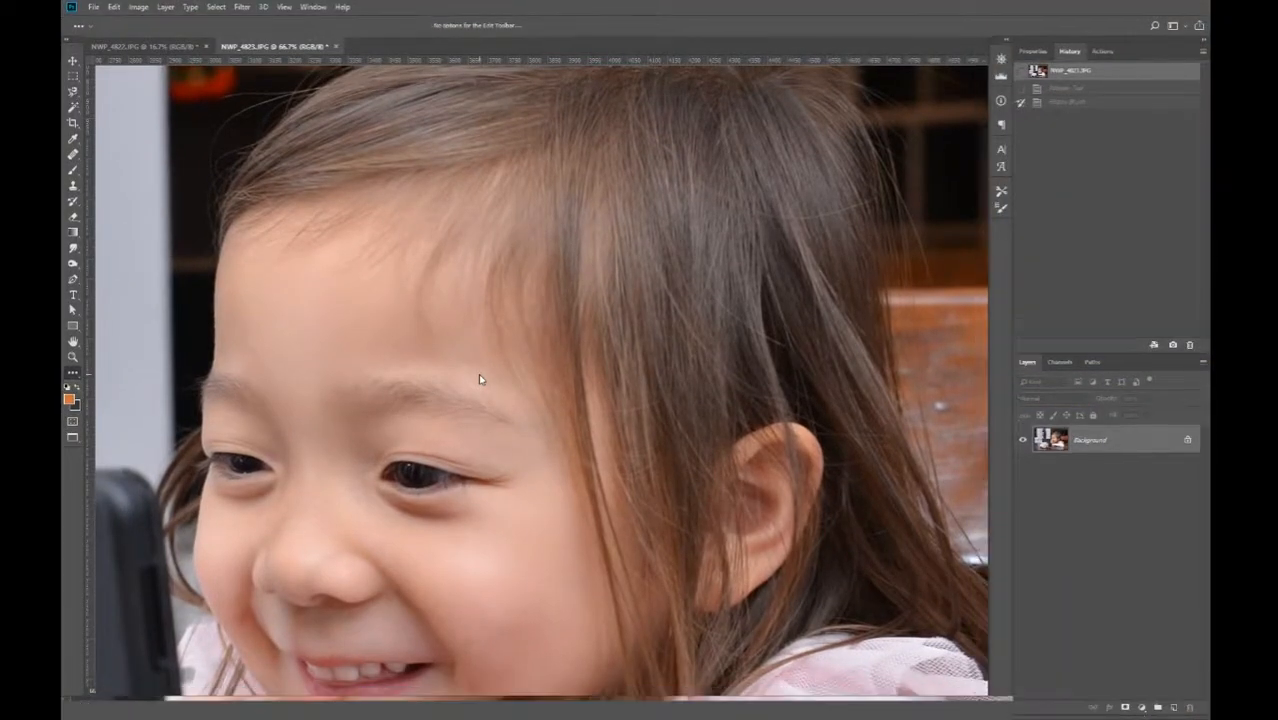
View the tablet and the child's hands in full screen and return to the standard screen mode.
key("ctrl+Tab")
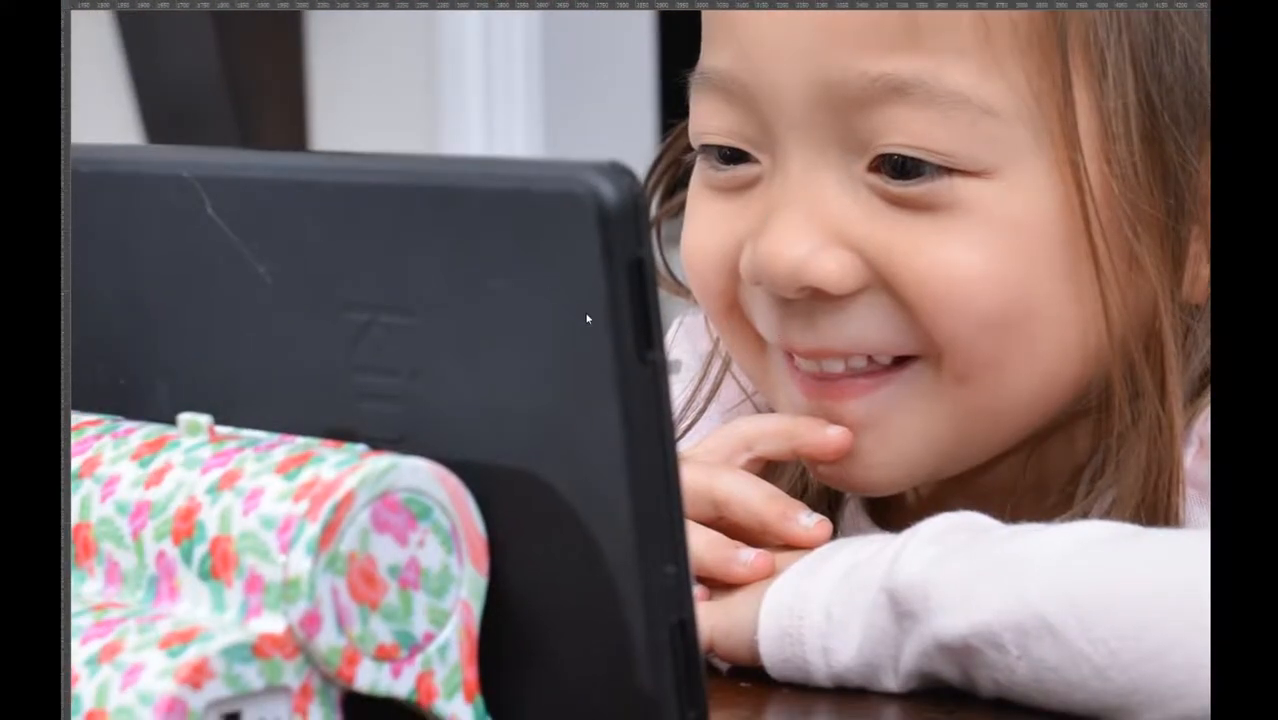
key("f")
key("f")
key("f")
key("f")
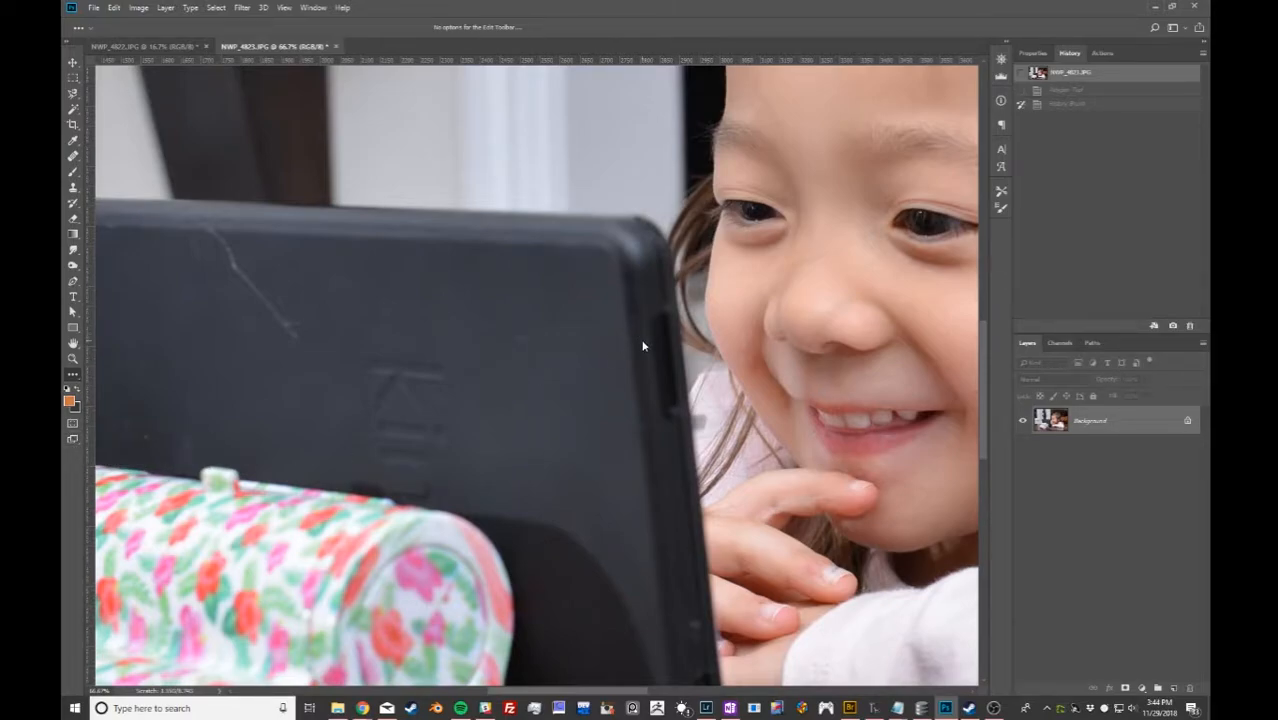
Zoom the photo out to 16.7% and switch to the Move tool.
key("ctrl+minus")
key("ctrl+minus")
key("ctrl+minus")
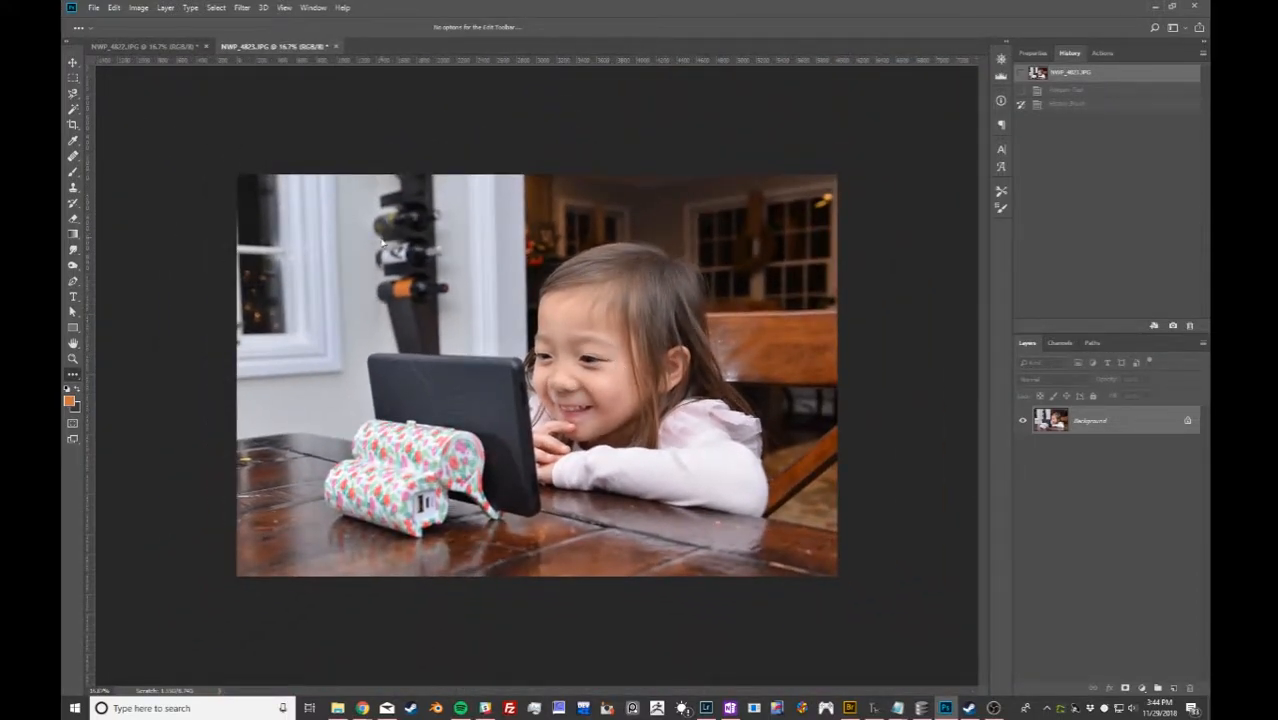
key("ctrl+plus")
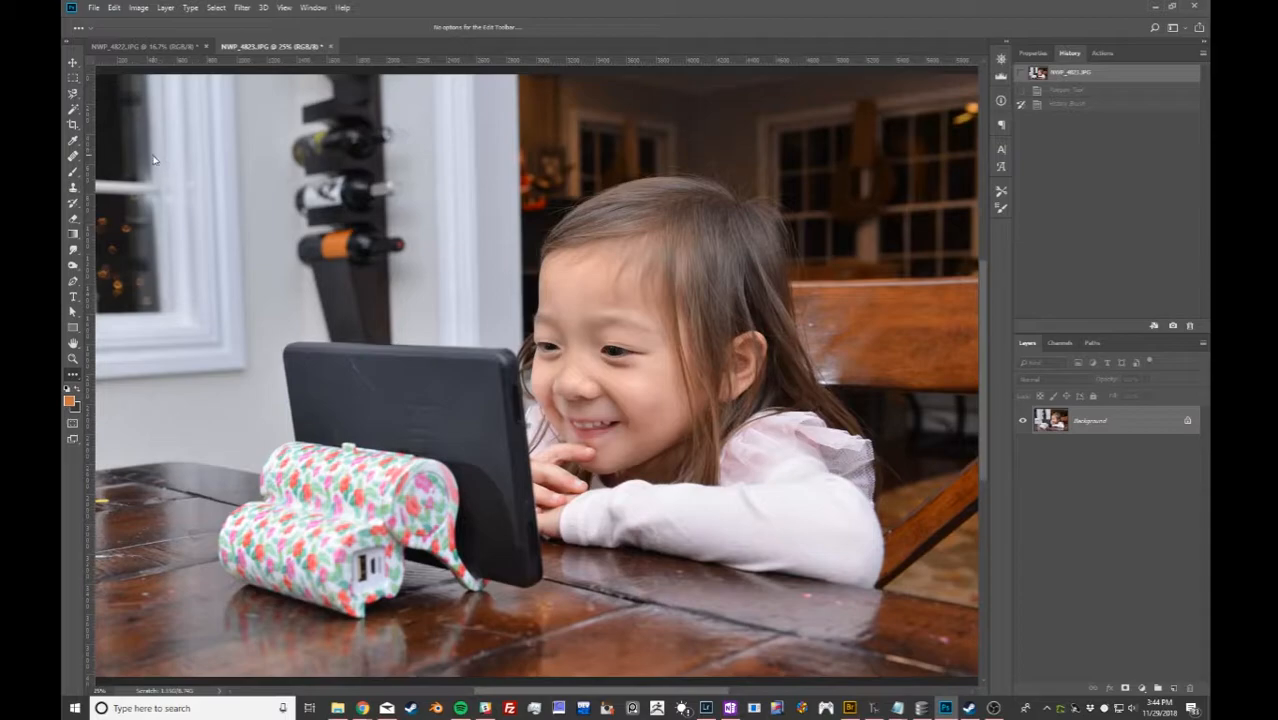
left_click_drag(323, 340, 447, 390)
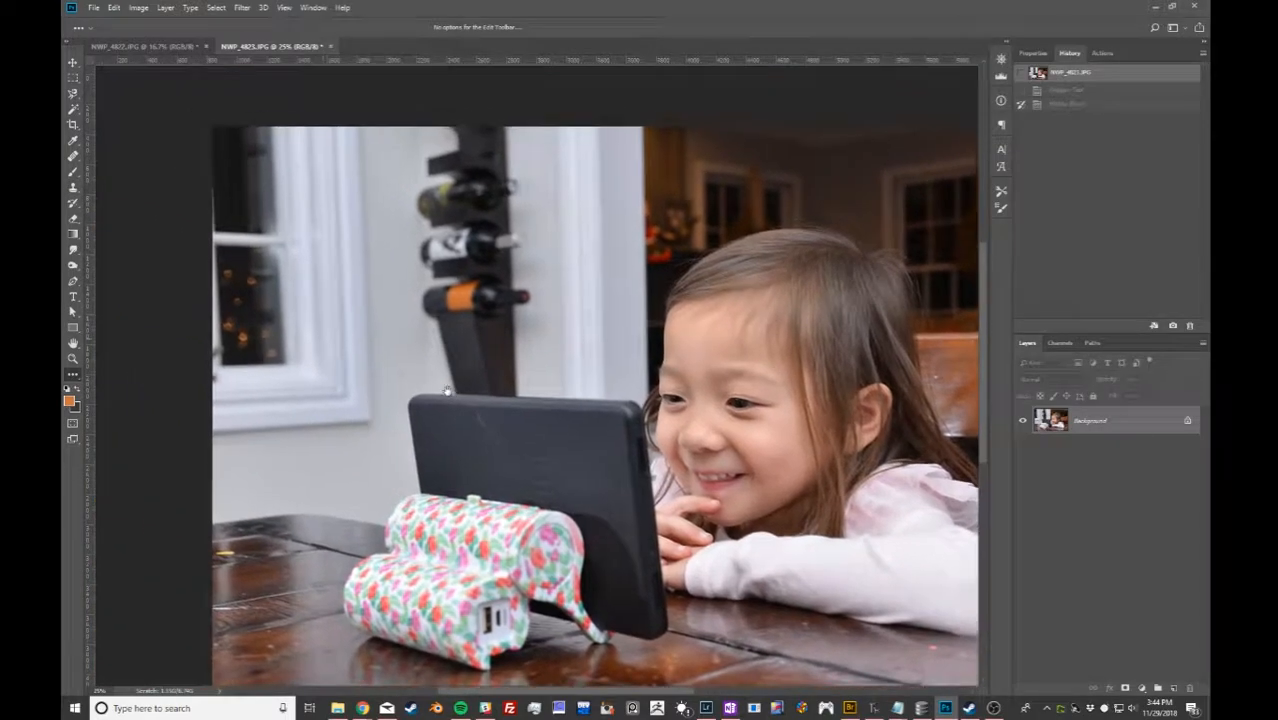
key("ctrl+minus")
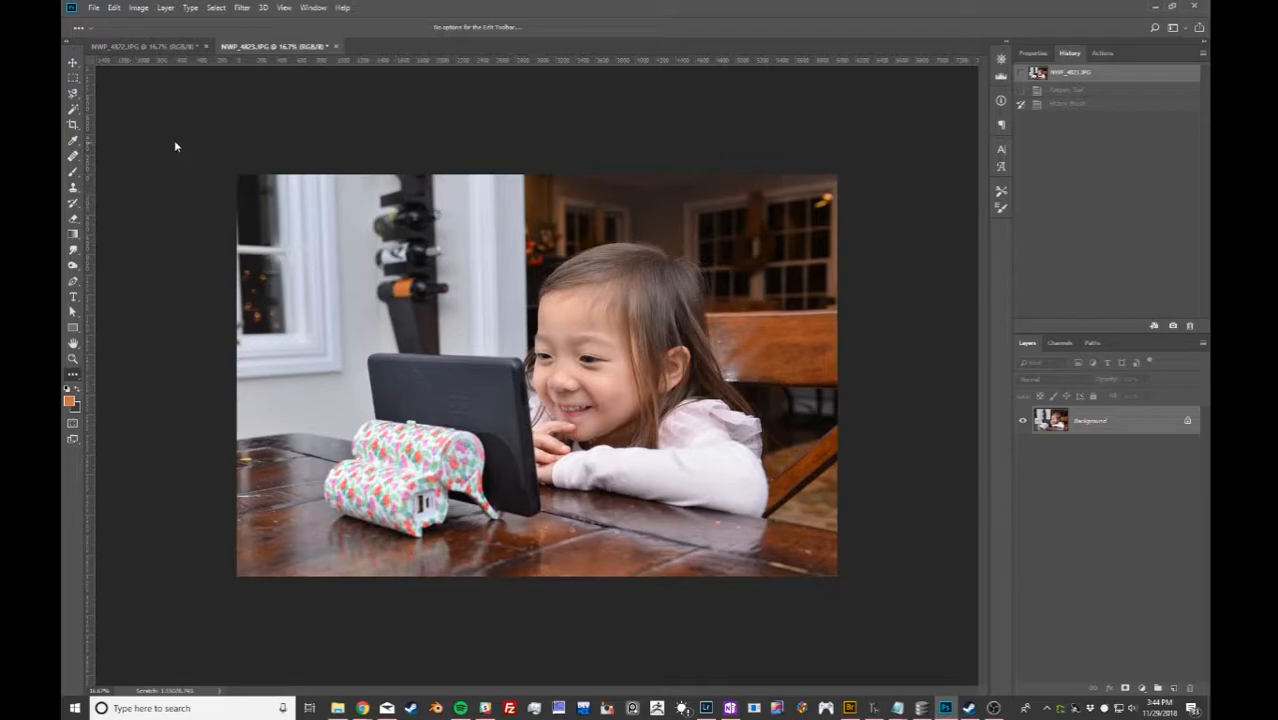
left_click(72, 66)
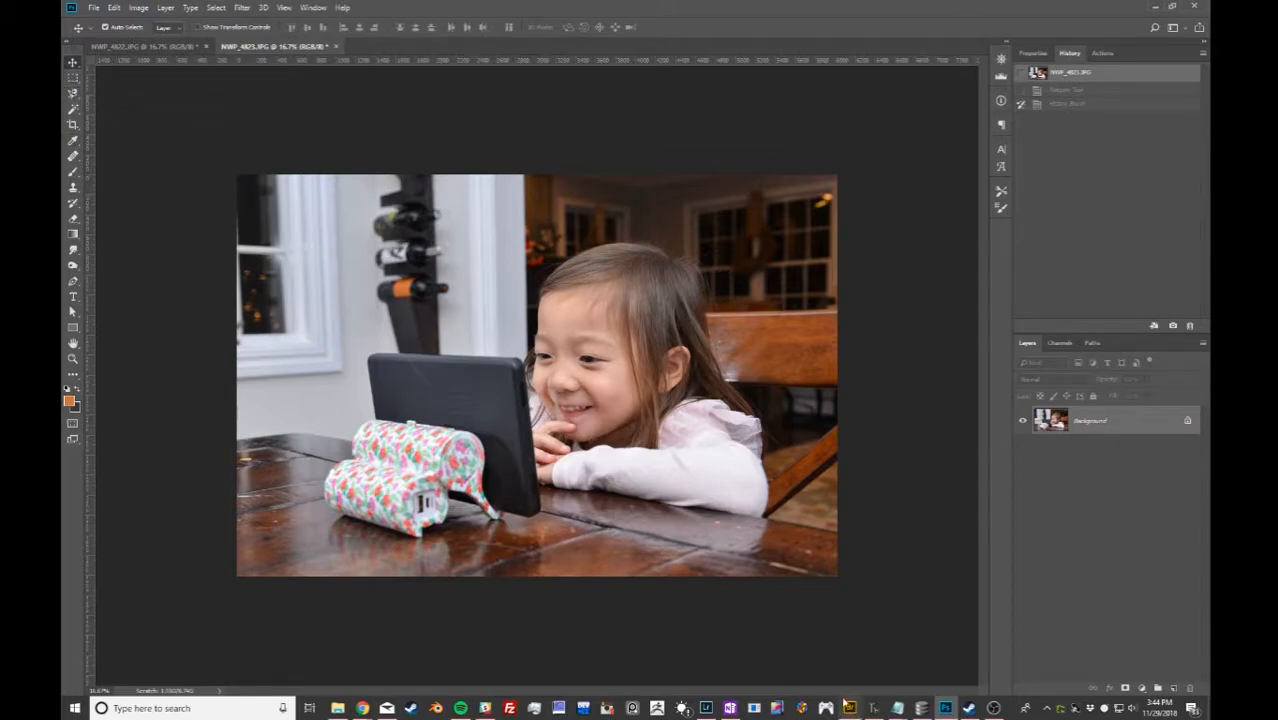
left_click(995, 708)
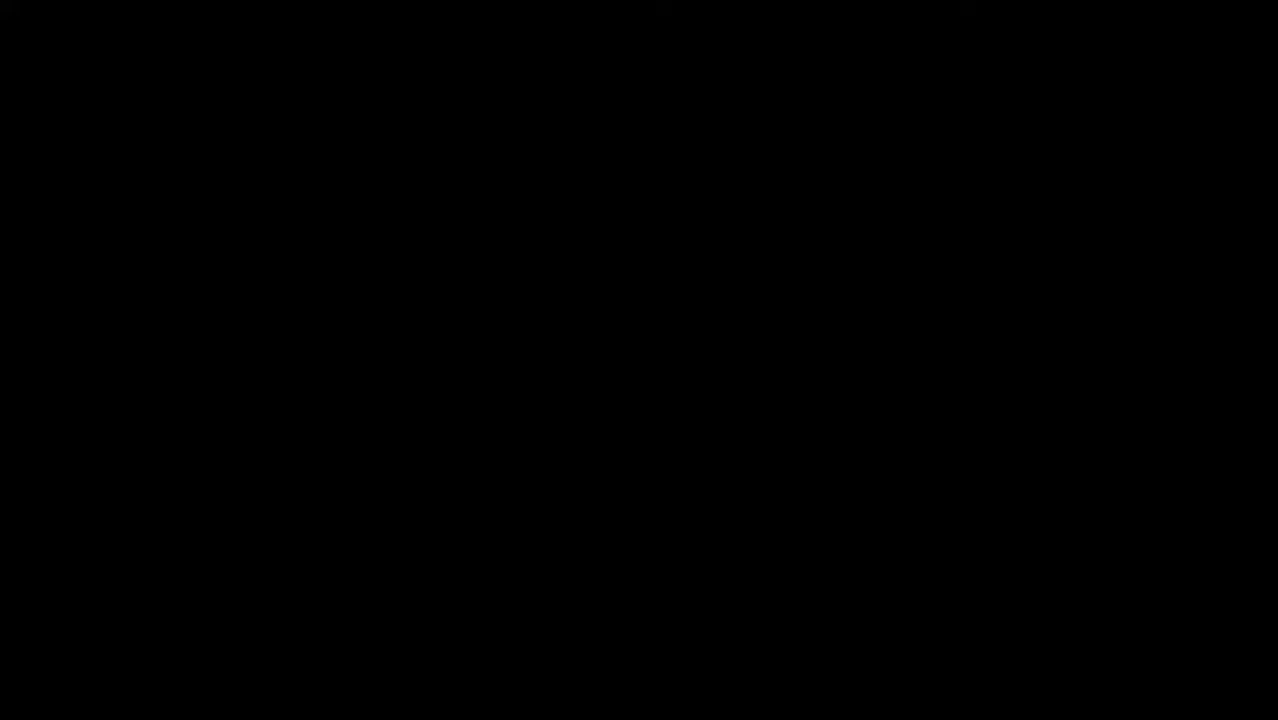